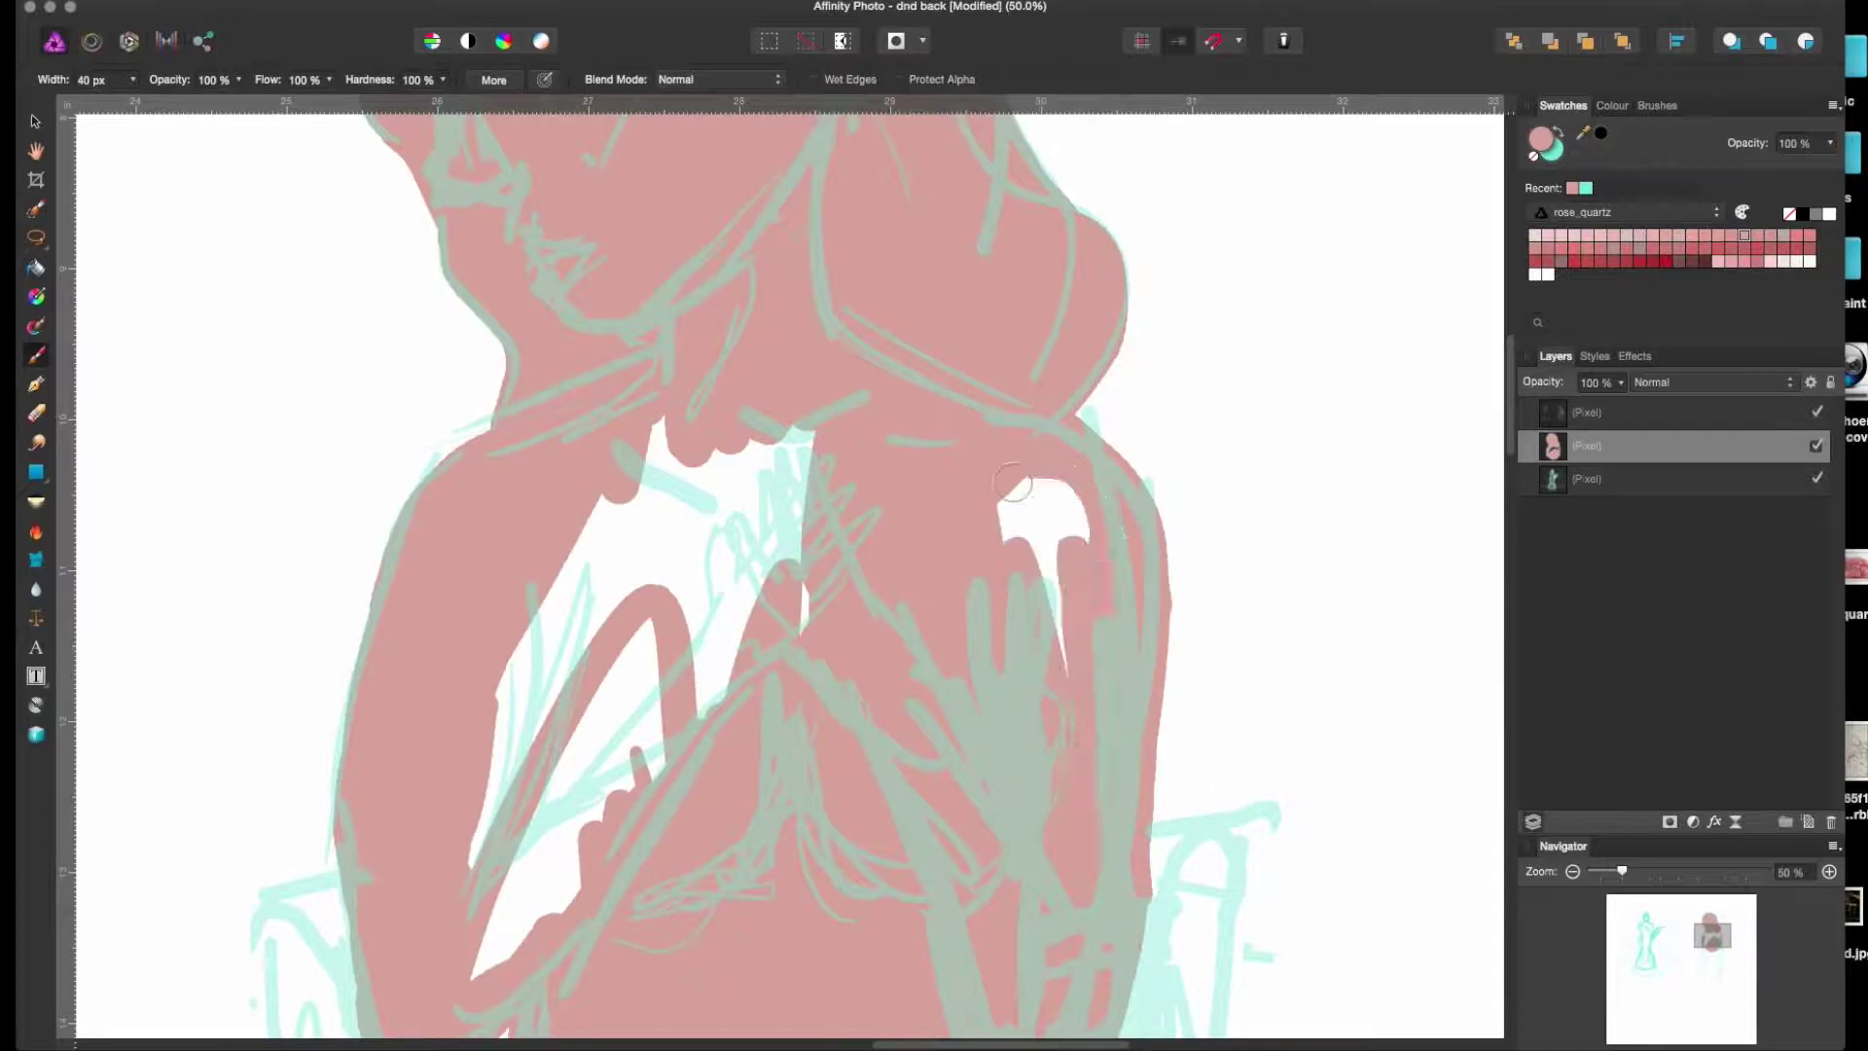
# - Choose the 72 px textured brush and paint a red tone down the hair on a layer nested in the pink figure
pyautogui.scroll(3, 778, 486)
pyautogui.moveTo(1586, 445); pyautogui.dragTo(1585, 491)
pyautogui.click(1657, 105)
pyautogui.click(1653, 313)
pyautogui.moveTo(807, 194)
pyautogui.mouseDown()
pyautogui.moveTo(876, 622)
pyautogui.moveTo(1021, 690)
pyautogui.mouseUp()
pyautogui.click(1564, 105)
# - Paint light highlights on the cheek and nose, and a muted shadow across the brow
pyautogui.moveTo(574, 355); pyautogui.dragTo(584, 419)
pyautogui.moveTo(913, 447); pyautogui.dragTo(919, 497)
pyautogui.moveTo(579, 326); pyautogui.dragTo(608, 389)
pyautogui.moveTo(438, 428); pyautogui.dragTo(452, 465)
pyautogui.moveTo(428, 321)
pyautogui.mouseDown()
pyautogui.moveTo(545, 277)
pyautogui.moveTo(730, 253)
pyautogui.mouseUp()
# - Add a new pixel layer and paint mauve shadows along the hairline and on the neck under the jaw
pyautogui.click(1807, 822)
pyautogui.moveTo(740, 321); pyautogui.dragTo(876, 662)
pyautogui.moveTo(639, 529); pyautogui.dragTo(700, 622)
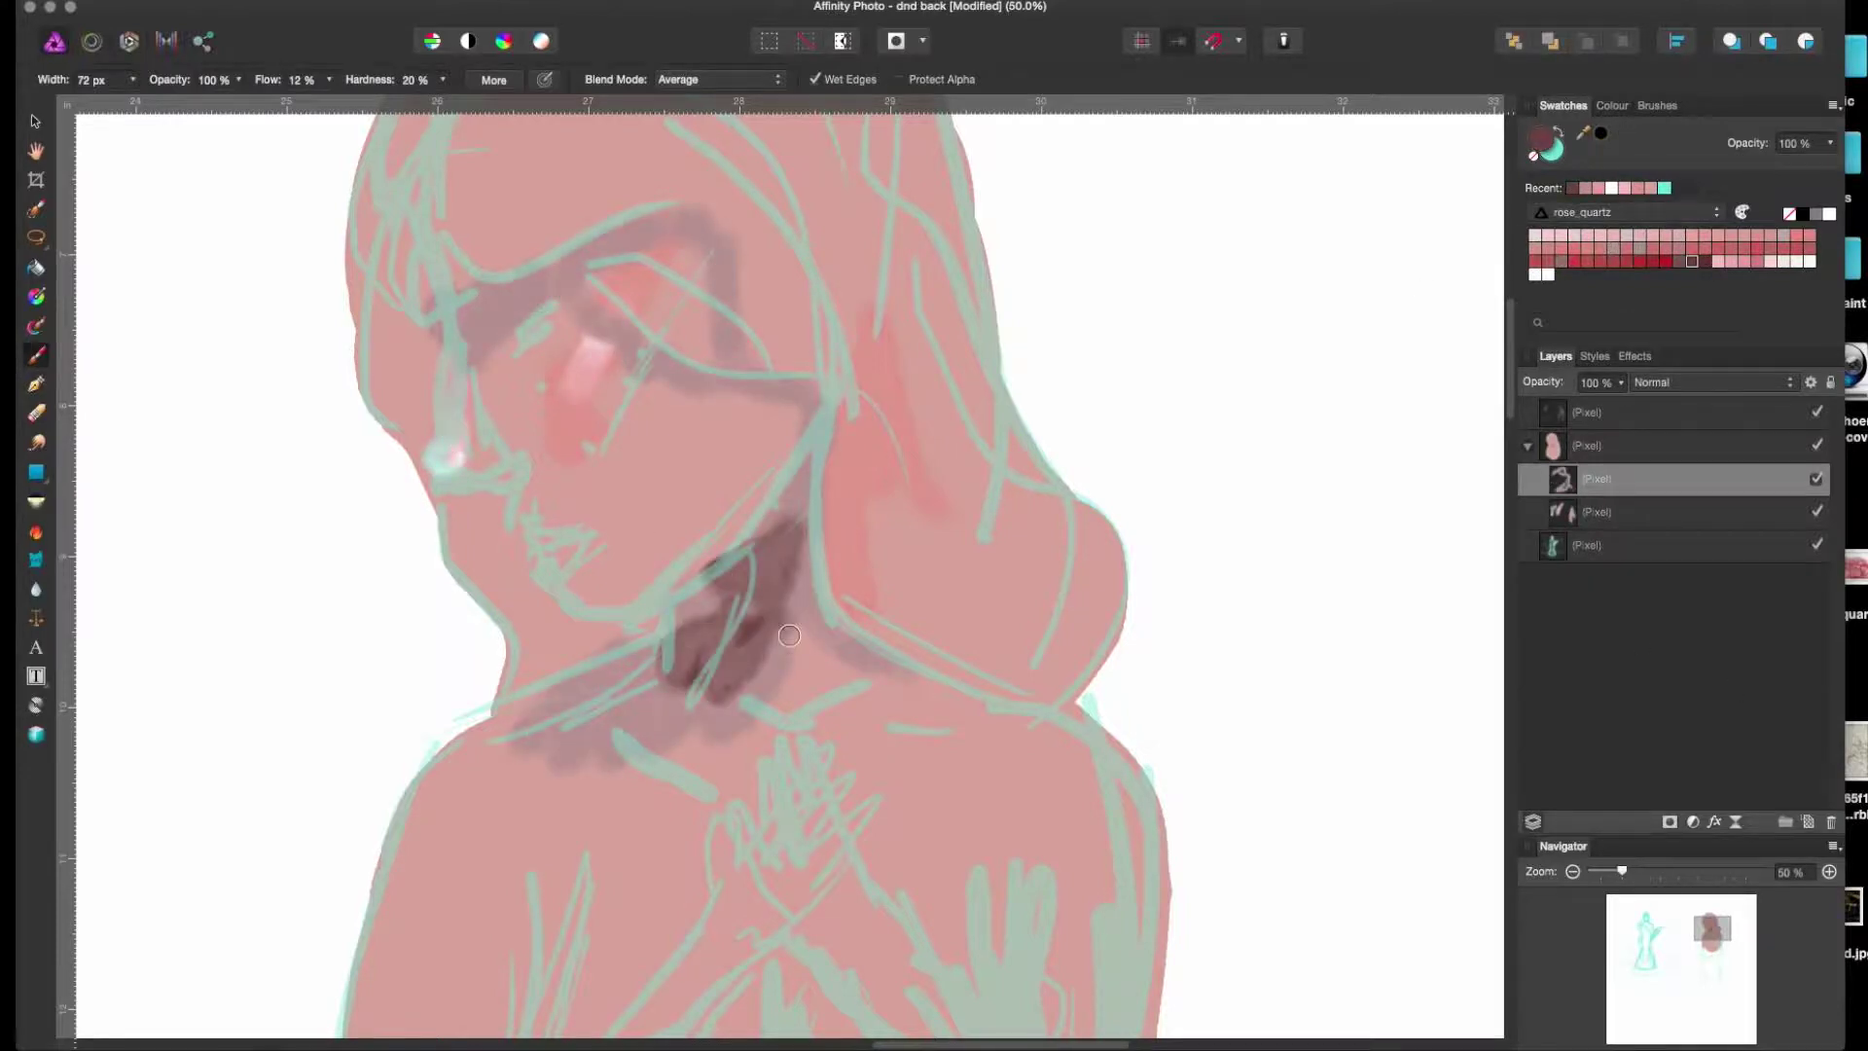
# - Add another pixel layer and paint dark shadows on the chest between the forearms
pyautogui.scroll(-10, 778, 584)
pyautogui.click(1808, 823)
pyautogui.moveTo(681, 350); pyautogui.dragTo(808, 583)
pyautogui.moveTo(778, 418); pyautogui.dragTo(847, 458)
# - Paint dark rose_quartz shadows on the mouth and, on a new layer, over the hair bordering the far side of the face
pyautogui.scroll(10, 846, 458)
pyautogui.click(1679, 261)
pyautogui.moveTo(526, 545); pyautogui.dragTo(574, 817)
pyautogui.click(1808, 822)
pyautogui.moveTo(370, 506)
pyautogui.mouseDown()
pyautogui.moveTo(448, 671)
pyautogui.moveTo(642, 934)
pyautogui.mouseUp()
pyautogui.moveTo(350, 399); pyautogui.dragTo(565, 506)
pyautogui.click(1612, 105)
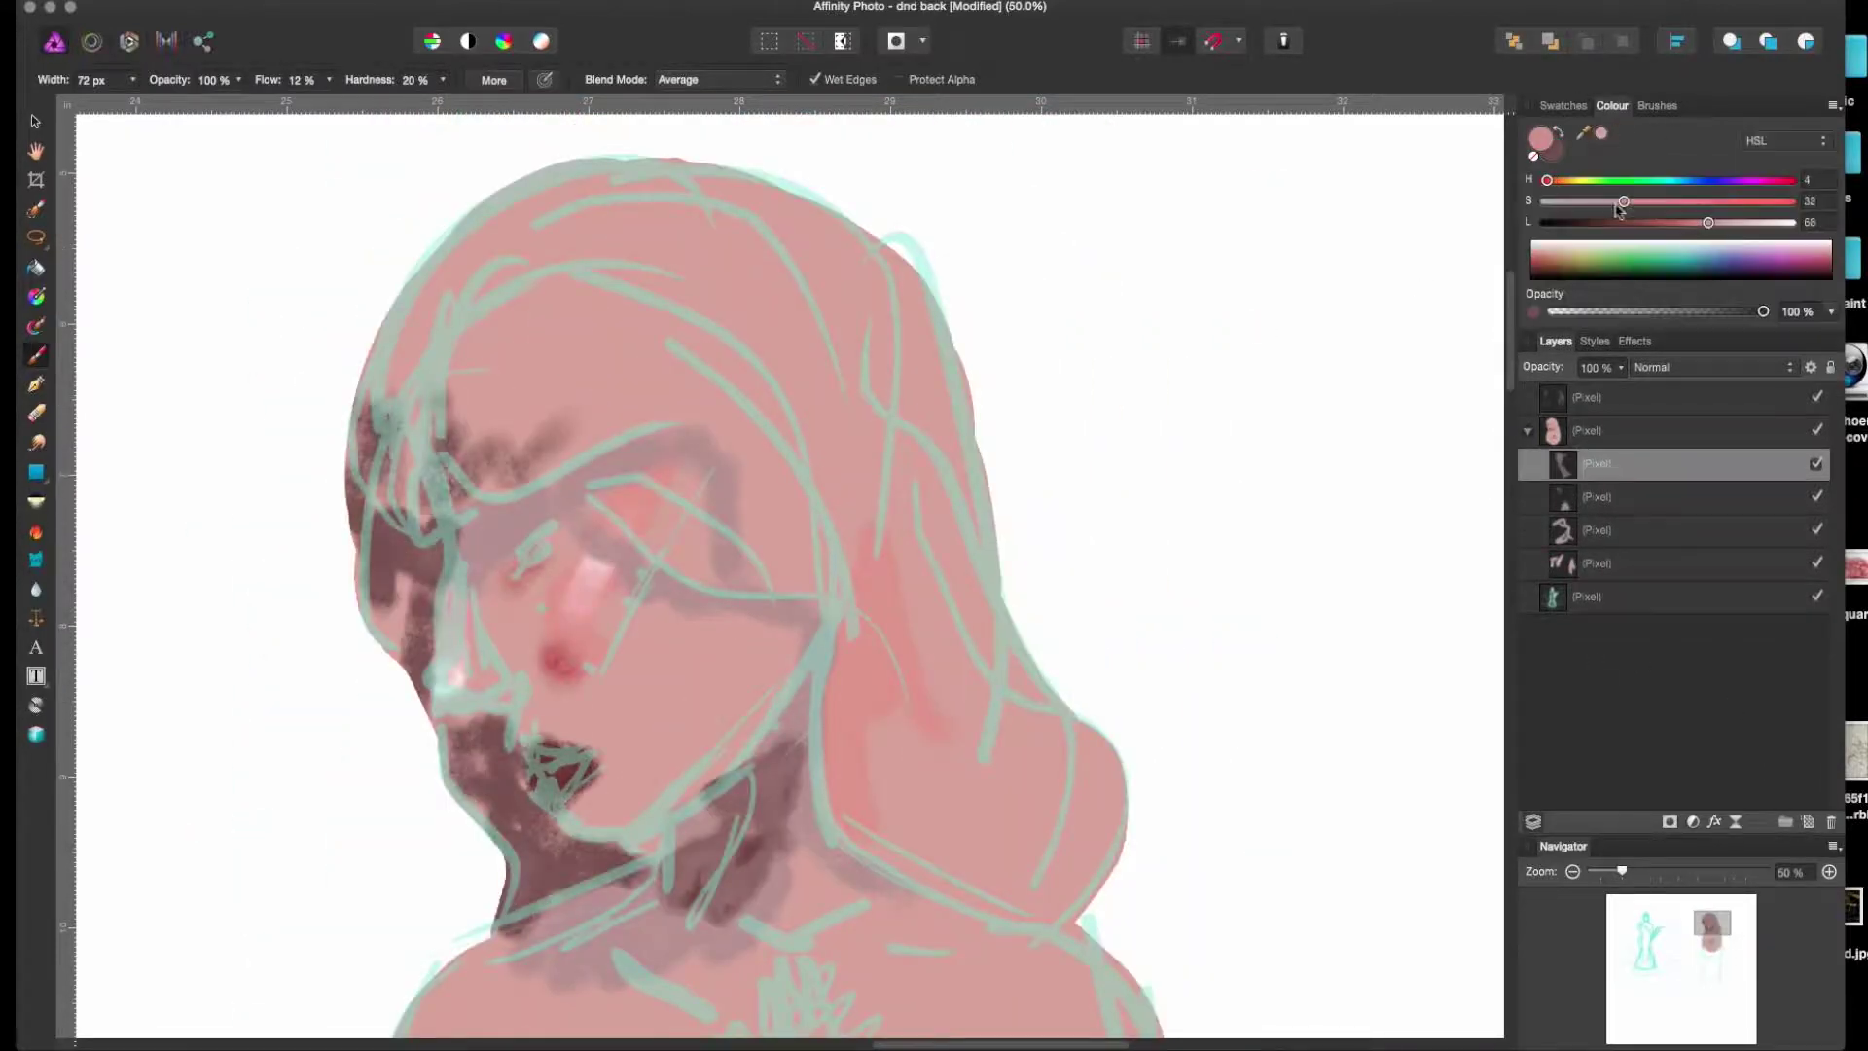
# - Hide the three upper shading layers and select the lowest one, which holds the cheek and nose tones
pyautogui.click(1818, 398)
pyautogui.click(1817, 398)
pyautogui.click(1815, 463)
pyautogui.click(1816, 496)
pyautogui.click(1817, 529)
pyautogui.click(1693, 564)
# - Smudge the cheek highlight with the 72 px textured brush, select the uppermost layer and save the document
pyautogui.click(1657, 105)
pyautogui.click(36, 442)
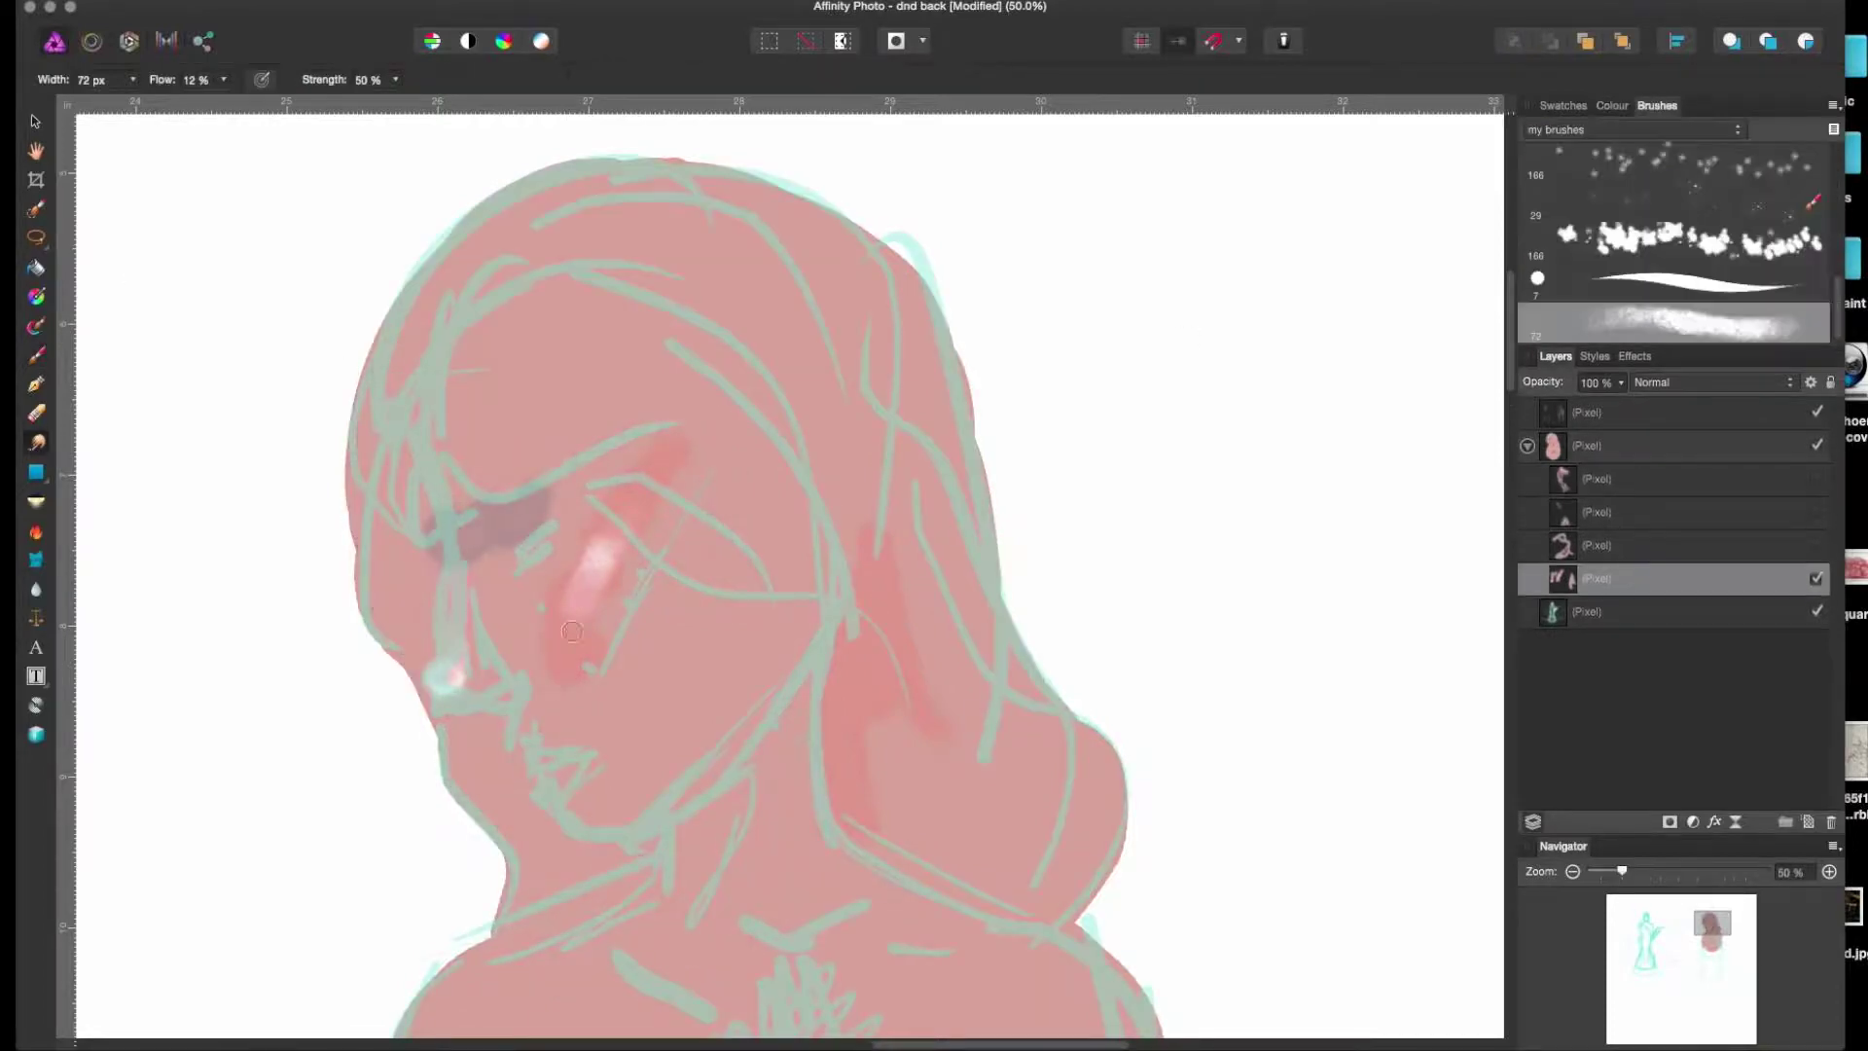
pyautogui.click(1596, 413)
pyautogui.press('super+s')
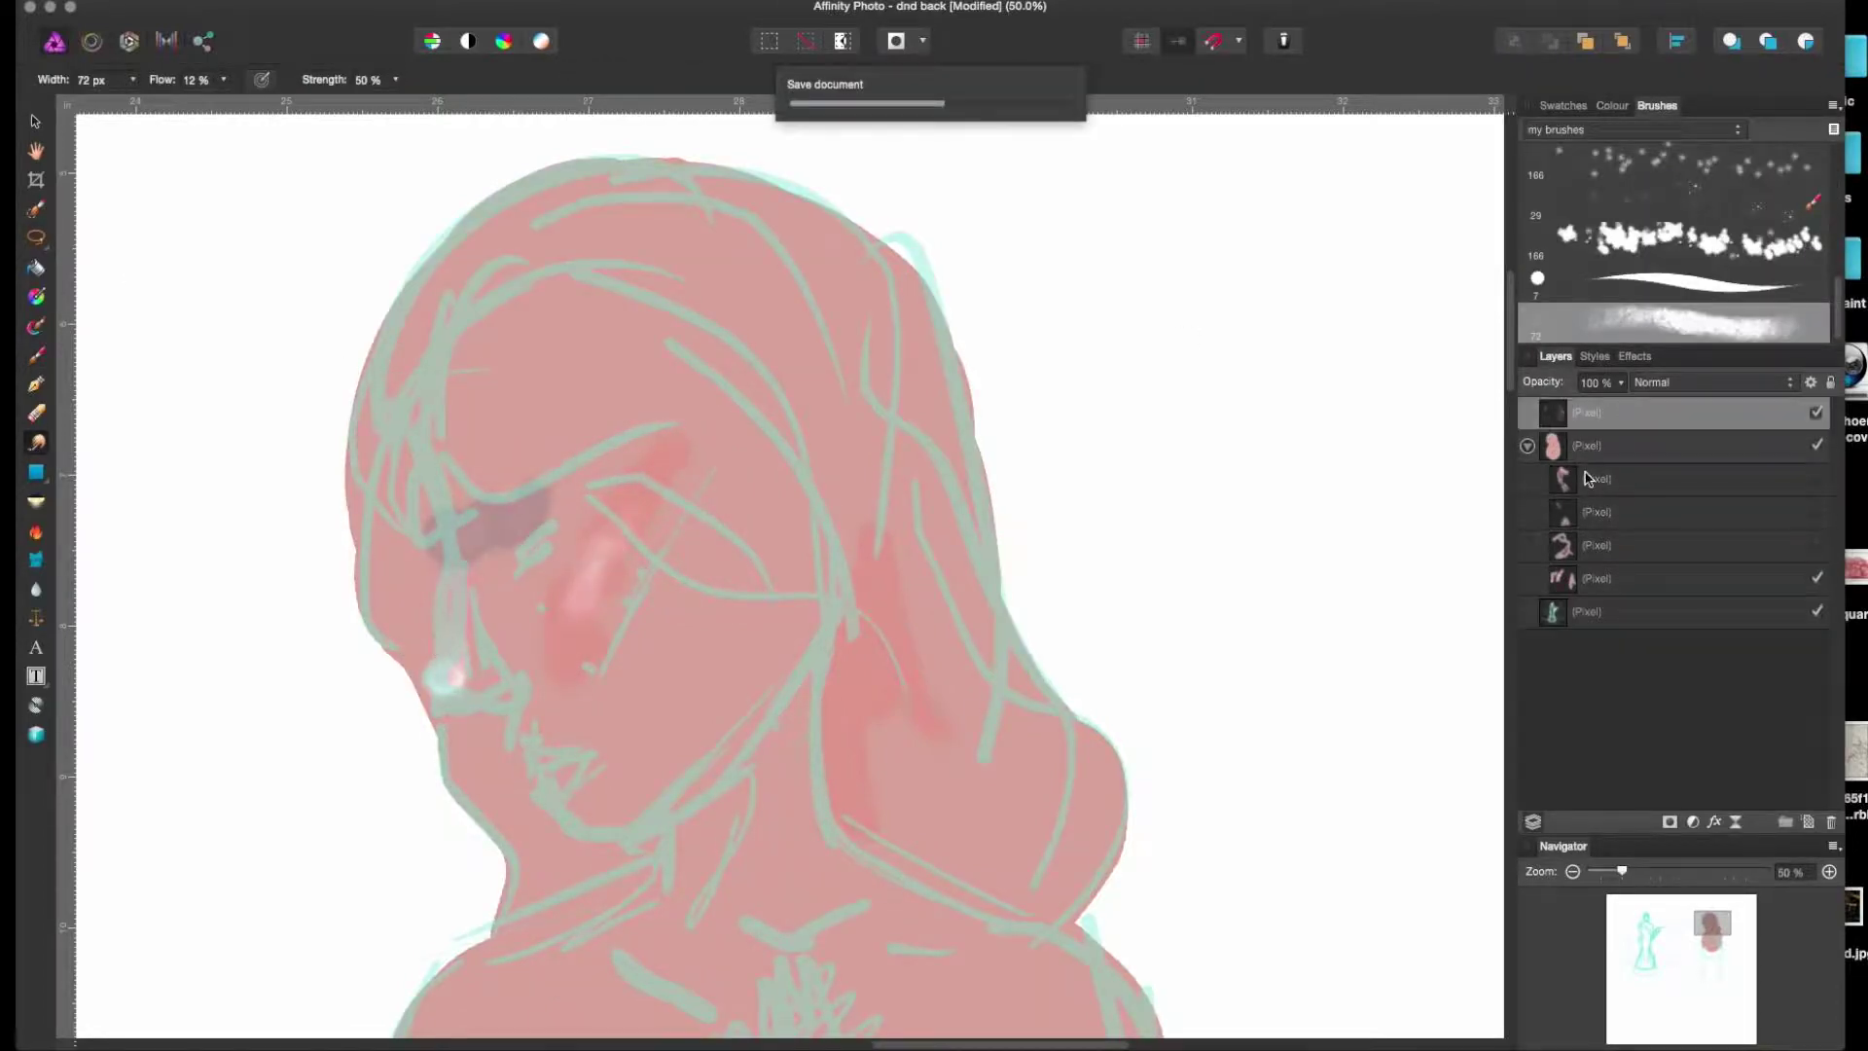
# - Hide the sketch layer and blend the face and hair tones on the lowest shading layer with a 180 px smudge brush
pyautogui.click(1596, 578)
pyautogui.scroll(3, 1758, 246)
pyautogui.scroll(3, 1758, 246)
pyautogui.click(1816, 413)
pyautogui.click(1693, 282)
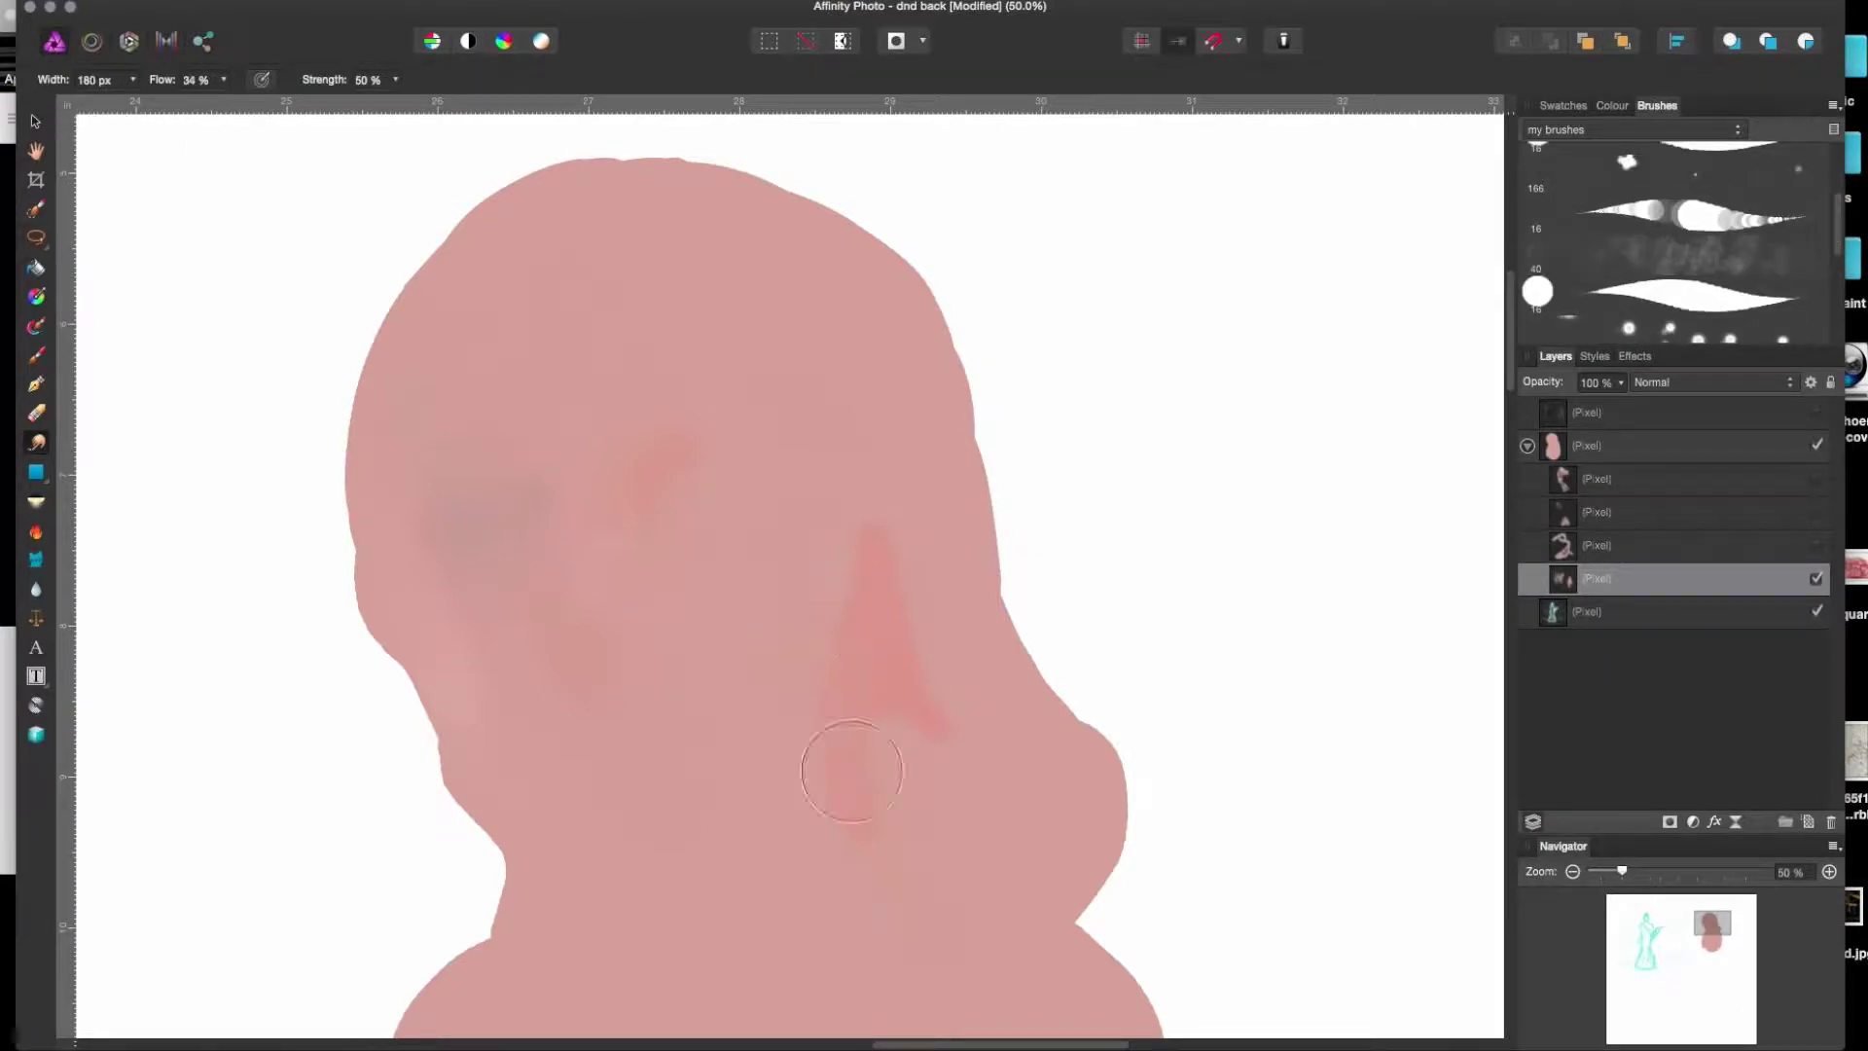
# - Show the mauve shadow layer and smudge its strokes around the brow and temple
pyautogui.click(1815, 545)
pyautogui.click(1795, 545)
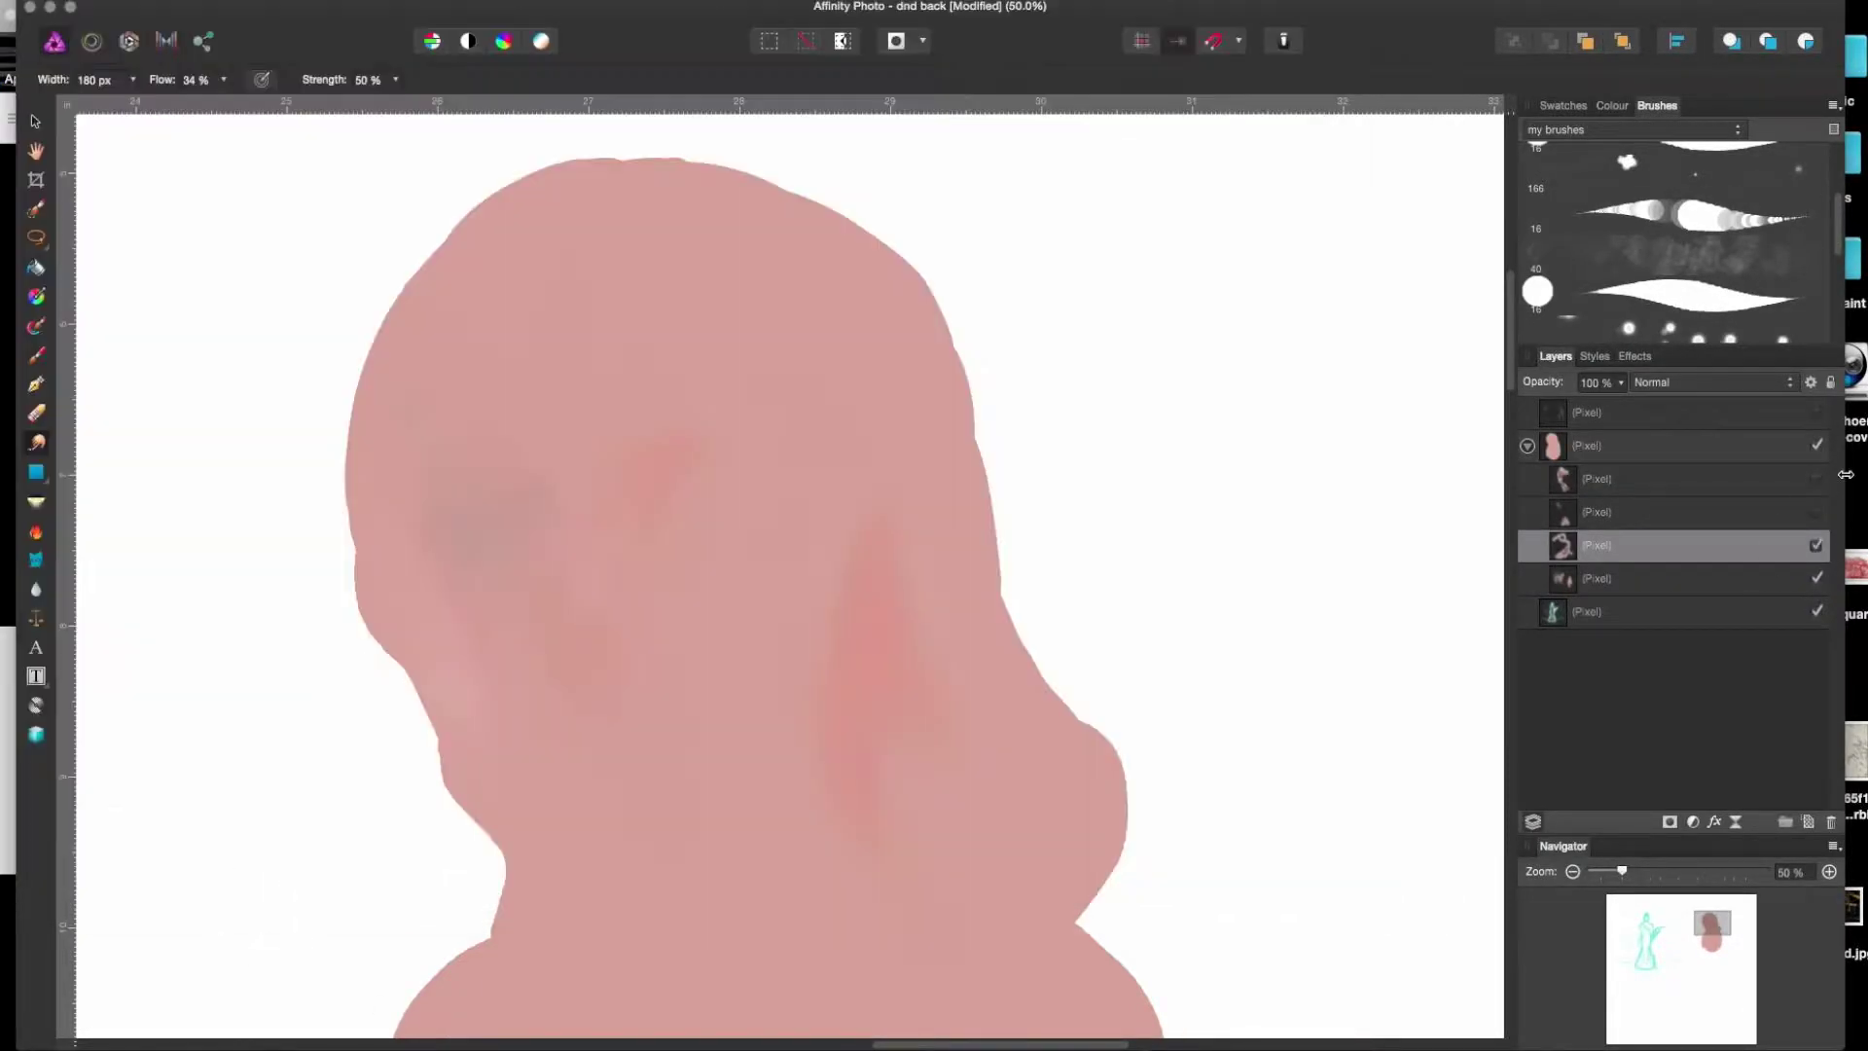
pyautogui.moveTo(1845, 473); pyautogui.dragTo(1867, 473)
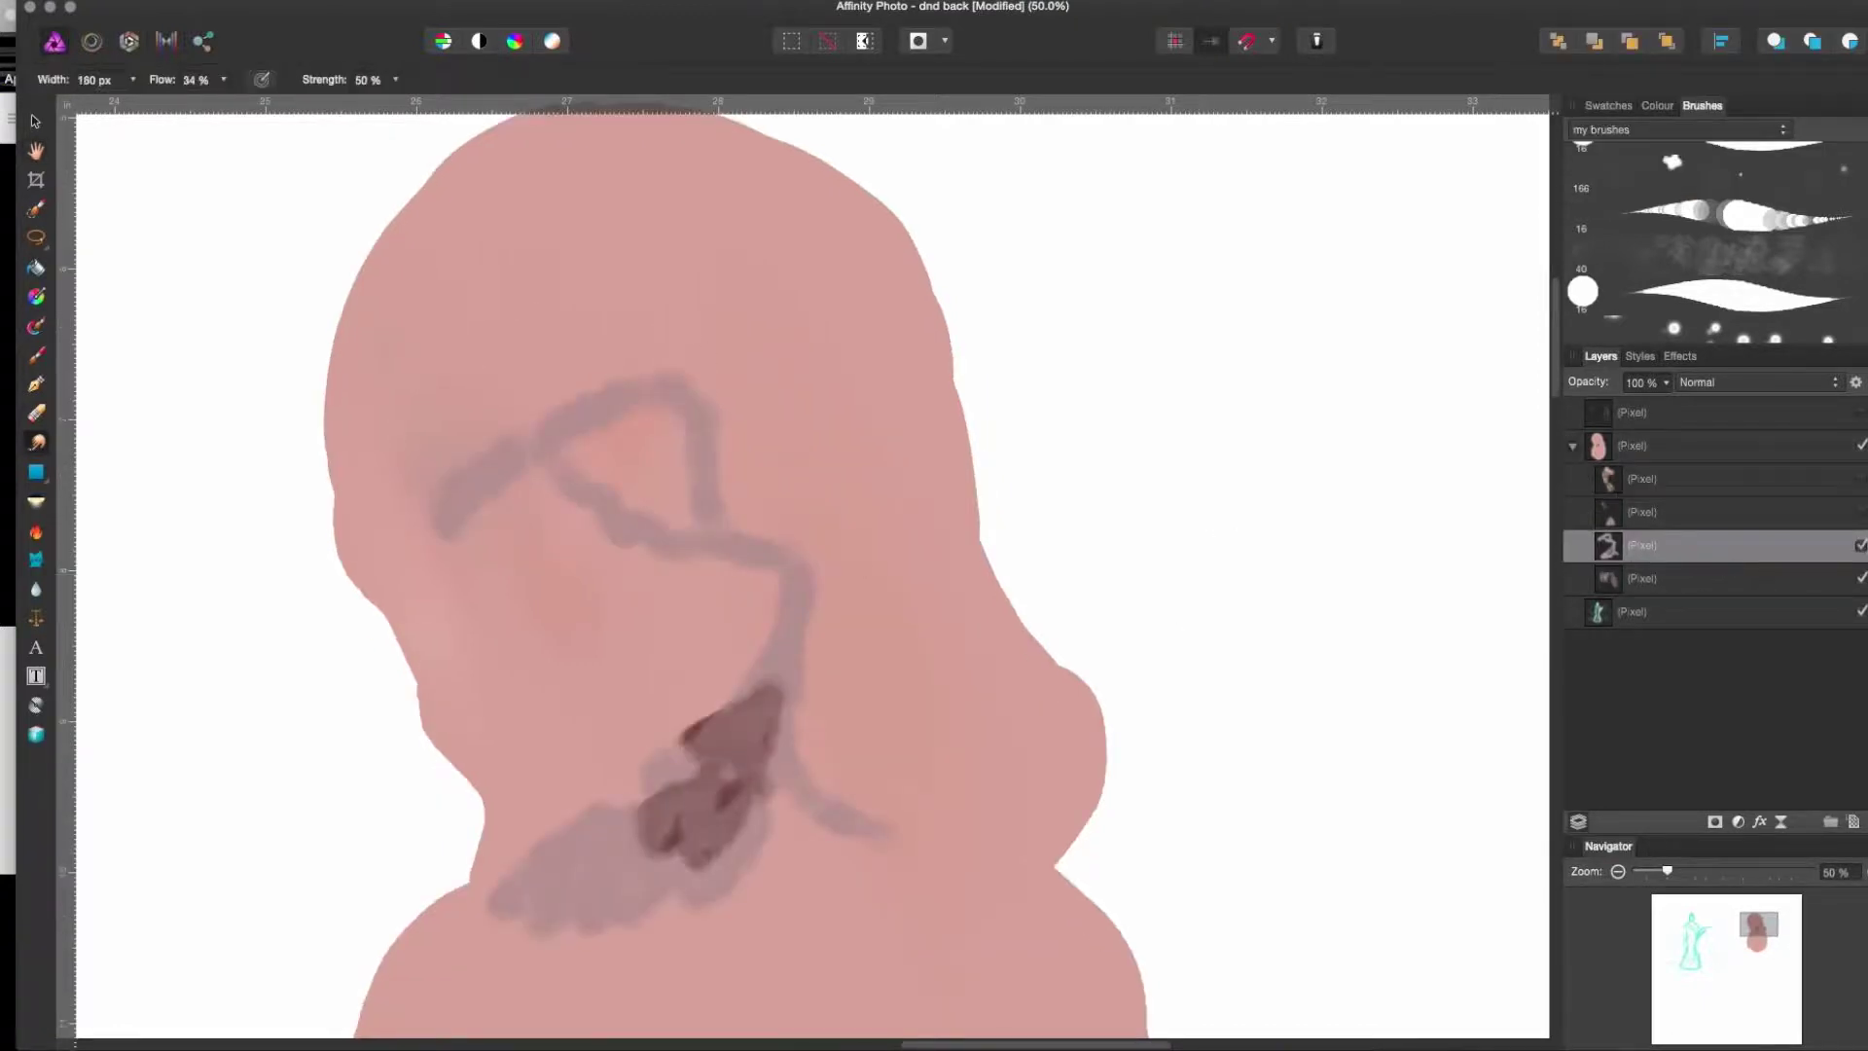
pyautogui.moveTo(681, 389); pyautogui.dragTo(728, 551)
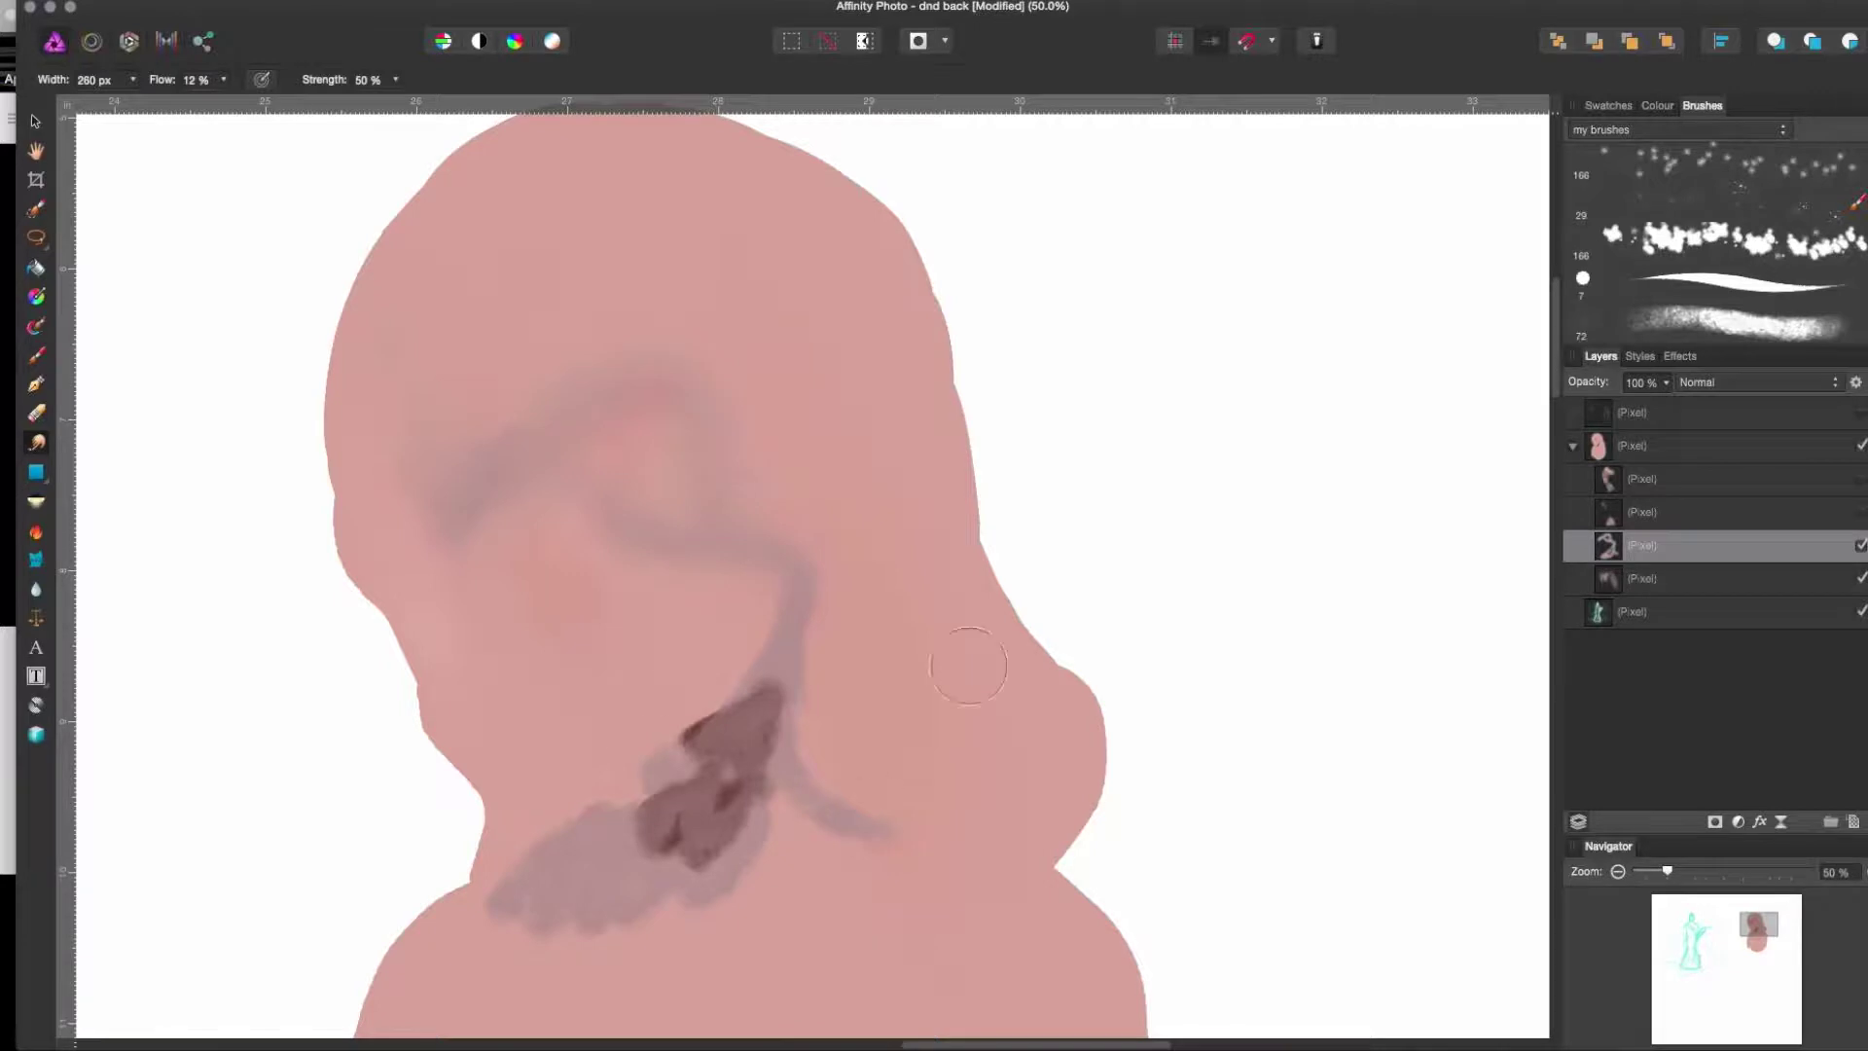
# - Show the chest shadow layer, reselect the mauve shadow layer and blend its neck and face shadows
pyautogui.click(1845, 512)
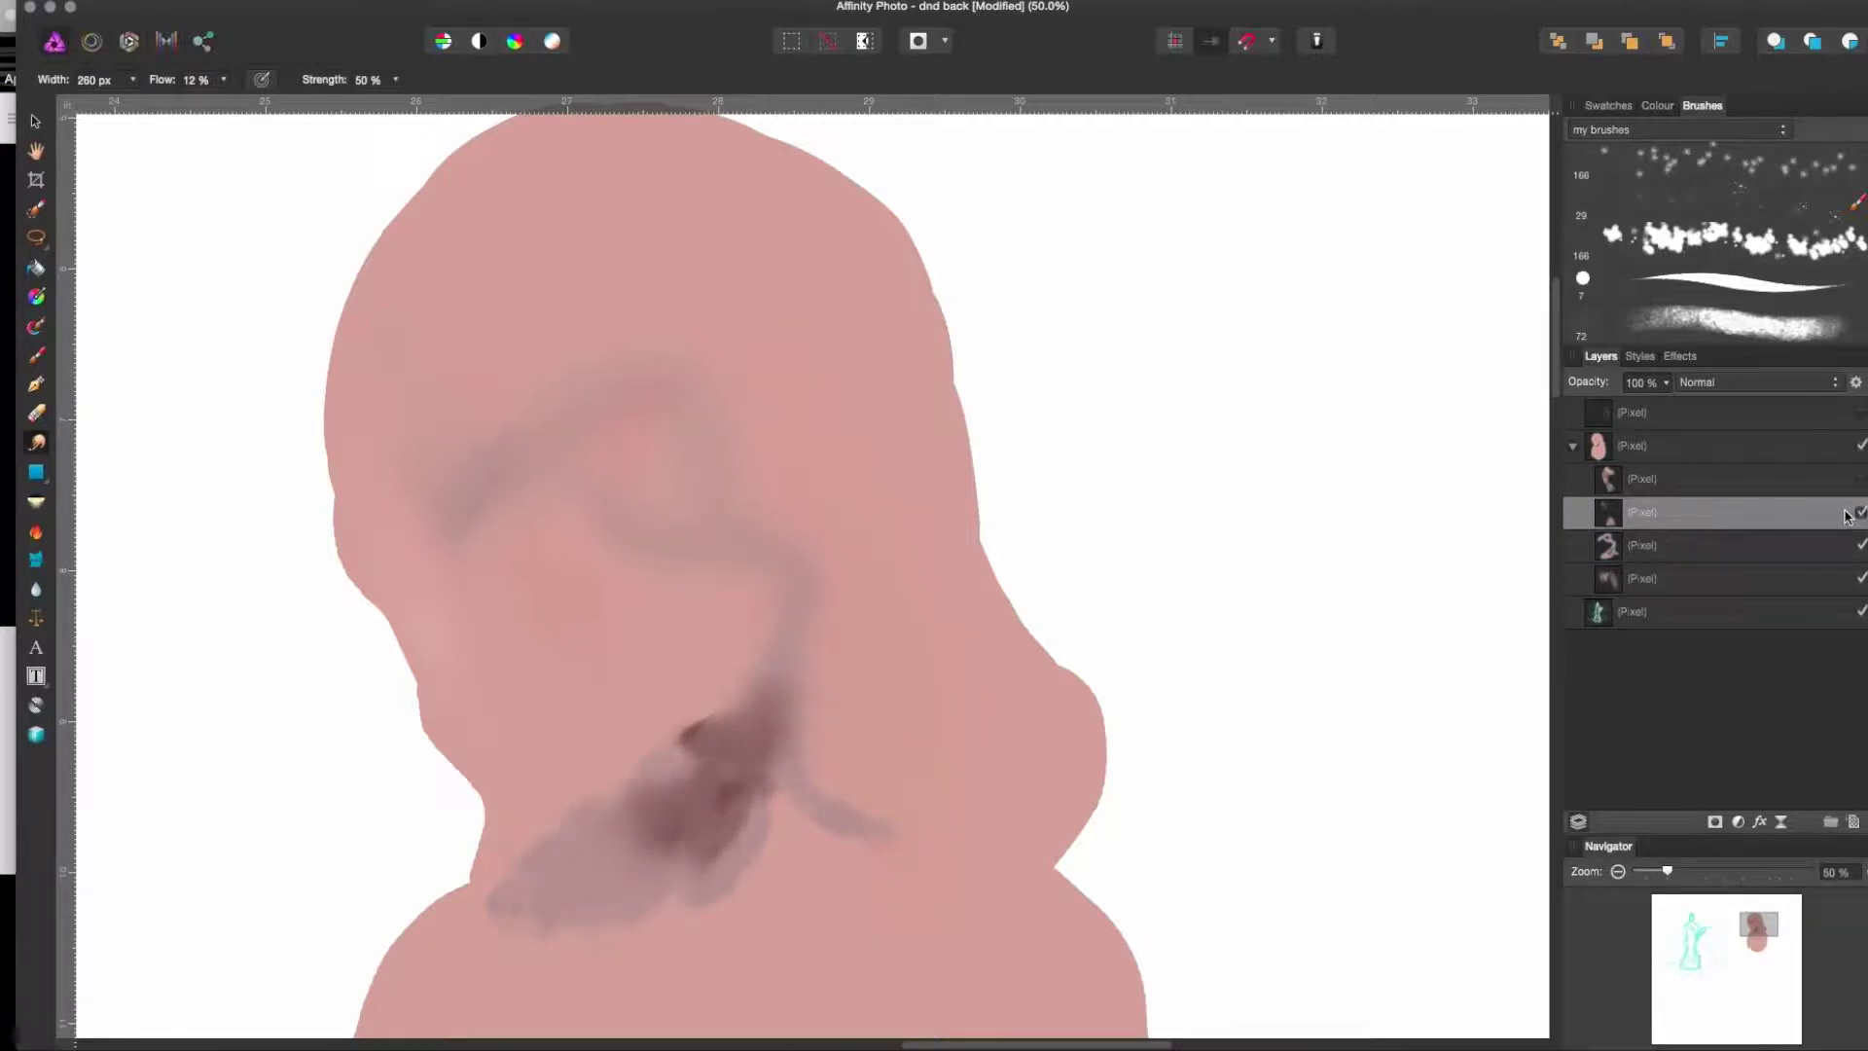
pyautogui.click(1824, 535)
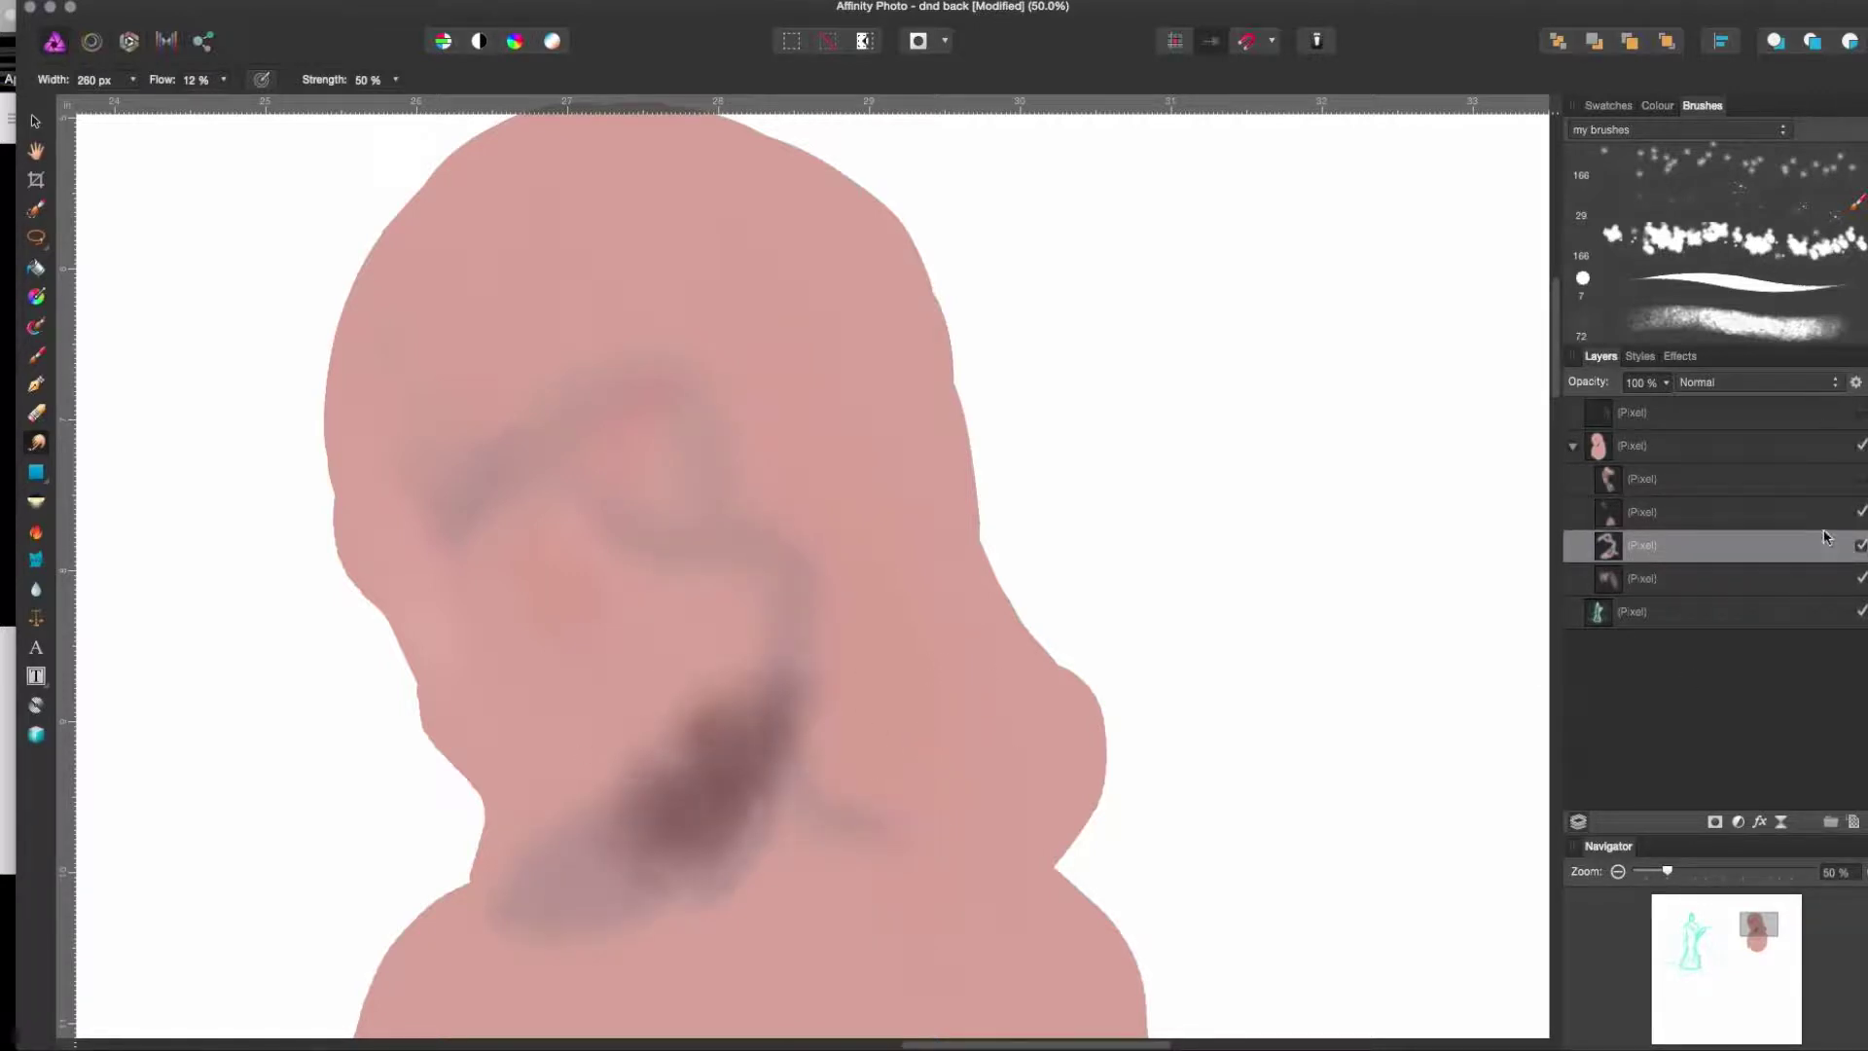
pyautogui.moveTo(516, 696)
pyautogui.mouseDown()
pyautogui.moveTo(540, 739)
pyautogui.moveTo(549, 695)
pyautogui.mouseUp()
pyautogui.moveTo(715, 779)
pyautogui.mouseDown()
pyautogui.moveTo(499, 448)
pyautogui.moveTo(534, 384)
pyautogui.mouseUp()
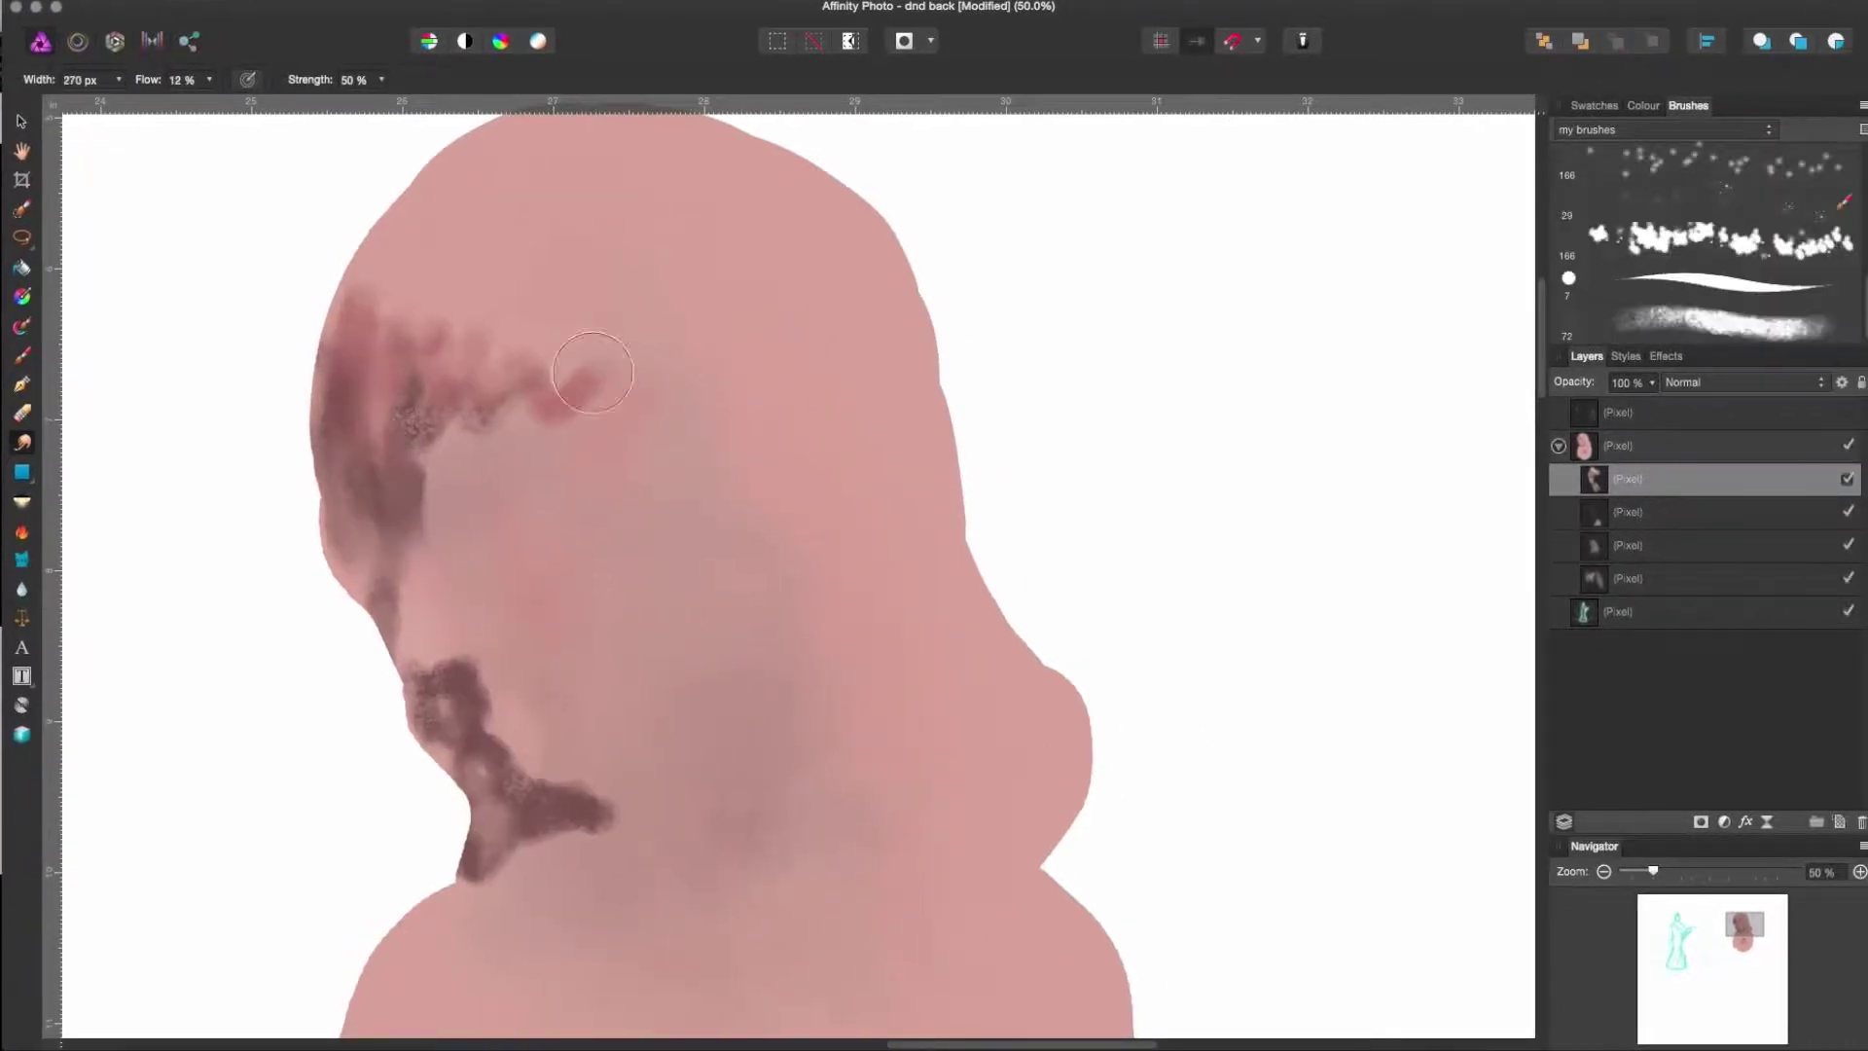
# - Smudge the dark shadows beside the face on the topmost nested layer, using 270 px and 72 px brushes
pyautogui.moveTo(593, 372)
pyautogui.mouseDown()
pyautogui.moveTo(389, 409)
pyautogui.moveTo(542, 813)
pyautogui.moveTo(583, 807)
pyautogui.mouseUp()
pyautogui.click(1712, 322)
# - Select the pink base figure layer and soften its outer edges with the 72 px smudge brush
pyautogui.click(1654, 446)
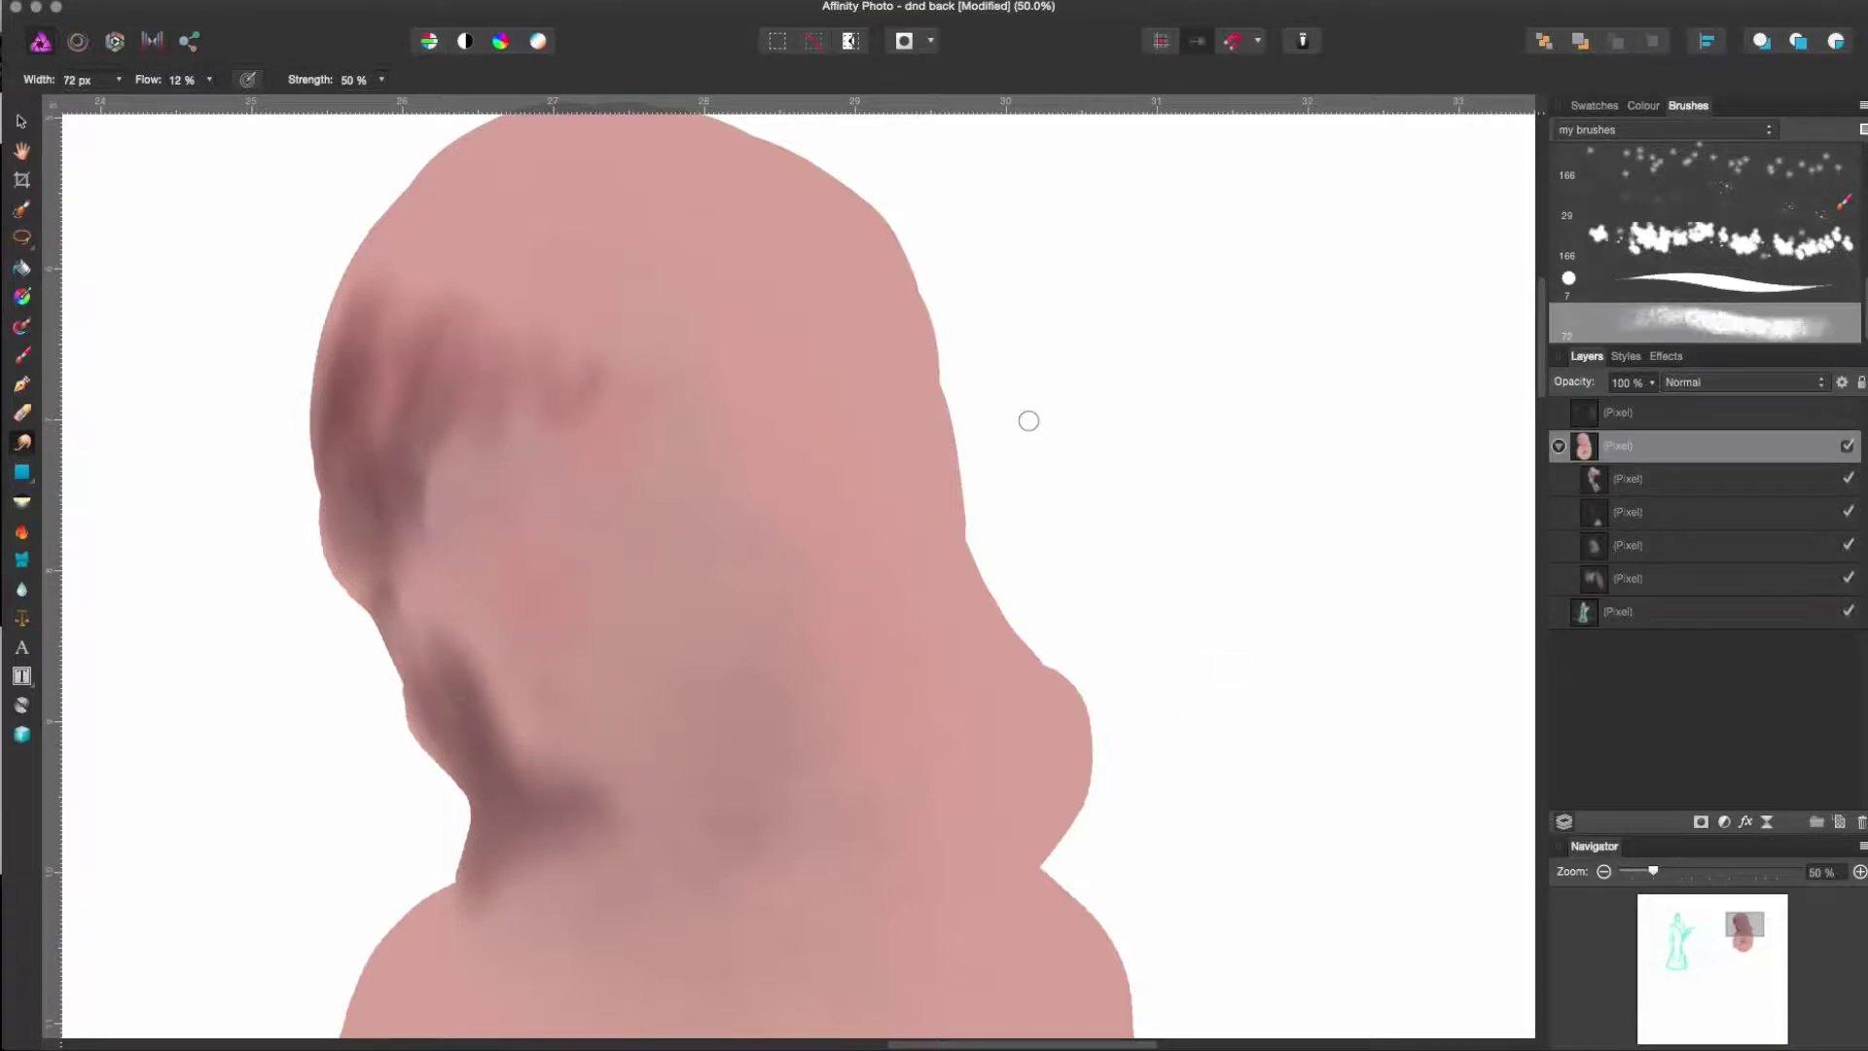
pyautogui.hotkey('ctrl', 'd')
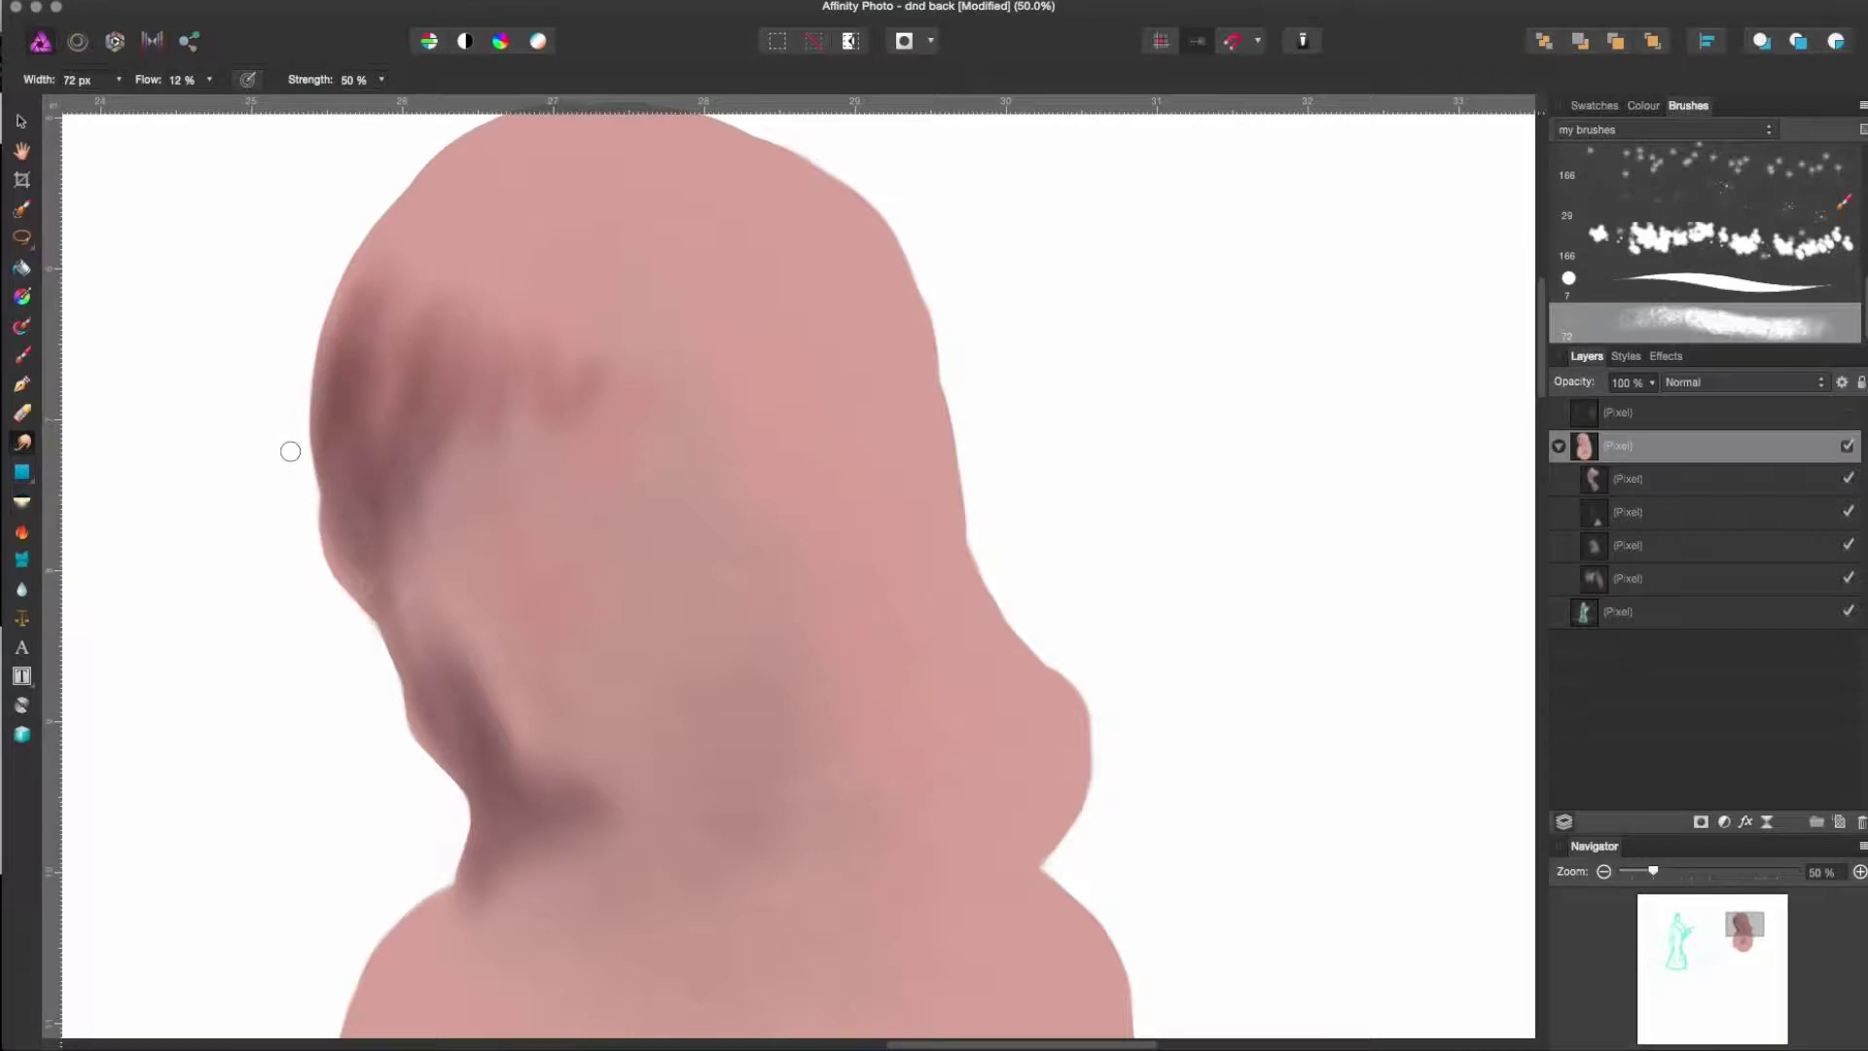
pyautogui.scroll(3, 290, 450)
pyautogui.scroll(-12, 330, 813)
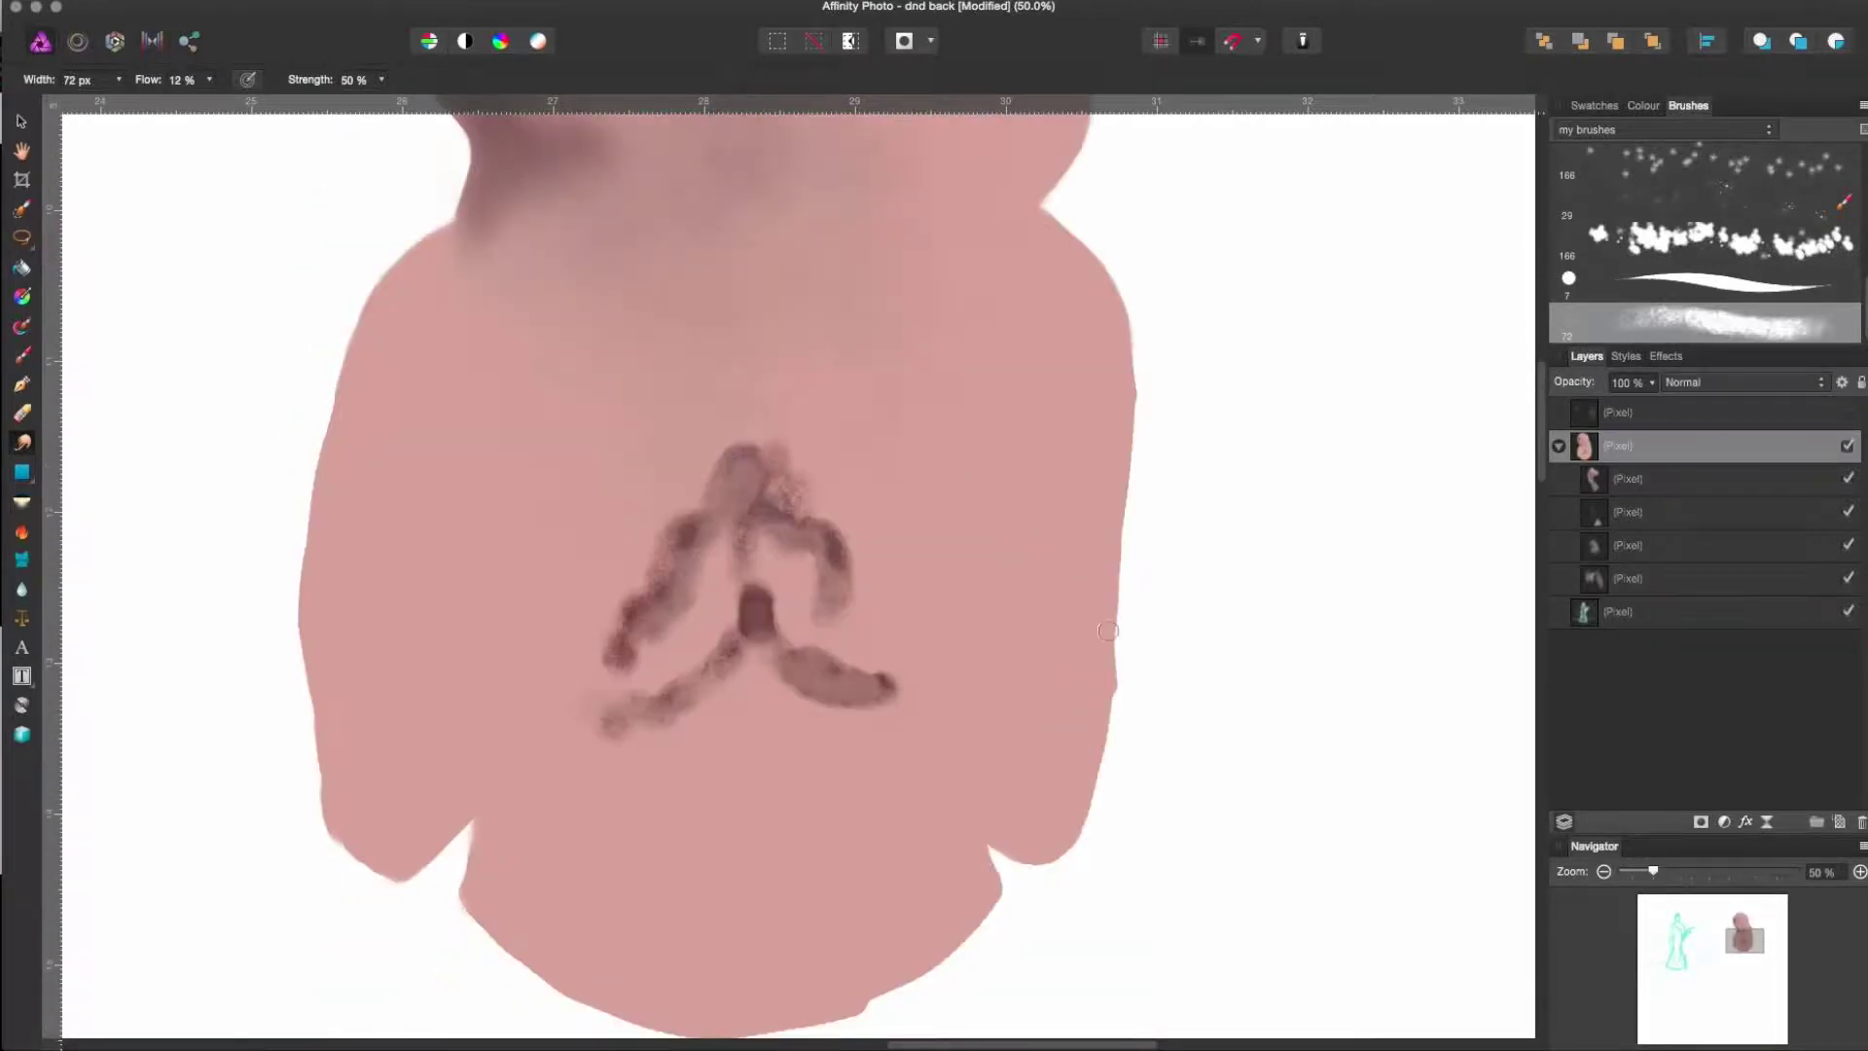
pyautogui.scroll(-3, 332, 900)
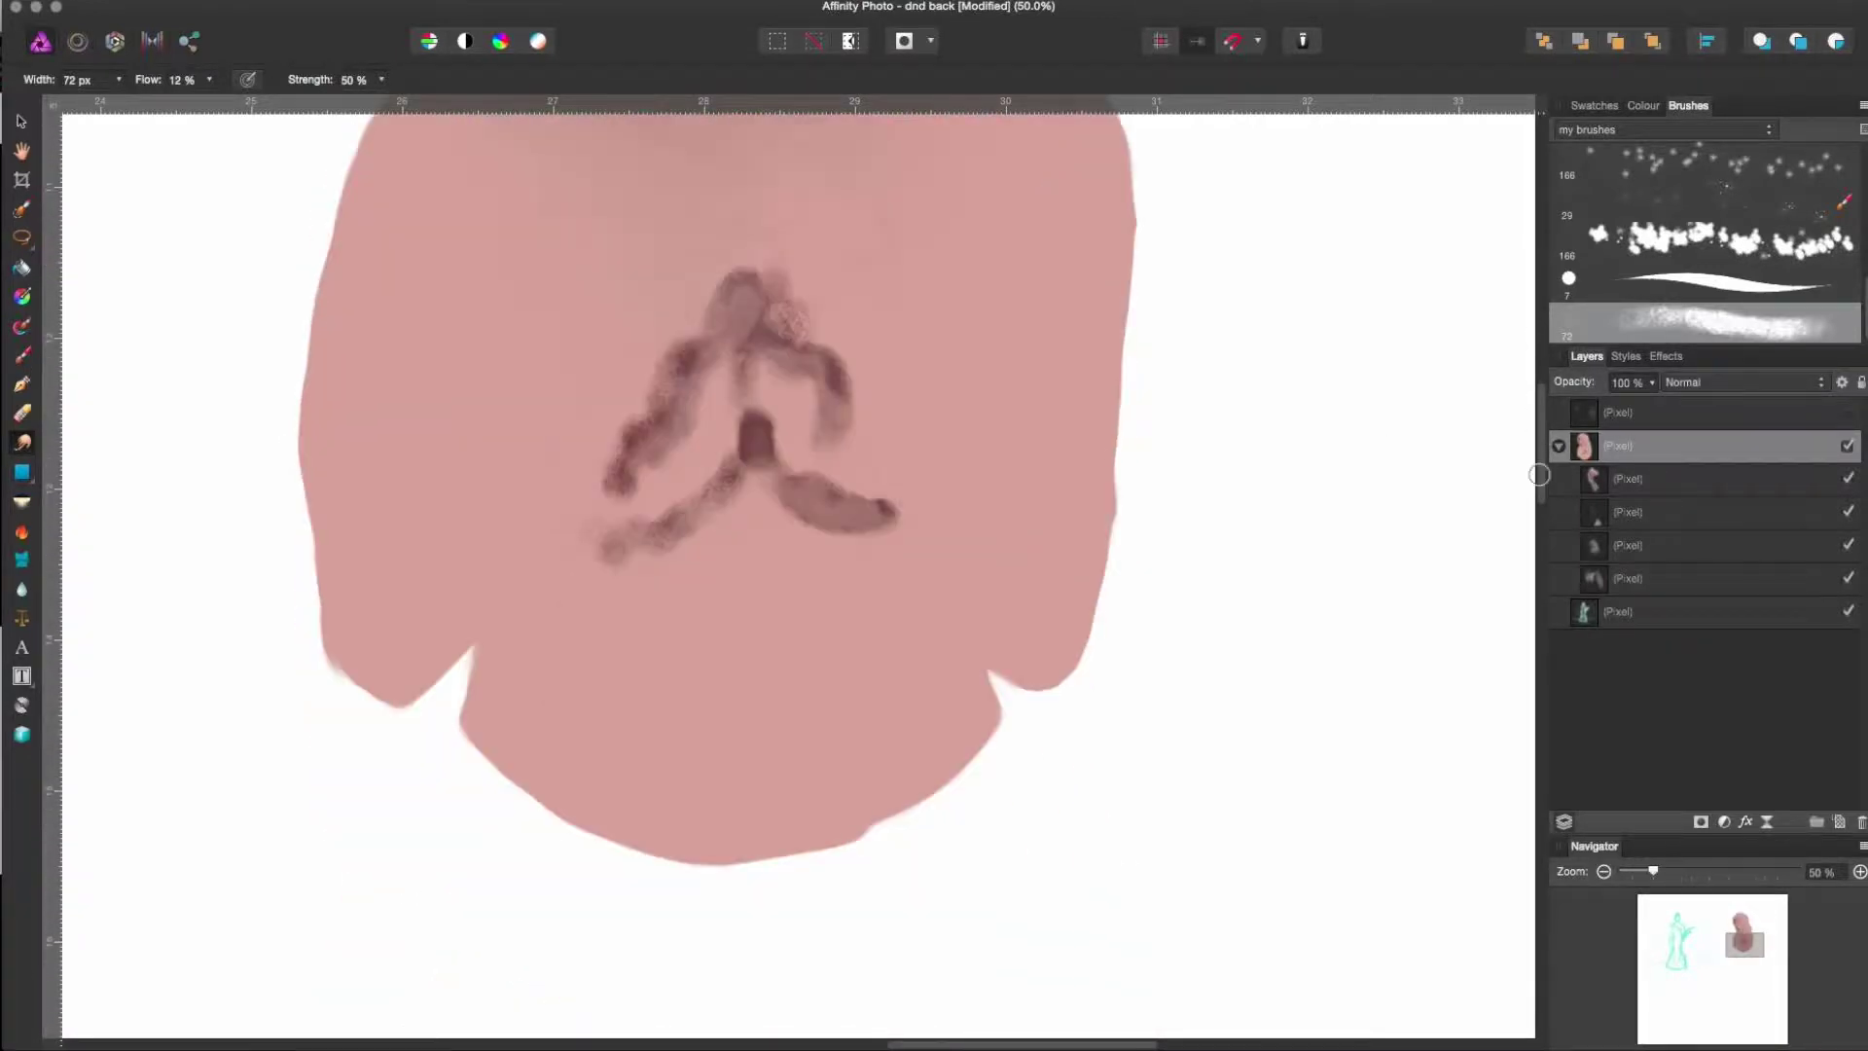
# - Smudge the dark chest shadows on their own layer with a 210 px brush and show the sketch layer again
pyautogui.scroll(4, 333, 900)
pyautogui.hotkey('alt', '[')
pyautogui.hotkey('alt', '[')
pyautogui.moveTo(623, 768); pyautogui.dragTo(681, 720)
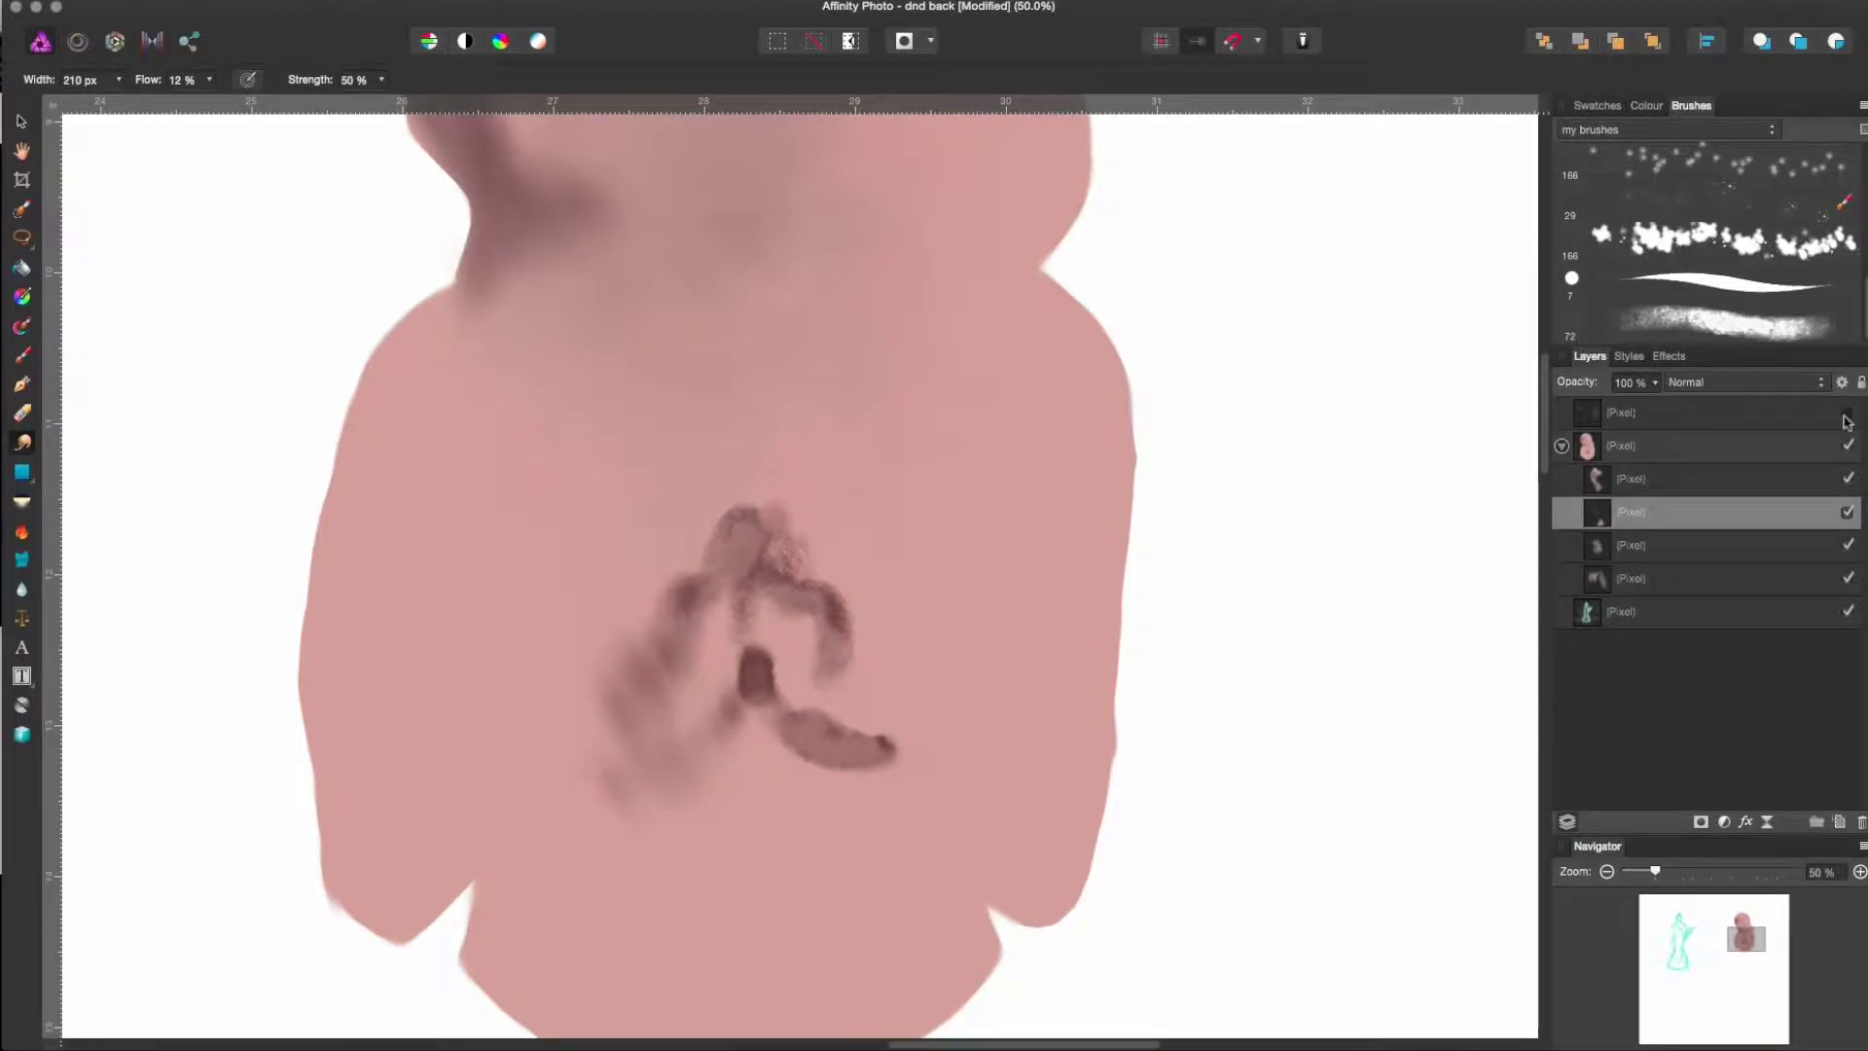
pyautogui.hotkey('ctrl', '-')
pyautogui.hotkey('ctrl', '-')
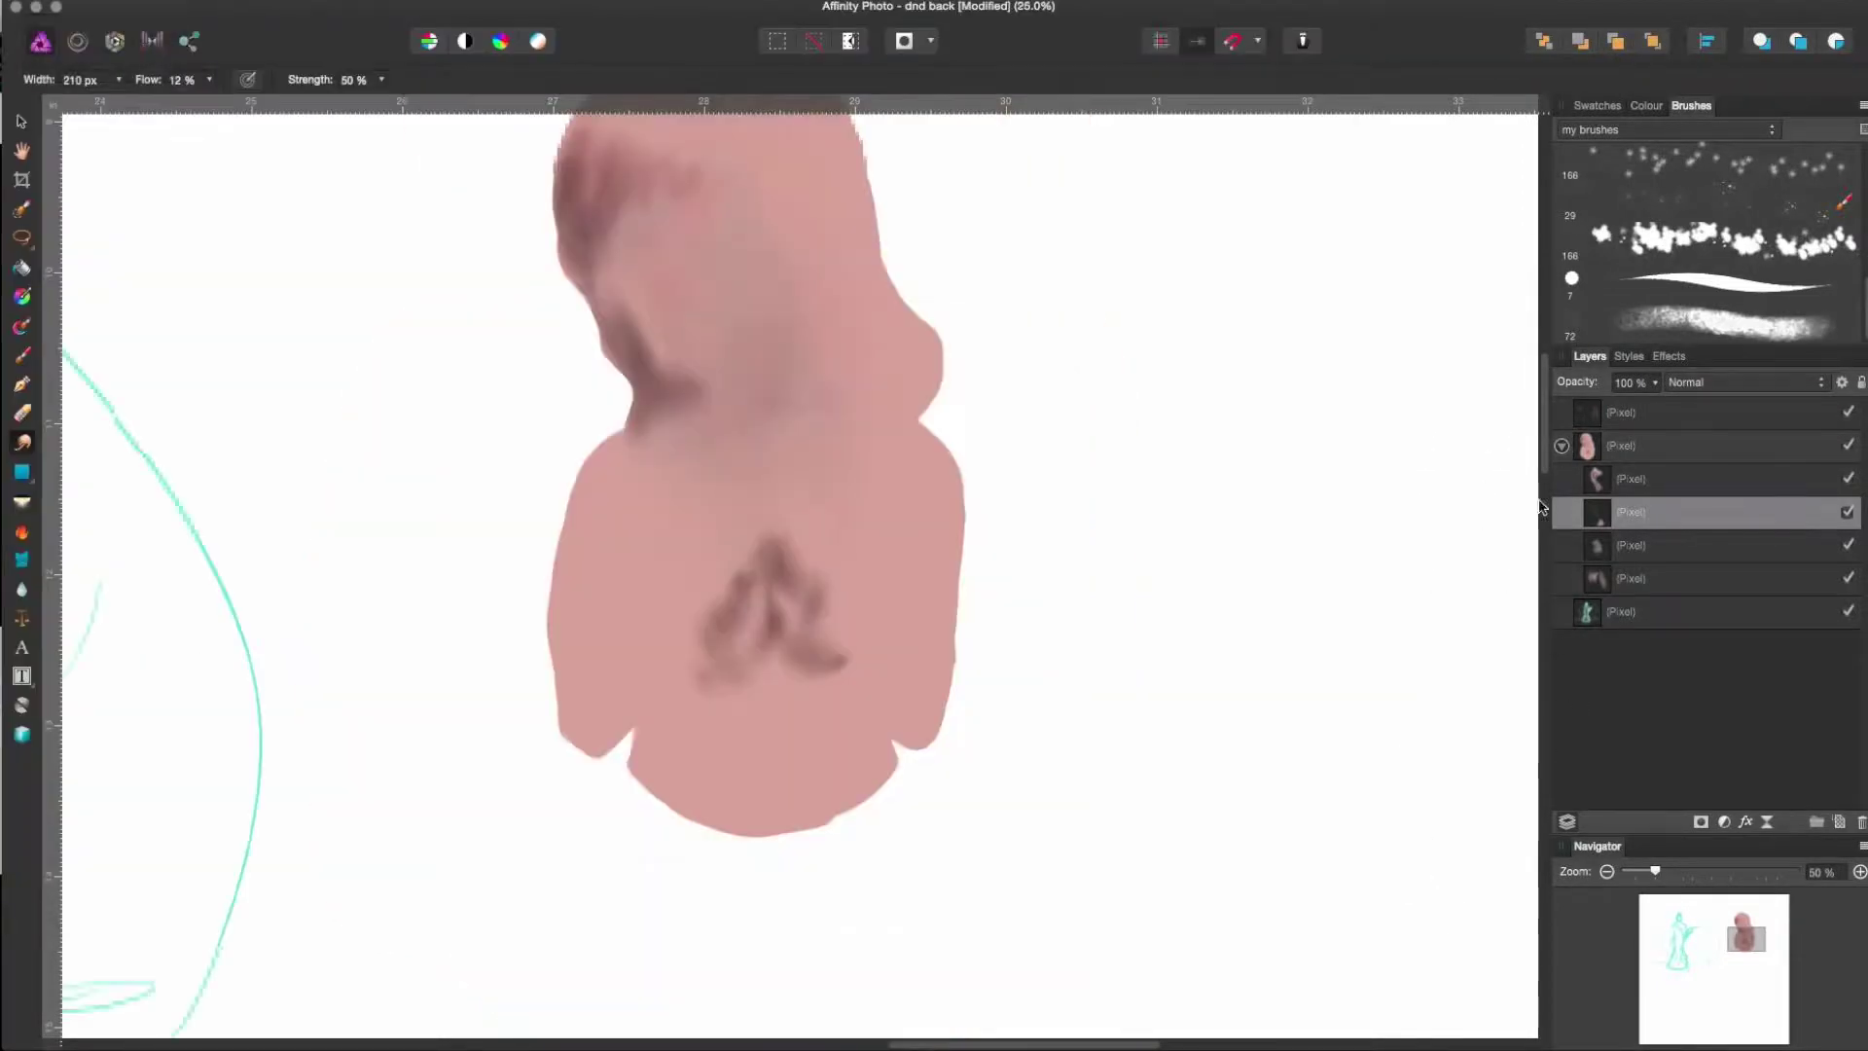
# - Paint red and dark blush on the cheek with the 72 px brush on a new nested layer
pyautogui.hotkey('alt', '[')
pyautogui.hotkey('alt', '[')
pyautogui.hotkey('alt', '[')
pyautogui.hotkey('alt', '[')
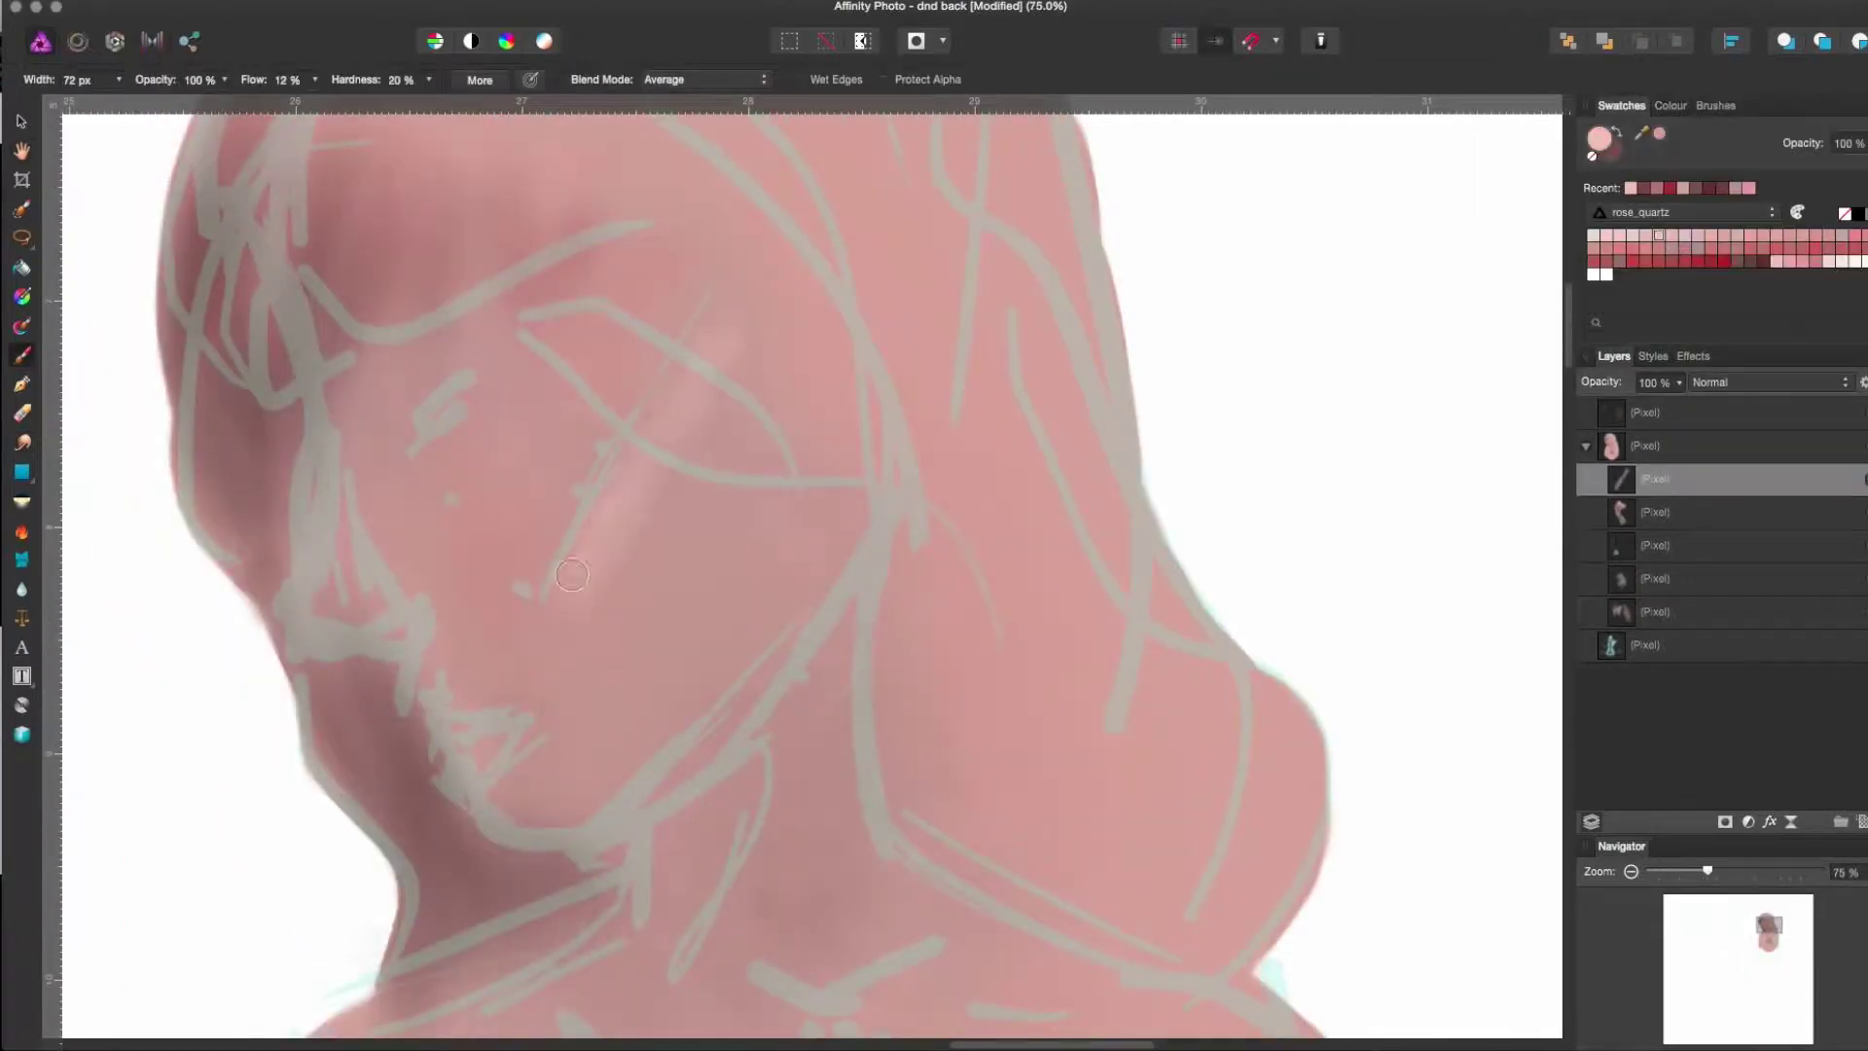
pyautogui.click(1737, 261)
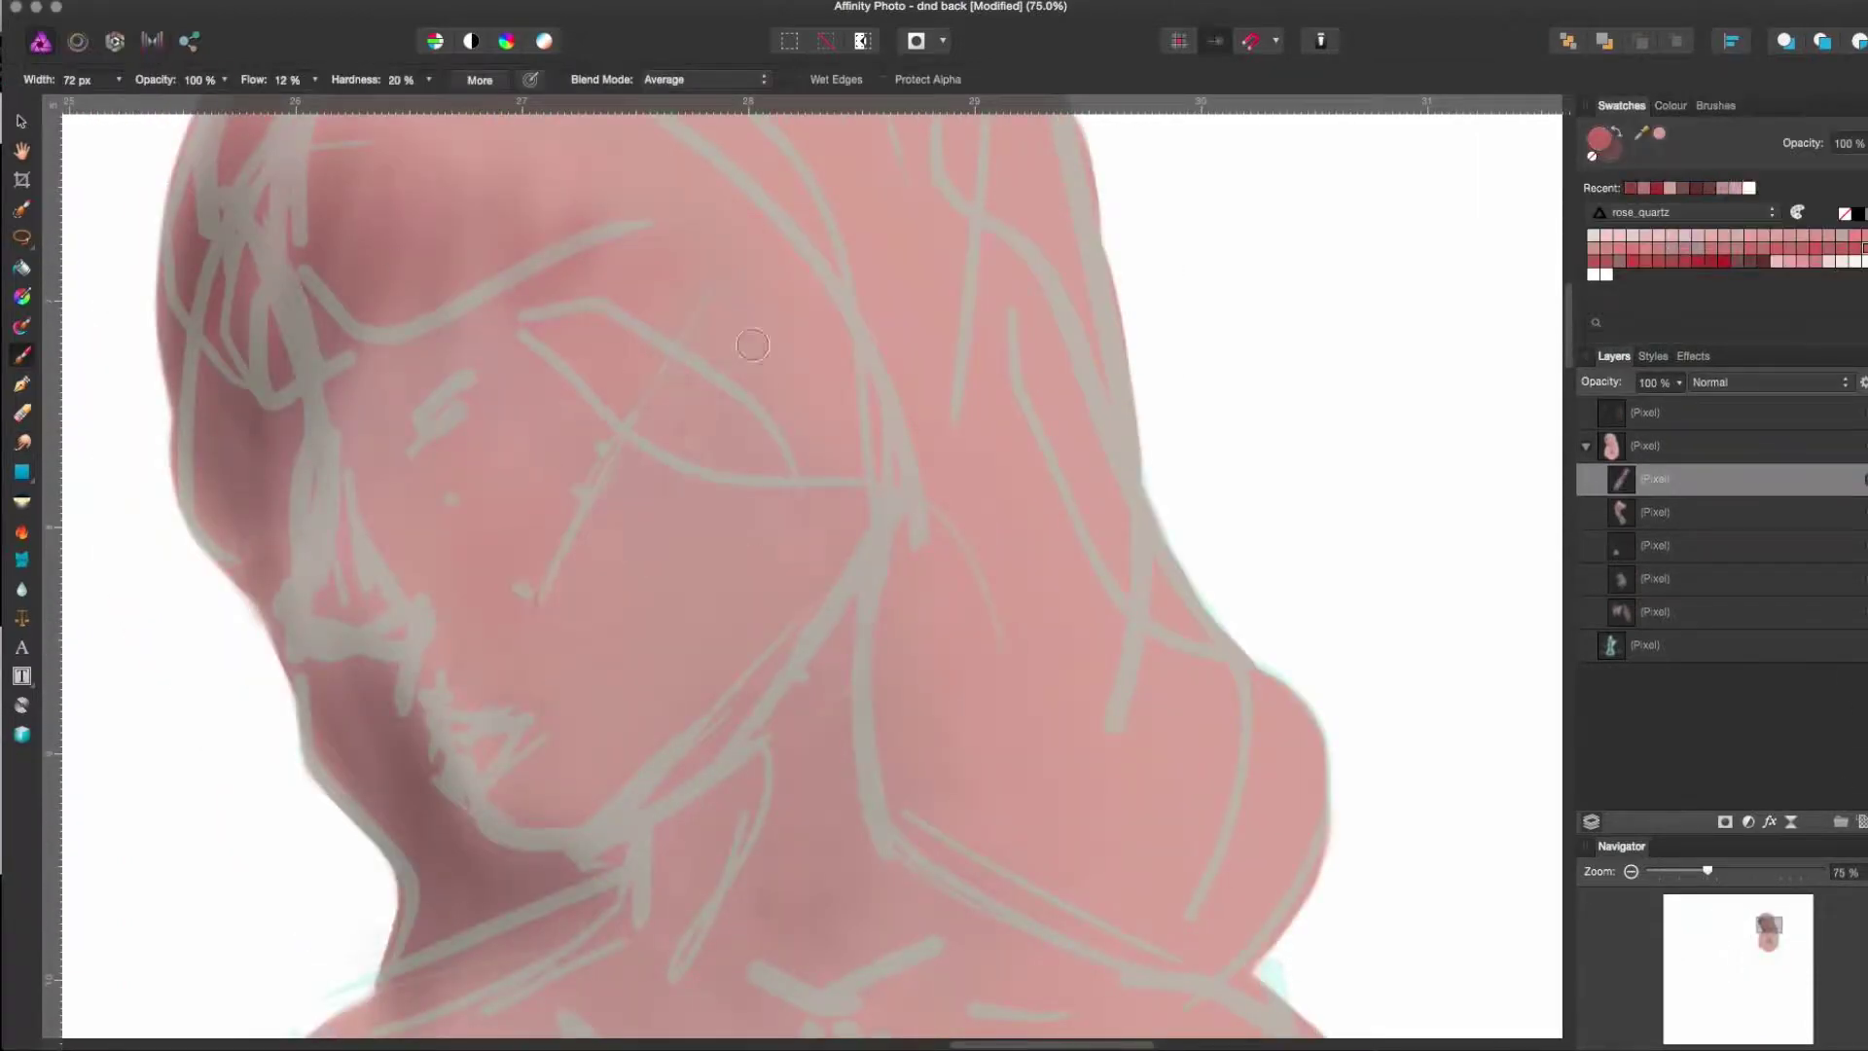
pyautogui.moveTo(759, 360); pyautogui.dragTo(623, 584)
# - Paint dark shadows under the jaw, around the eye and along the hair beside the neck
pyautogui.moveTo(847, 603); pyautogui.dragTo(671, 875)
pyautogui.moveTo(486, 350); pyautogui.dragTo(399, 457)
pyautogui.moveTo(886, 535); pyautogui.dragTo(875, 837)
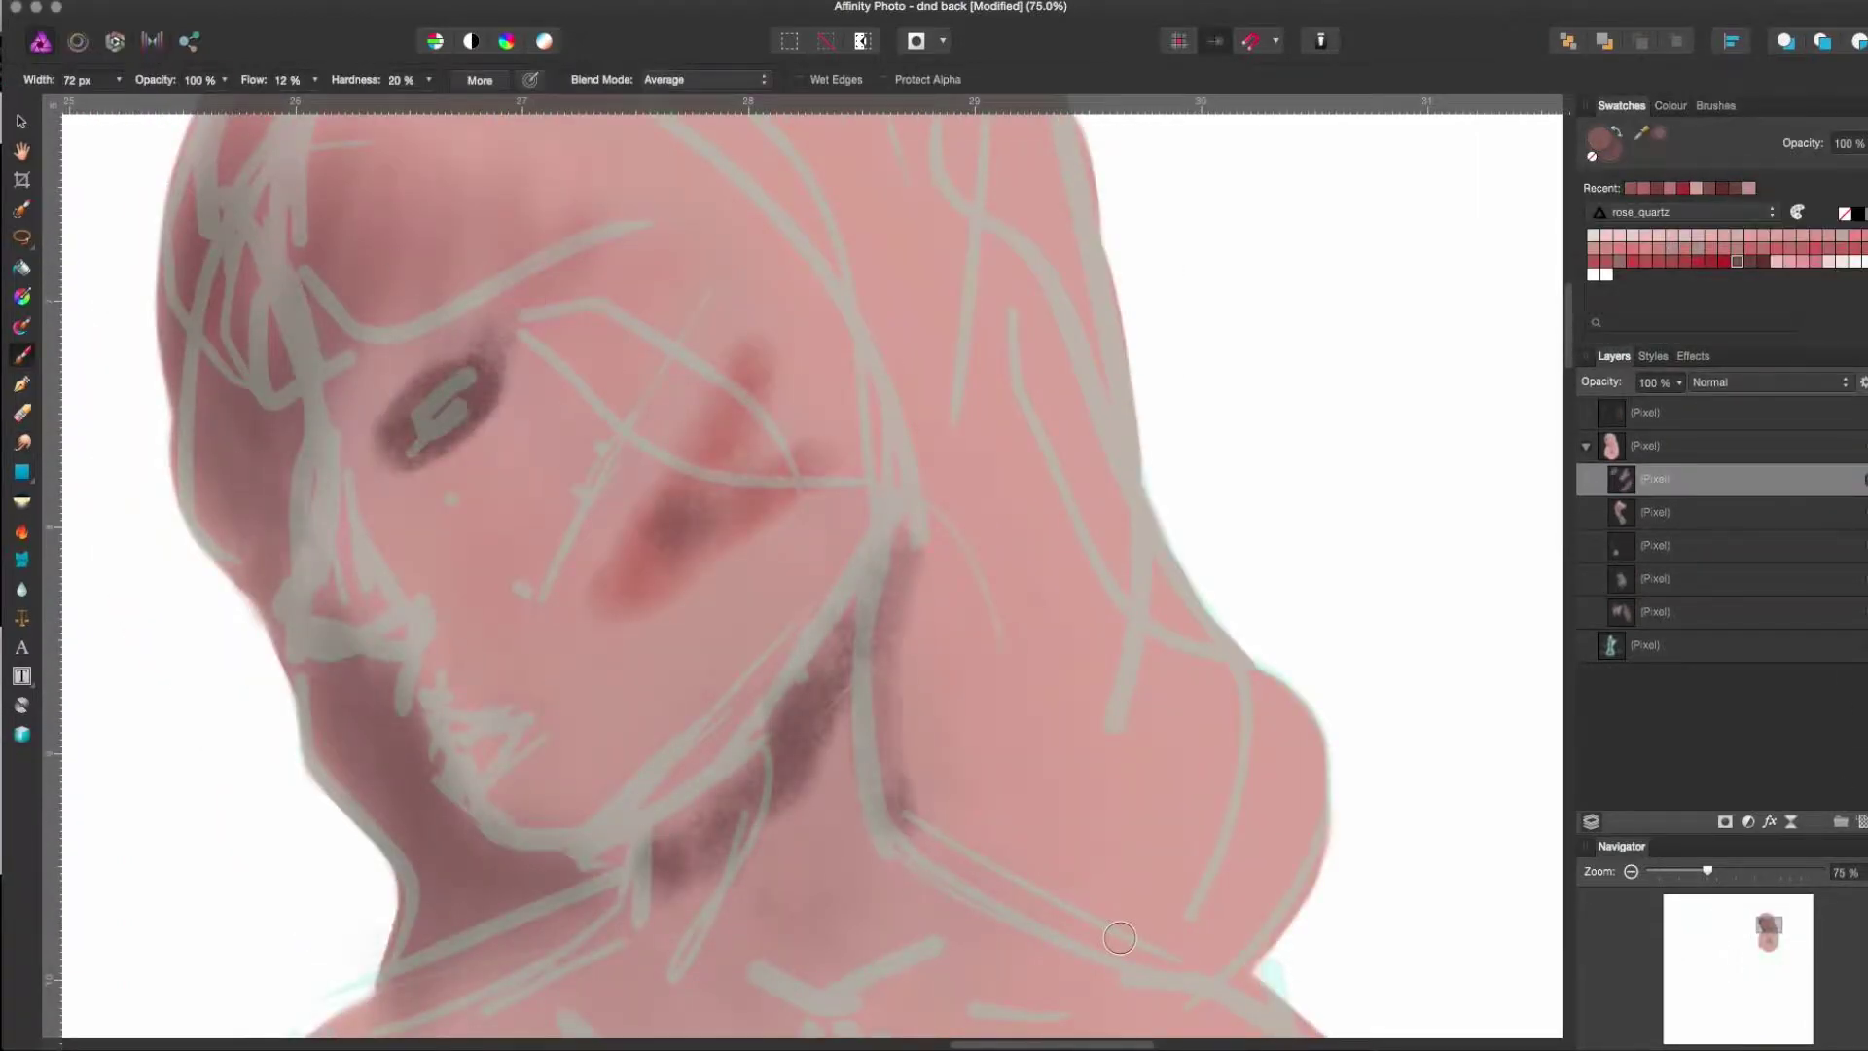
# - Shade the swept fringe strand and the long hair behind the neck with dark brown-rose strokes
pyautogui.moveTo(516, 233); pyautogui.dragTo(856, 486)
pyautogui.moveTo(972, 477); pyautogui.dragTo(1119, 662)
pyautogui.moveTo(1119, 486); pyautogui.dragTo(1264, 973)
pyautogui.moveTo(914, 185); pyautogui.dragTo(934, 555)
pyautogui.scroll(6, 250, 564)
pyautogui.moveTo(973, 467); pyautogui.dragTo(1071, 973)
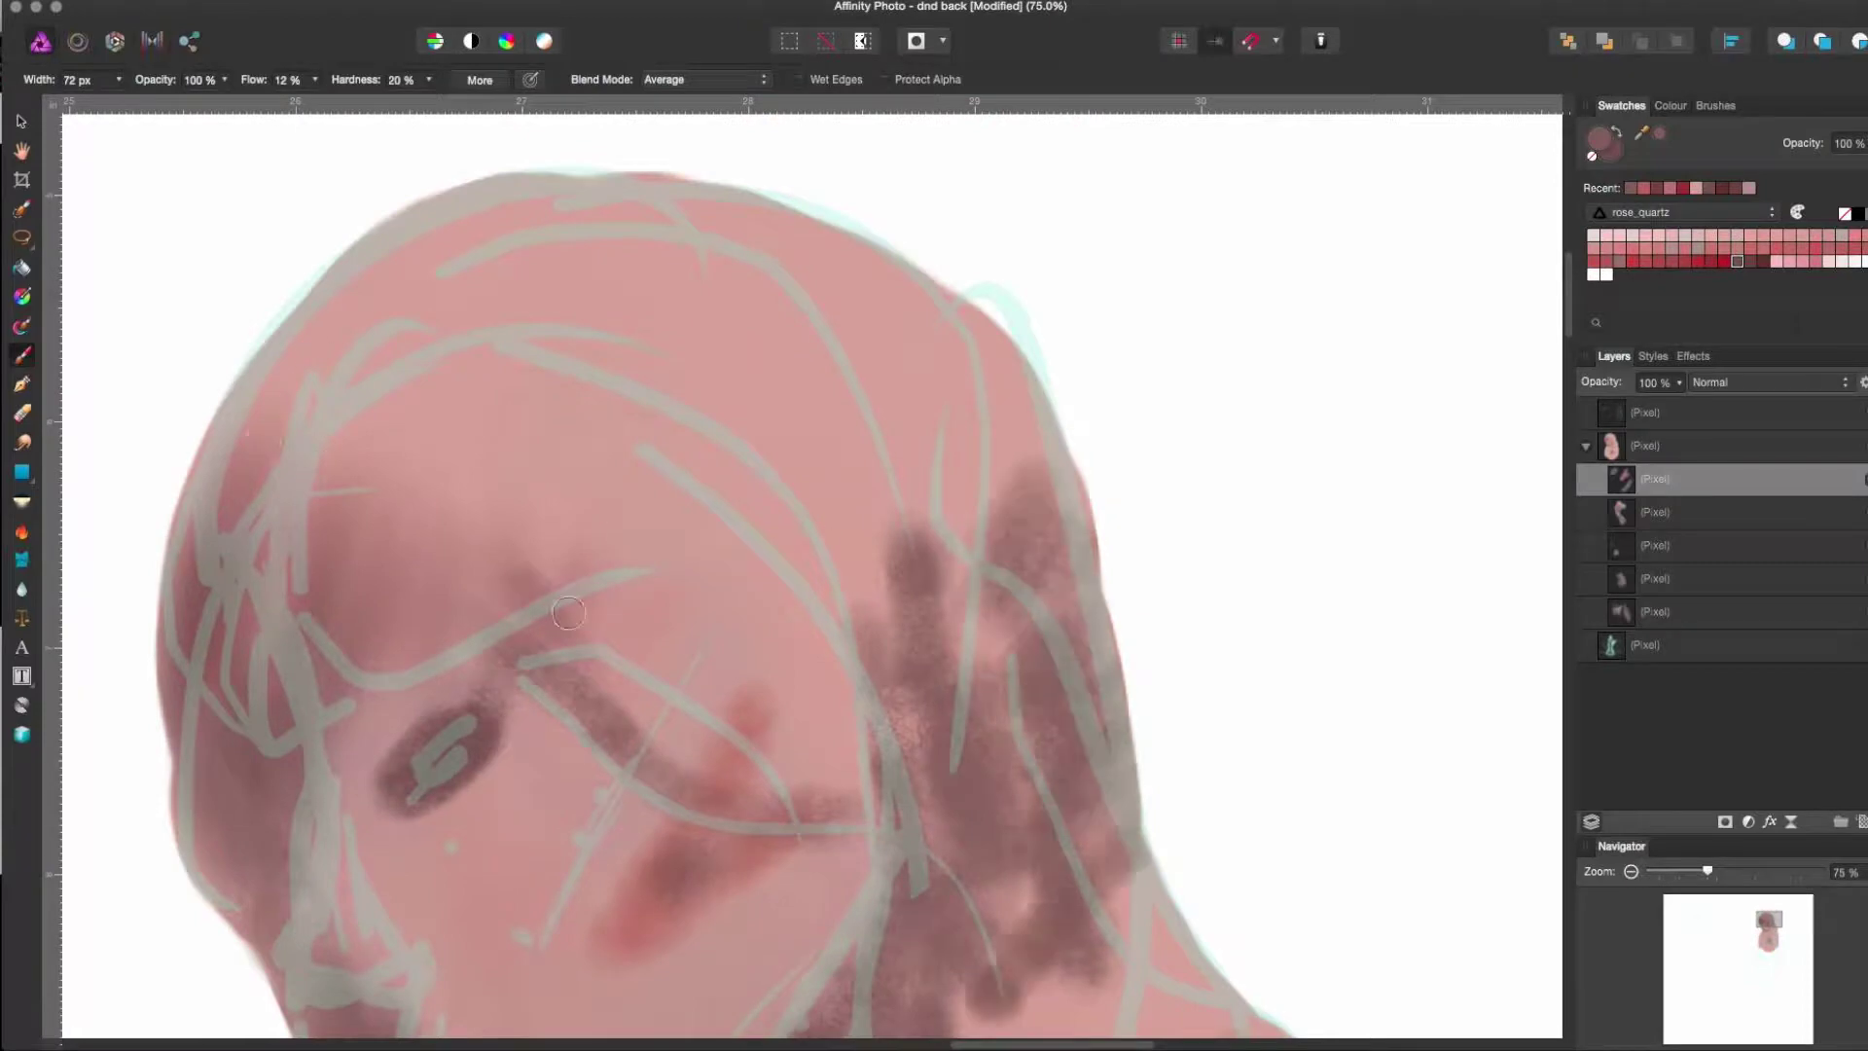
pyautogui.moveTo(954, 953); pyautogui.dragTo(1226, 1032)
# - Shade the crown of the head and the hair above the brow with broad dark strokes
pyautogui.moveTo(194, 311); pyautogui.dragTo(389, 535)
pyautogui.moveTo(253, 331); pyautogui.dragTo(652, 691)
pyautogui.moveTo(234, 194); pyautogui.dragTo(633, 428)
pyautogui.moveTo(301, 496); pyautogui.dragTo(895, 662)
pyautogui.moveTo(623, 195); pyautogui.dragTo(1080, 487)
pyautogui.moveTo(584, 622); pyautogui.dragTo(934, 911)
pyautogui.moveTo(467, 253); pyautogui.dragTo(1070, 545)
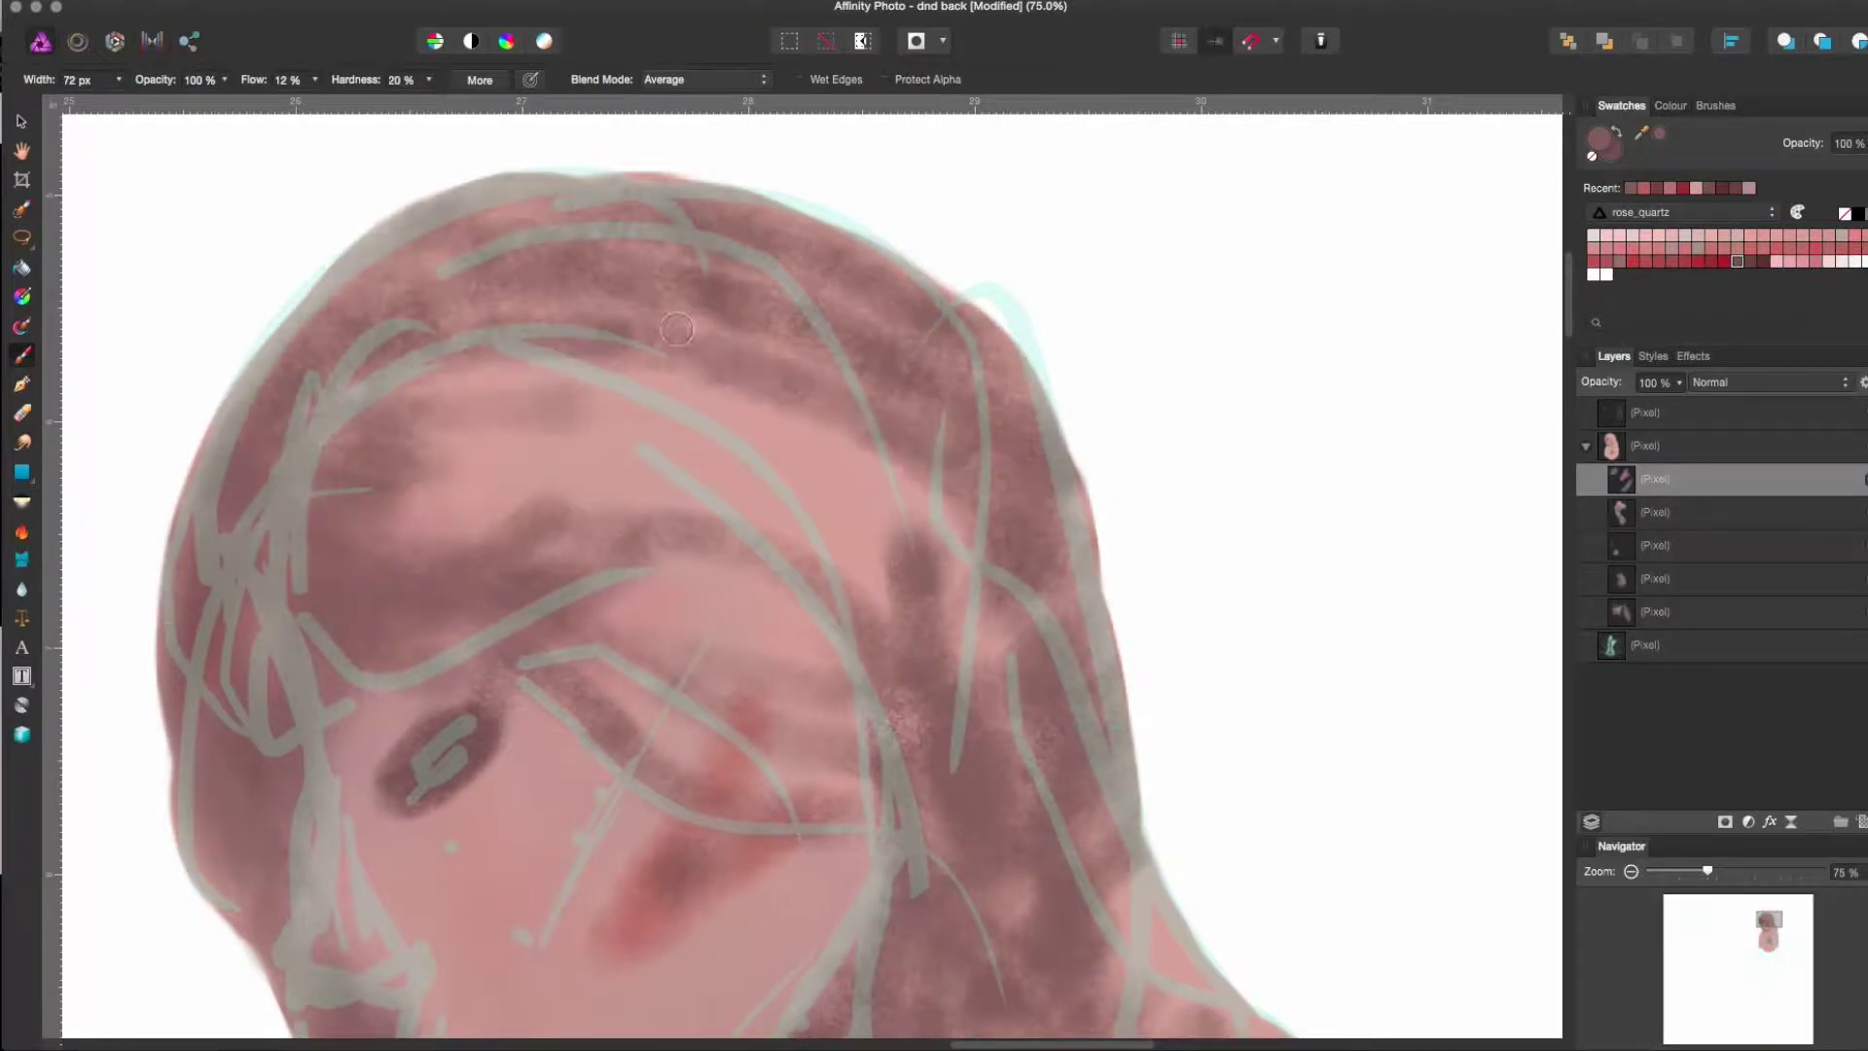
# - Fill the remaining light band across the front of the hair with the same dark tone
pyautogui.moveTo(389, 389); pyautogui.dragTo(876, 681)
pyautogui.moveTo(370, 467); pyautogui.dragTo(895, 613)
pyautogui.scroll(-12, 1082, 515)
pyautogui.scroll(-5, 1081, 515)
pyautogui.scroll(12, 1081, 514)
# - Add a new layer, paint the lips red over the sketched mouth at 200% zoom and blend the colour
pyautogui.press('super+shift+n')
pyautogui.click(1713, 258)
pyautogui.press('h')
pyautogui.press('super+2')
pyautogui.click(1670, 105)
pyautogui.click(1621, 105)
pyautogui.press('b')
pyautogui.moveTo(389, 531)
pyautogui.mouseDown()
pyautogui.moveTo(555, 580)
pyautogui.moveTo(472, 753)
pyautogui.moveTo(416, 678)
pyautogui.moveTo(584, 560)
pyautogui.mouseUp()
pyautogui.moveTo(370, 584); pyautogui.dragTo(593, 545)
pyautogui.press('r')
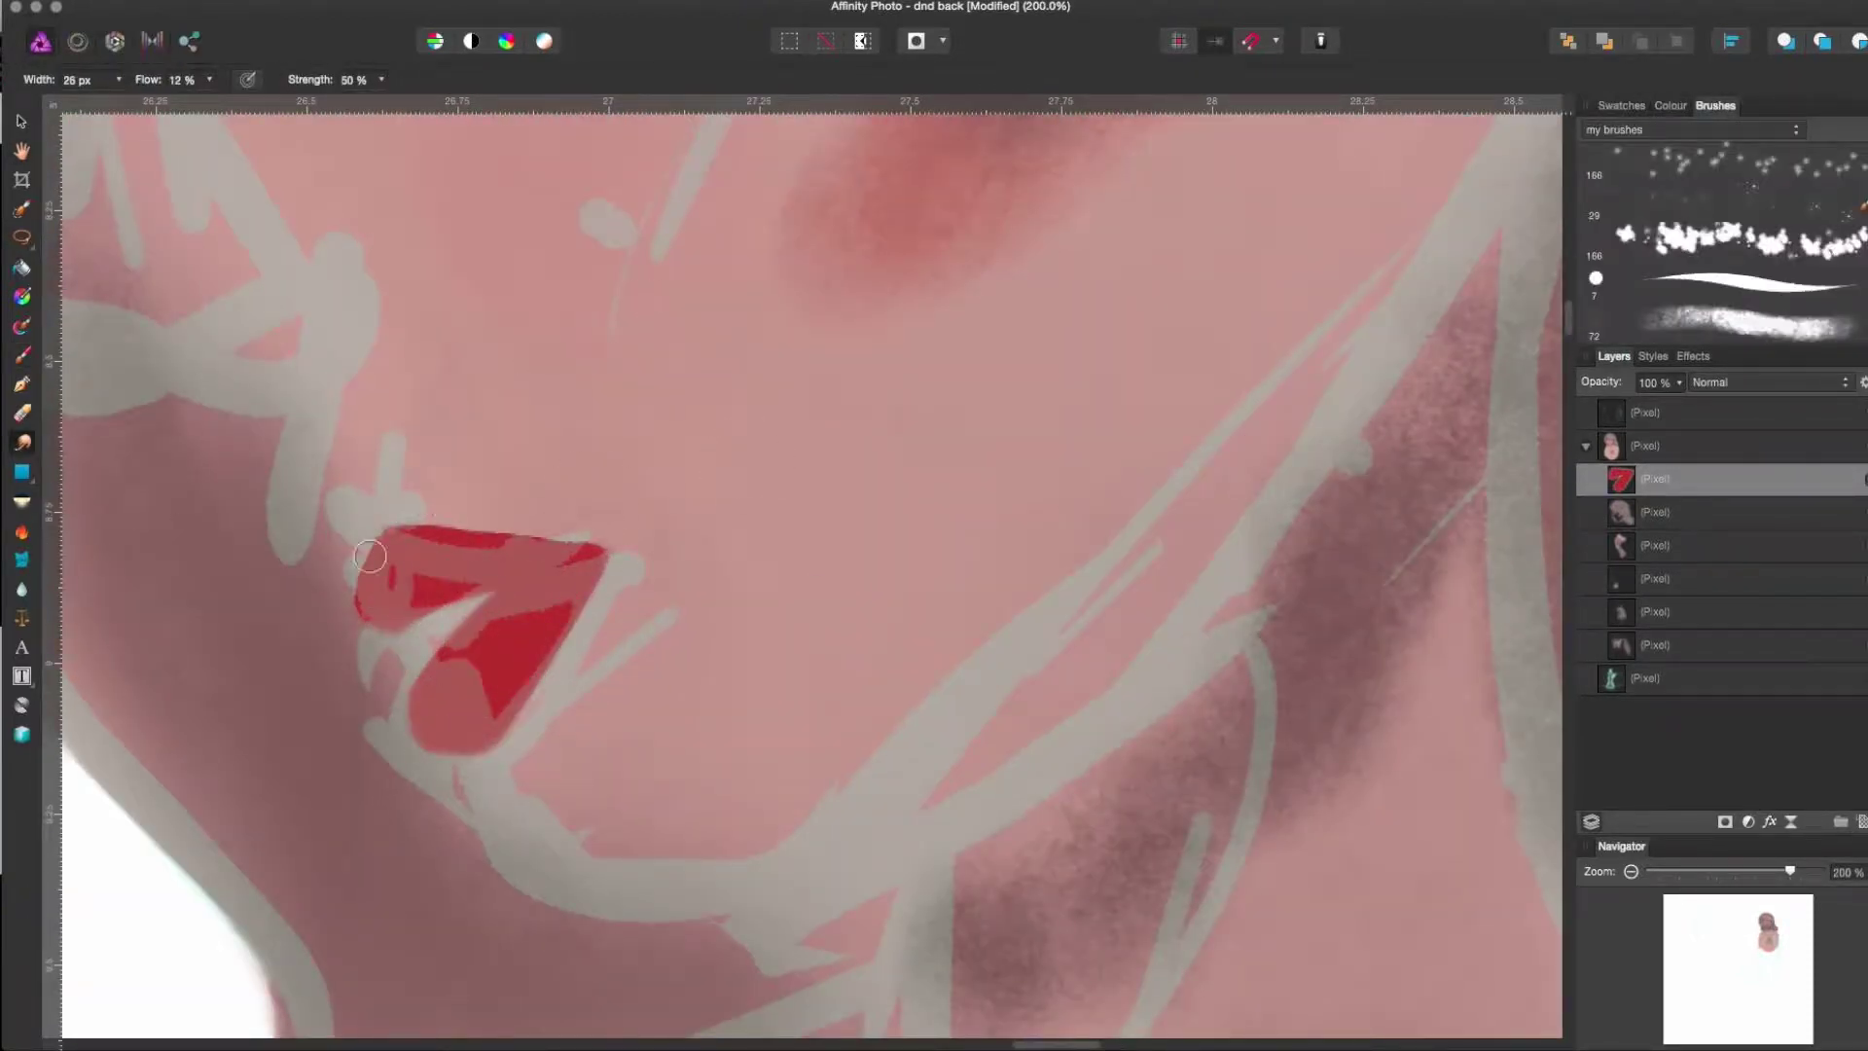
# - Add a layer nested in the lips, paint tonal accents on both lips and blend them
pyautogui.press('super+shift+n')
pyautogui.click(1670, 105)
pyautogui.press('b')
pyautogui.moveTo(526, 579)
pyautogui.mouseDown()
pyautogui.moveTo(454, 550)
pyautogui.moveTo(499, 628)
pyautogui.moveTo(506, 584)
pyautogui.mouseUp()
pyautogui.moveTo(428, 718); pyautogui.dragTo(513, 670)
pyautogui.press('r')
pyautogui.moveTo(417, 559)
pyautogui.mouseDown()
pyautogui.moveTo(389, 592)
pyautogui.moveTo(477, 574)
pyautogui.moveTo(535, 594)
pyautogui.mouseUp()
# - Try another paint stroke along the lower lip
pyautogui.press('b')
pyautogui.moveTo(516, 662)
pyautogui.mouseDown()
pyautogui.moveTo(428, 720)
pyautogui.moveTo(511, 715)
pyautogui.moveTo(433, 686)
pyautogui.mouseUp()
pyautogui.press('super+z')
pyautogui.press('super+z')
pyautogui.press('super+z')
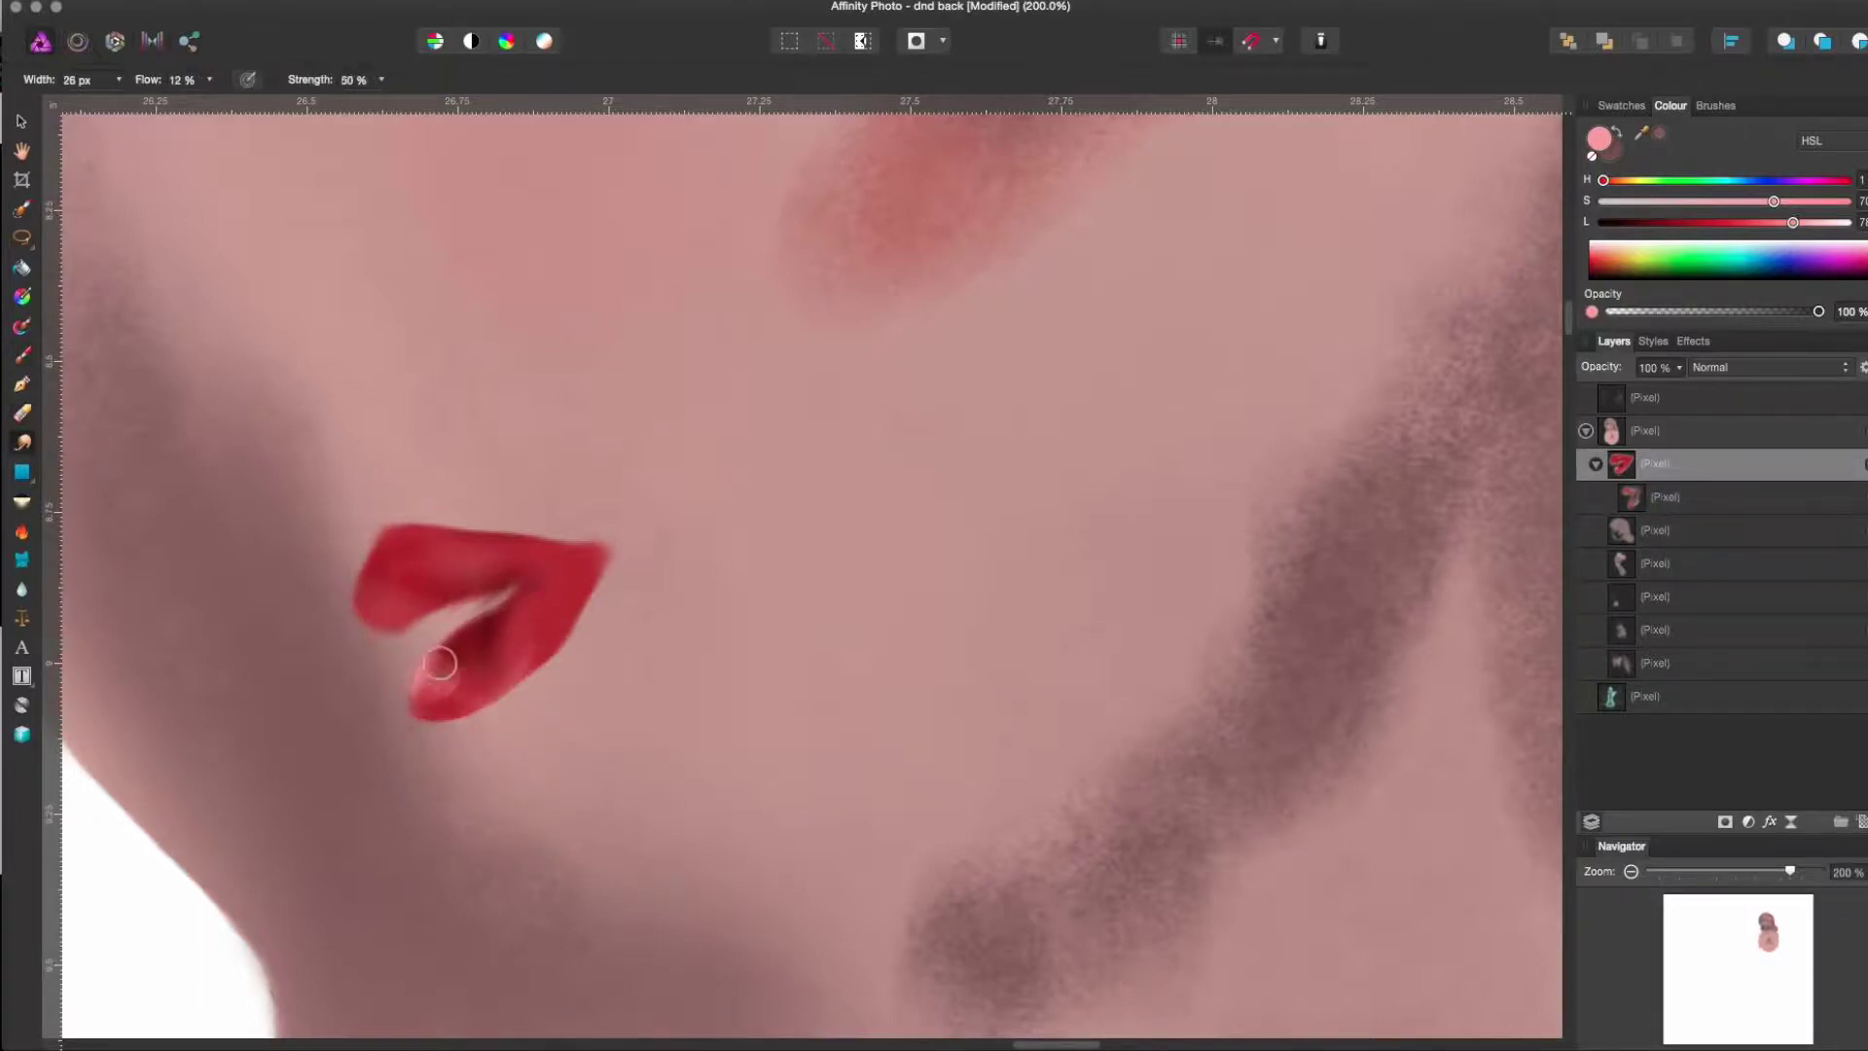
# - Paint thin dark crease lines on both lips on a new nested layer and soften them with the Smudge tool
pyautogui.press('super+shift+n')
pyautogui.press('x')
pyautogui.moveTo(397, 576); pyautogui.dragTo(393, 623)
pyautogui.moveTo(446, 569); pyautogui.dragTo(443, 603)
pyautogui.moveTo(428, 671); pyautogui.dragTo(421, 705)
pyautogui.moveTo(454, 659); pyautogui.dragTo(445, 693)
pyautogui.press('r')
pyautogui.press('super+z')
pyautogui.press('super+z')
pyautogui.press('super+z')
pyautogui.press('super+z')
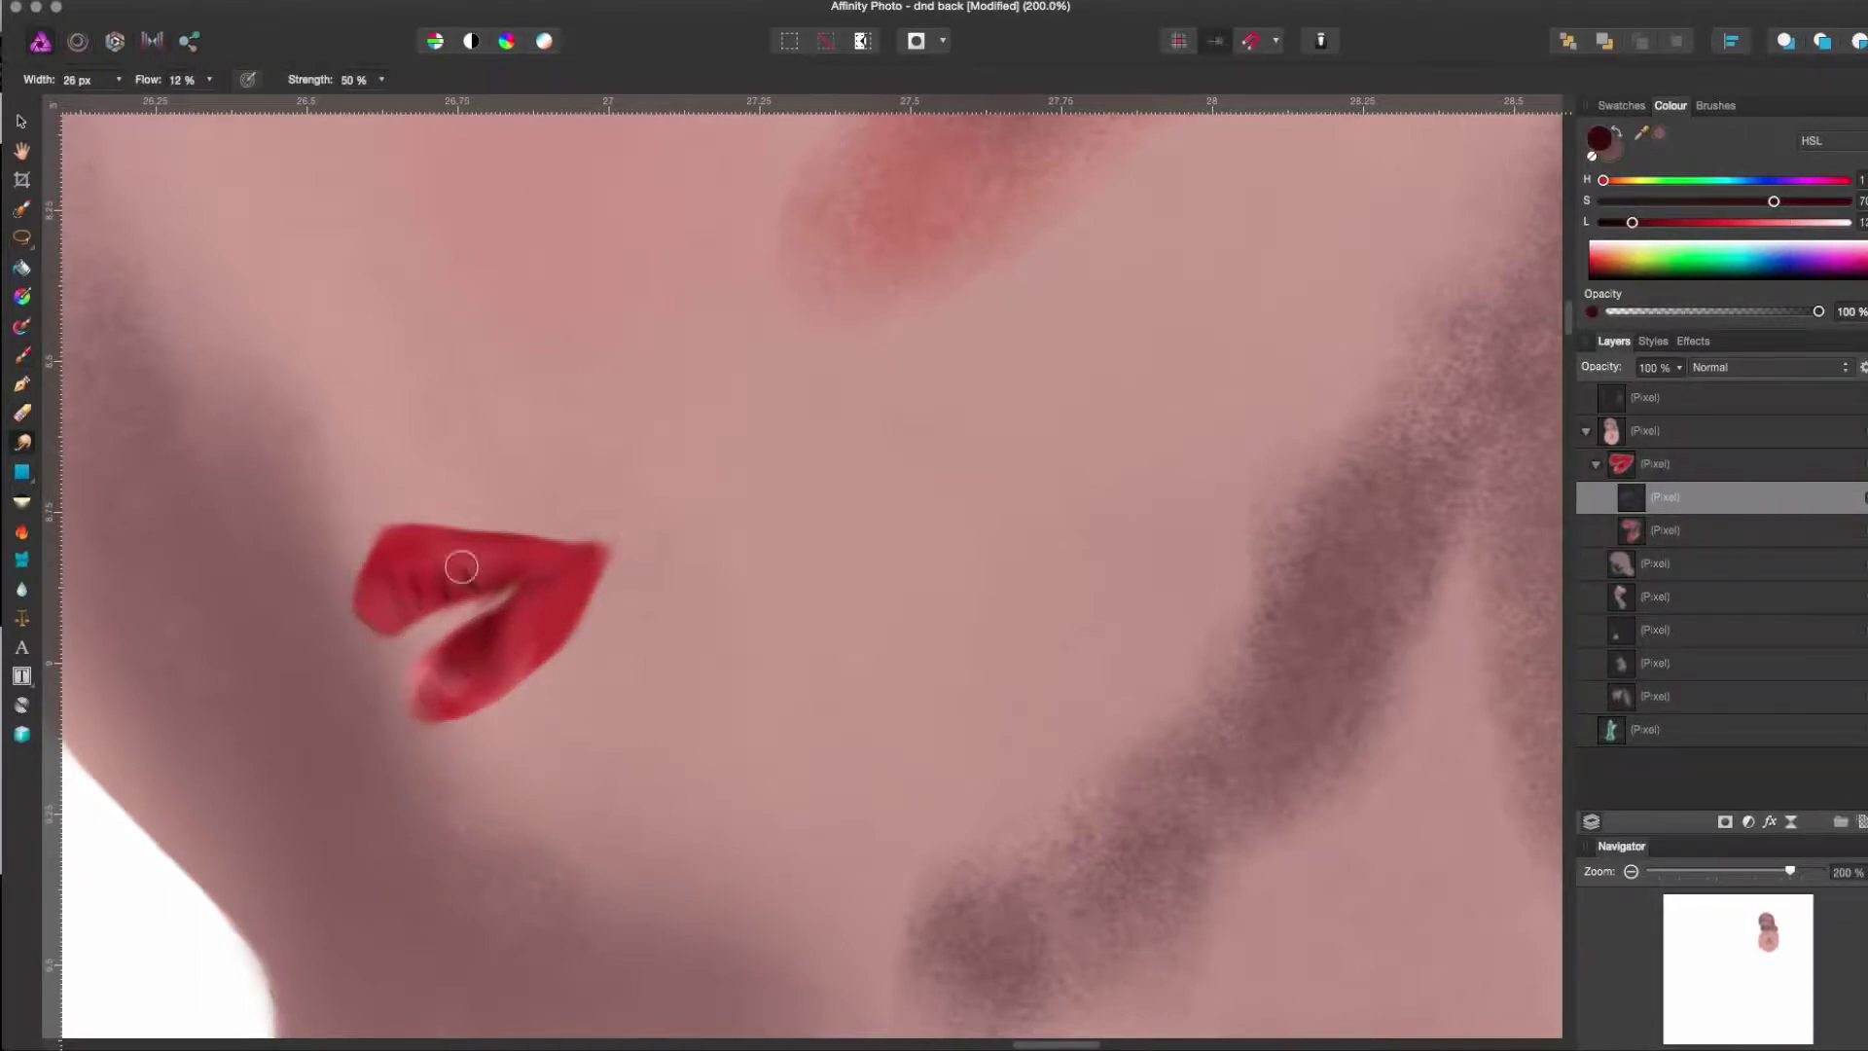
# - Show the sketch and smooth the dark strokes on the hair shading layer with a 230 px smudge brush
pyautogui.press('super+minus')
pyautogui.press('super+minus')
pyautogui.press('super+plus')
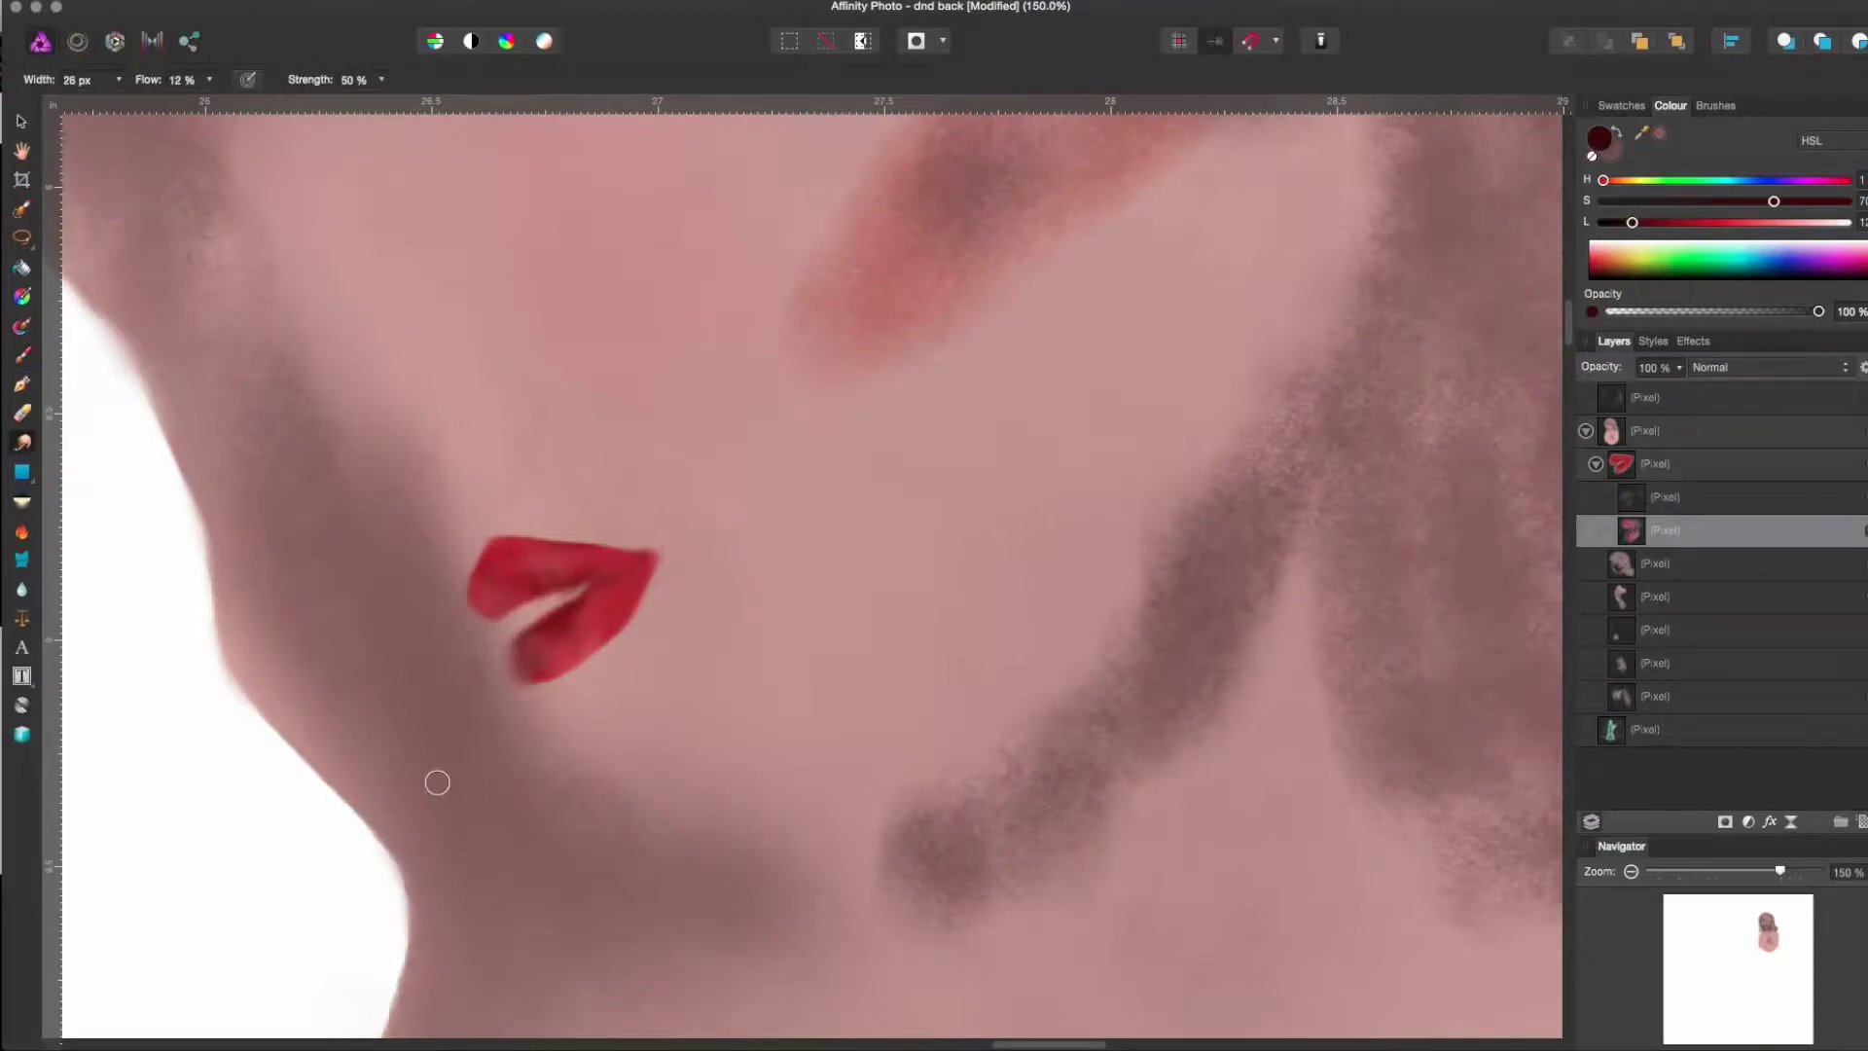
pyautogui.press('super+minus')
pyautogui.press('super+minus')
pyautogui.press('super+minus')
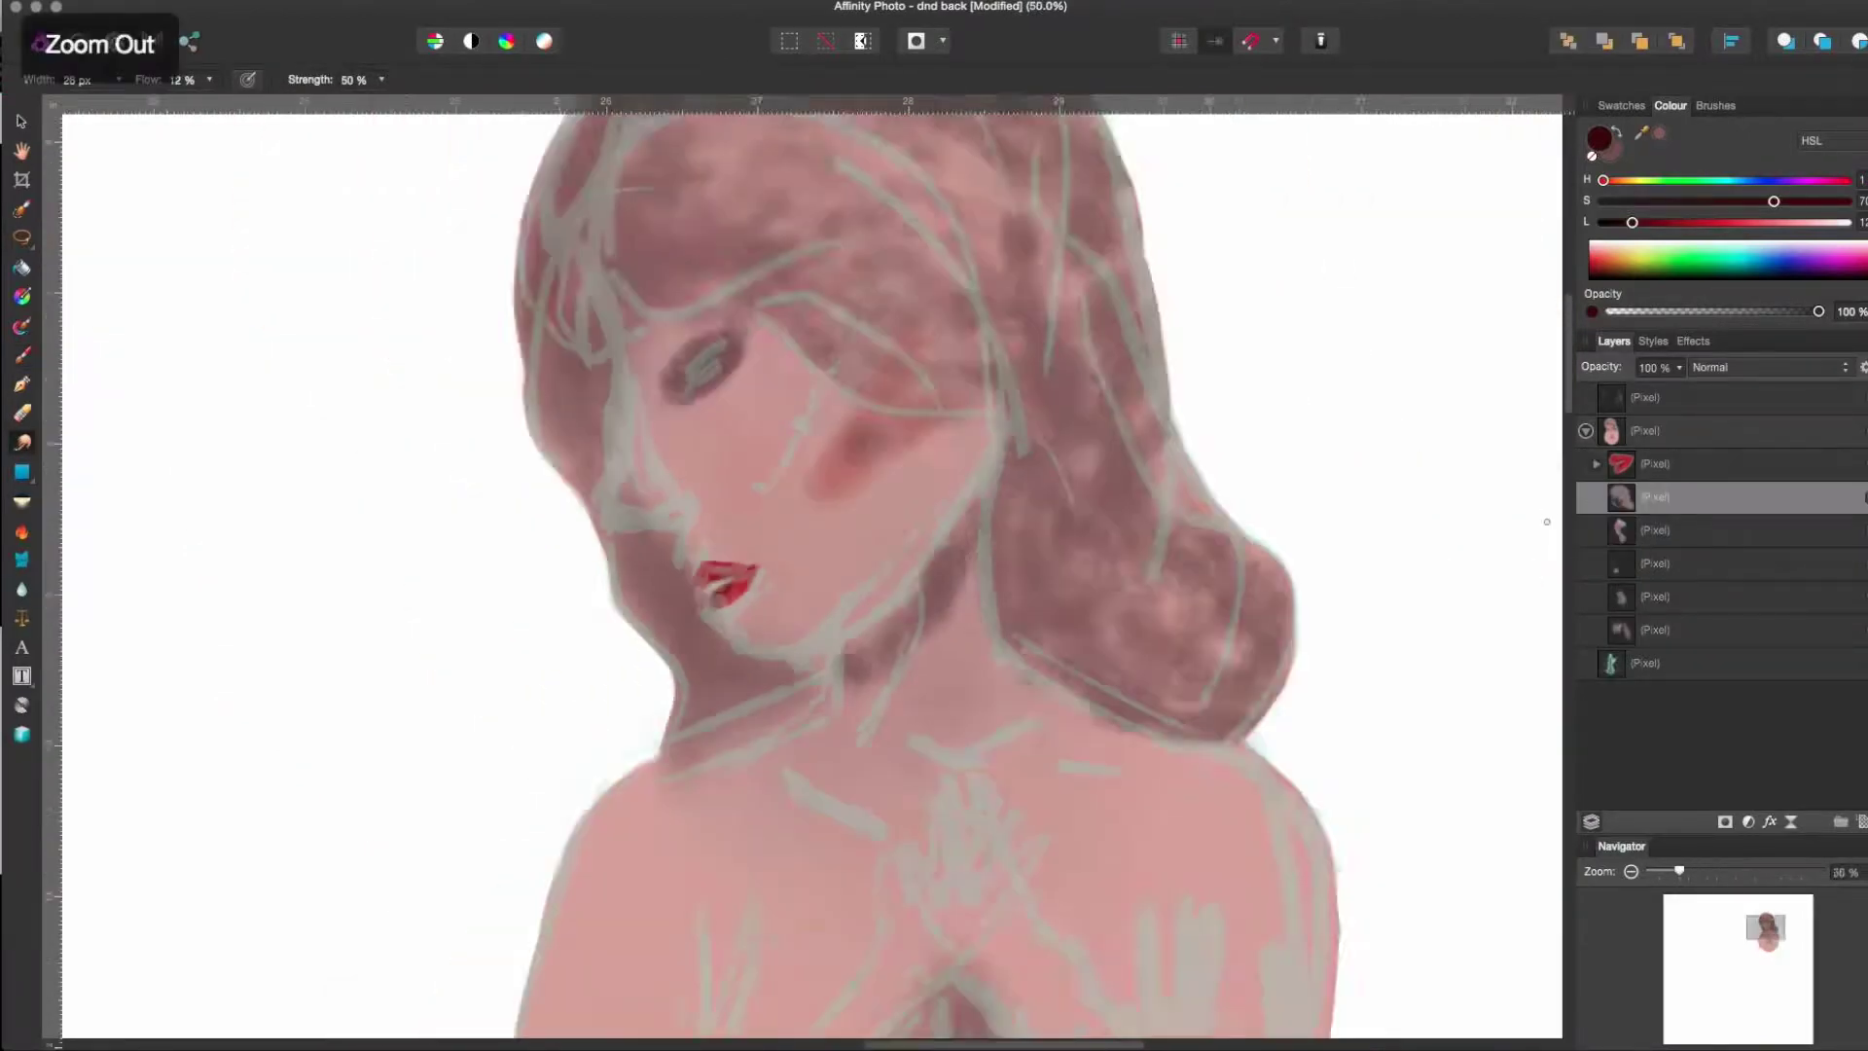
pyautogui.press('super+minus')
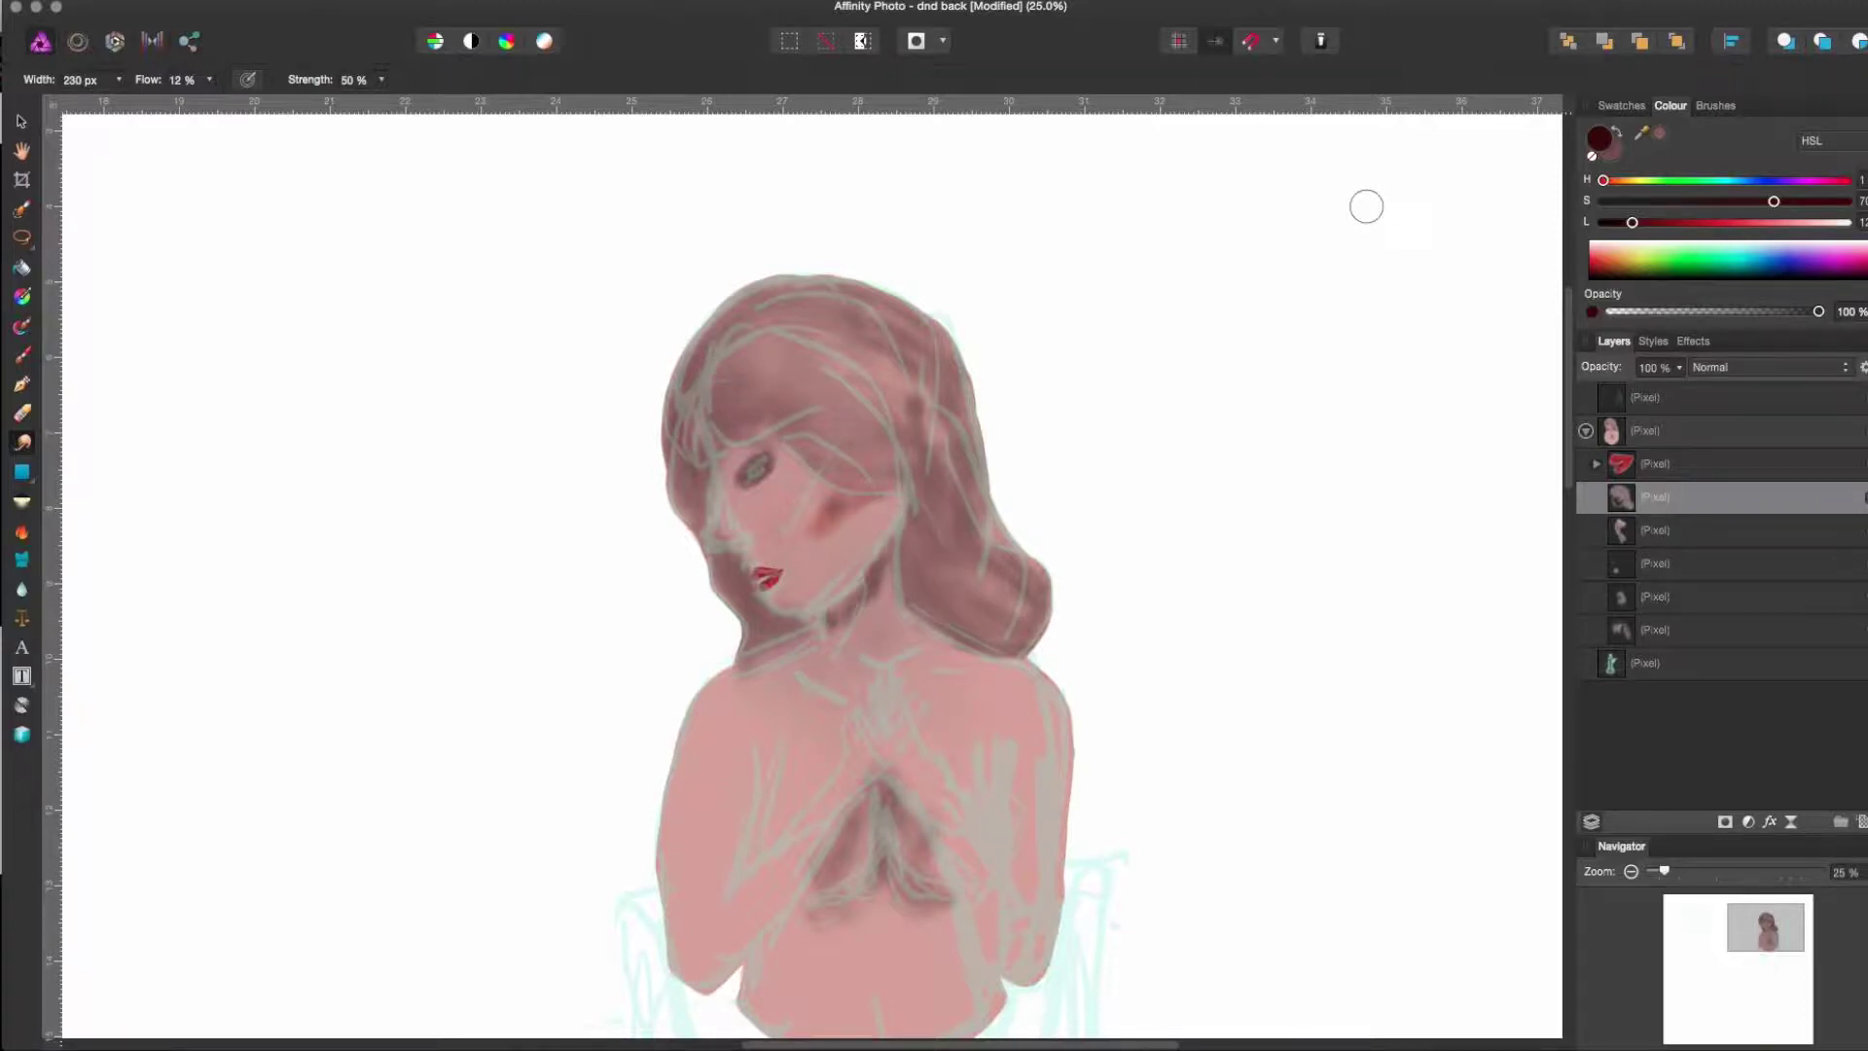
# - Blend the eye and cheek shading on the hair shading layer with the 230 px smudge brush and save the document
pyautogui.hotkey('alt', '[')
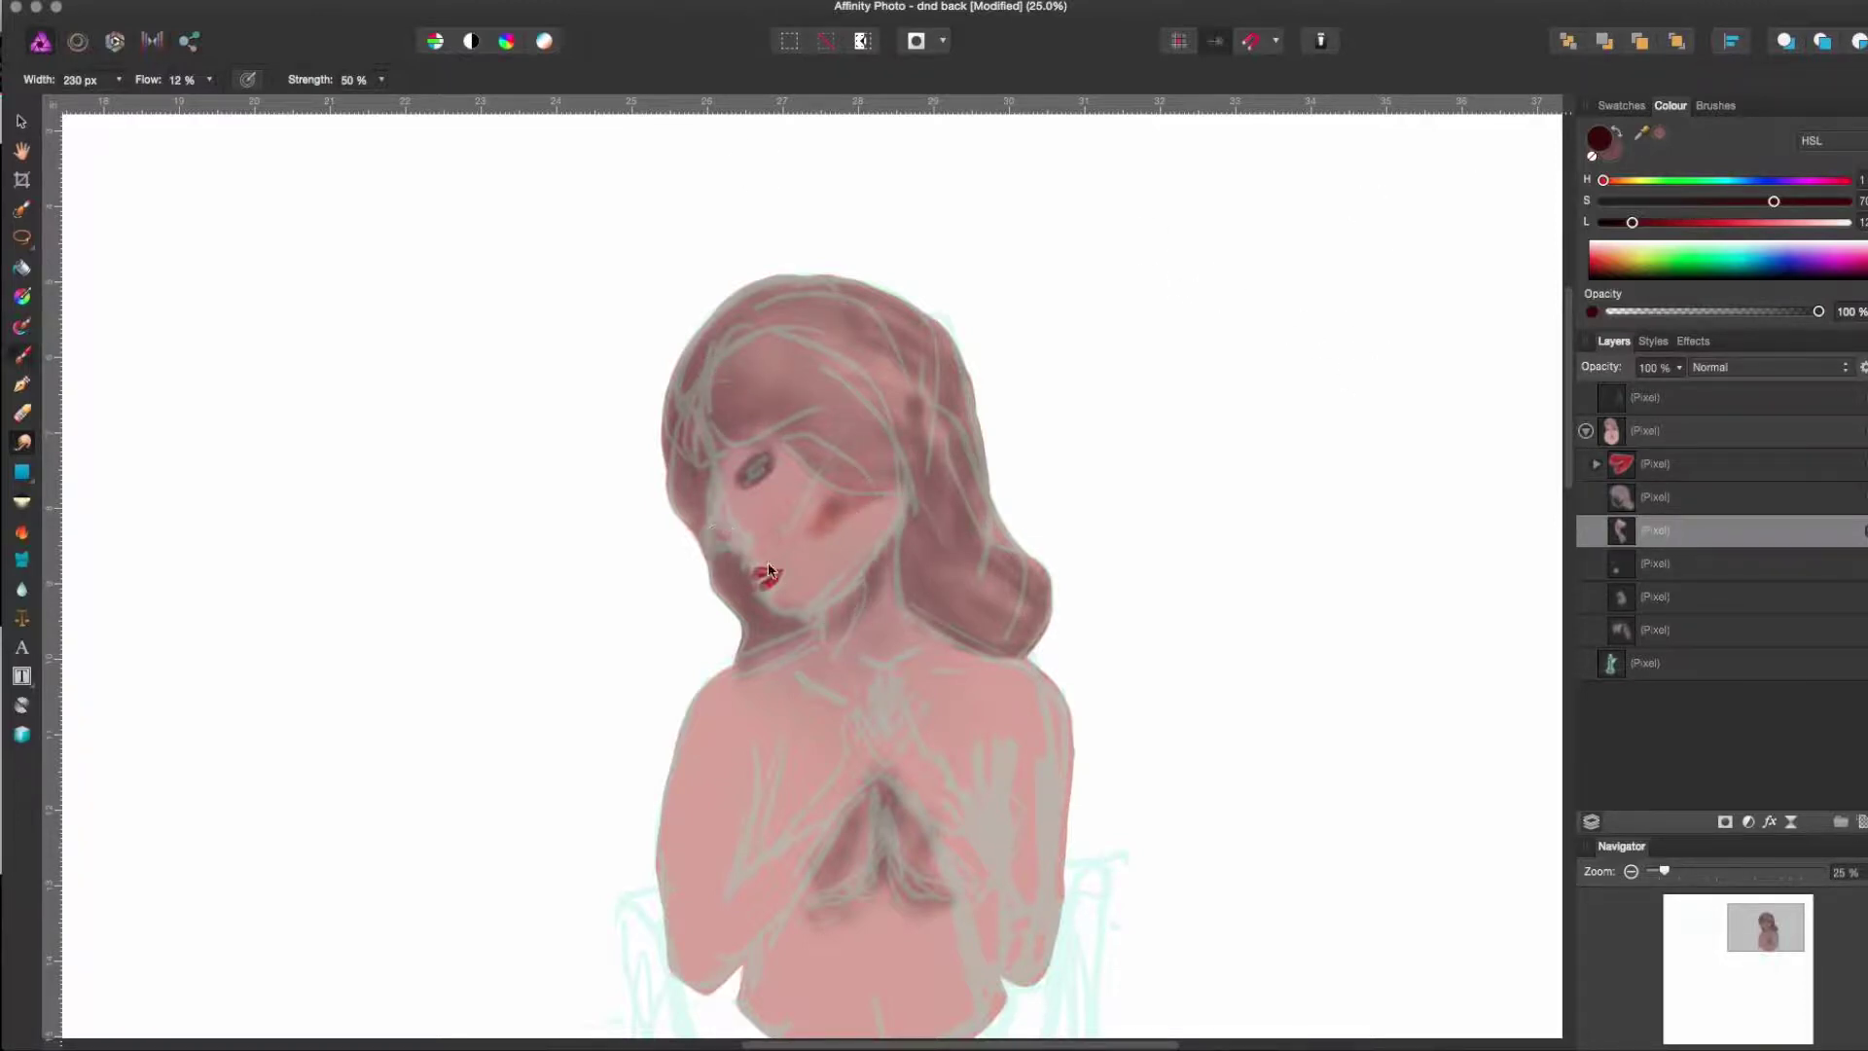
pyautogui.press('b')
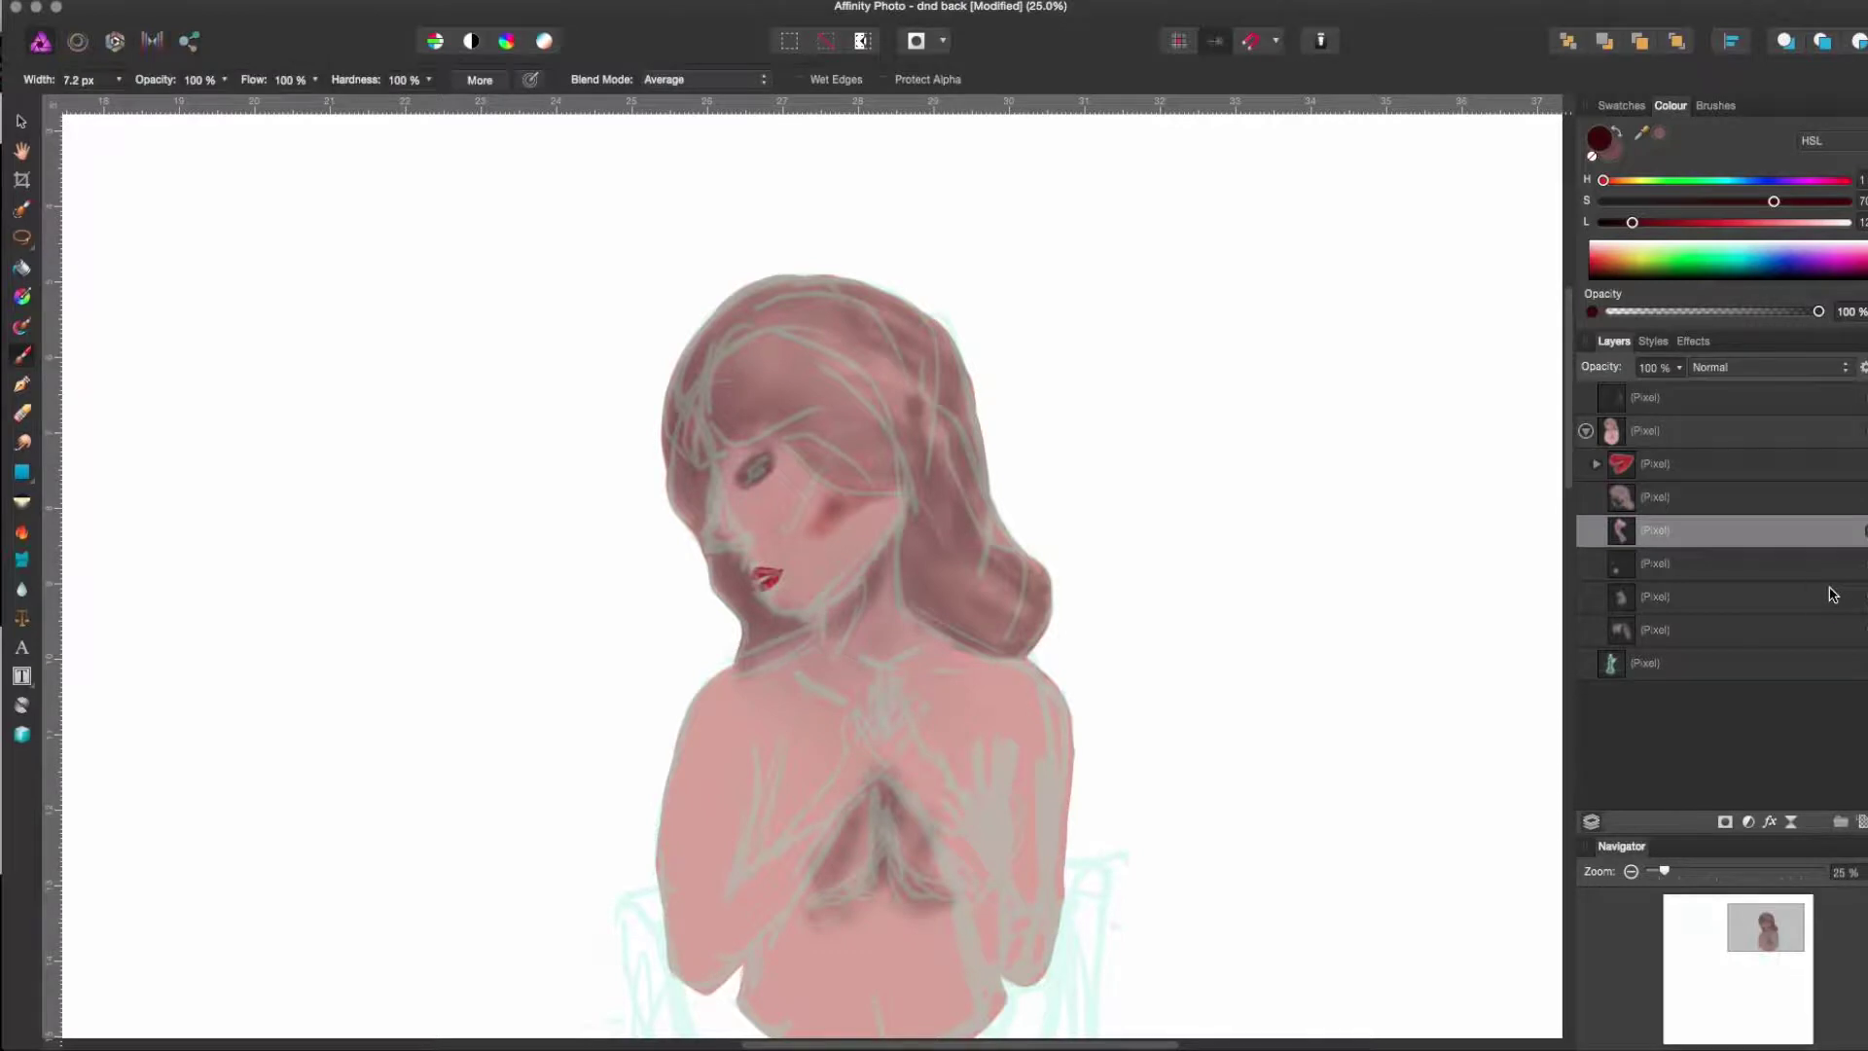
pyautogui.click(1829, 490)
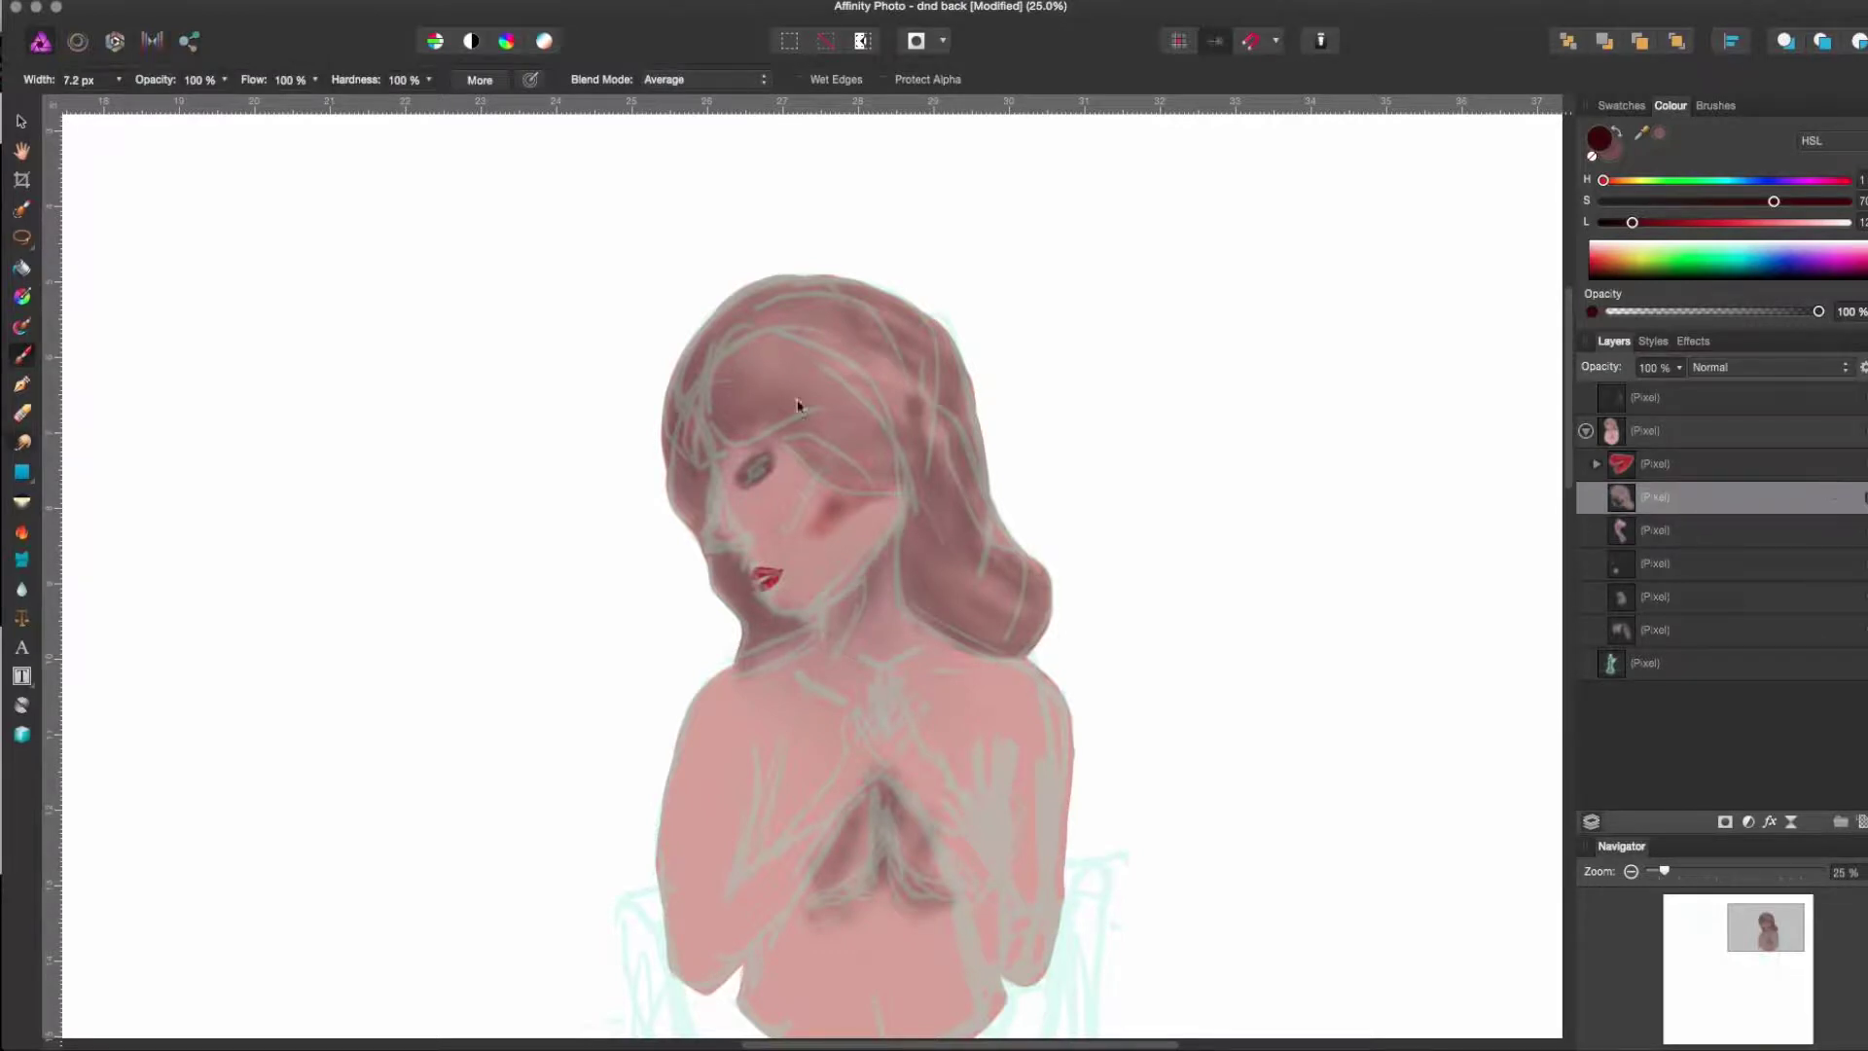
pyautogui.press('o')
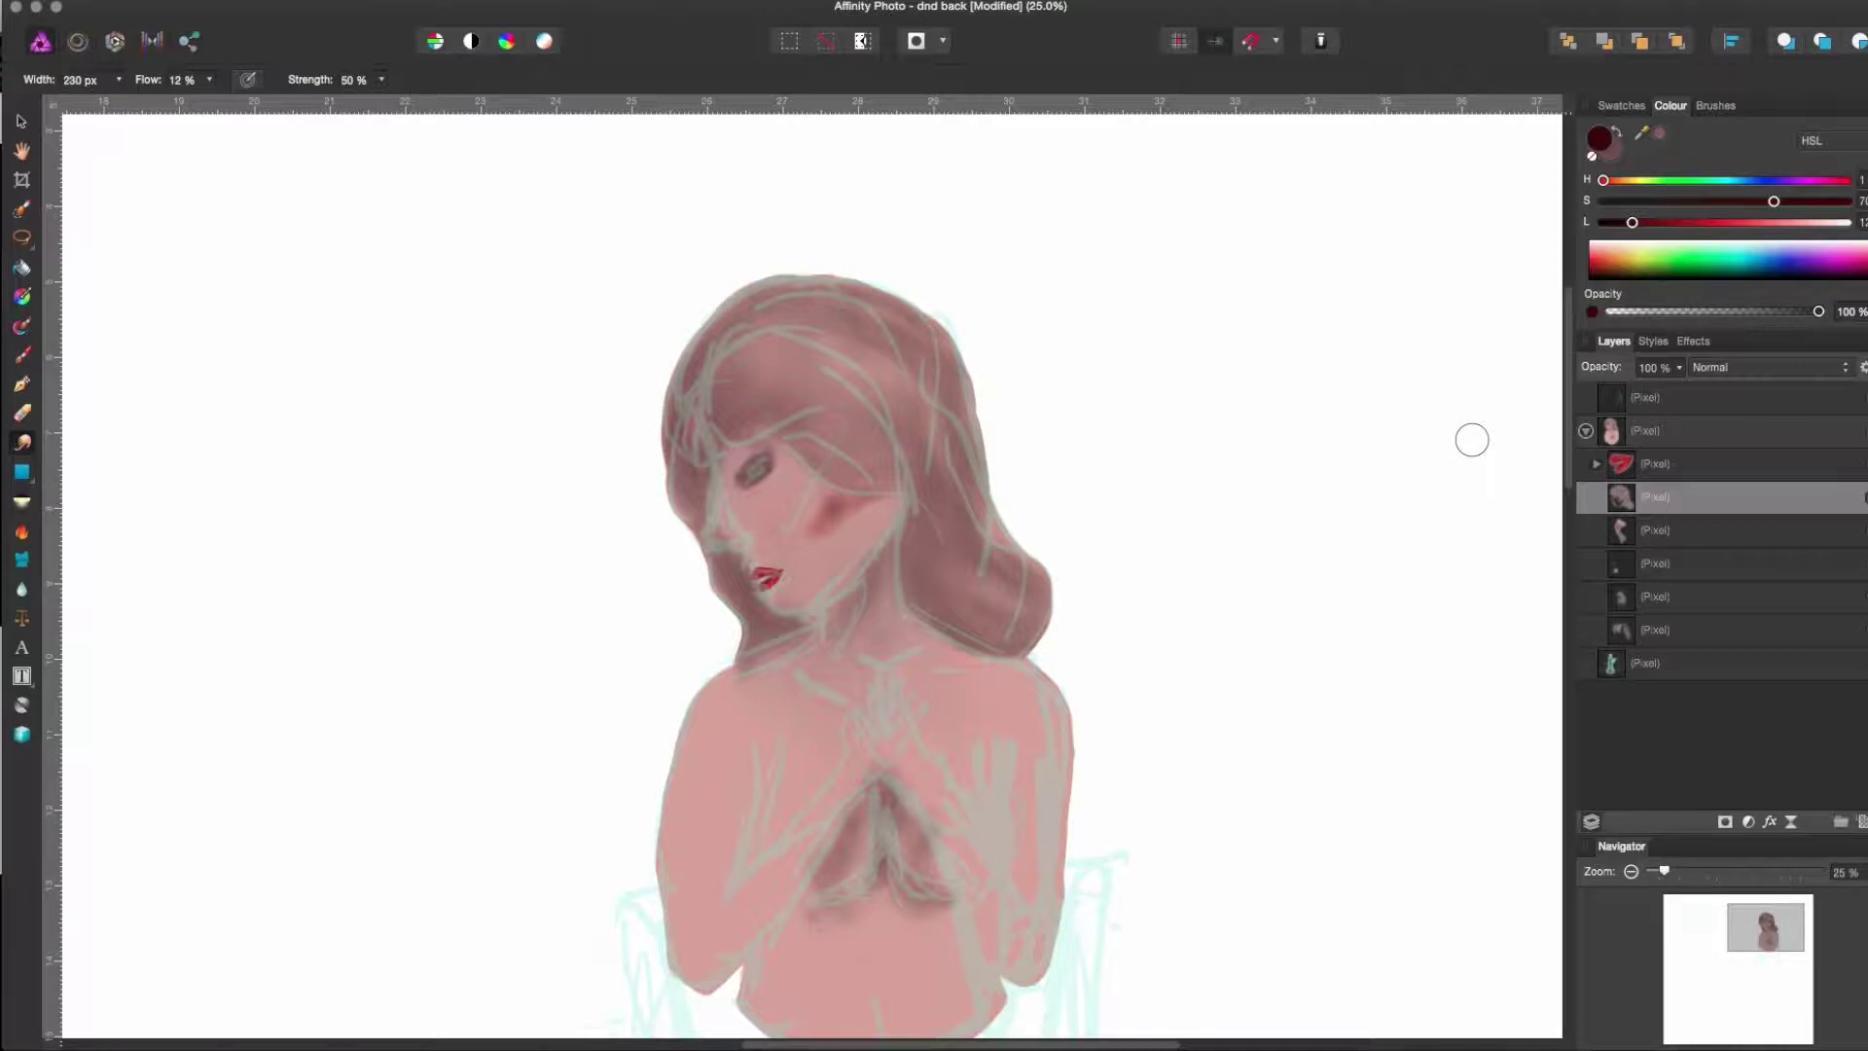
pyautogui.press('super+s')
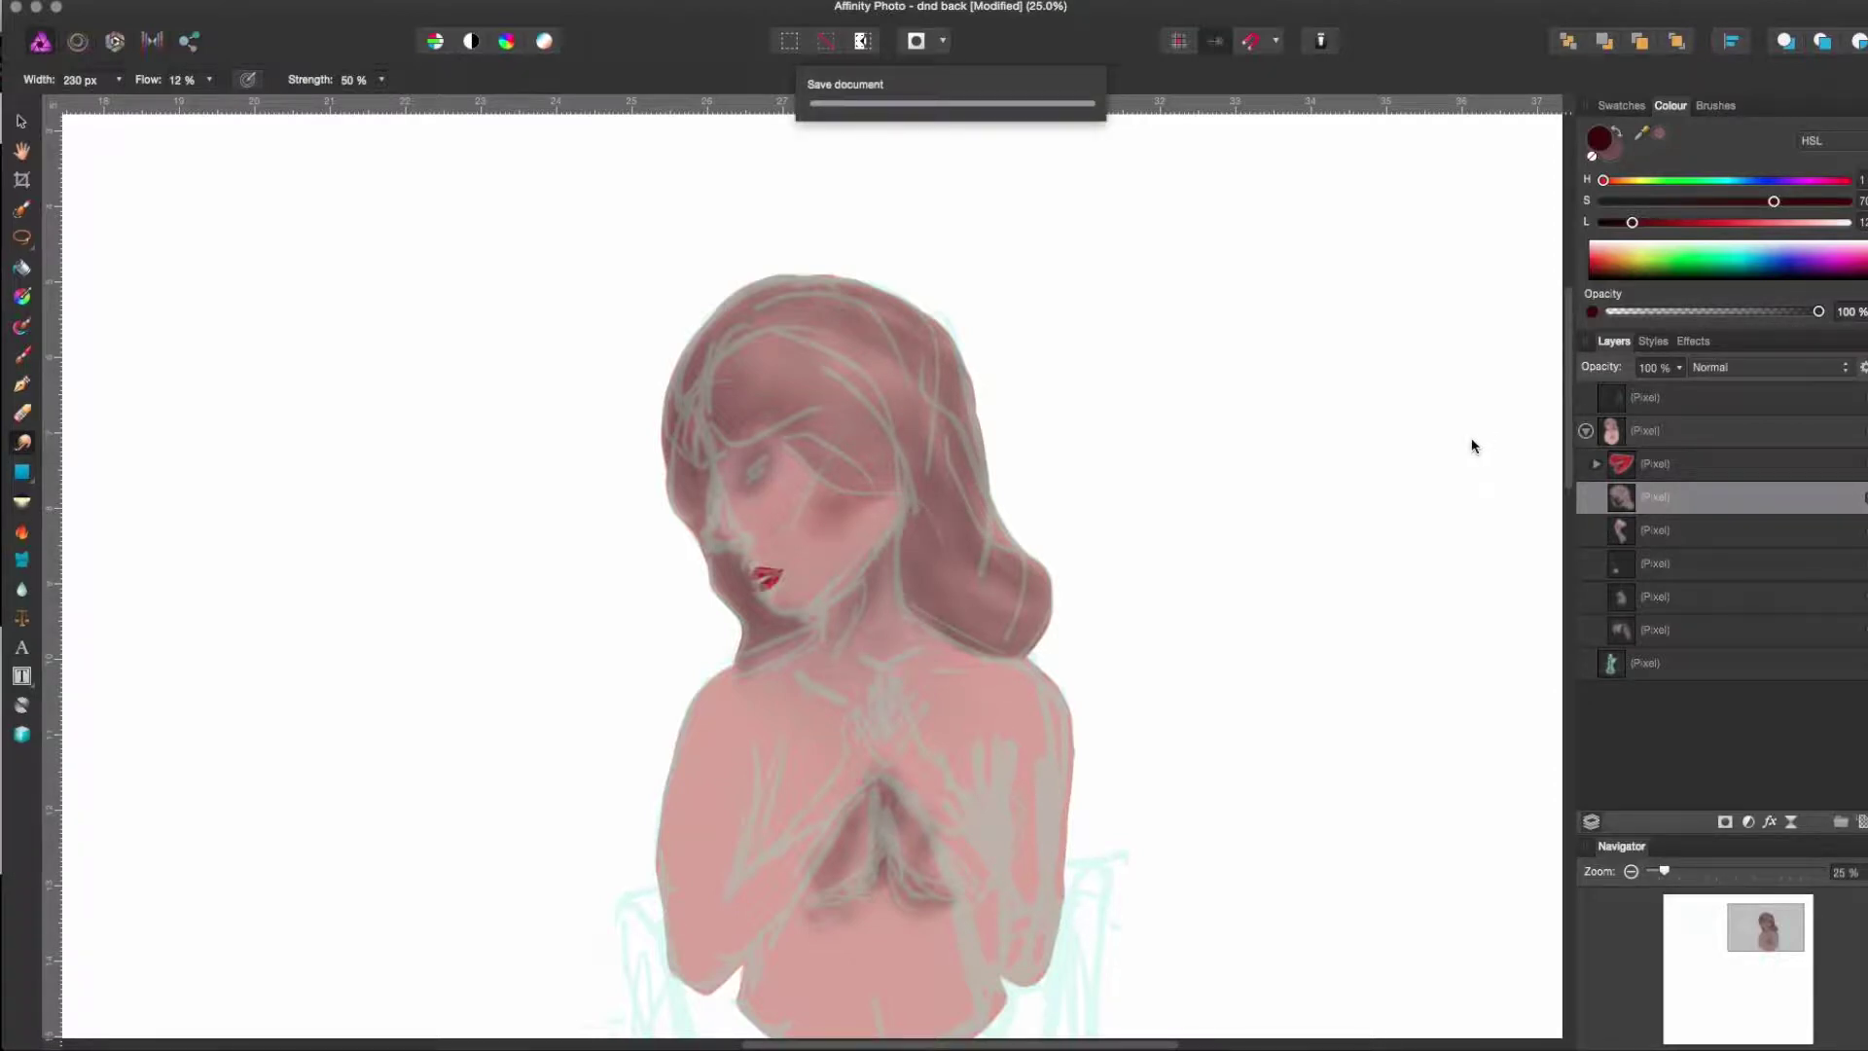
# - Clear the contents of the hair shading layer and switch to the browser window with YouTube
pyautogui.press('Delete')
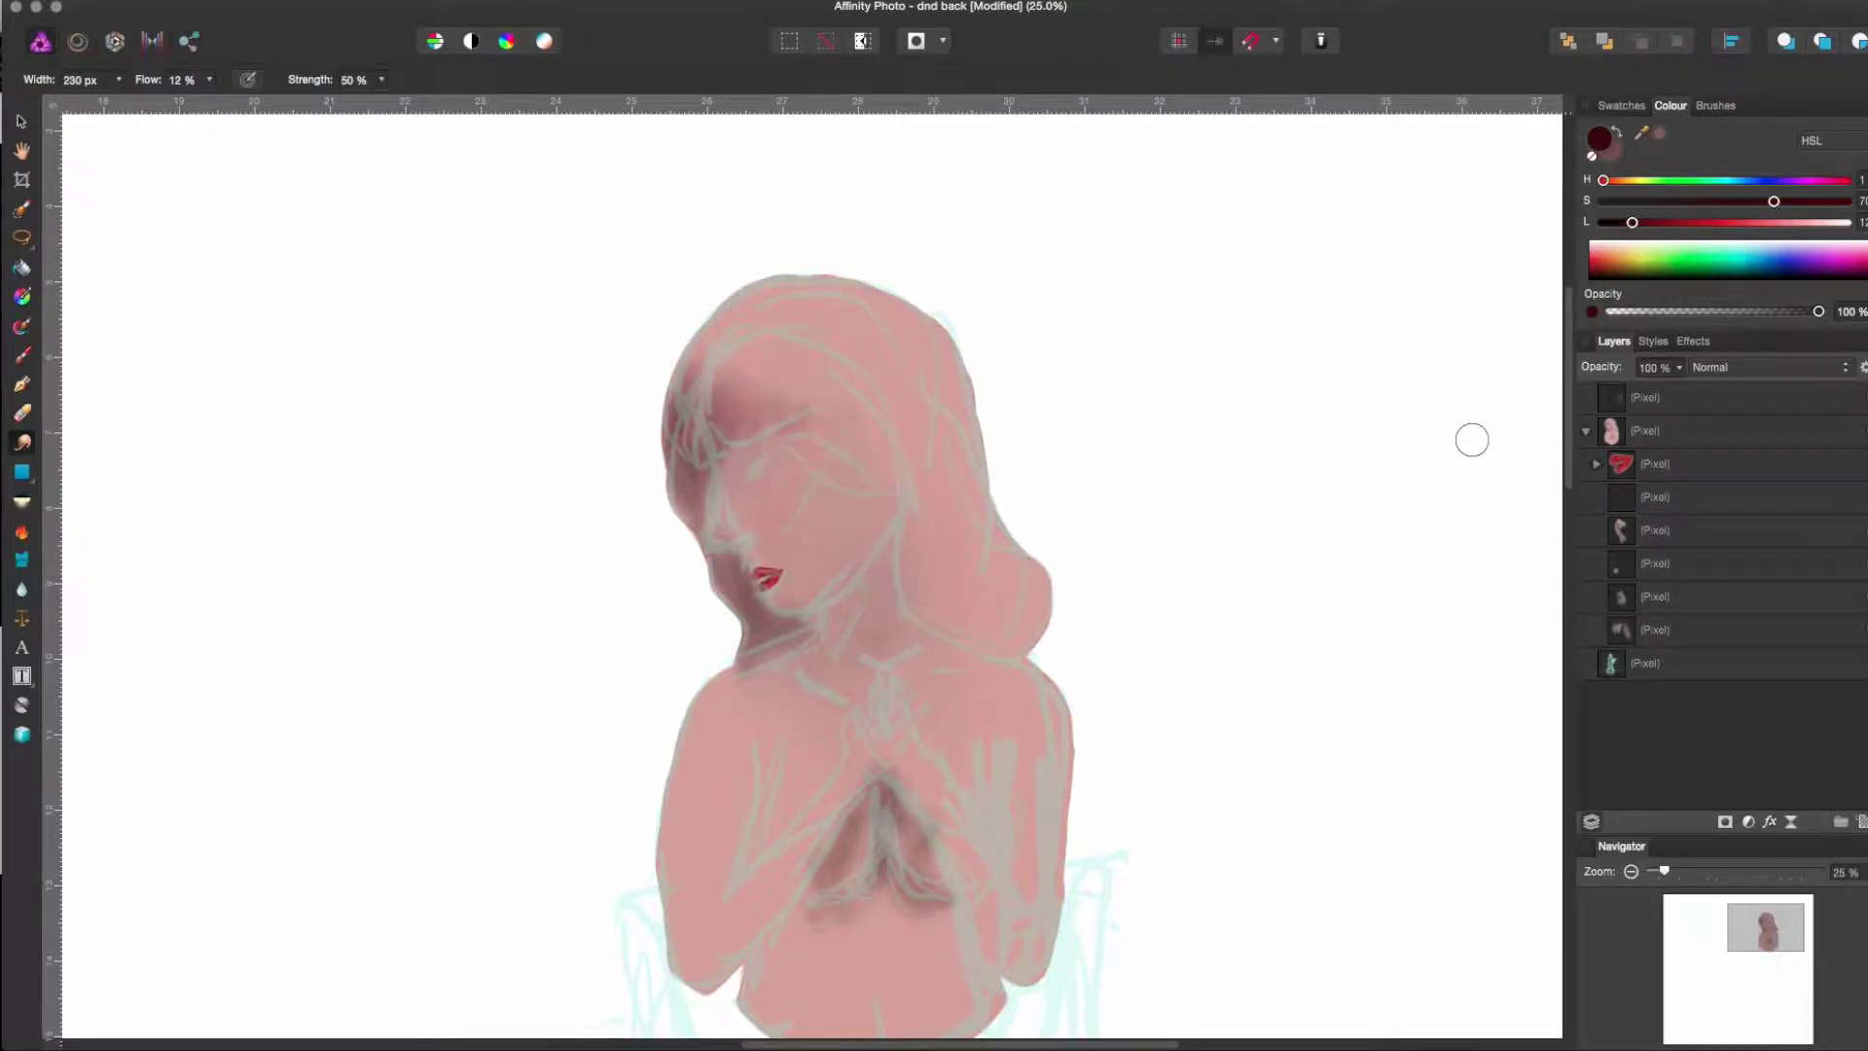
pyautogui.press('super+Tab')
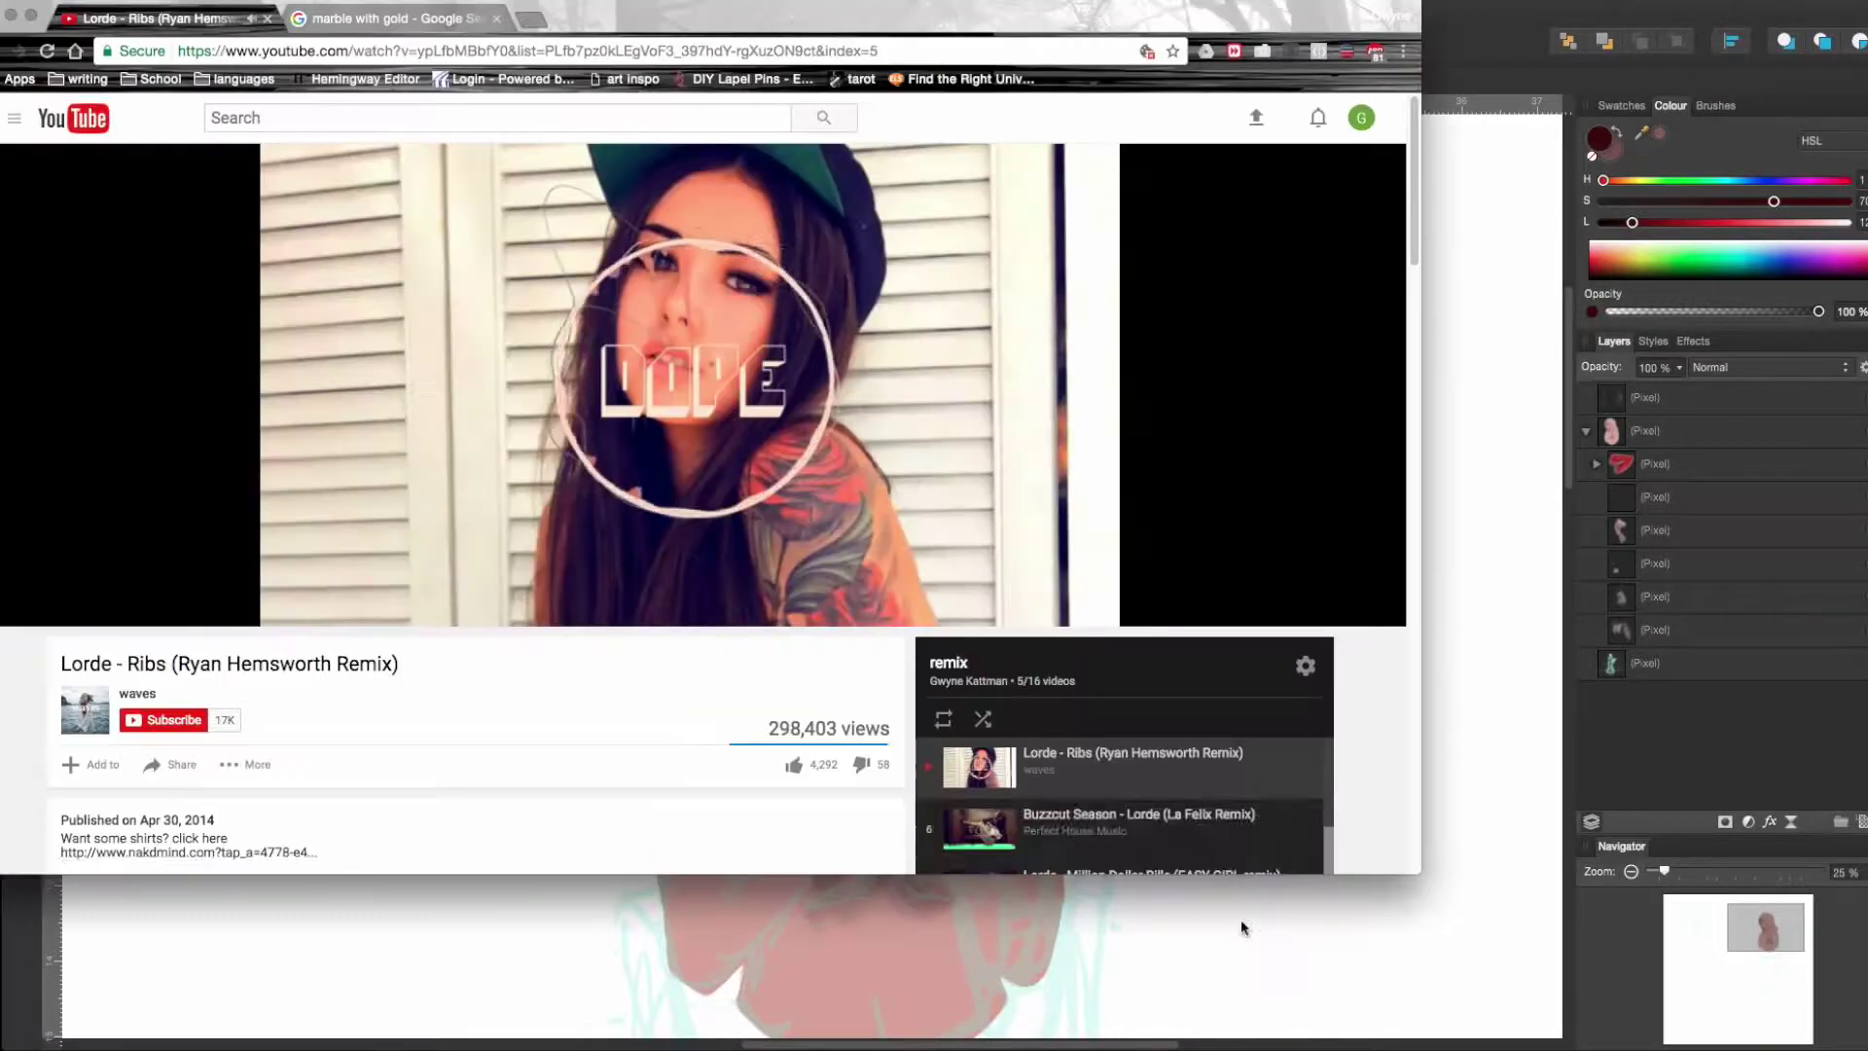
# - Switch back to Affinity Photo, undo the clearing of the hair shading and hide the sketch
pyautogui.press('super+Tab')
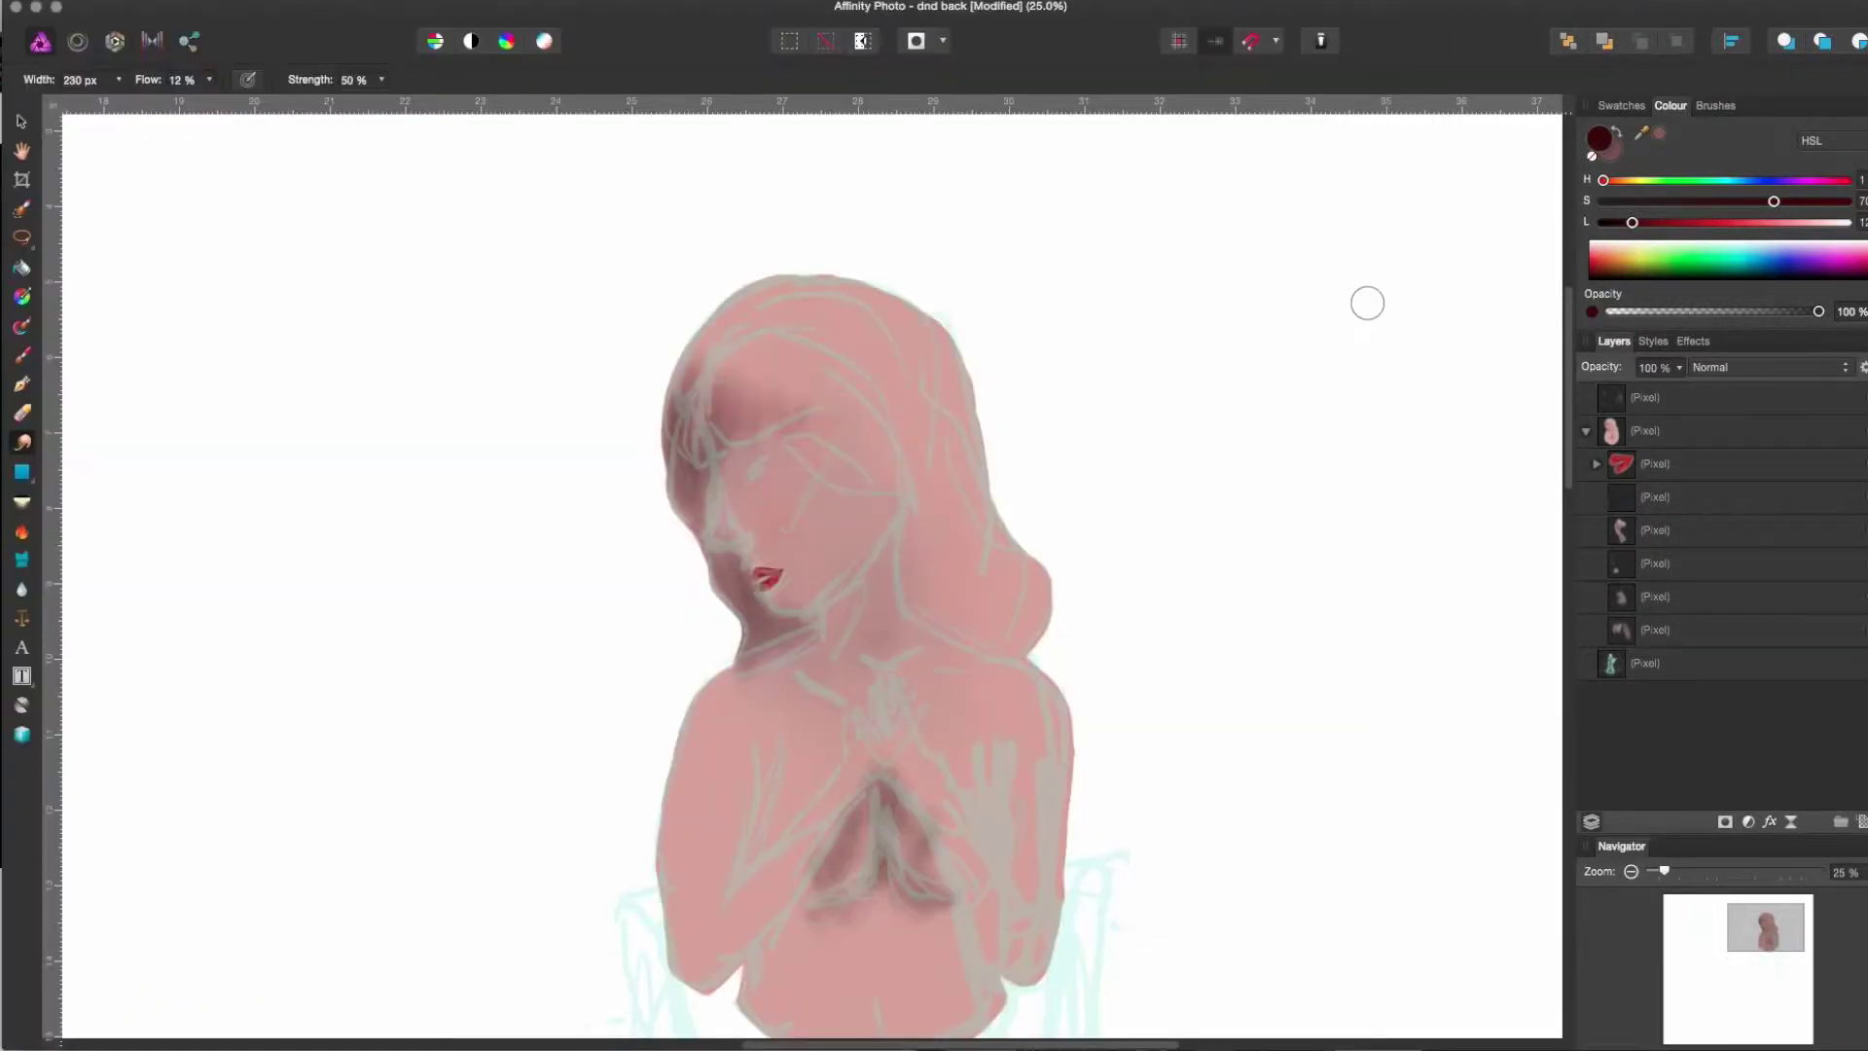
pyautogui.press('super+equal')
pyautogui.press('super+z')
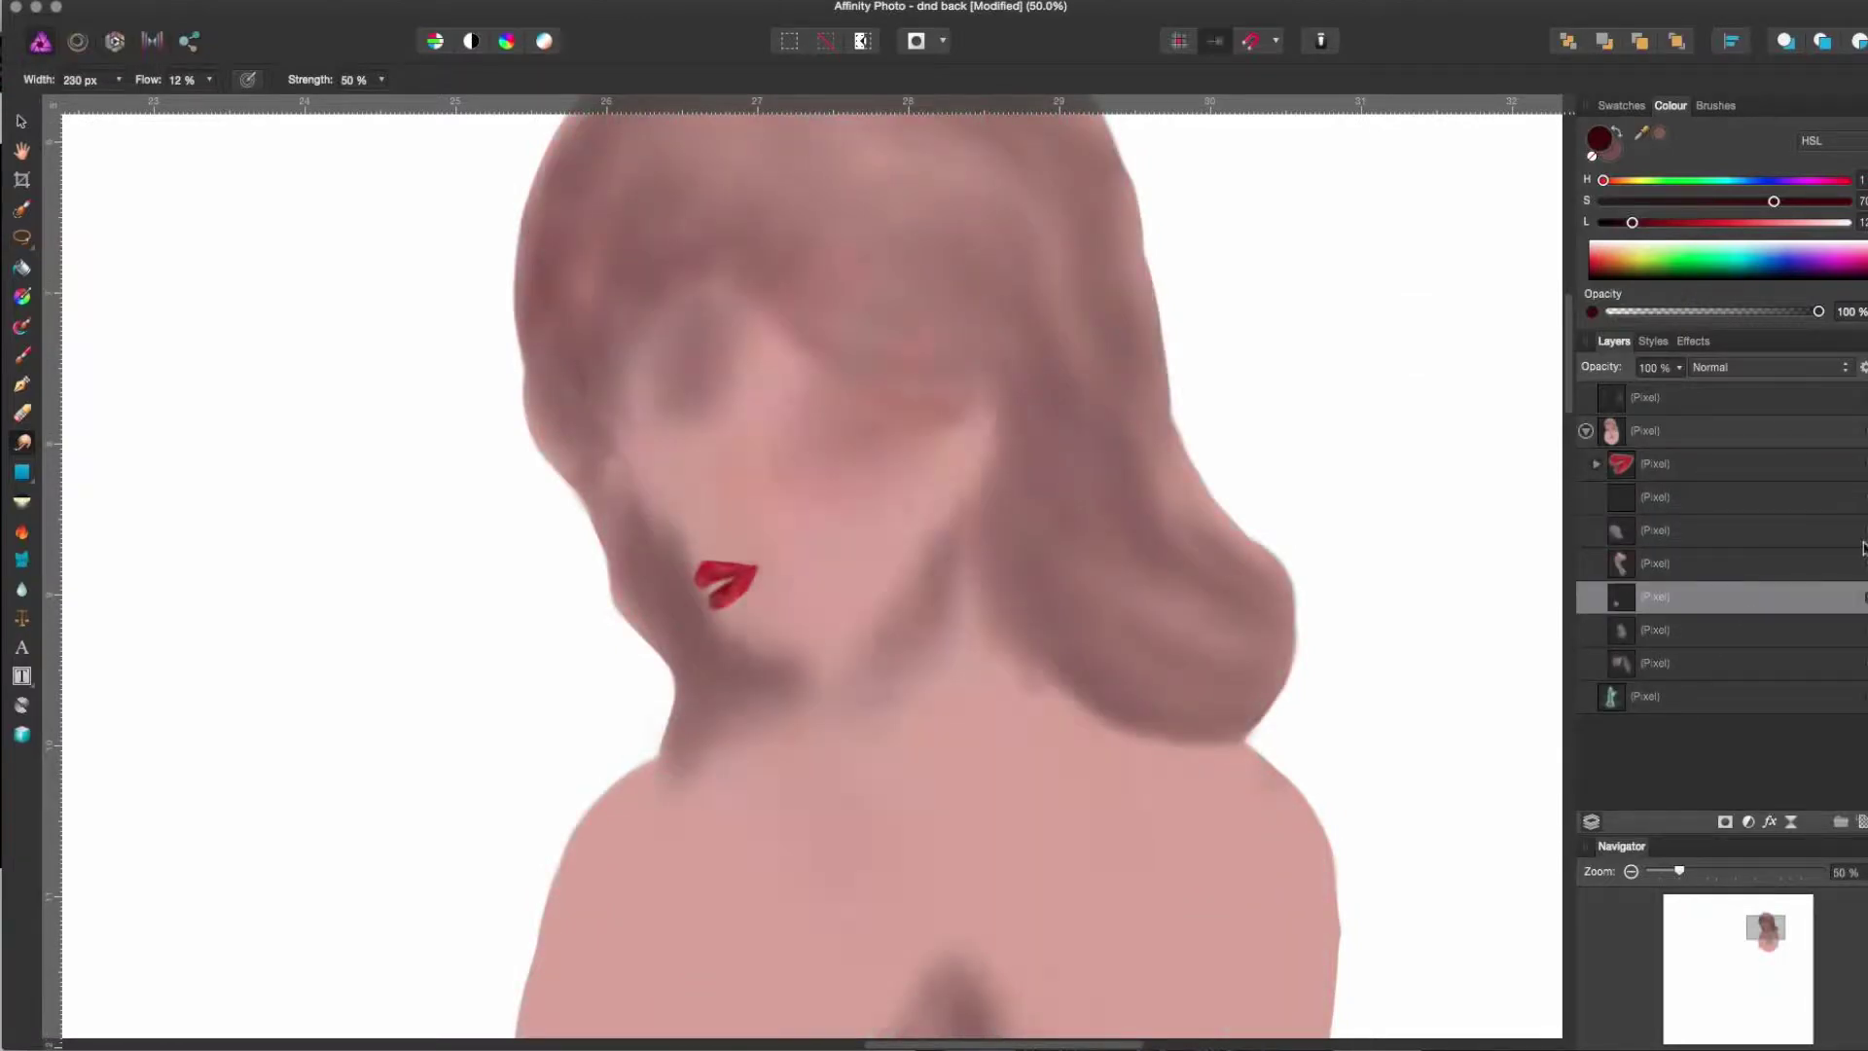
# - Paint dark mauve shadow strokes in the hair along both sides of the face with the 72 px brush
pyautogui.click(1862, 541)
pyautogui.press('super+equal')
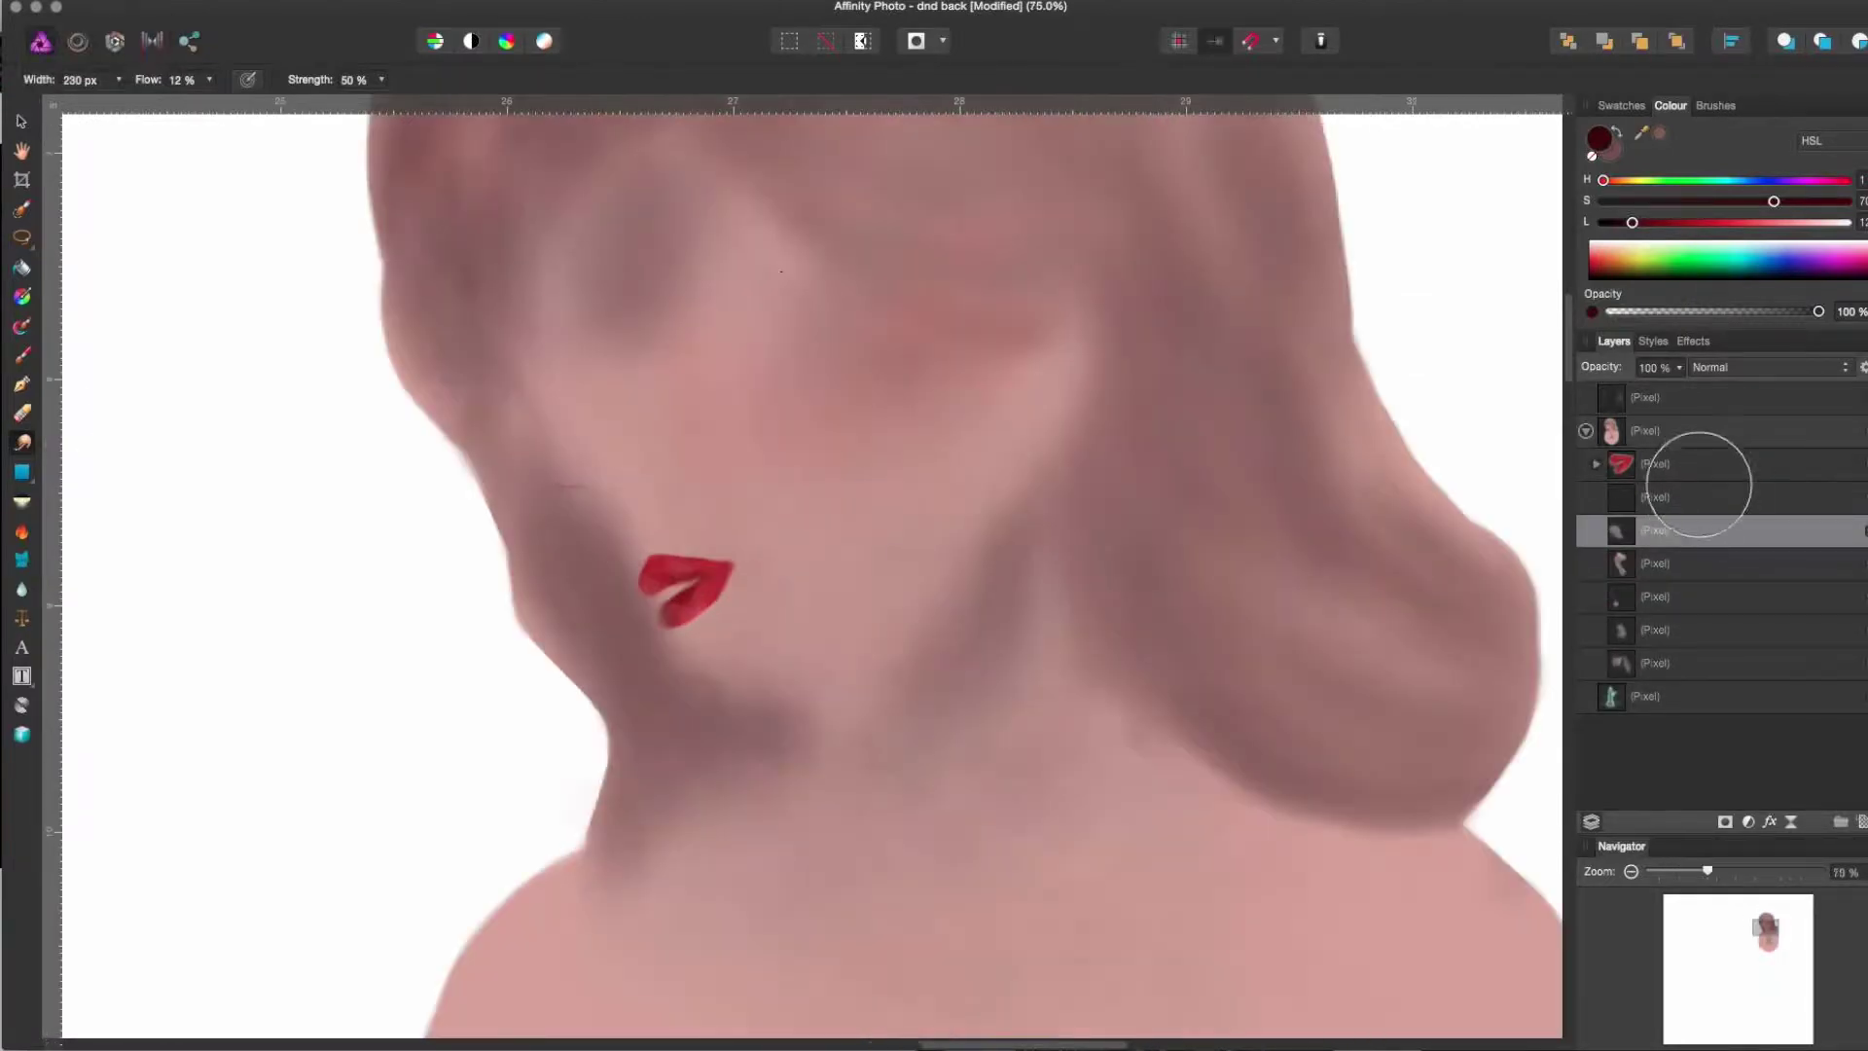
pyautogui.press('super+0')
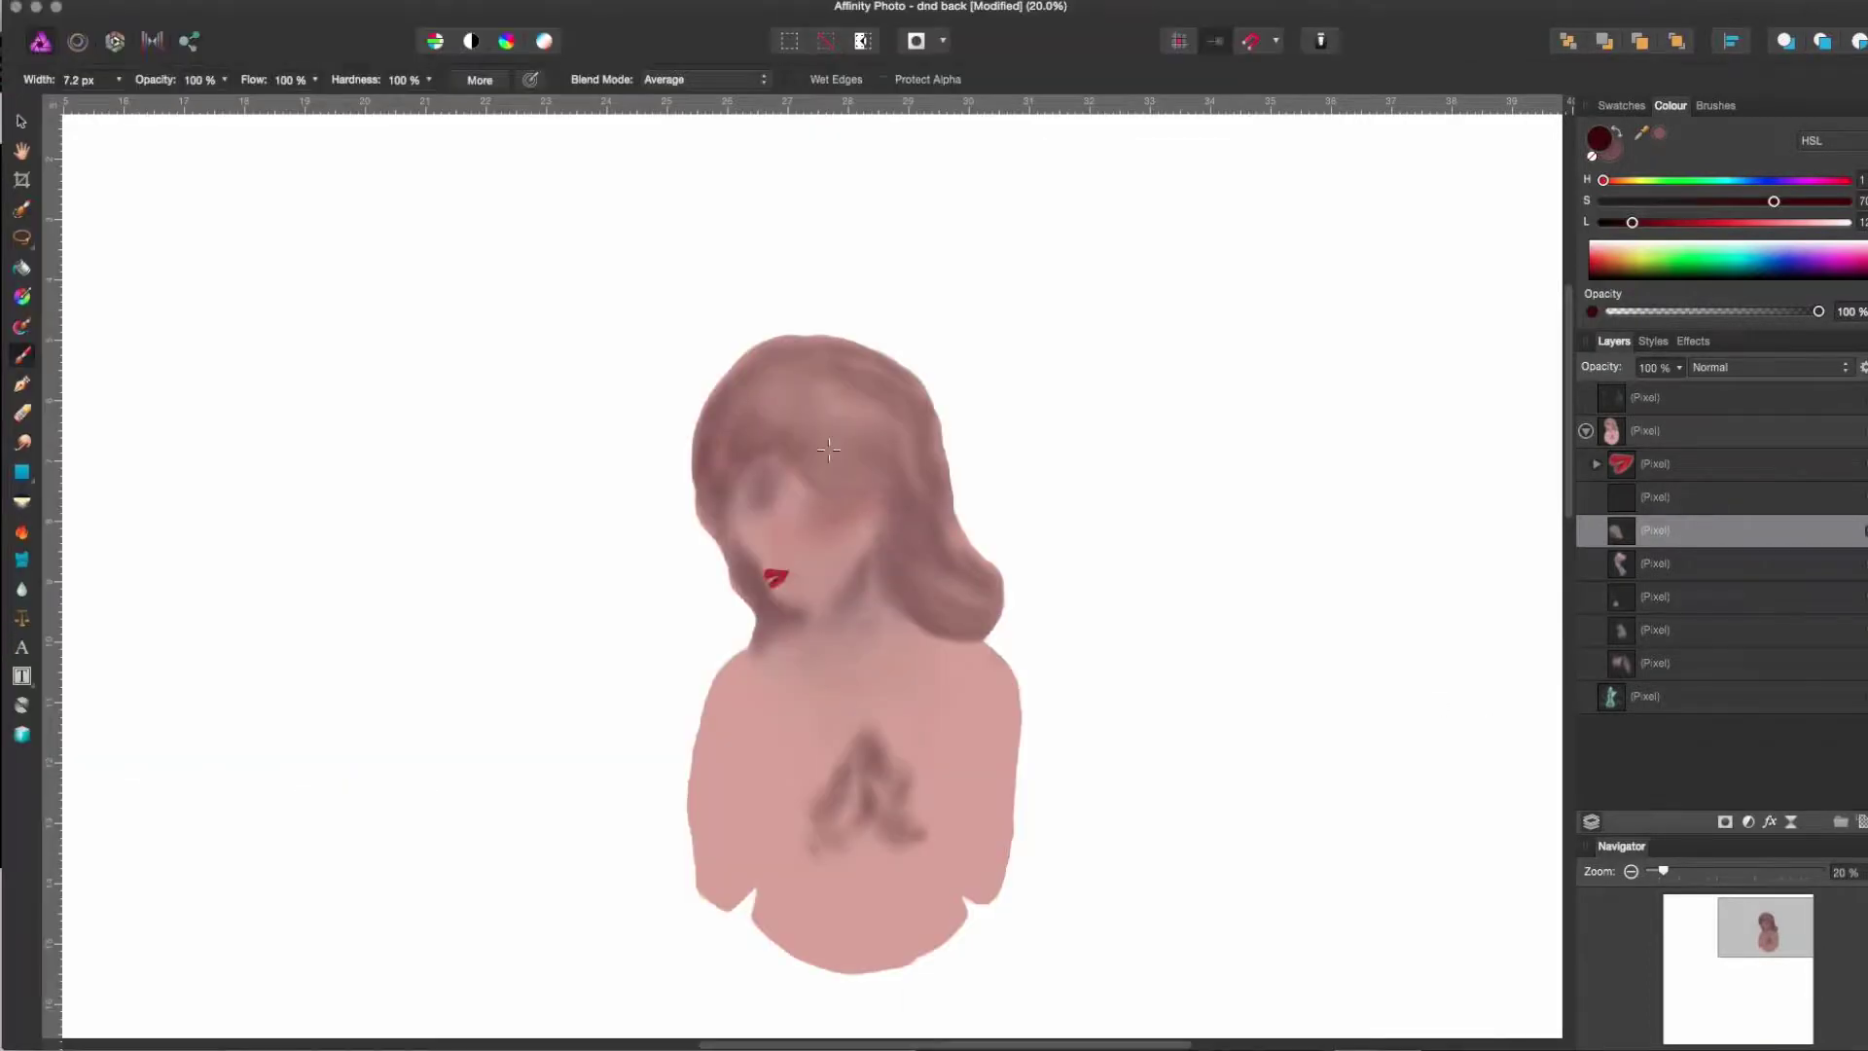
pyautogui.click(1716, 105)
pyautogui.moveTo(839, 486); pyautogui.dragTo(887, 560)
pyautogui.press('super+equal')
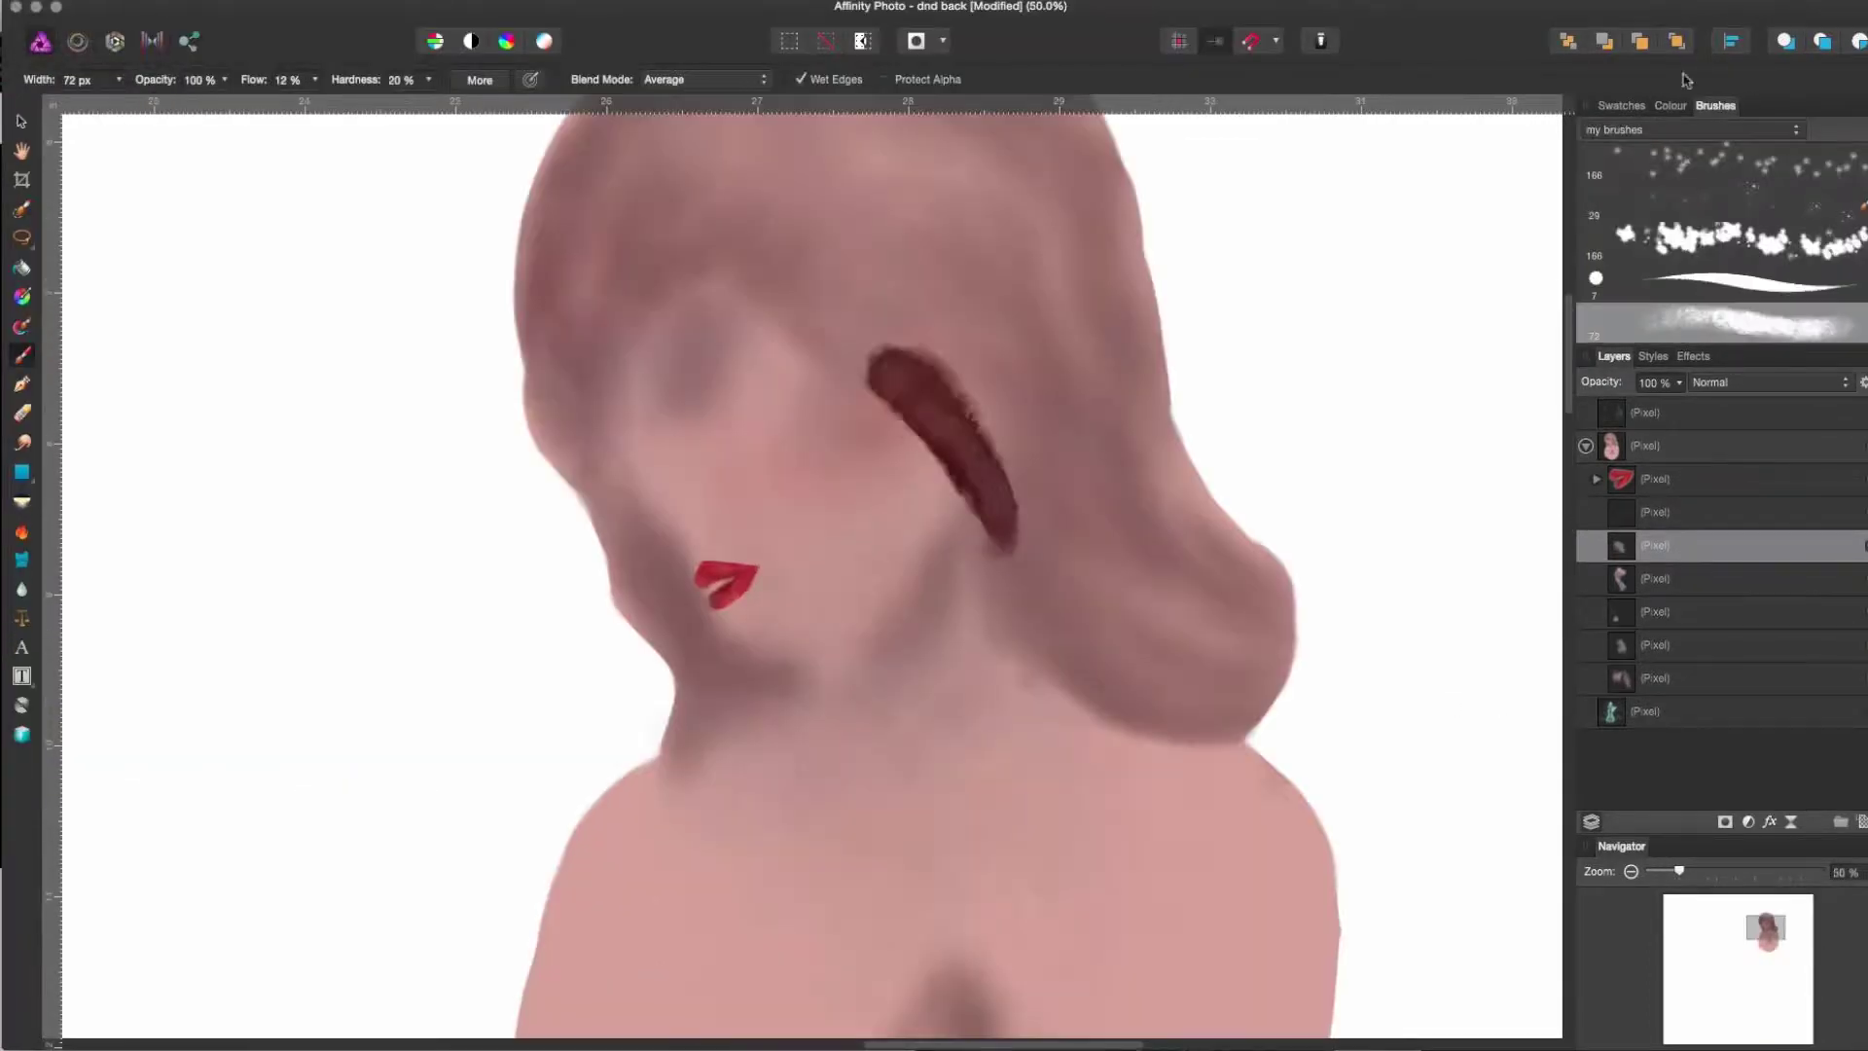
pyautogui.click(1671, 105)
pyautogui.moveTo(617, 471)
pyautogui.mouseDown()
pyautogui.moveTo(688, 651)
pyautogui.moveTo(1051, 681)
pyautogui.mouseUp()
pyautogui.moveTo(584, 389)
pyautogui.mouseDown()
pyautogui.moveTo(685, 158)
pyautogui.moveTo(769, 175)
pyautogui.moveTo(604, 418)
pyautogui.moveTo(759, 661)
pyautogui.moveTo(1114, 720)
pyautogui.moveTo(604, 279)
pyautogui.moveTo(613, 137)
pyautogui.moveTo(764, 308)
pyautogui.mouseUp()
# - Blend the new shadow strokes around the face into the hair with the 230 px smudge brush at 12% flow
pyautogui.press('r')
pyautogui.press('super+z')
pyautogui.press('super+z')
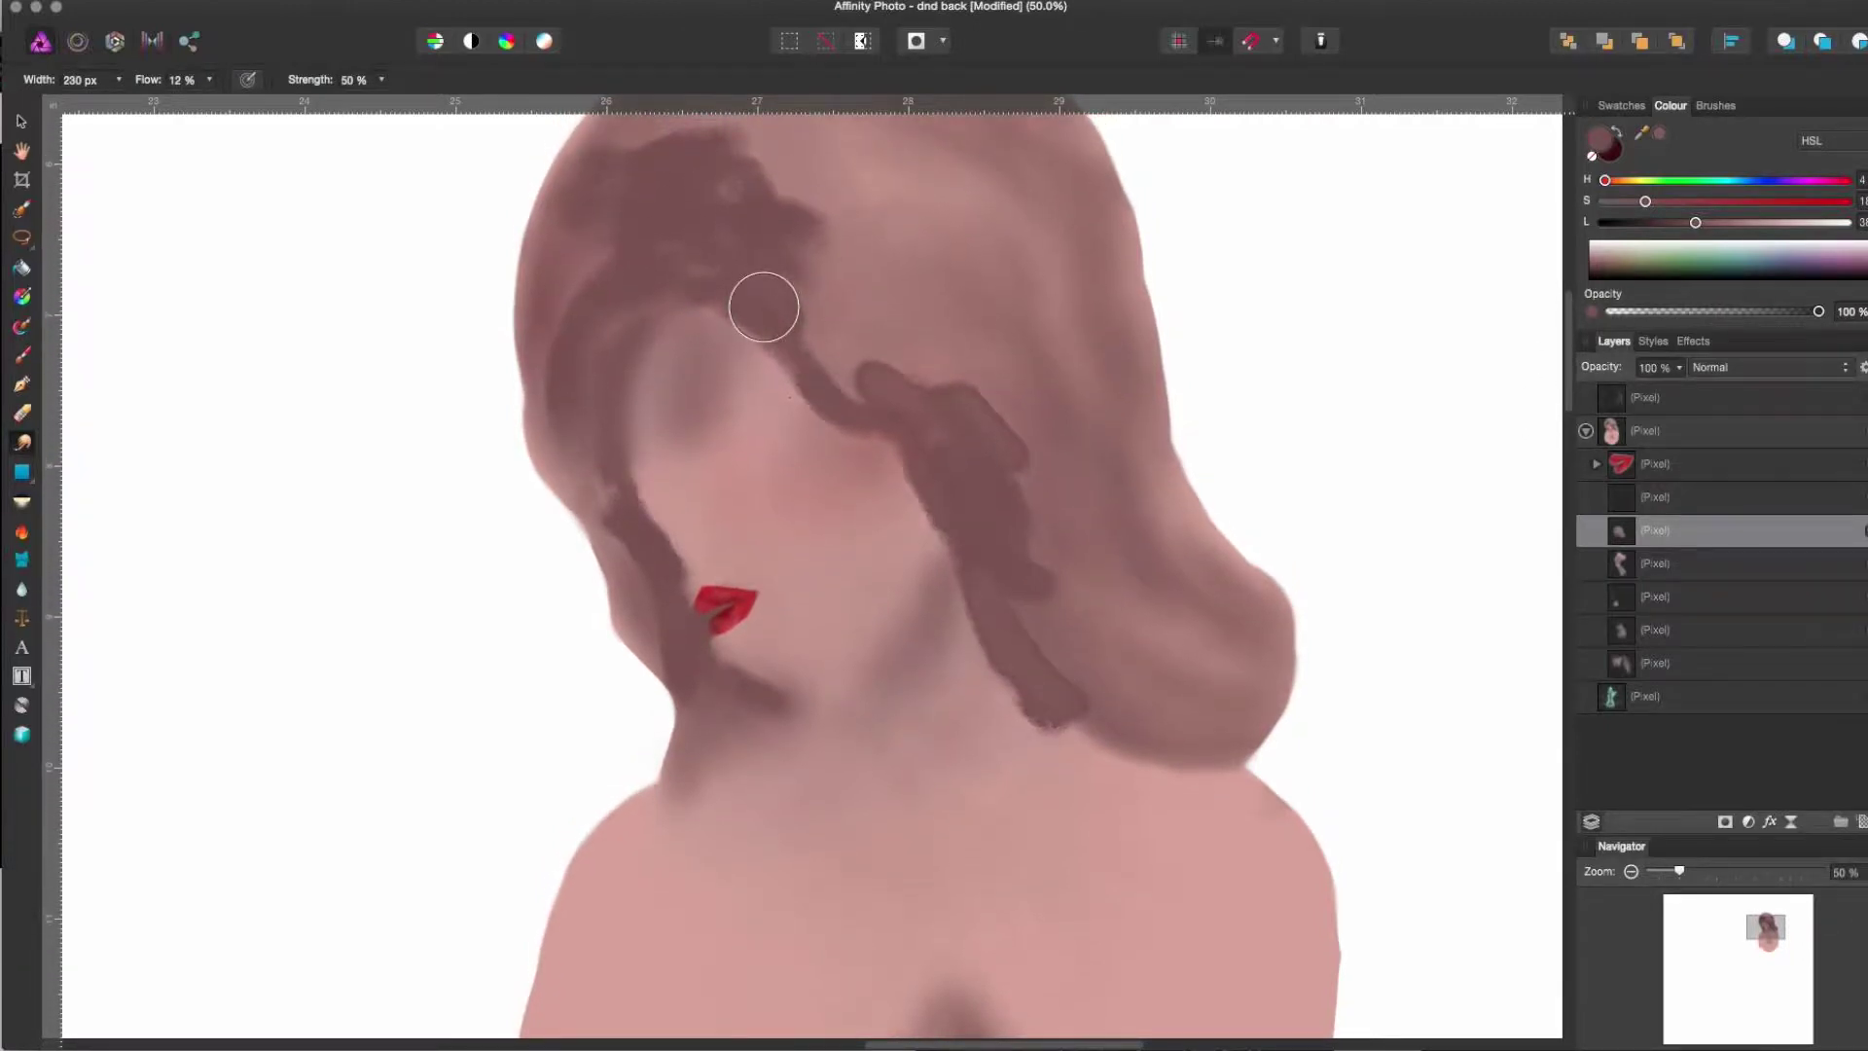
pyautogui.scroll(3, 760, 301)
pyautogui.moveTo(681, 840); pyautogui.dragTo(667, 623)
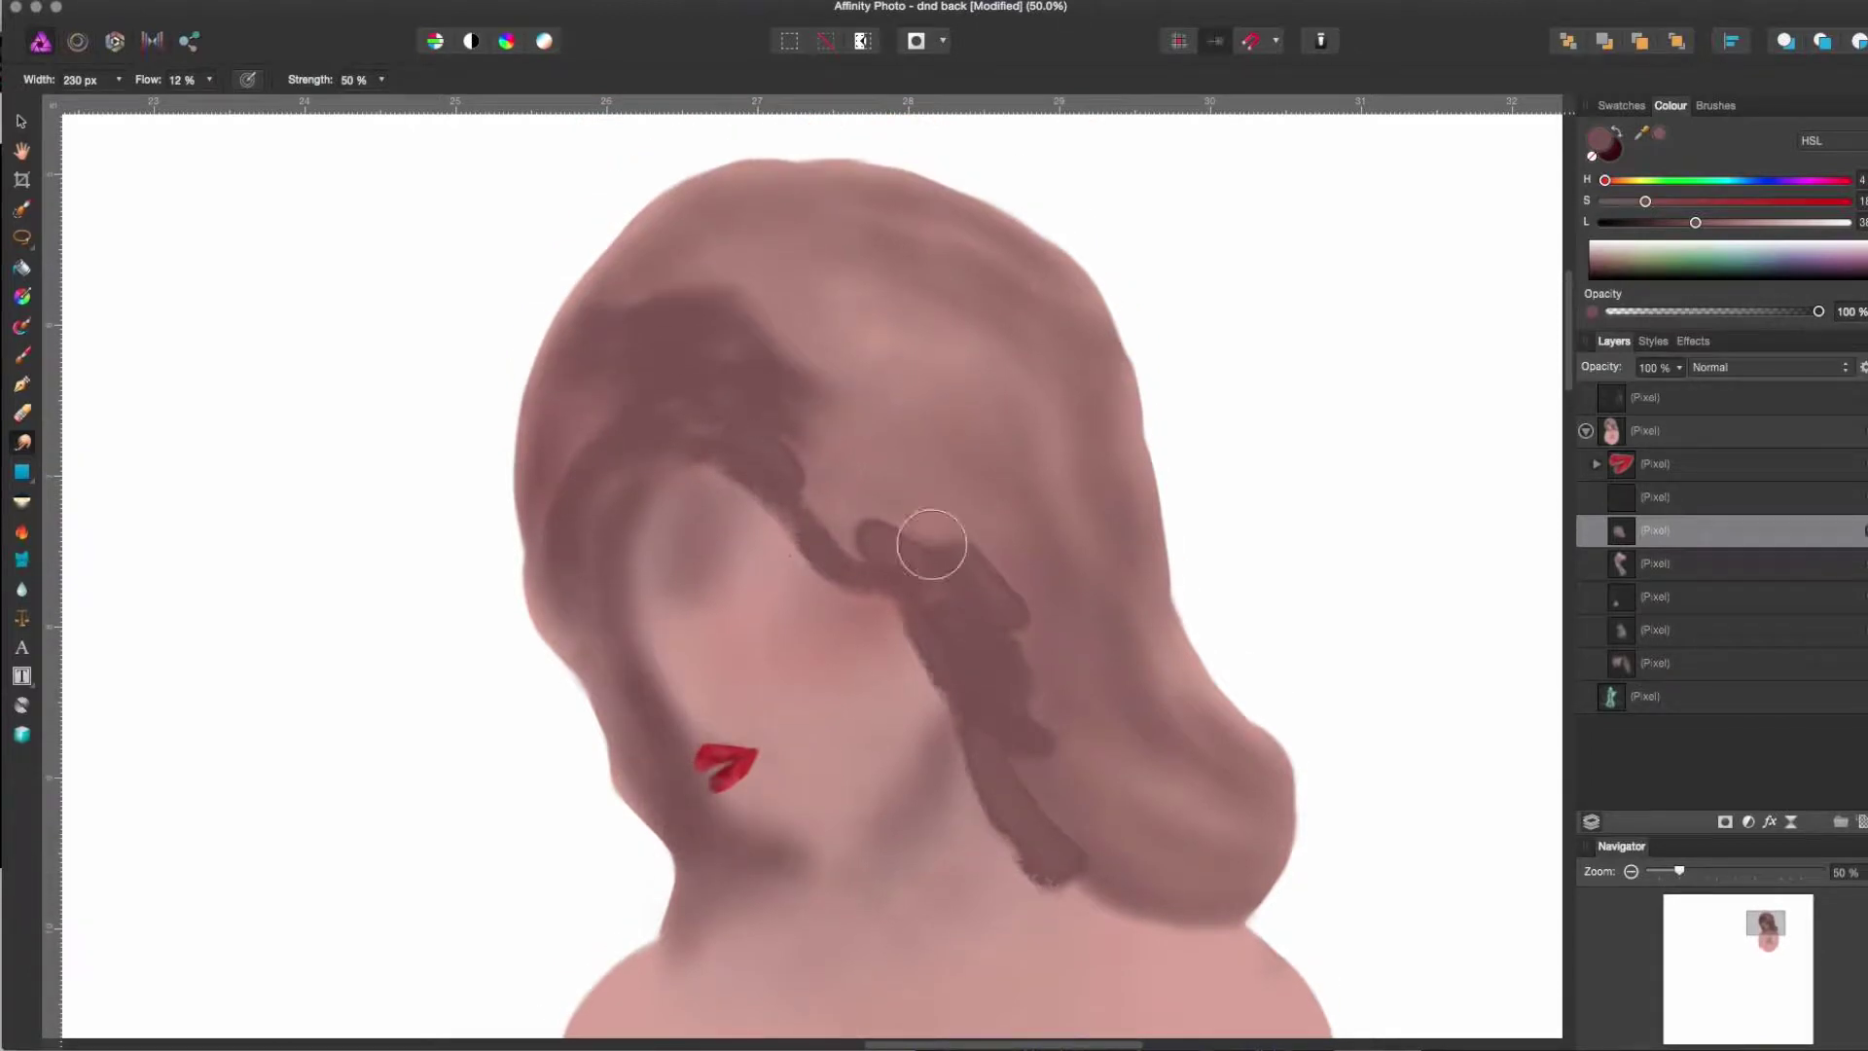
pyautogui.hotkey('alt', ']')
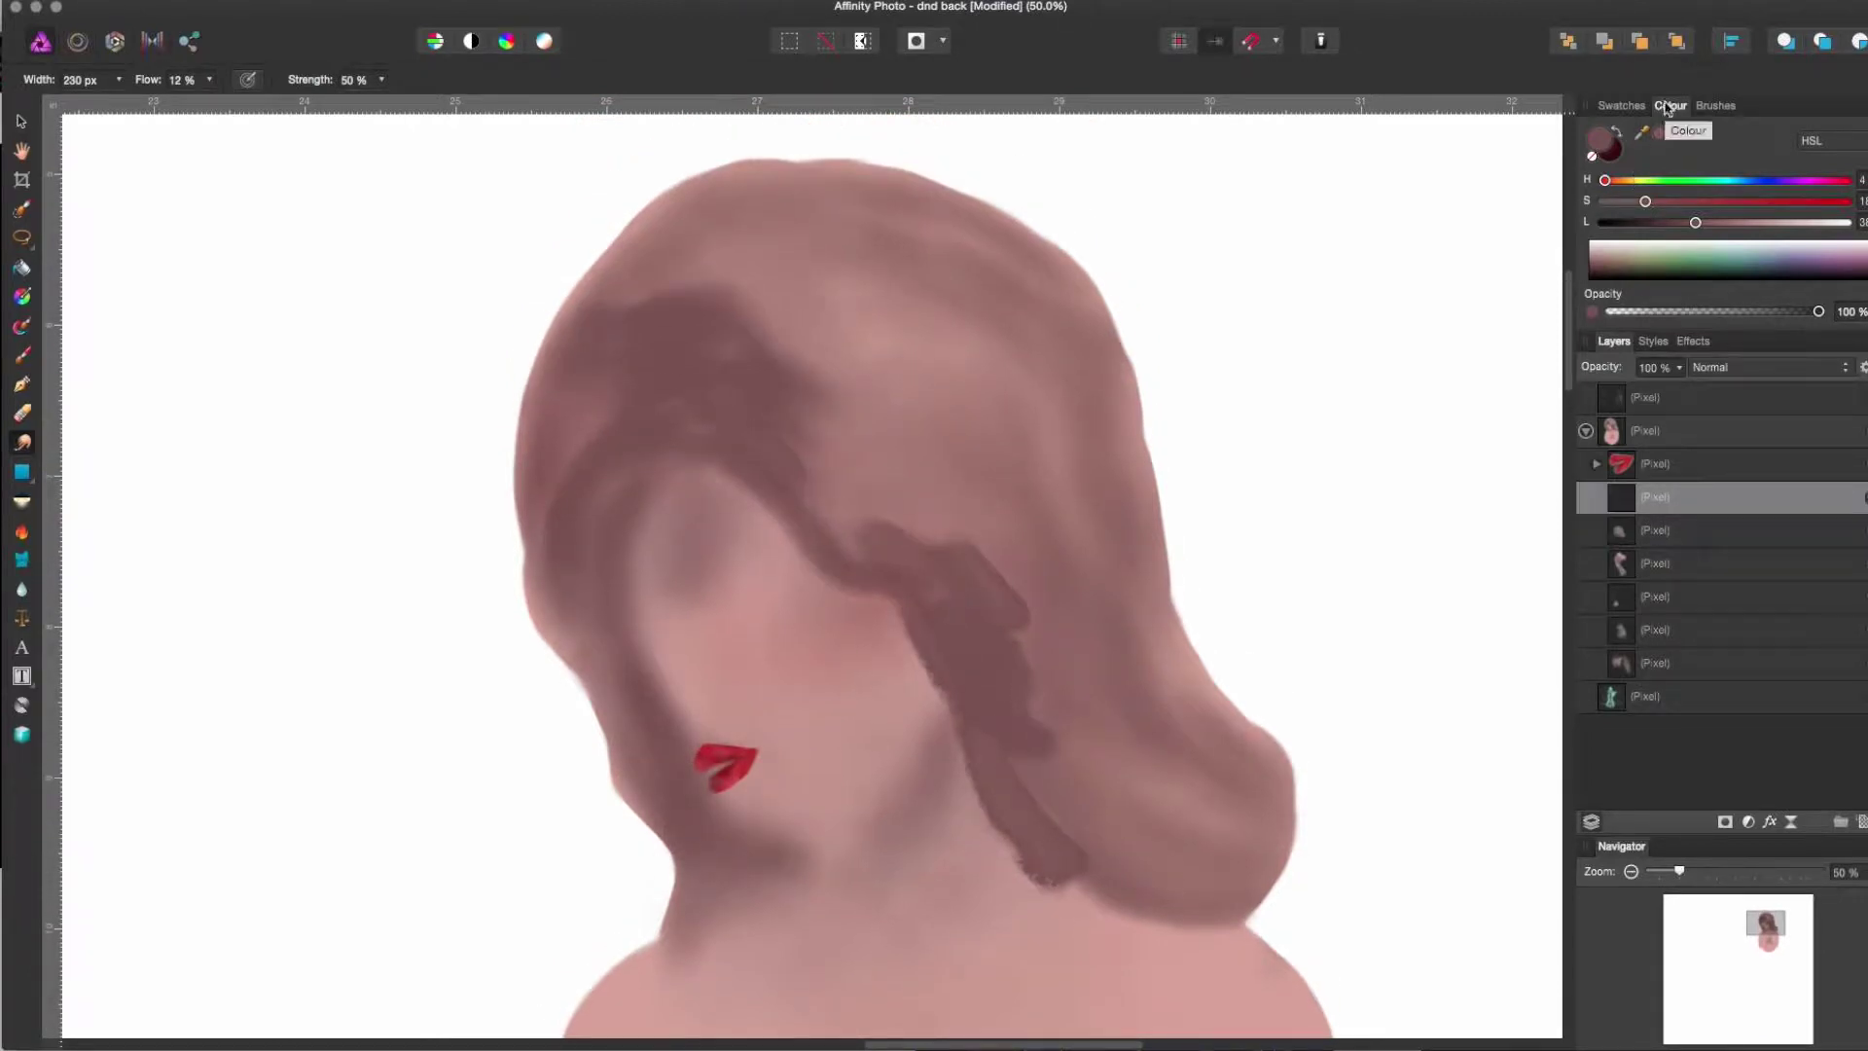
pyautogui.press('b')
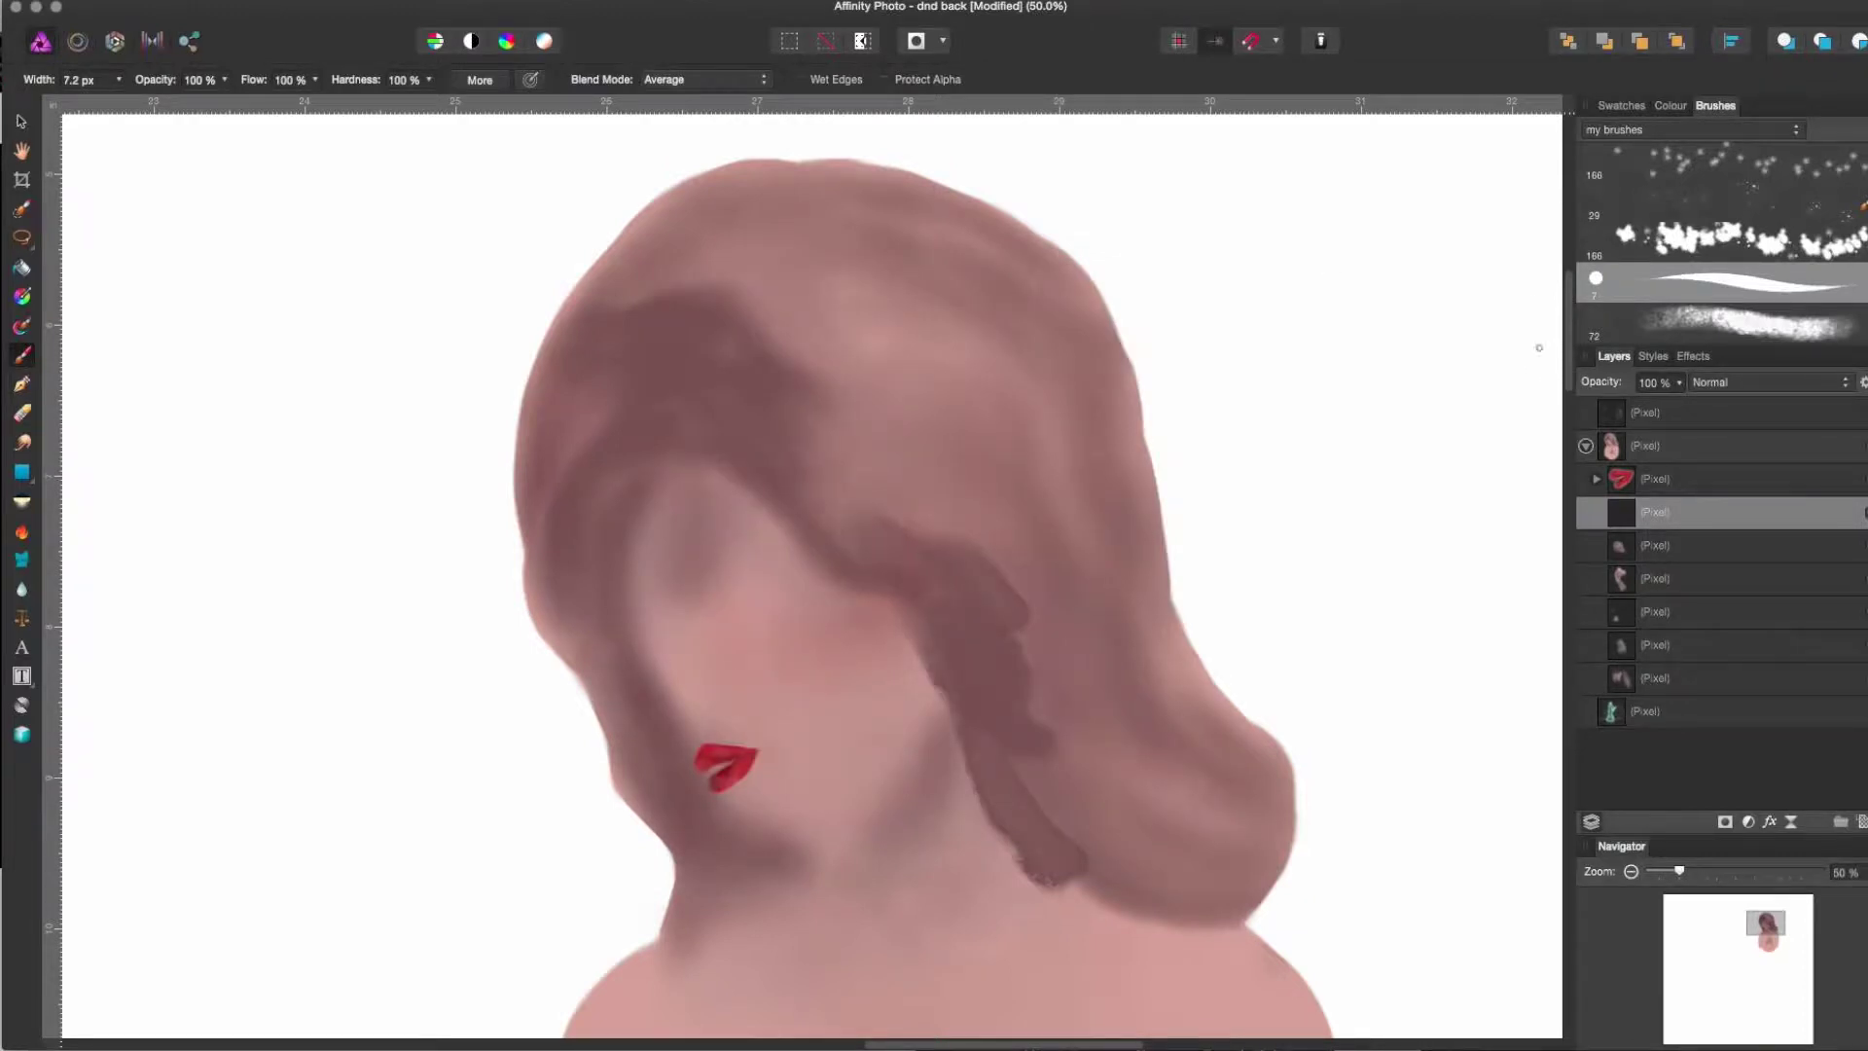
pyautogui.press('e')
pyautogui.hotkey('alt', '[')
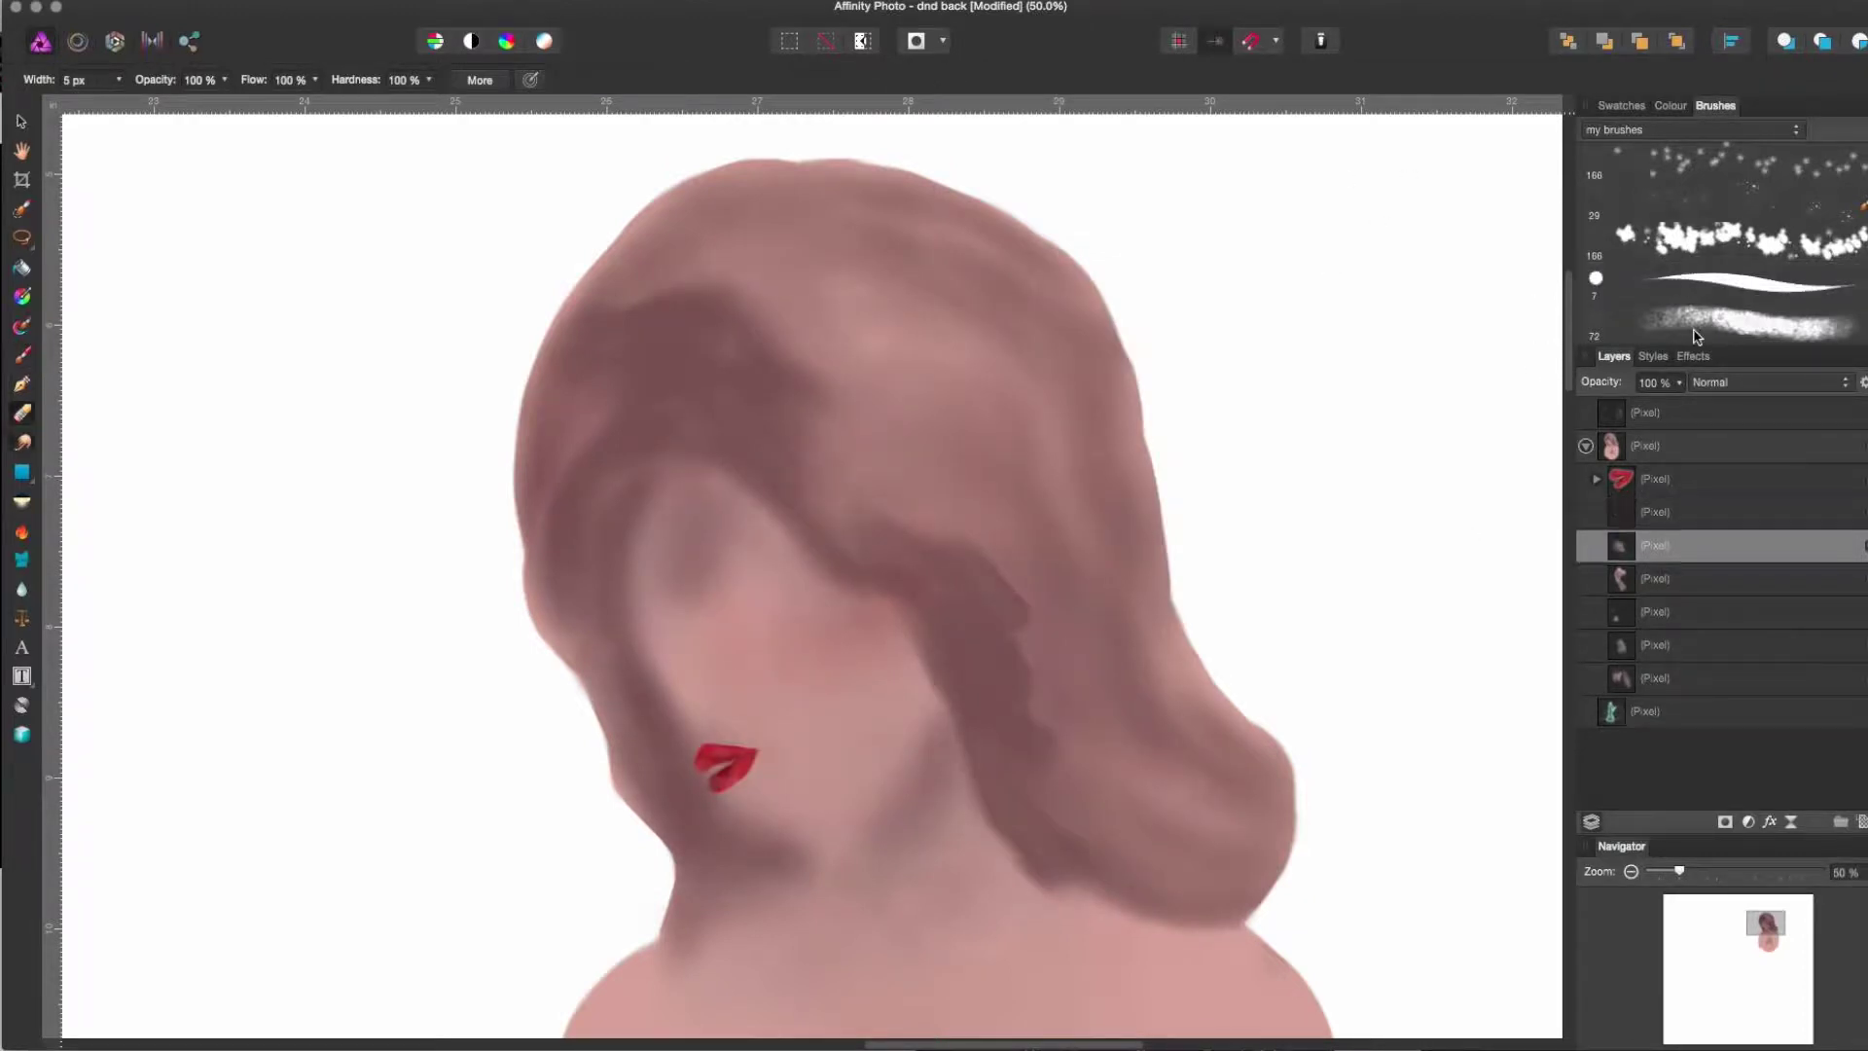
pyautogui.press('r')
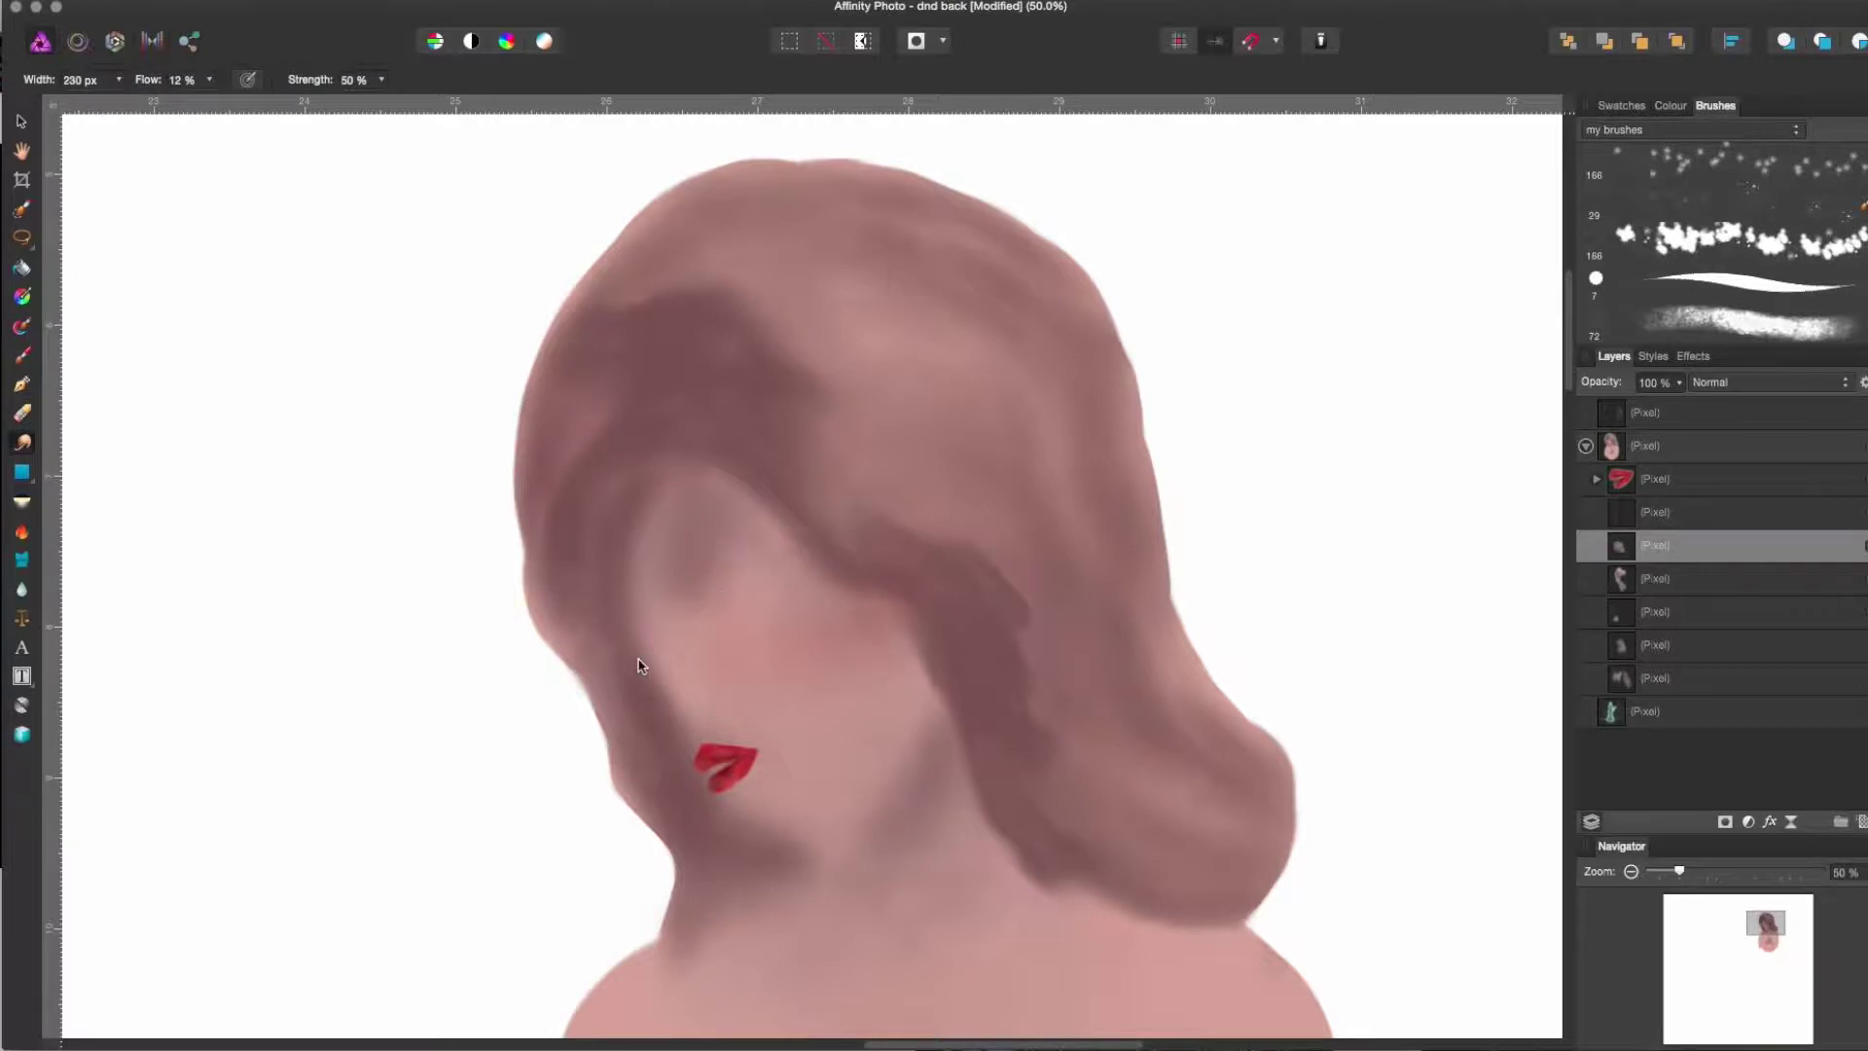
# - Draw a thin dark curved closed-eyelid line over the sketched eye on the empty layer above, using the 7.2 px brush
pyautogui.press('b')
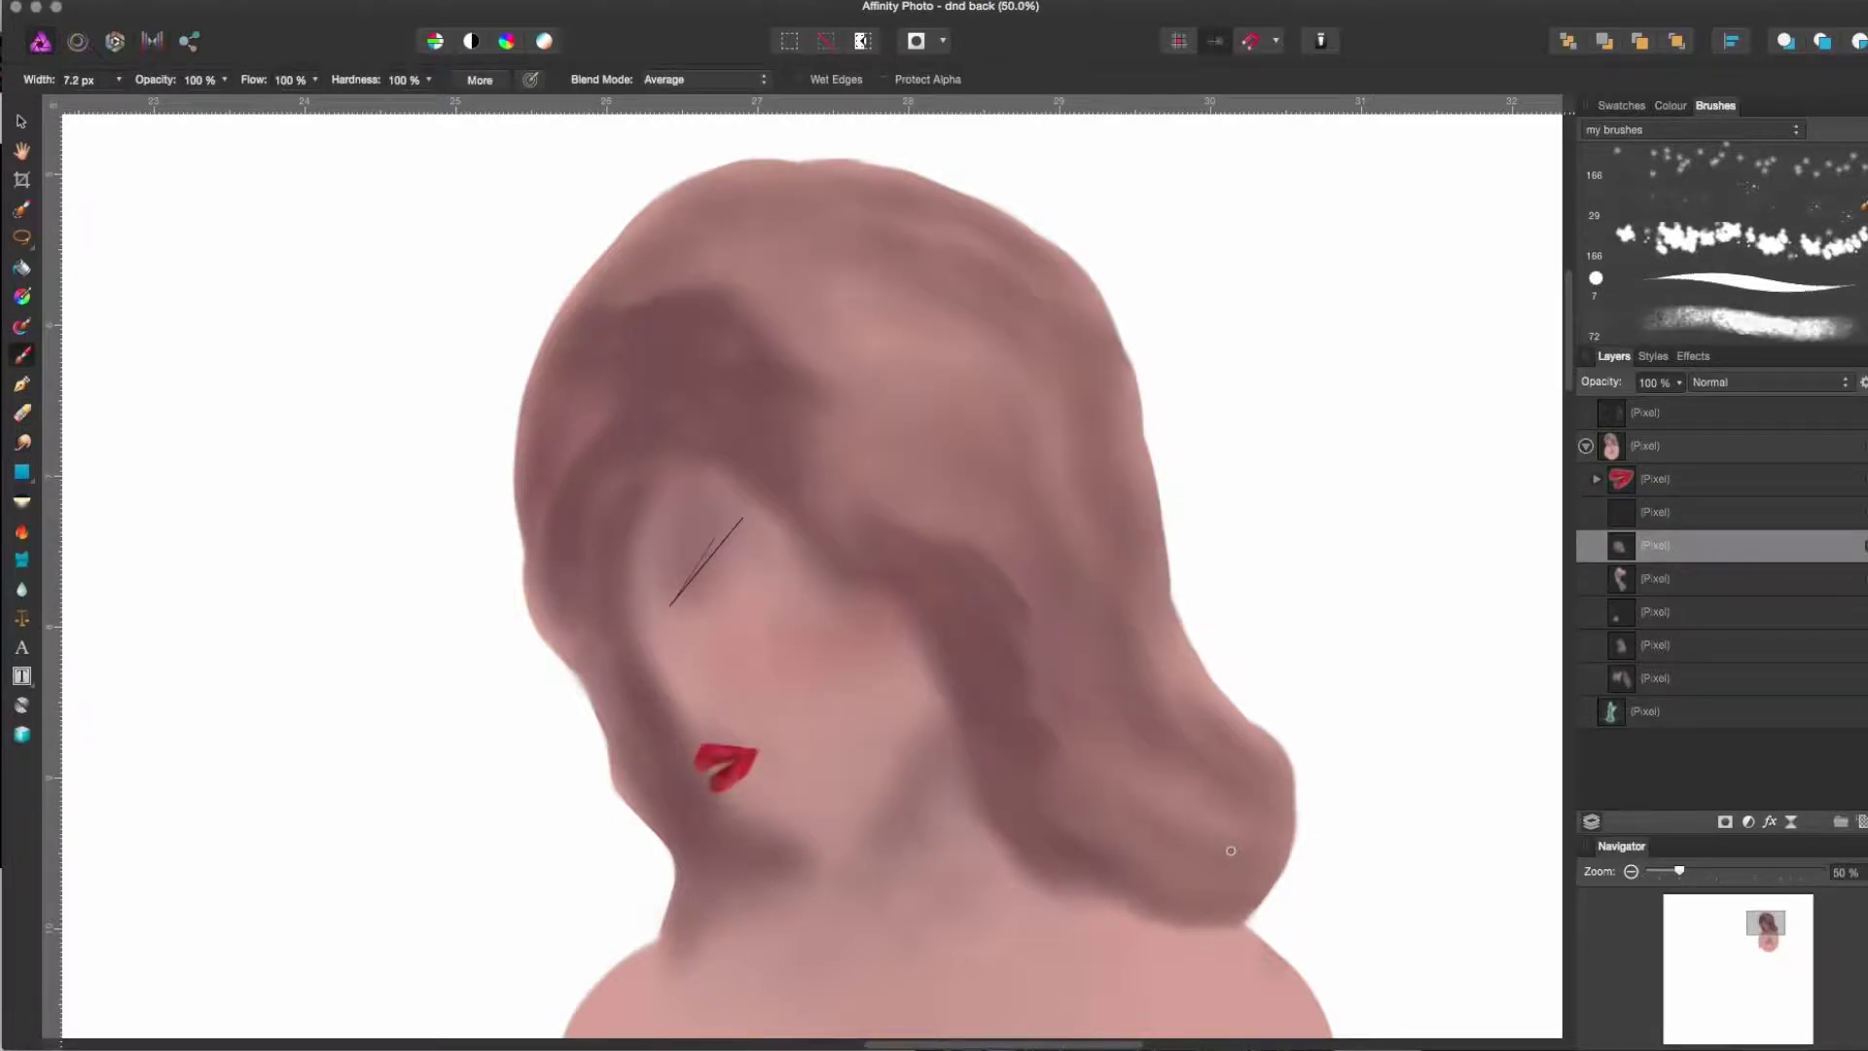
pyautogui.hotkey('alt', ']')
pyautogui.scroll(3, 1231, 851)
pyautogui.moveTo(188, 875); pyautogui.dragTo(325, 717)
pyautogui.press('super+z')
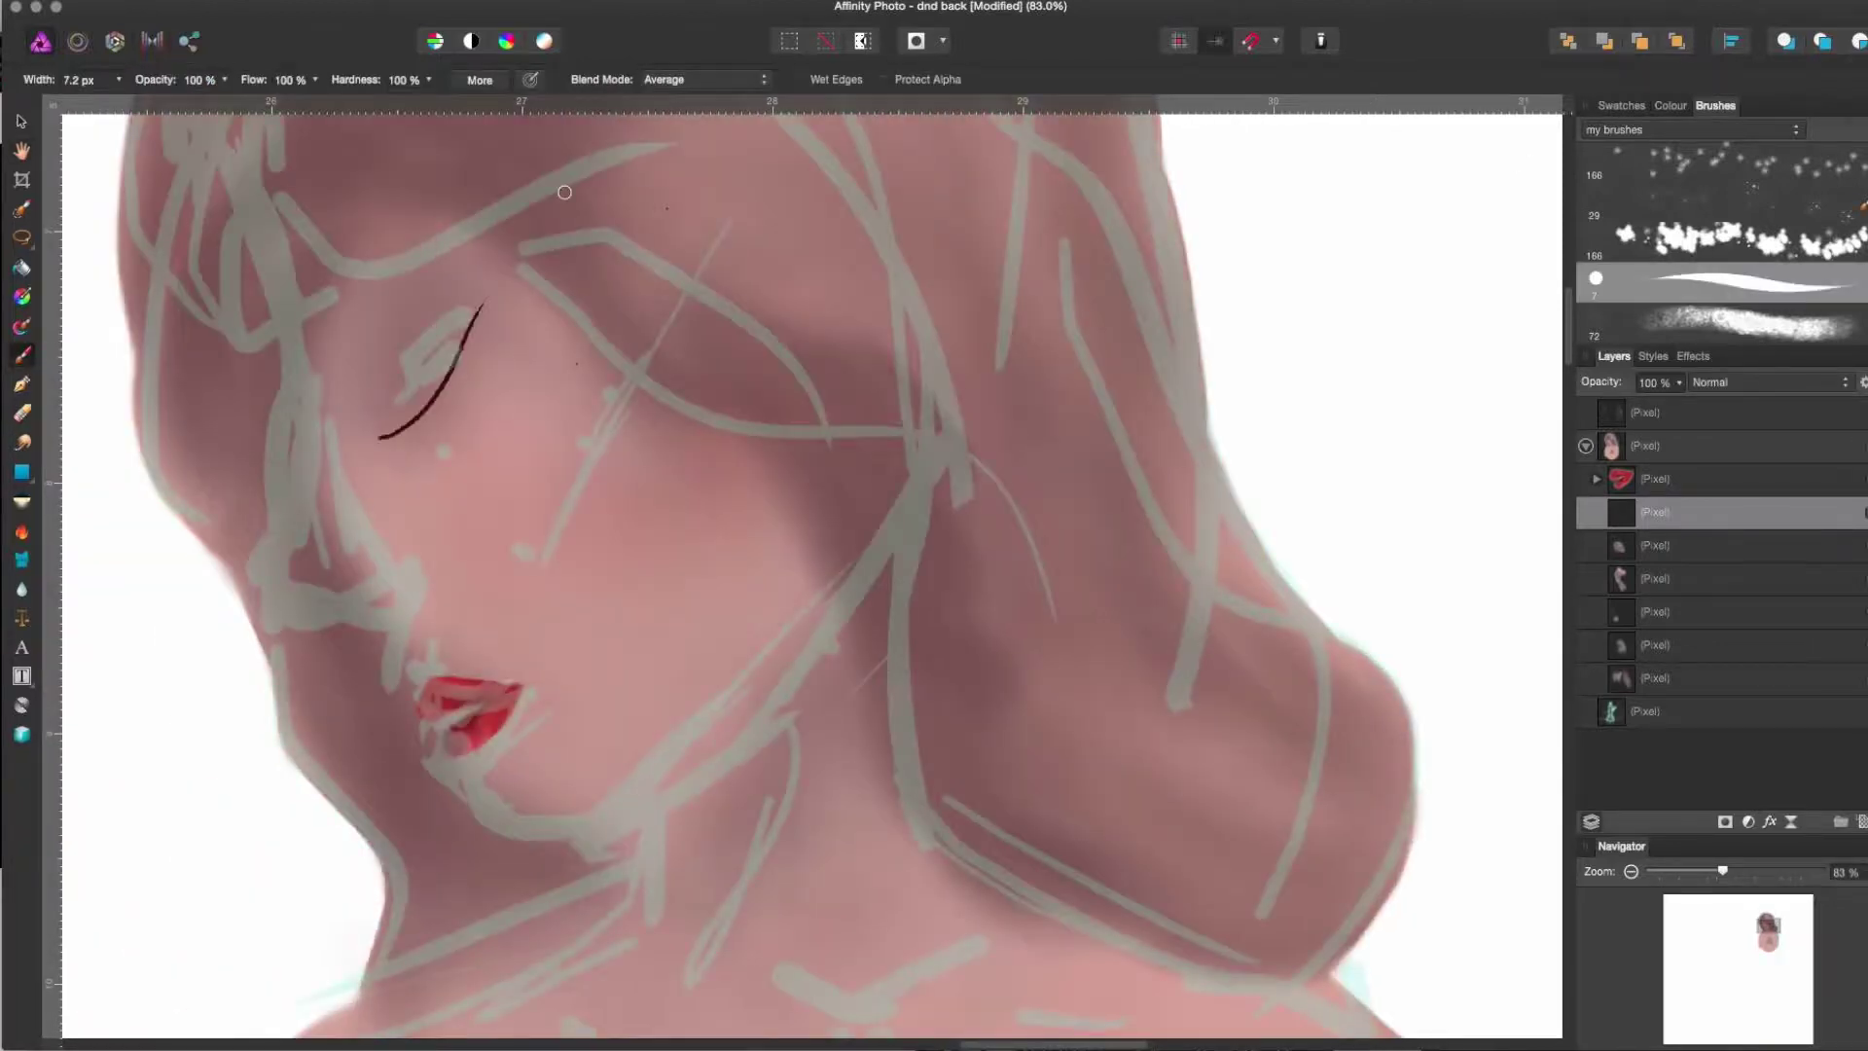
# - Add a pixel layer and paint pink strokes under the eye with the 72 px brush and rose_quartz swatches
pyautogui.press('super+shift+n')
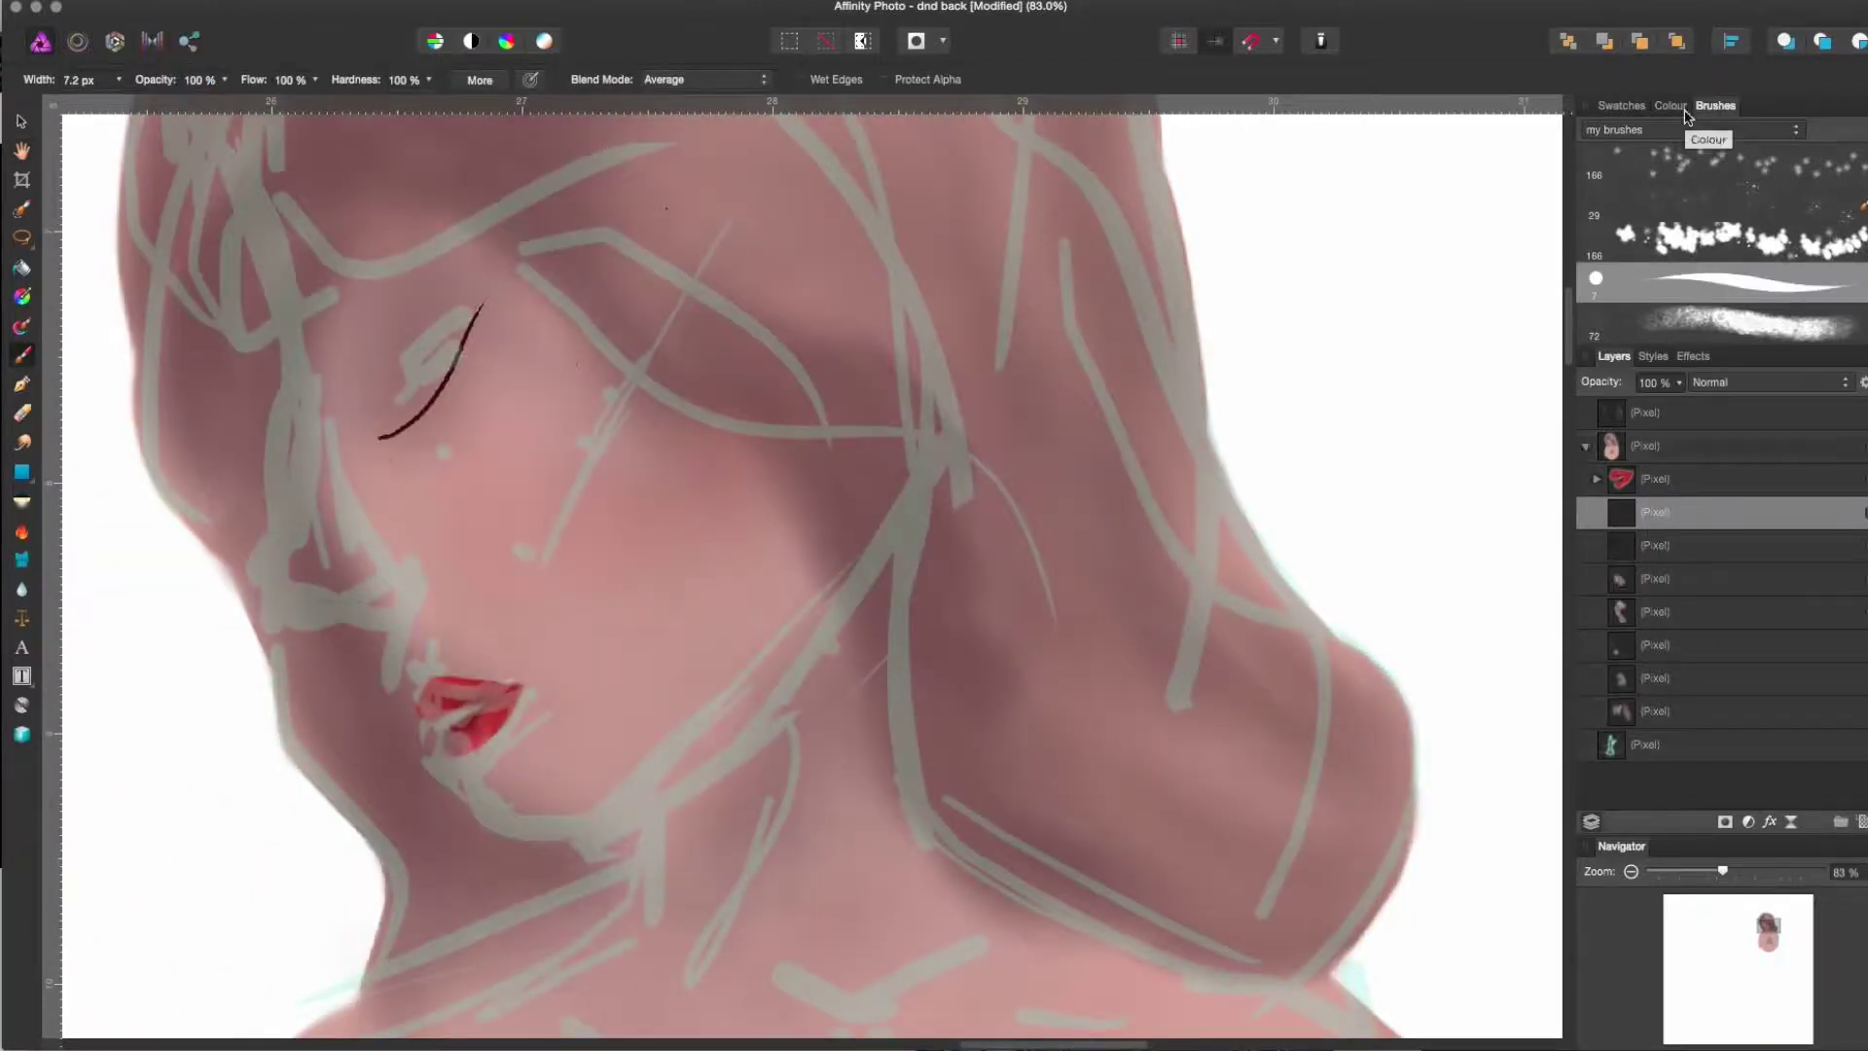
pyautogui.click(1670, 105)
pyautogui.click(1621, 106)
pyautogui.moveTo(419, 467)
pyautogui.mouseDown()
pyautogui.moveTo(493, 421)
pyautogui.moveTo(508, 384)
pyautogui.mouseUp()
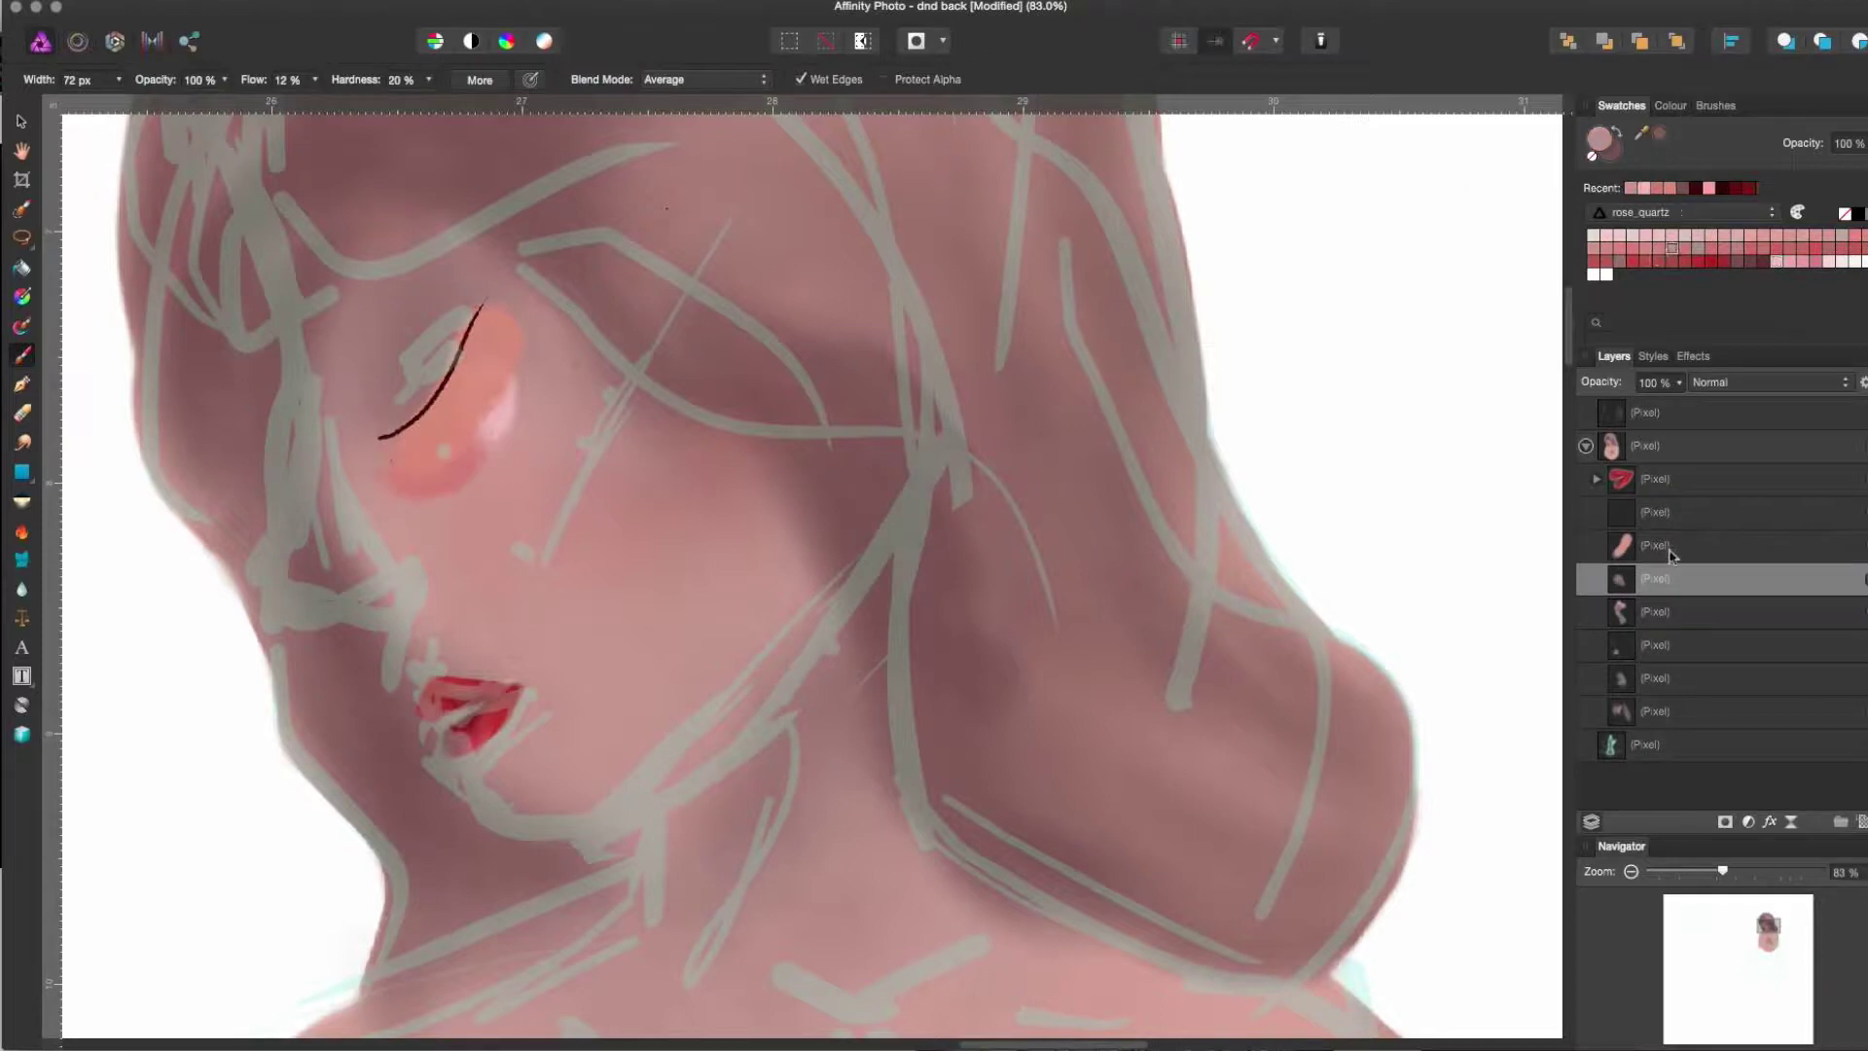
# - Blend the pink strokes under the eye into the cheek with the 72 px smudge brush at 50% strength
pyautogui.hotkey('alt', ']')
pyautogui.click(29, 445)
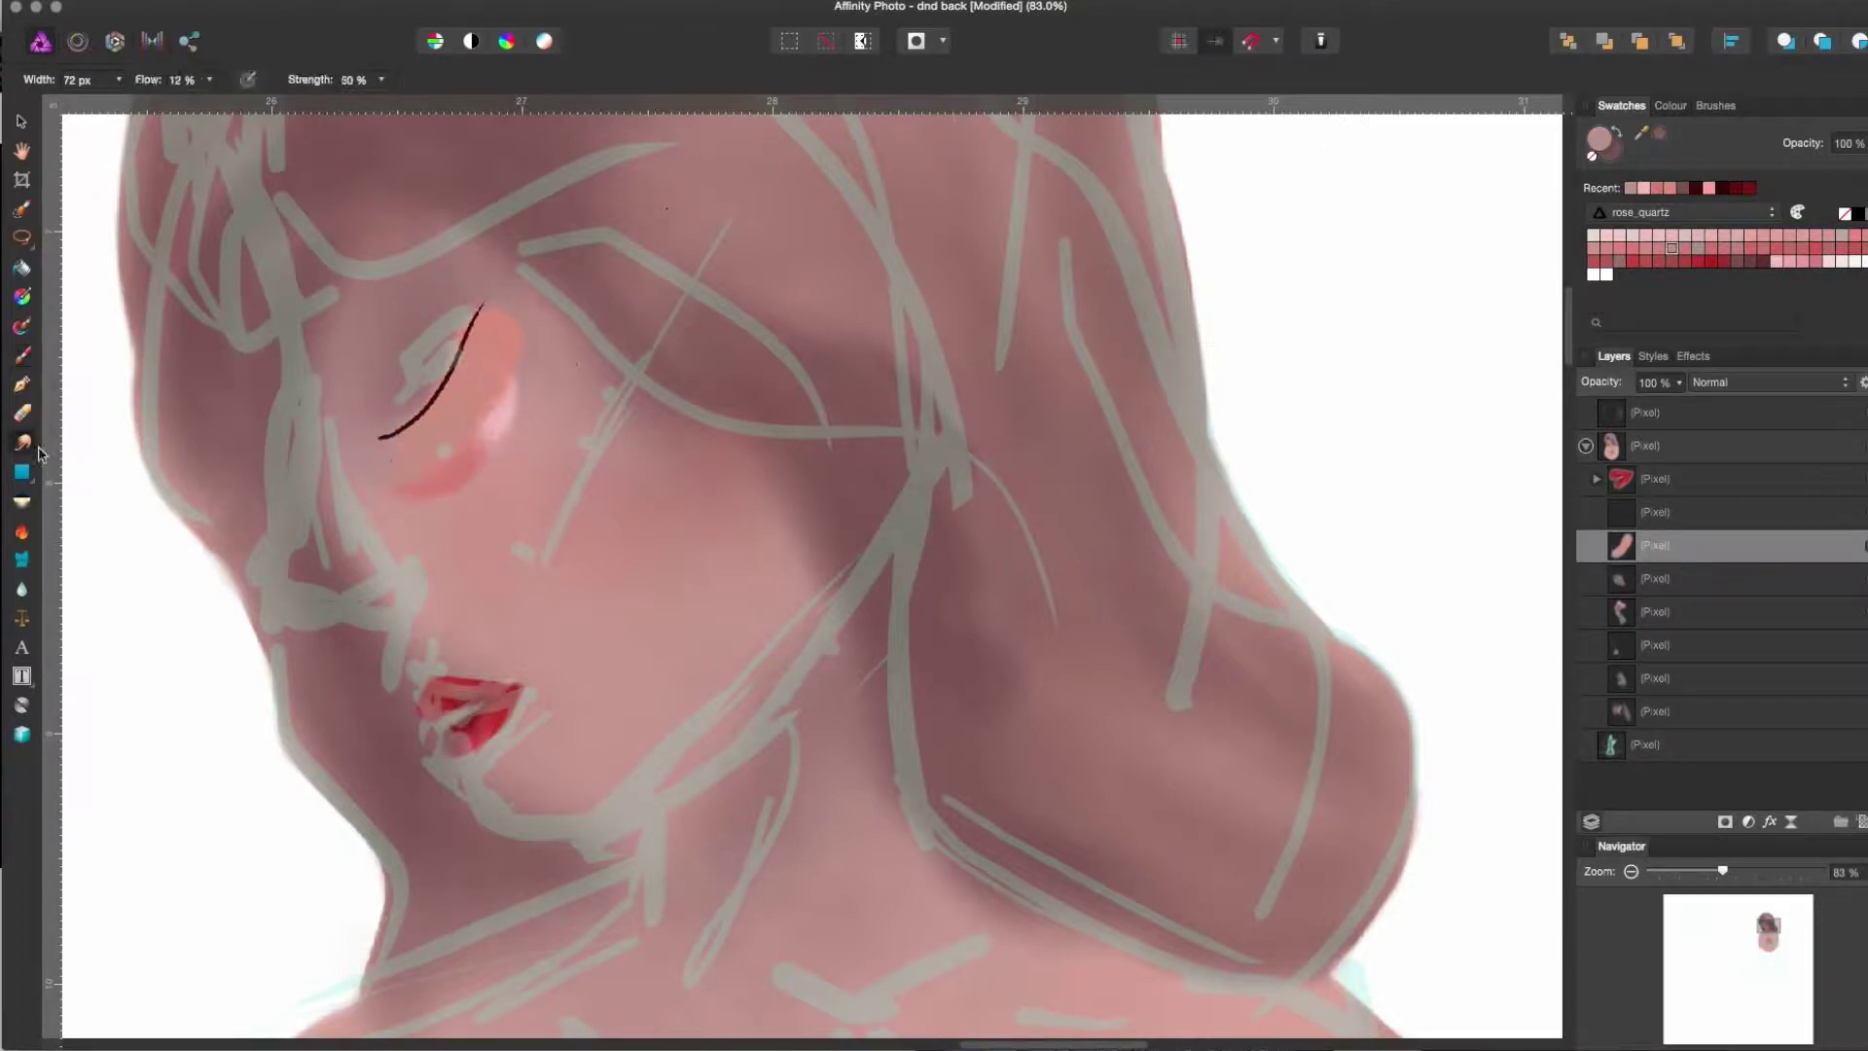
pyautogui.click(1690, 580)
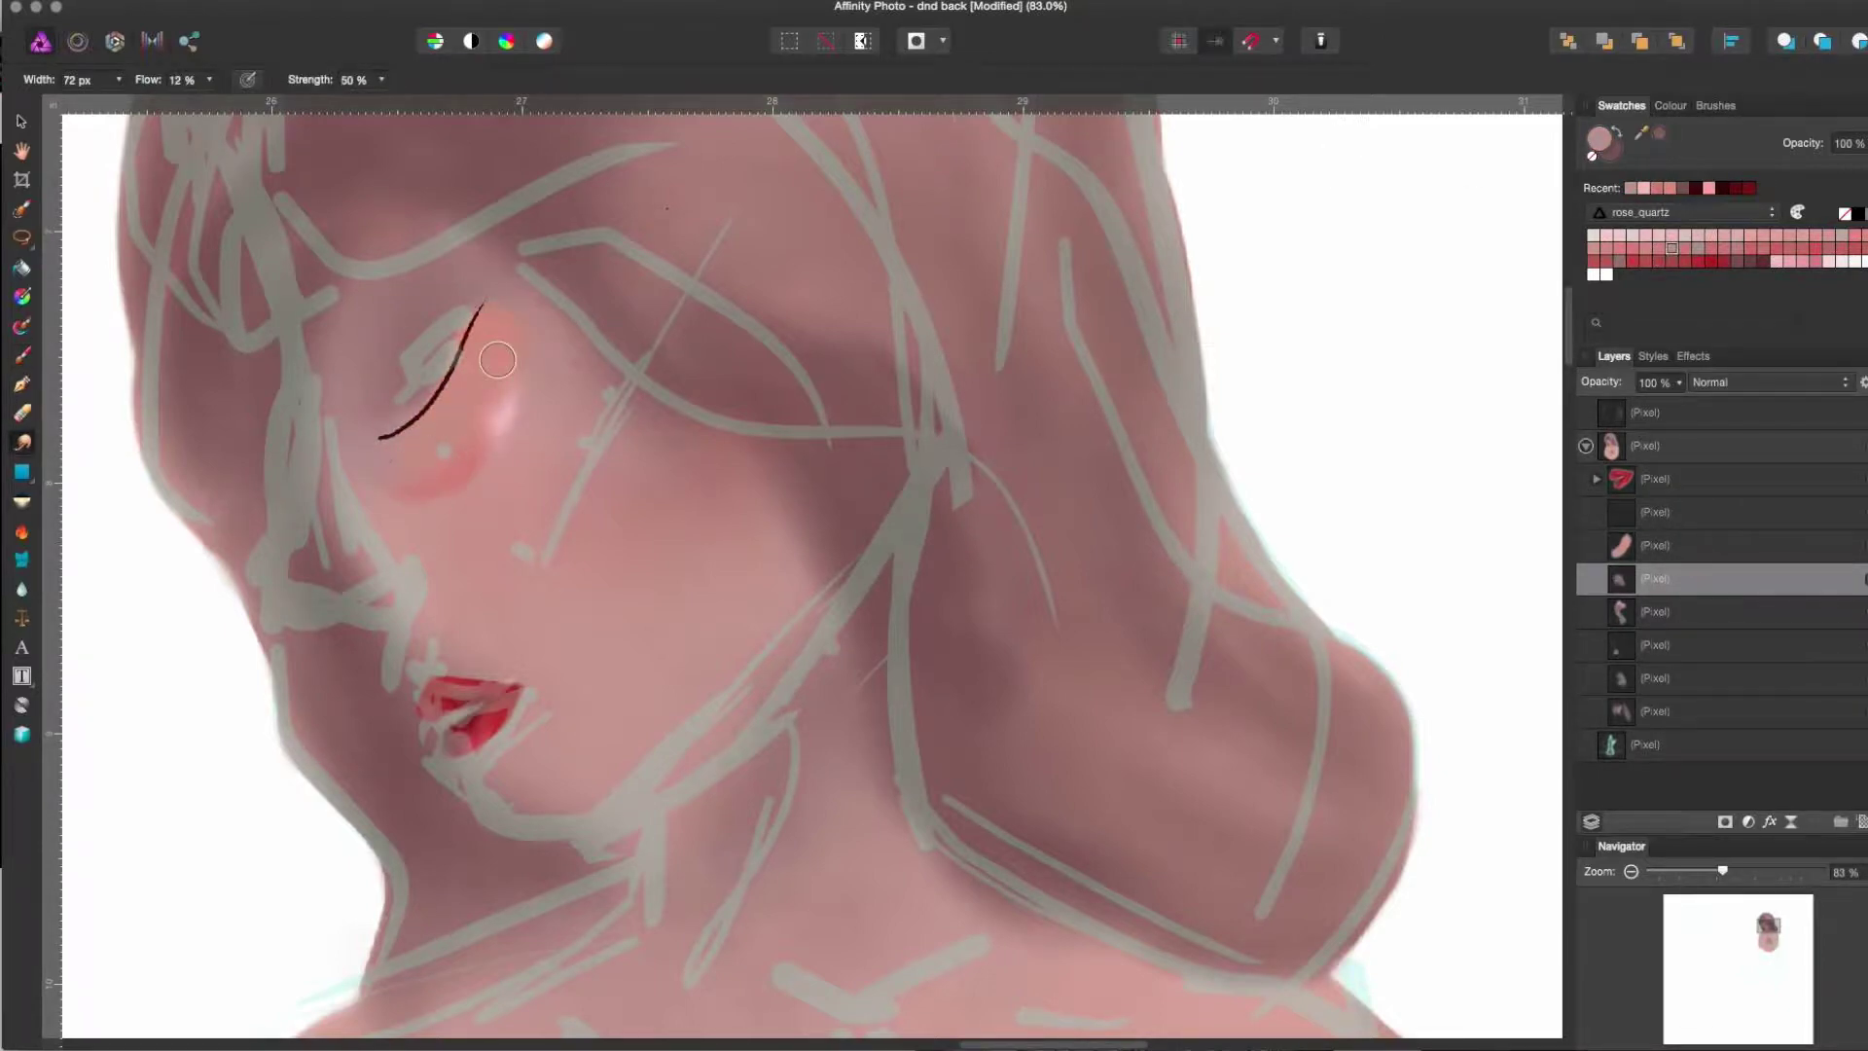
pyautogui.hotkey('alt', ']')
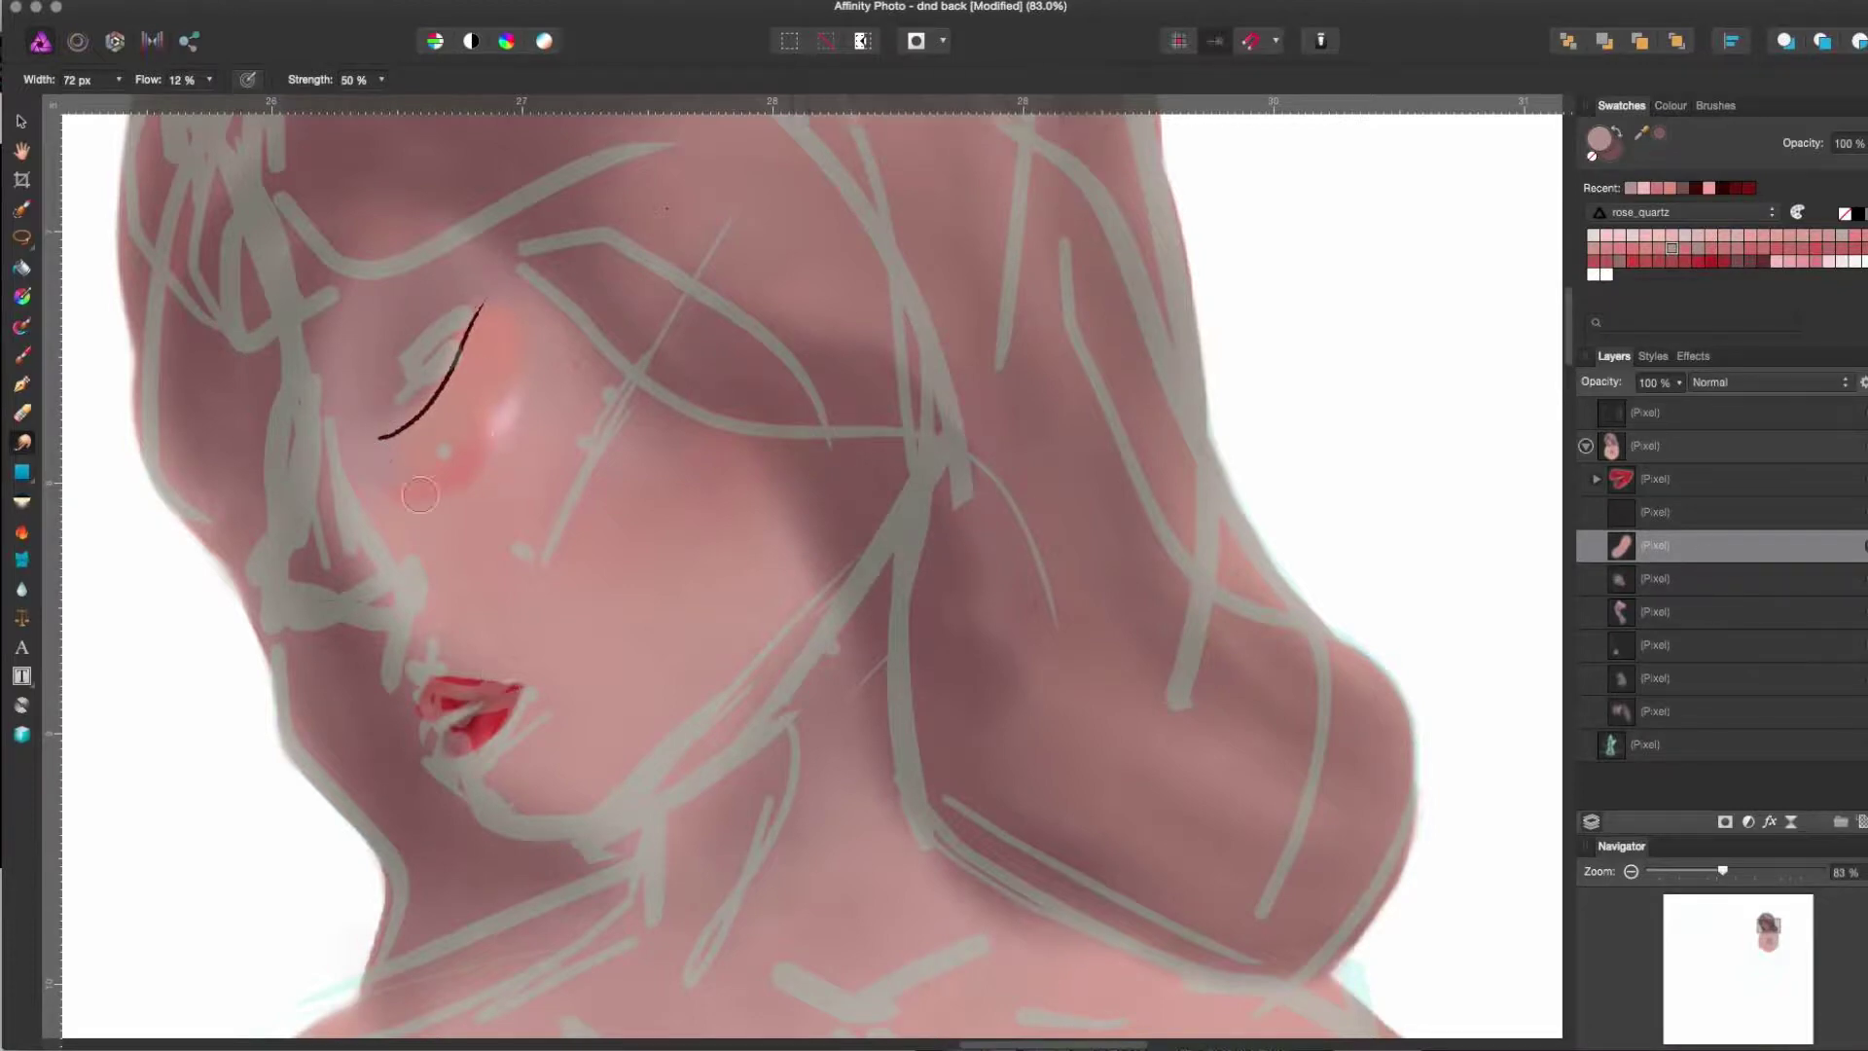
pyautogui.hotkey('alt', '[')
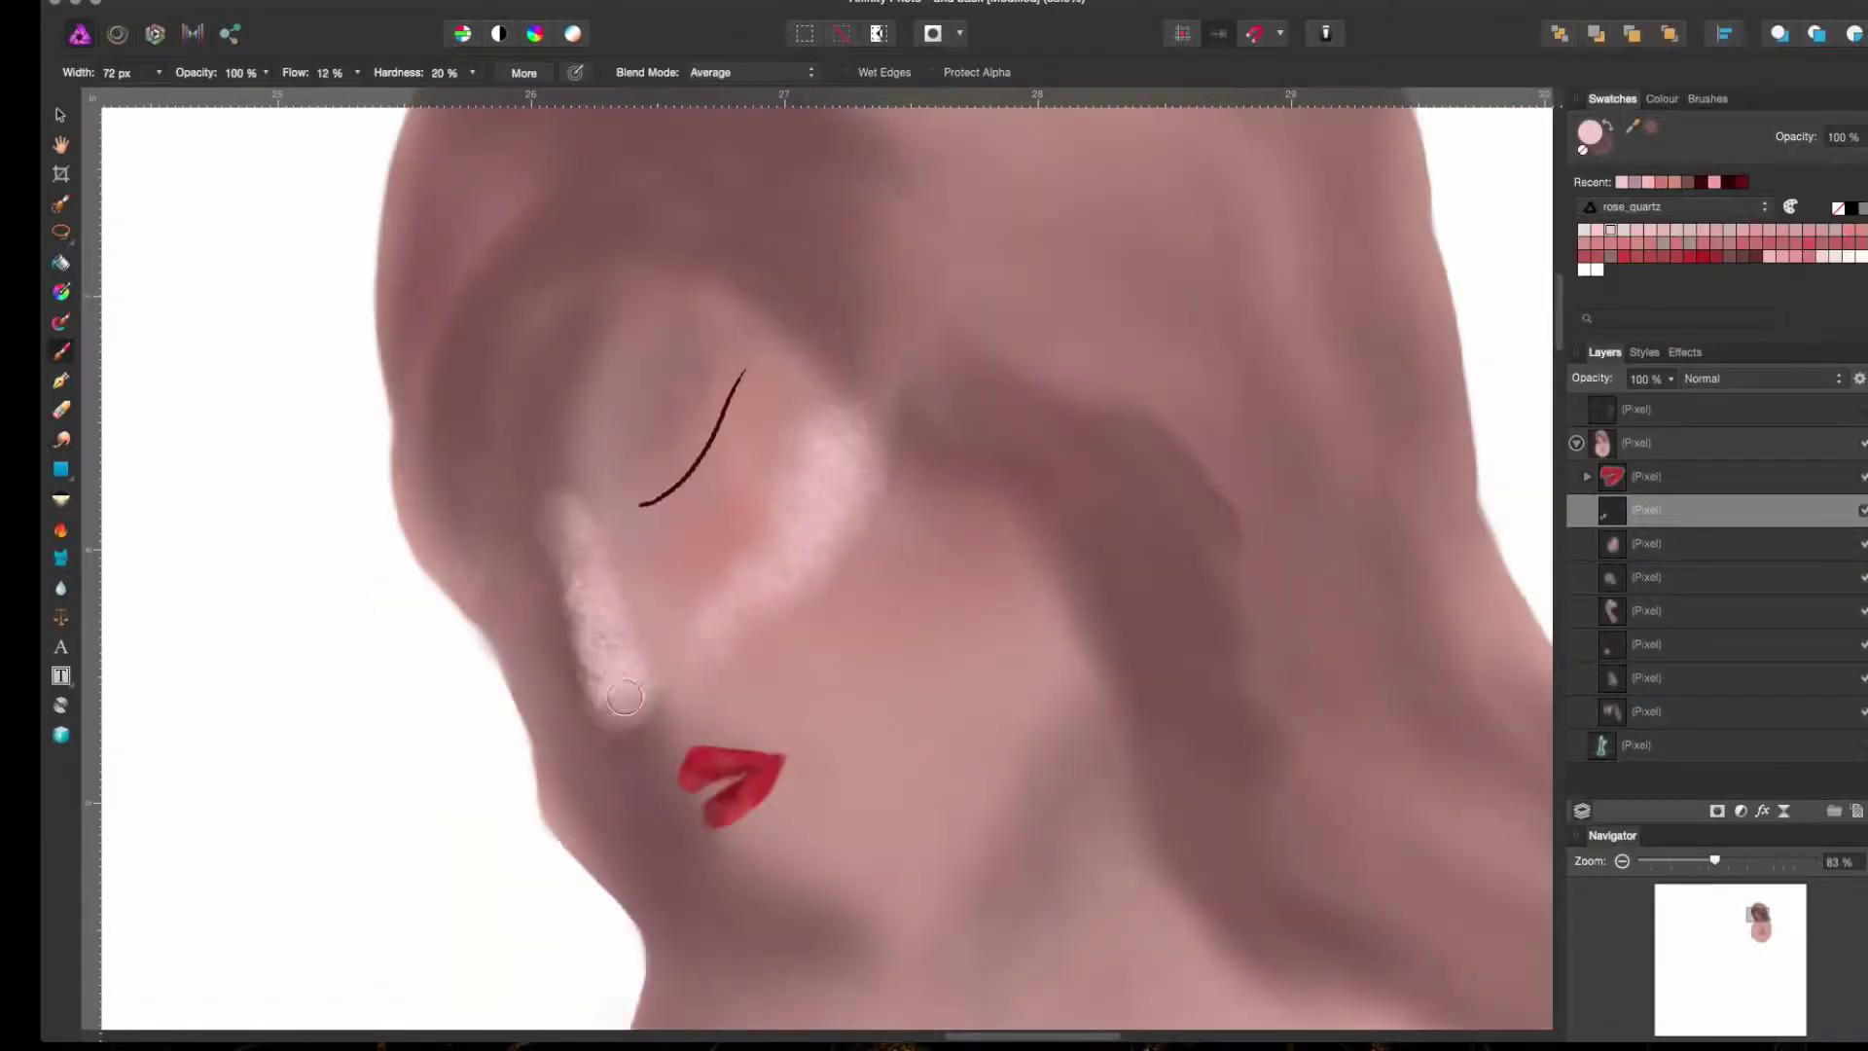
# - Paint pale highlights on the nose, eyelid, chin and jawline with the 72 px brush and light rose_quartz swatches
pyautogui.moveTo(625, 696); pyautogui.dragTo(534, 446)
pyautogui.click(1662, 98)
pyautogui.click(1613, 98)
pyautogui.scroll(-5, 1528, 340)
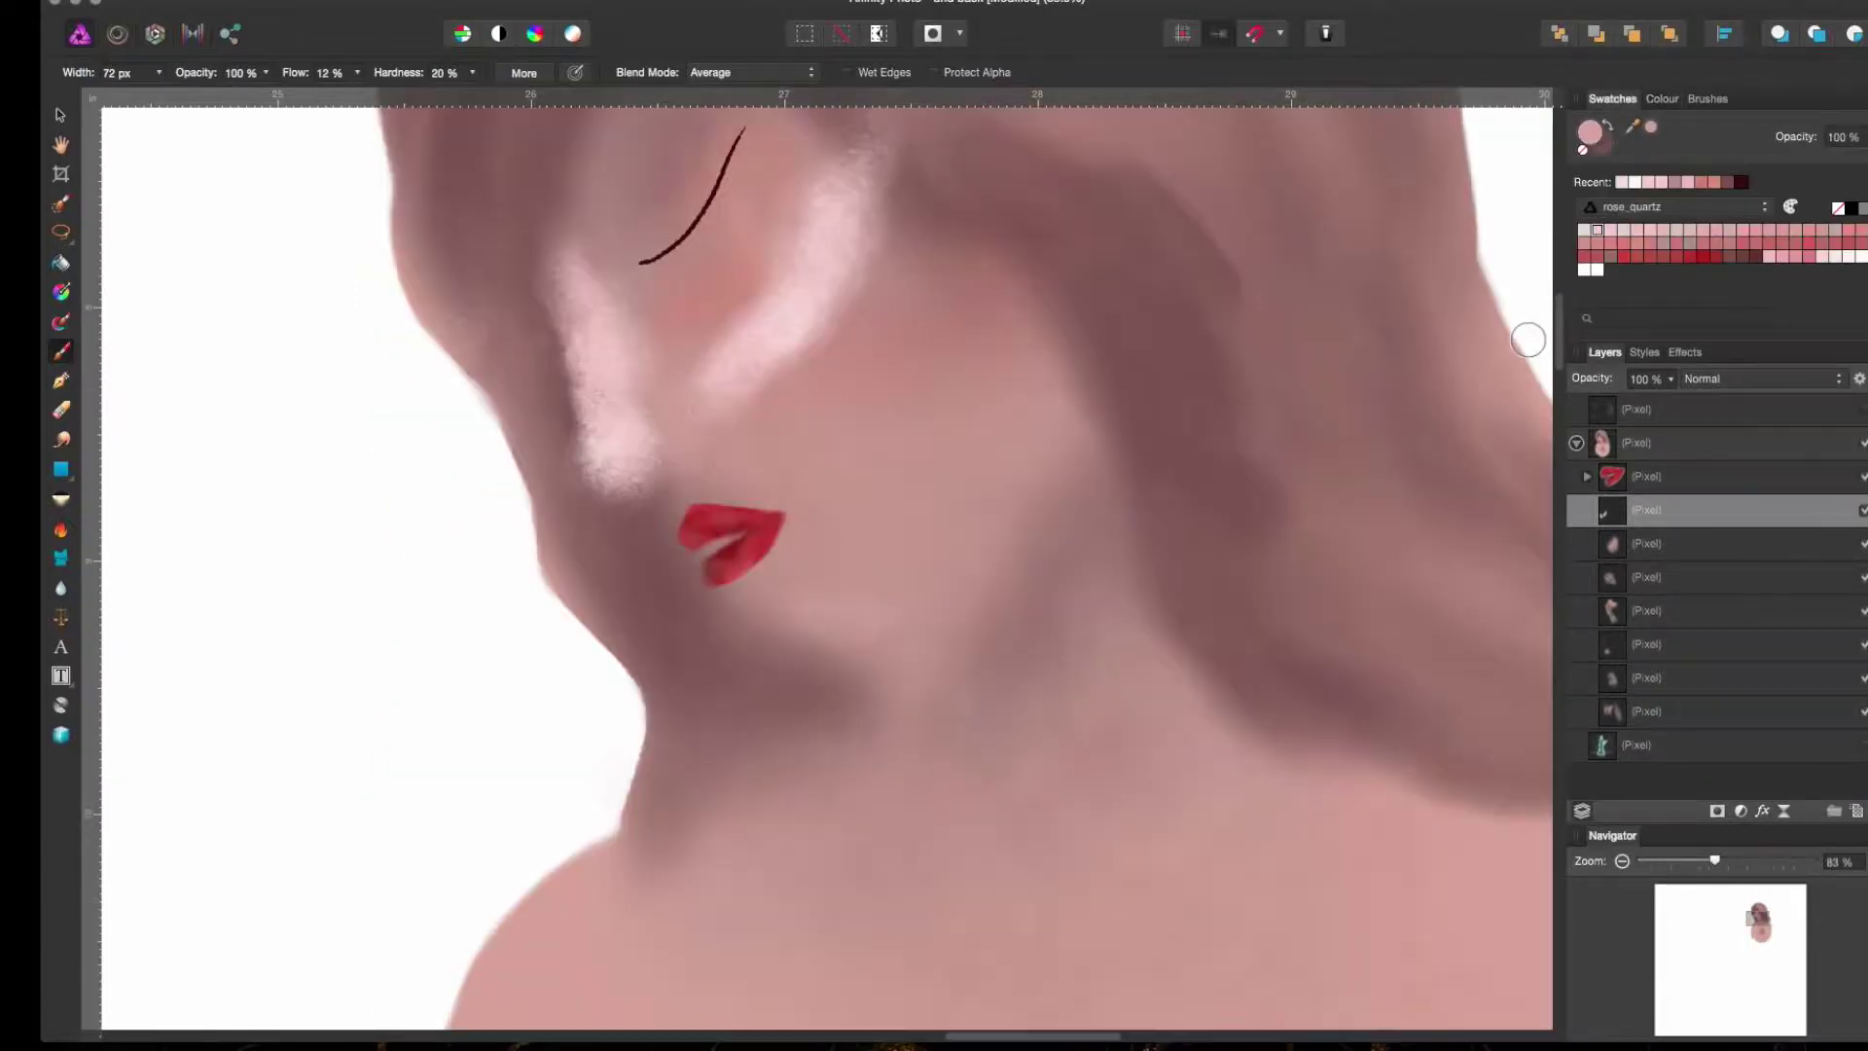
pyautogui.scroll(5, 1527, 340)
pyautogui.scroll(-5, 1528, 339)
pyautogui.moveTo(905, 594); pyautogui.dragTo(981, 527)
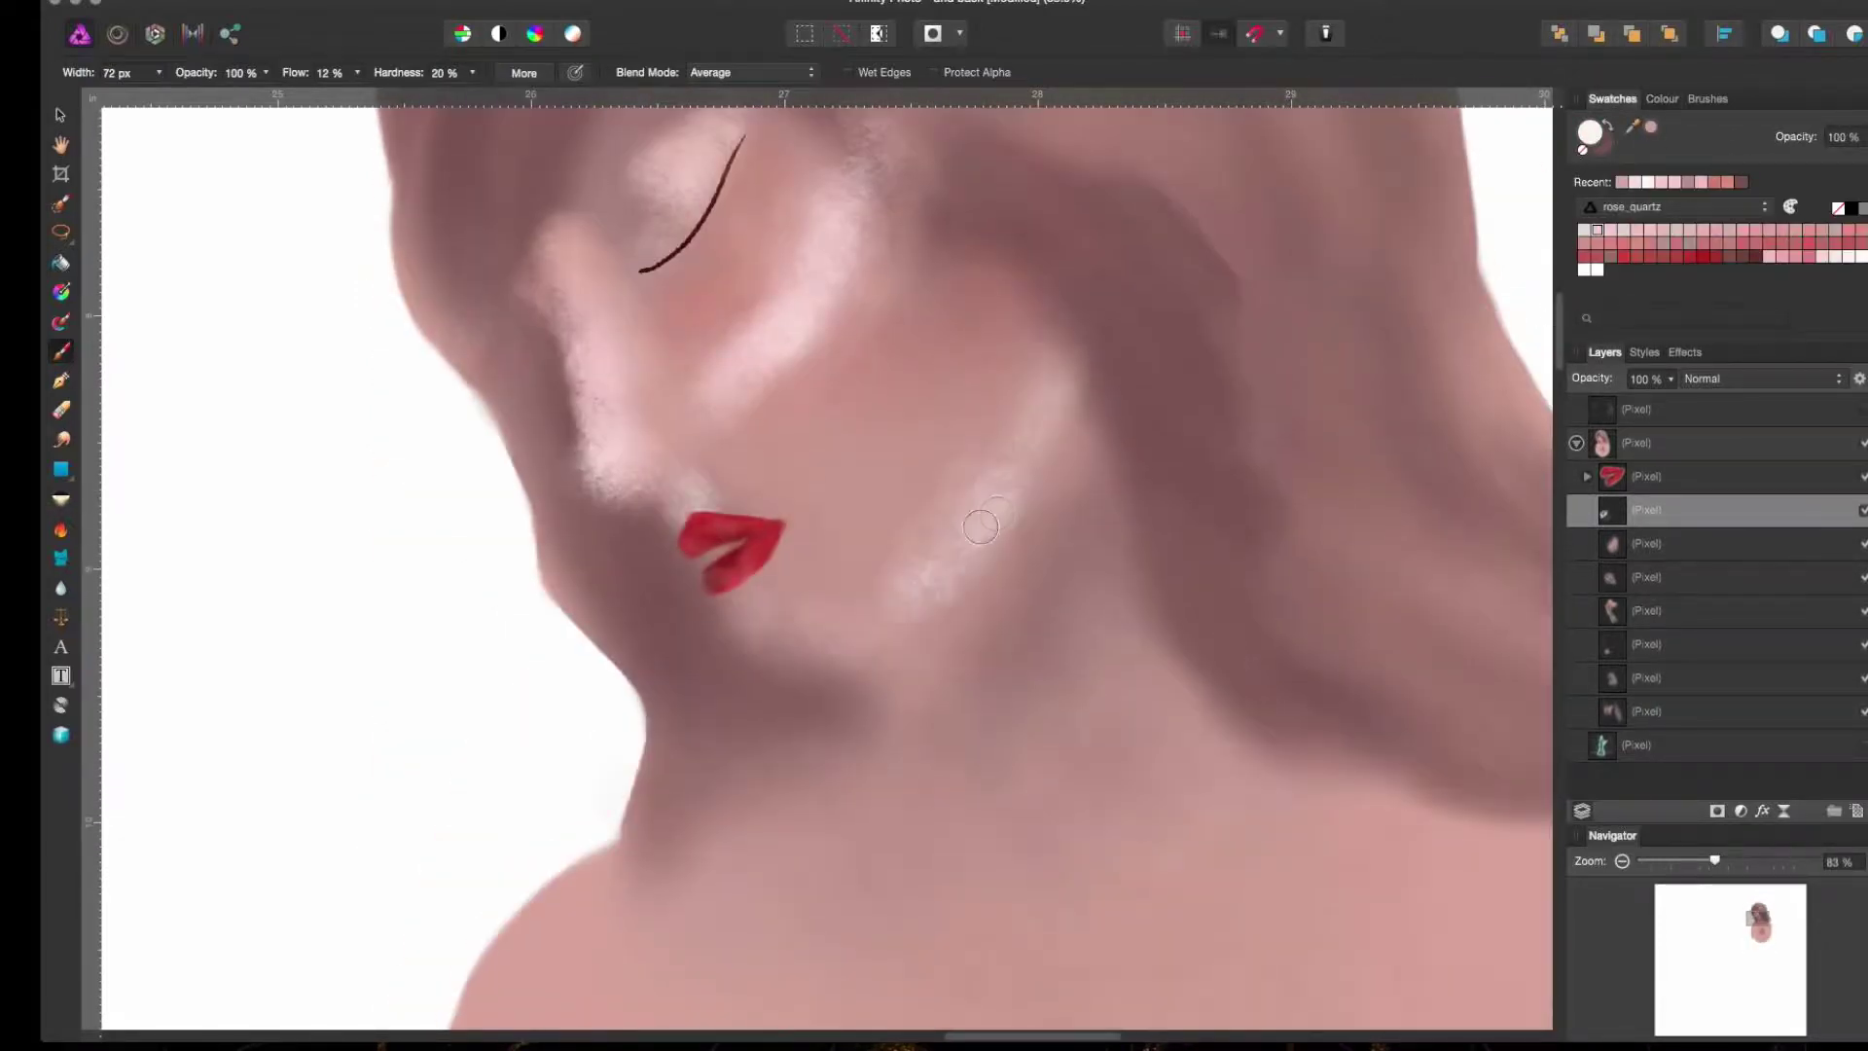
pyautogui.scroll(-5, 1070, 506)
pyautogui.scroll(5, 1147, 488)
# - Smooth the face highlights with the Smudge tool, using a 90 px brush and a textured brush at 34% flow
pyautogui.press('s')
pyautogui.moveTo(749, 177)
pyautogui.mouseDown()
pyautogui.moveTo(661, 292)
pyautogui.moveTo(605, 188)
pyautogui.moveTo(583, 428)
pyautogui.moveTo(513, 233)
pyautogui.mouseUp()
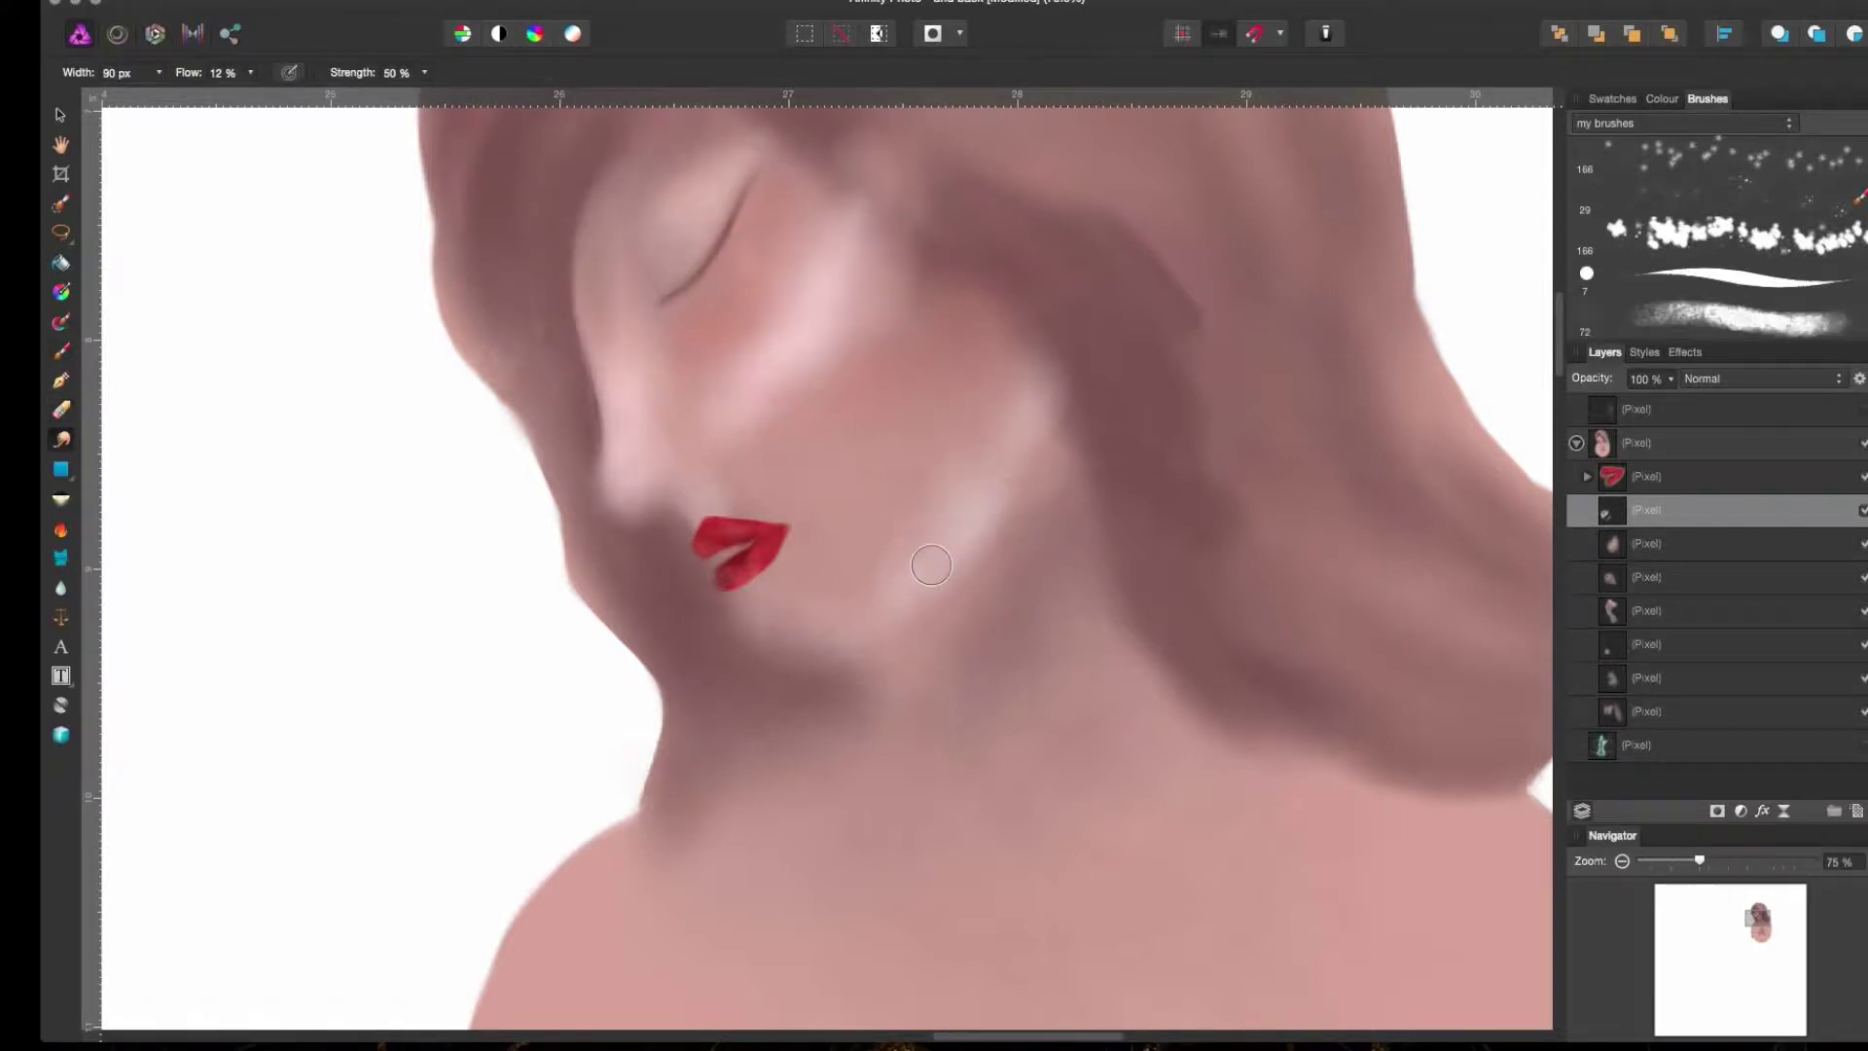
pyautogui.scroll(5, 931, 564)
pyautogui.scroll(-4, 1070, 486)
pyautogui.scroll(-2, 1712, 243)
pyautogui.click(1712, 216)
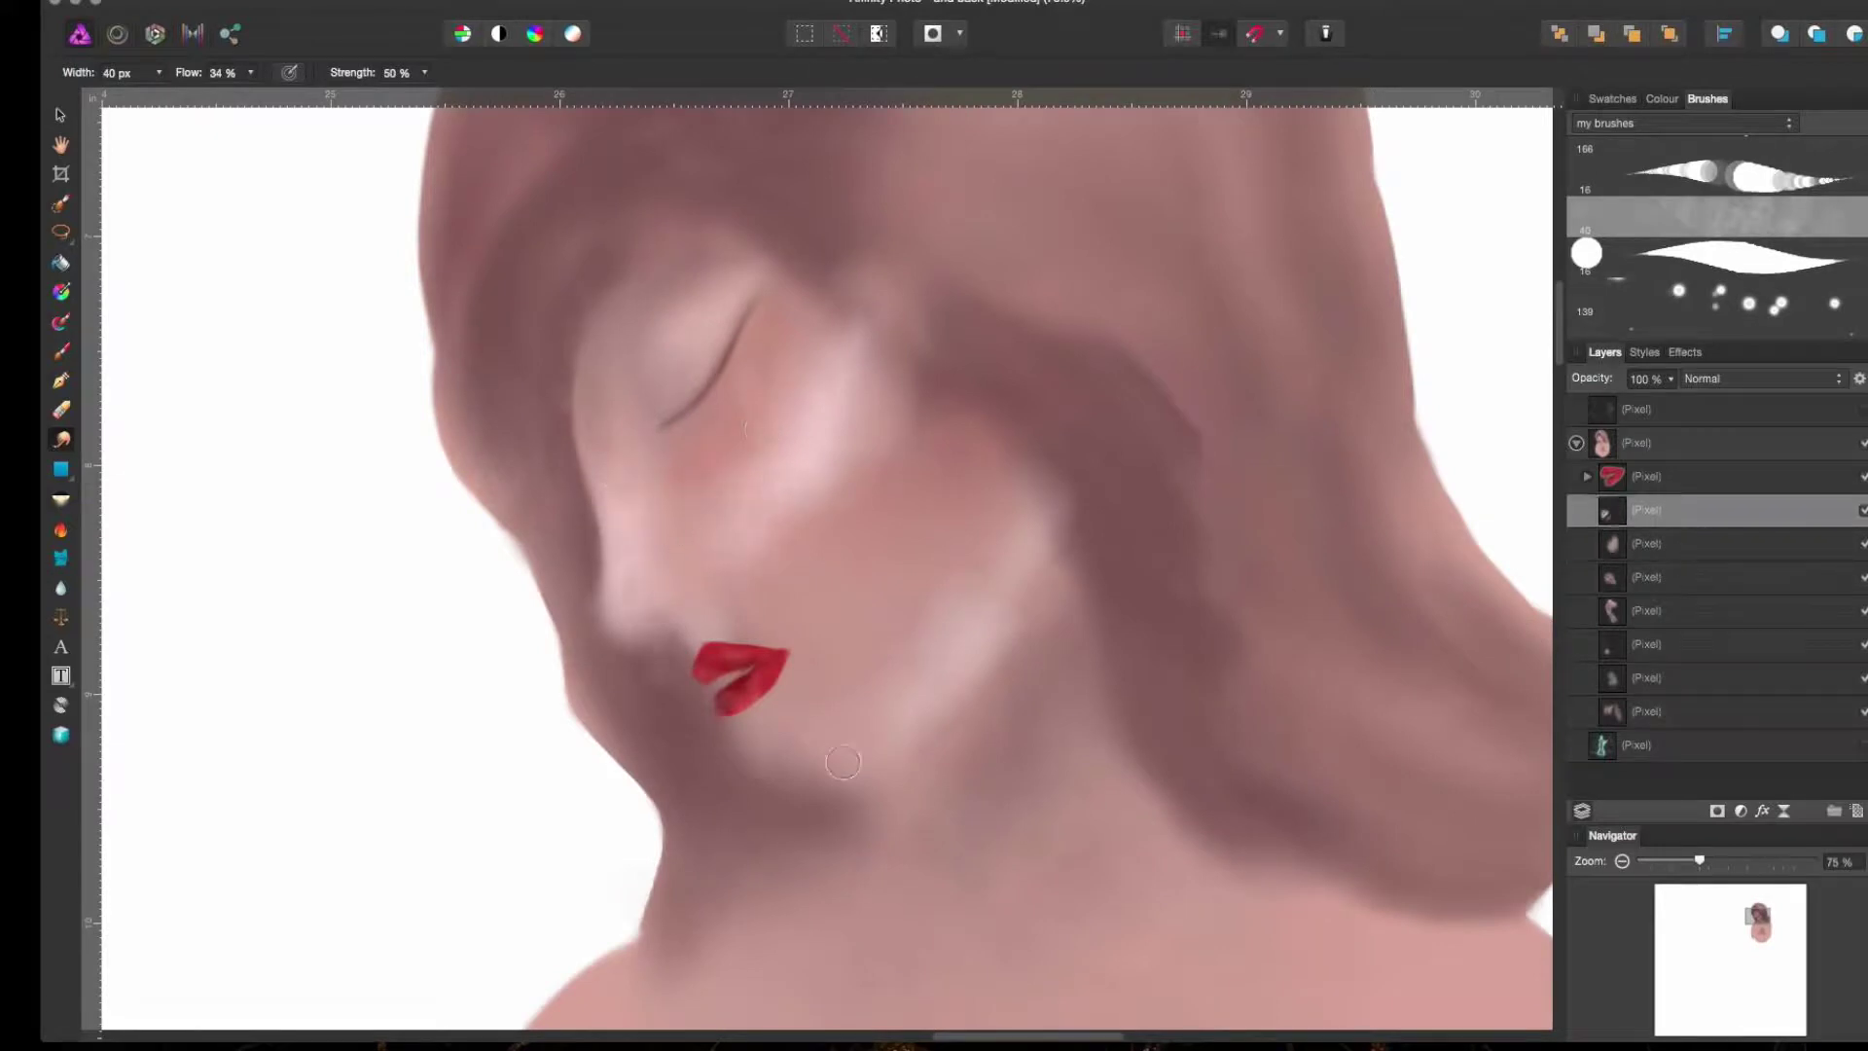
pyautogui.press(']')
pyautogui.press(']')
pyautogui.press(']')
# - Erase the highlight spill along the hairline and nose edge with a fine eraser and soften the edges with the Smudge tool
pyautogui.moveTo(822, 261); pyautogui.dragTo(919, 350)
pyautogui.moveTo(587, 463); pyautogui.dragTo(594, 517)
pyautogui.moveTo(596, 569); pyautogui.dragTo(601, 628)
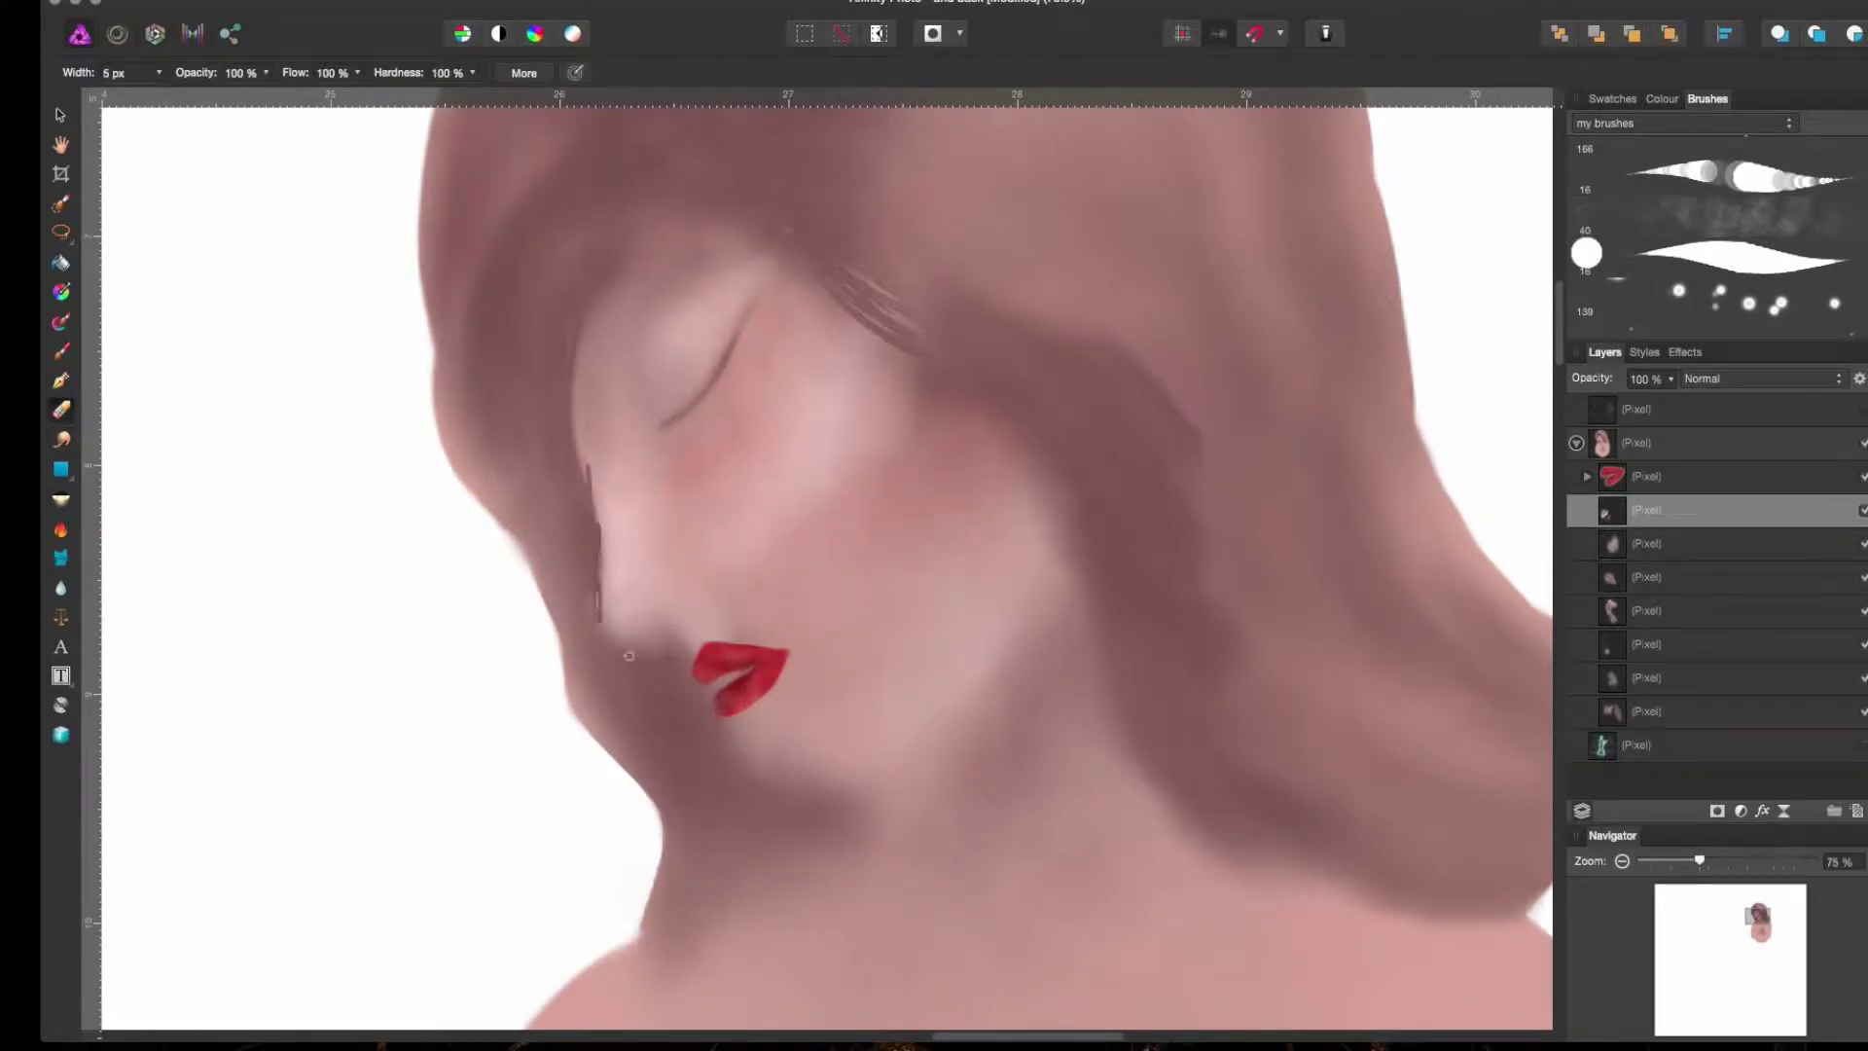
pyautogui.press('r')
pyautogui.moveTo(838, 242); pyautogui.dragTo(845, 273)
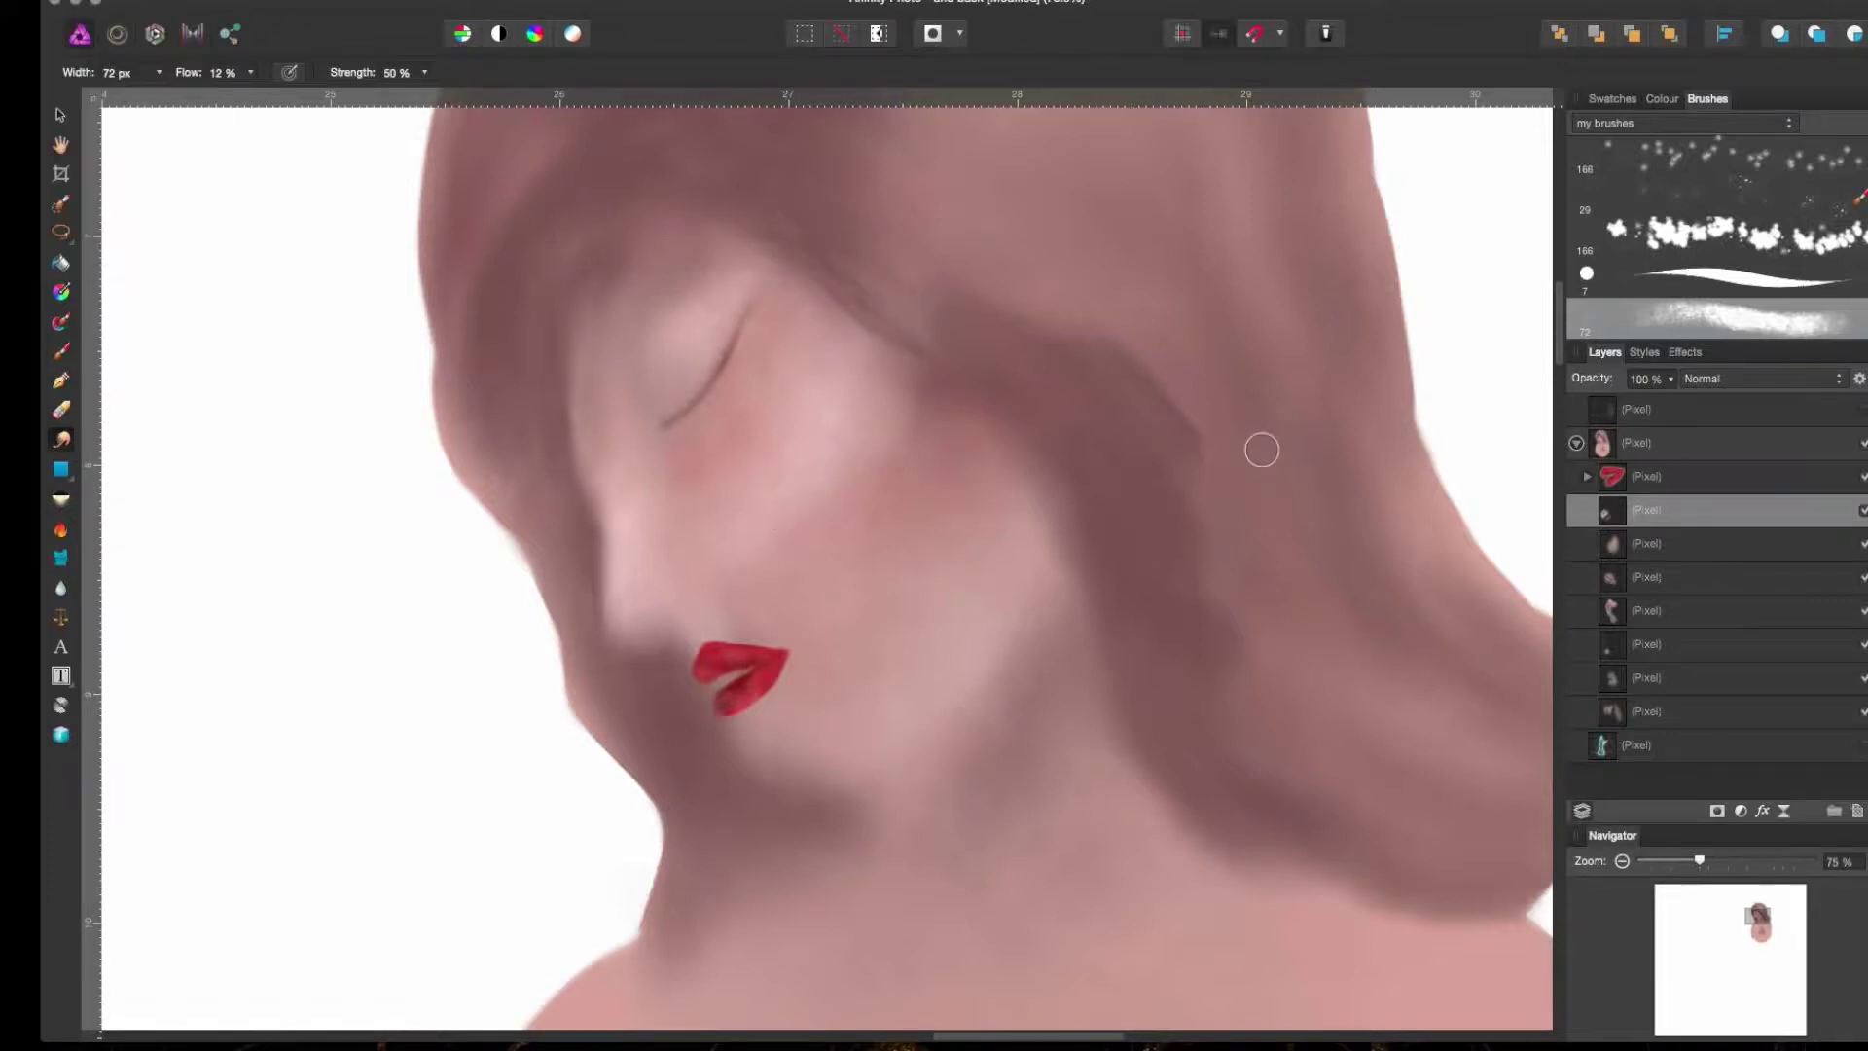
# - Paint mauve shadow strokes across the crown and sides of the hair on a new layer with the 72 px brush
pyautogui.hotkey('alt', '[')
pyautogui.hotkey('alt', '[')
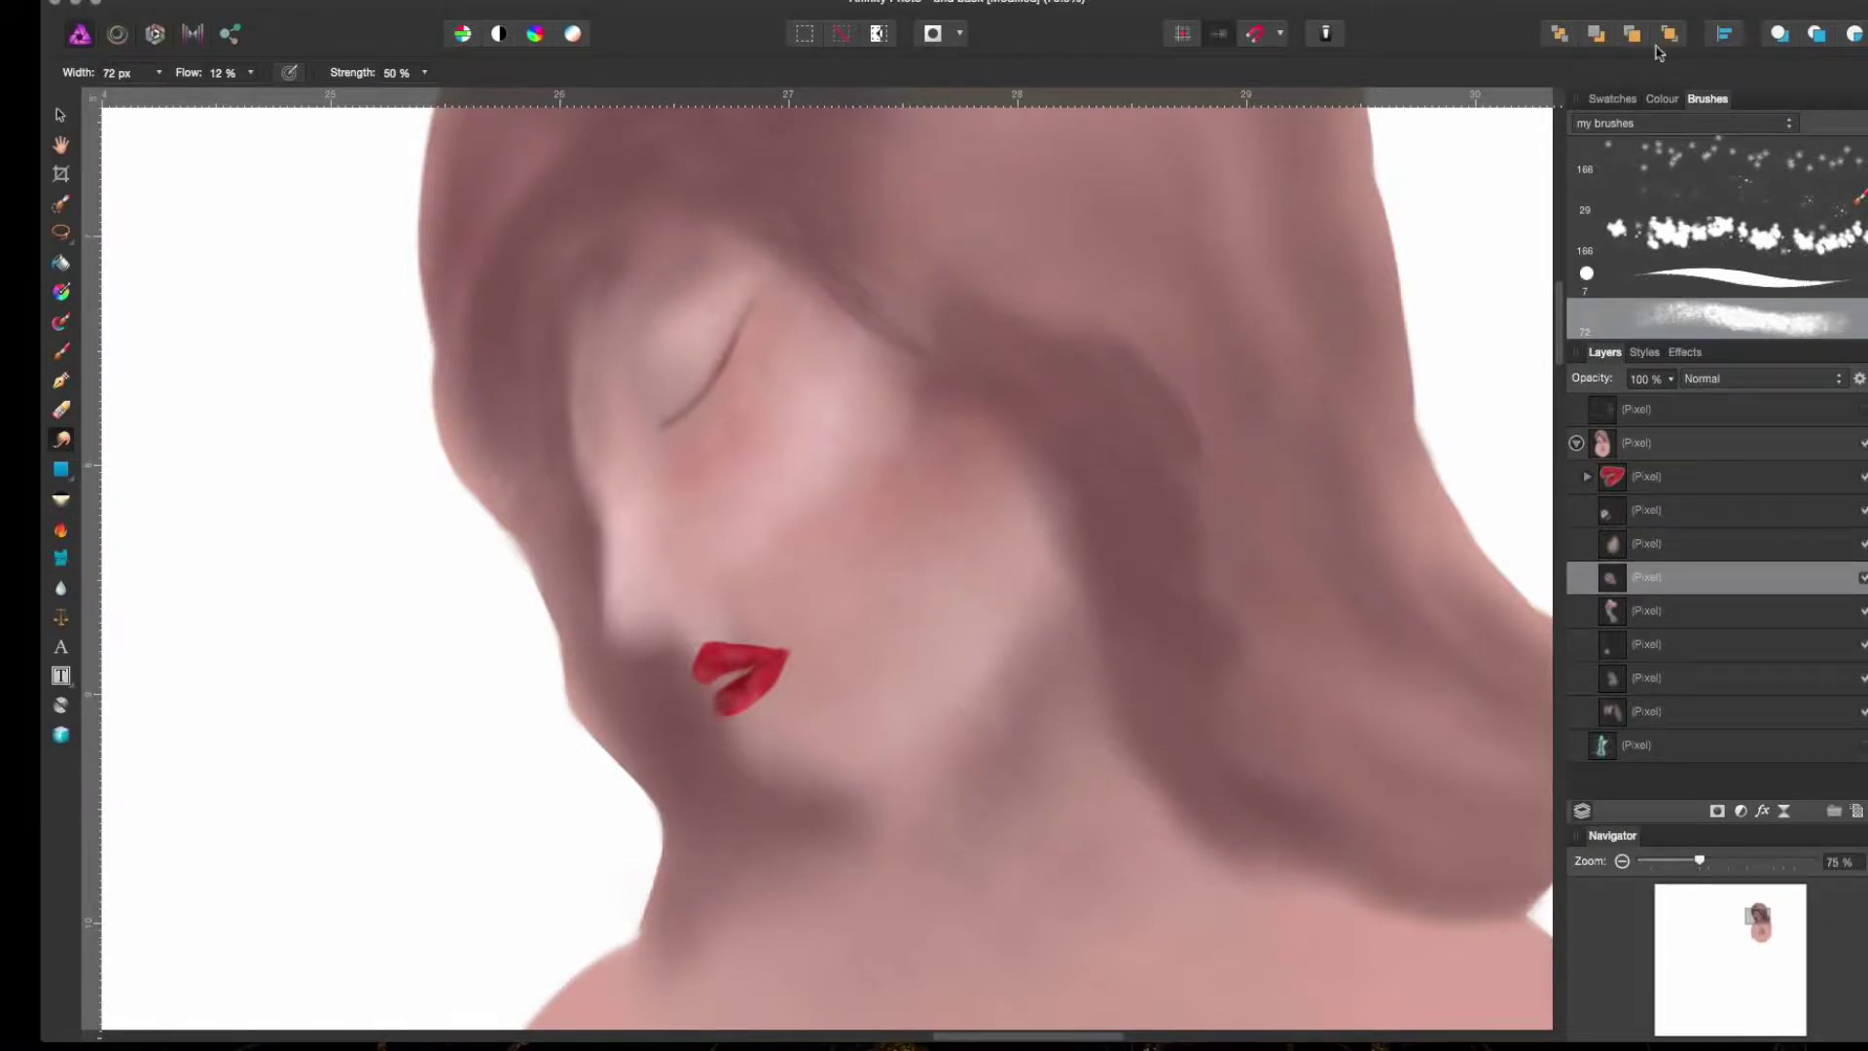
pyautogui.press('b')
pyautogui.hotkey('alt', ']')
pyautogui.hotkey('alt', ']')
pyautogui.scroll(10, 468, 446)
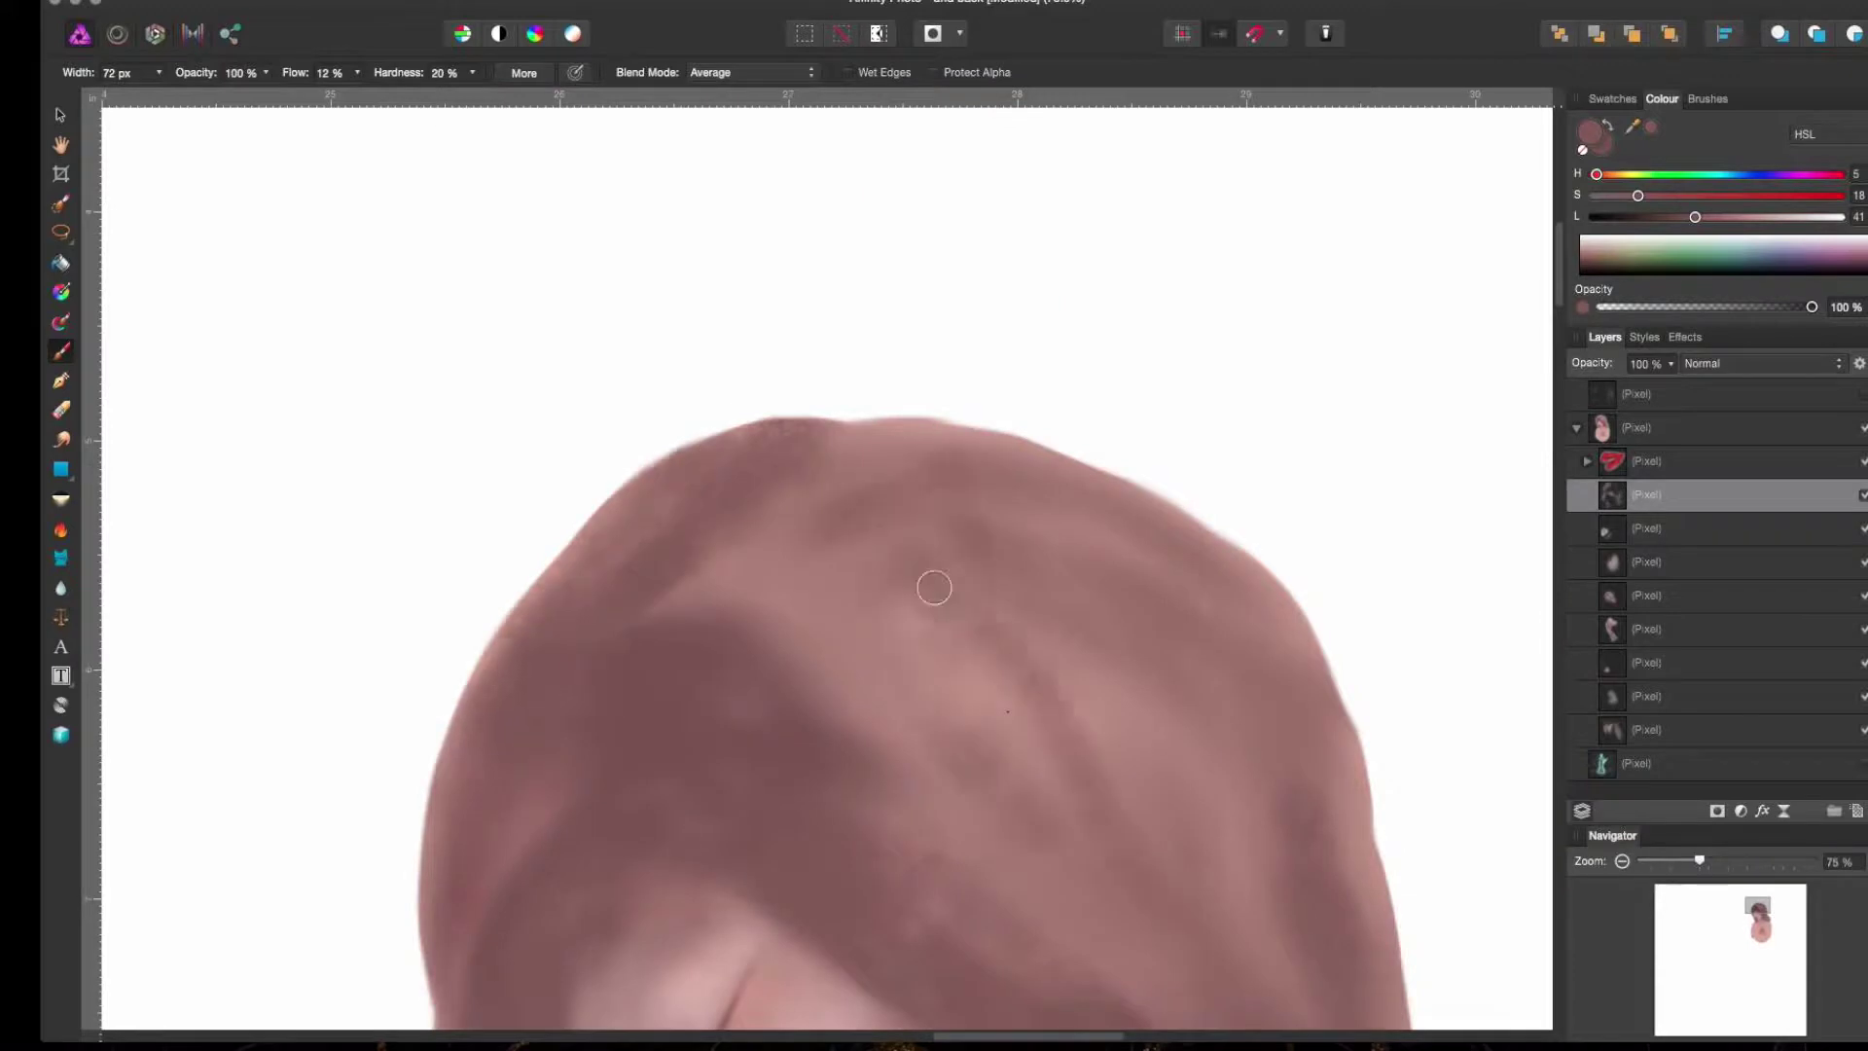
# - Paint mauve shadows under the jaw, down the neck and on the shoulder on a new layer, and blend them with a 220 px smudge brush
pyautogui.scroll(-5, 1293, 359)
pyautogui.scroll(-5, 668, 779)
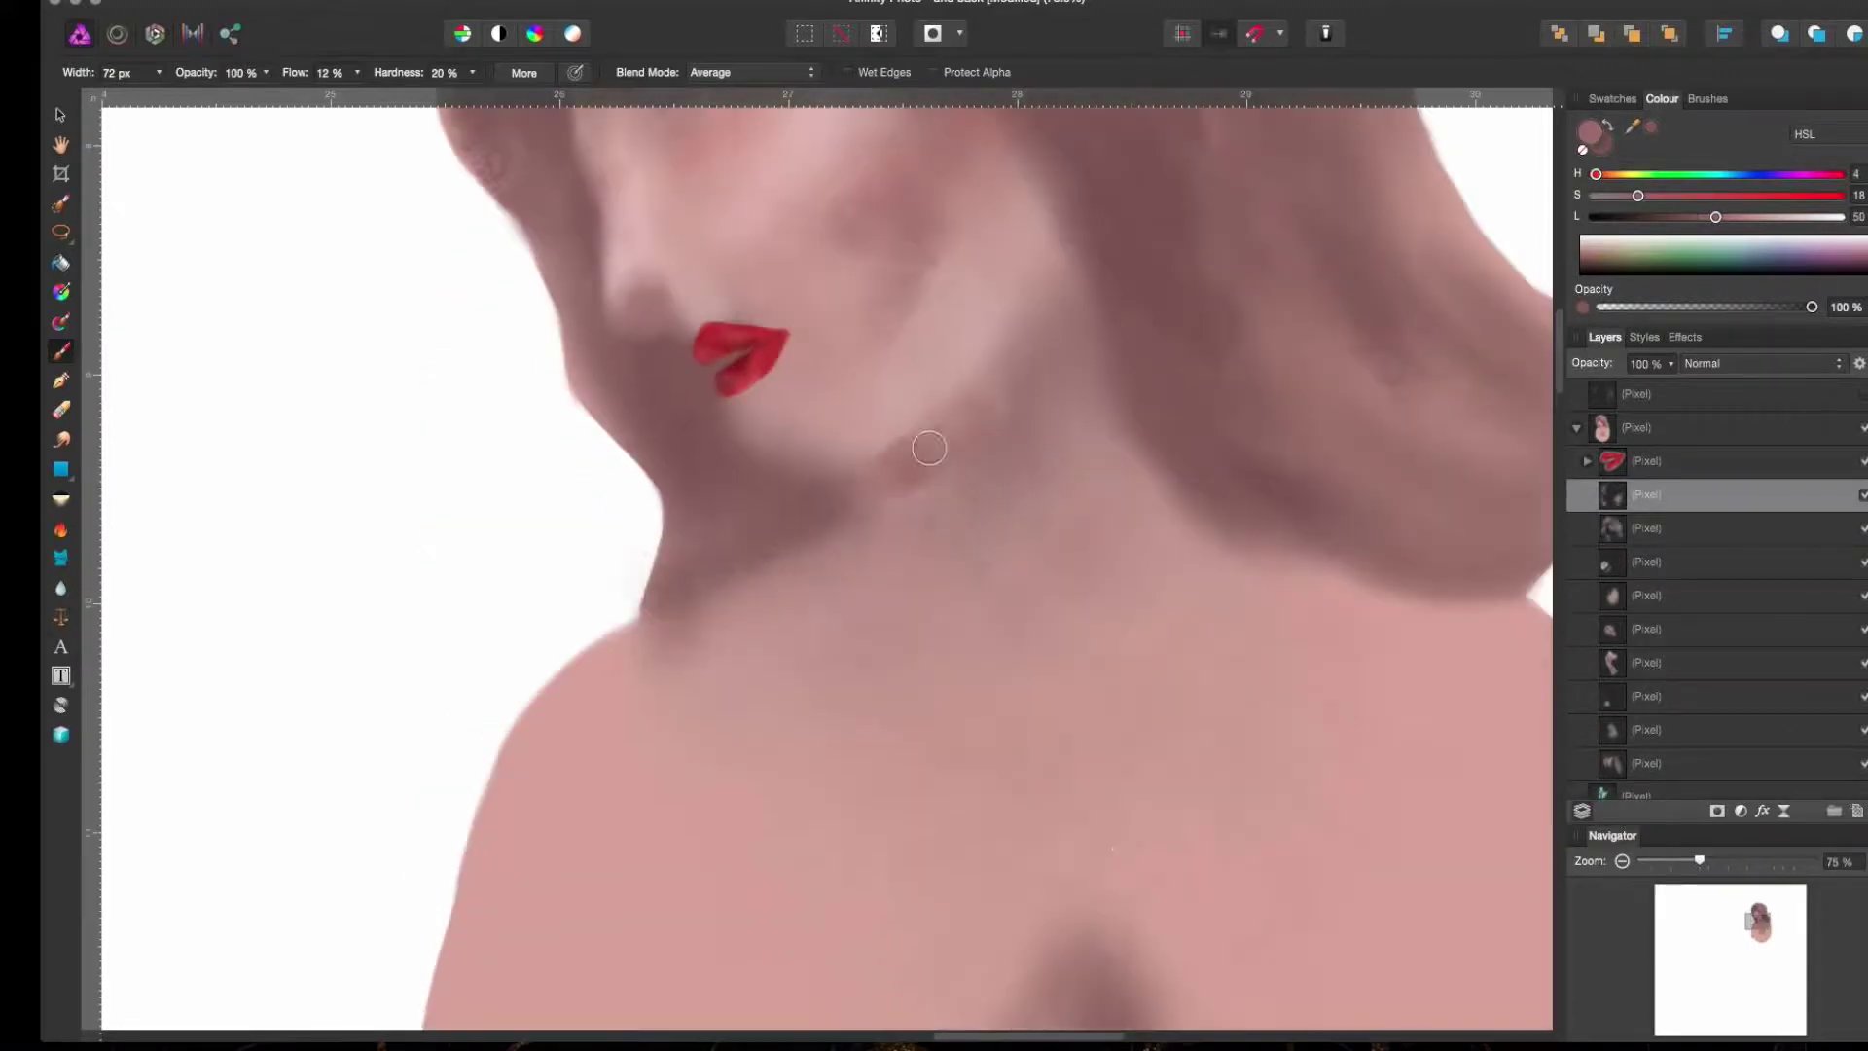
pyautogui.press('s')
pyautogui.press(']')
pyautogui.press(']')
pyautogui.press(']')
pyautogui.press(']')
pyautogui.press(']')
pyautogui.press(']')
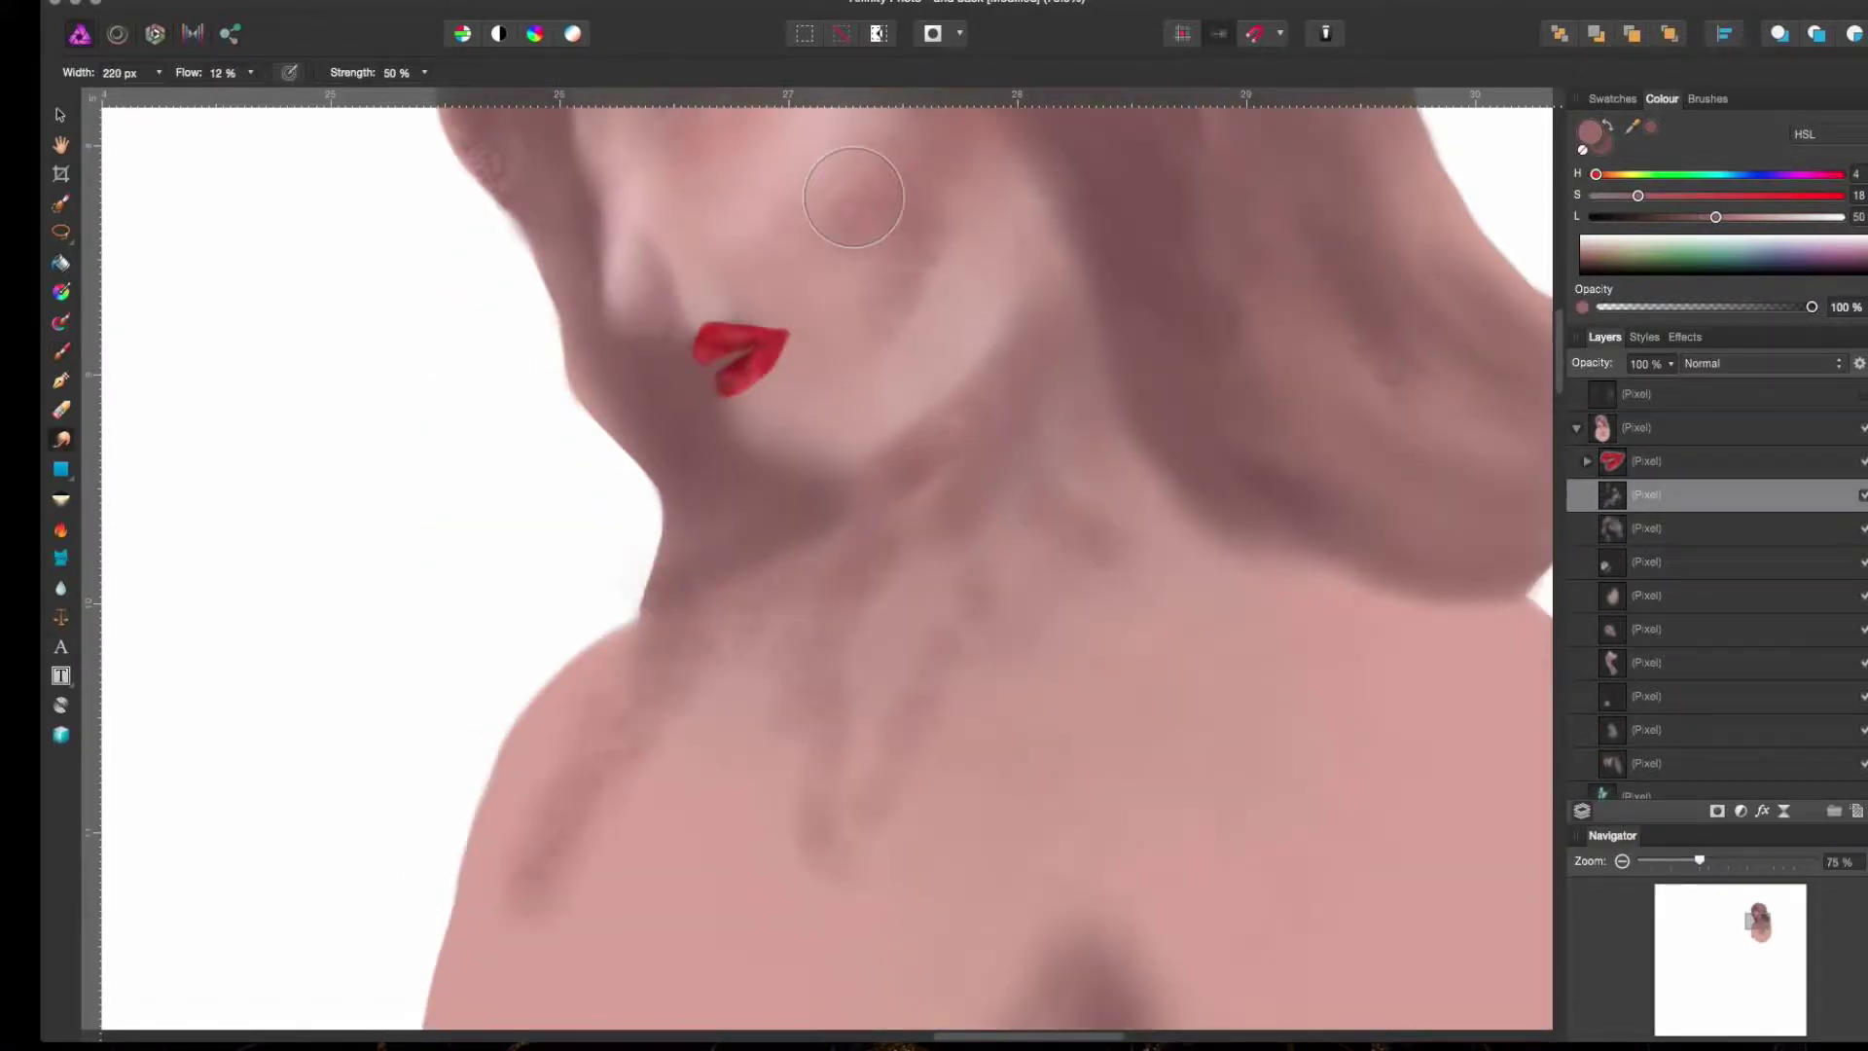
pyautogui.scroll(3, 664, 269)
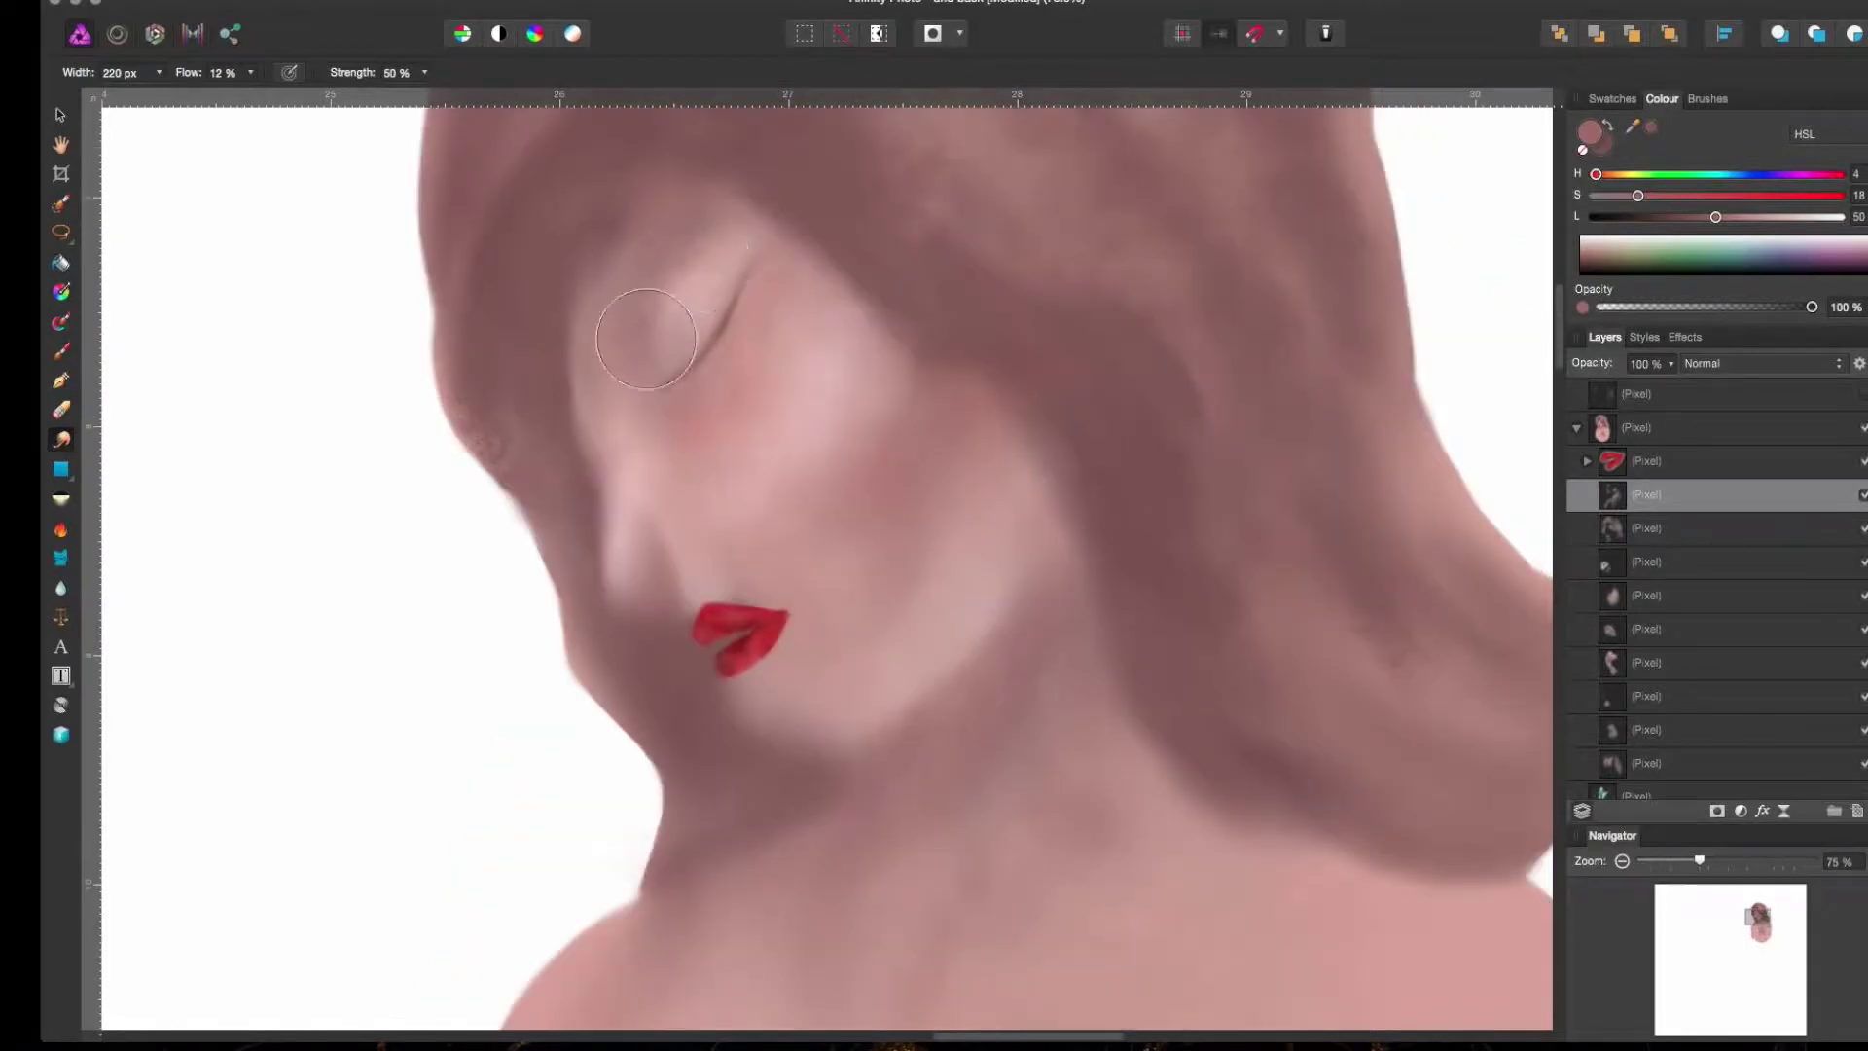
# - Blend the remaining hair and neck shadow strokes on their layers with the 220 px smudge brush and save the document
pyautogui.click(1775, 537)
pyautogui.press('super+minus')
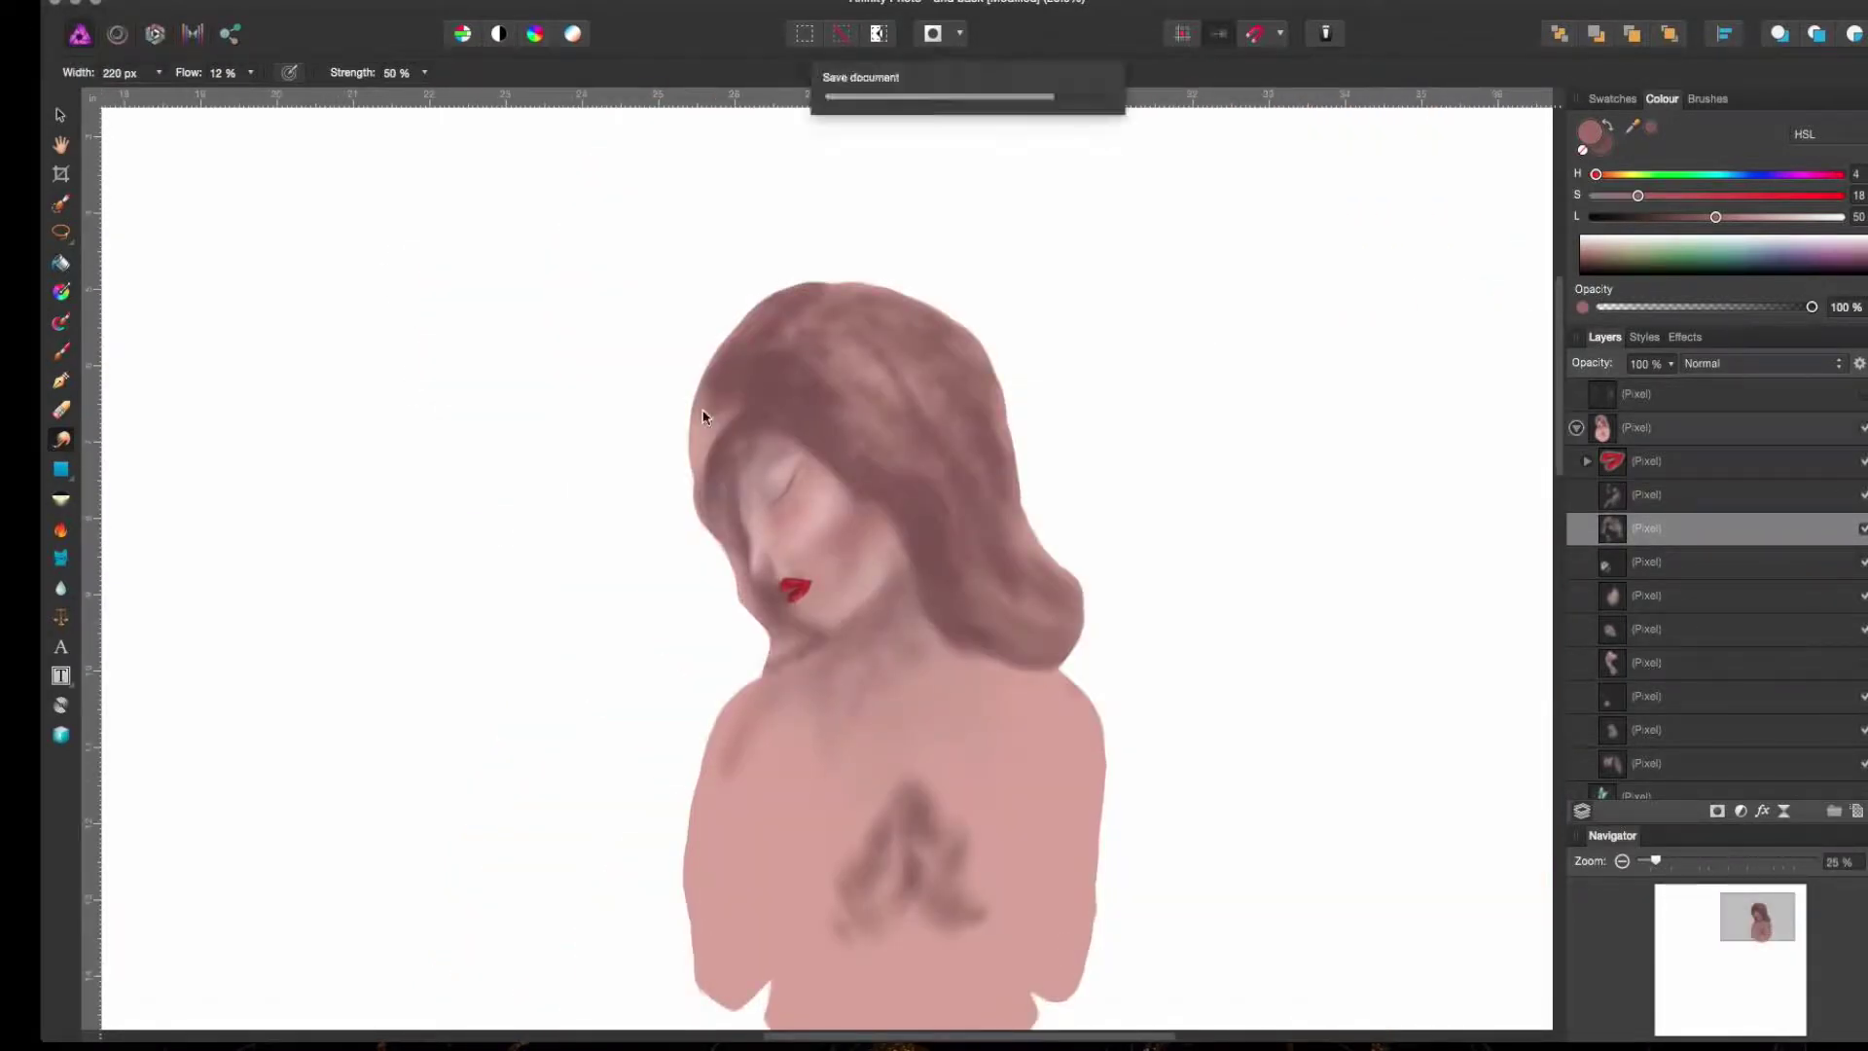
pyautogui.hotkey('alt', ']')
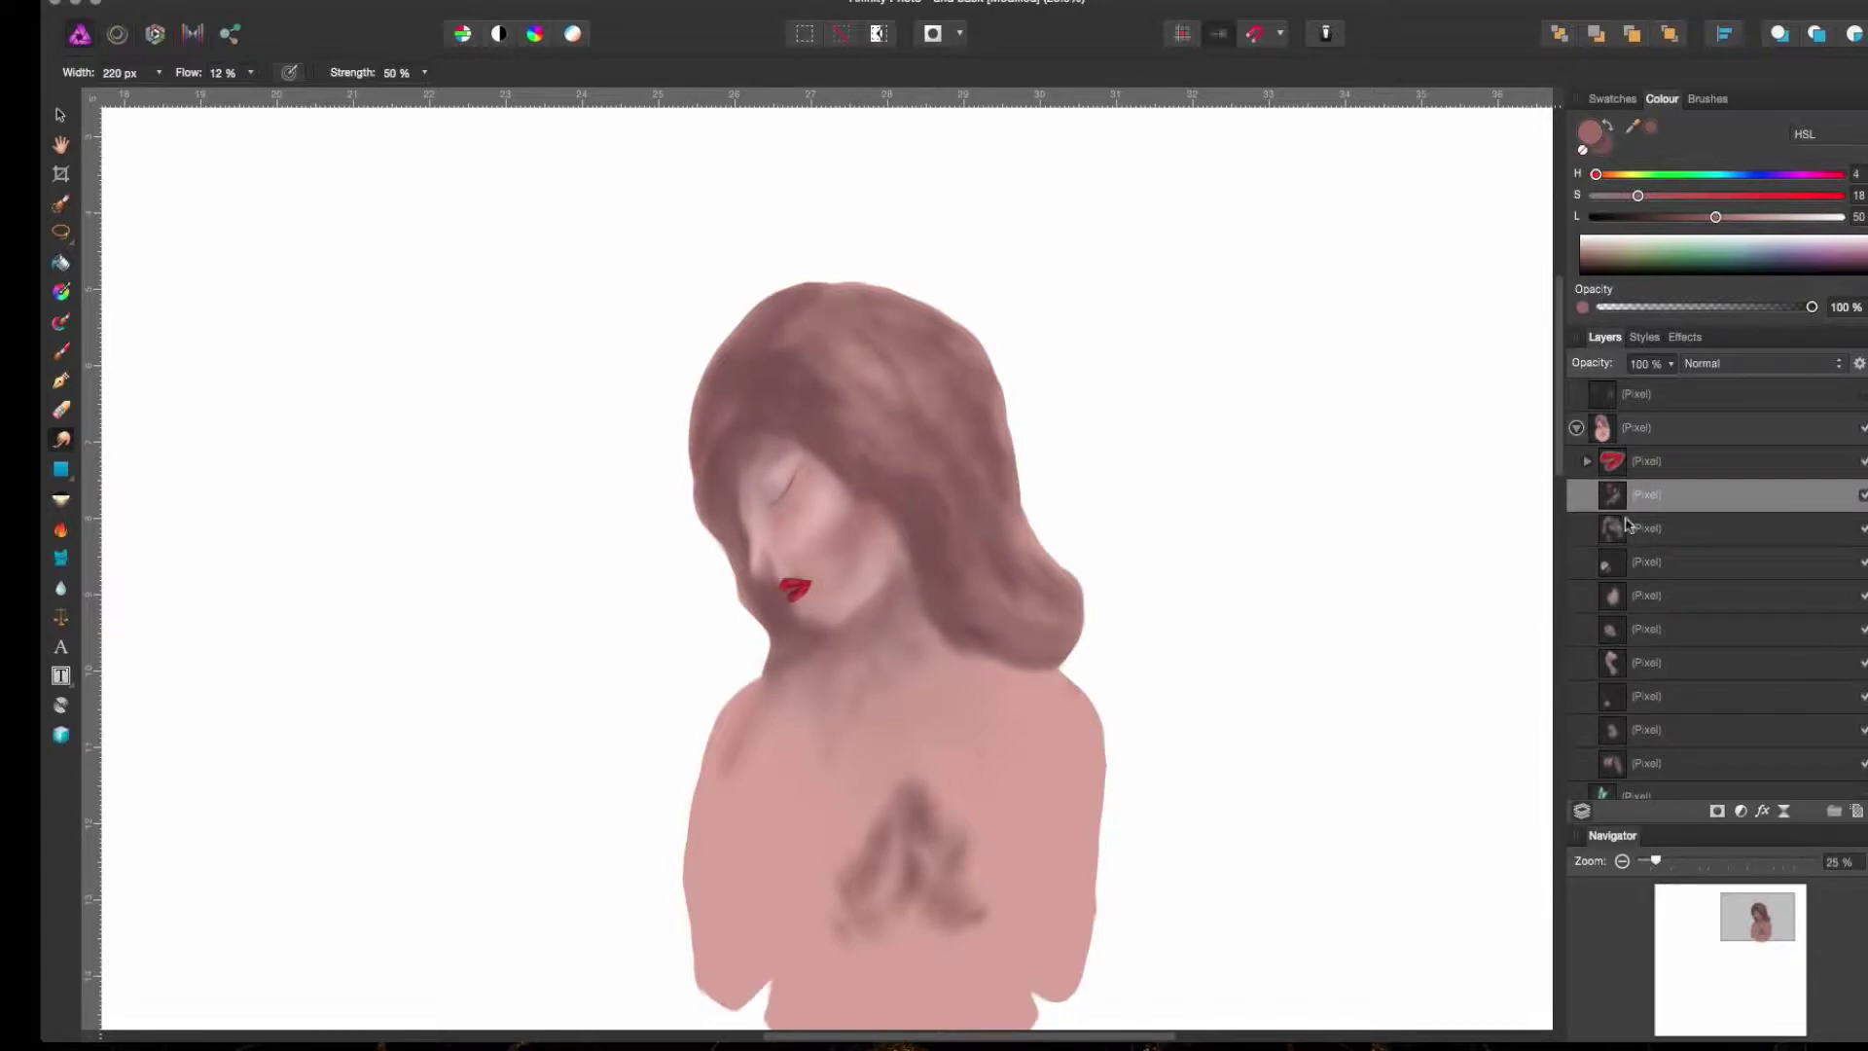
pyautogui.hotkey('alt', '[')
pyautogui.click(244, 1017)
pyautogui.click(1494, 320)
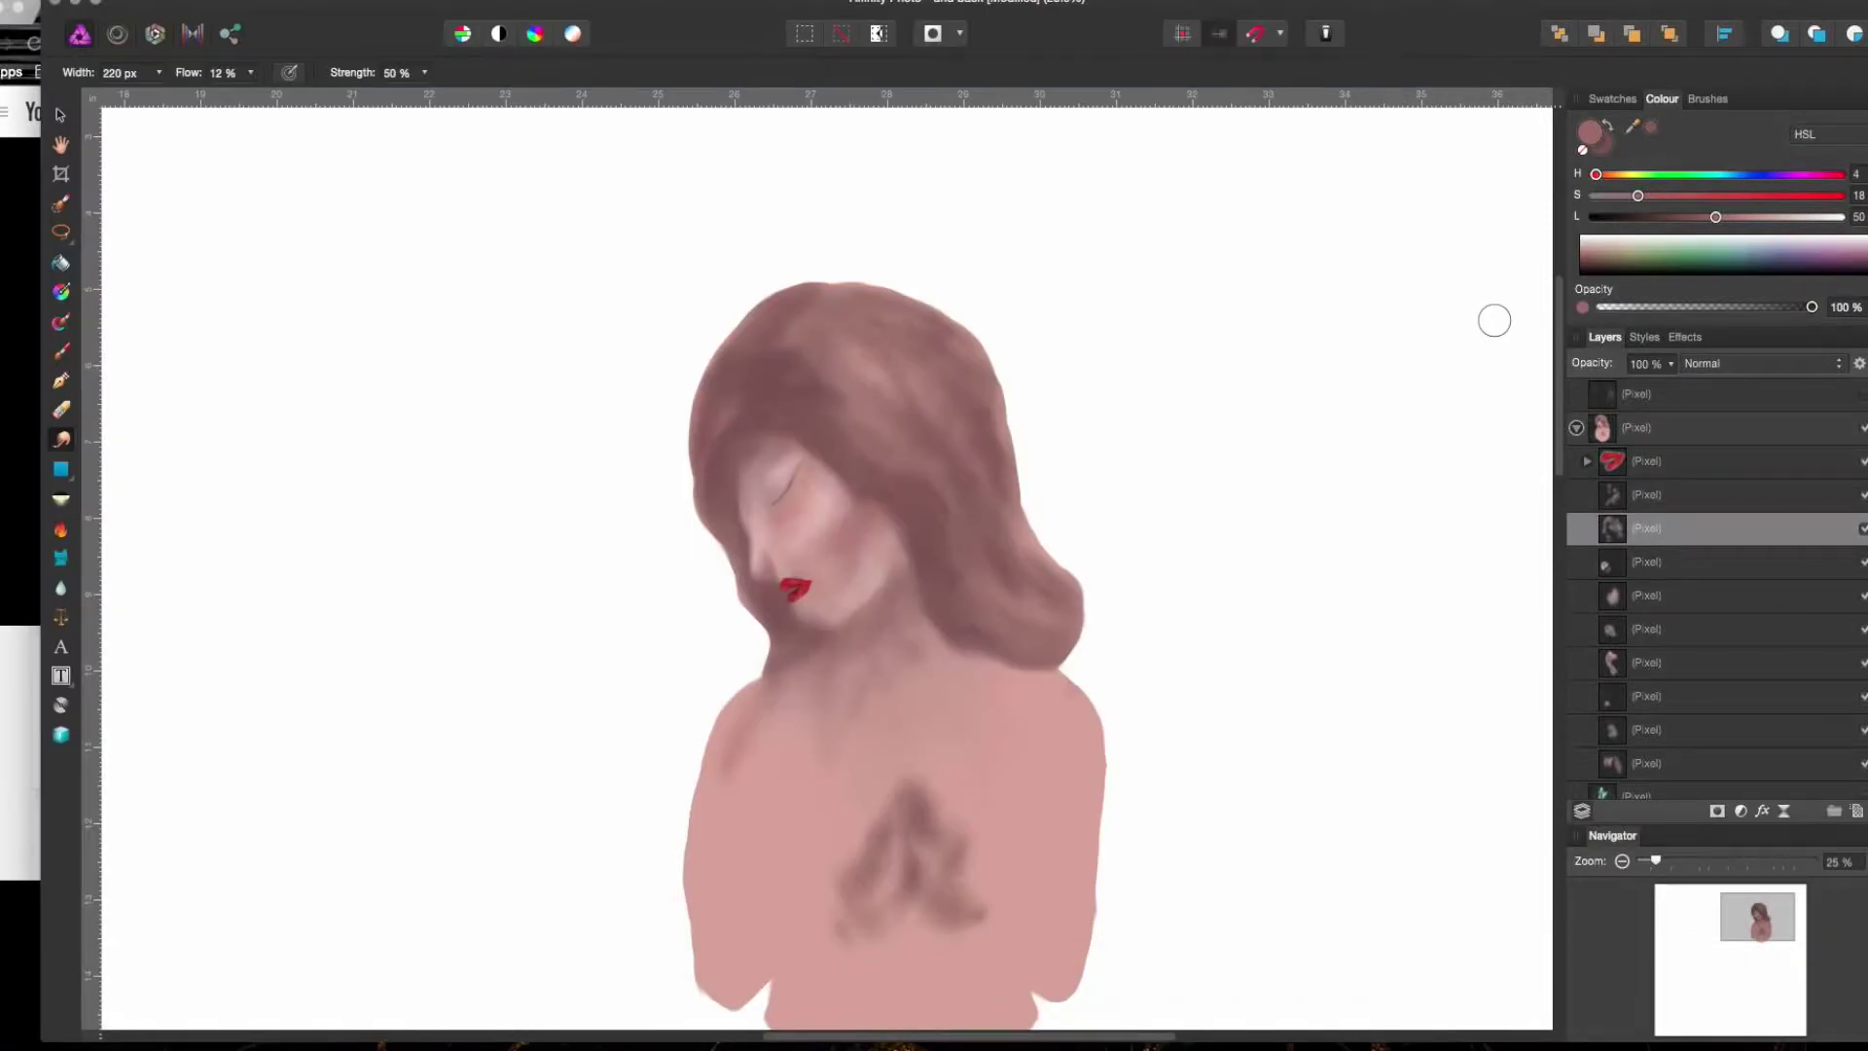
pyautogui.hotkey('alt', ']')
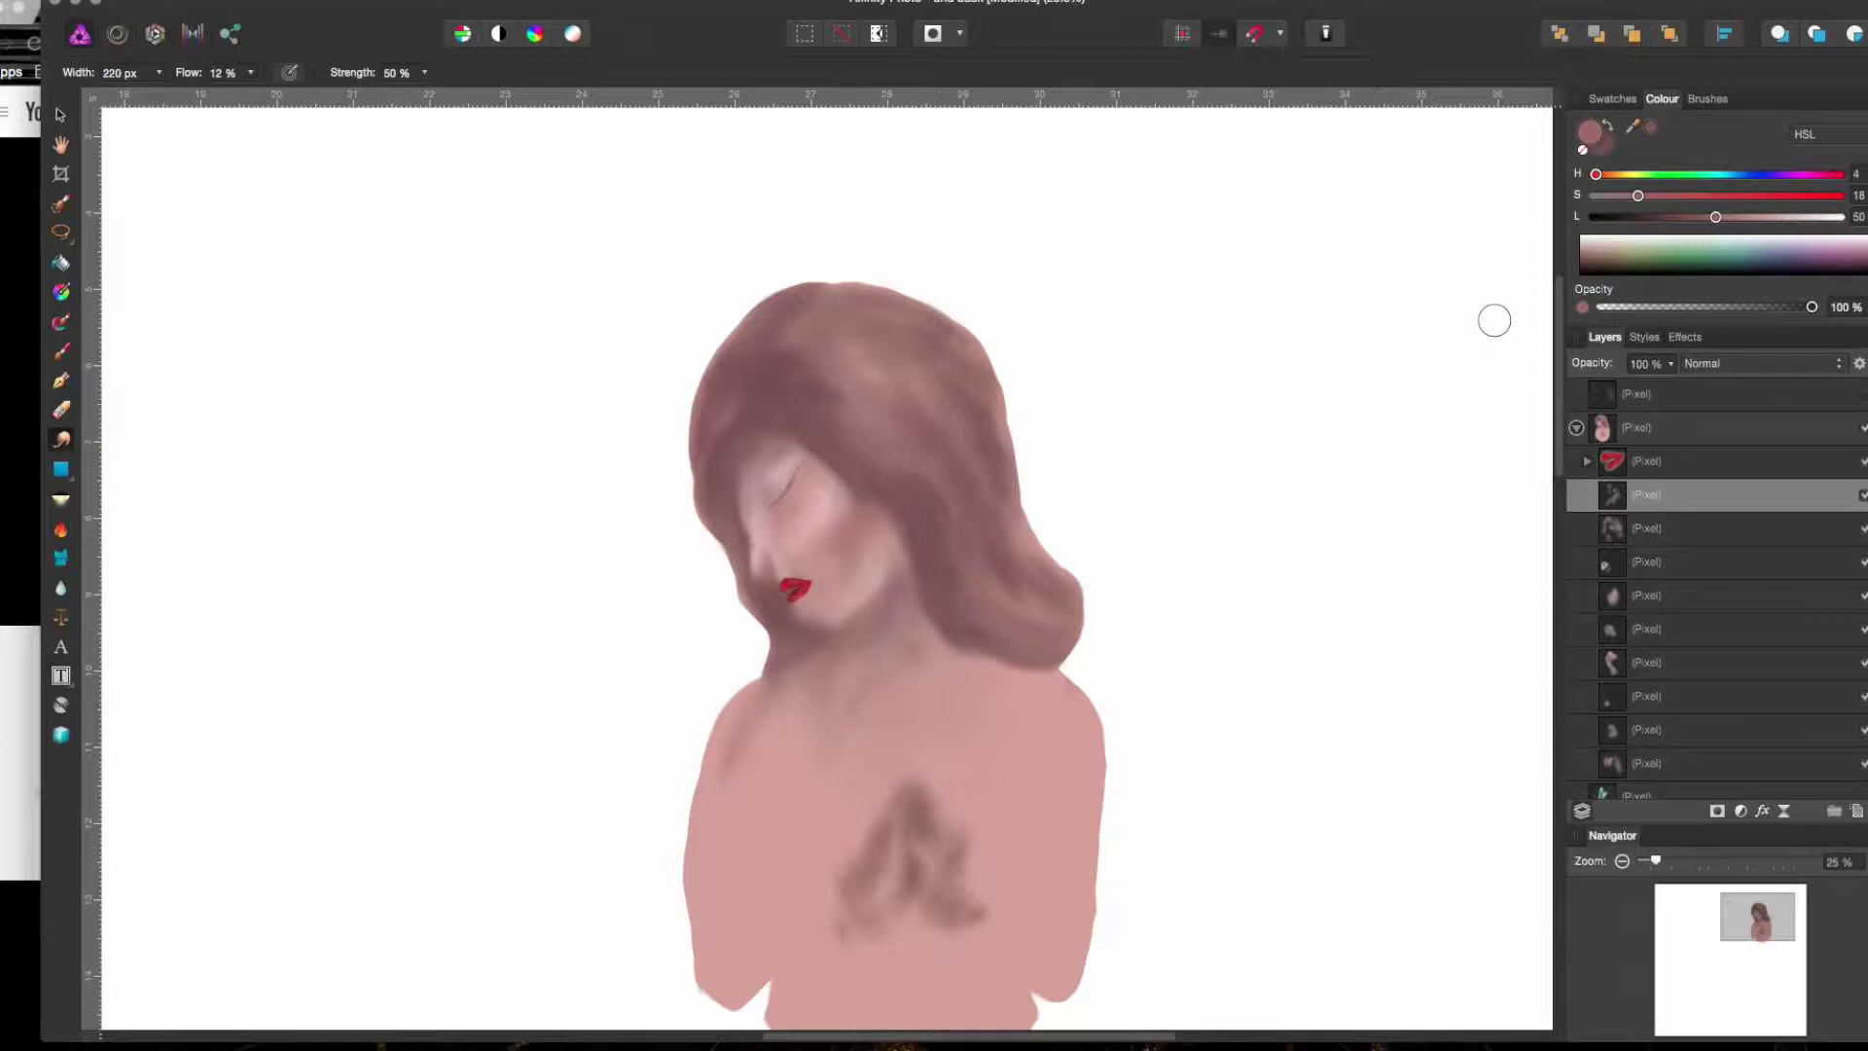
pyautogui.hotkey('alt', '[')
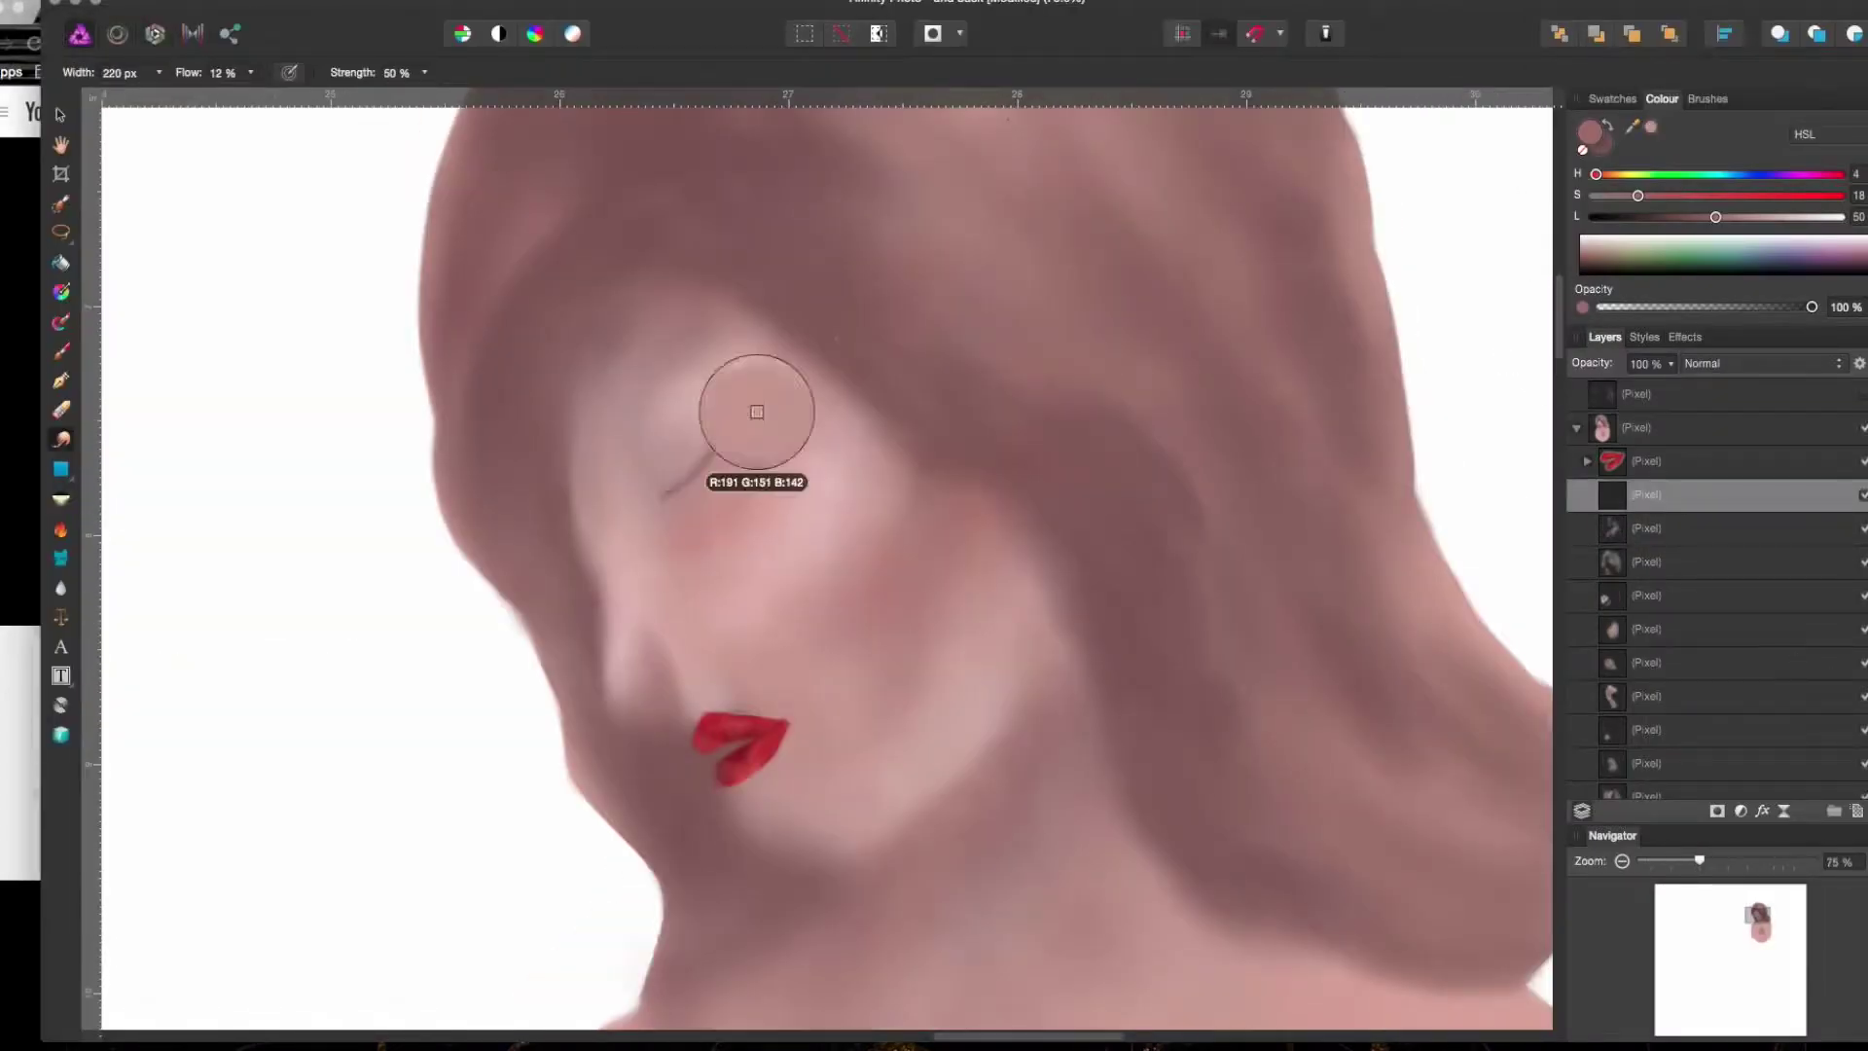
# - Paint the closed eye's dark lash line on the new layer and soften it with a 32 px smudge brush at 59% layer opacity
pyautogui.press('b')
pyautogui.press('super+equal')
pyautogui.moveTo(657, 246); pyautogui.dragTo(681, 175)
pyautogui.press('super+z')
pyautogui.moveTo(656, 246); pyautogui.dragTo(698, 158)
pyautogui.press('r')
pyautogui.press('super+minus')
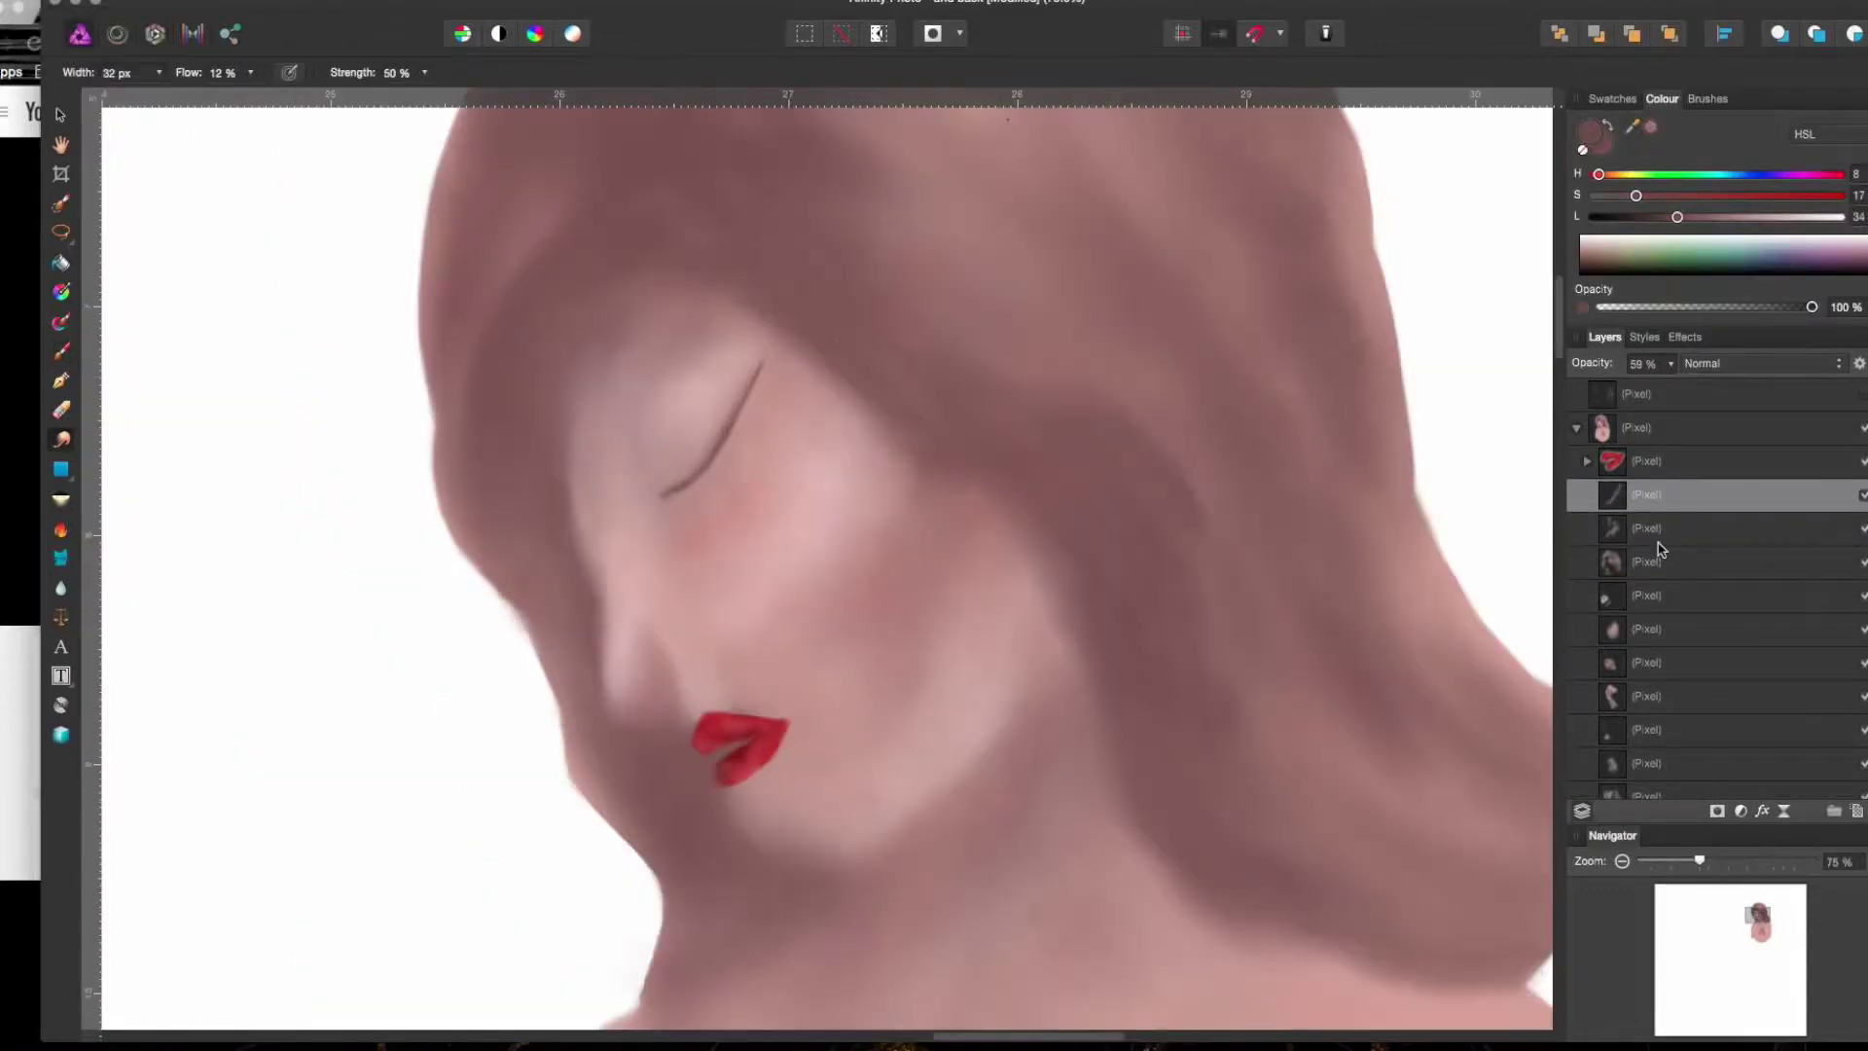
# - Paint light pink highlights around the tip of the nose on a new layer and blend them with the 32 px smudge brush
pyautogui.press('super+equal')
pyautogui.press('b')
pyautogui.moveTo(525, 739)
pyautogui.mouseDown()
pyautogui.moveTo(411, 868)
pyautogui.moveTo(496, 778)
pyautogui.mouseUp()
pyautogui.press('r')
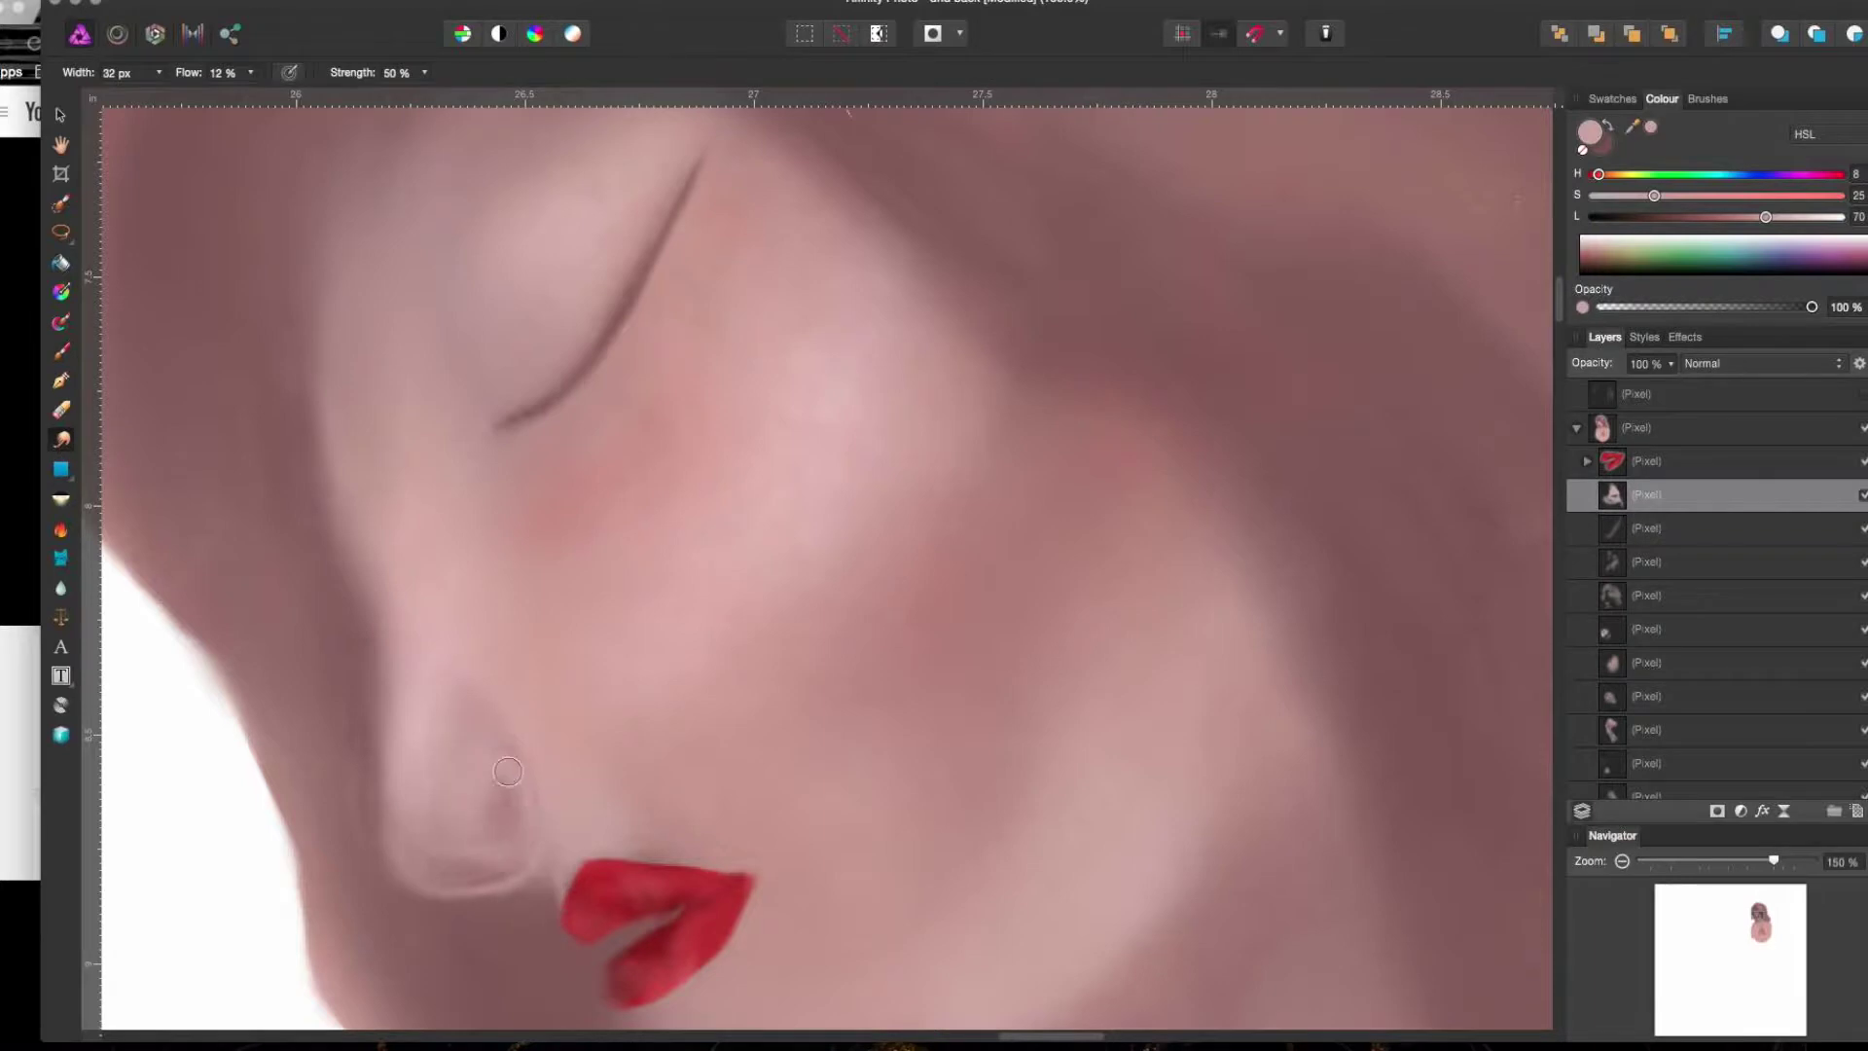
pyautogui.press('super+minus')
pyautogui.press('b')
pyautogui.press('r')
pyautogui.press('super+equal')
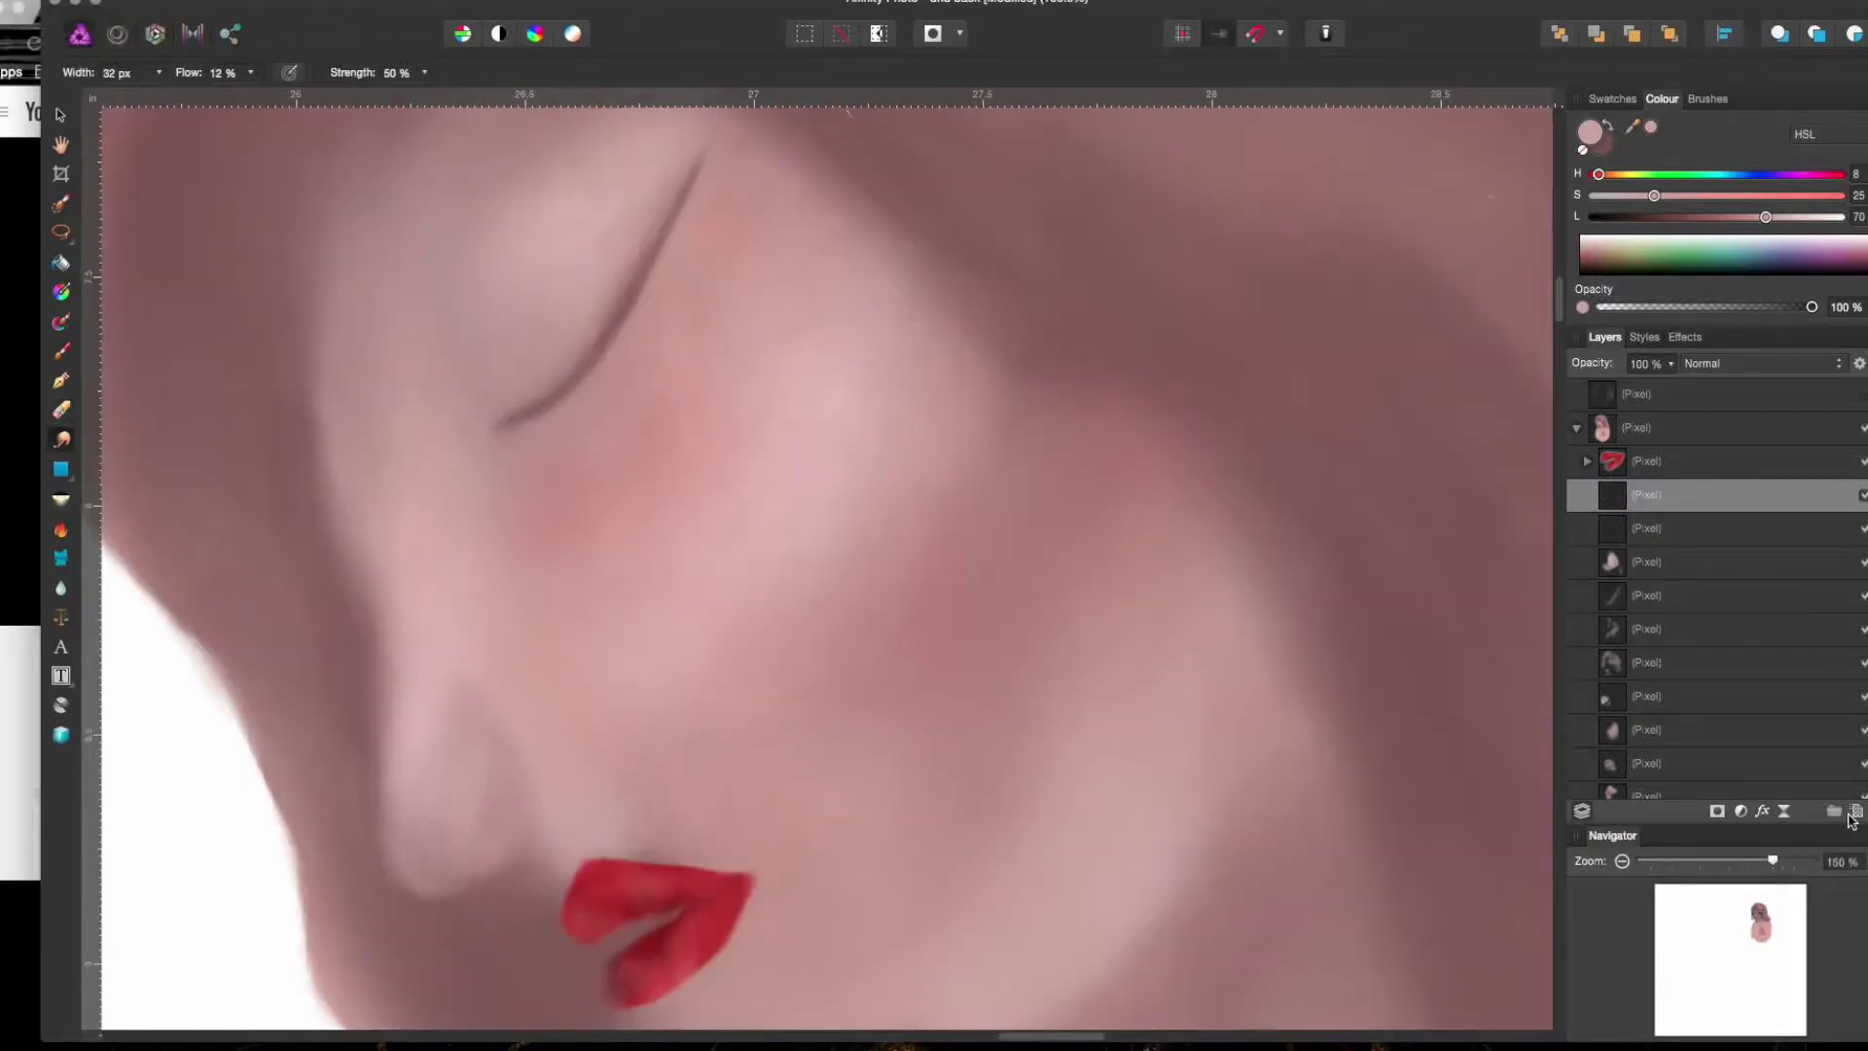
# - Paint the nostril and the shadow under the nose on a new layer and blend them with the 32 px smudge brush
pyautogui.press('b')
pyautogui.moveTo(457, 868); pyautogui.dragTo(506, 854)
pyautogui.press('r')
pyautogui.moveTo(516, 773)
pyautogui.mouseDown()
pyautogui.moveTo(525, 827)
pyautogui.moveTo(468, 867)
pyautogui.mouseUp()
pyautogui.press('super+minus')
pyautogui.press('b')
pyautogui.press('r')
pyautogui.scroll(3, 535, 389)
pyautogui.press('b')
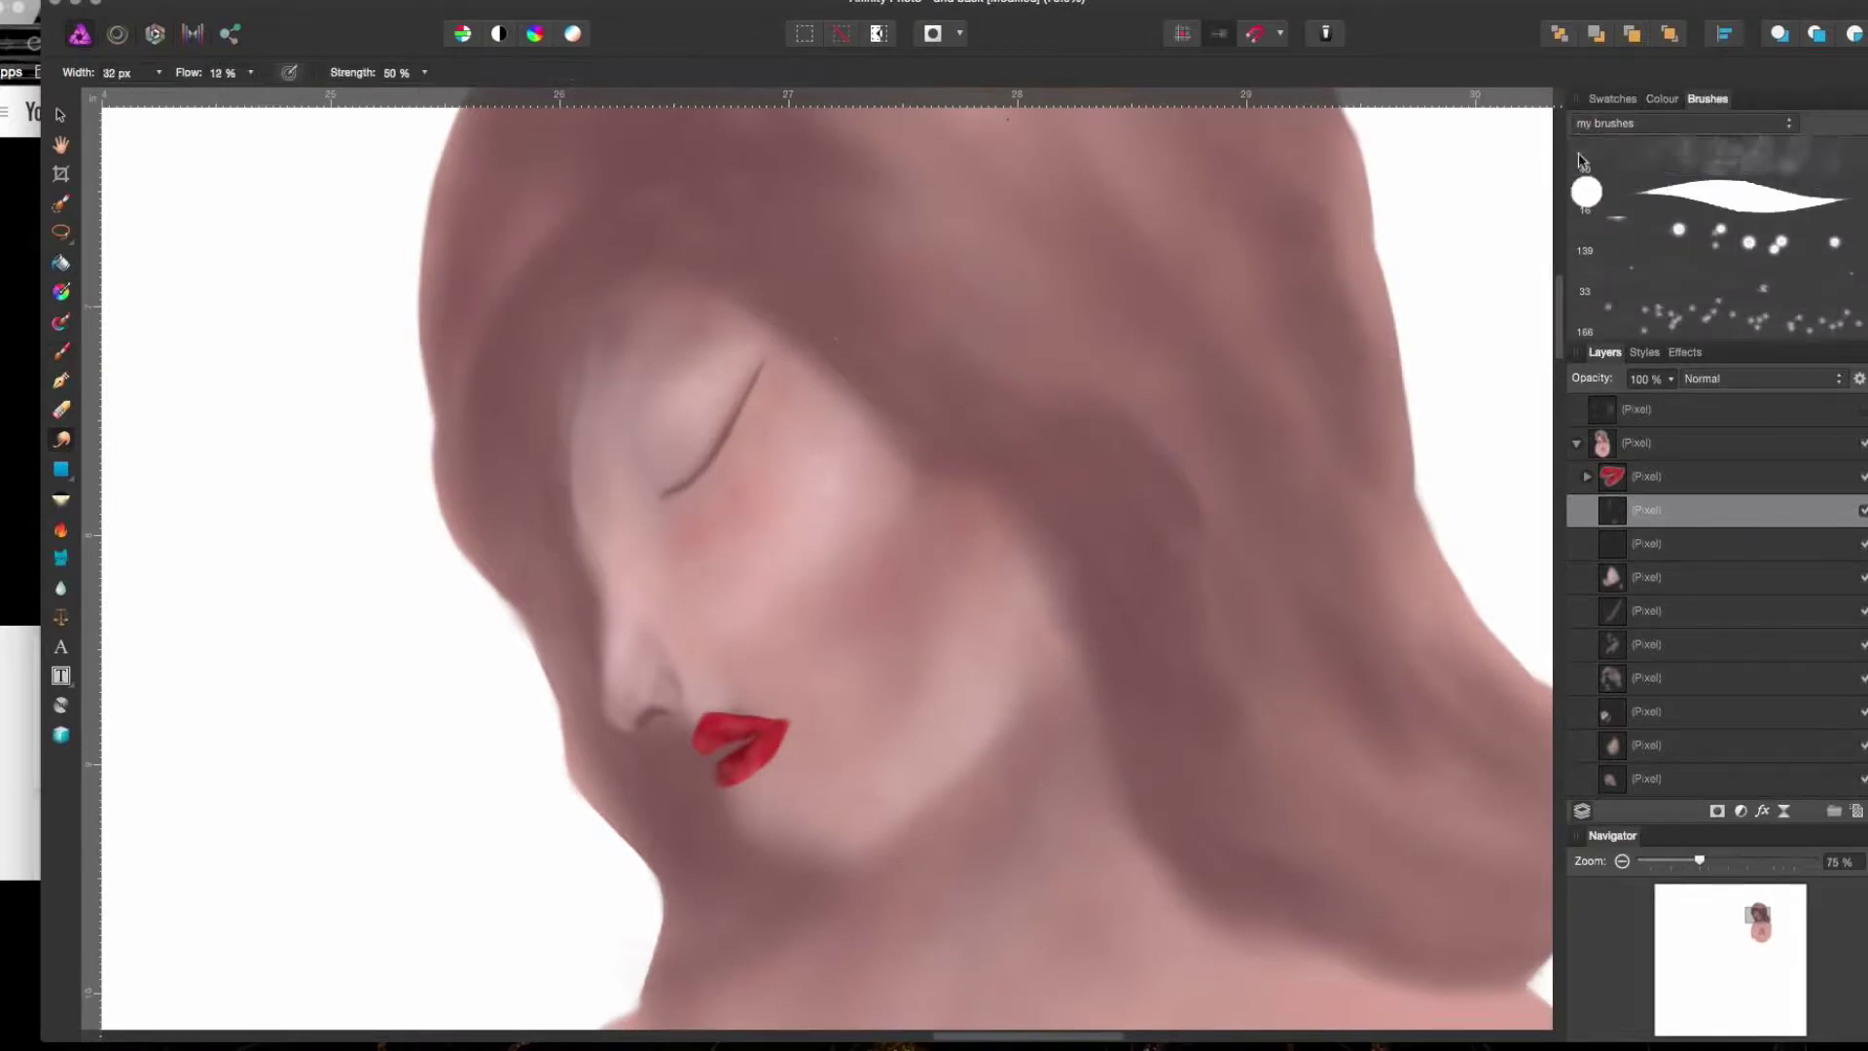
# - Paint mauve shadow strokes on the neck and collarbones with a 40 px brush, and pale pink highlights across the chest on a new layer
pyautogui.scroll(-5, 912, 909)
pyautogui.moveTo(838, 749); pyautogui.dragTo(1362, 740)
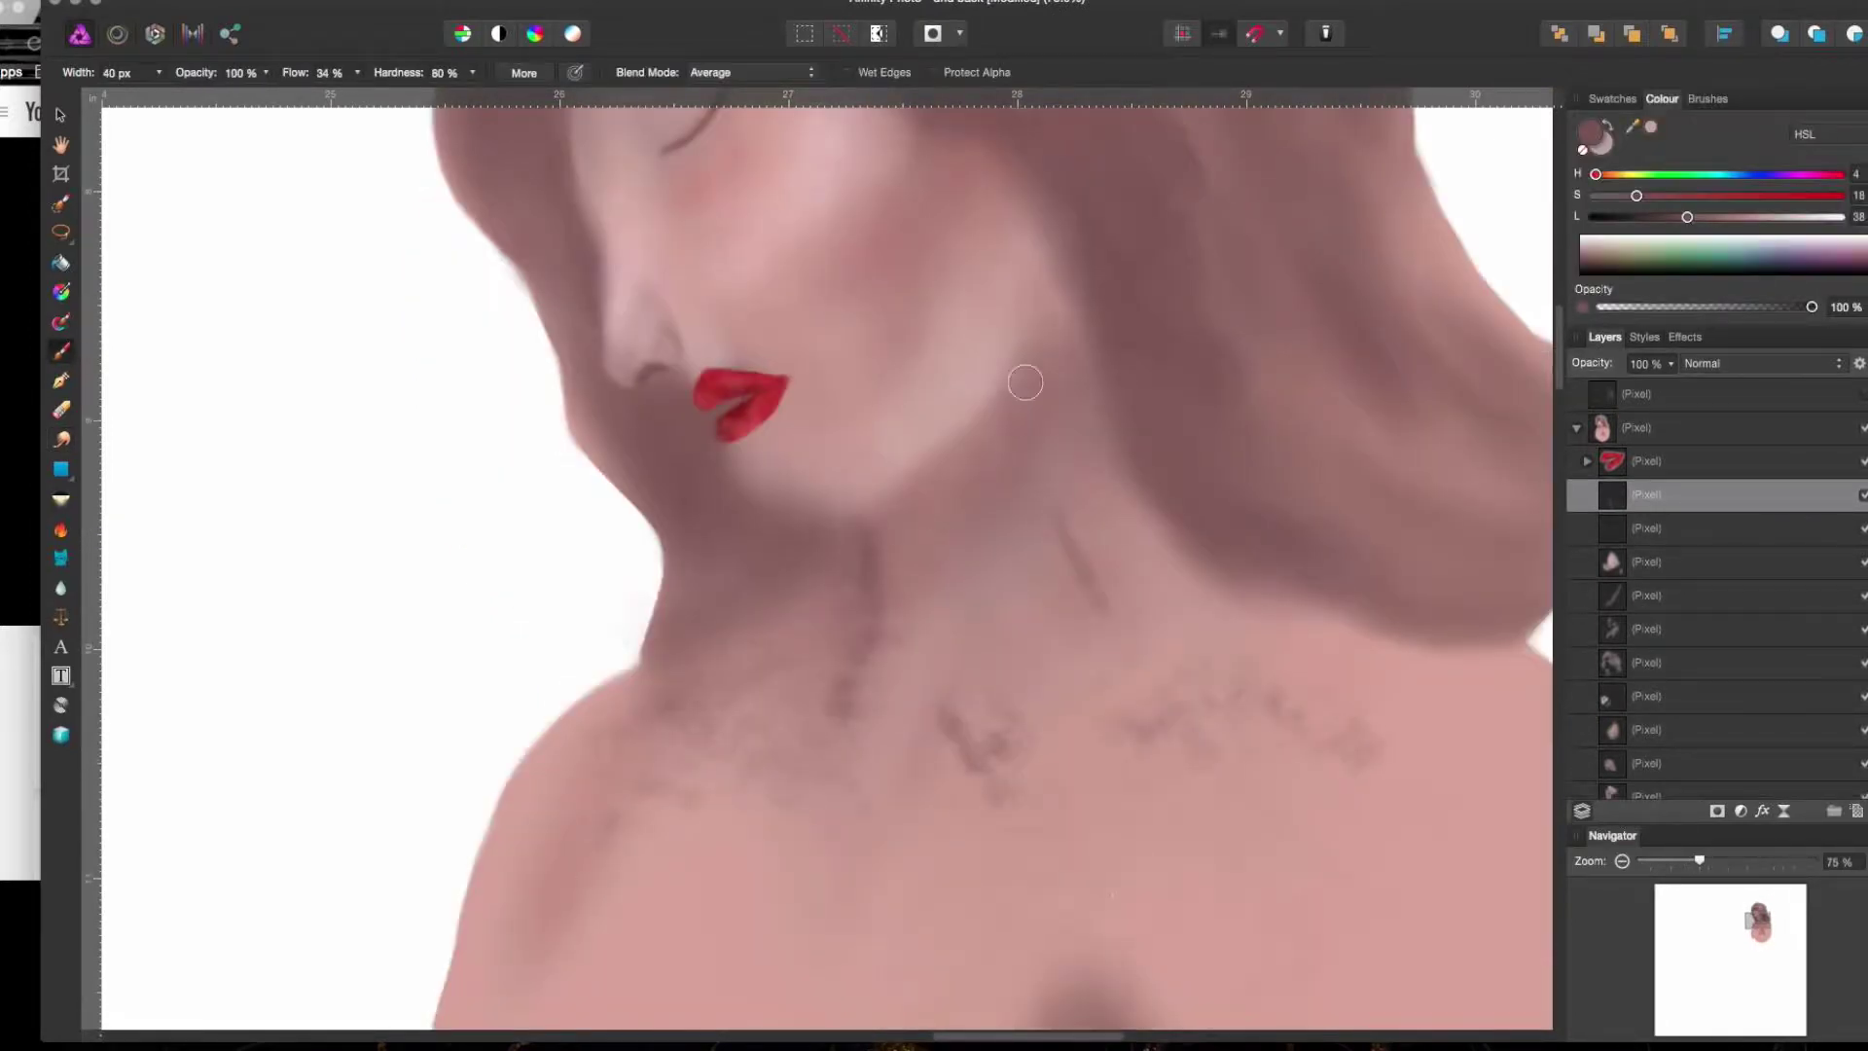
pyautogui.click(1612, 98)
pyautogui.click(1638, 230)
pyautogui.moveTo(681, 700)
pyautogui.mouseDown()
pyautogui.moveTo(1216, 759)
pyautogui.moveTo(969, 891)
pyautogui.mouseUp()
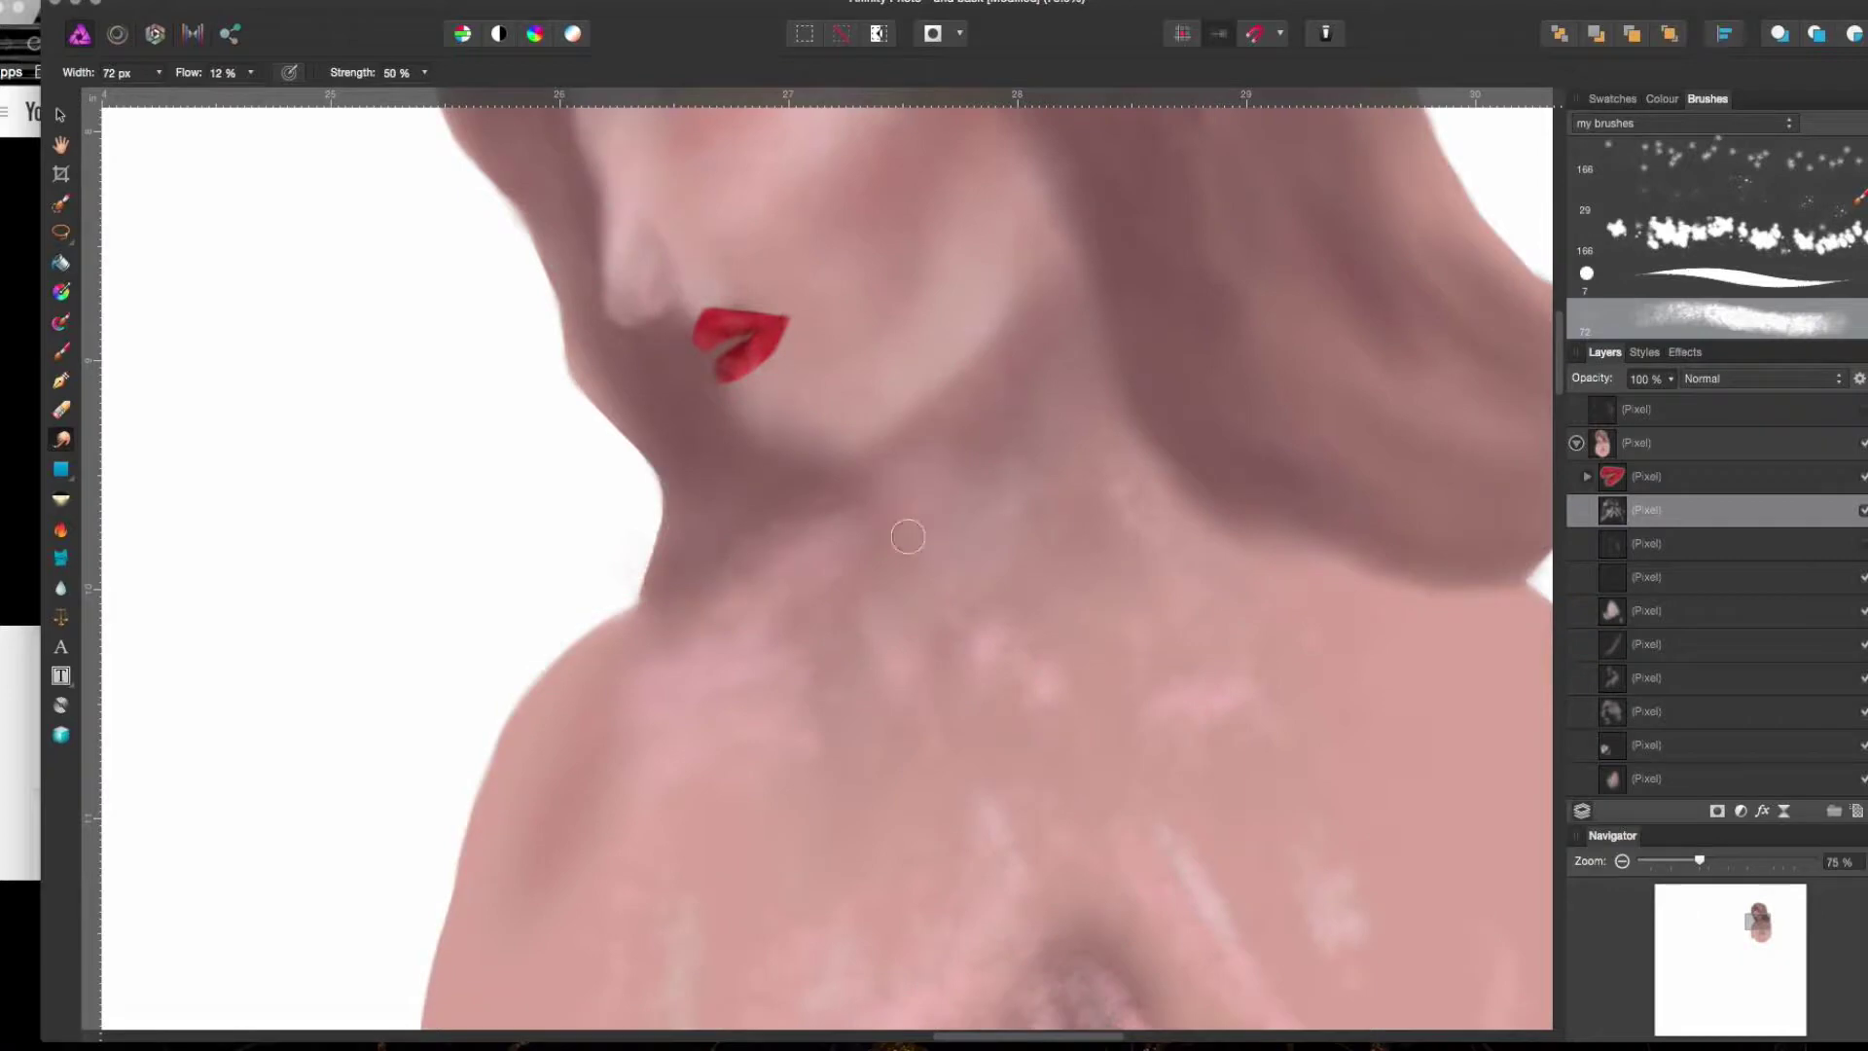
# - Blend the neck and chest highlights with a 300 px smudge brush and save the document
pyautogui.press(']')
pyautogui.press(']')
pyautogui.press(']')
pyautogui.press(']')
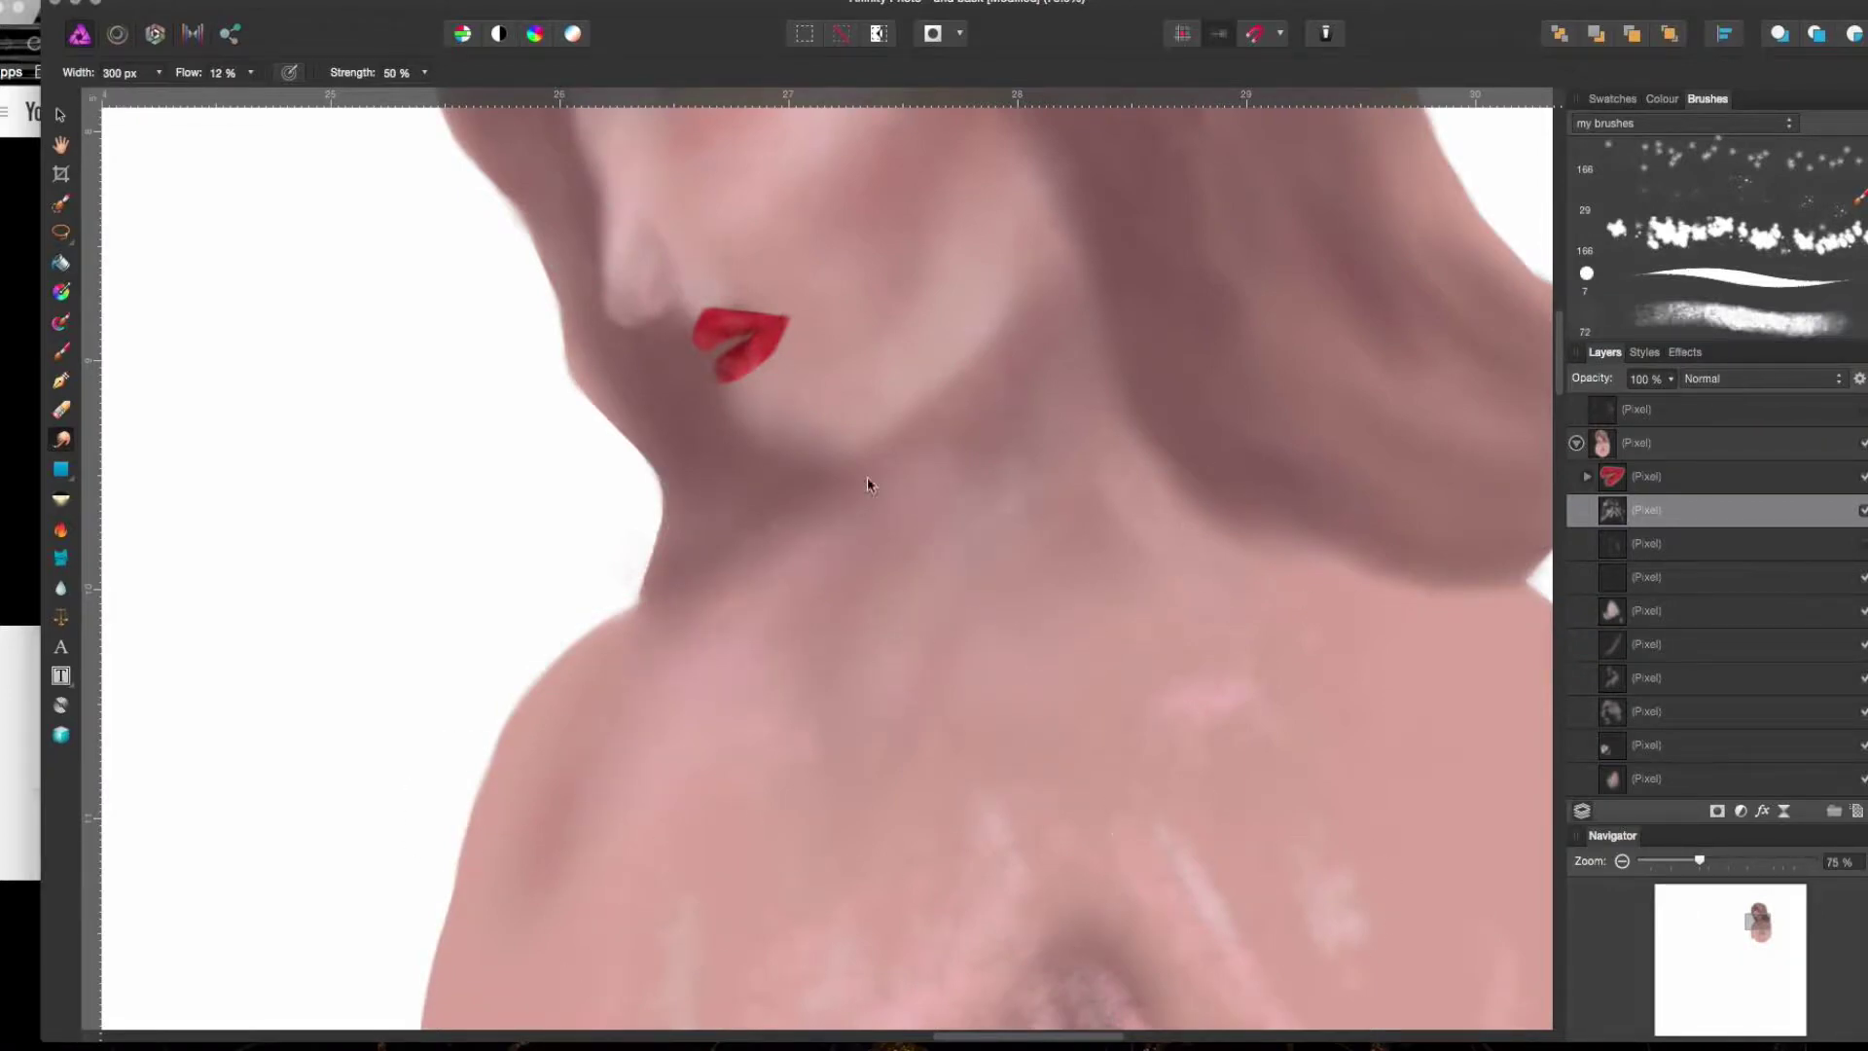
pyautogui.click(1654, 711)
pyautogui.click(1654, 475)
pyautogui.click(1654, 510)
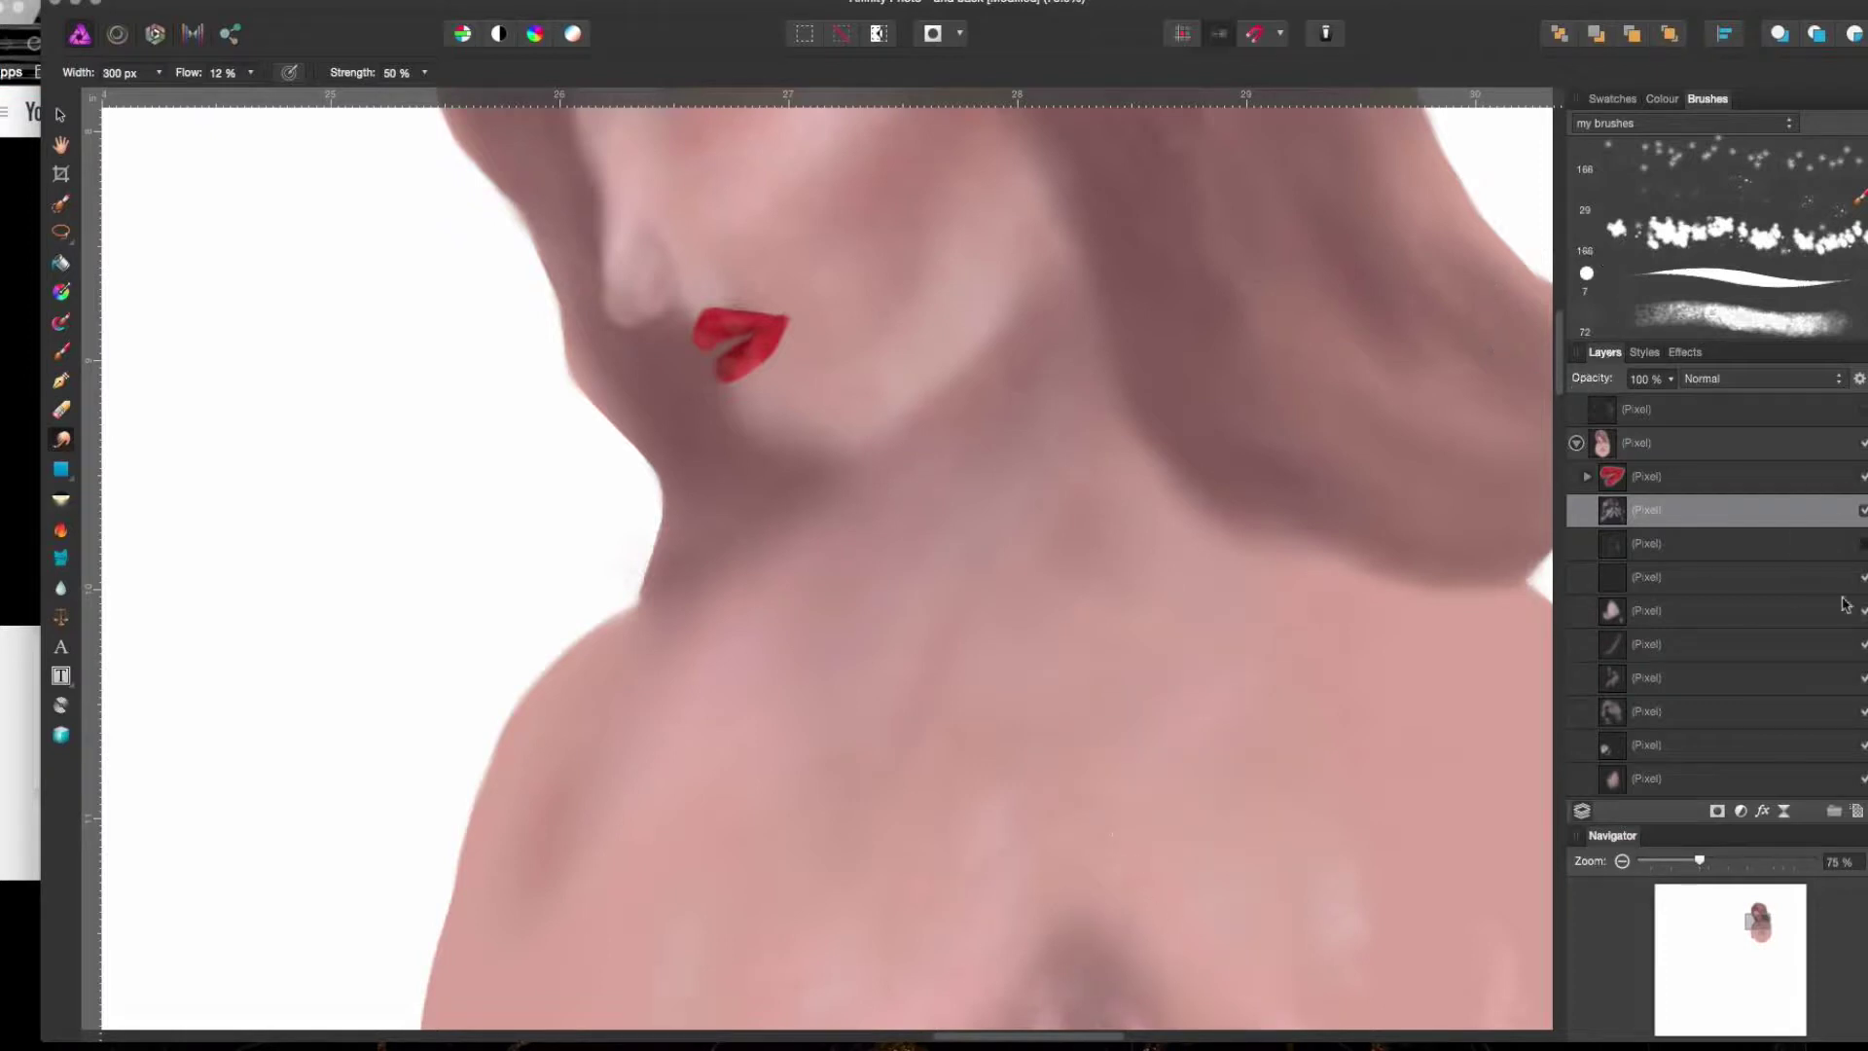
pyautogui.press('super+z')
pyautogui.press('super+s')
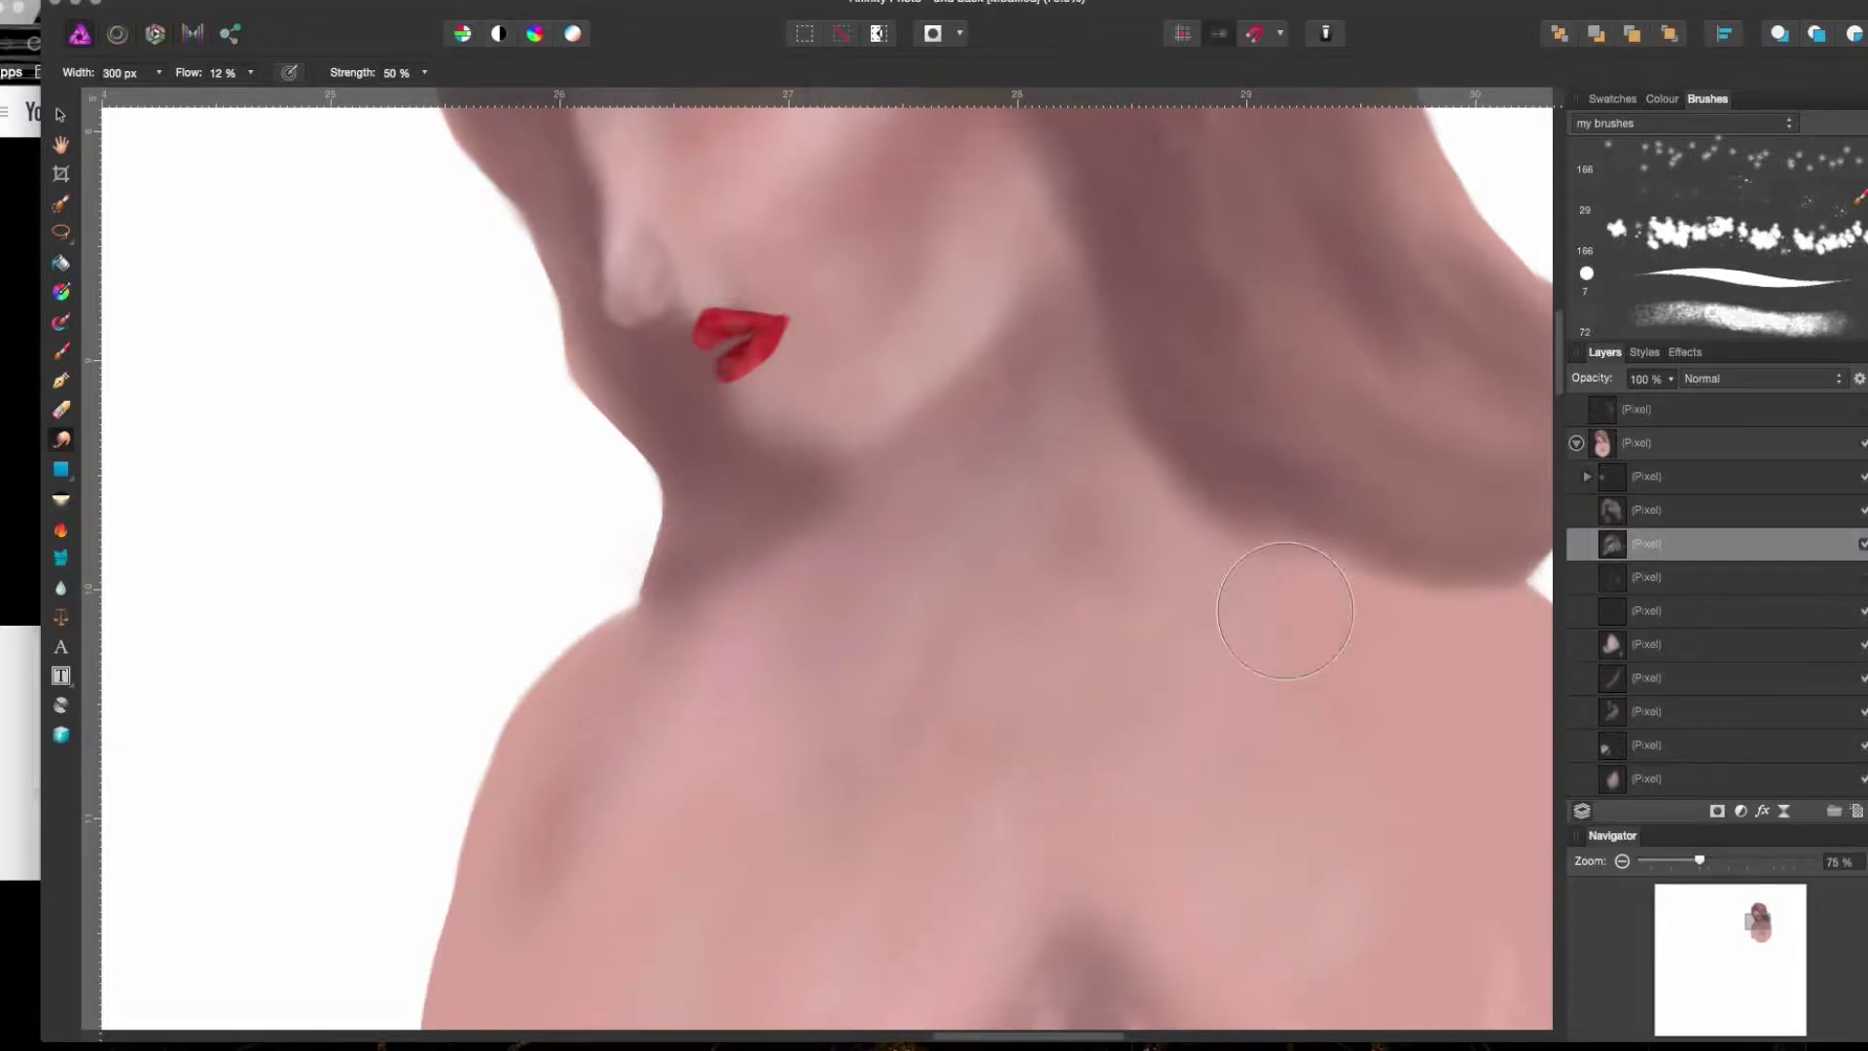
# - Undo the last few smudge strokes on the chest shading
pyautogui.press('super+z')
pyautogui.press('super+z')
pyautogui.press('super+z')
pyautogui.press('super+z')
pyautogui.press('super+z')
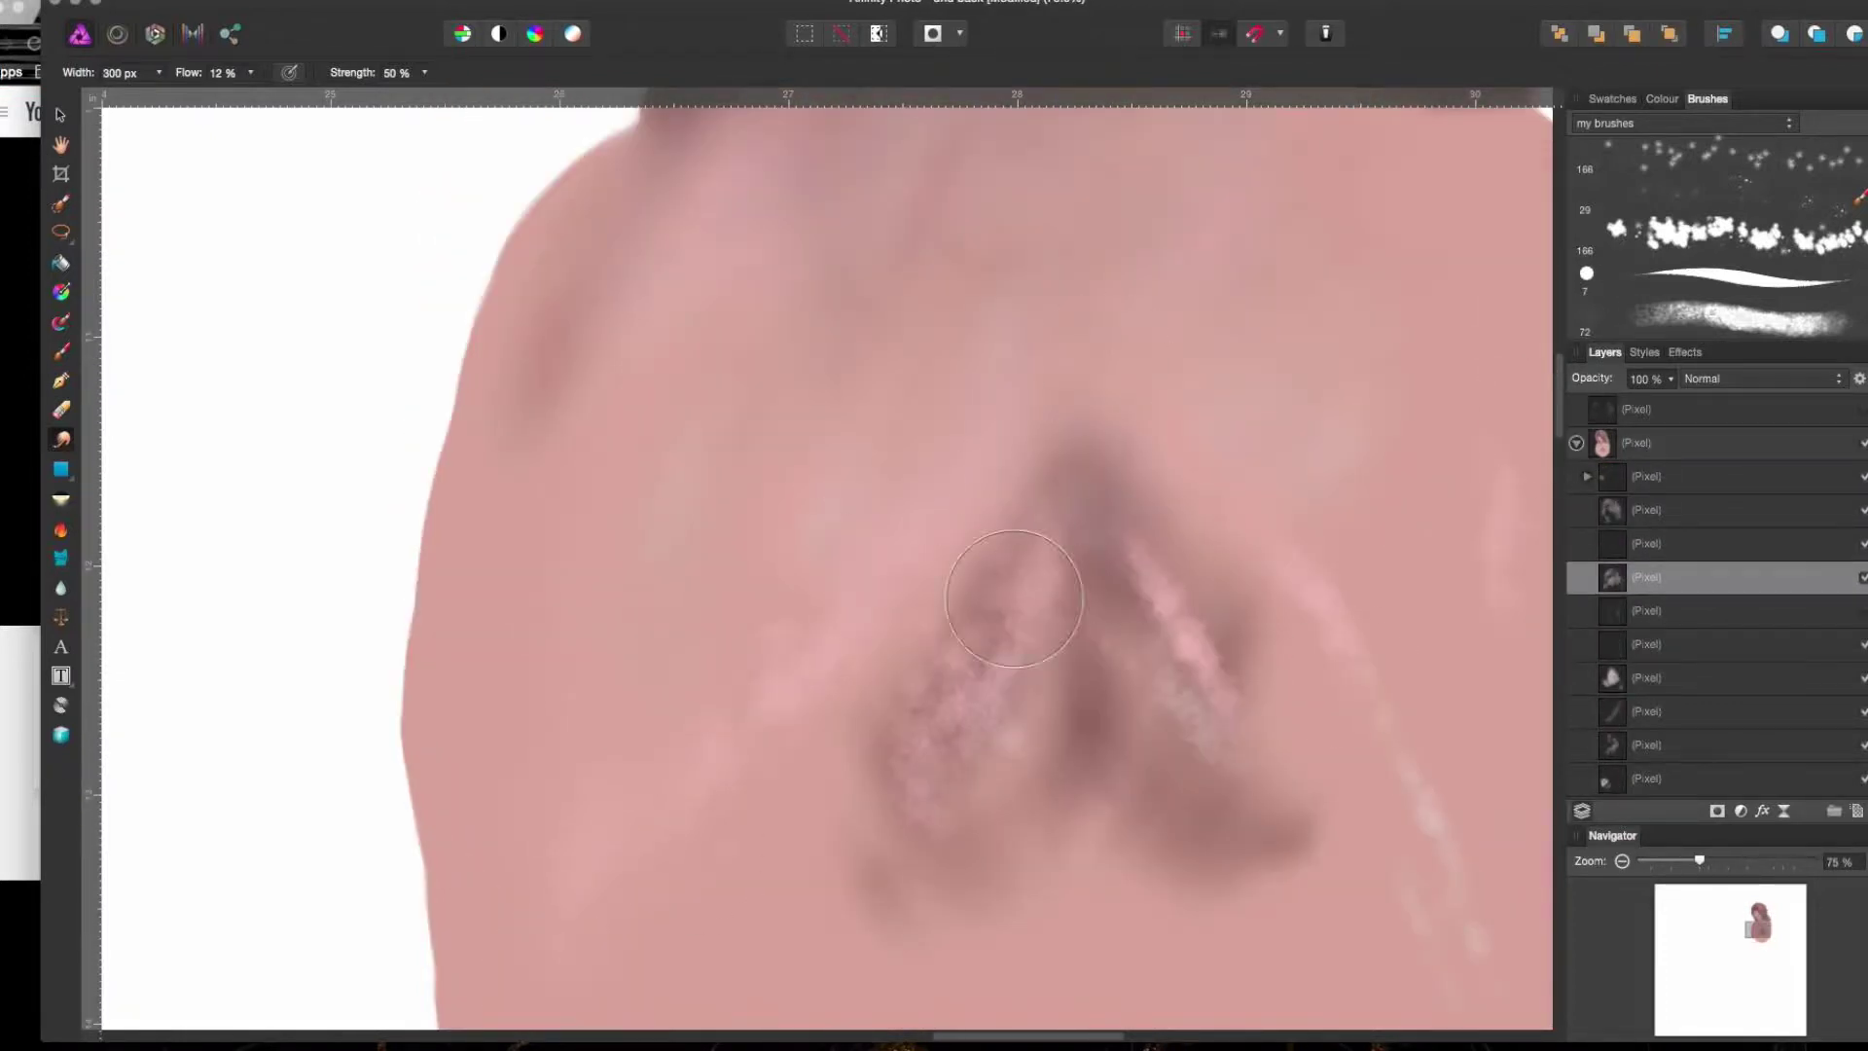
# - Paint a thick dark mauve eyebrow above the closed eye on a new layer
pyautogui.click(1656, 331)
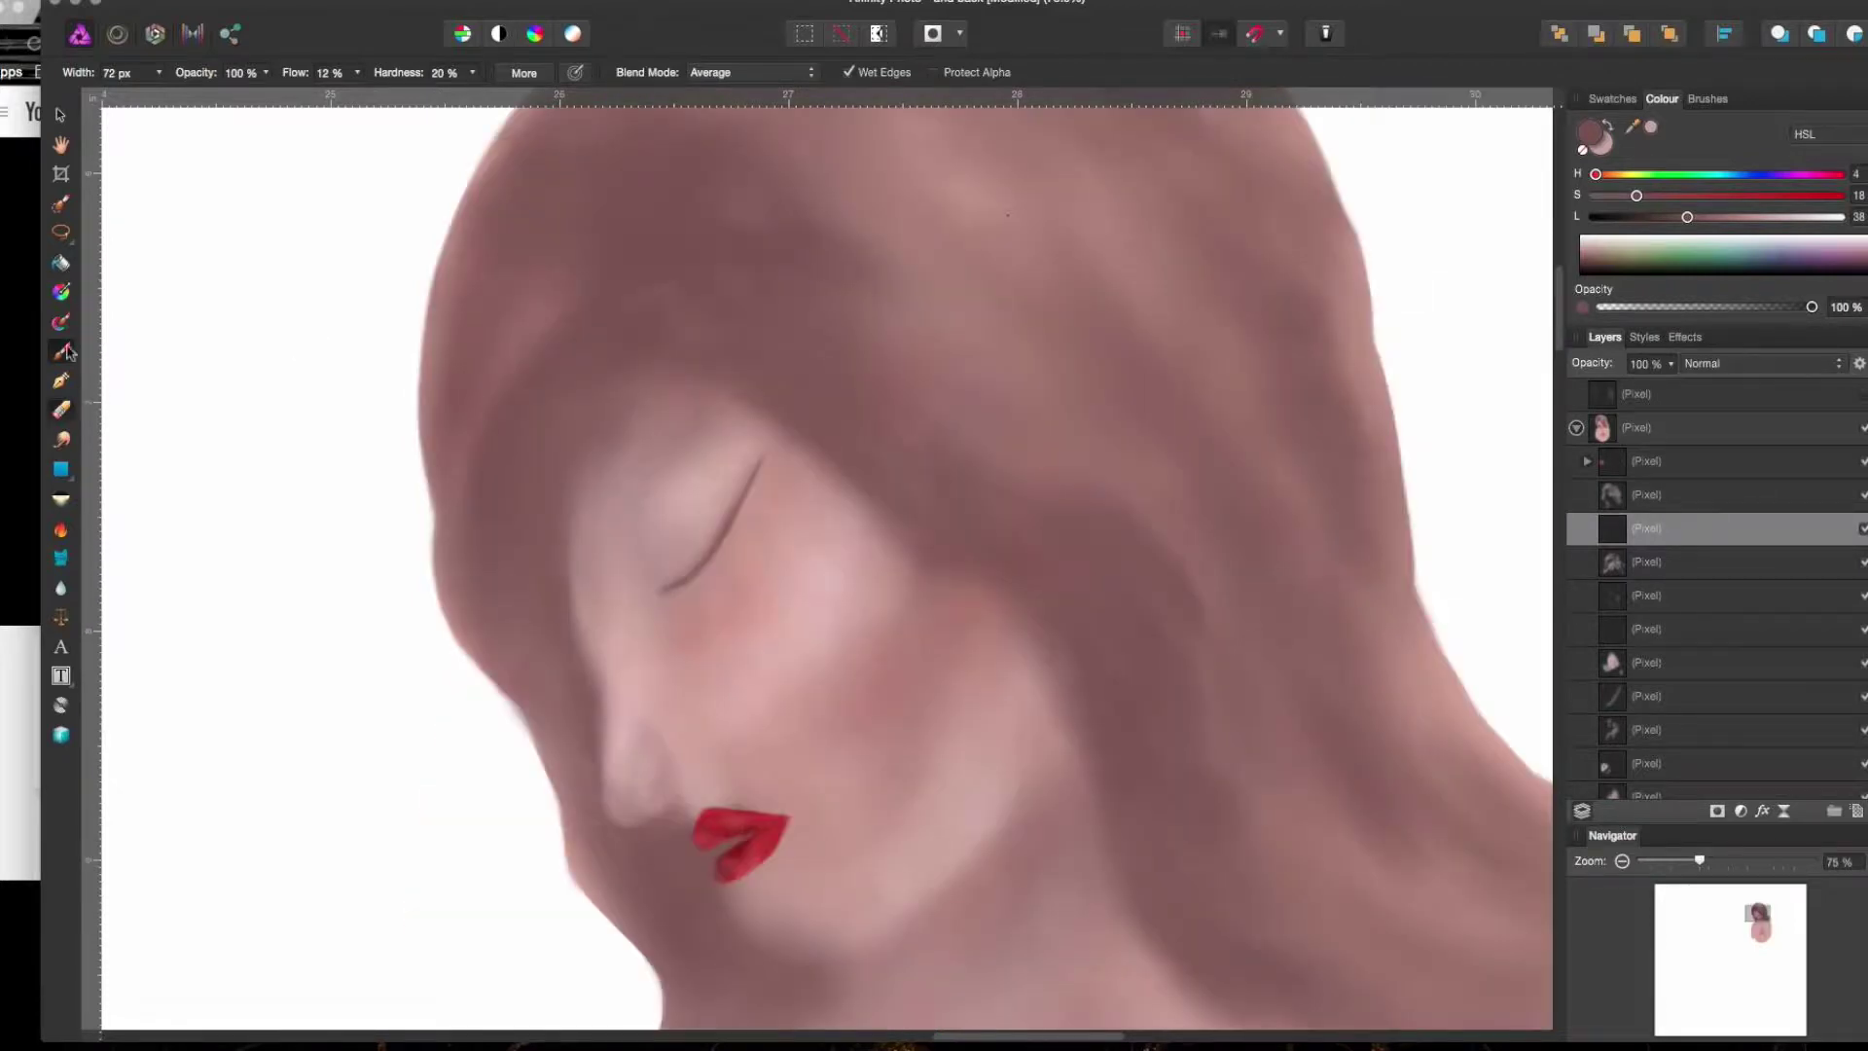
pyautogui.click(66, 354)
pyautogui.click(64, 356)
pyautogui.click(60, 115)
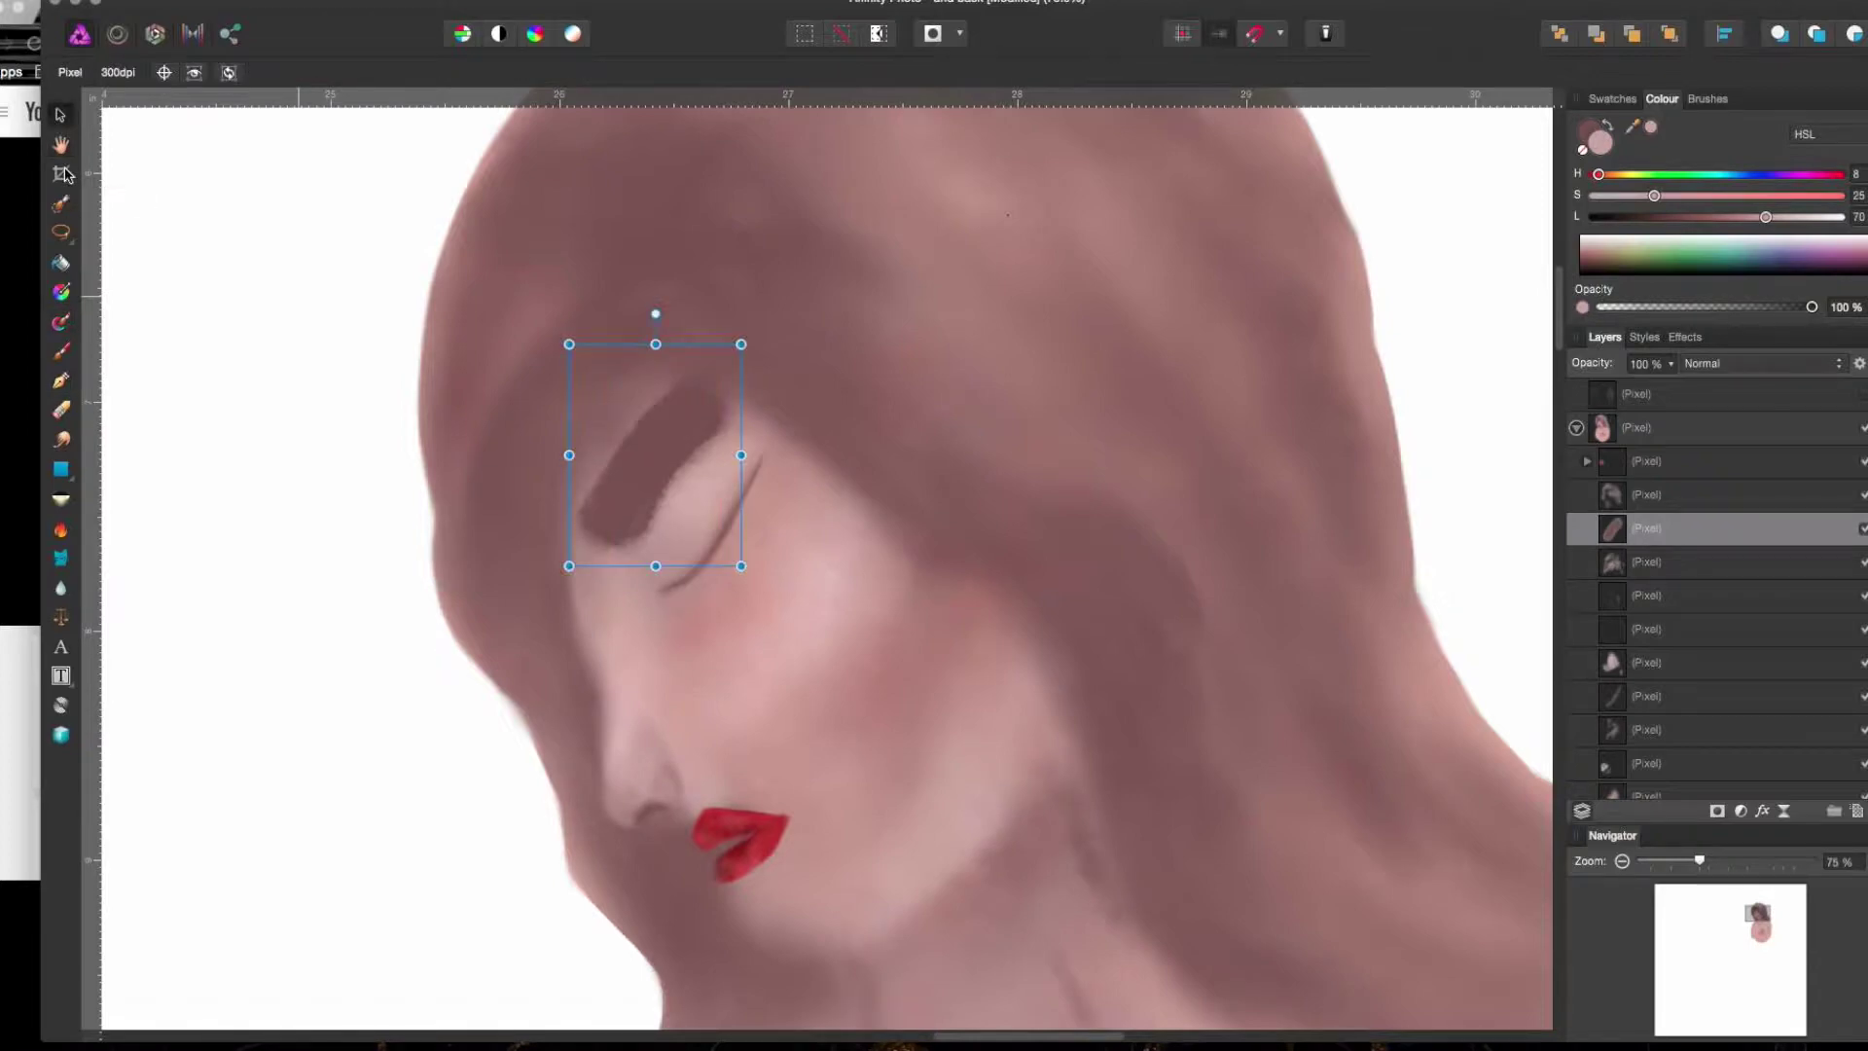
# - Trim the eyebrow into a thin tapered arch with the Erase Brush and rotate it to follow the eye
pyautogui.press('e')
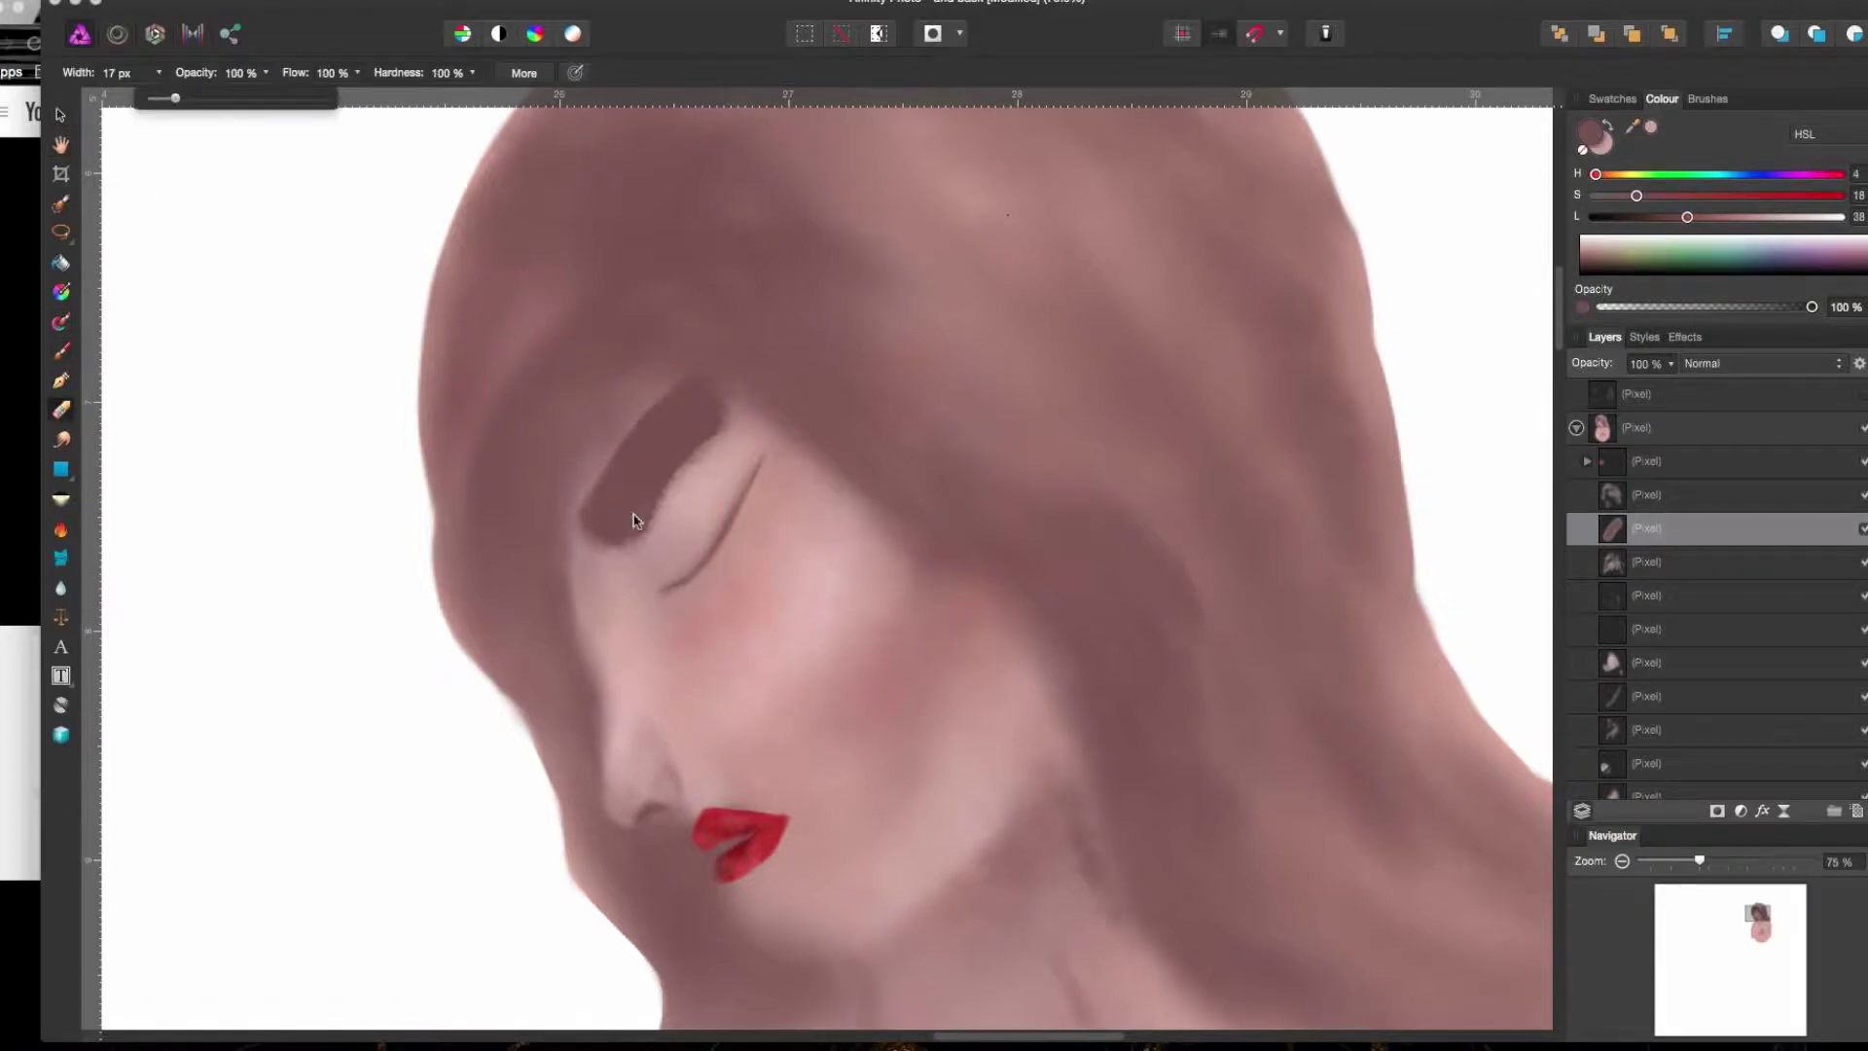
pyautogui.press(']')
pyautogui.moveTo(631, 509); pyautogui.dragTo(661, 522)
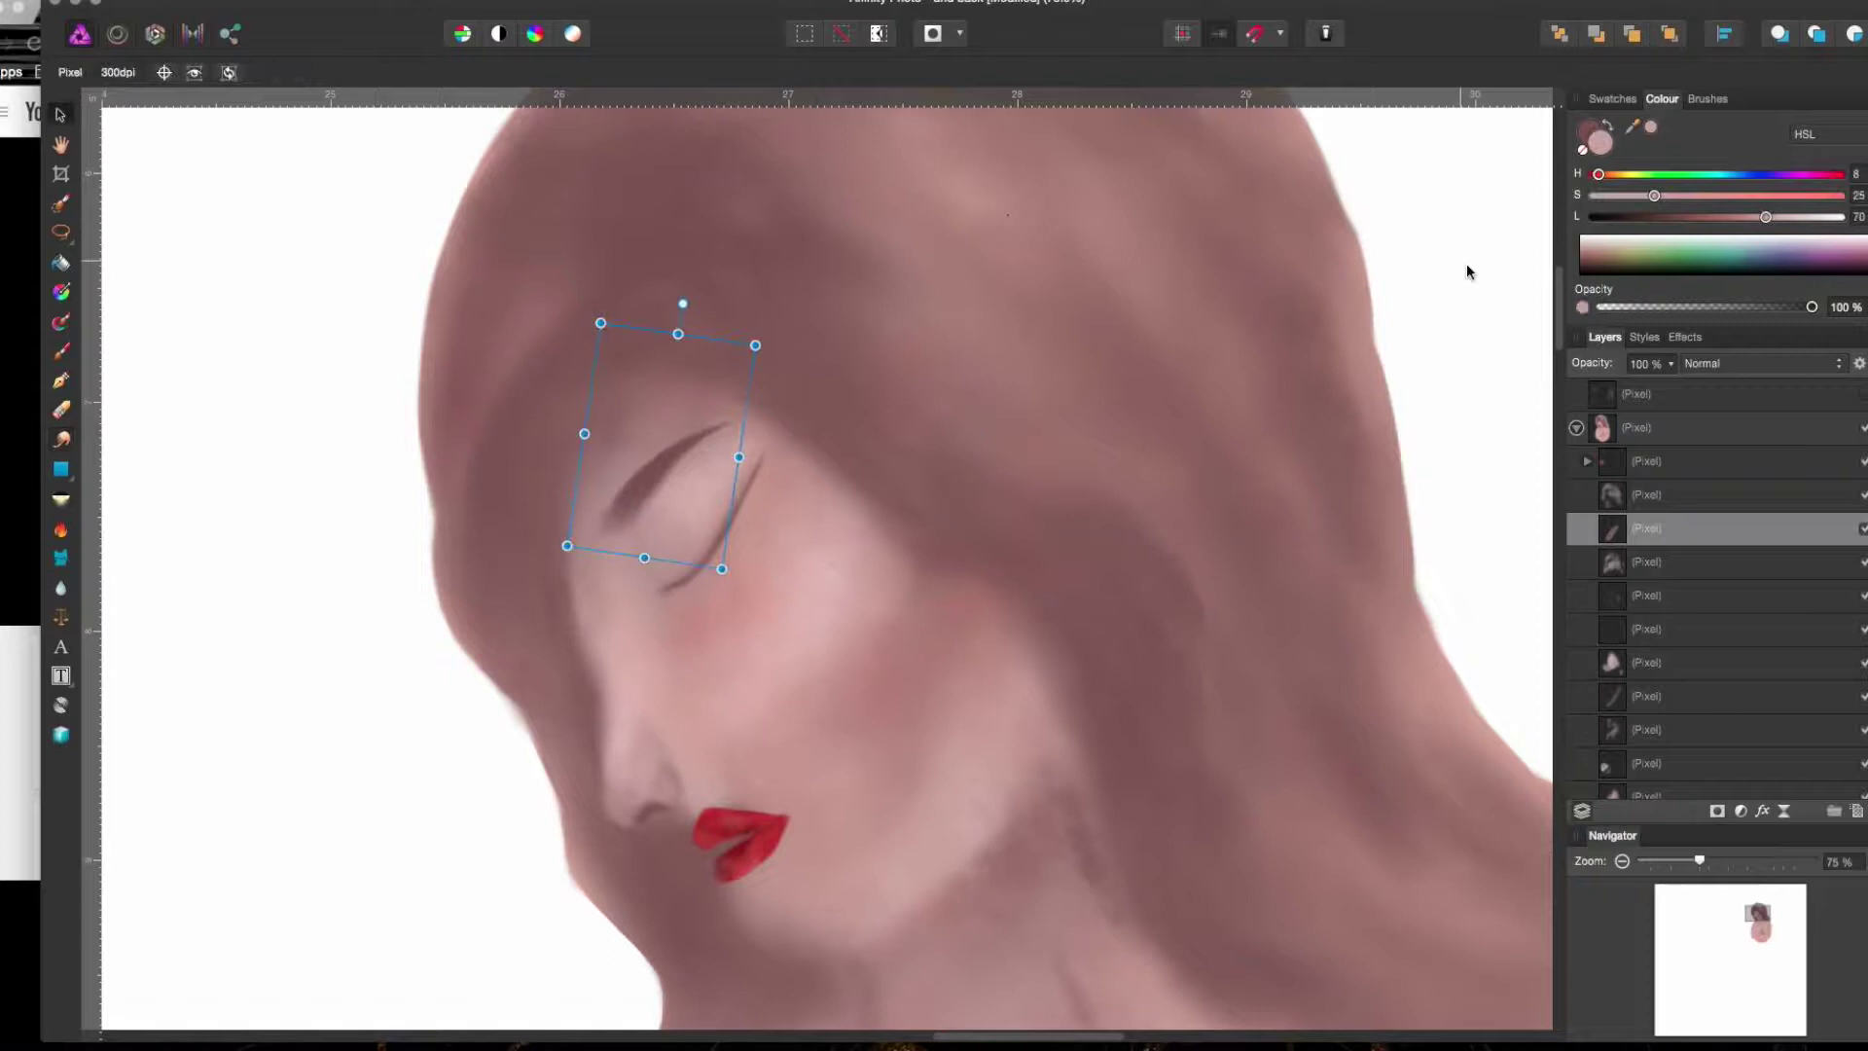
pyautogui.click(1461, 266)
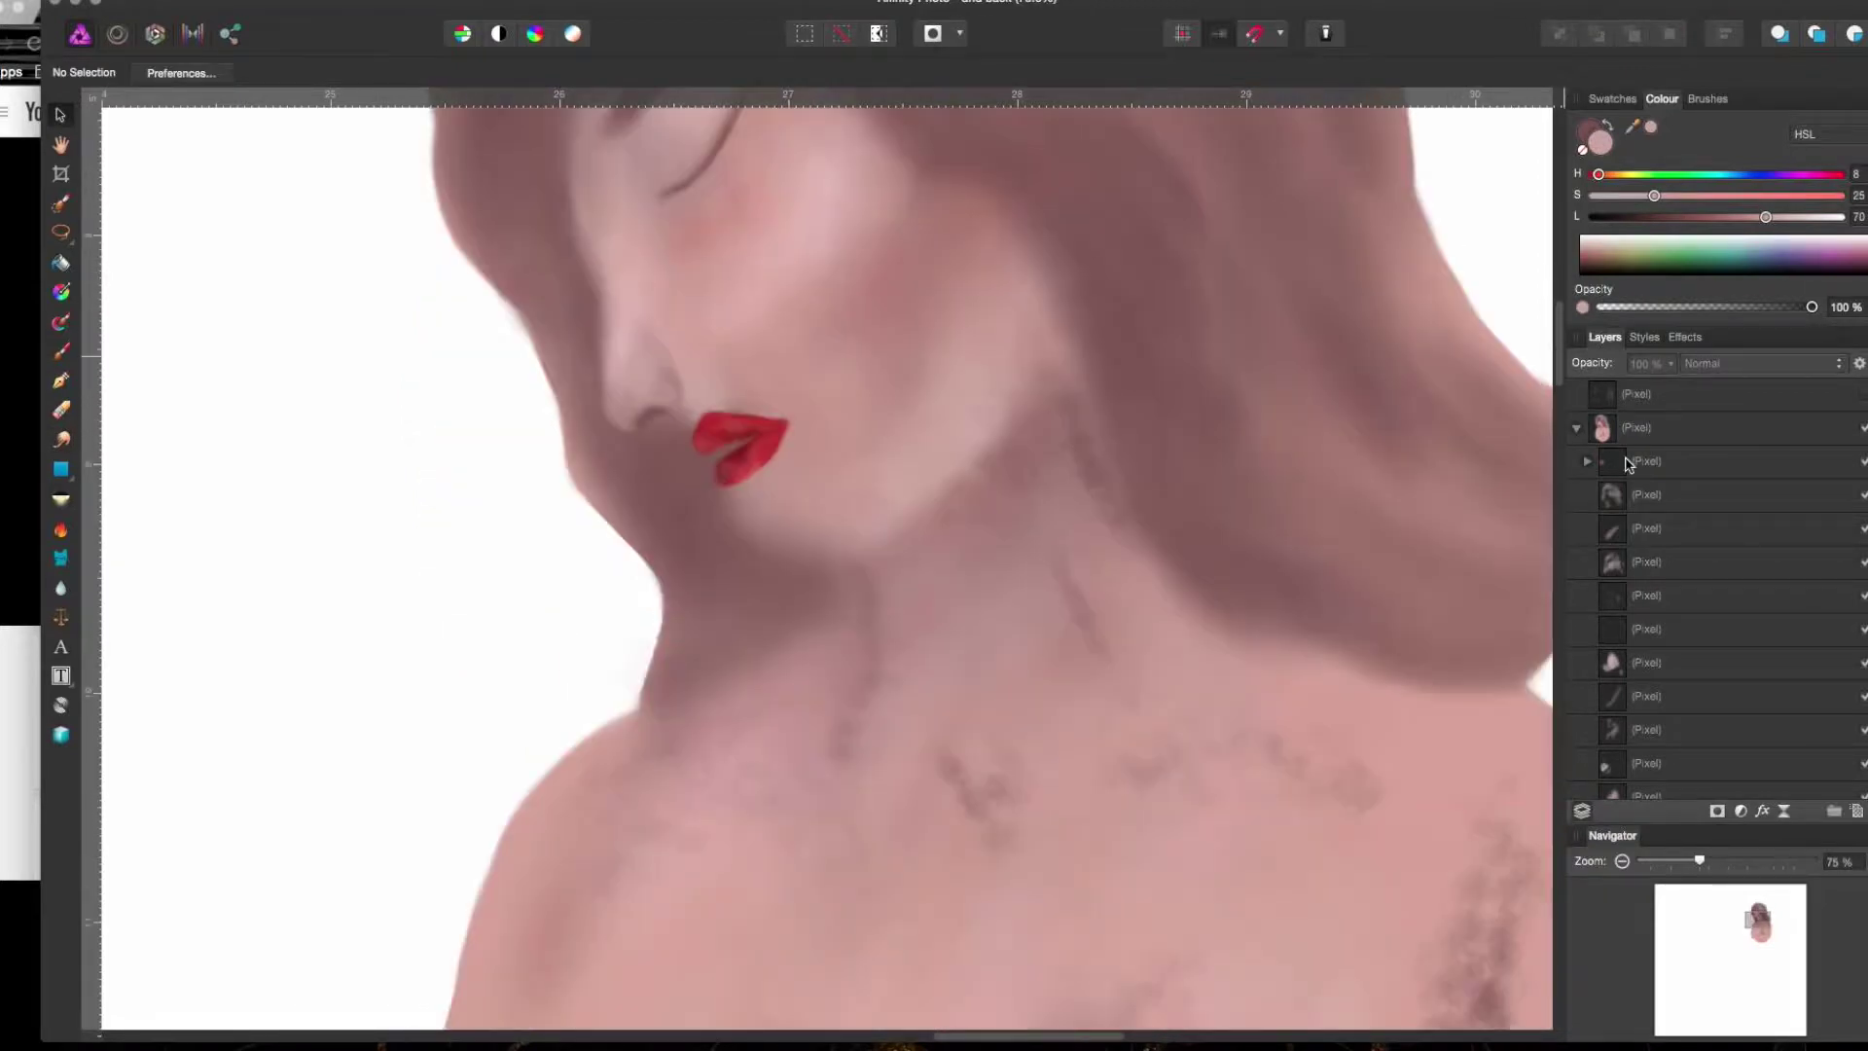
# - Hide the chest highlight layer and blend the neck and collarbone shadows on the layer below with the 72 px smudge brush
pyautogui.click(1644, 561)
pyautogui.click(61, 439)
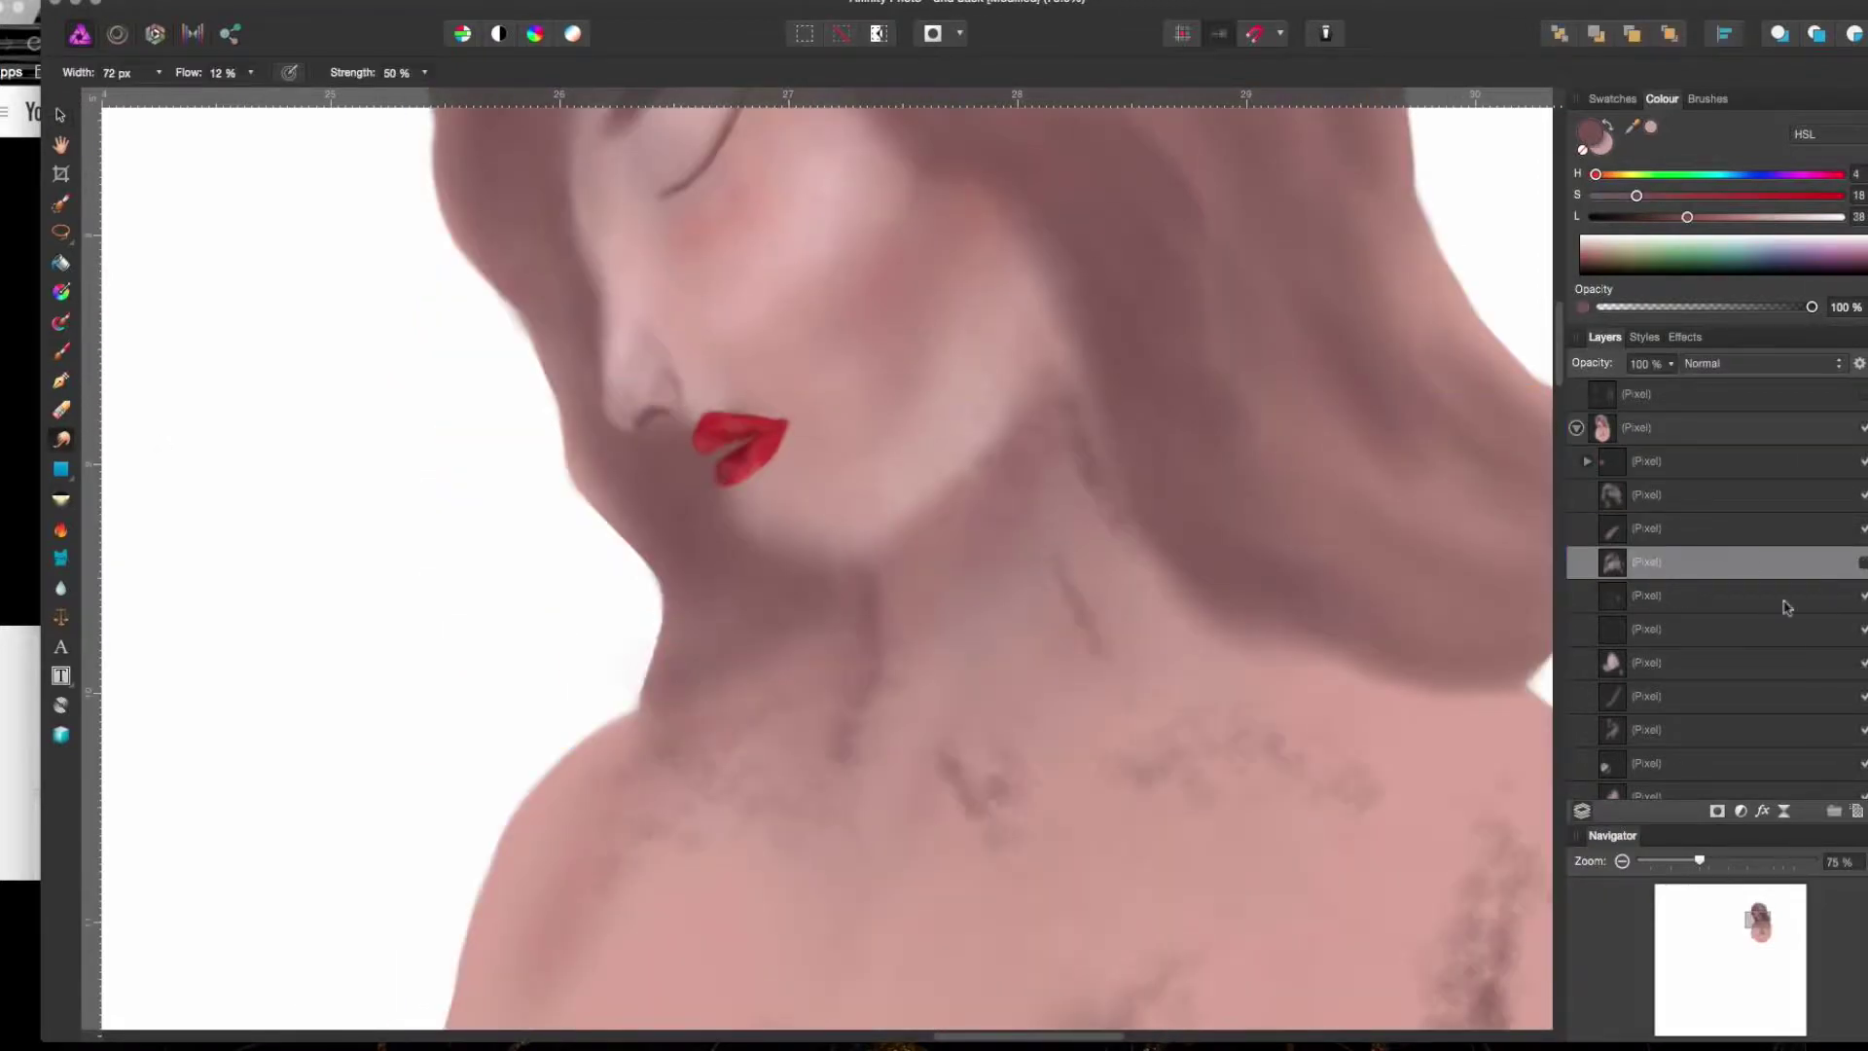
pyautogui.hotkey('alt', '[')
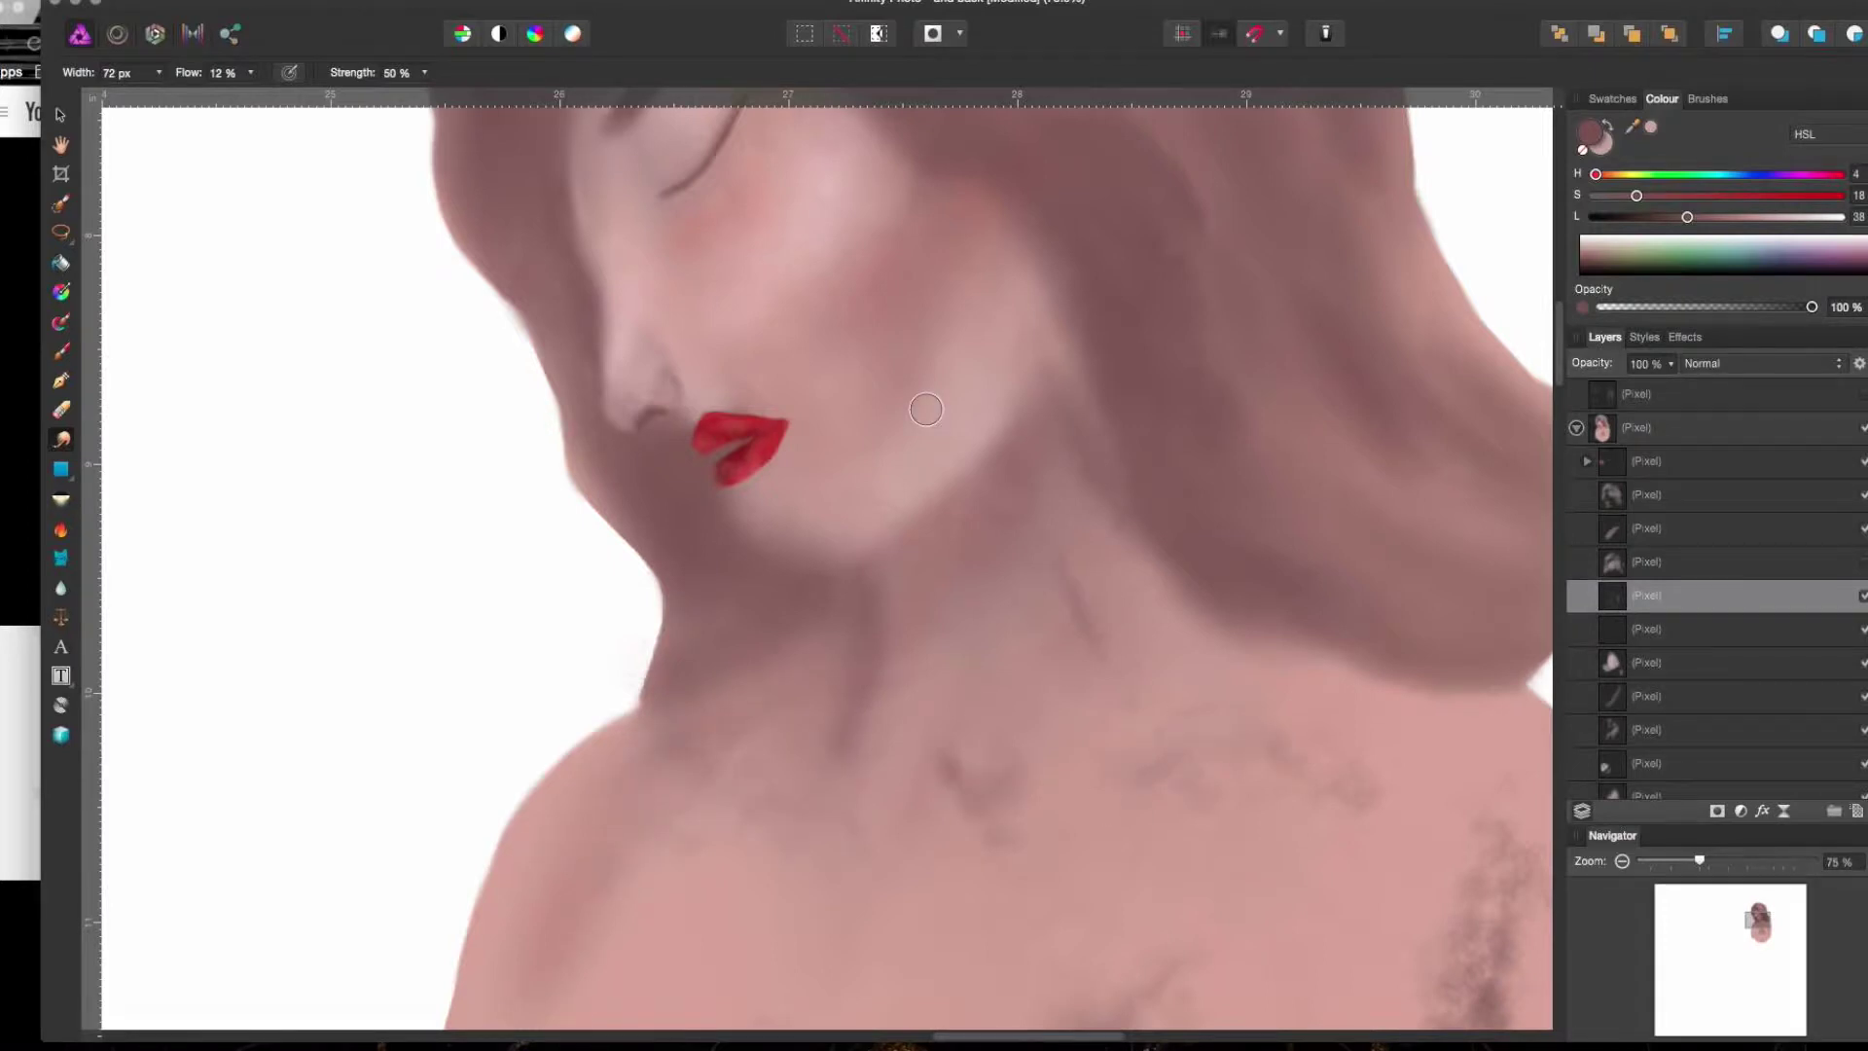
pyautogui.scroll(-5, 1248, 731)
# - Blend the chest and arm shadow strokes smooth with a 260 px smudge brush
pyautogui.press(']')
pyautogui.press(']')
pyautogui.press(']')
pyautogui.press(']')
pyautogui.press(']')
pyautogui.press(']')
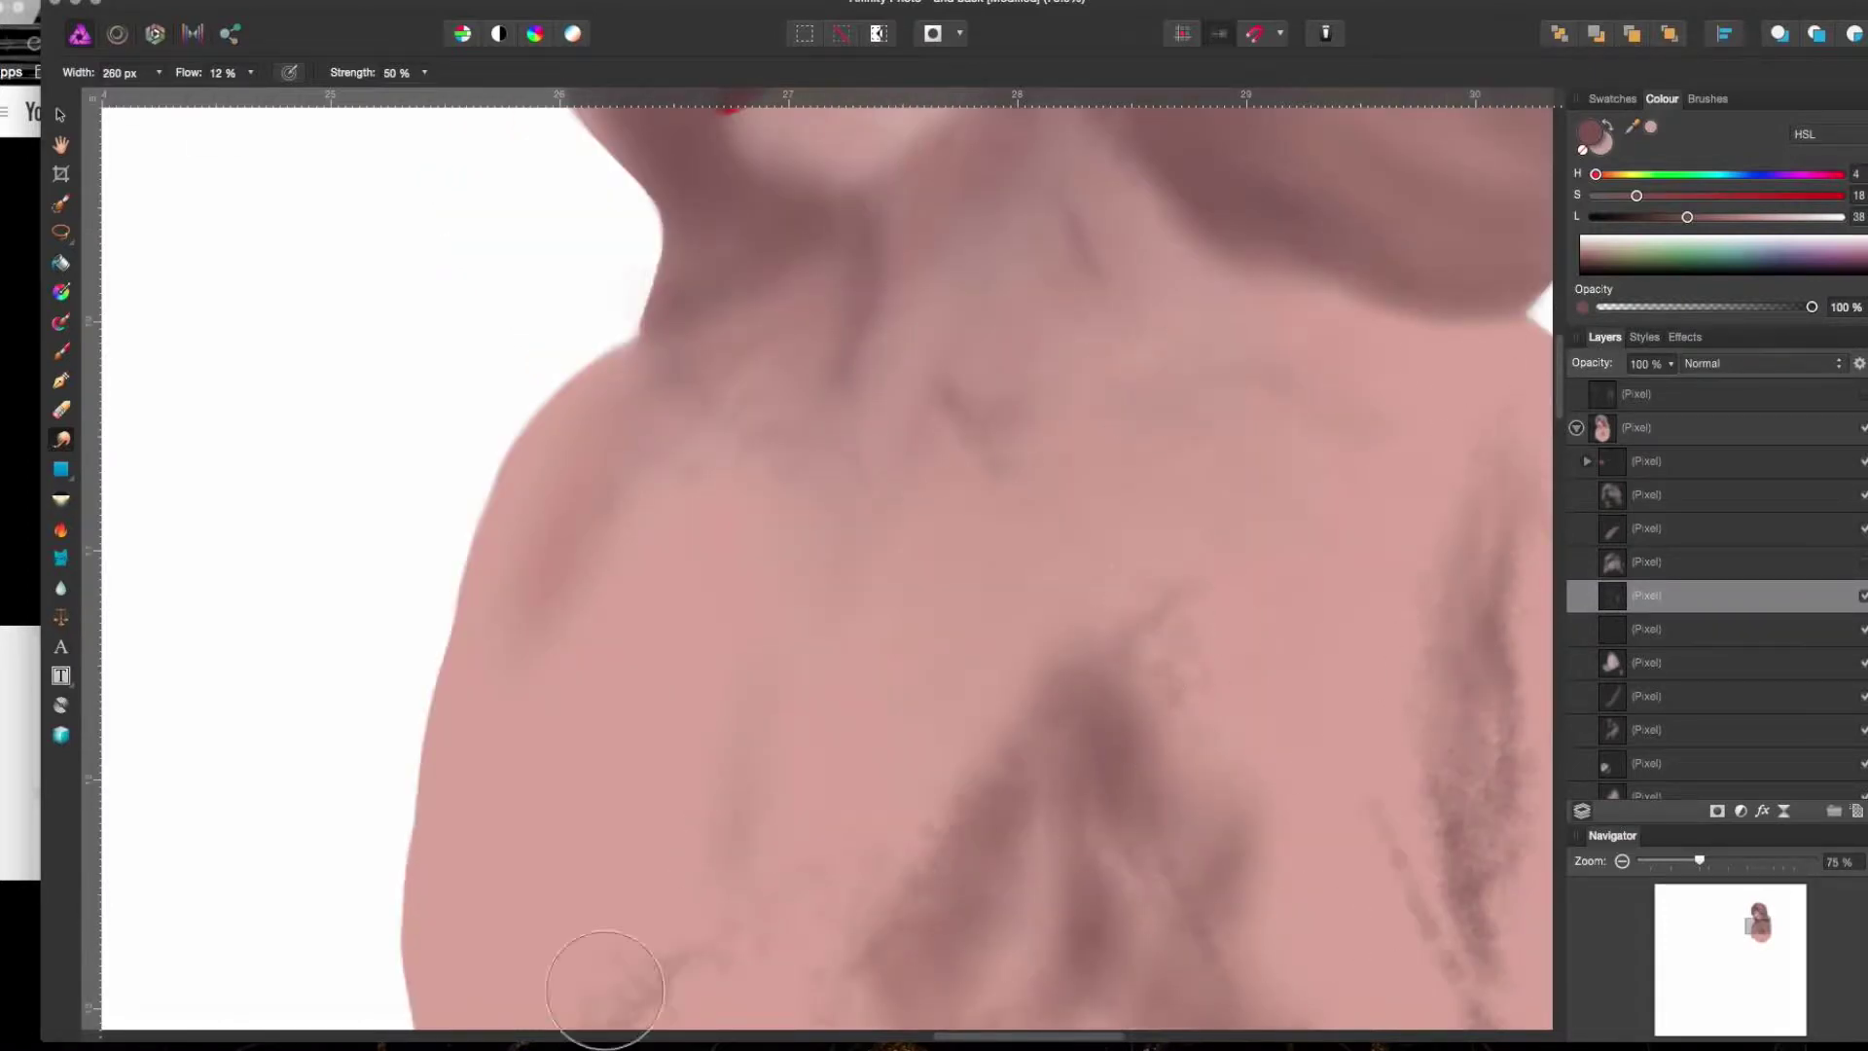
pyautogui.press('super+z')
pyautogui.press('super+z')
pyautogui.scroll(-3, 1450, 562)
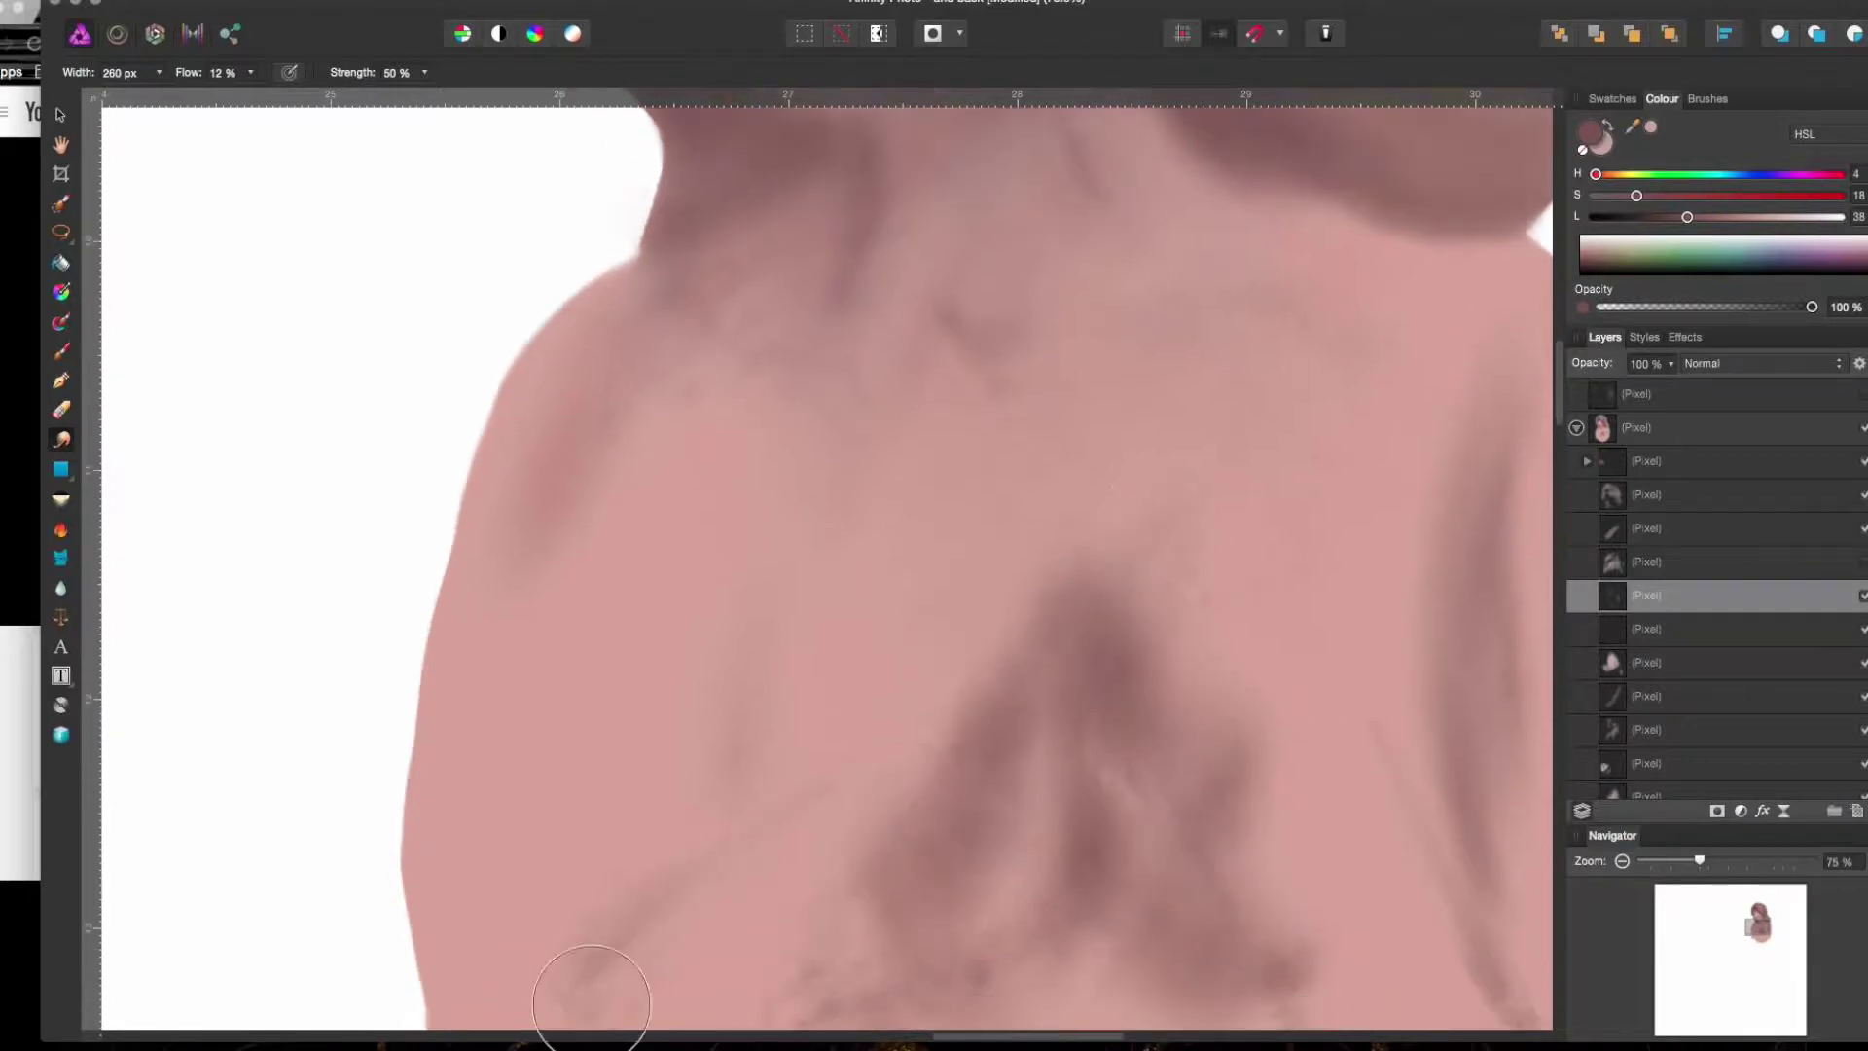
pyautogui.scroll(-2, 604, 914)
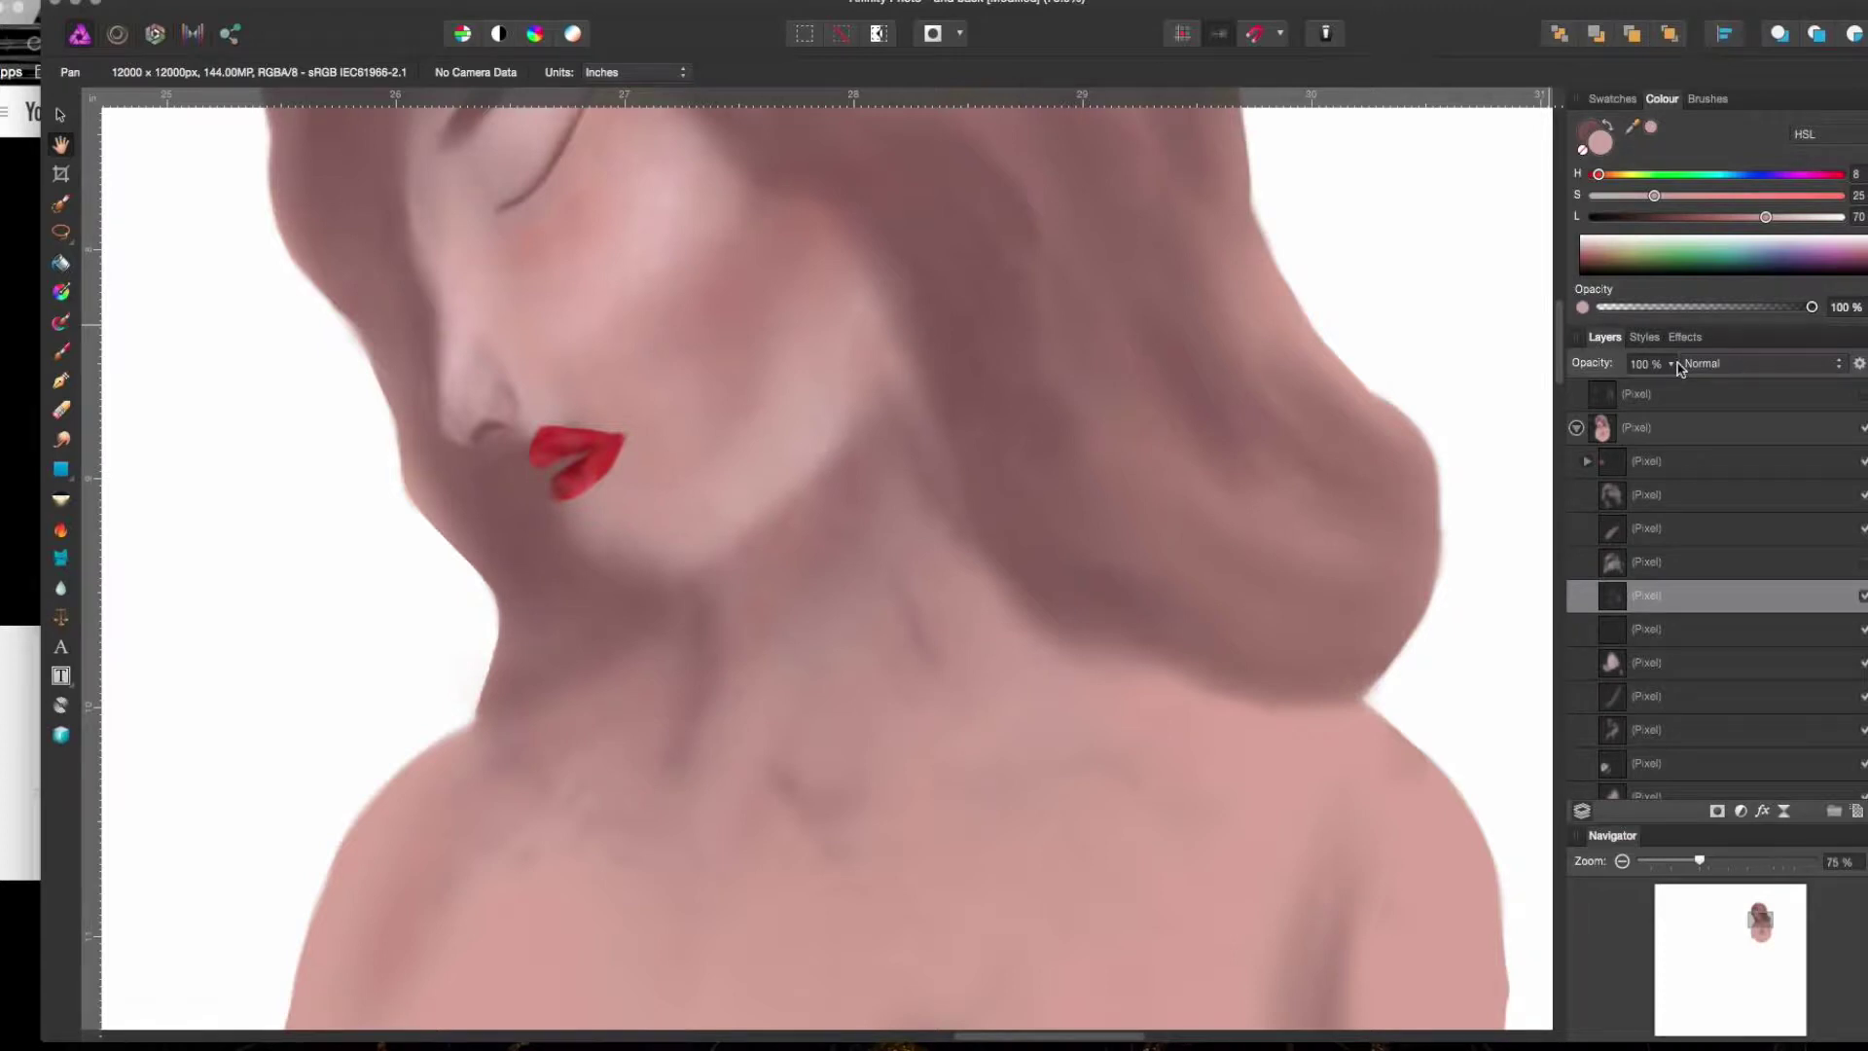
# - Paint light pink highlights on the empty layer below the neck shadows with the 72 px brush and smudge them
pyautogui.moveTo(1147, 986); pyautogui.dragTo(1151, 1002)
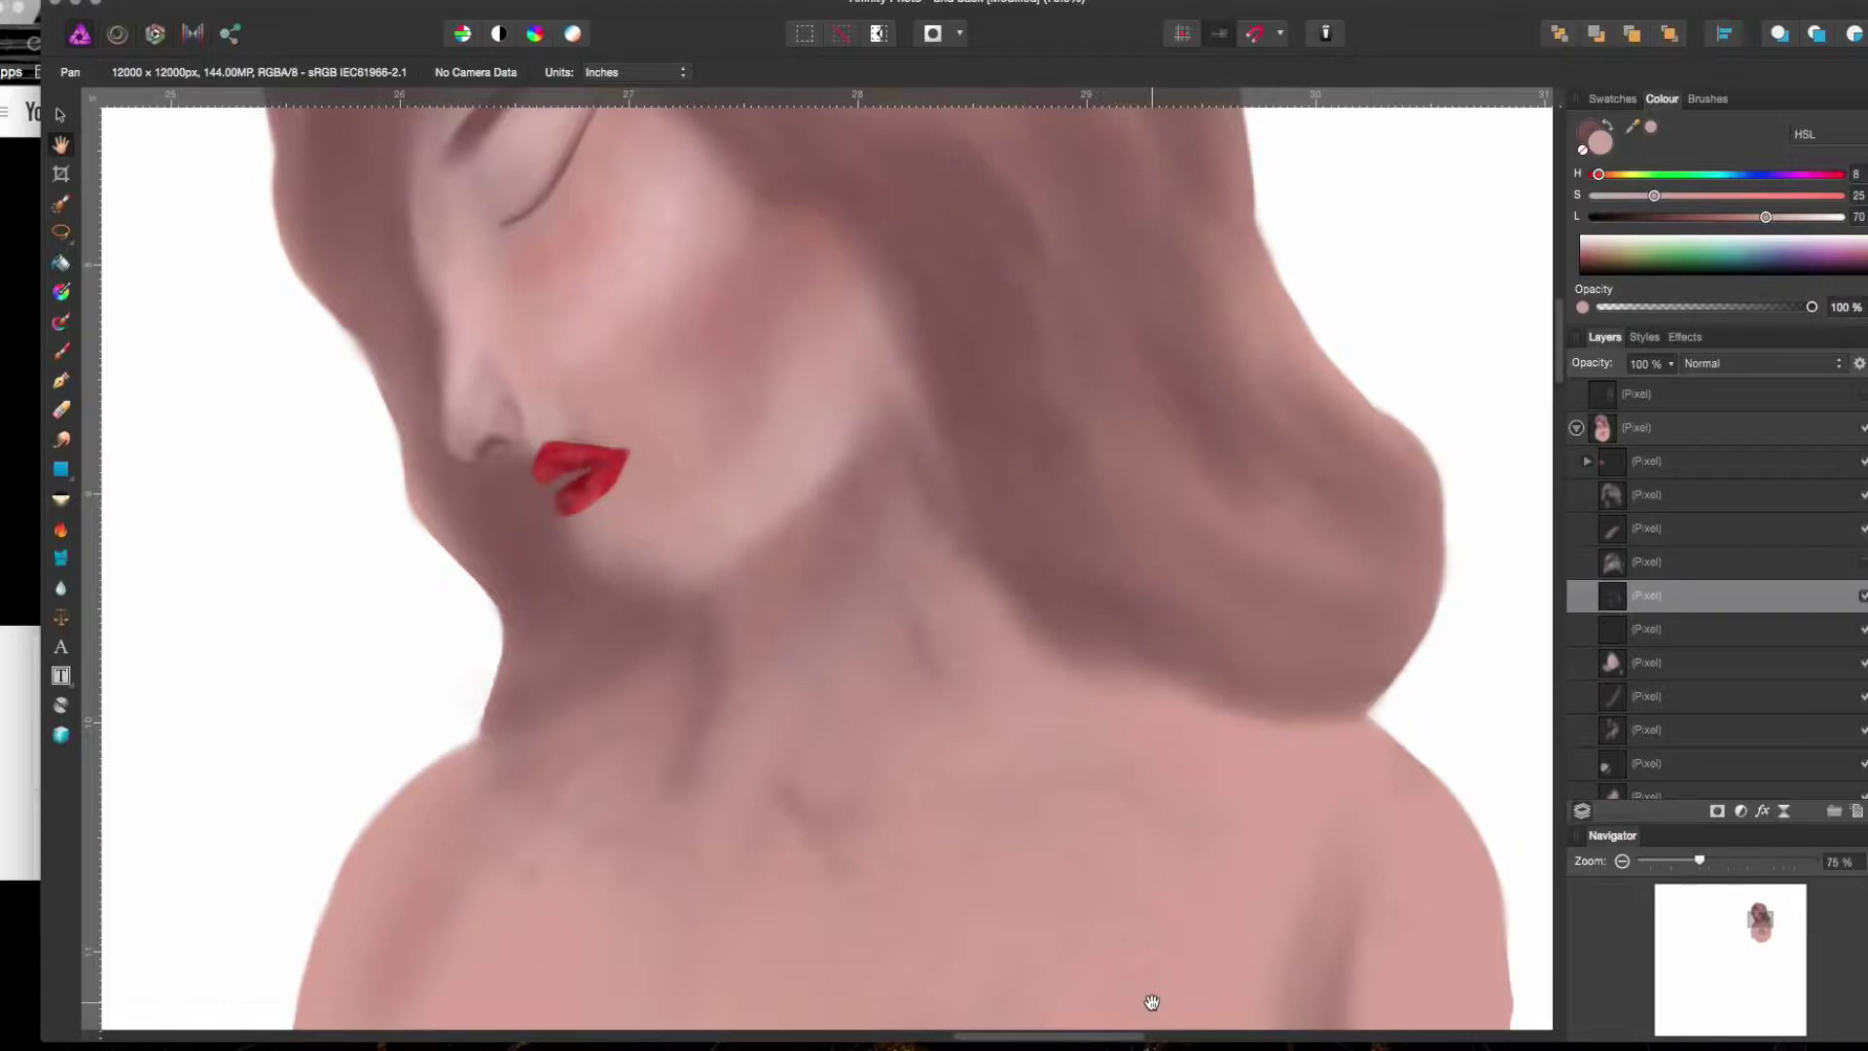
pyautogui.hscroll(2, 1151, 1002)
pyautogui.scroll(2, 1151, 1002)
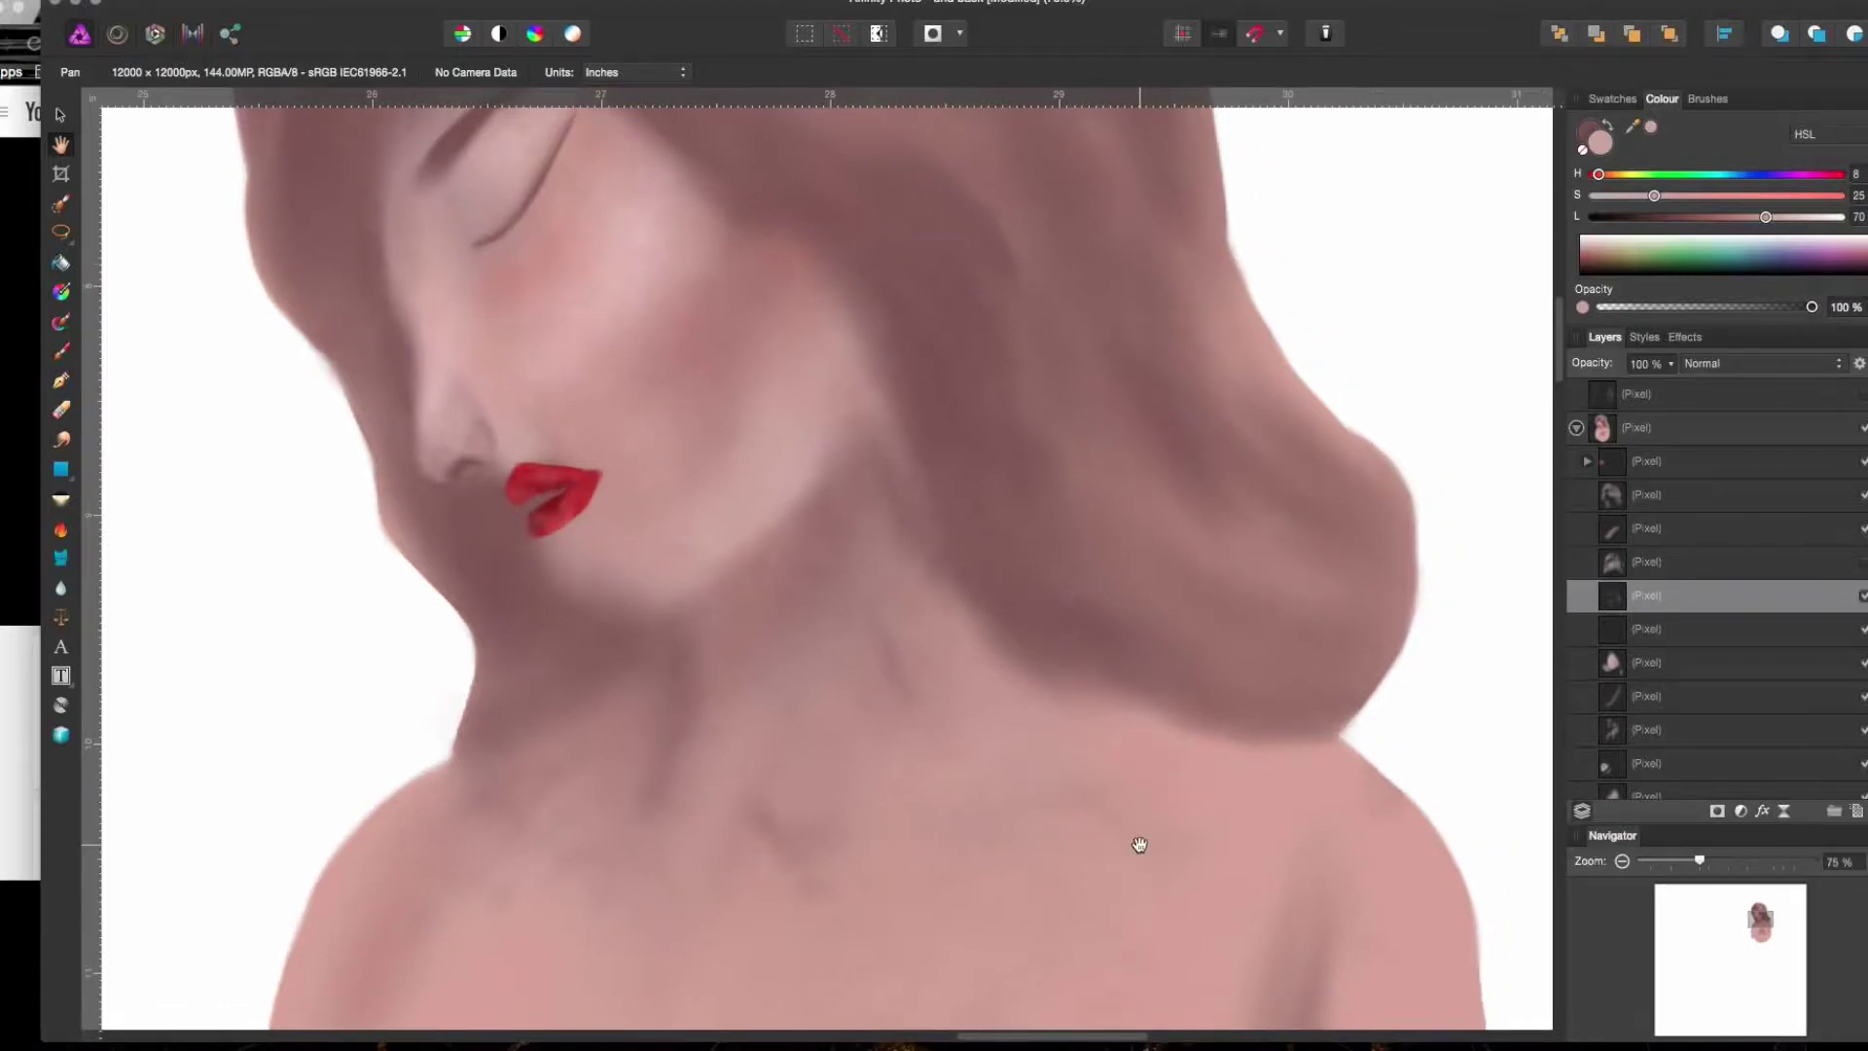
pyautogui.scroll(-3, 1139, 845)
pyautogui.hscroll(-4, 984, 863)
pyautogui.click(1722, 628)
pyautogui.press('b')
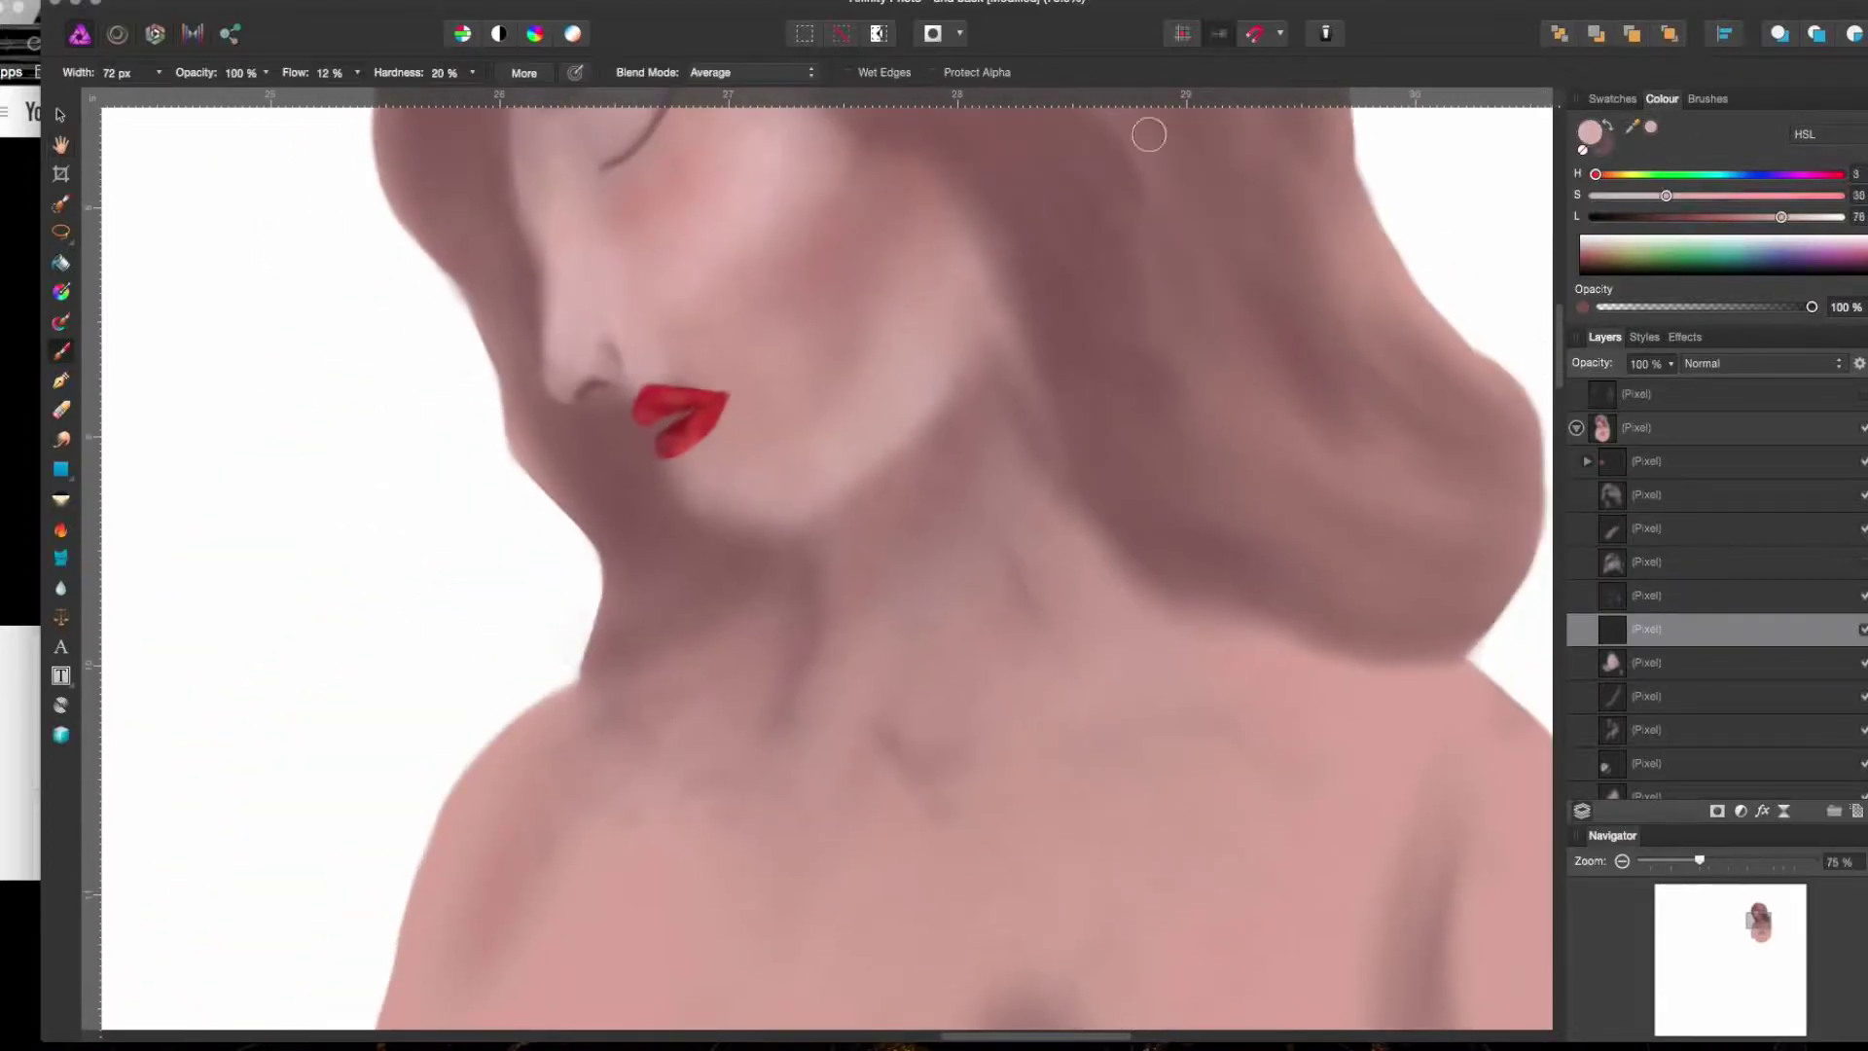
pyautogui.press('o')
# - Blend the shadow strokes on the lower torso on the shadow layer with the 72 px smudge brush
pyautogui.click(1707, 98)
pyautogui.click(1722, 594)
pyautogui.scroll(5, 1209, 447)
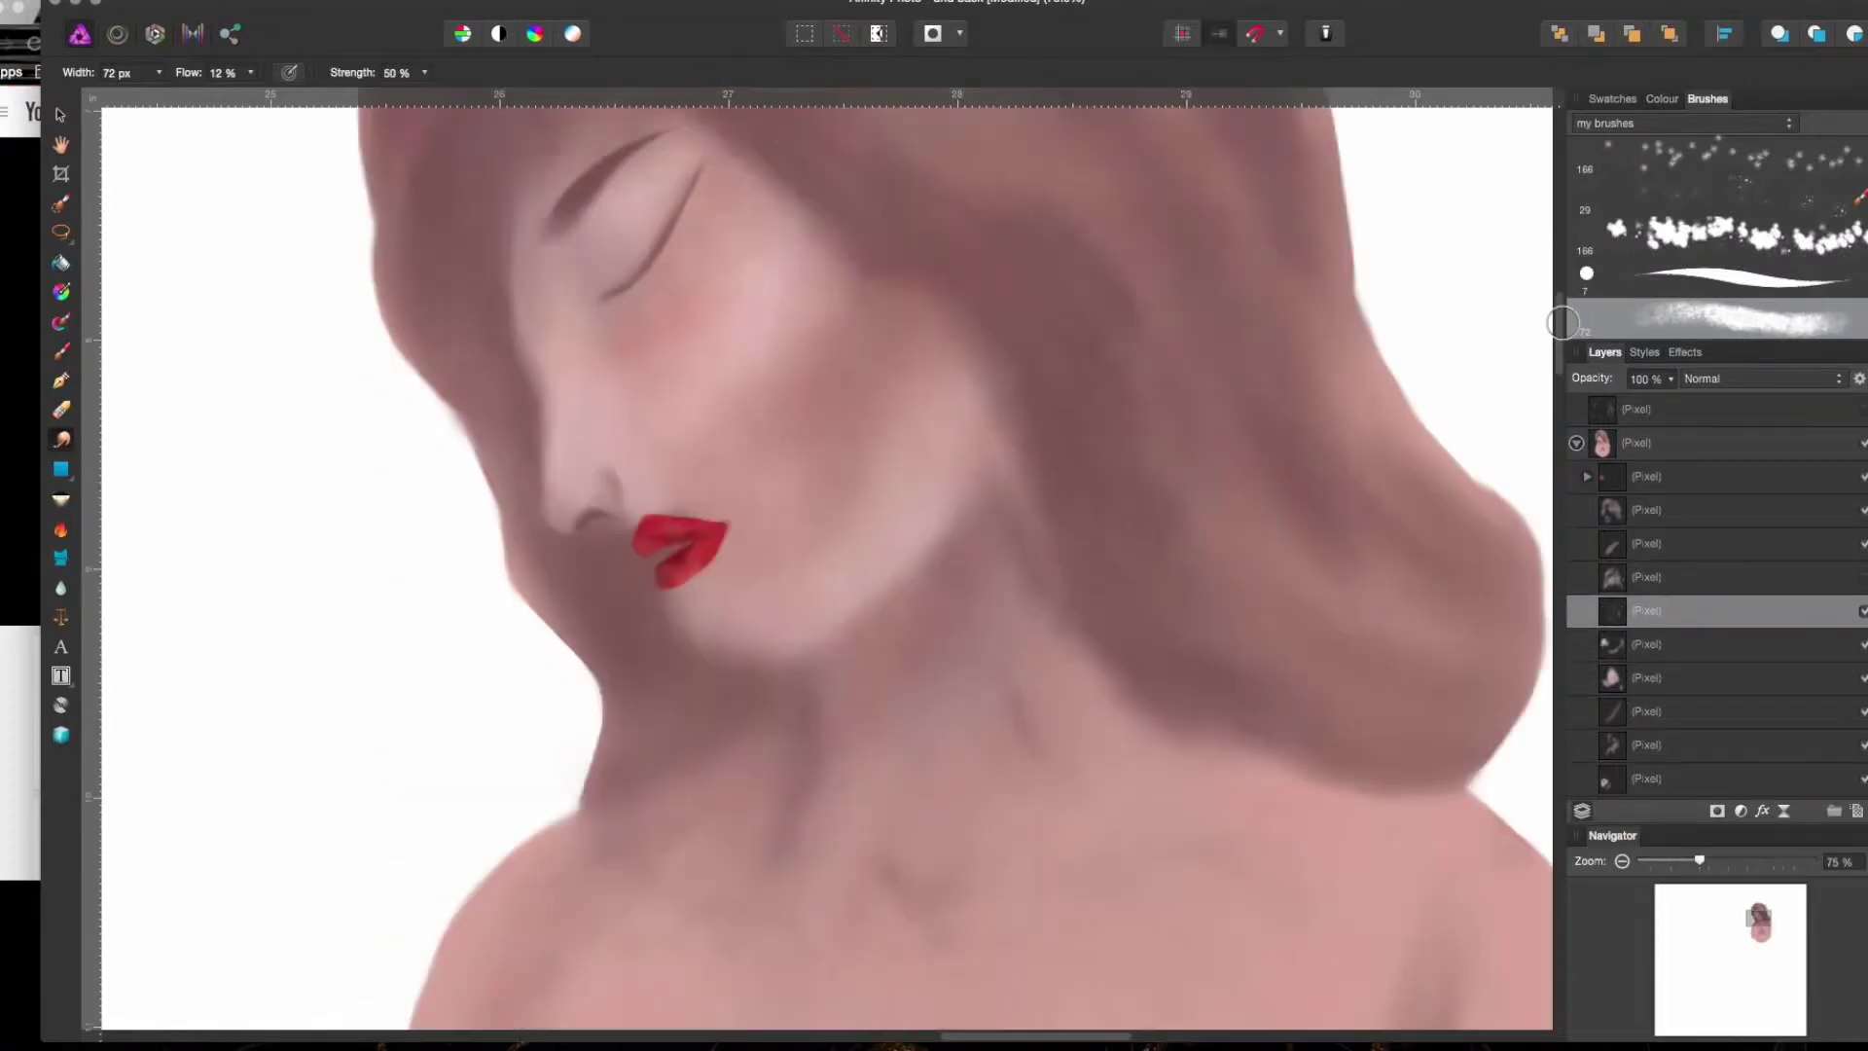
pyautogui.scroll(-10, 806, 339)
pyautogui.click(1001, 409)
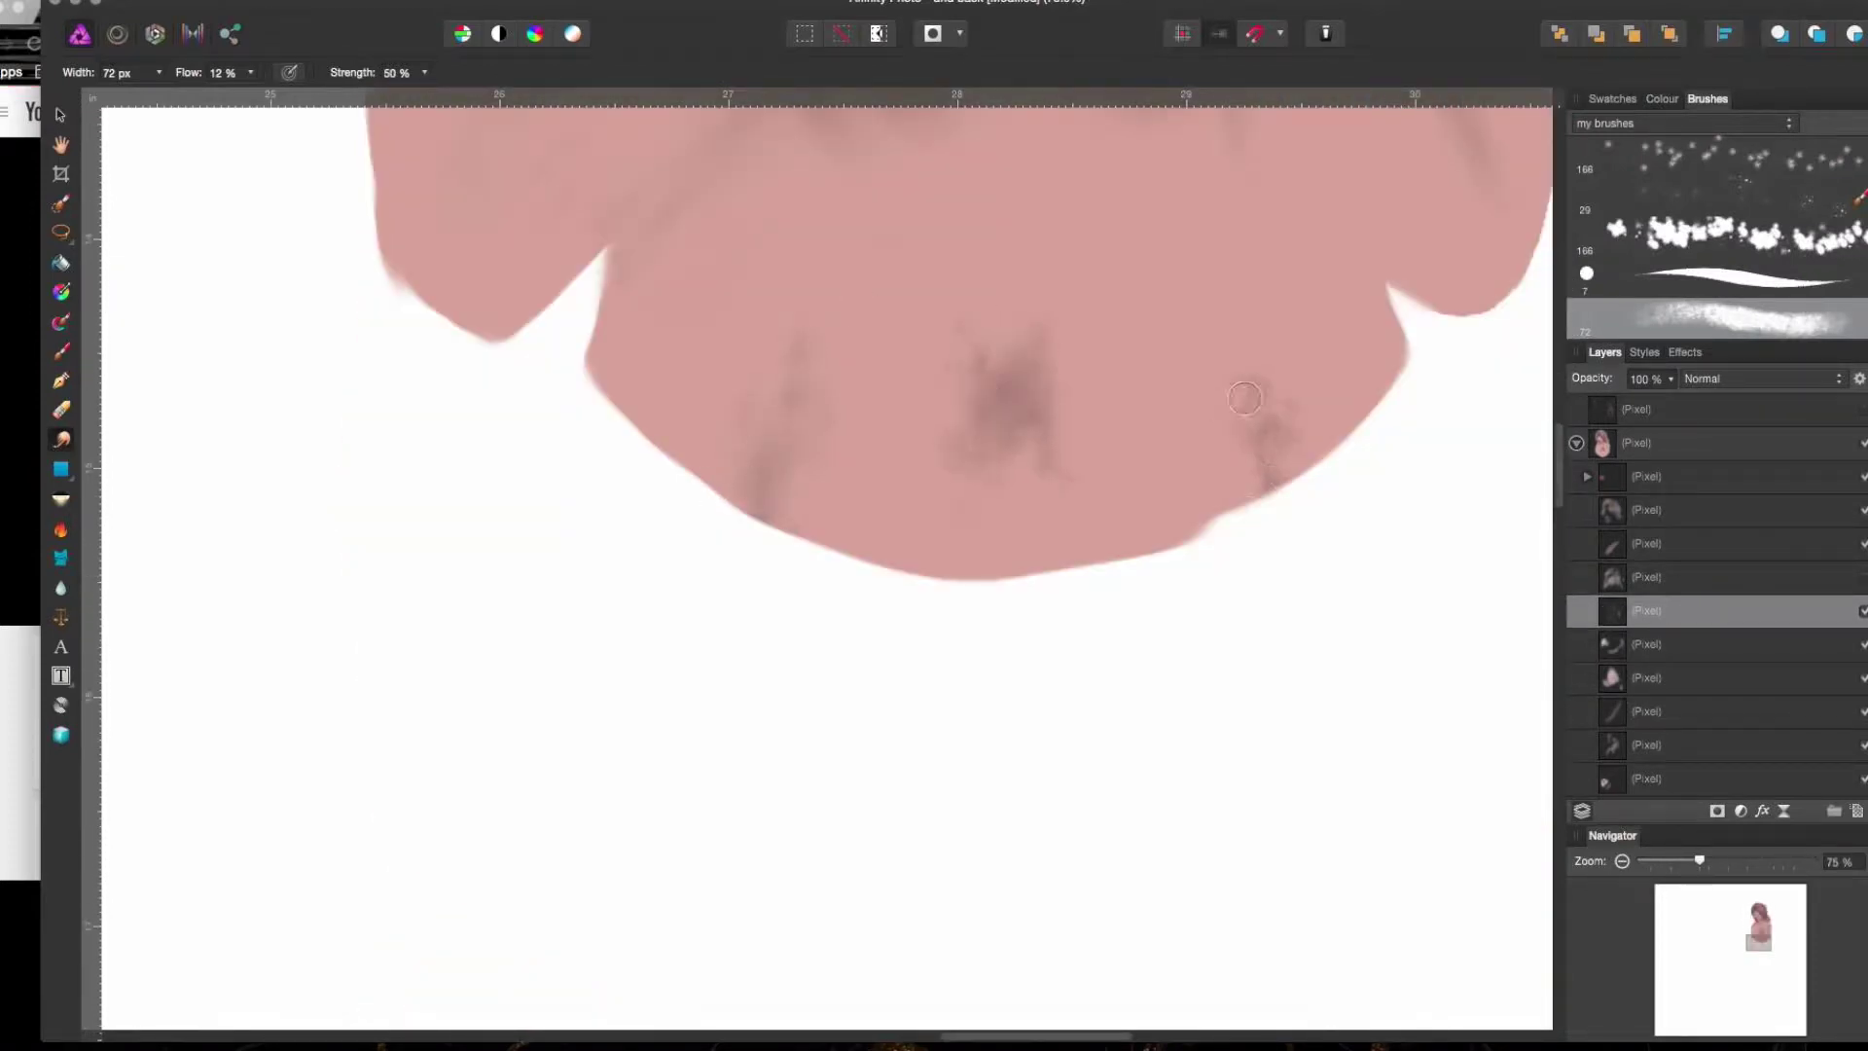
pyautogui.moveTo(1246, 398); pyautogui.dragTo(1265, 420)
pyautogui.press('.')
pyautogui.scroll(5, 1024, 503)
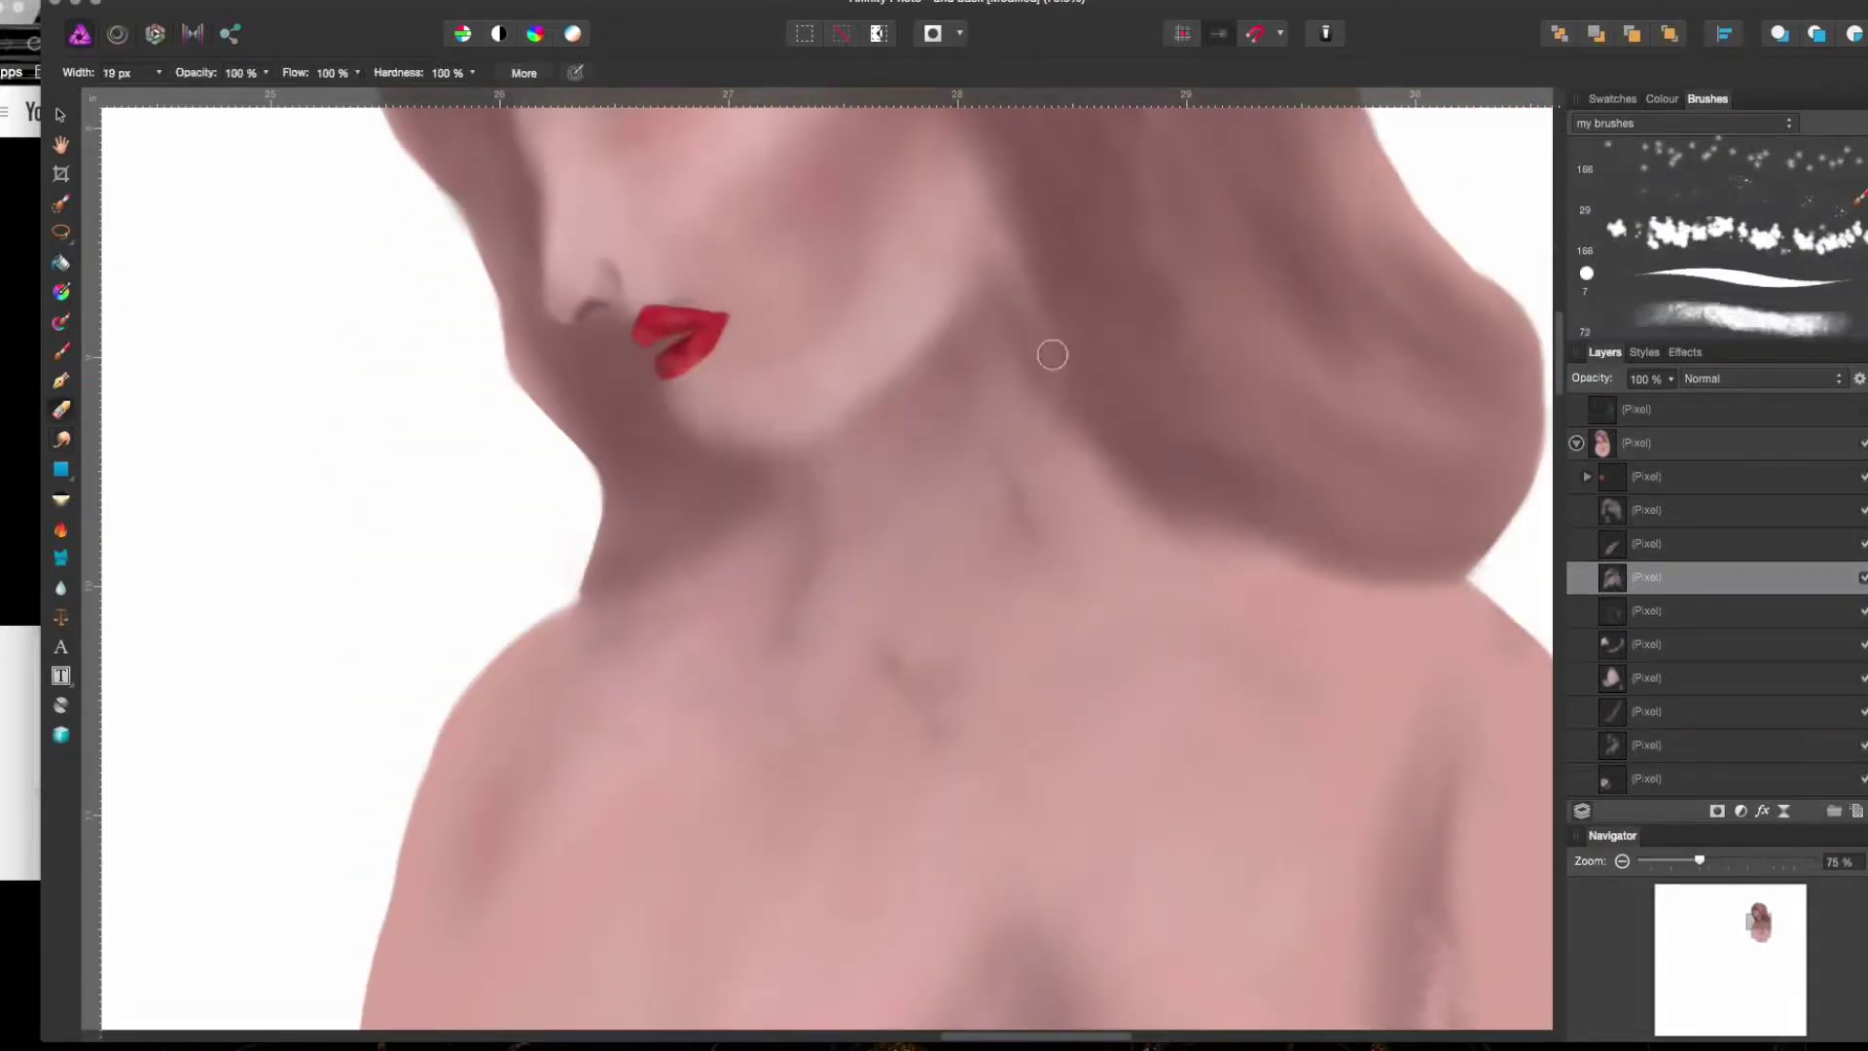
# - Deepen the hair shadows with mauve strokes from the 72 px brush on the hair layer and blend them with a 200 px smudge brush
pyautogui.click(1654, 510)
pyautogui.press('b')
pyautogui.scroll(5, 1004, 209)
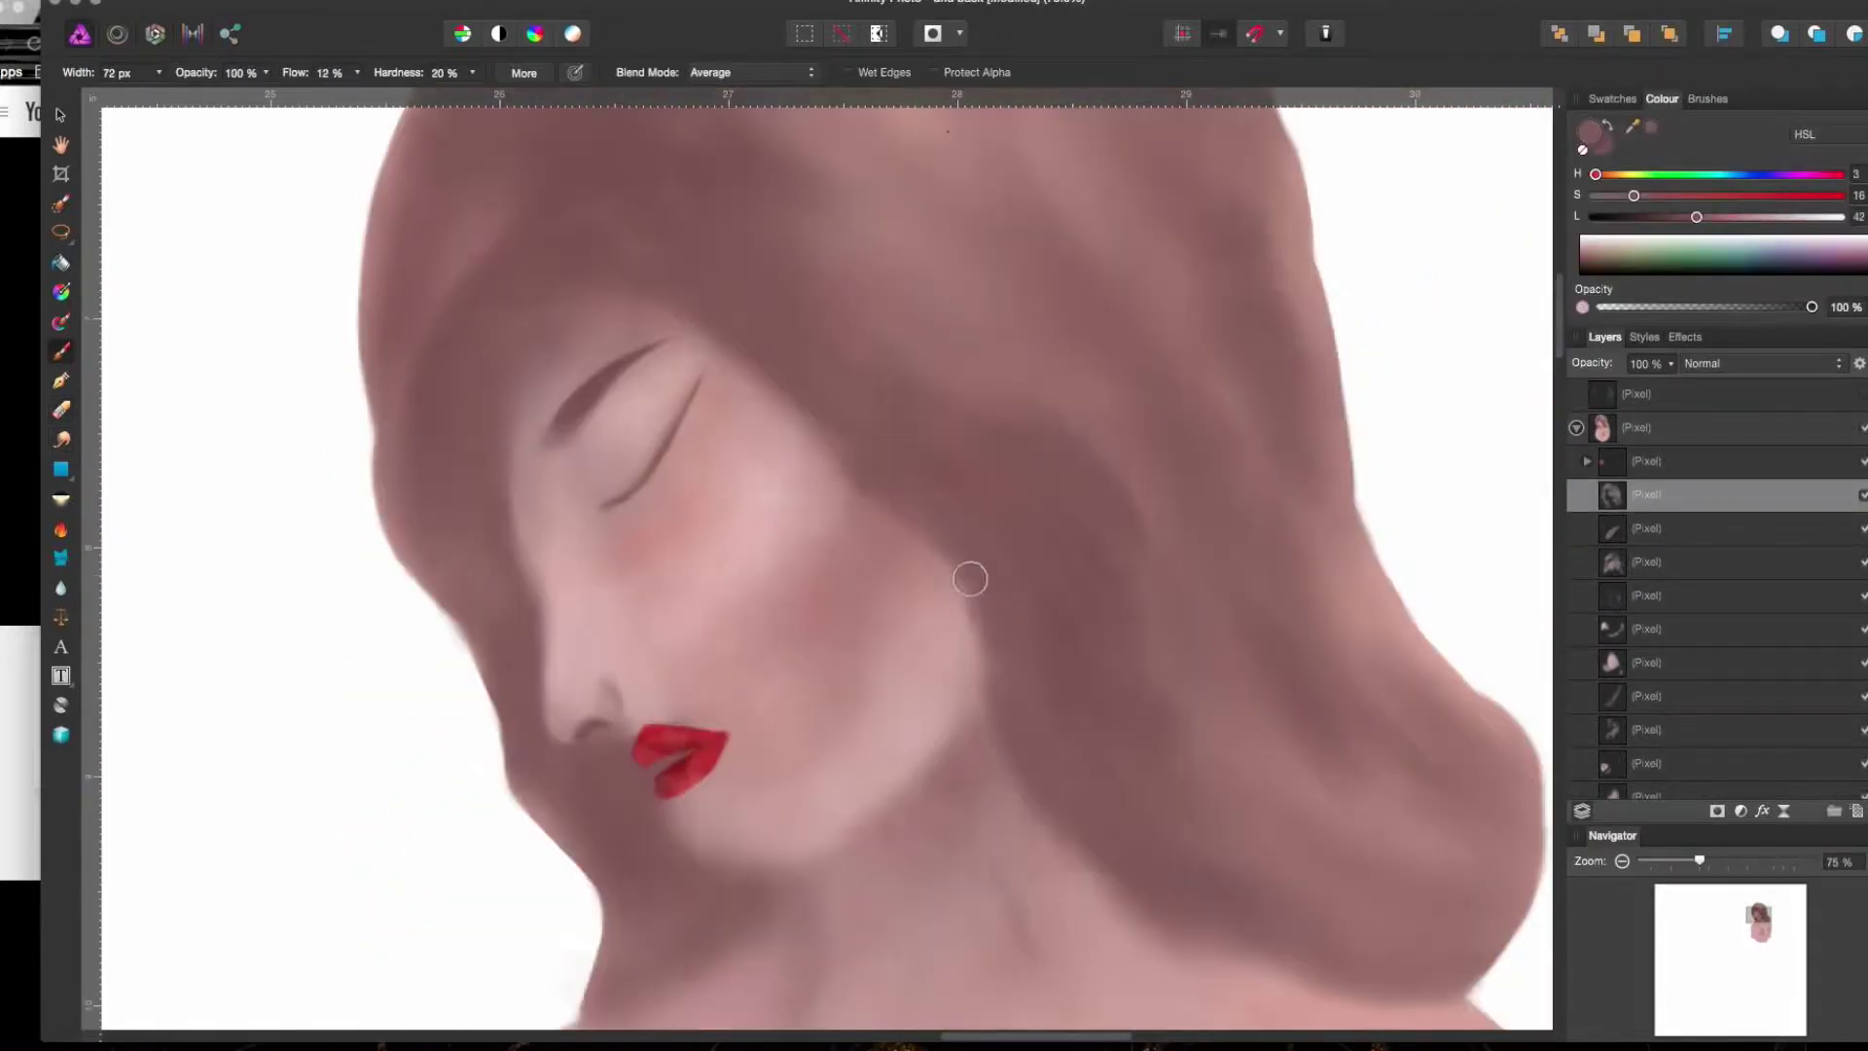
pyautogui.scroll(3, 1259, 292)
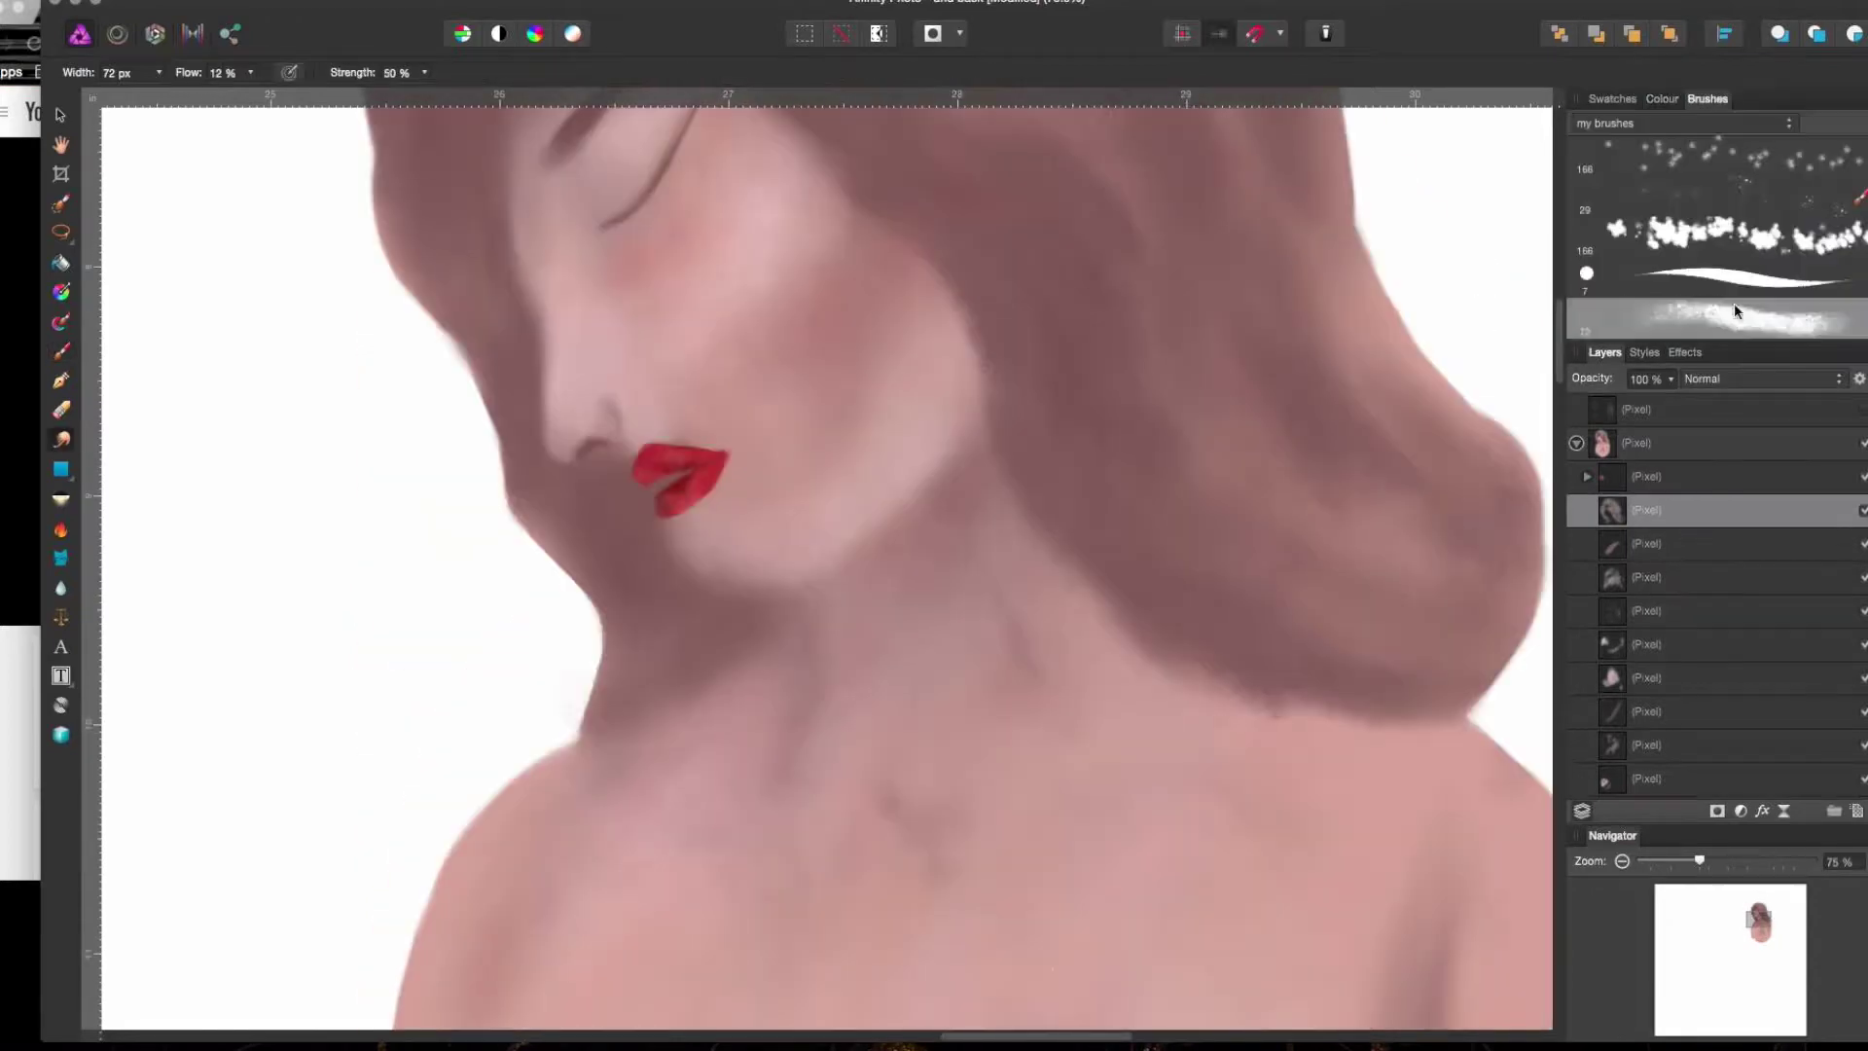
pyautogui.scroll(3, 1498, 551)
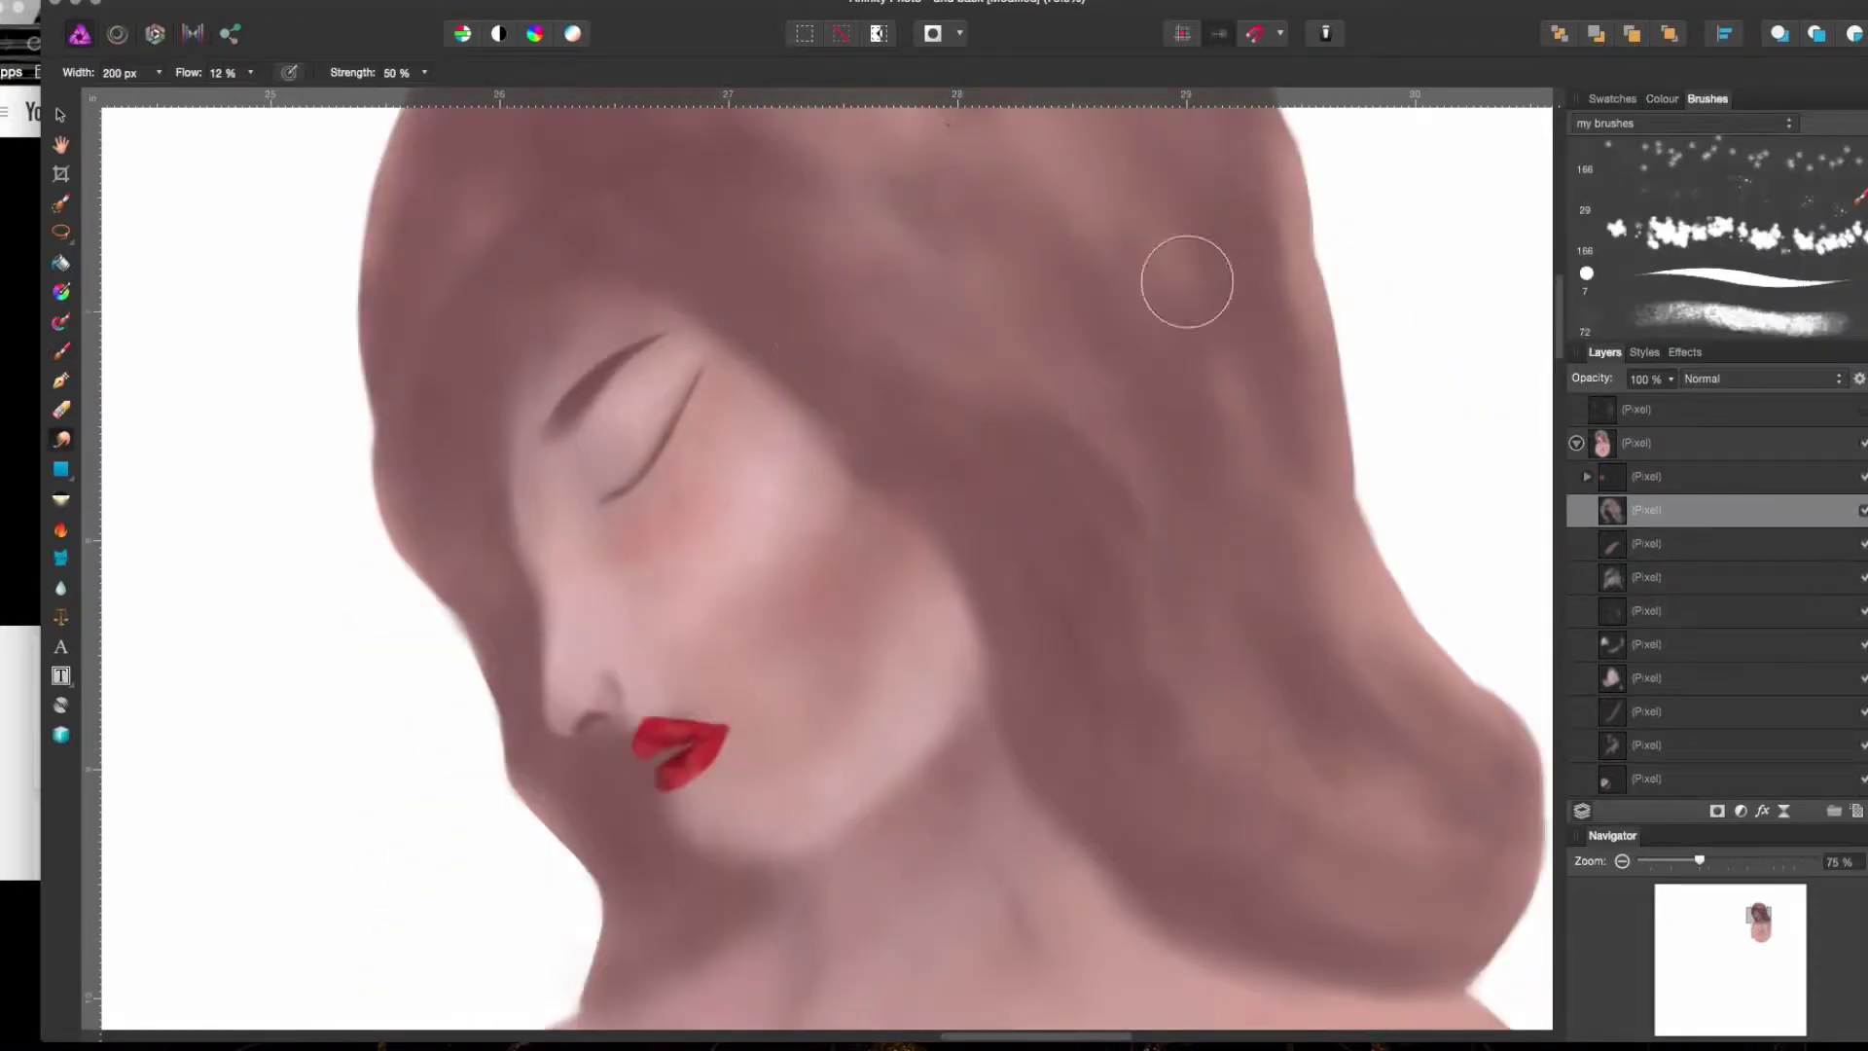
pyautogui.scroll(4, 970, 346)
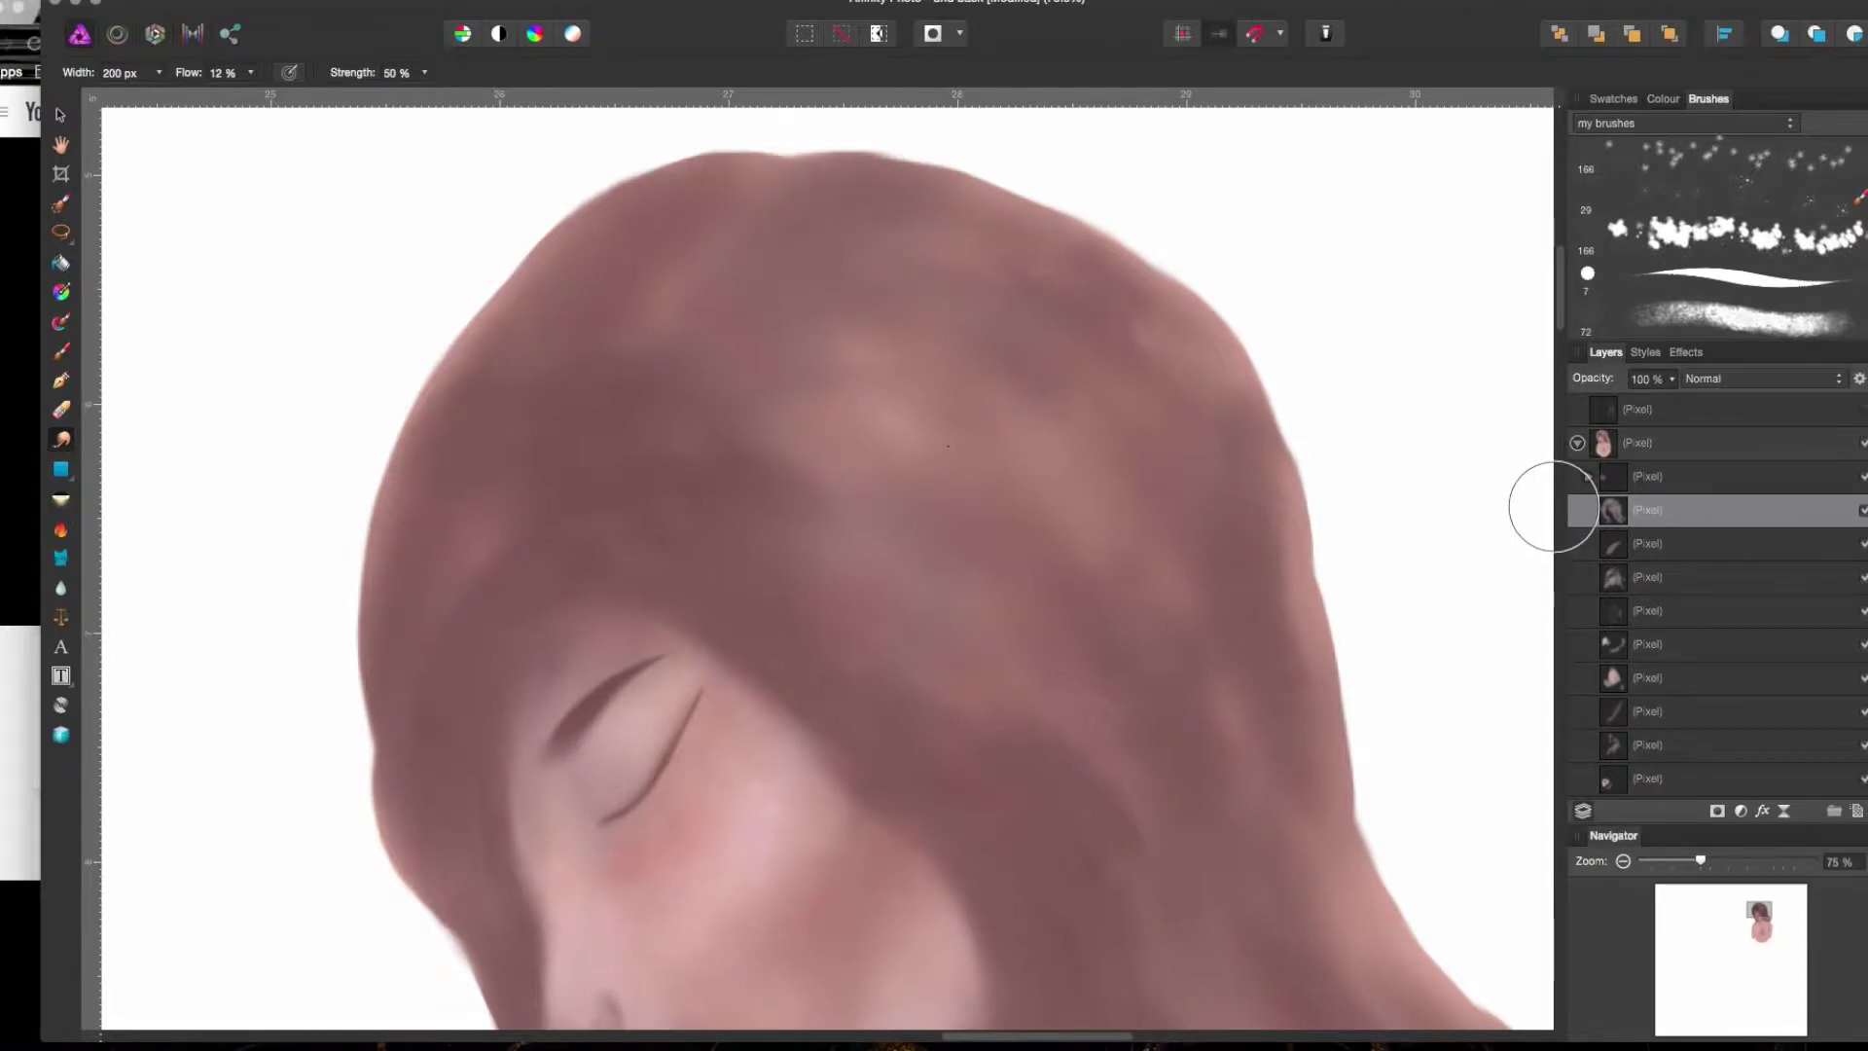
# - Blend the remaining chest and arm strokes on the highlight and shadow layers with the 200 px smudge brush
pyautogui.scroll(-15, 1547, 351)
pyautogui.hotkey('alt', '[')
pyautogui.hotkey('alt', '[')
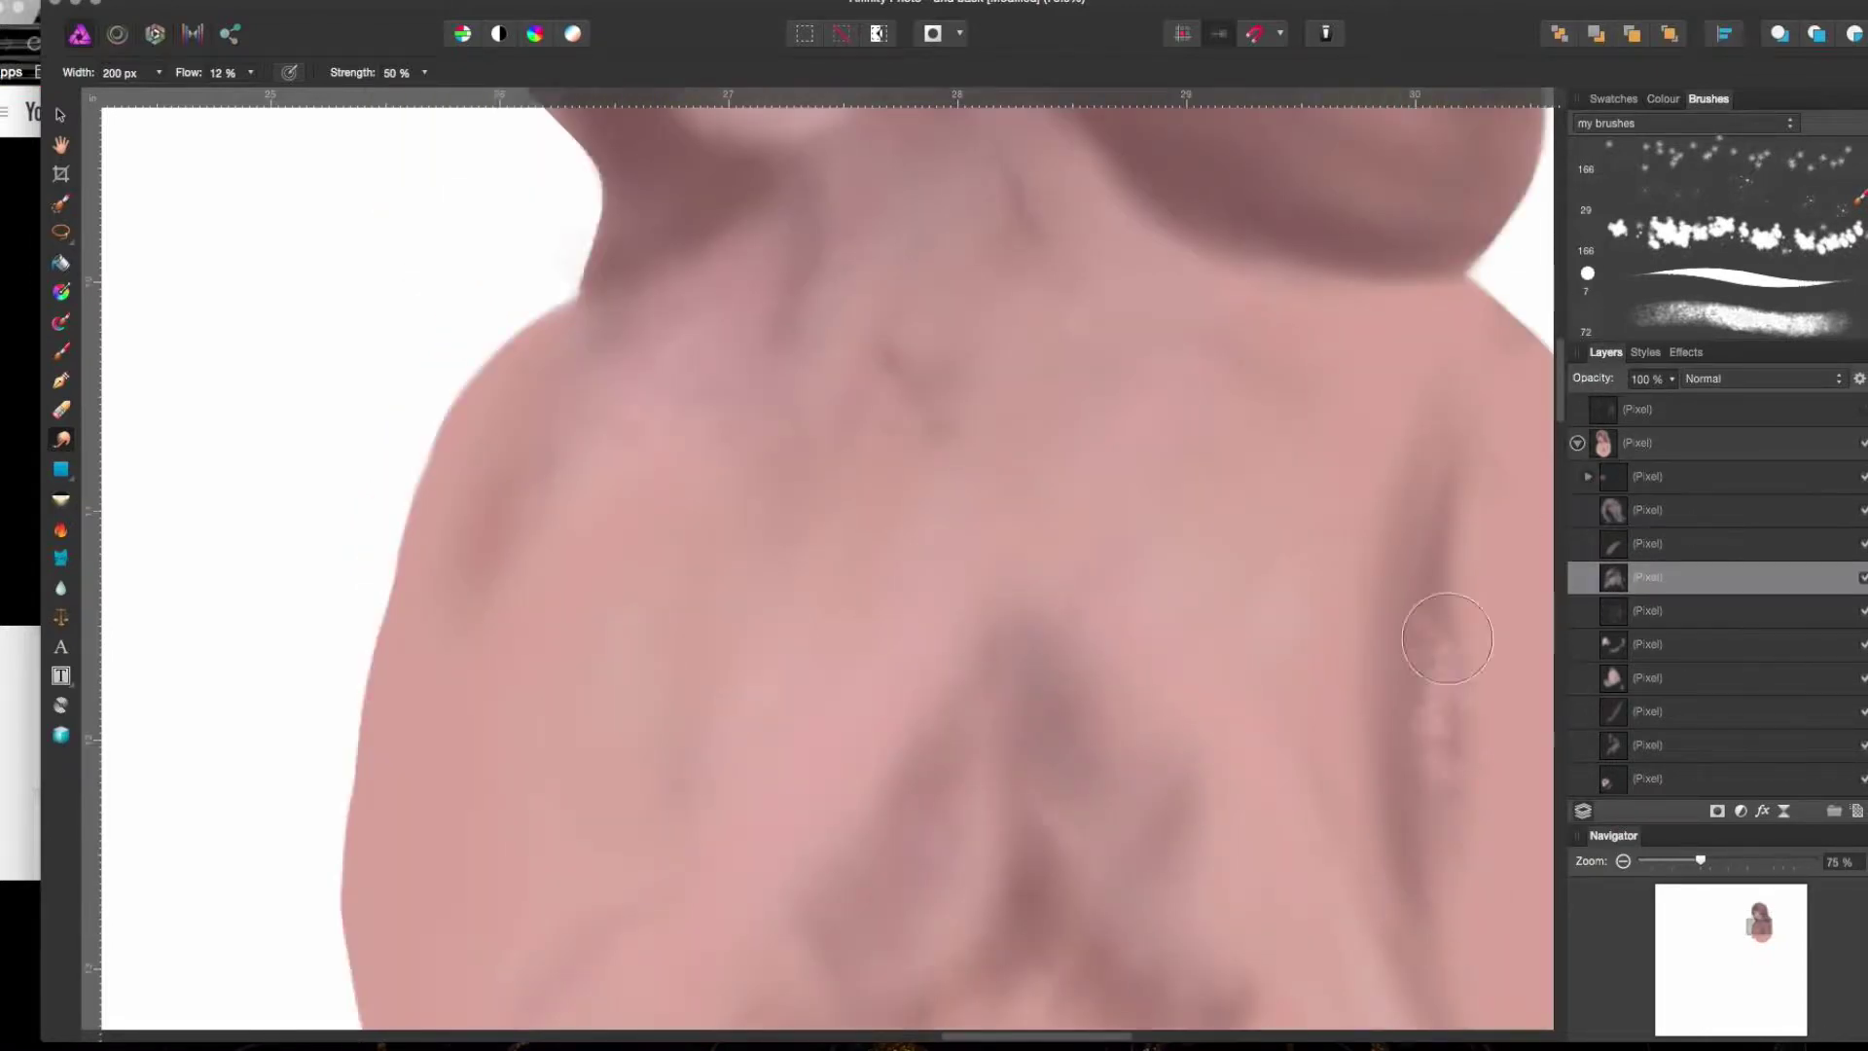
pyautogui.click(1659, 613)
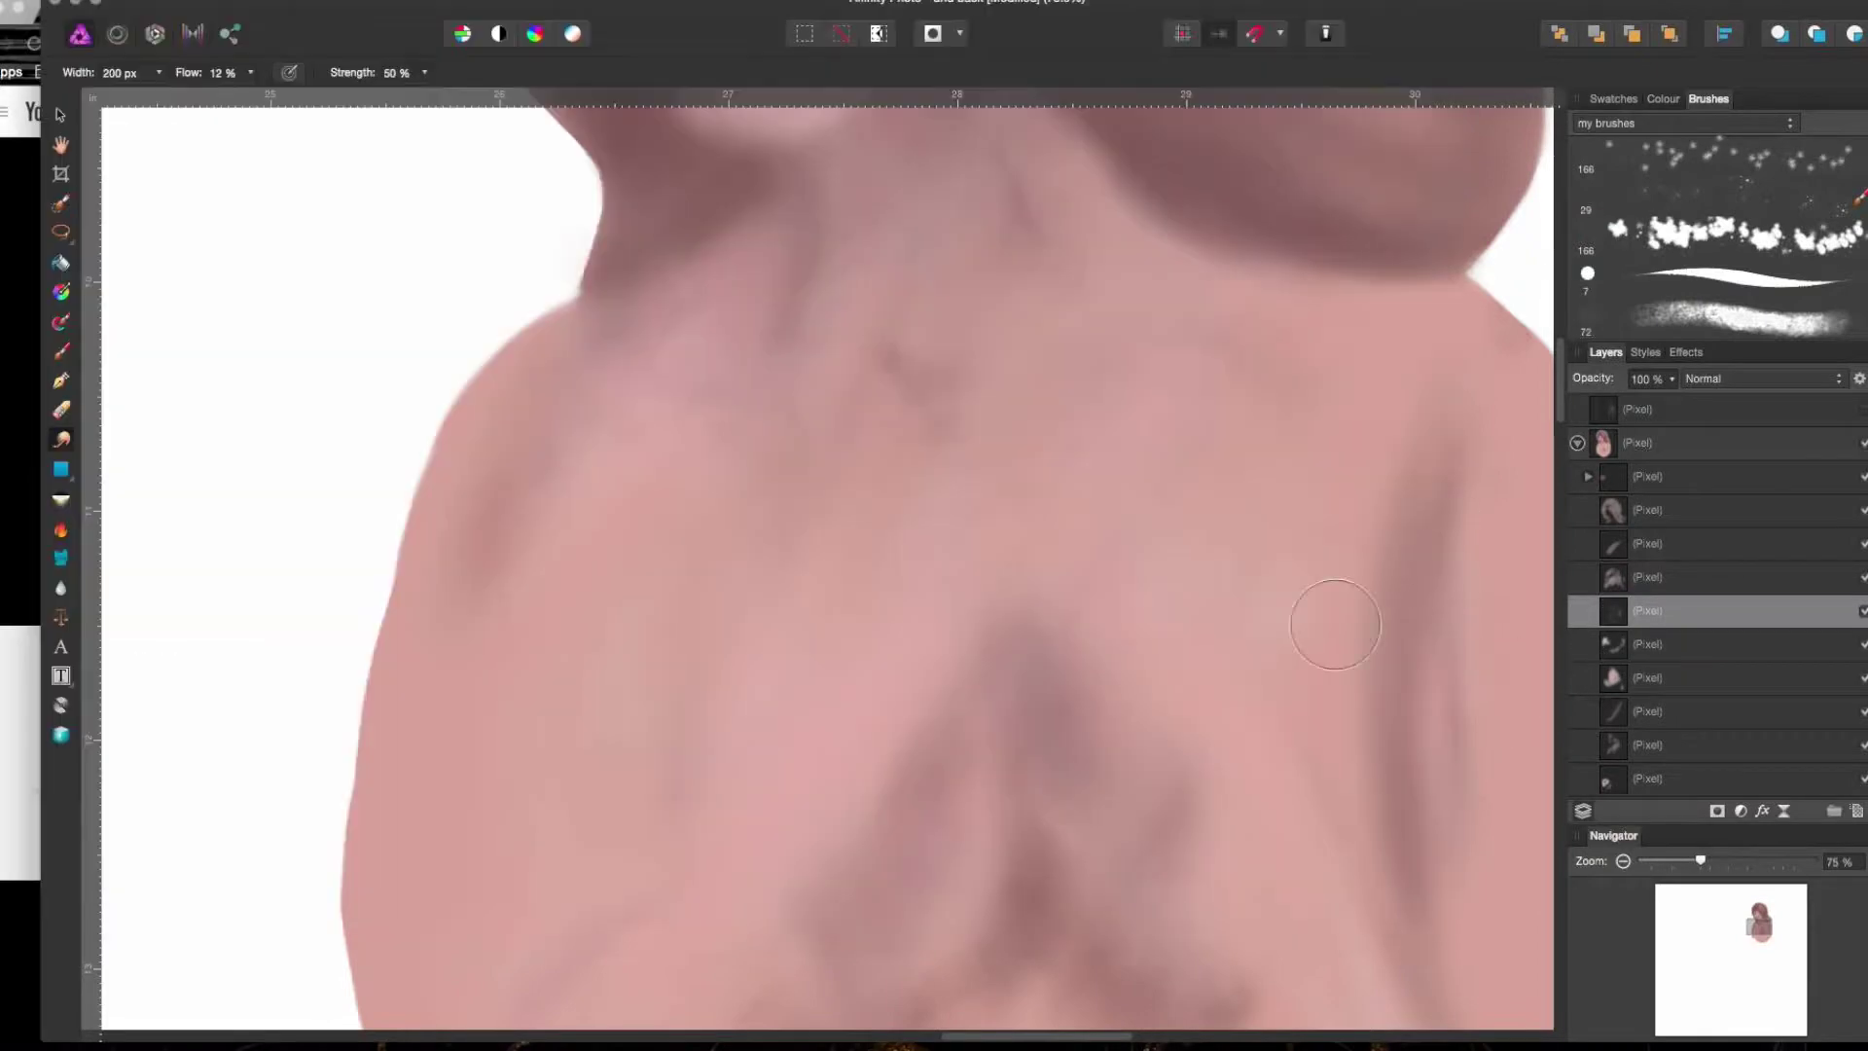
# - Show the sketch layer and draw purple guide outlines on both shoulders and upper arms with a 7.2 px brush
pyautogui.press('h')
pyautogui.moveTo(1326, 625); pyautogui.dragTo(1150, 444)
pyautogui.scroll(10, 1150, 444)
pyautogui.click(1654, 408)
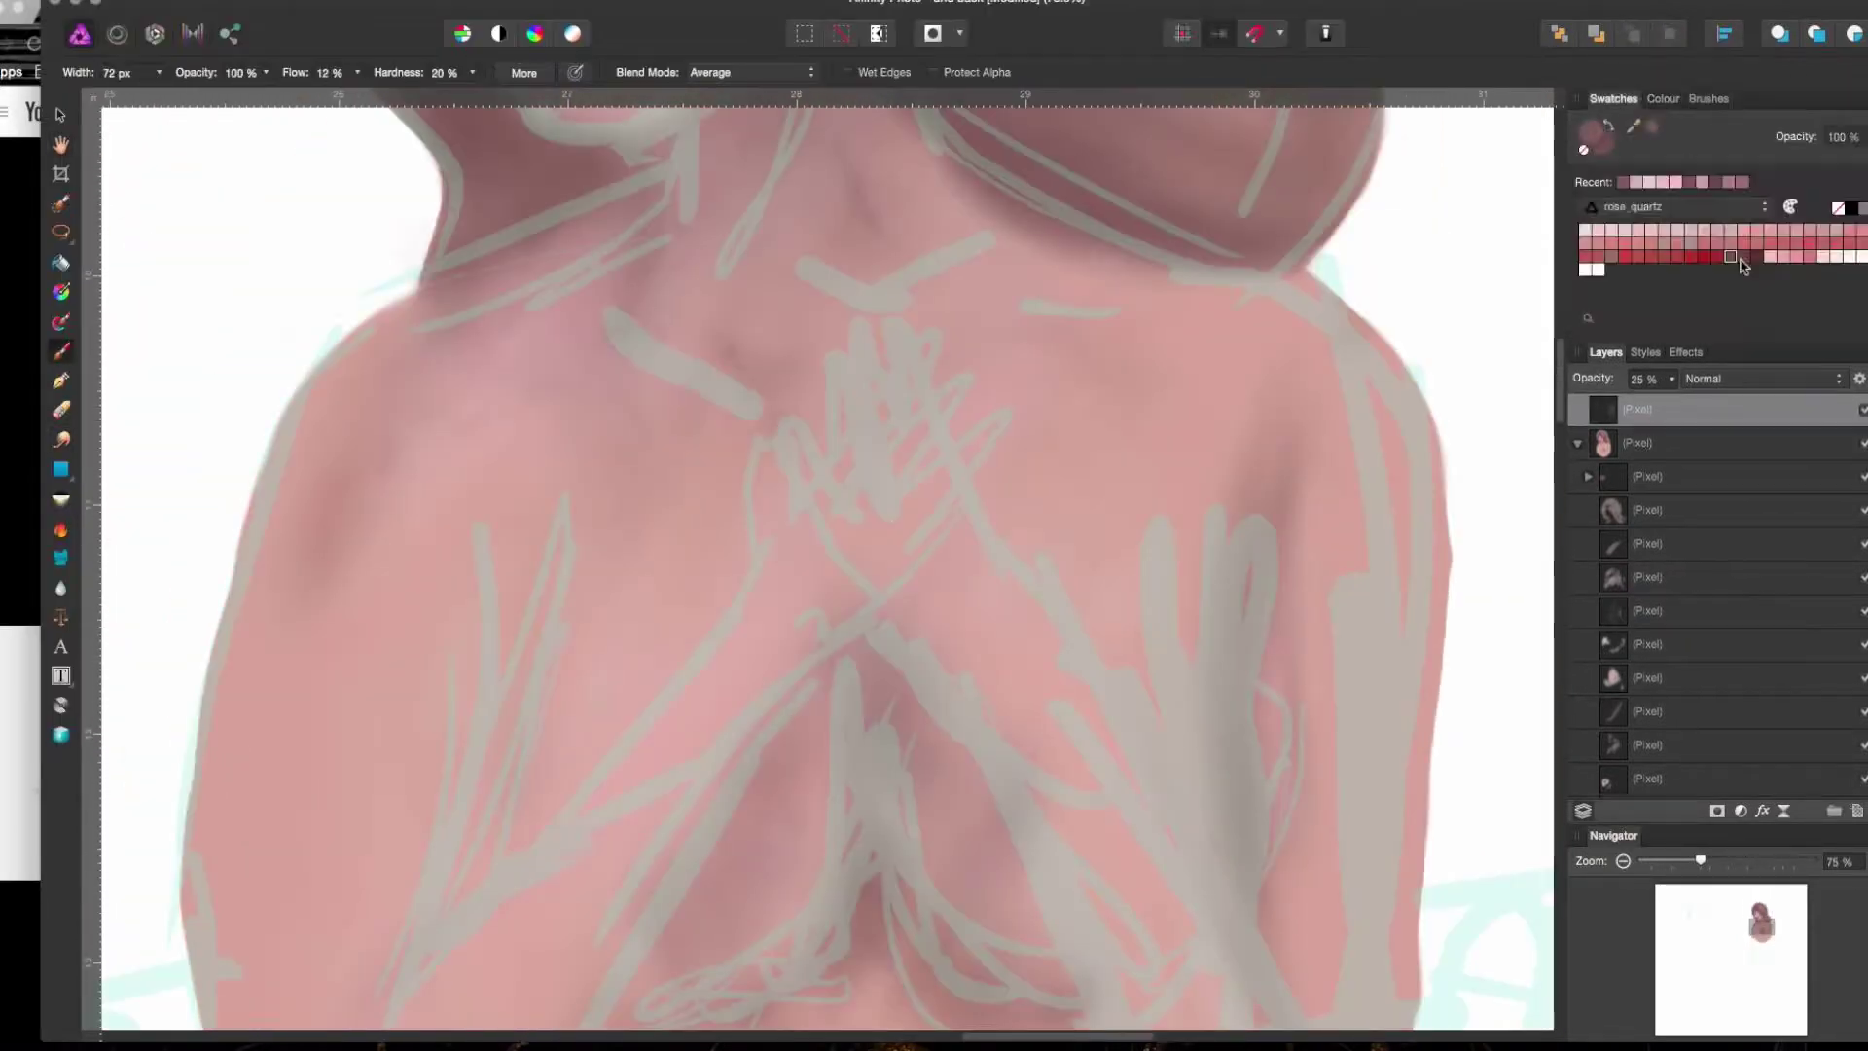
pyautogui.press('b')
pyautogui.moveTo(399, 313); pyautogui.dragTo(433, 647)
pyautogui.moveTo(1299, 272); pyautogui.dragTo(1265, 584)
pyautogui.moveTo(350, 467); pyautogui.dragTo(385, 581)
pyautogui.scroll(10, 1146, 953)
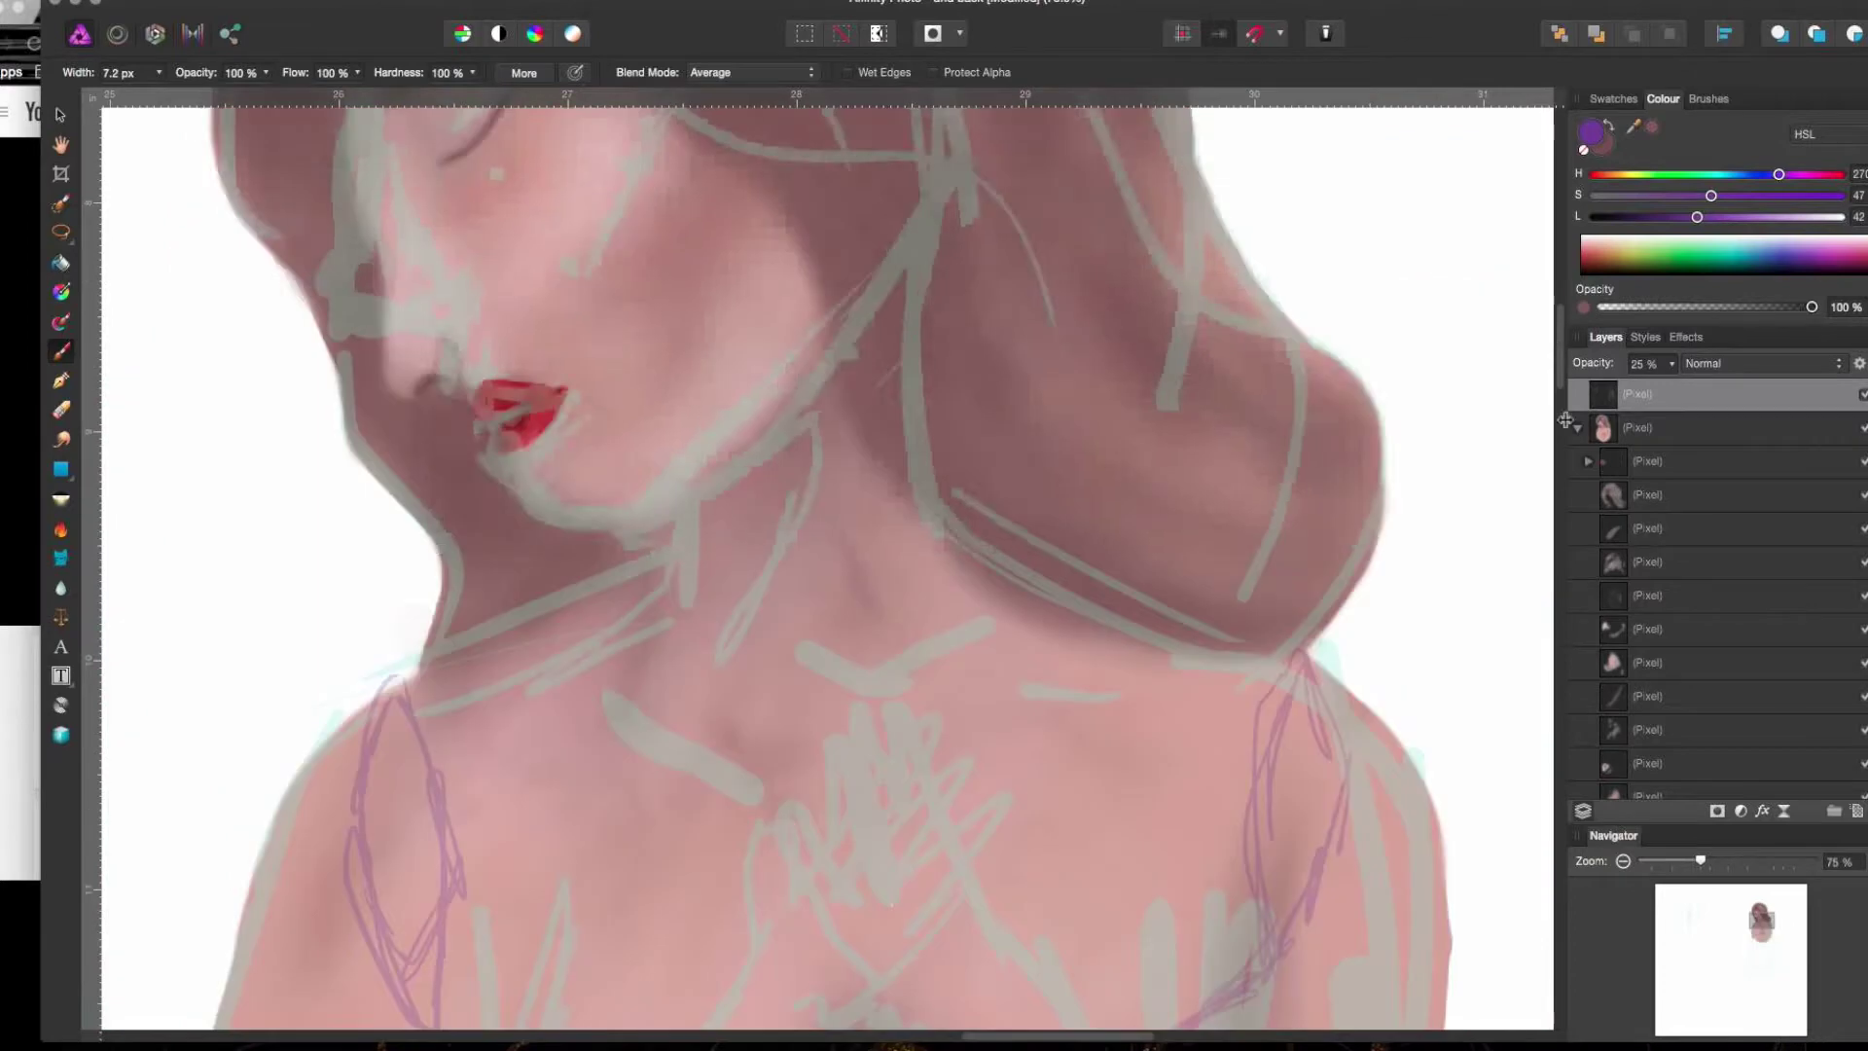
# - Erase parts of the figure's base layer around the arms and torso, following the sketch guides
pyautogui.scroll(-15, 1146, 952)
pyautogui.hotkey('alt', '[')
pyautogui.press('e')
pyautogui.moveTo(1090, 389)
pyautogui.mouseDown()
pyautogui.moveTo(1251, 717)
pyautogui.moveTo(1449, 180)
pyautogui.mouseUp()
pyautogui.moveTo(1216, 632); pyautogui.dragTo(1382, 827)
pyautogui.moveTo(1177, 632); pyautogui.dragTo(1012, 812)
pyautogui.moveTo(1137, 488); pyautogui.dragTo(1382, 408)
pyautogui.moveTo(1167, 681)
pyautogui.mouseDown()
pyautogui.moveTo(914, 876)
pyautogui.moveTo(467, 632)
pyautogui.mouseUp()
pyautogui.moveTo(544, 739); pyautogui.dragTo(370, 389)
pyautogui.scroll(5, 1329, 576)
pyautogui.moveTo(1329, 576); pyautogui.dragTo(1411, 817)
pyautogui.moveTo(350, 583)
pyautogui.mouseDown()
pyautogui.moveTo(370, 758)
pyautogui.moveTo(292, 972)
pyautogui.mouseUp()
pyautogui.scroll(-5, 389, 876)
pyautogui.moveTo(438, 779)
pyautogui.mouseDown()
pyautogui.moveTo(545, 623)
pyautogui.moveTo(827, 754)
pyautogui.moveTo(885, 551)
pyautogui.moveTo(938, 855)
pyautogui.moveTo(1013, 700)
pyautogui.mouseUp()
pyautogui.press('super+Tab')
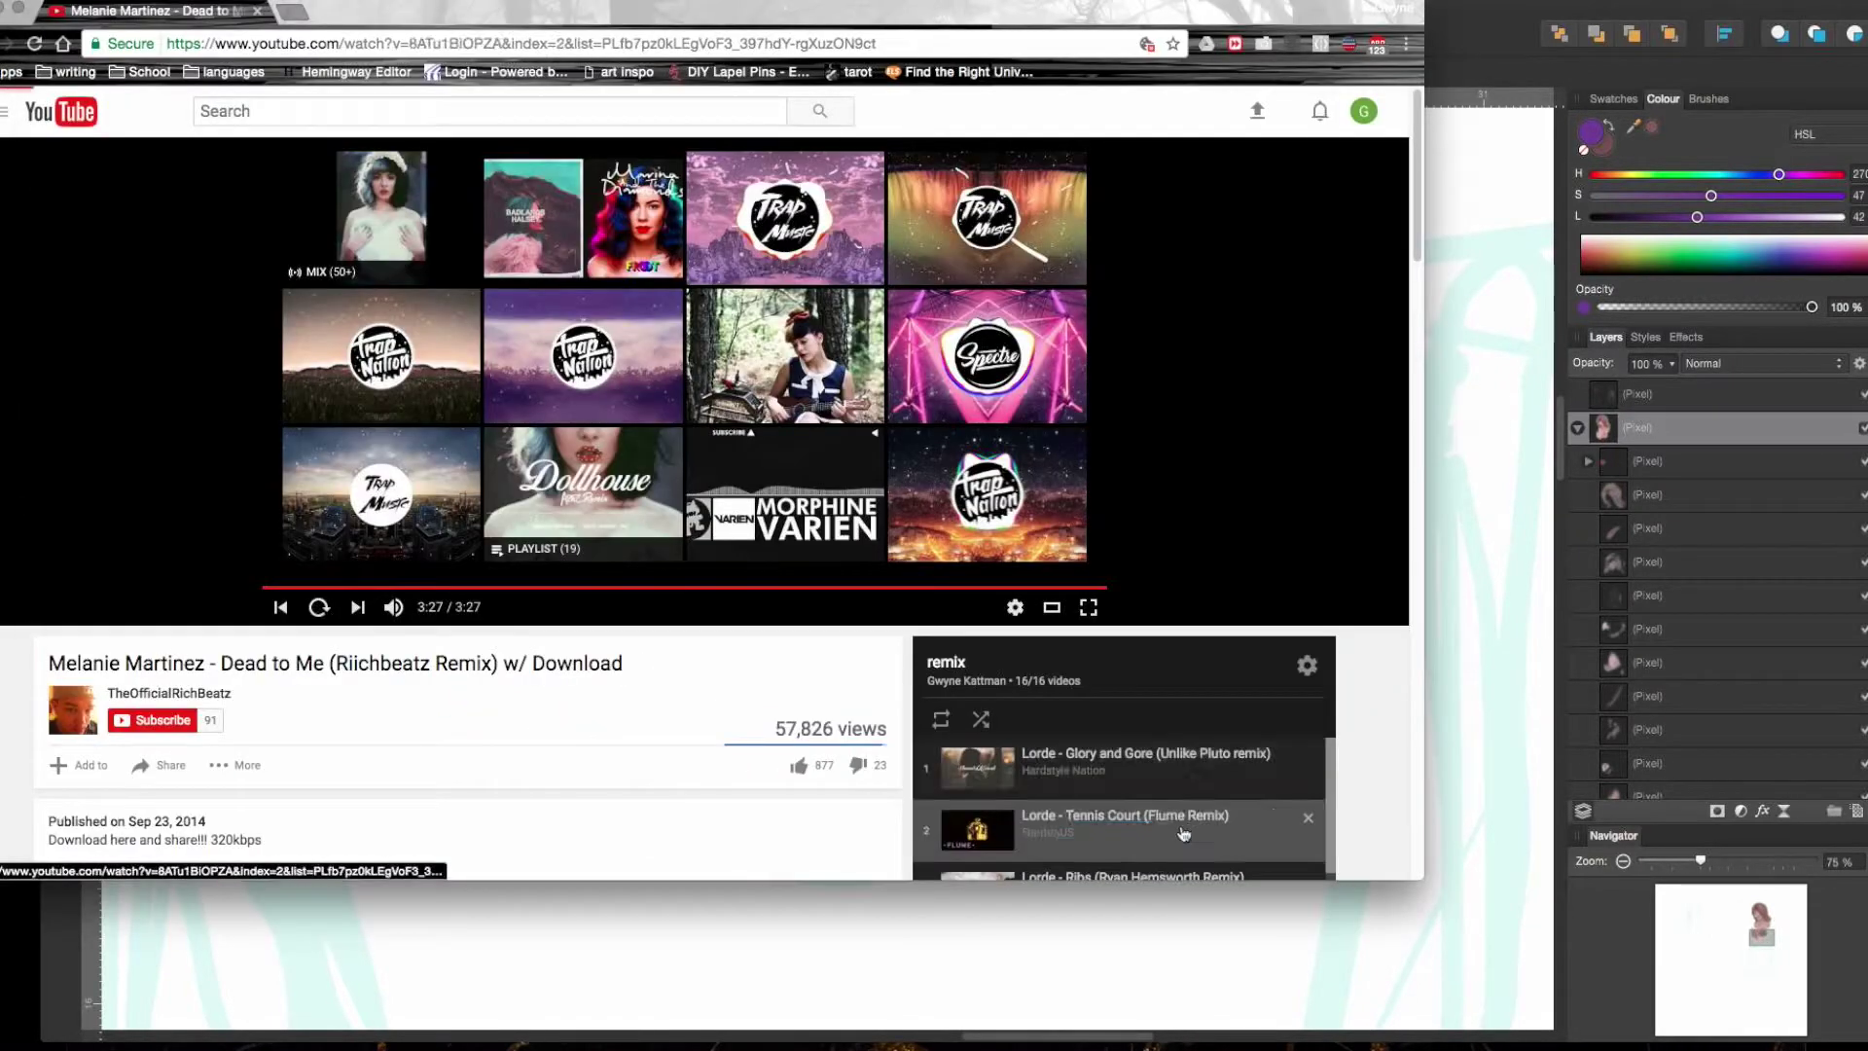
pyautogui.click(1485, 603)
# - Erase the rest of the arms and torso outside the purple guides to form a bust, and hide the sketch layer
pyautogui.scroll(5, 827, 565)
pyautogui.scroll(-5, 827, 565)
pyautogui.moveTo(292, 584)
pyautogui.mouseDown()
pyautogui.moveTo(457, 876)
pyautogui.moveTo(450, 659)
pyautogui.mouseUp()
pyautogui.scroll(-5, 389, 584)
pyautogui.scroll(8, 1547, 424)
pyautogui.click(1860, 394)
pyautogui.press('p')
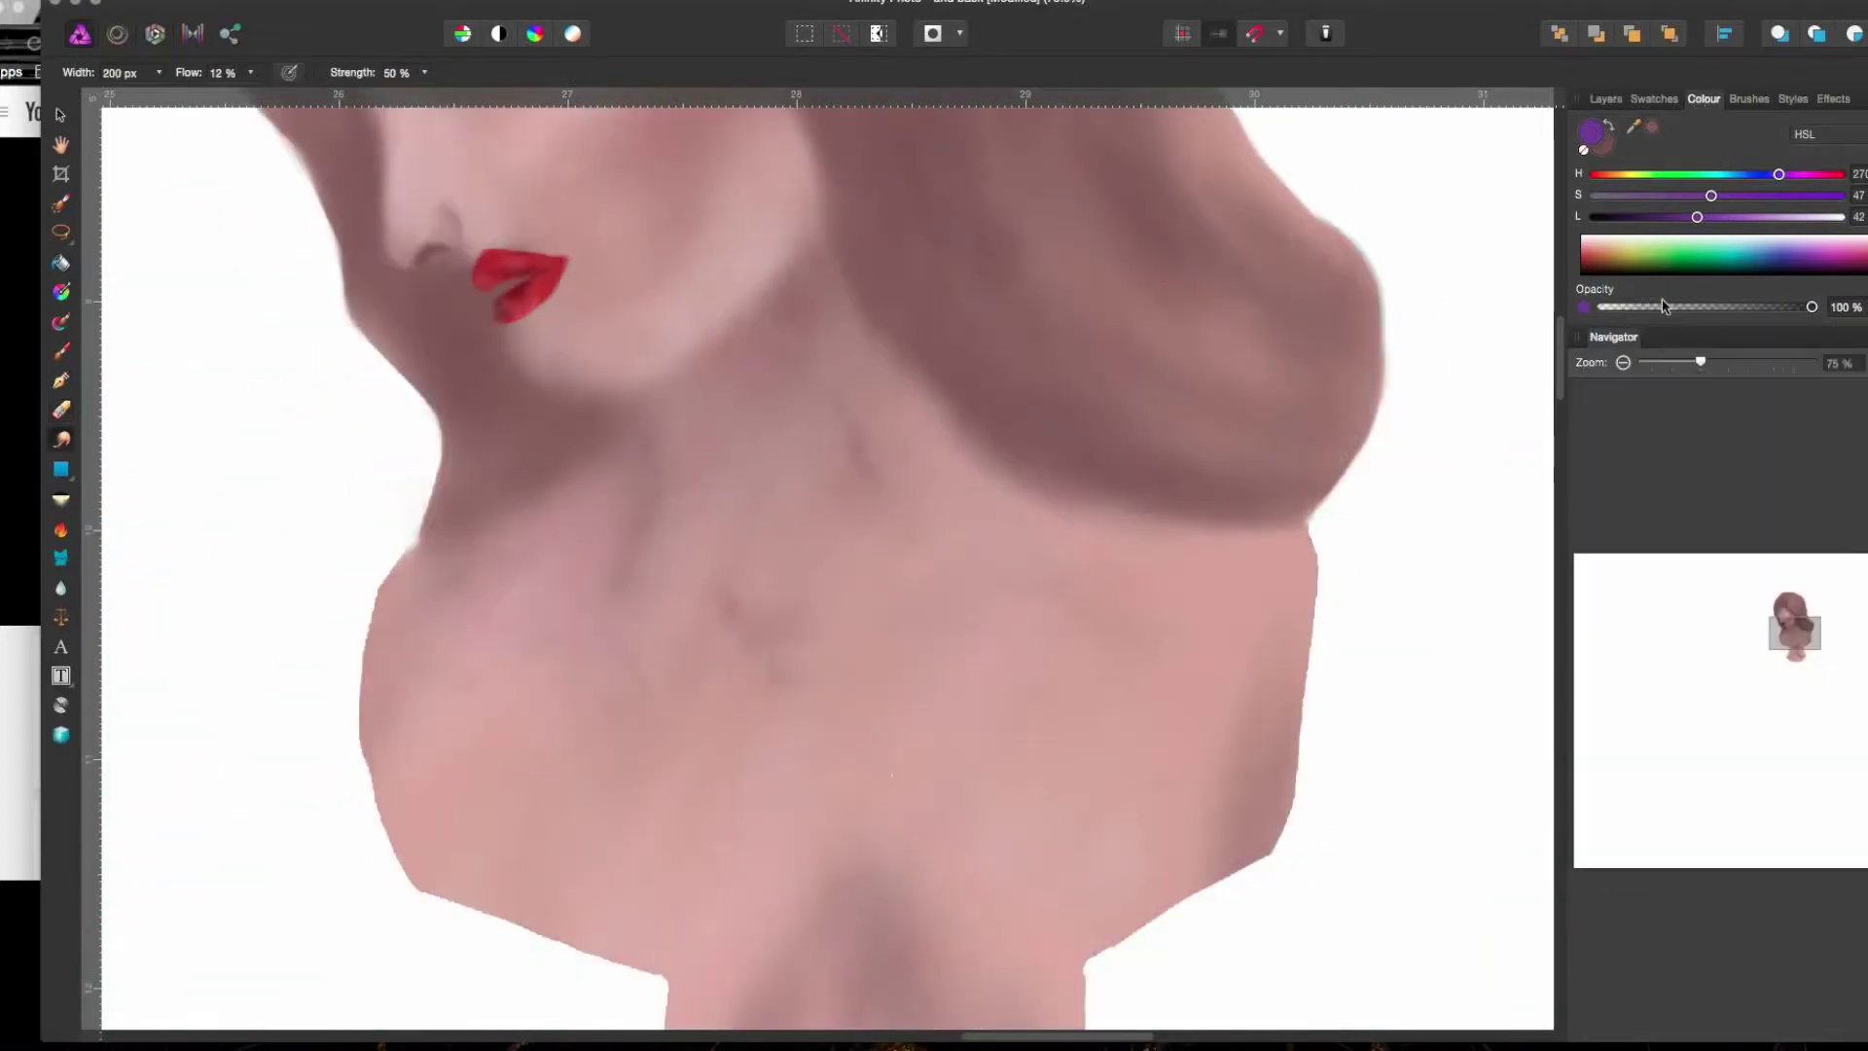
# - Soften the cut edges of the bust on the figure's base layer with the 72 px smudge brush
pyautogui.click(1613, 98)
pyautogui.moveTo(1663, 102); pyautogui.dragTo(1600, 98)
pyautogui.click(1708, 99)
pyautogui.click(1713, 317)
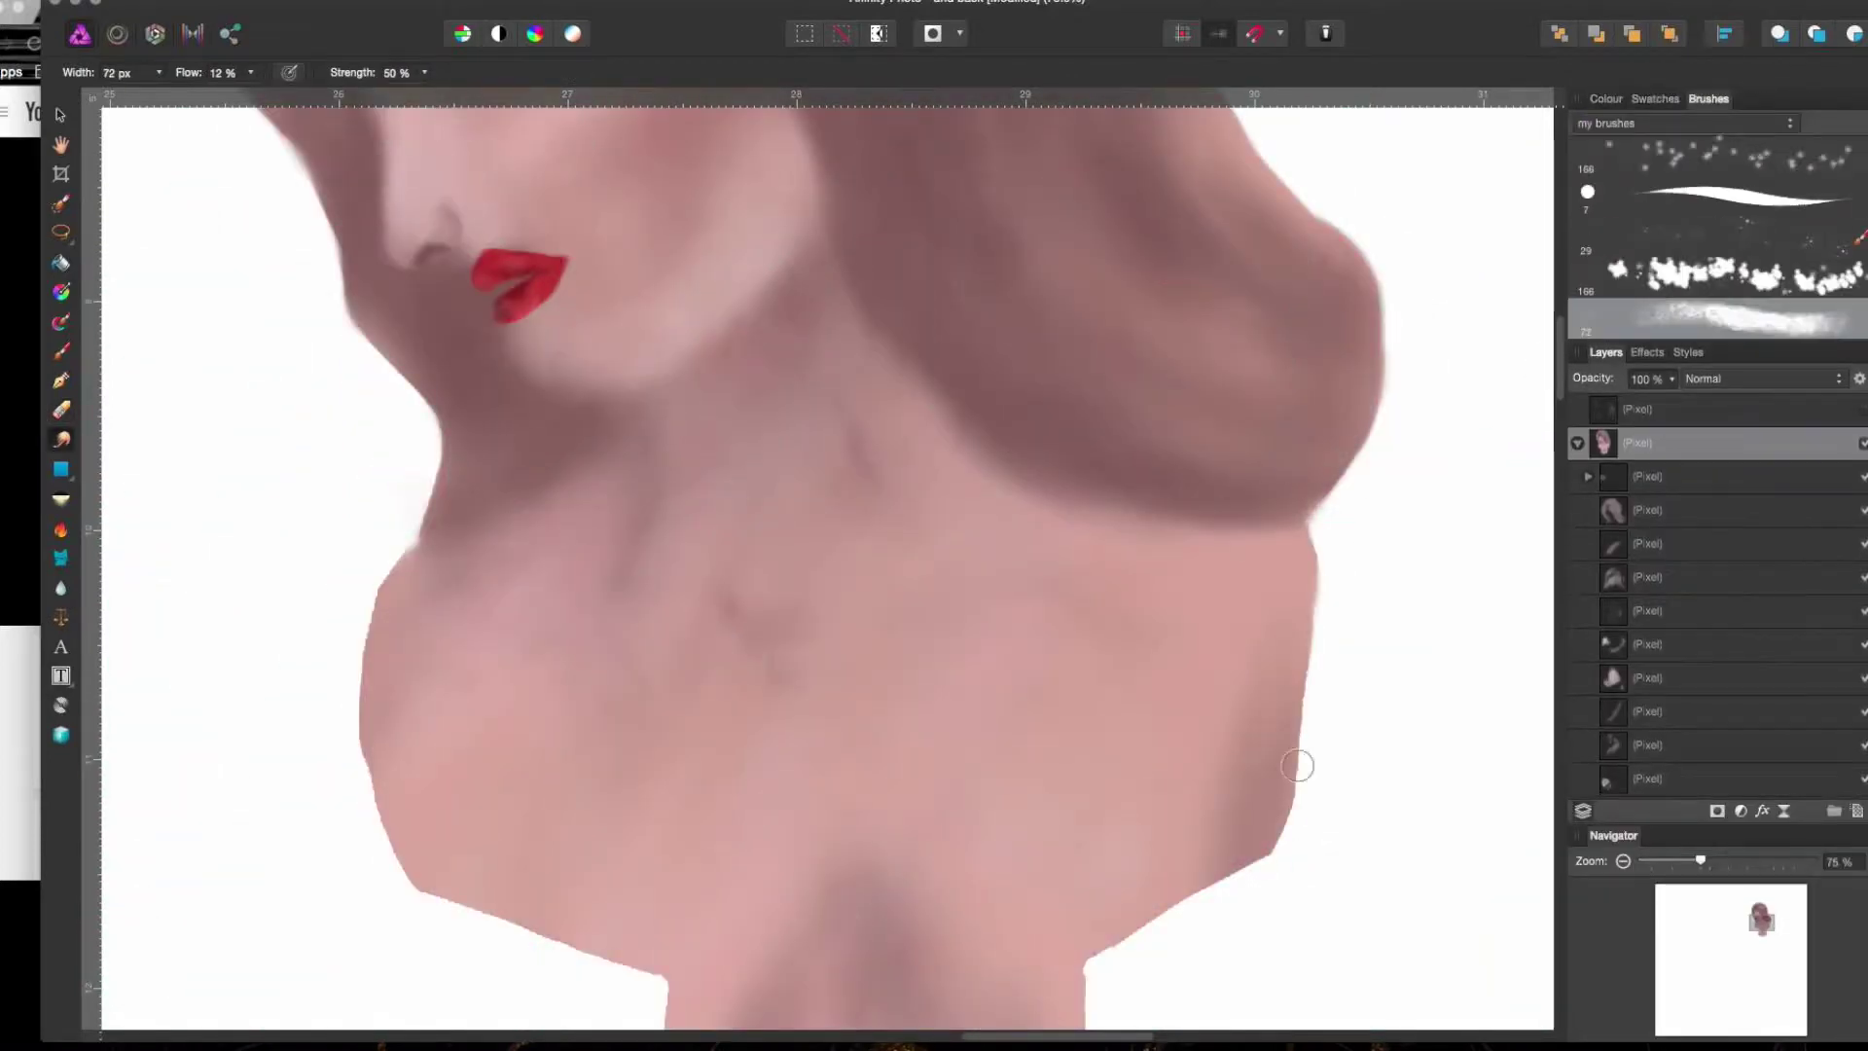
pyautogui.scroll(-5, 1264, 778)
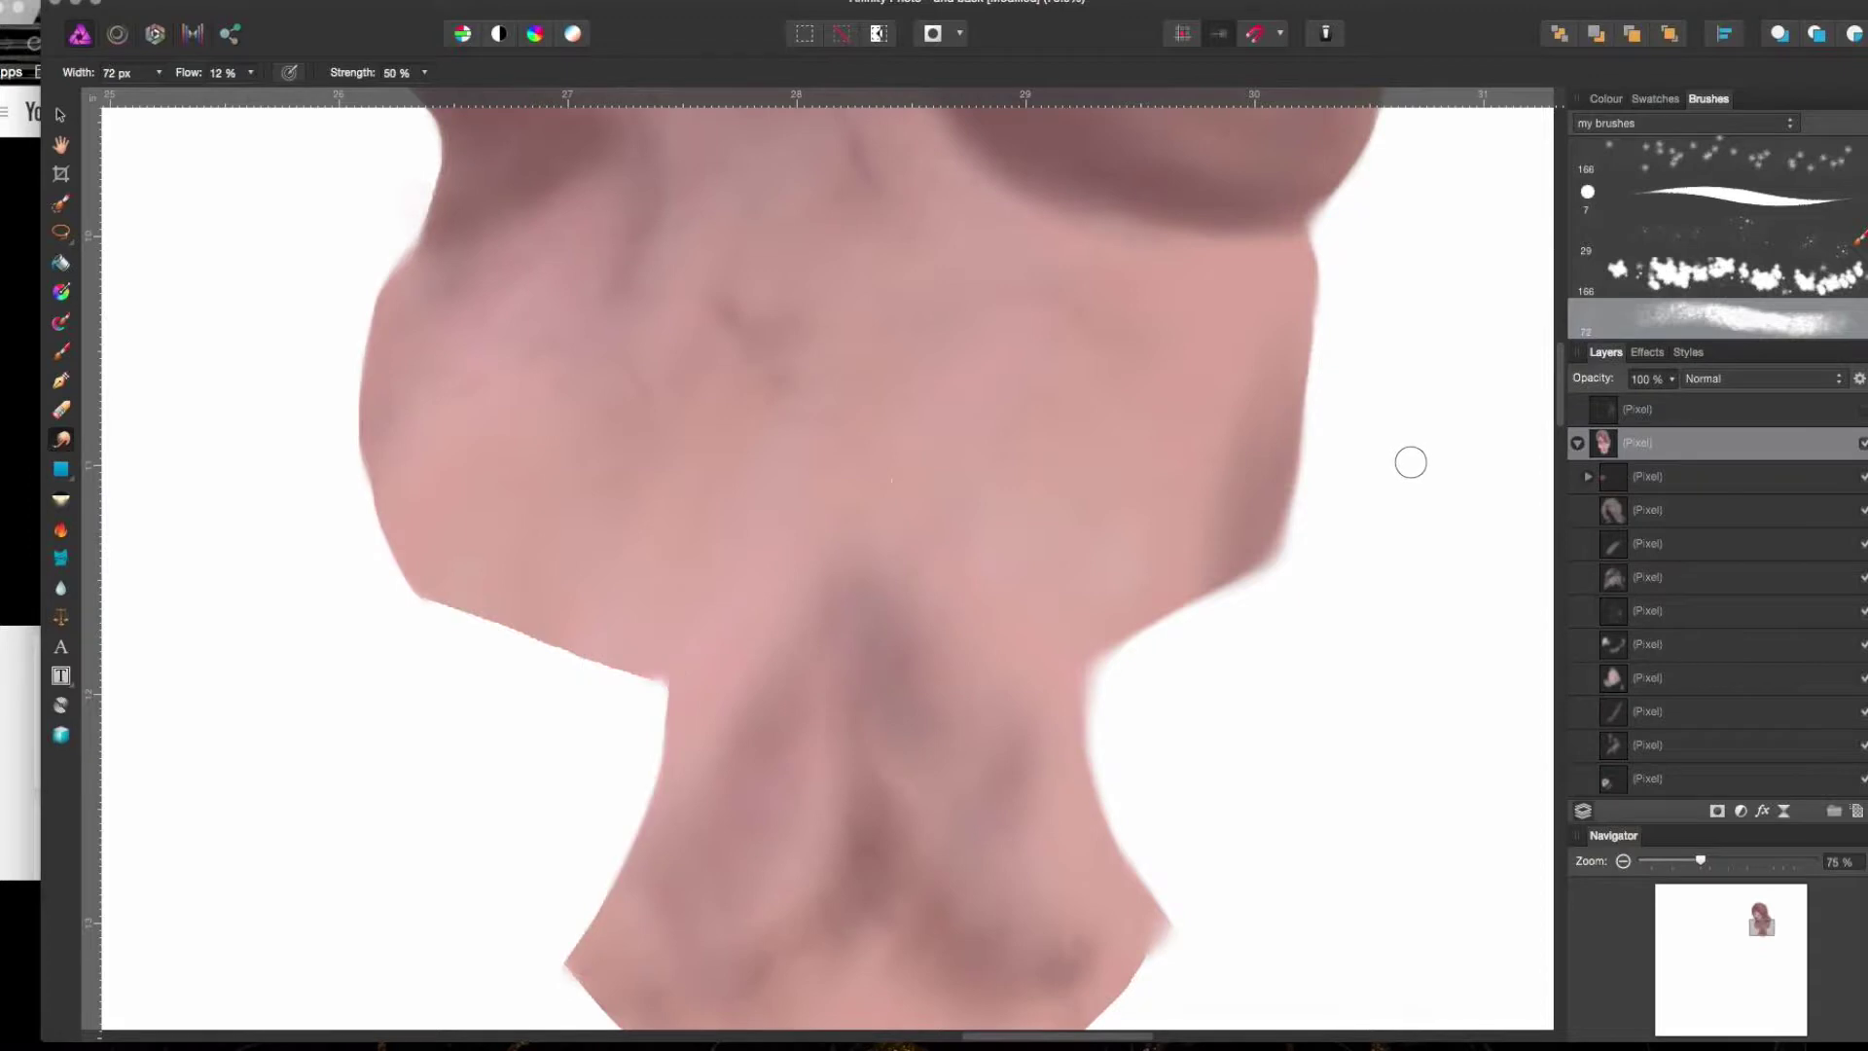
pyautogui.press('super+minus')
pyautogui.press('super+minus')
pyautogui.press('super+minus')
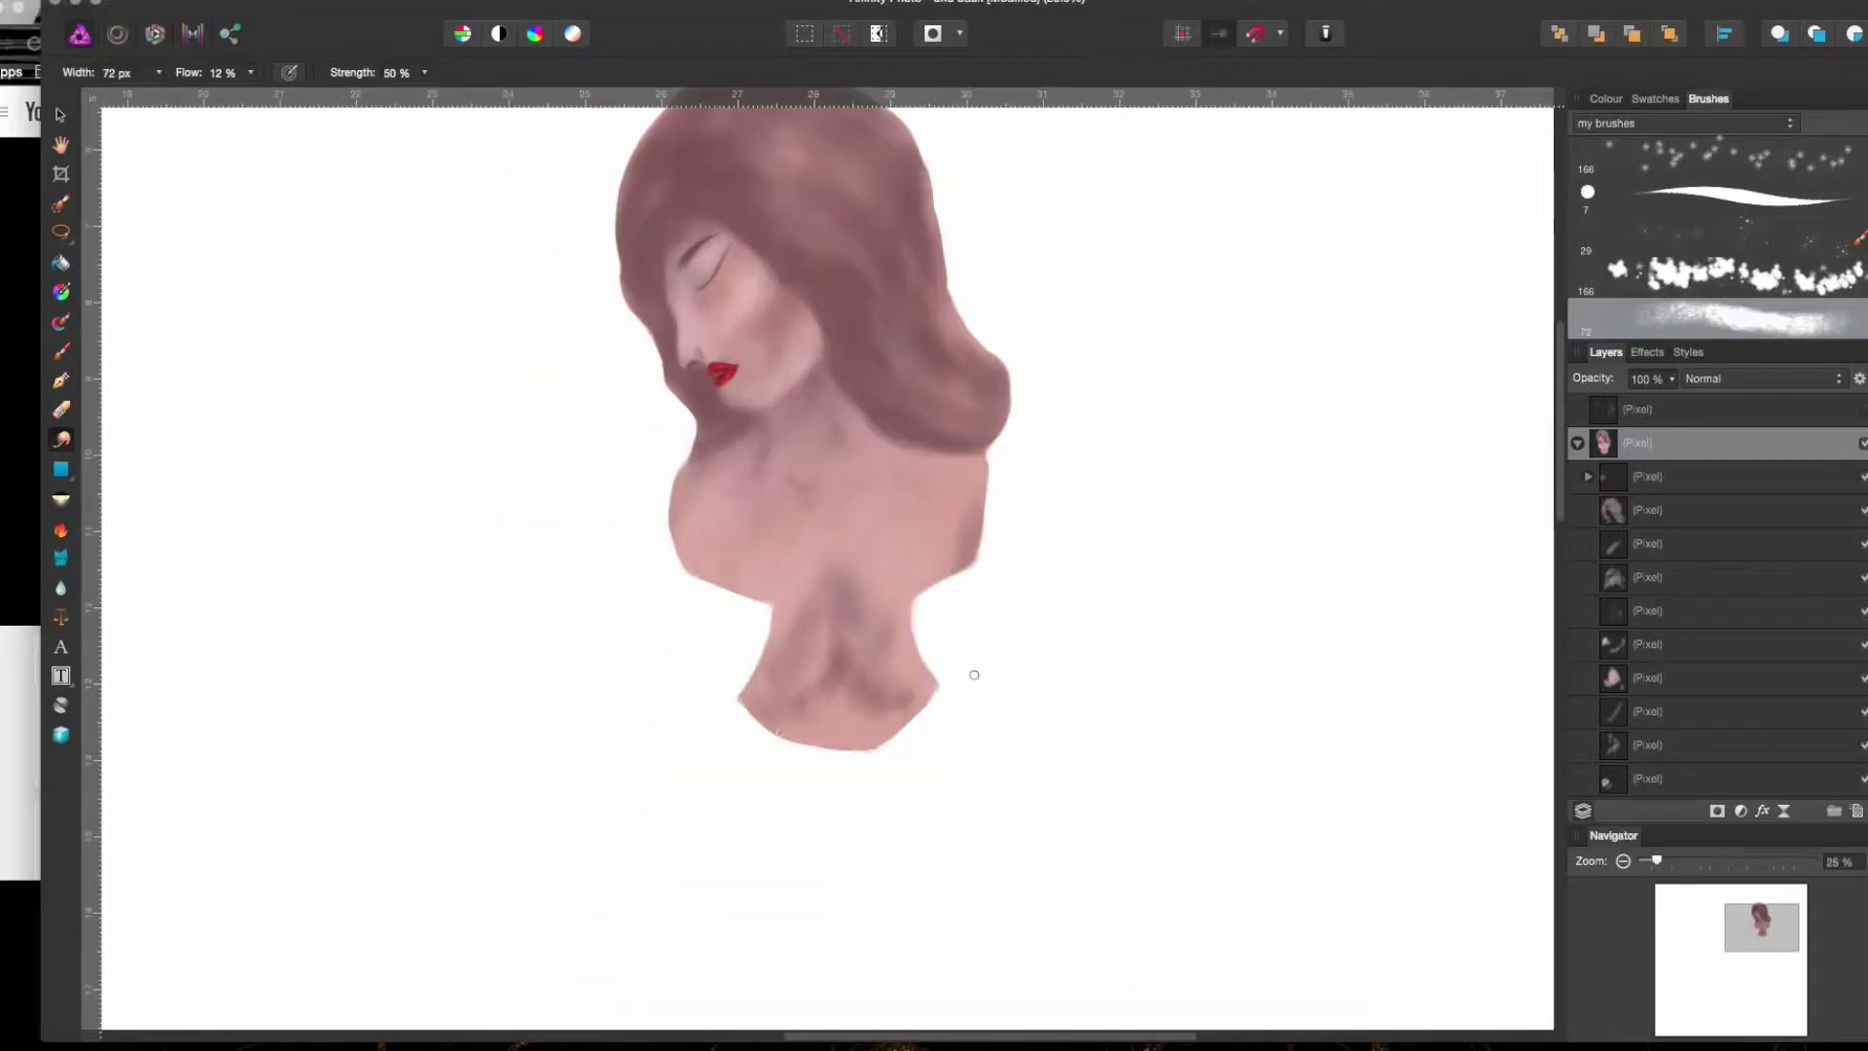
# - Add a nested pixel layer with dark mauve shadows at the arm cuts and under the bust, blending them with a 290 px smudge brush
pyautogui.press('super+shift+n')
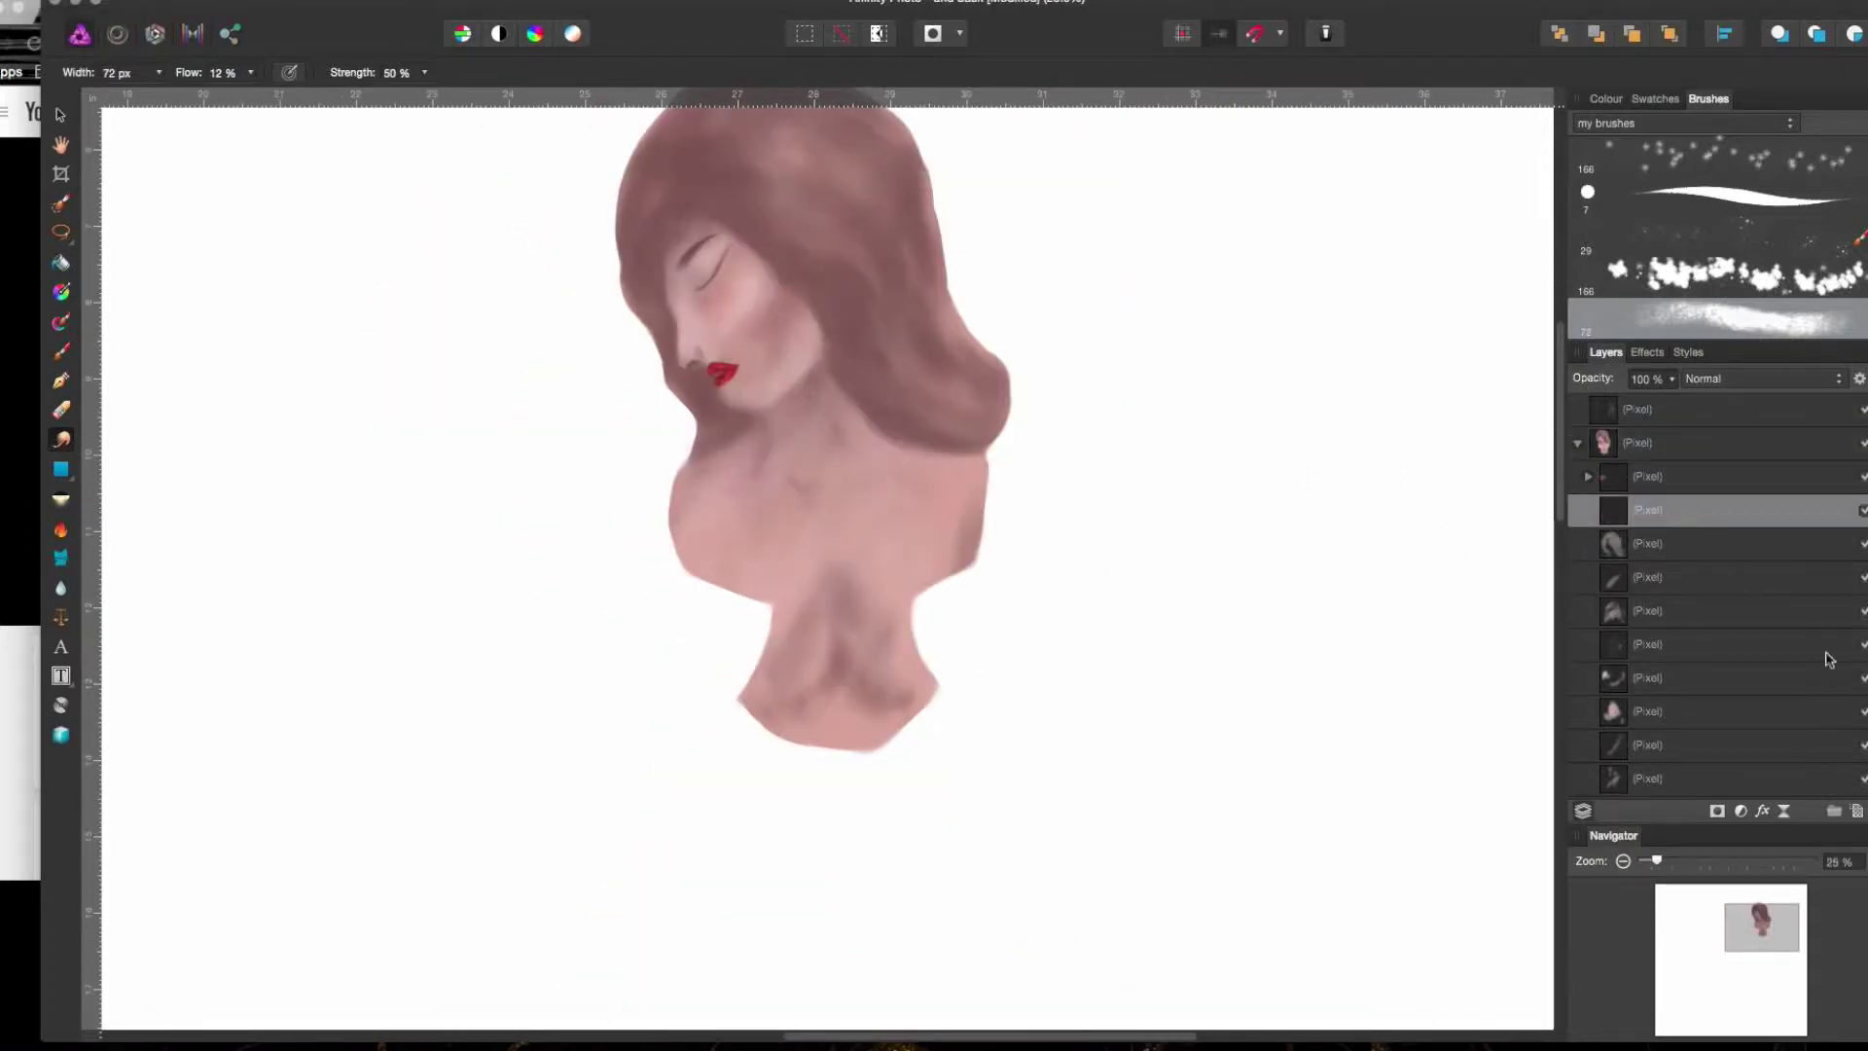
pyautogui.press('super+v')
pyautogui.press('super+plus')
pyautogui.press('super+plus')
pyautogui.press('super+plus')
pyautogui.press(']')
pyautogui.press(']')
pyautogui.press(']')
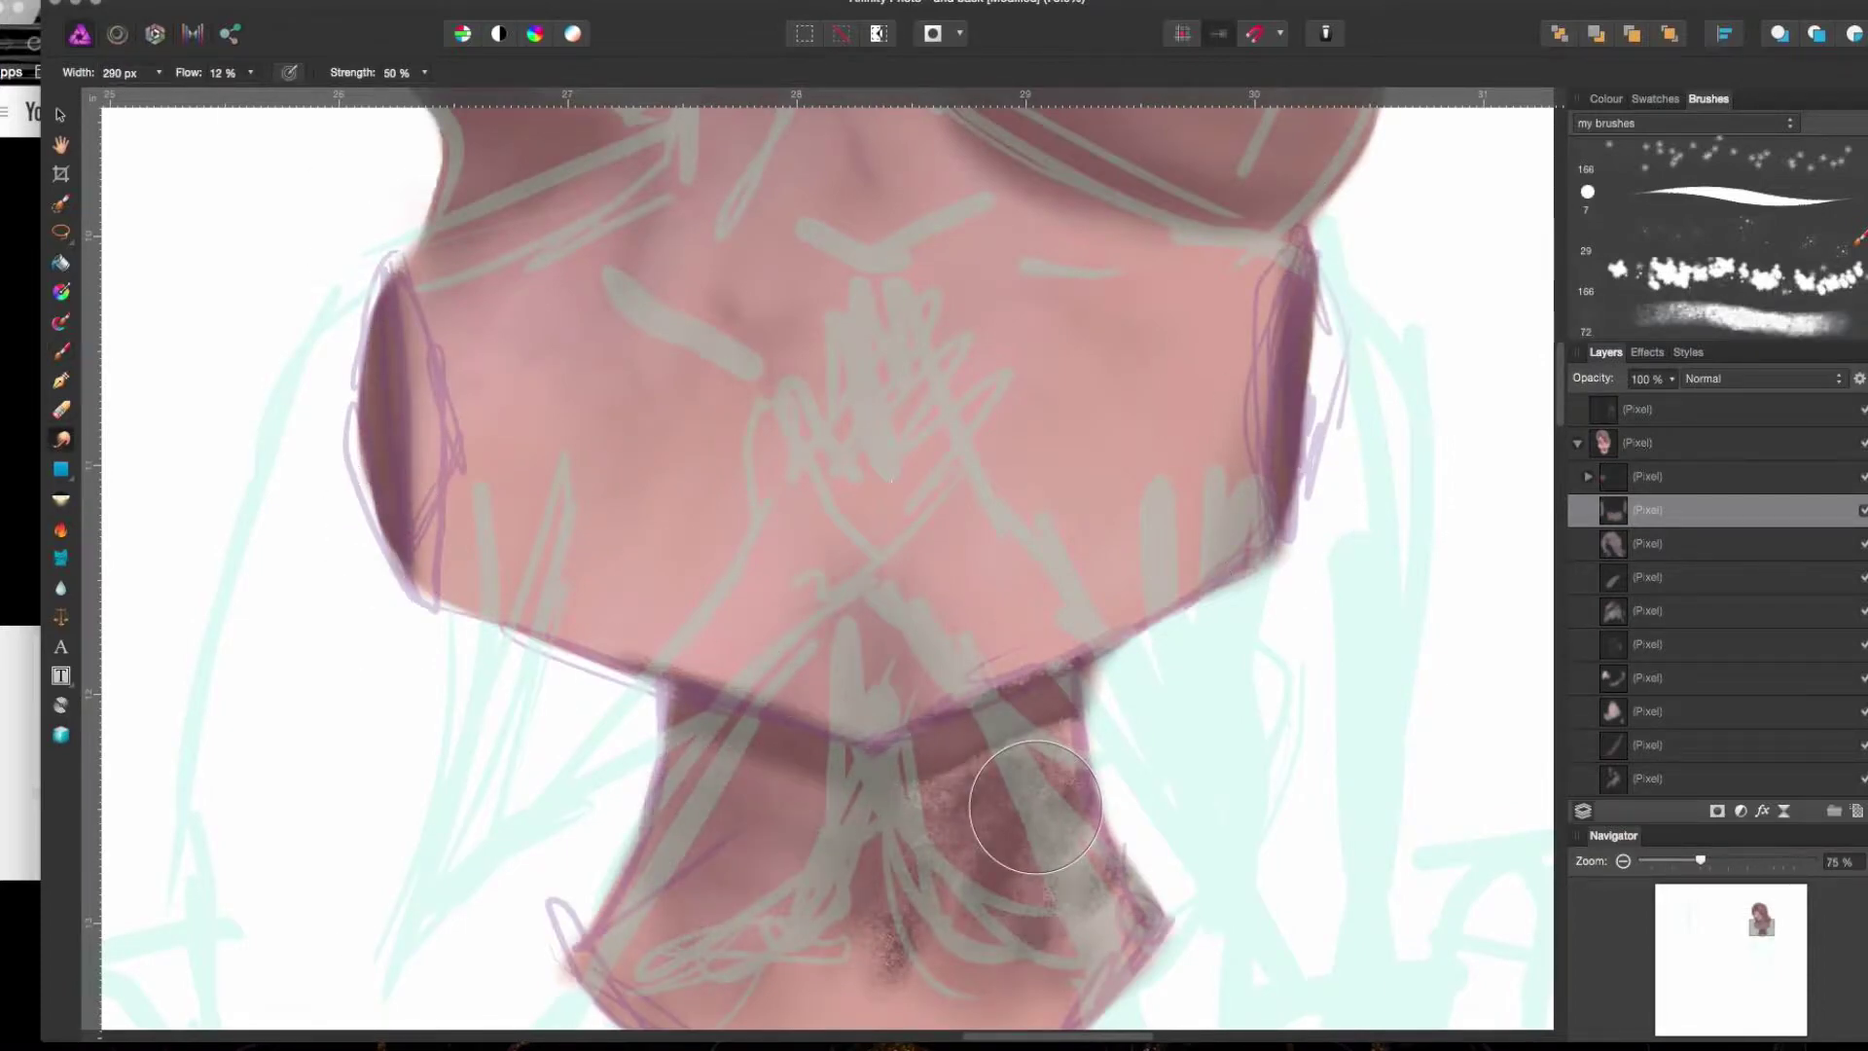
pyautogui.click(1862, 409)
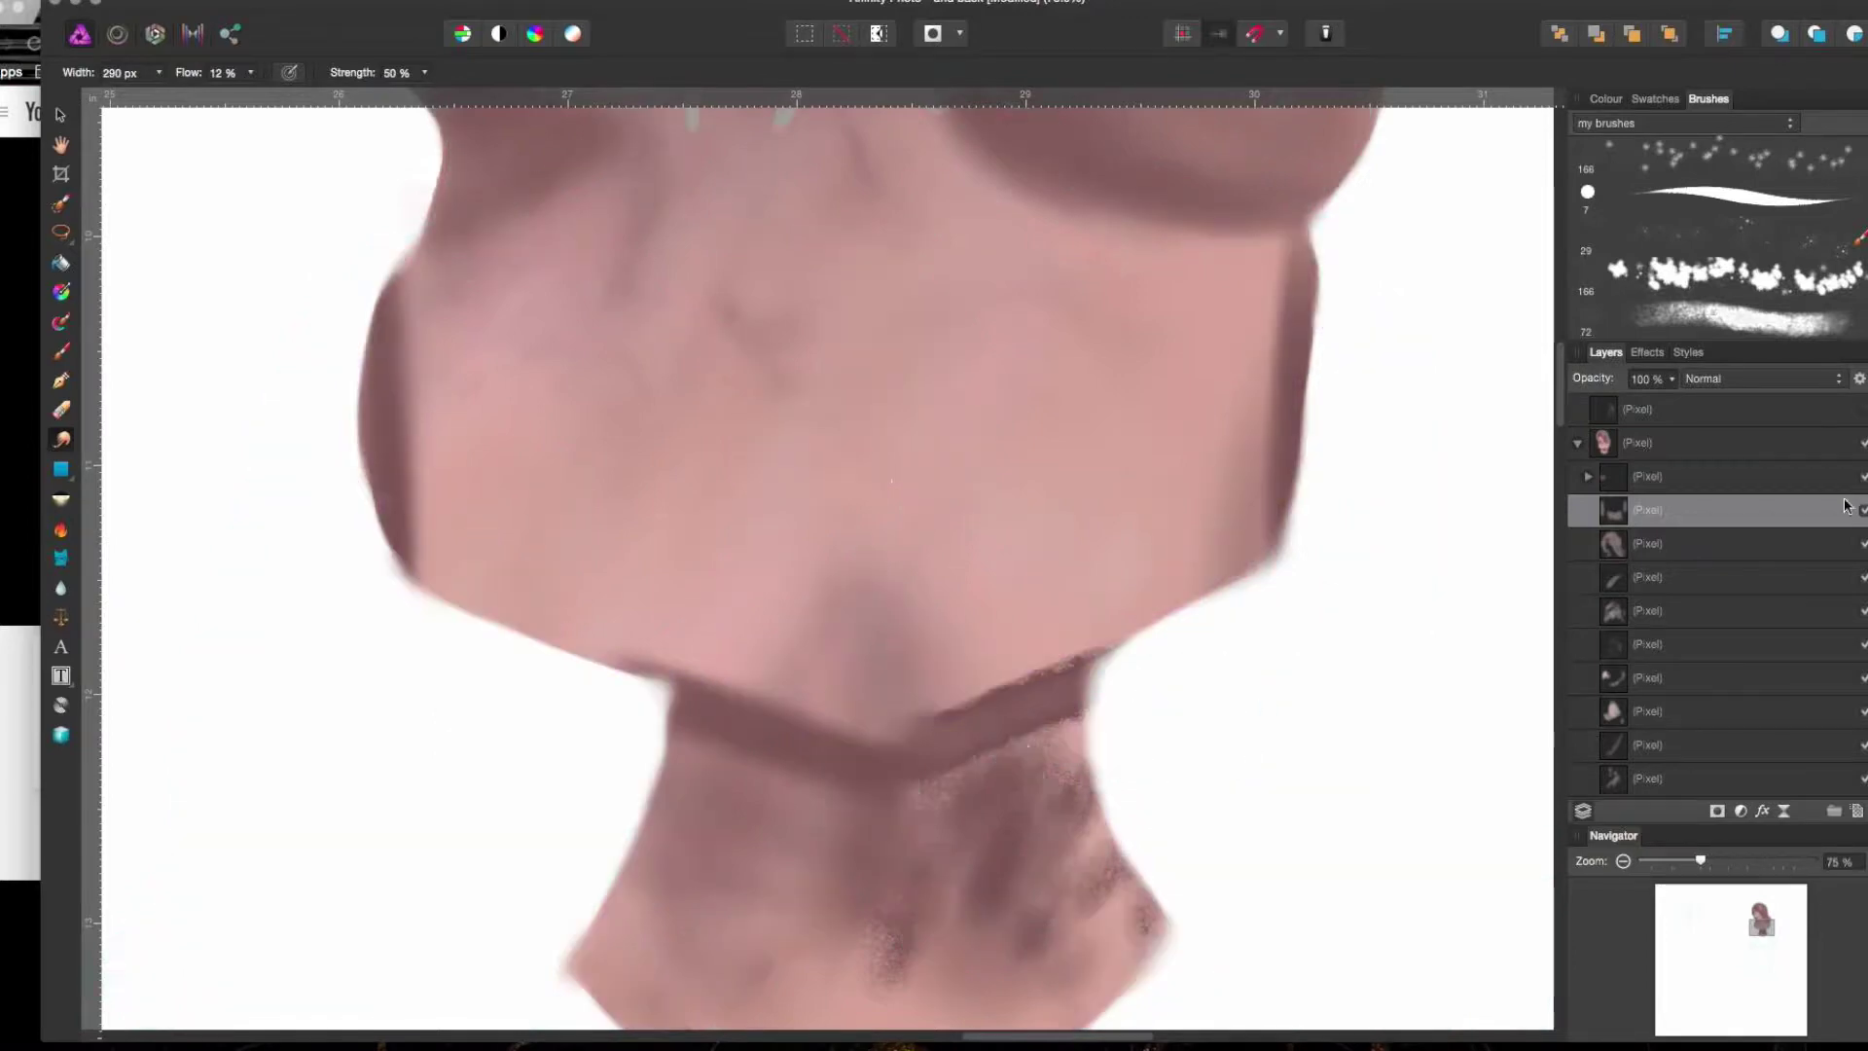
# - Blend the shadow layer with the 40 px Grunge 6 smudge brush and erase the shadow overlapping the bust's lower edge
pyautogui.scroll(-5, 1790, 270)
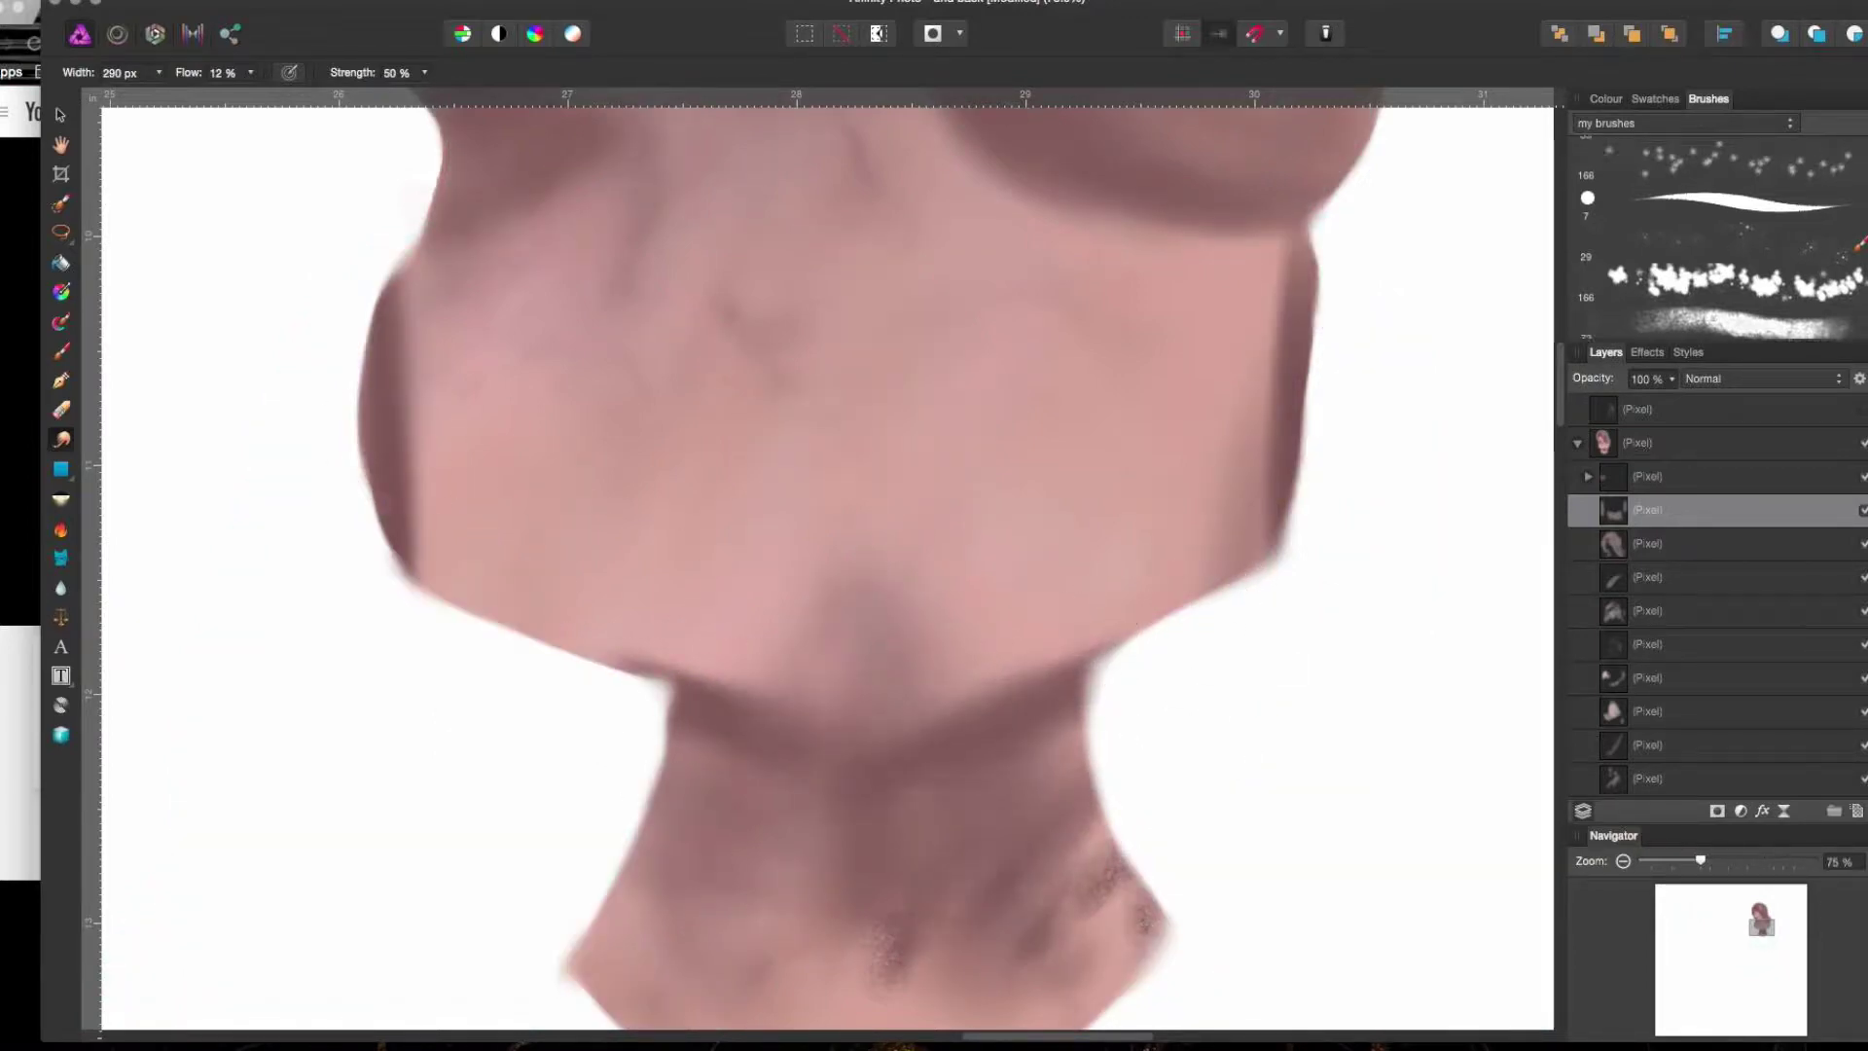
pyautogui.doubleClick(1790, 271)
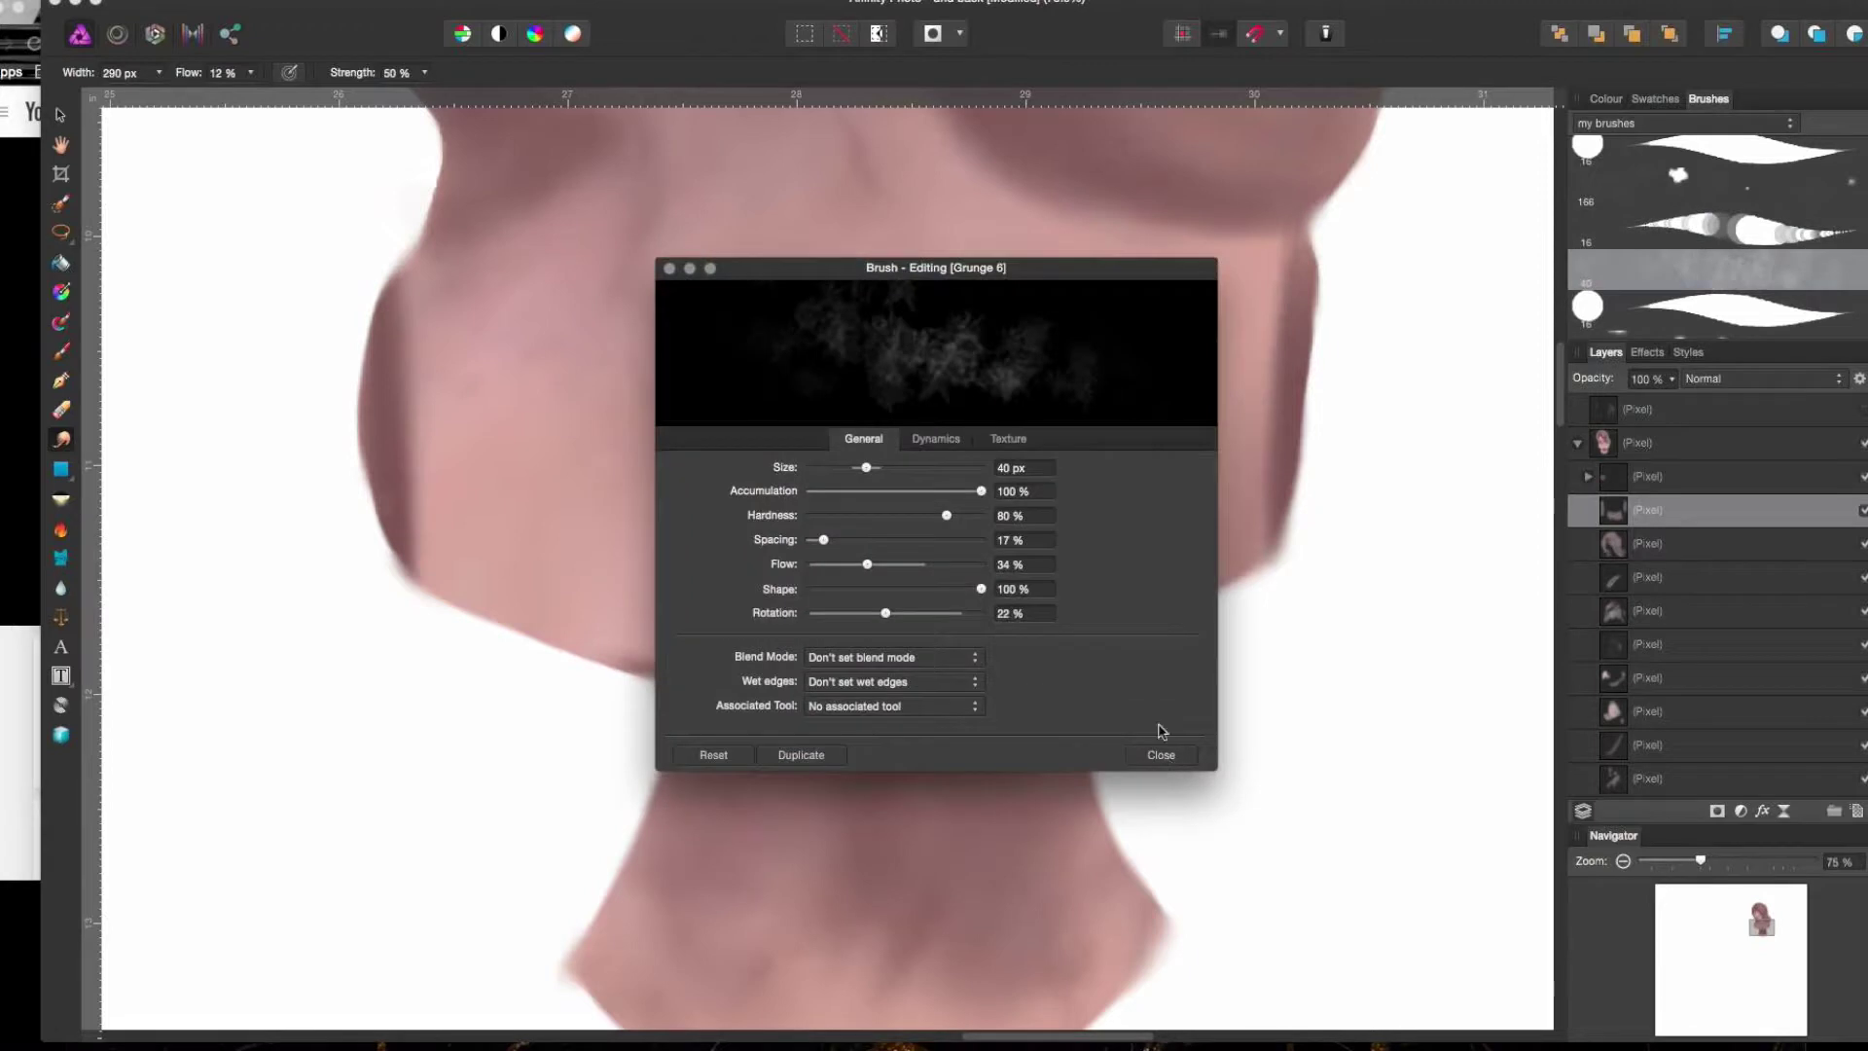
pyautogui.press('Return')
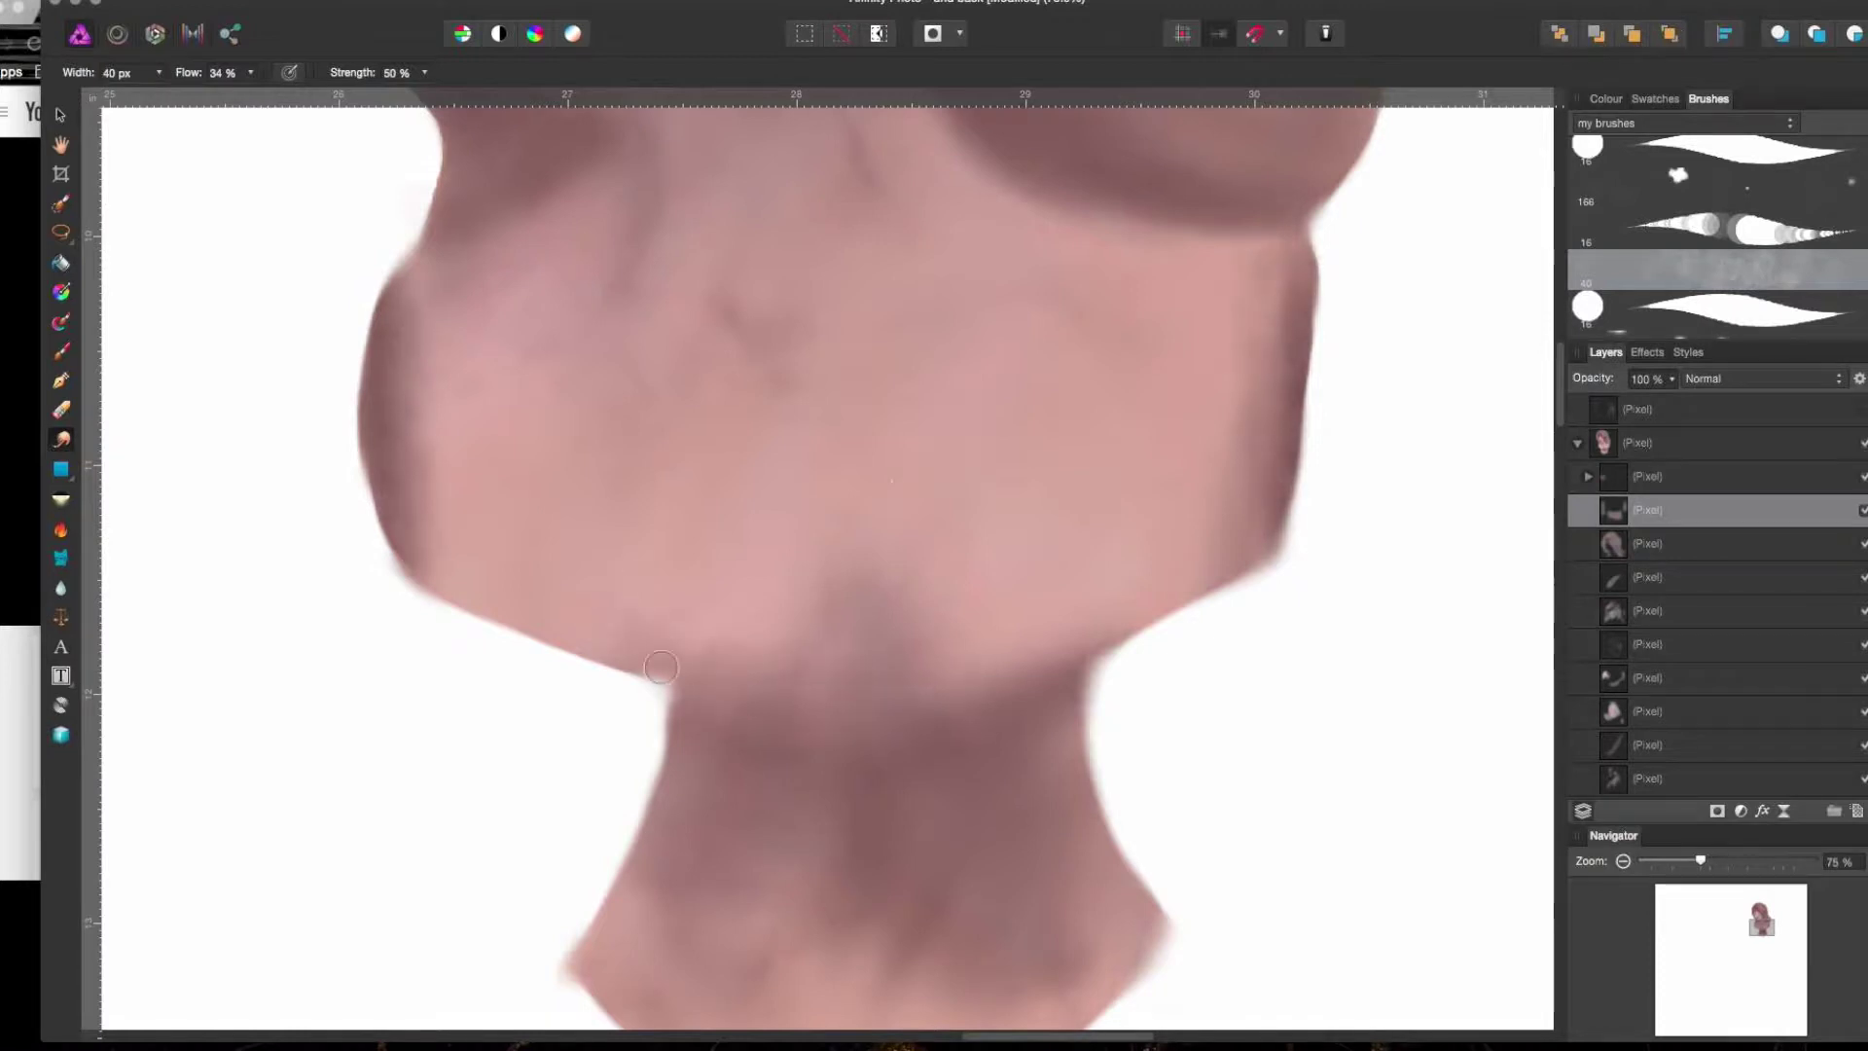
pyautogui.press('e')
pyautogui.moveTo(594, 650); pyautogui.dragTo(910, 682)
pyautogui.press('r')
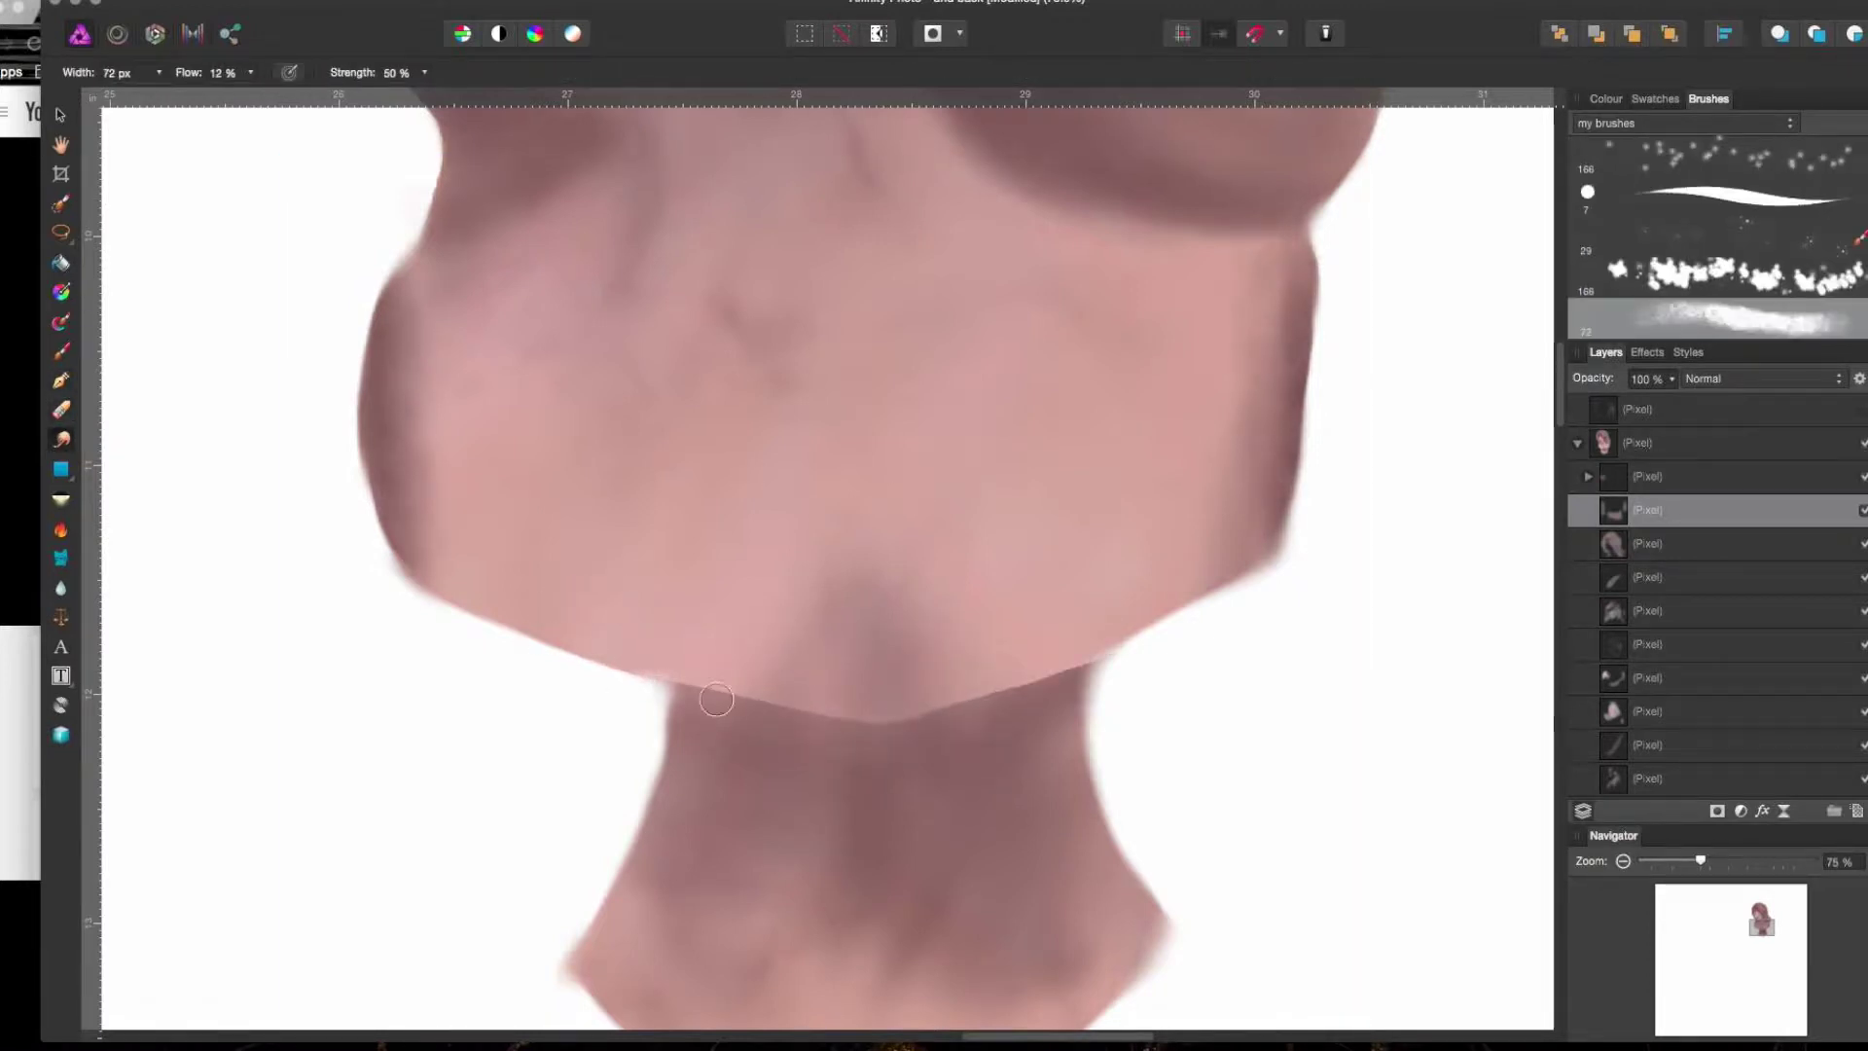
# - Paint pale pink highlights across the chest on new nested layers with the 72 px brush and begin blending them with a 230 px smudge brush
pyautogui.scroll(3, 1283, 250)
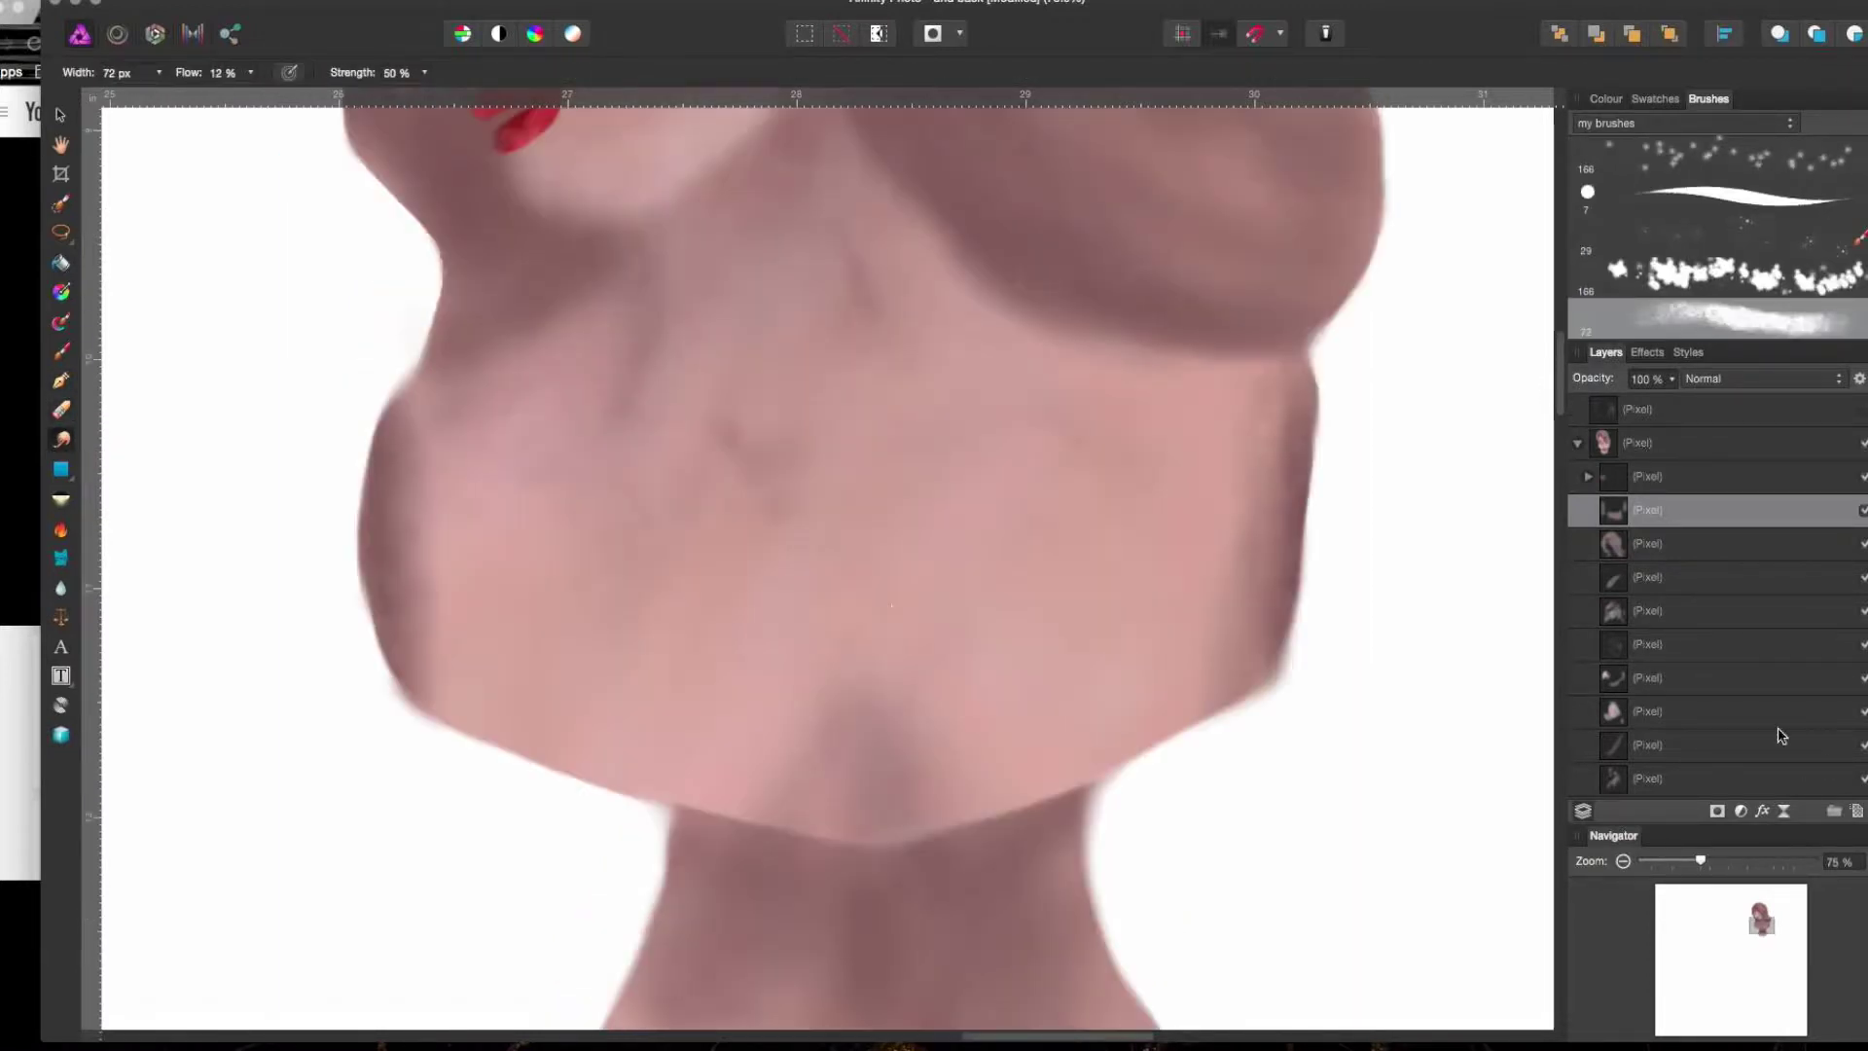
pyautogui.press('b')
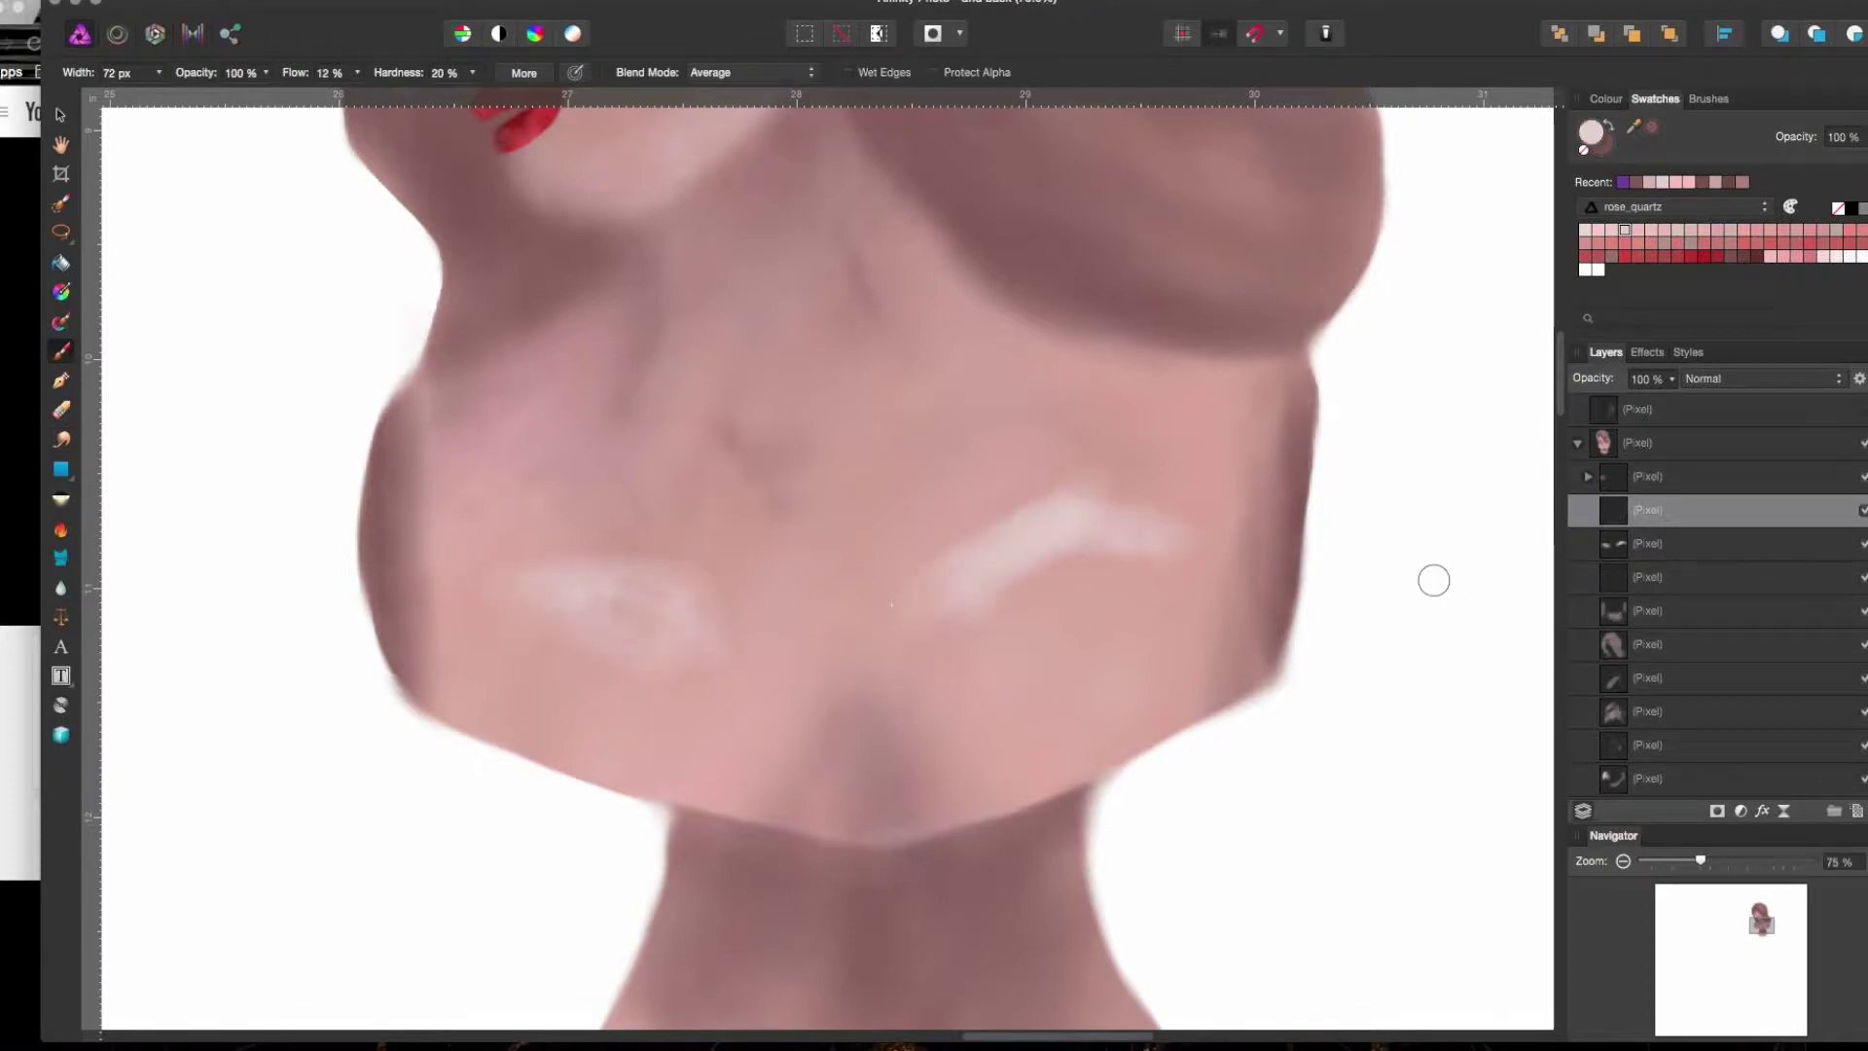
pyautogui.press('r')
pyautogui.press(']')
pyautogui.press(']')
pyautogui.press(']')
pyautogui.moveTo(574, 472)
pyautogui.mouseDown()
pyautogui.moveTo(642, 623)
pyautogui.moveTo(613, 596)
pyautogui.mouseUp()
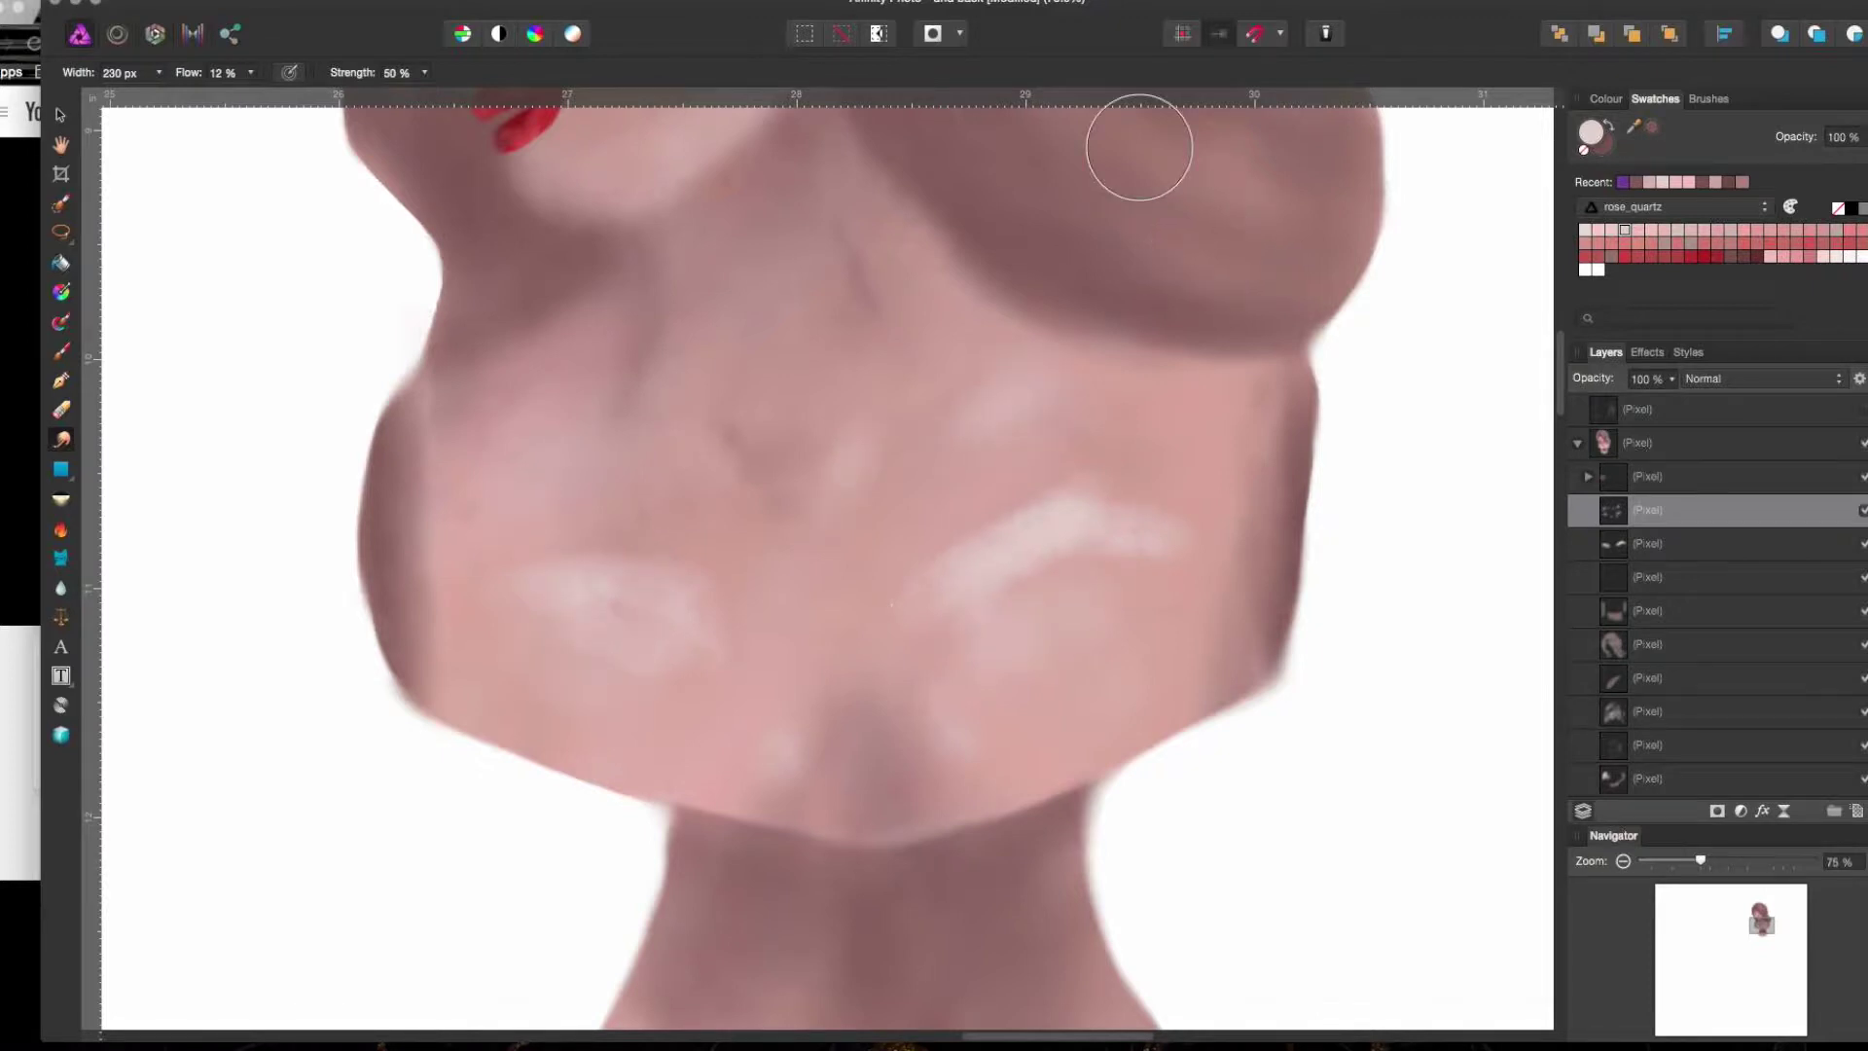
# - Blend the chest highlights on both highlight layers with the 230 px smudge brush, and select the figure's base layer
pyautogui.hotkey('alt', '[')
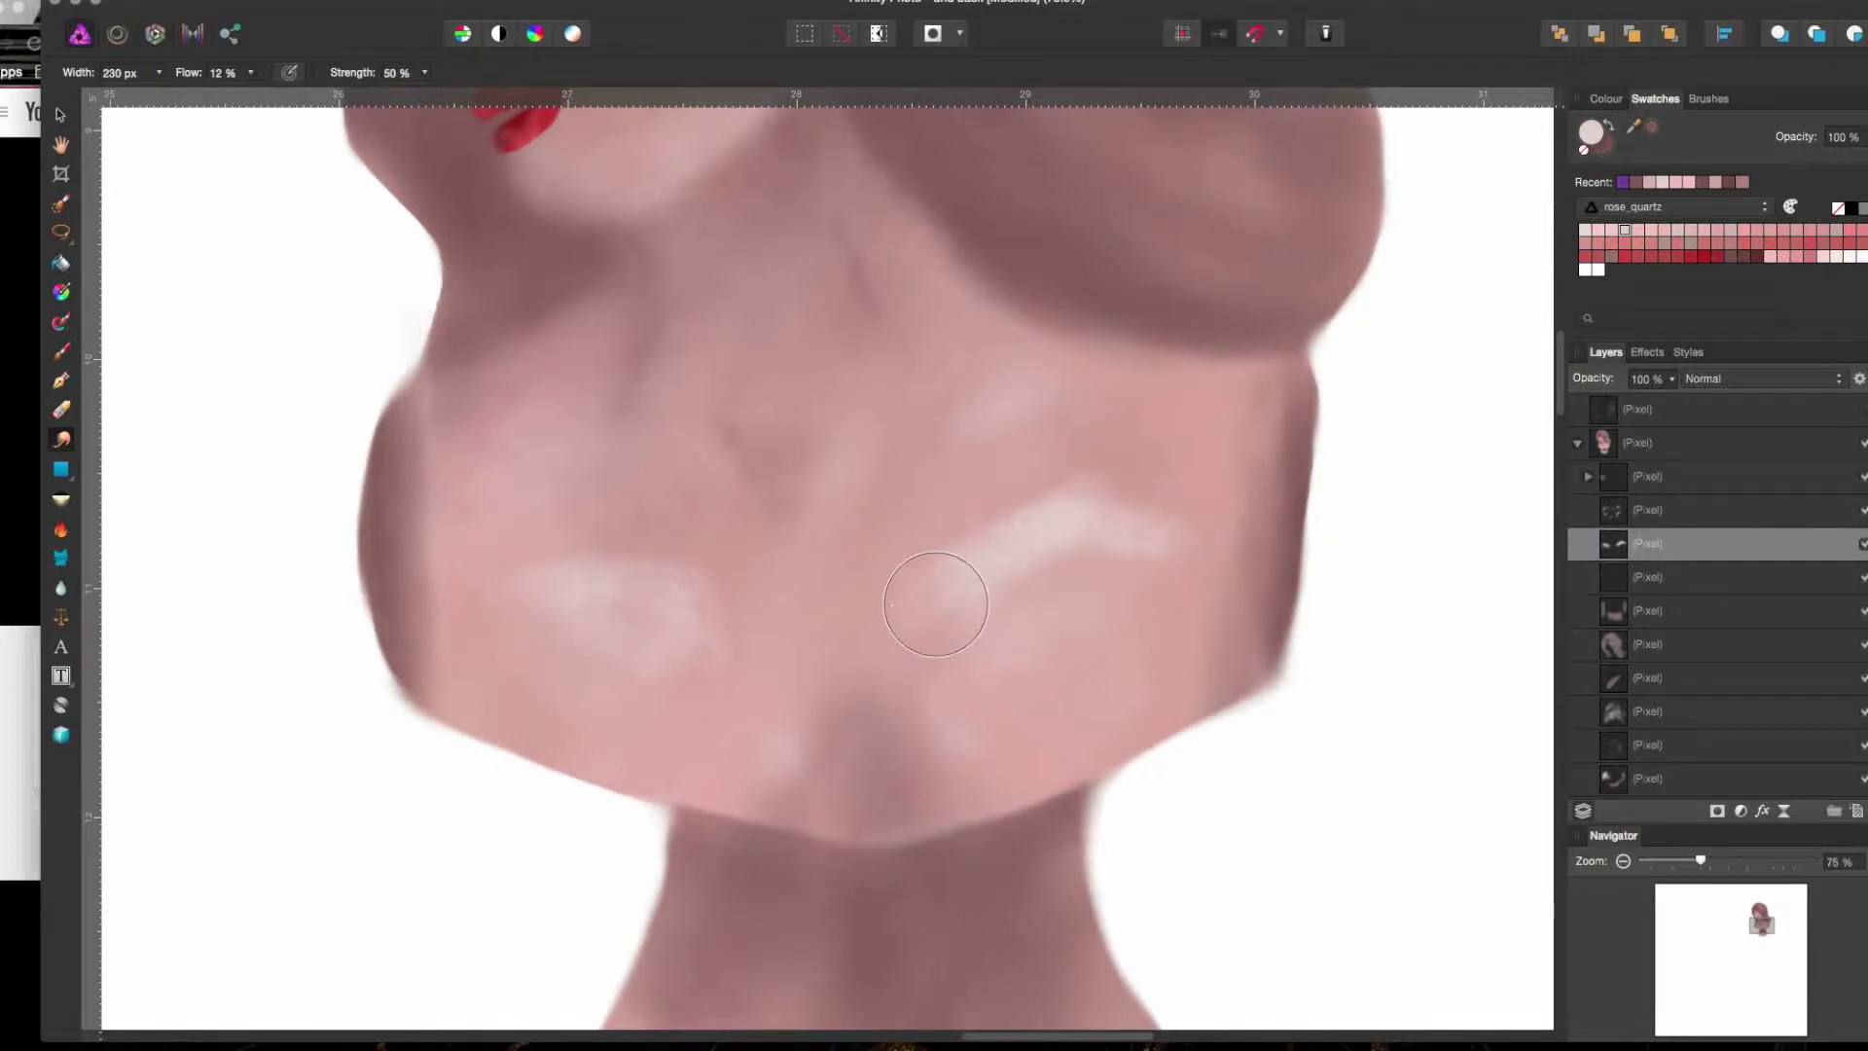
pyautogui.hotkey('alt', ']')
pyautogui.scroll(5, 1070, 604)
pyautogui.scroll(-5, 1325, 372)
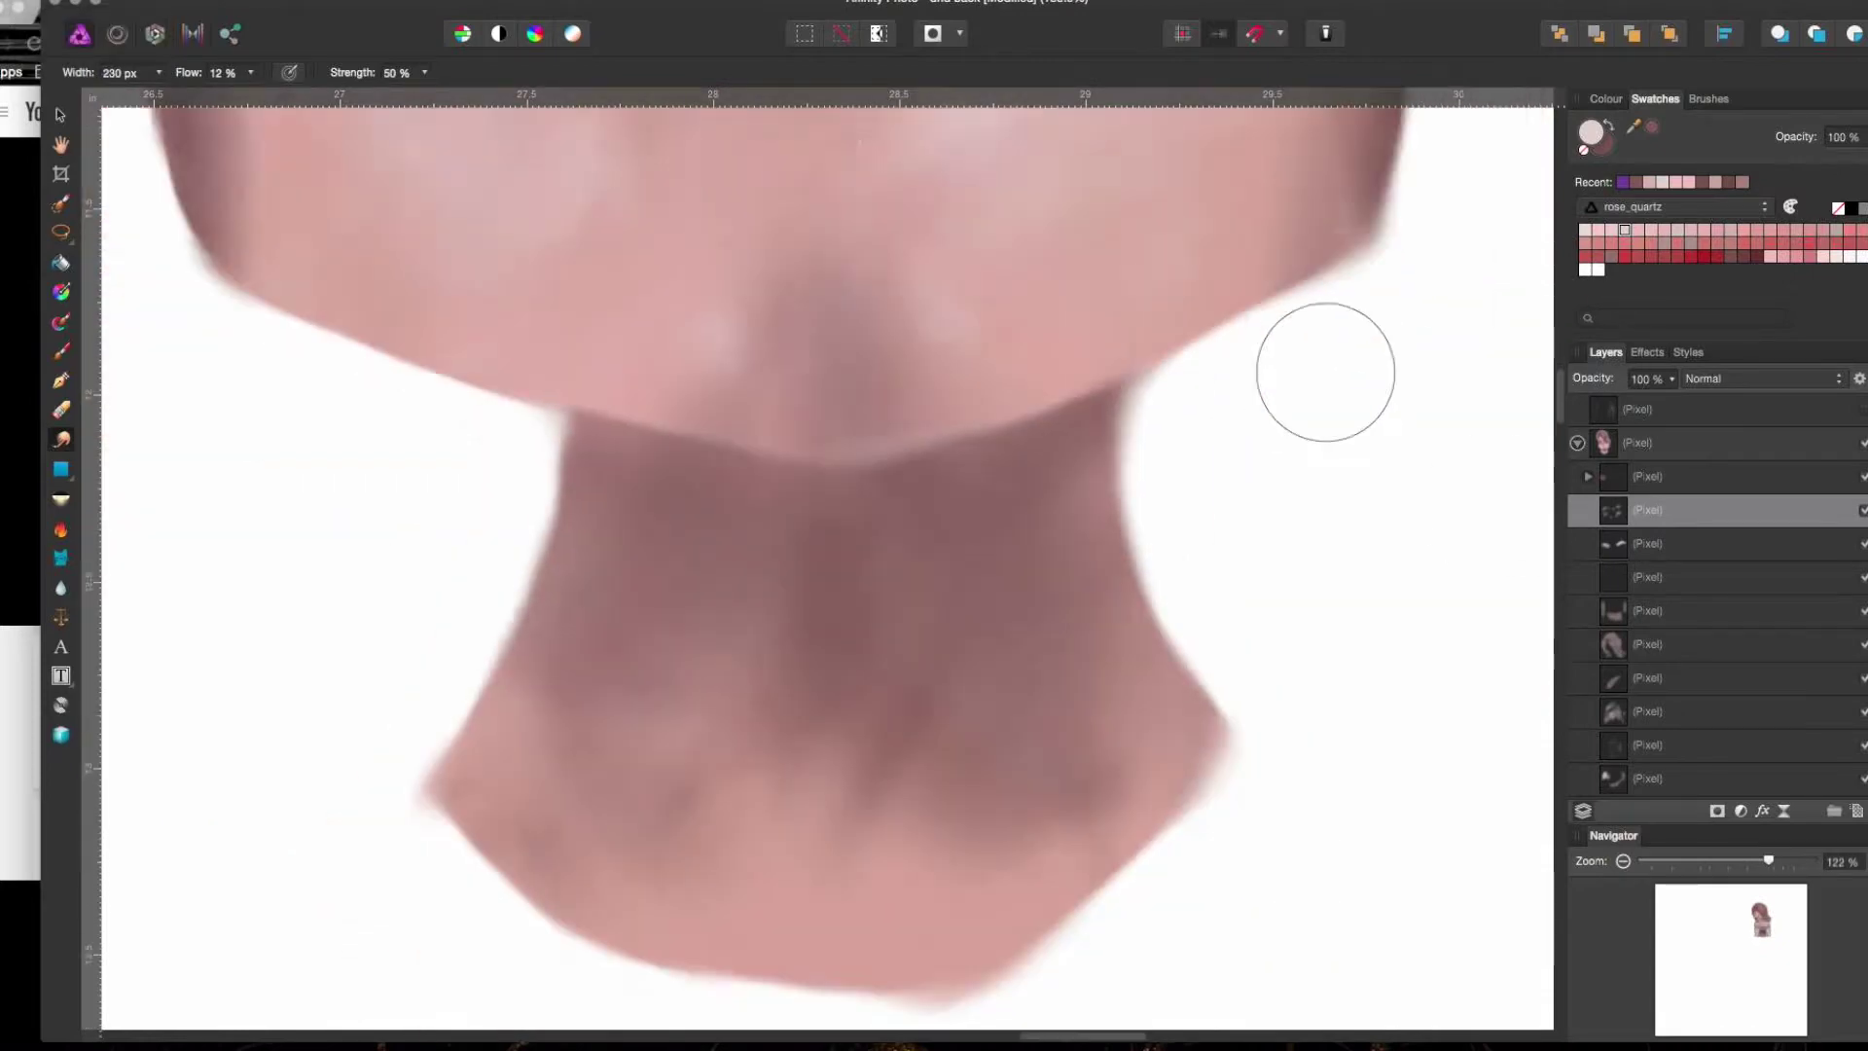
pyautogui.scroll(-5, 1325, 371)
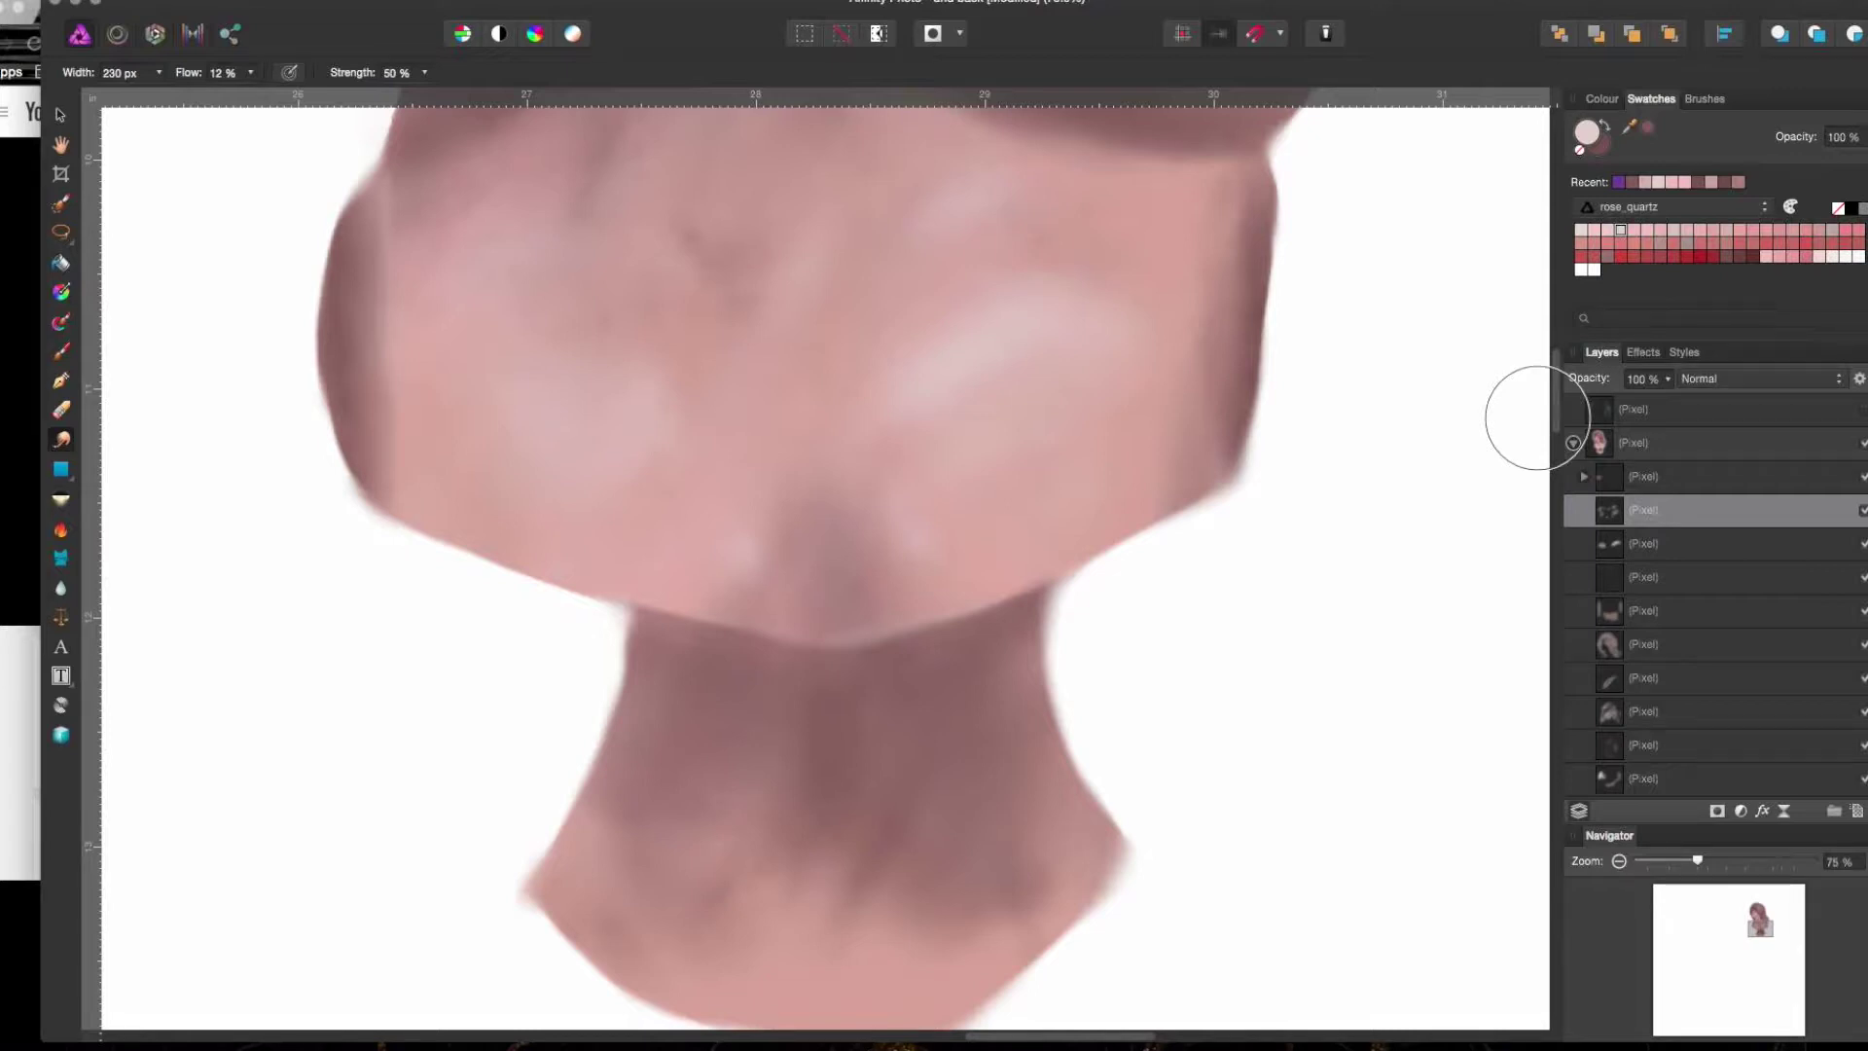
pyautogui.click(1644, 442)
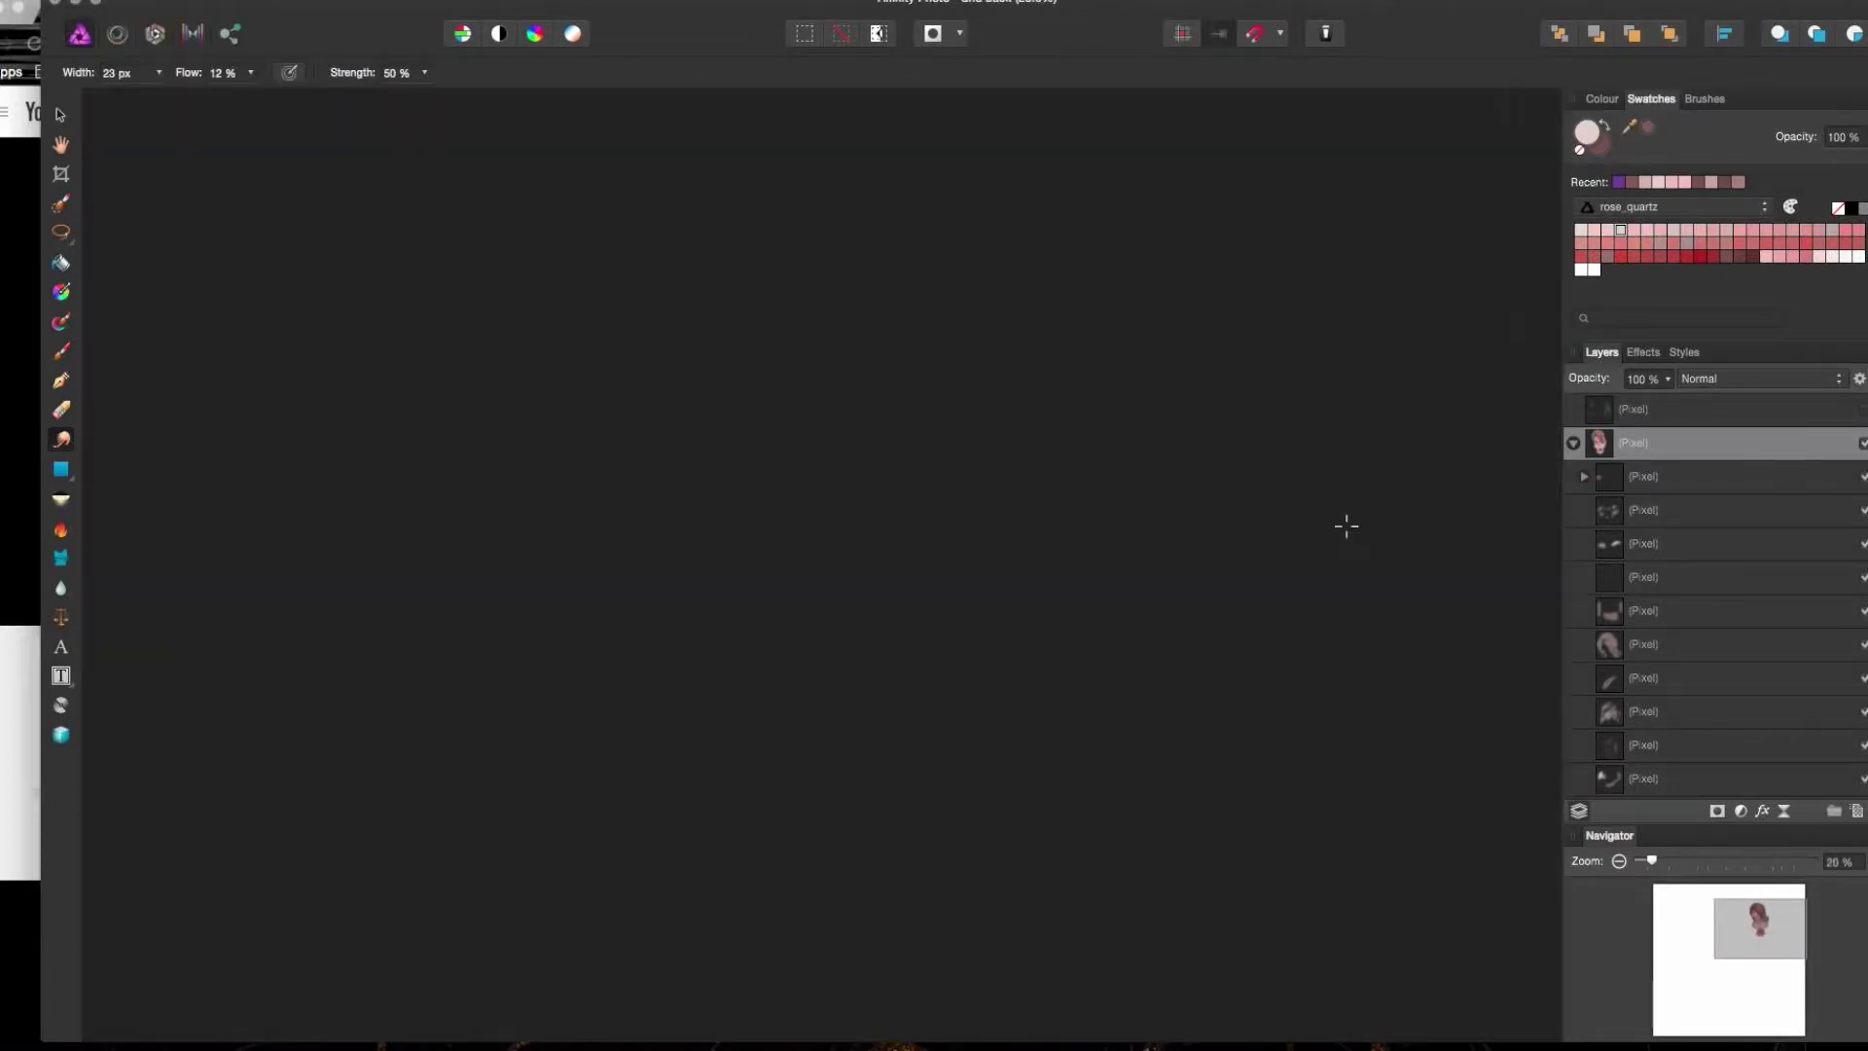
# - Create a colour palette from the gold marble image and name it "gold and white marble"
pyautogui.click(1854, 99)
pyautogui.moveTo(1741, 373)
pyautogui.click(1518, 373)
pyautogui.click(1853, 98)
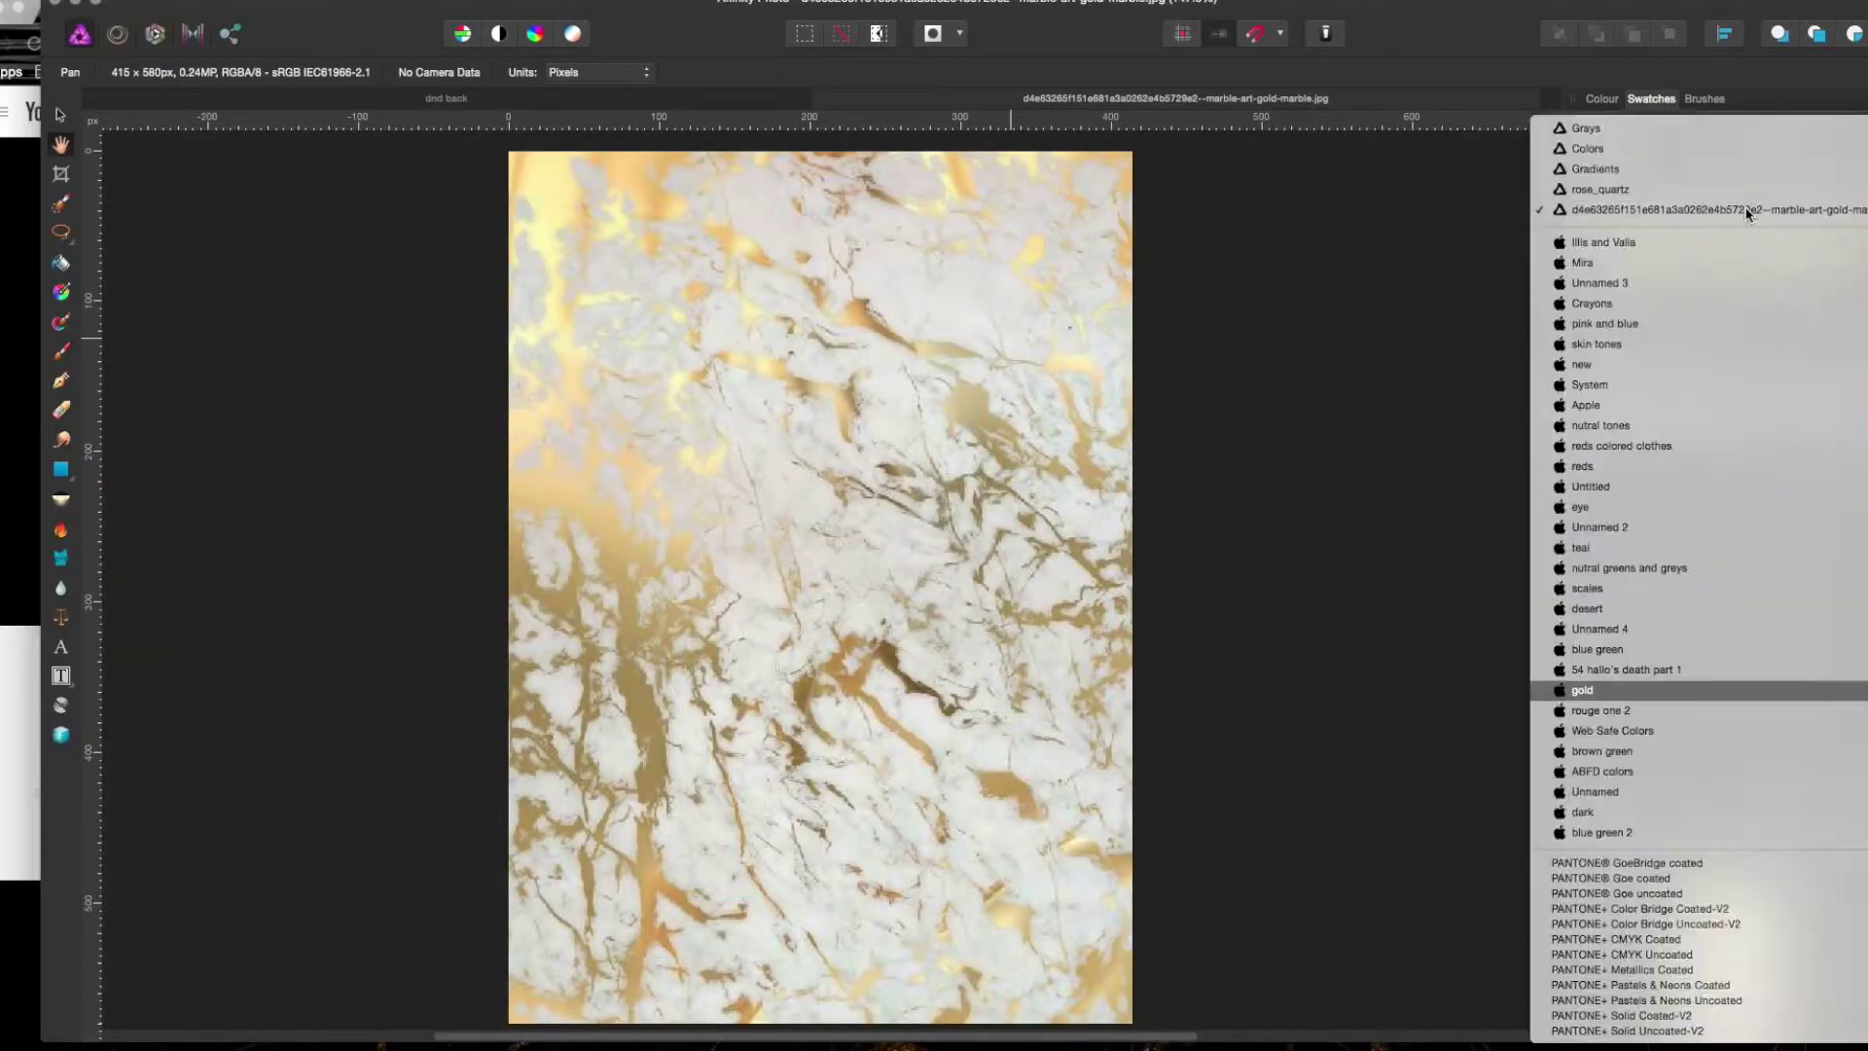
pyautogui.click(1700, 290)
pyautogui.write('gold an')
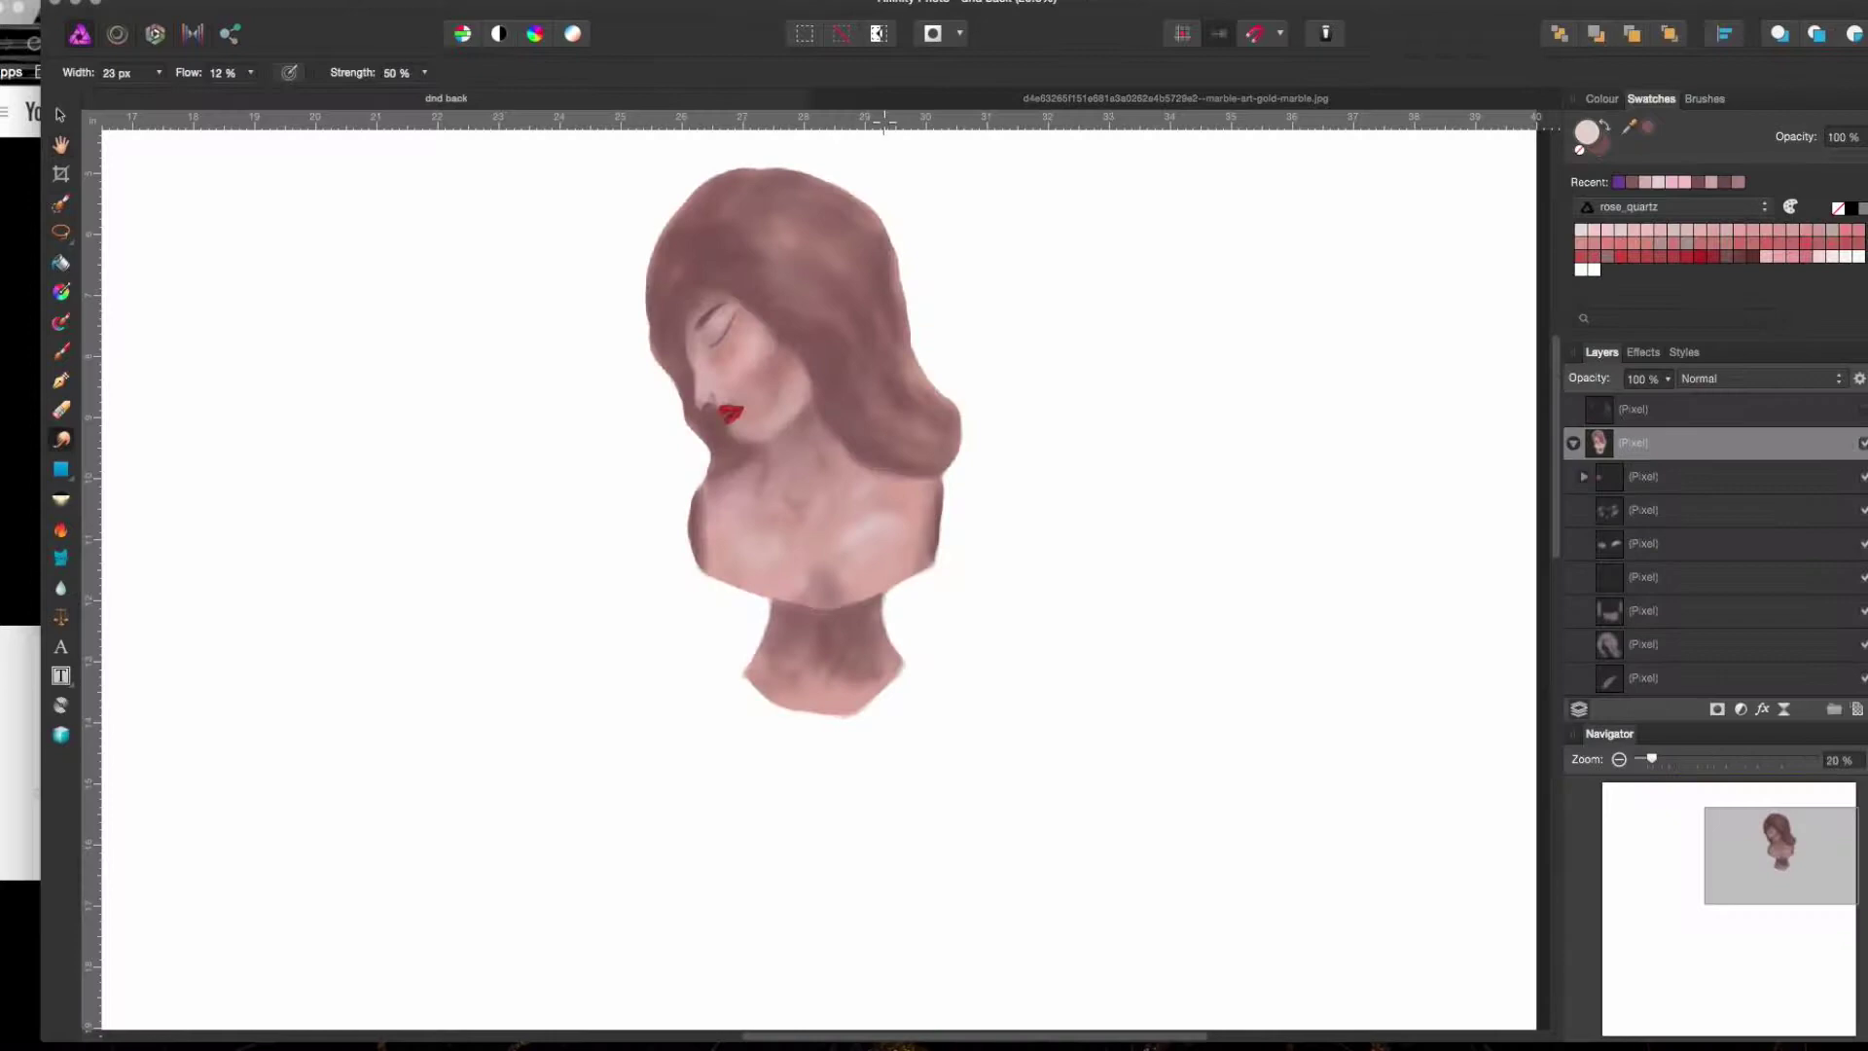
# - Recolour the red lips in a soft pink and blend them
pyautogui.press('super+plus')
pyautogui.press('super+plus')
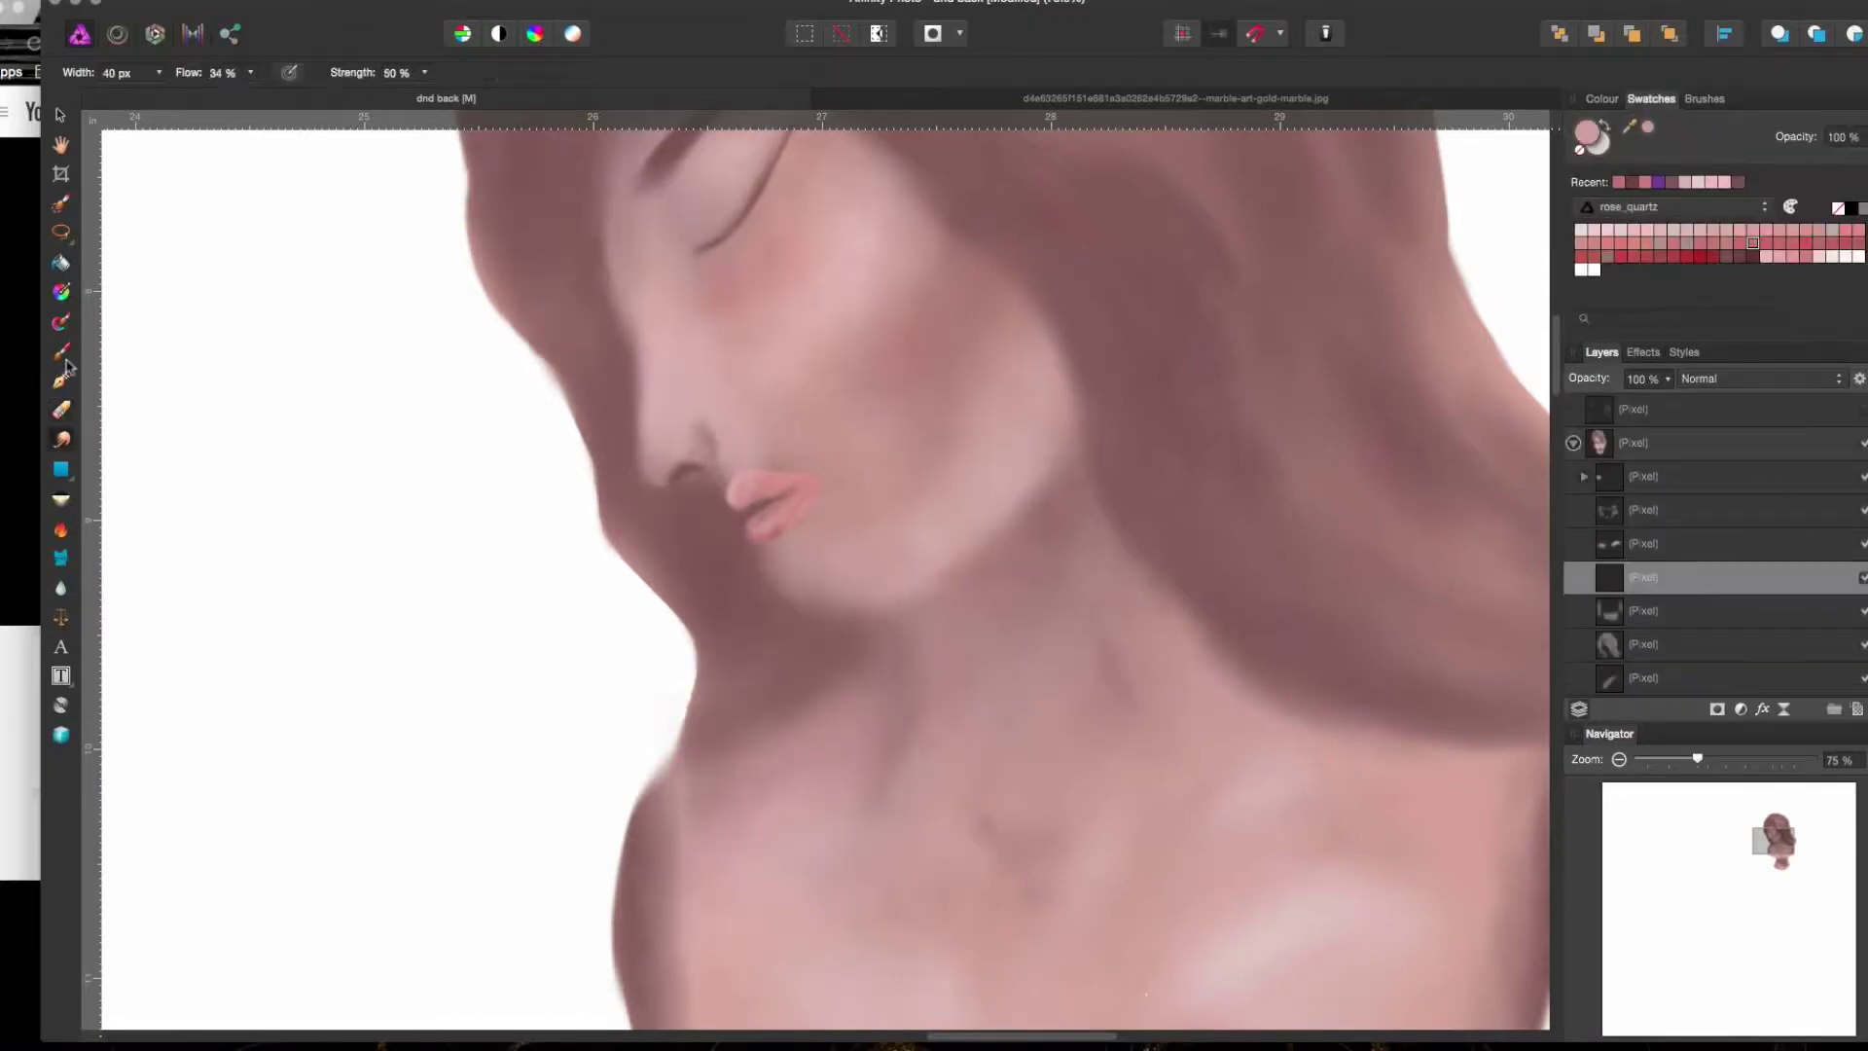
# - Add a pixel layer beneath the figure and paint a large off-white rounded-square background on it with the 39 px brush
pyautogui.press('super+minus')
pyautogui.press('super+minus')
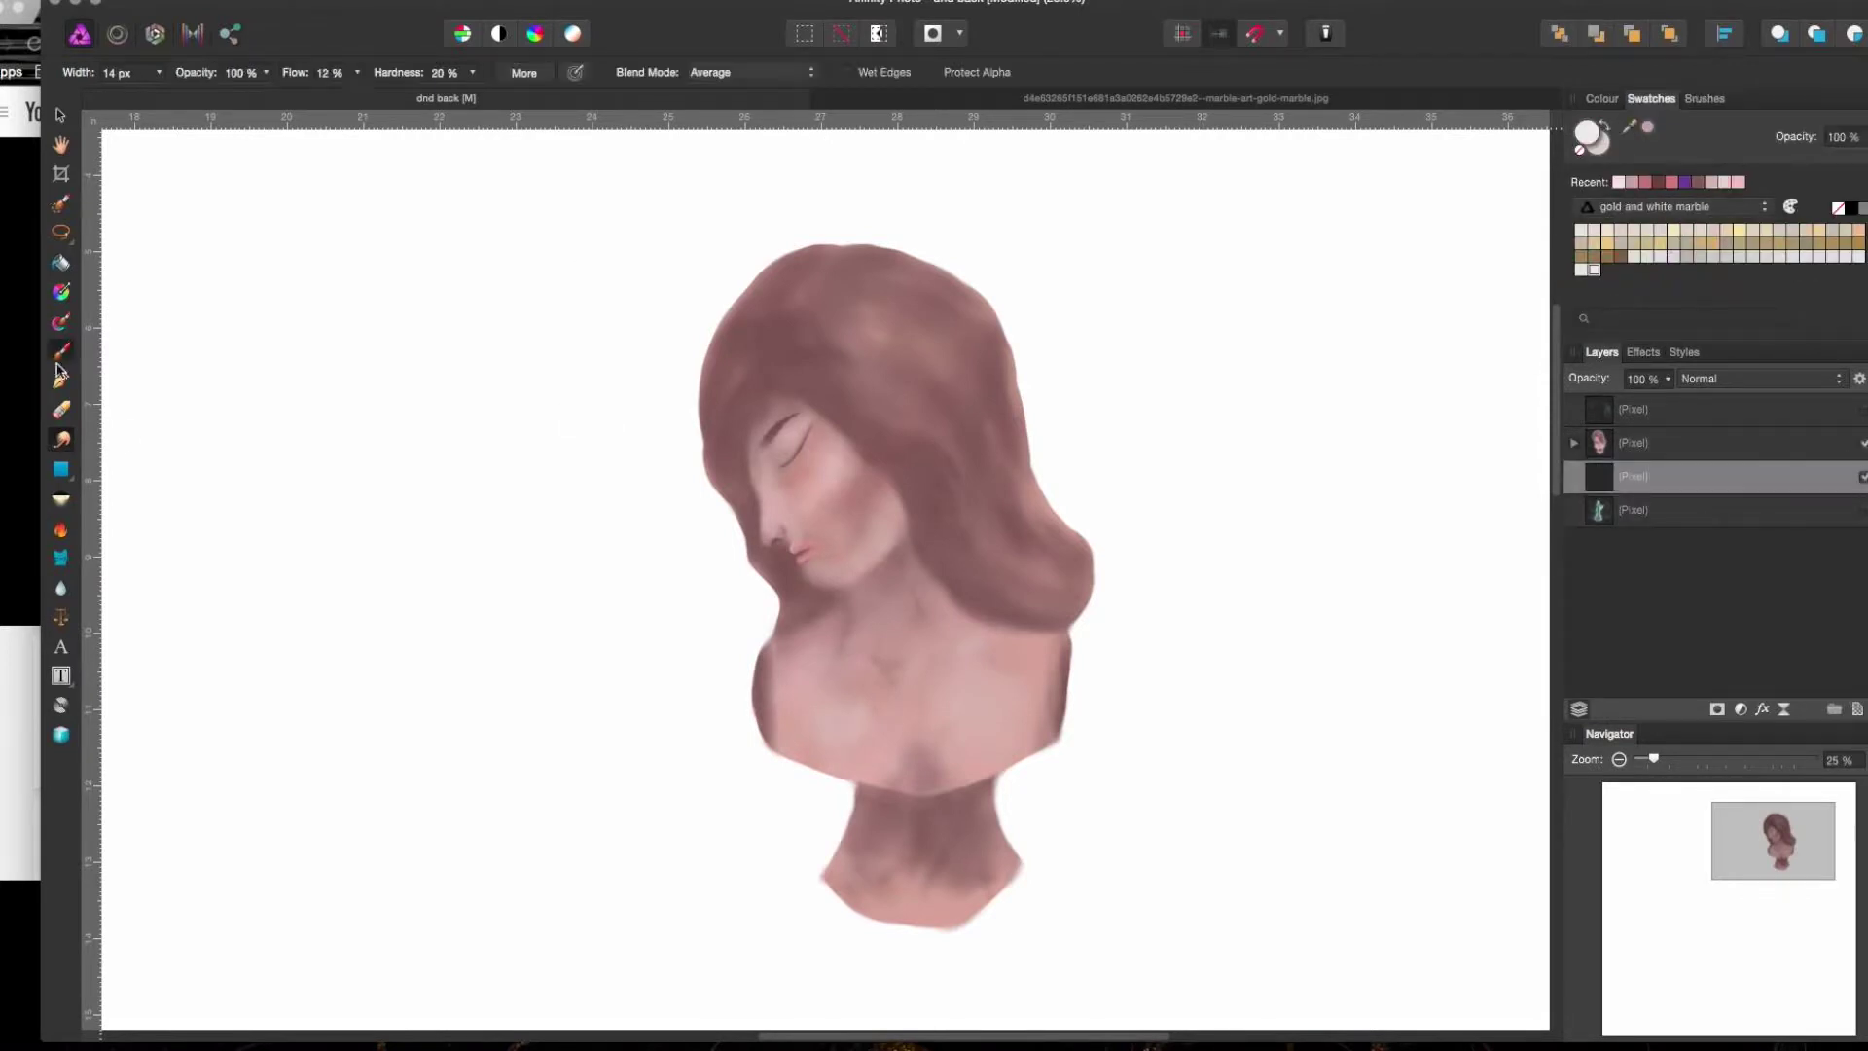
pyautogui.press('super+minus')
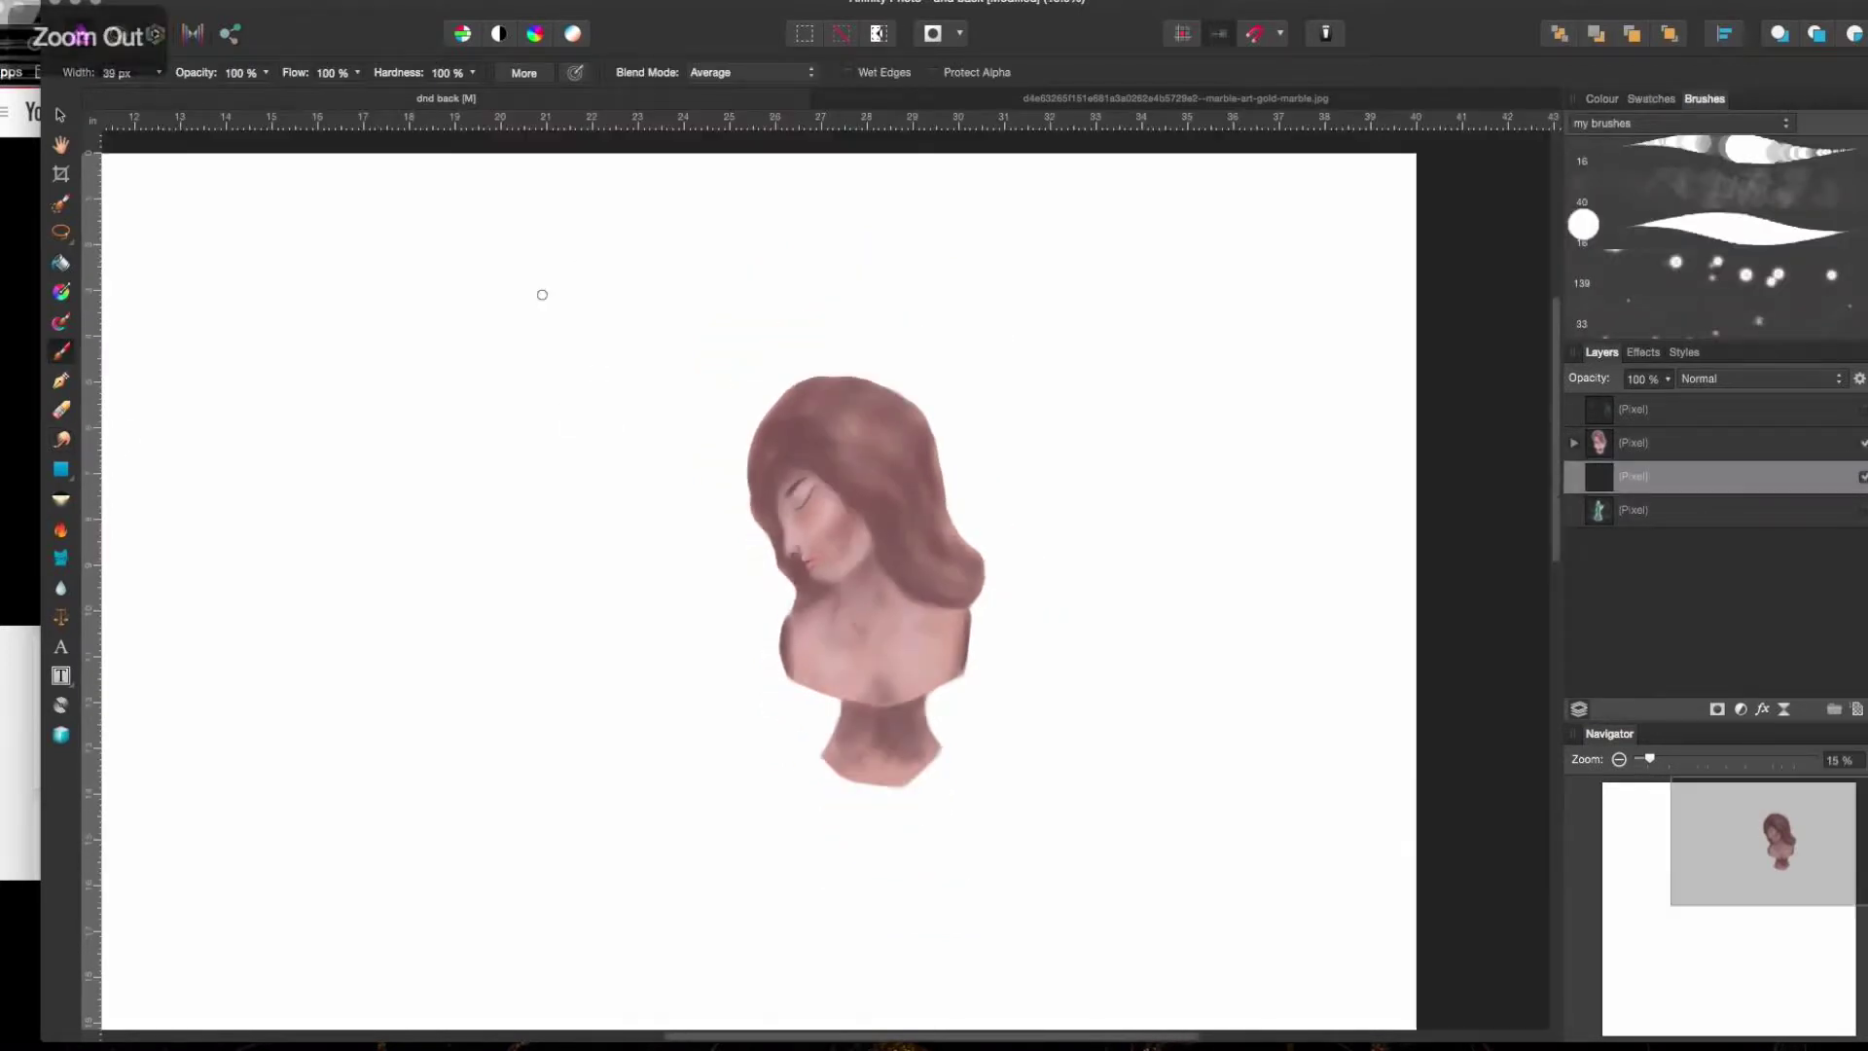
pyautogui.moveTo(542, 291)
pyautogui.mouseDown()
pyautogui.moveTo(624, 871)
pyautogui.moveTo(733, 325)
pyautogui.moveTo(917, 272)
pyautogui.moveTo(1188, 304)
pyautogui.moveTo(1061, 473)
pyautogui.moveTo(1155, 389)
pyautogui.moveTo(1217, 421)
pyautogui.moveTo(1246, 200)
pyautogui.moveTo(1231, 650)
pyautogui.moveTo(655, 217)
pyautogui.mouseUp()
pyautogui.click(1176, 99)
pyautogui.click(792, 99)
# - Add a pixel layer nested in the background and paint scattered gold patches around the bust with the 166 px textured brush
pyautogui.press('super+shift+n')
pyautogui.scroll(-3, 1713, 243)
pyautogui.click(1713, 321)
pyautogui.moveTo(959, 896); pyautogui.dragTo(1238, 334)
pyautogui.hotkey('ctrl', 'z')
pyautogui.moveTo(1070, 876); pyautogui.dragTo(1158, 778)
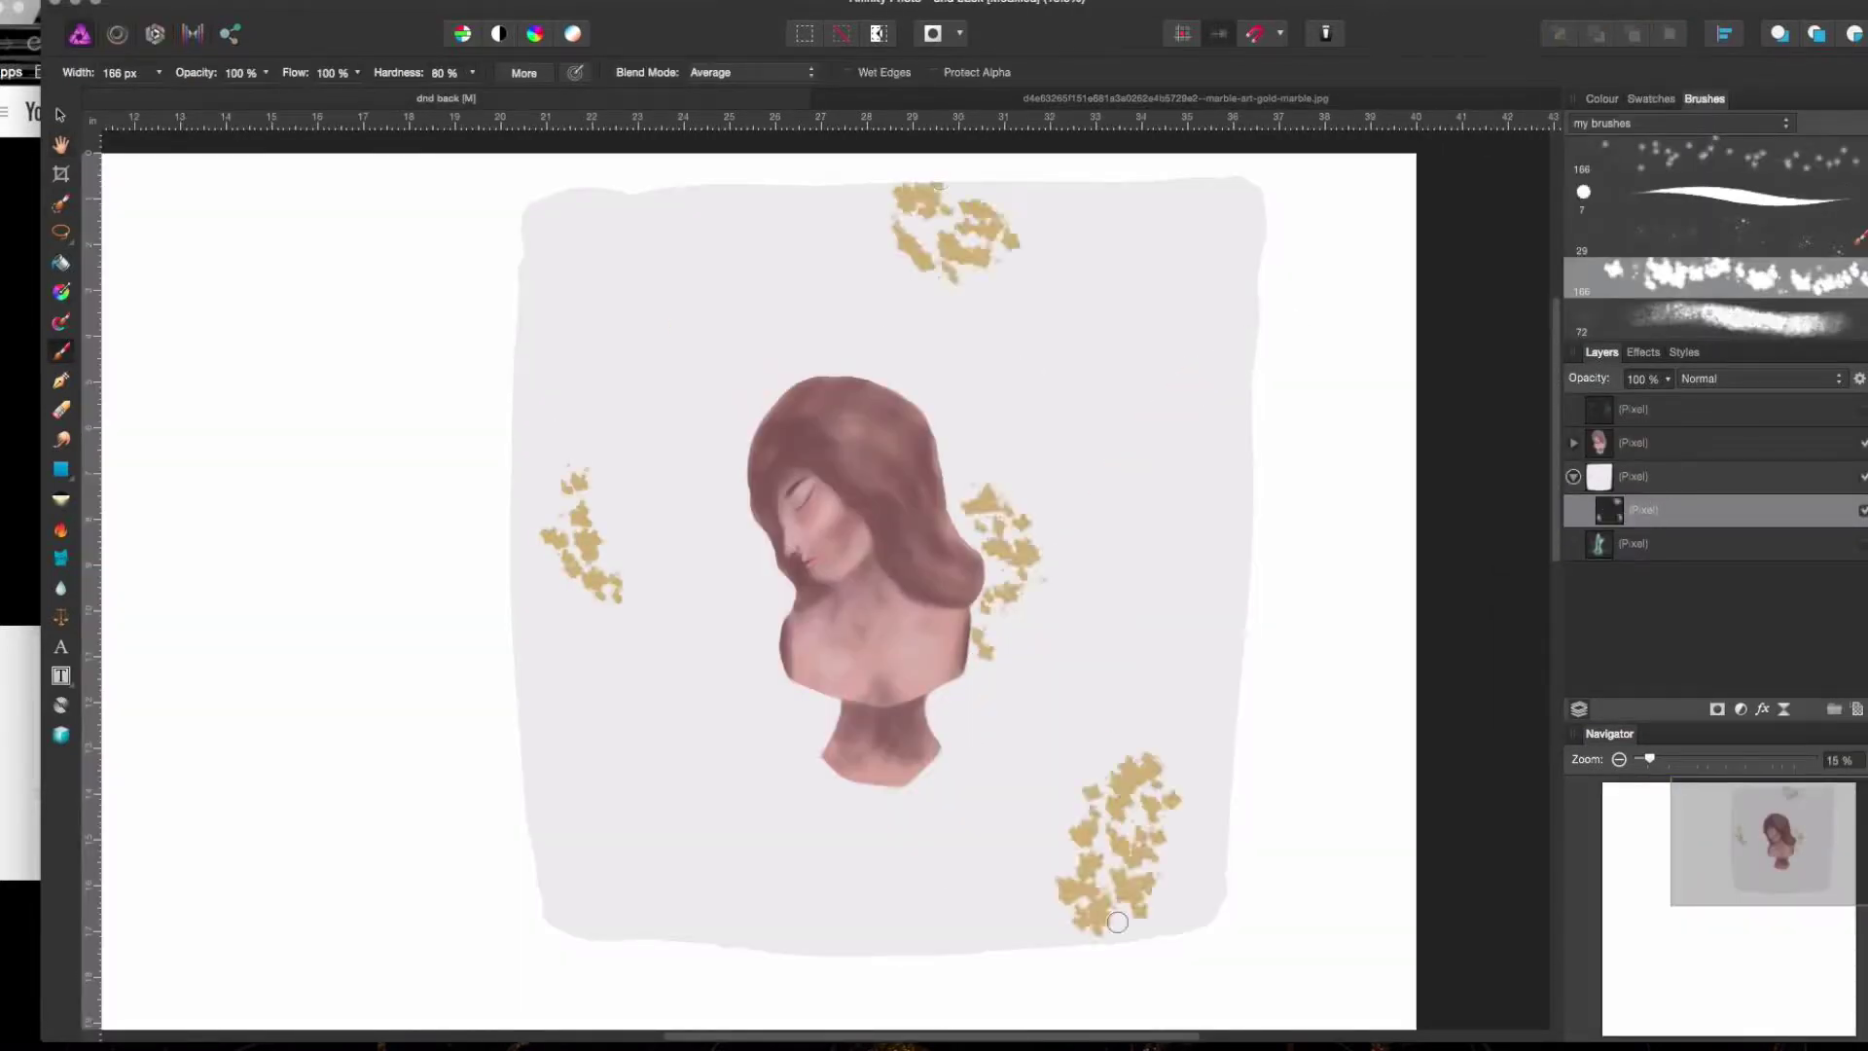
pyautogui.moveTo(1216, 486); pyautogui.dragTo(1214, 362)
# - Scatter fine gold speckles beside the gold patches and the bust's base with a small spatter brush
pyautogui.click(1712, 156)
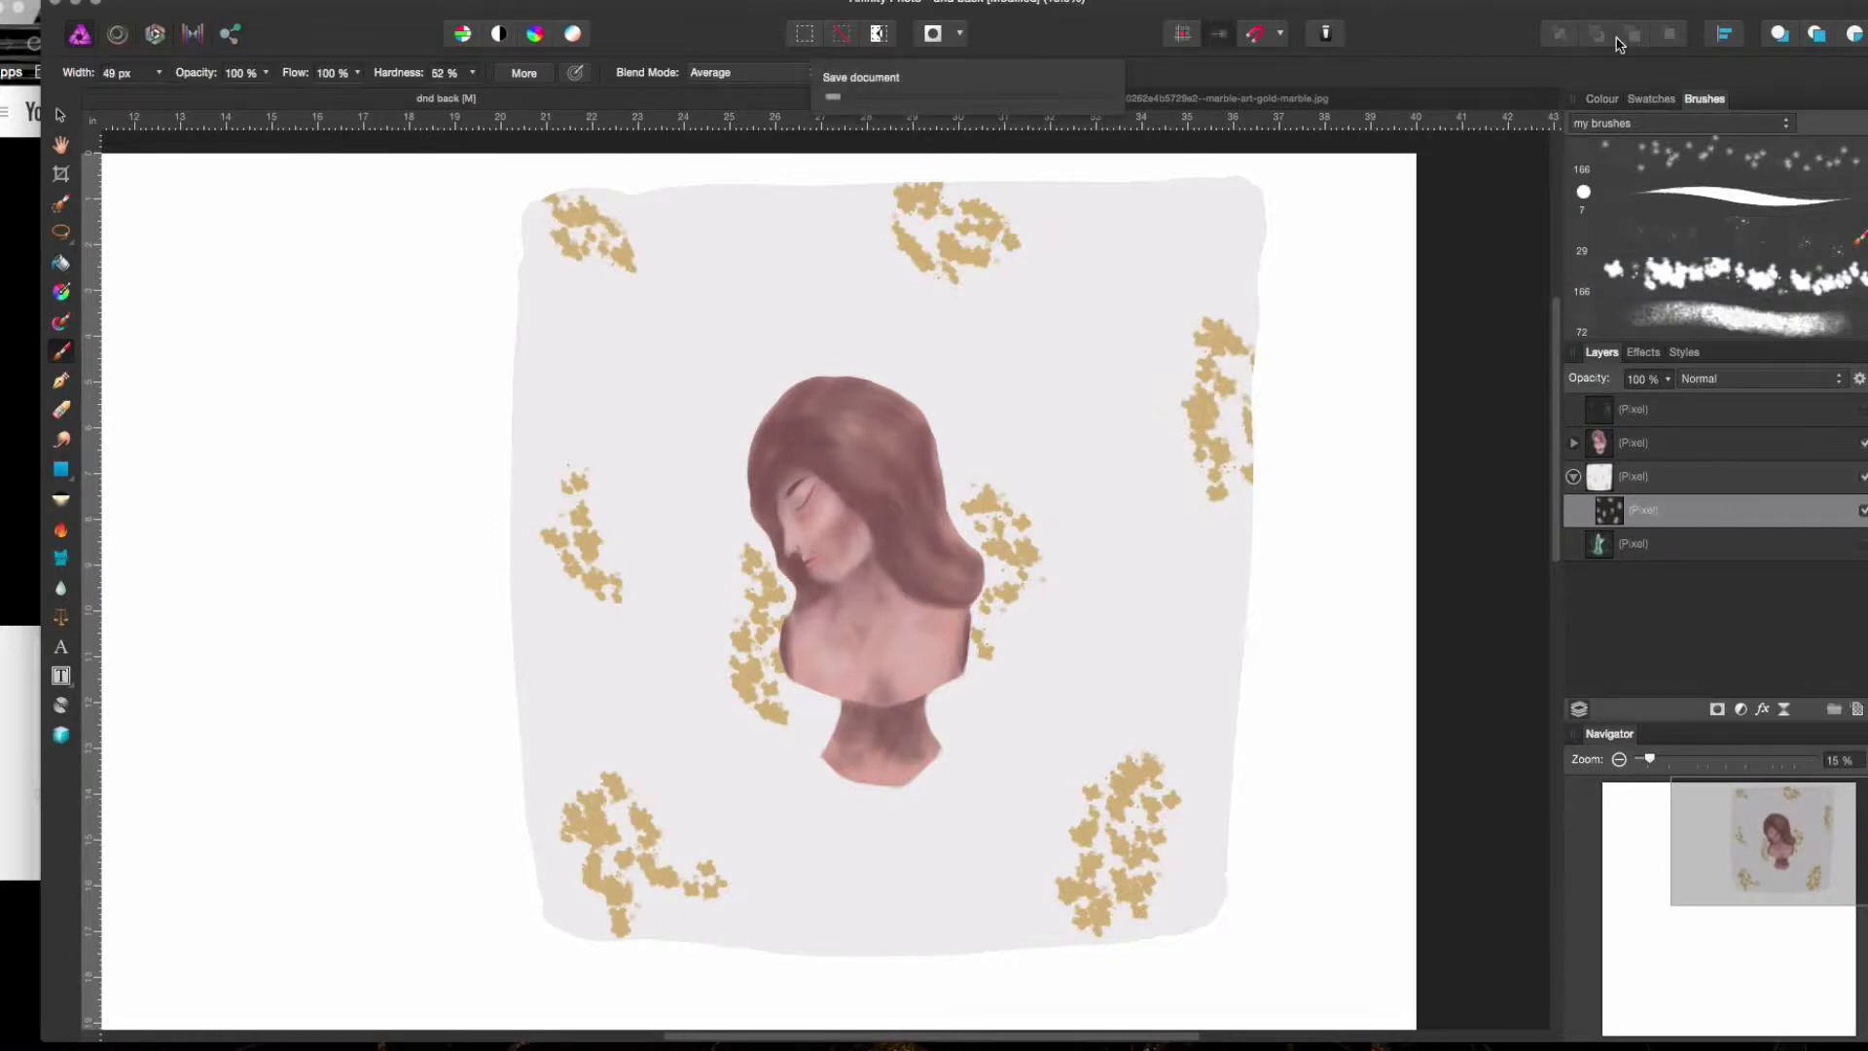
pyautogui.moveTo(1167, 331); pyautogui.dragTo(1183, 535)
pyautogui.moveTo(949, 686); pyautogui.dragTo(958, 700)
pyautogui.moveTo(623, 335); pyautogui.dragTo(618, 428)
pyautogui.moveTo(652, 749); pyautogui.dragTo(677, 873)
pyautogui.moveTo(542, 582); pyautogui.dragTo(560, 595)
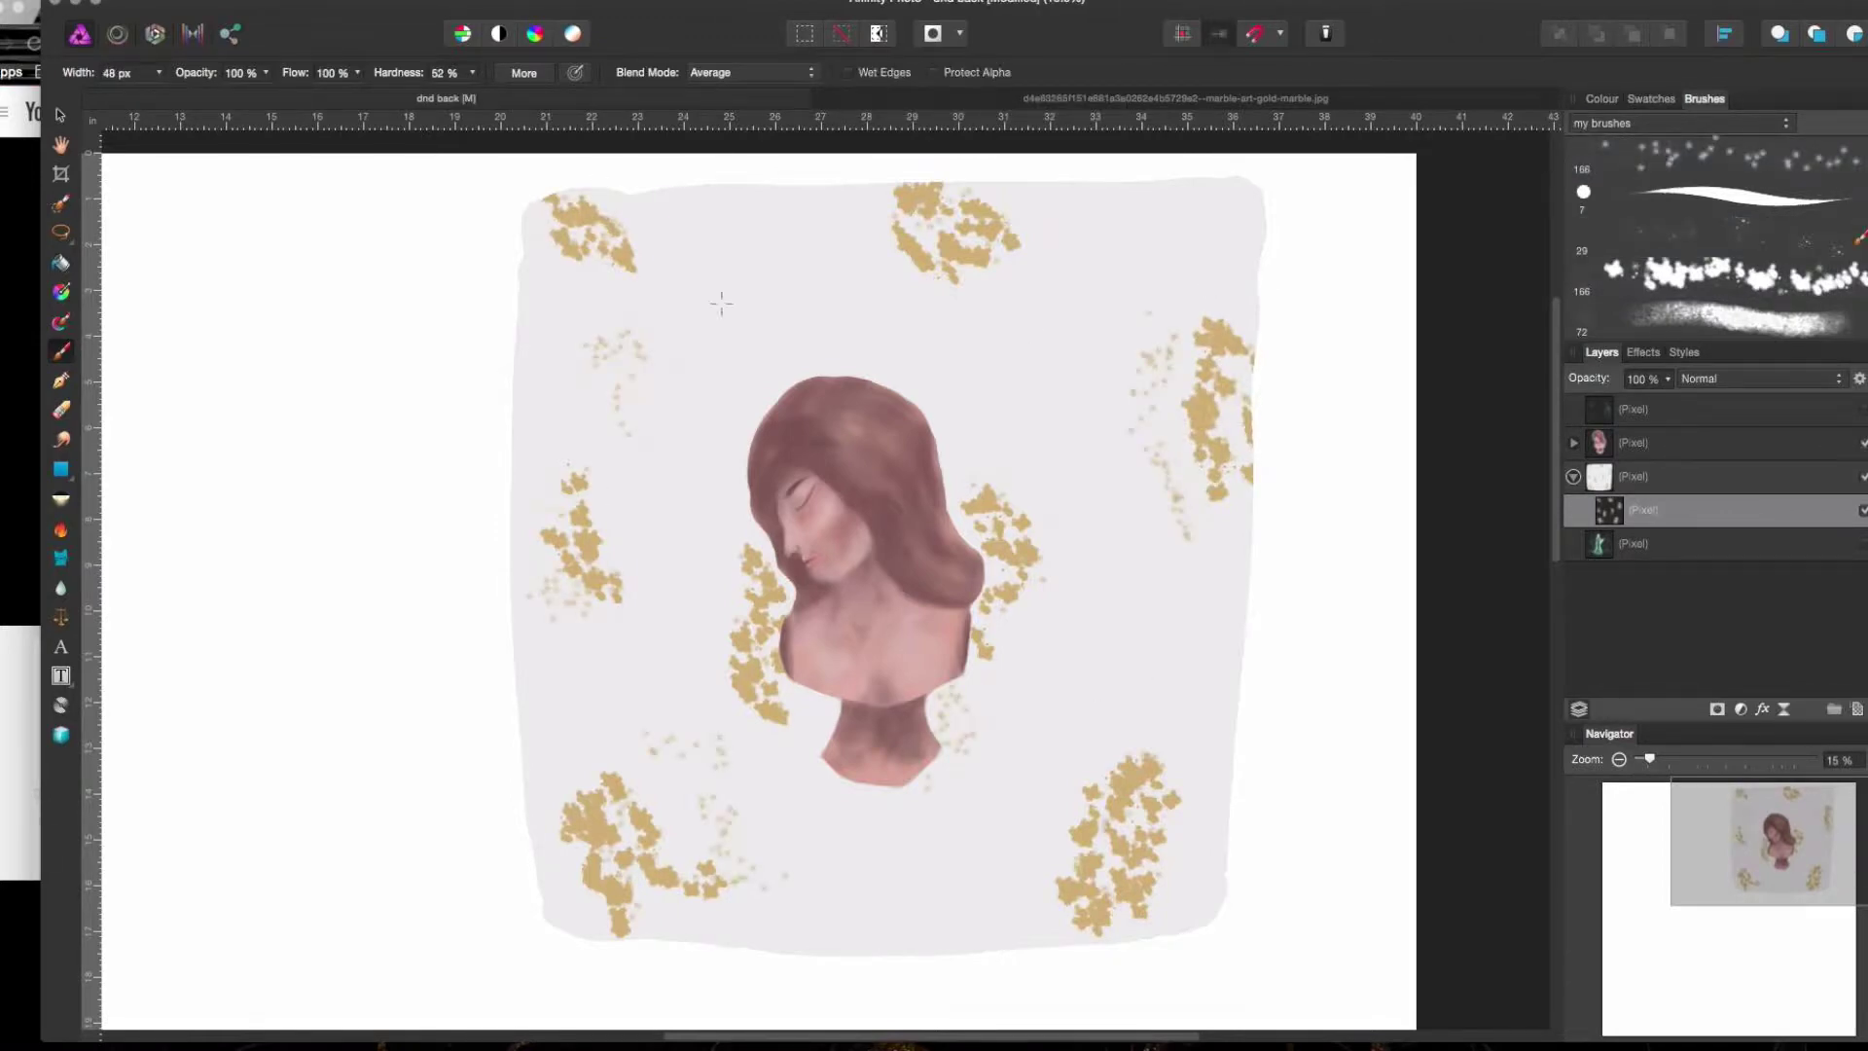
# - Paint cloudy gold texture around the bust with the 40 px grunge brush and smear the gold patches diagonally with a 350 px smudge brush
pyautogui.doubleClick(1709, 321)
pyautogui.press('Escape')
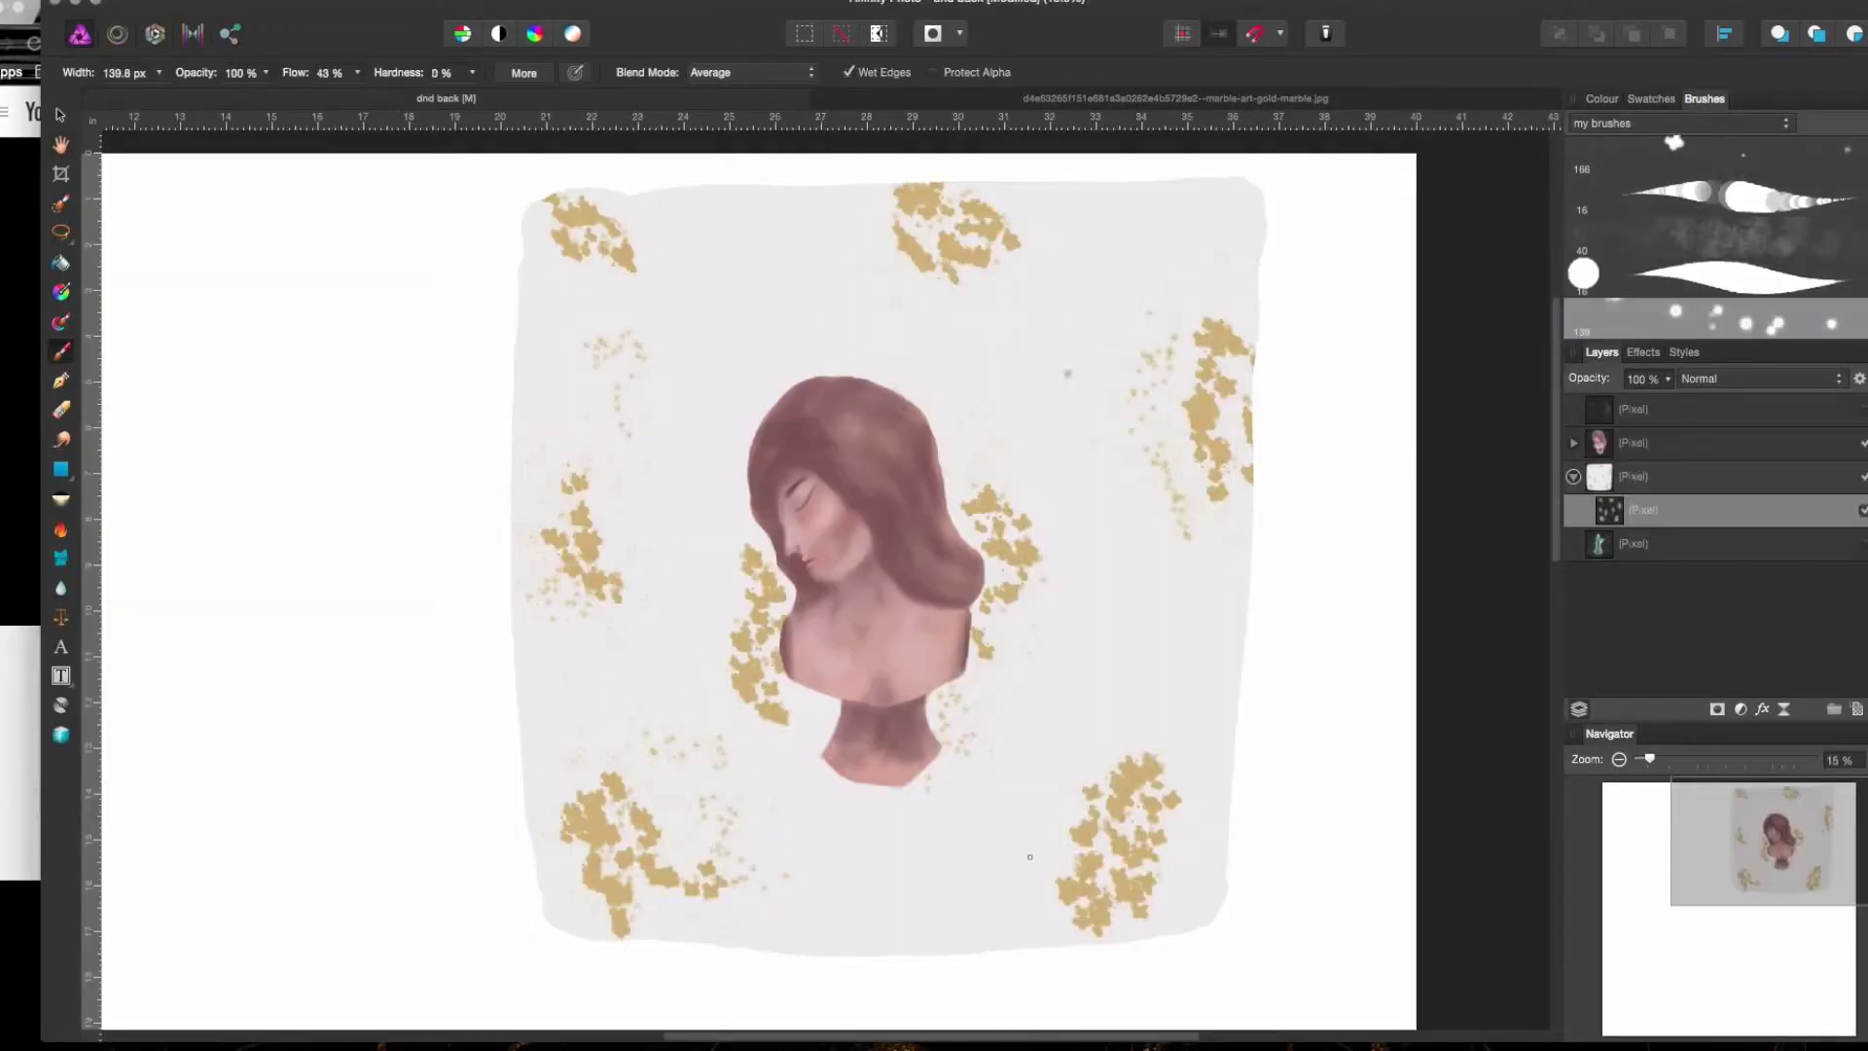
pyautogui.moveTo(1206, 243); pyautogui.dragTo(1002, 359)
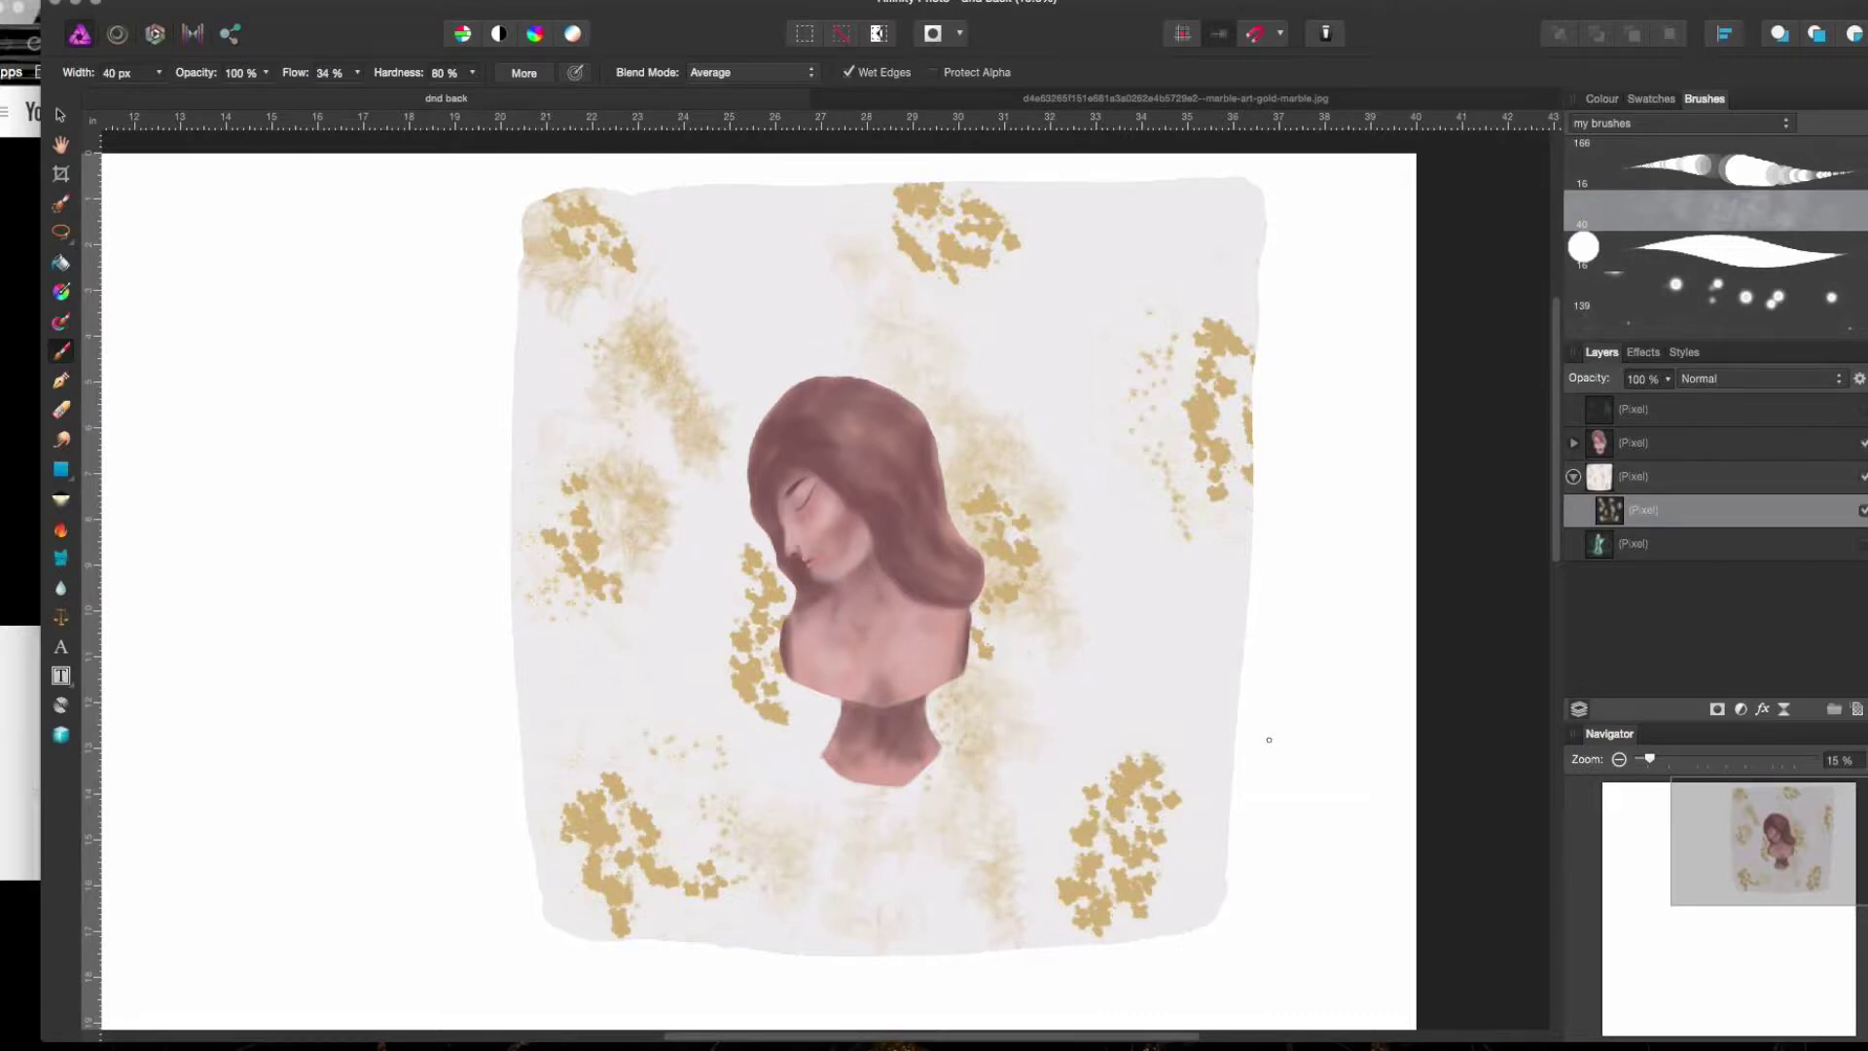
pyautogui.press('r')
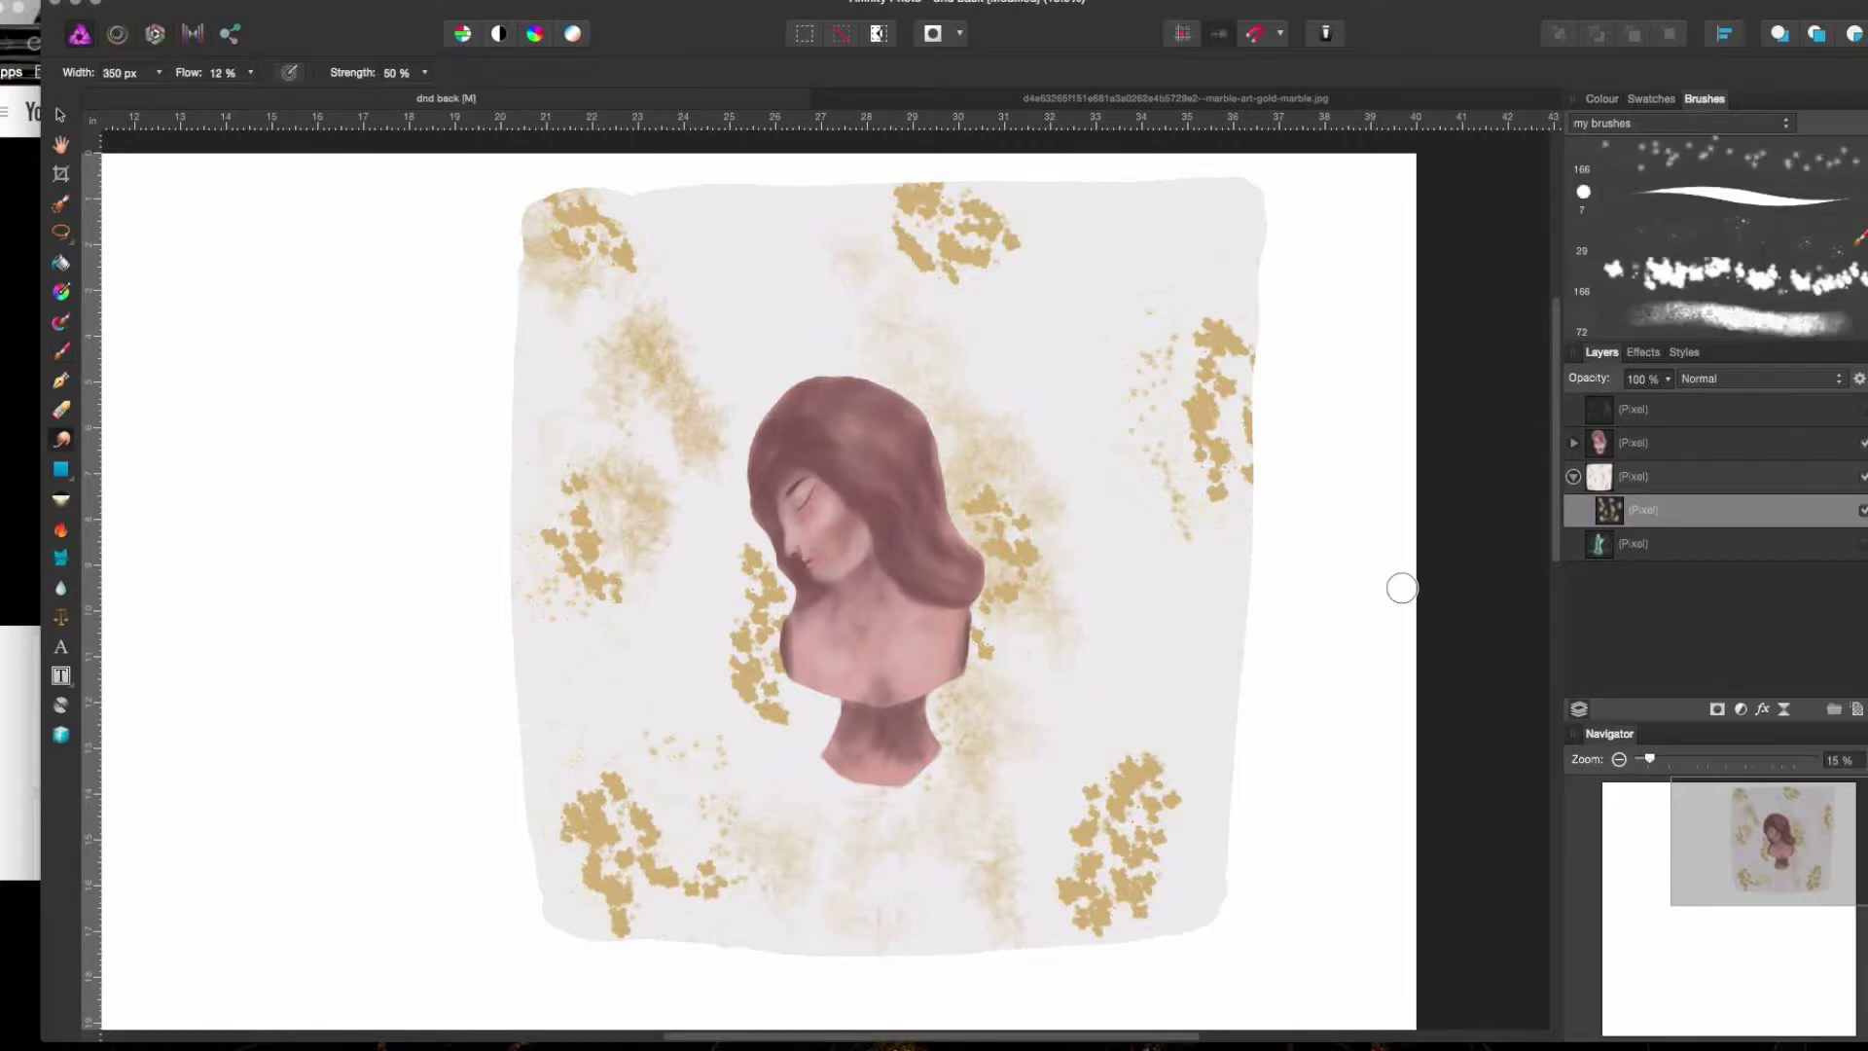
pyautogui.moveTo(934, 232); pyautogui.dragTo(1021, 291)
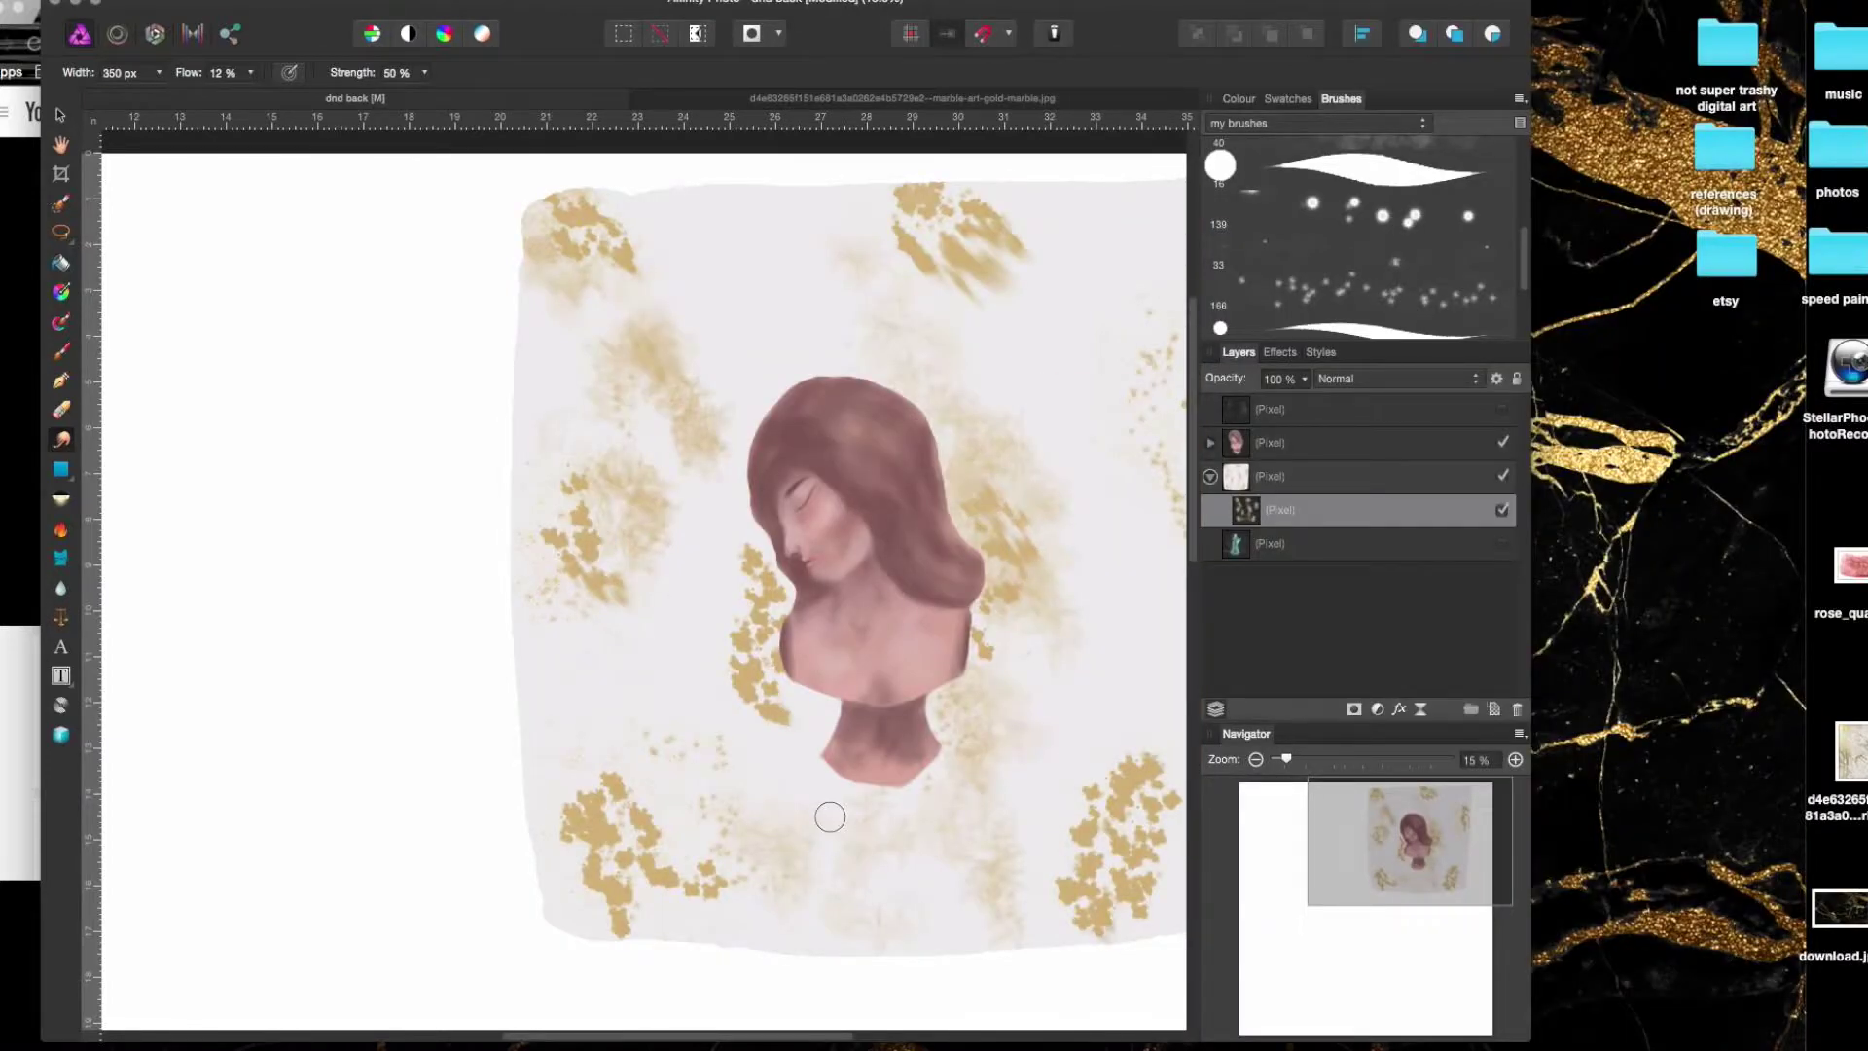
# - Lower the gold texture layer's opacity, add a new nested pixel layer above it, and bring up the gold and white marble palette
pyautogui.press('h')
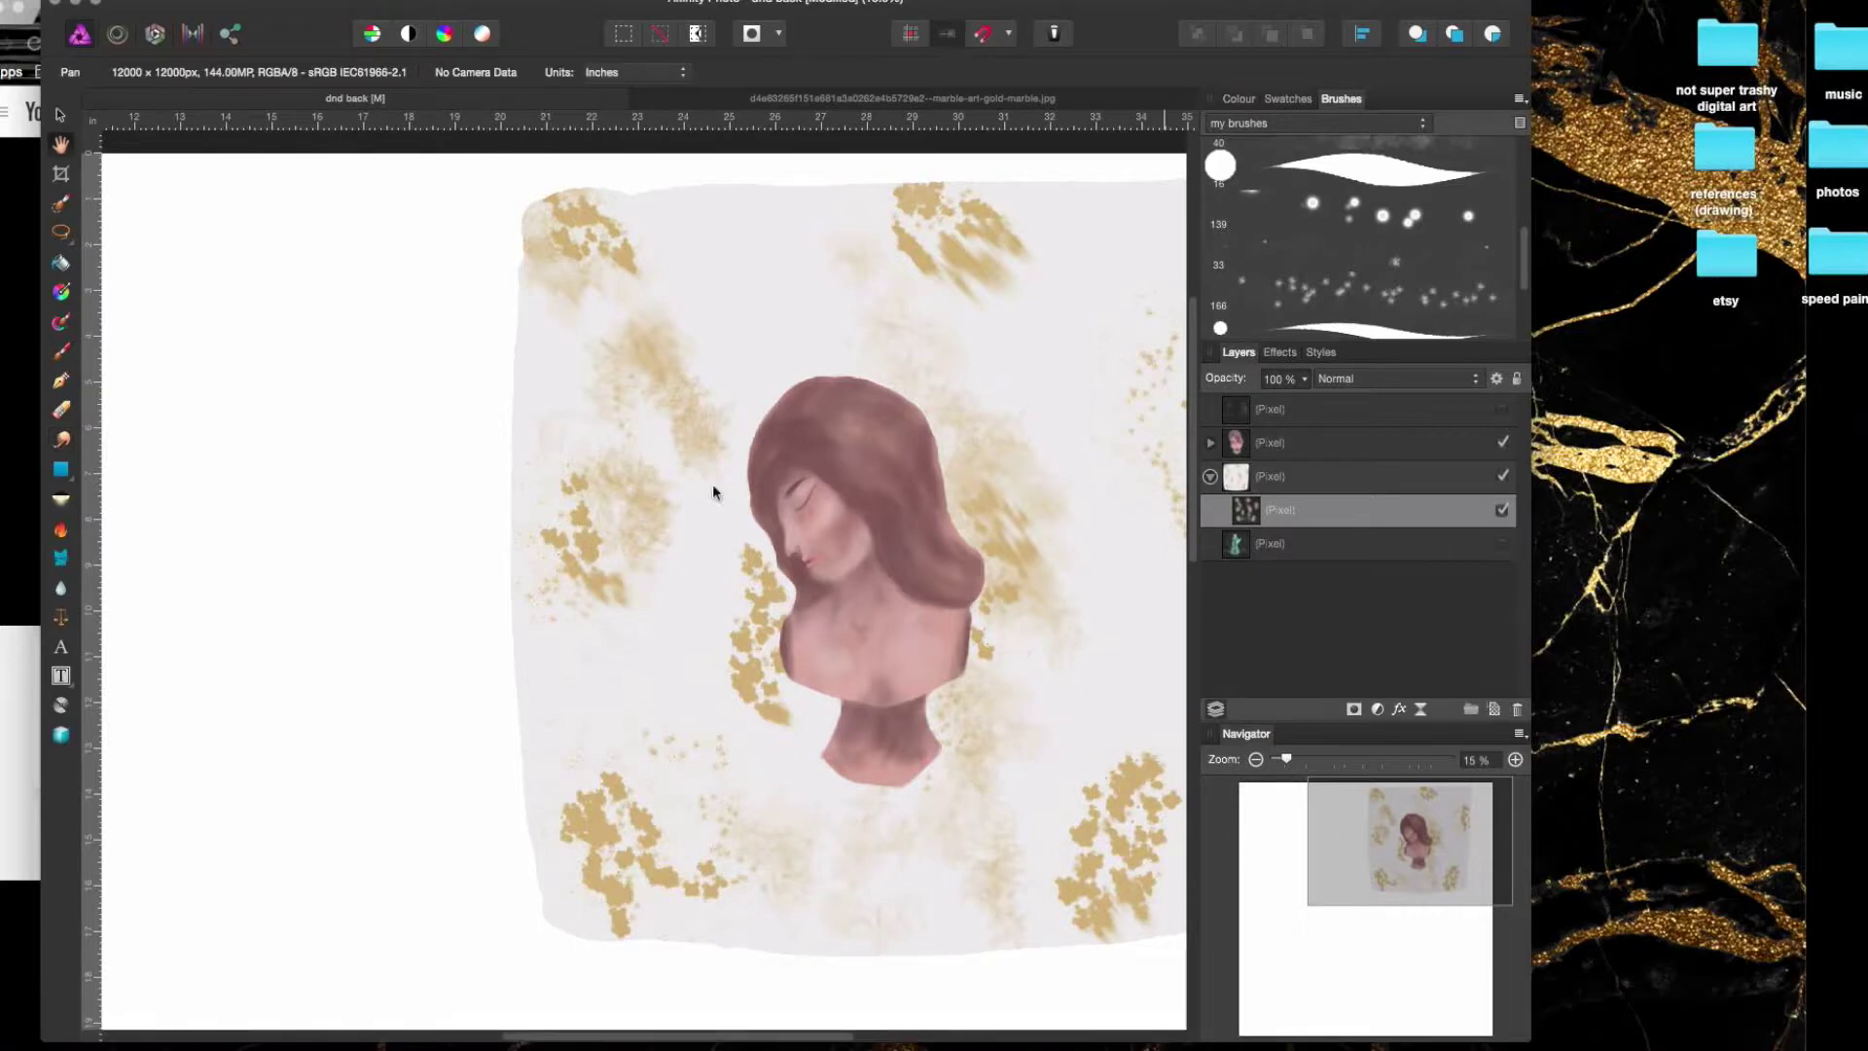
pyautogui.scroll(-3, 798, 346)
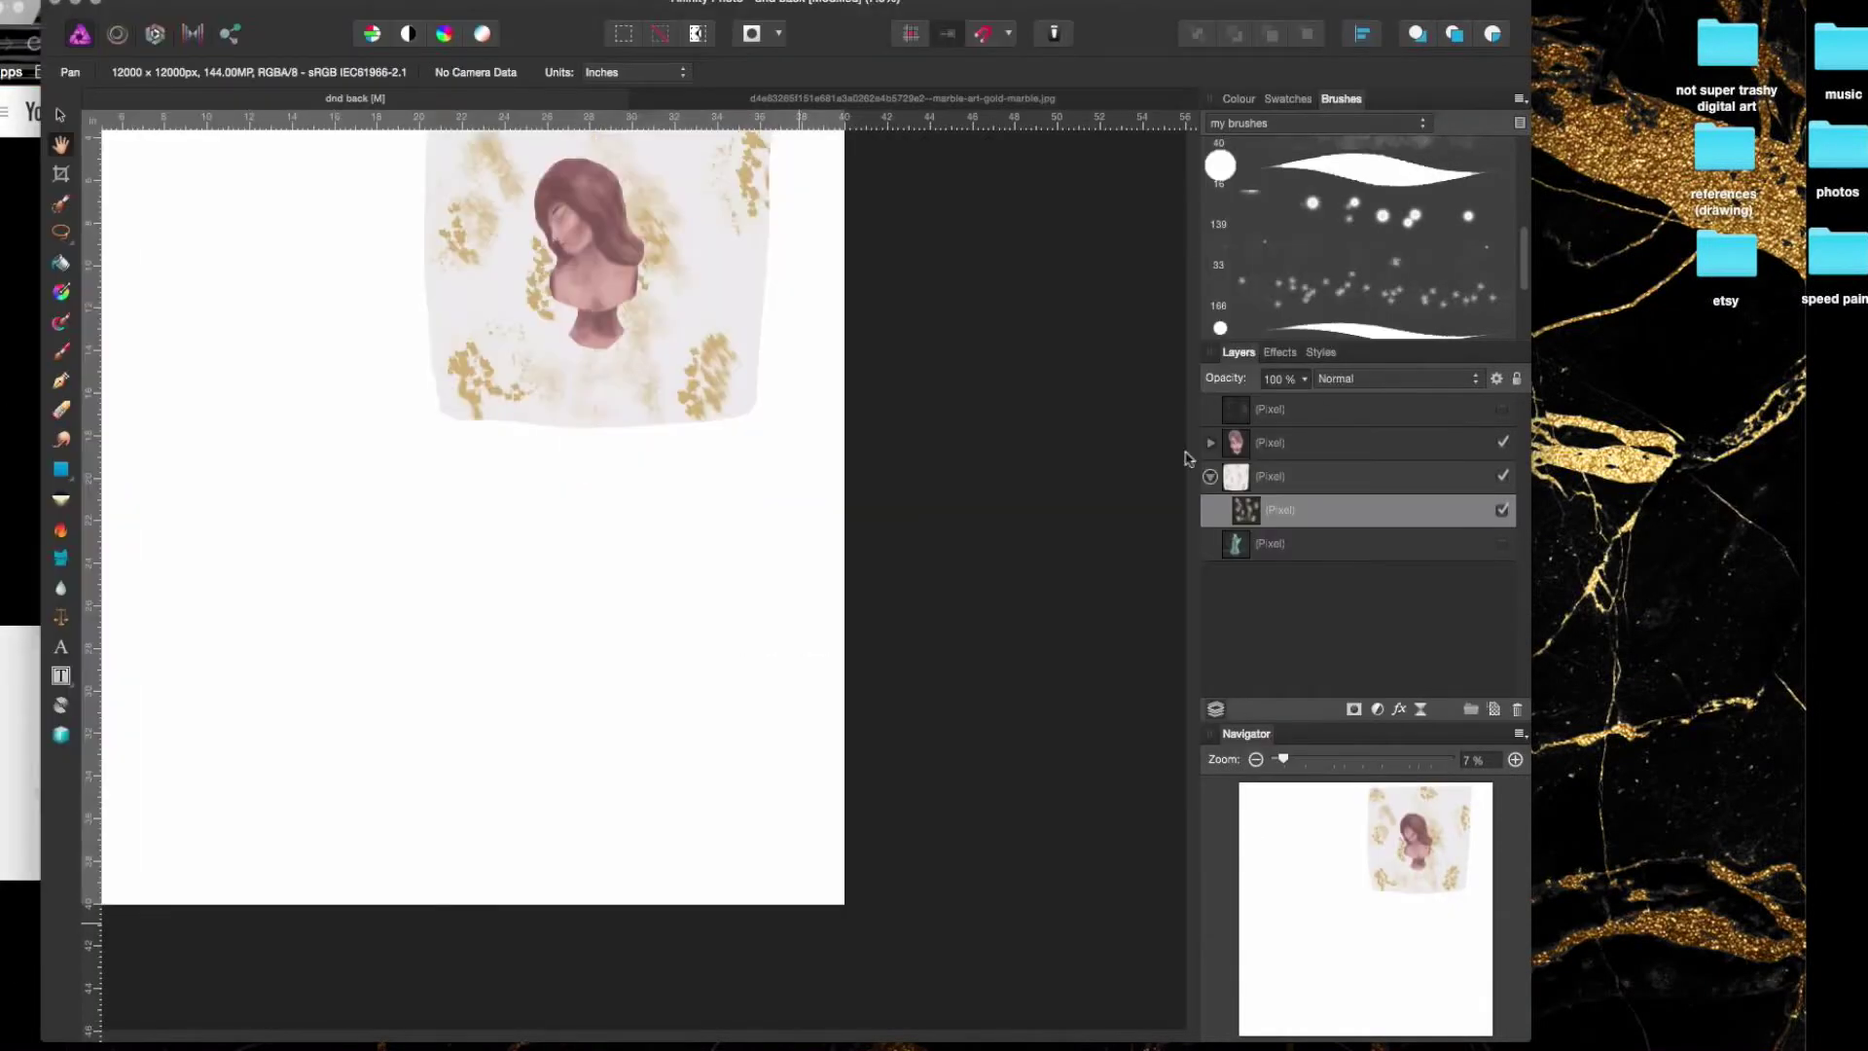
pyautogui.scroll(5, 623, 598)
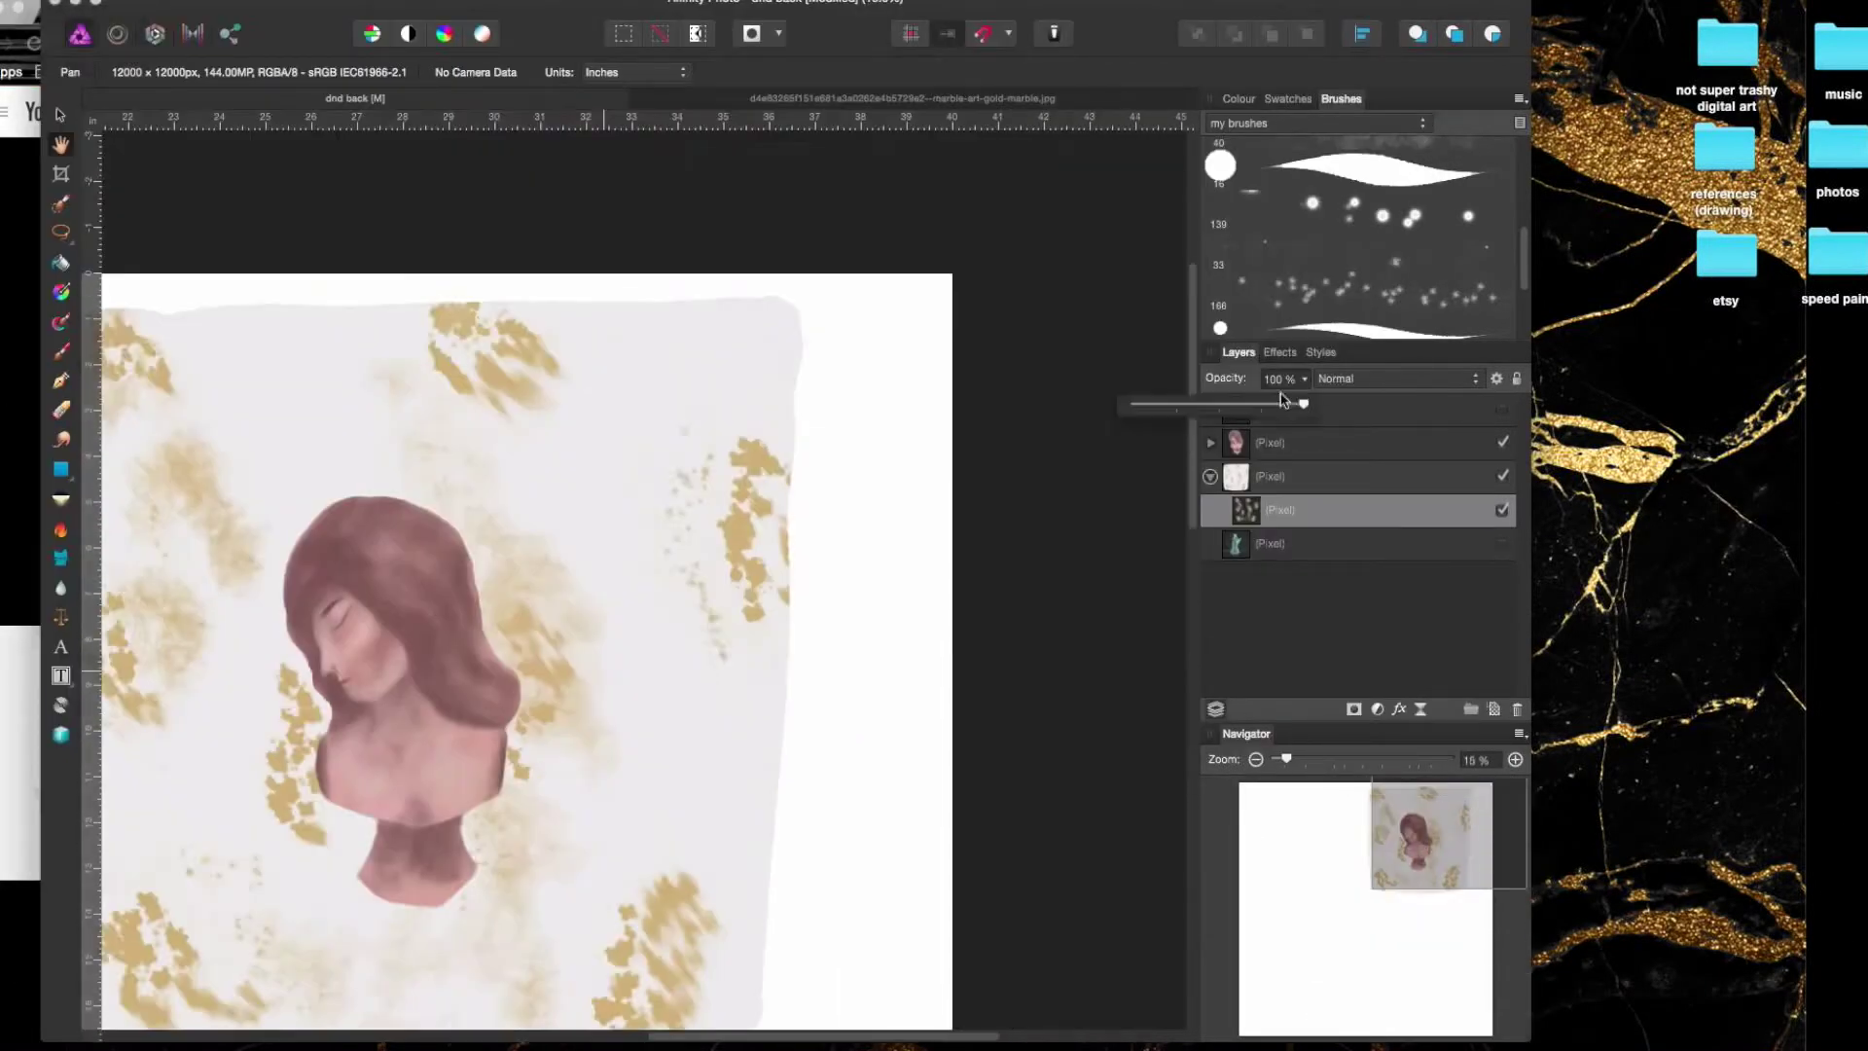
pyautogui.hotkey('ctrl', 'shift', 'n')
pyautogui.click(1287, 98)
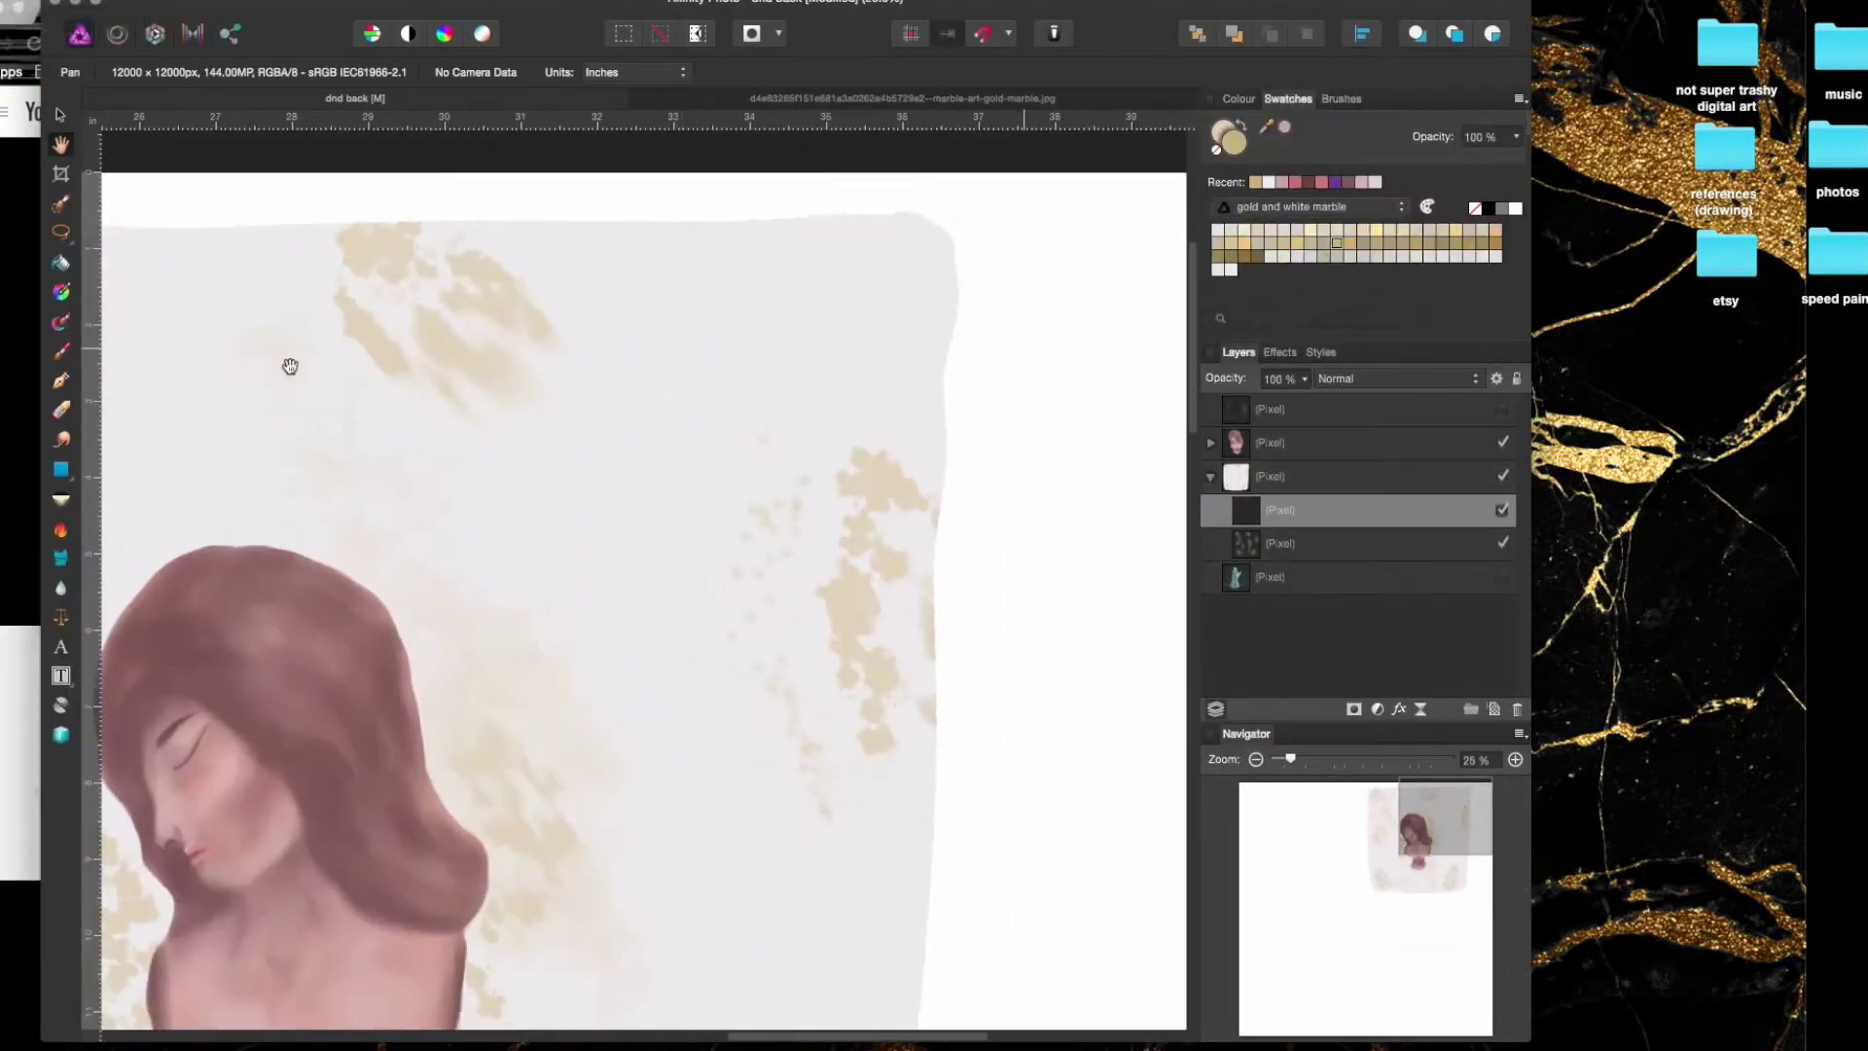
# - Paint a tall solid gold patch with thin branching veins in the background's upper-right corner, on the new nested layer
pyautogui.press('b')
pyautogui.moveTo(788, 300)
pyautogui.mouseDown()
pyautogui.moveTo(797, 428)
pyautogui.moveTo(765, 458)
pyautogui.moveTo(793, 516)
pyautogui.mouseUp()
pyautogui.moveTo(809, 346); pyautogui.dragTo(847, 389)
pyautogui.press('e')
pyautogui.press('super+equal')
pyautogui.press('super+equal')
pyautogui.press('super+equal')
pyautogui.press('[')
pyautogui.press('[')
pyautogui.press('[')
pyautogui.press('[')
pyautogui.press('[')
pyautogui.press('b')
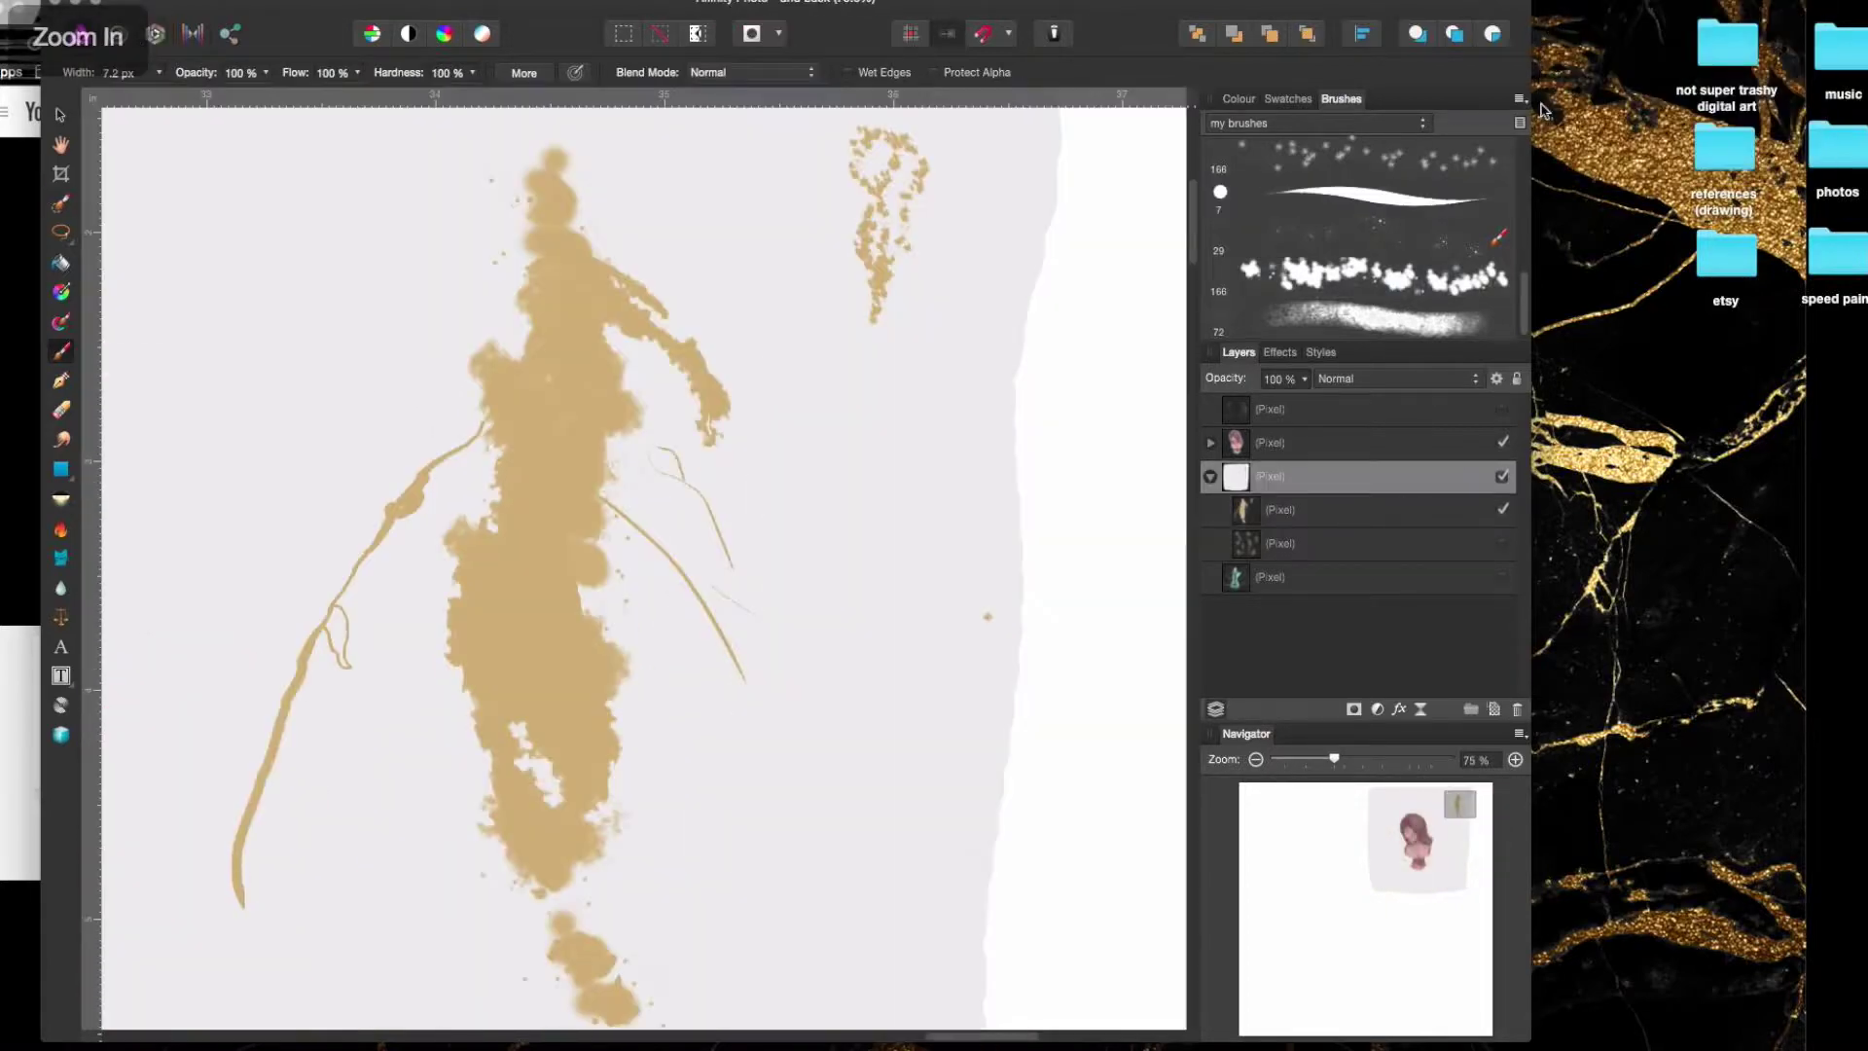
# - Soften the fork of the thin gold vein and the gaps inside the tall patch by smudging them
pyautogui.moveTo(428, 477); pyautogui.dragTo(330, 632)
pyautogui.press('b')
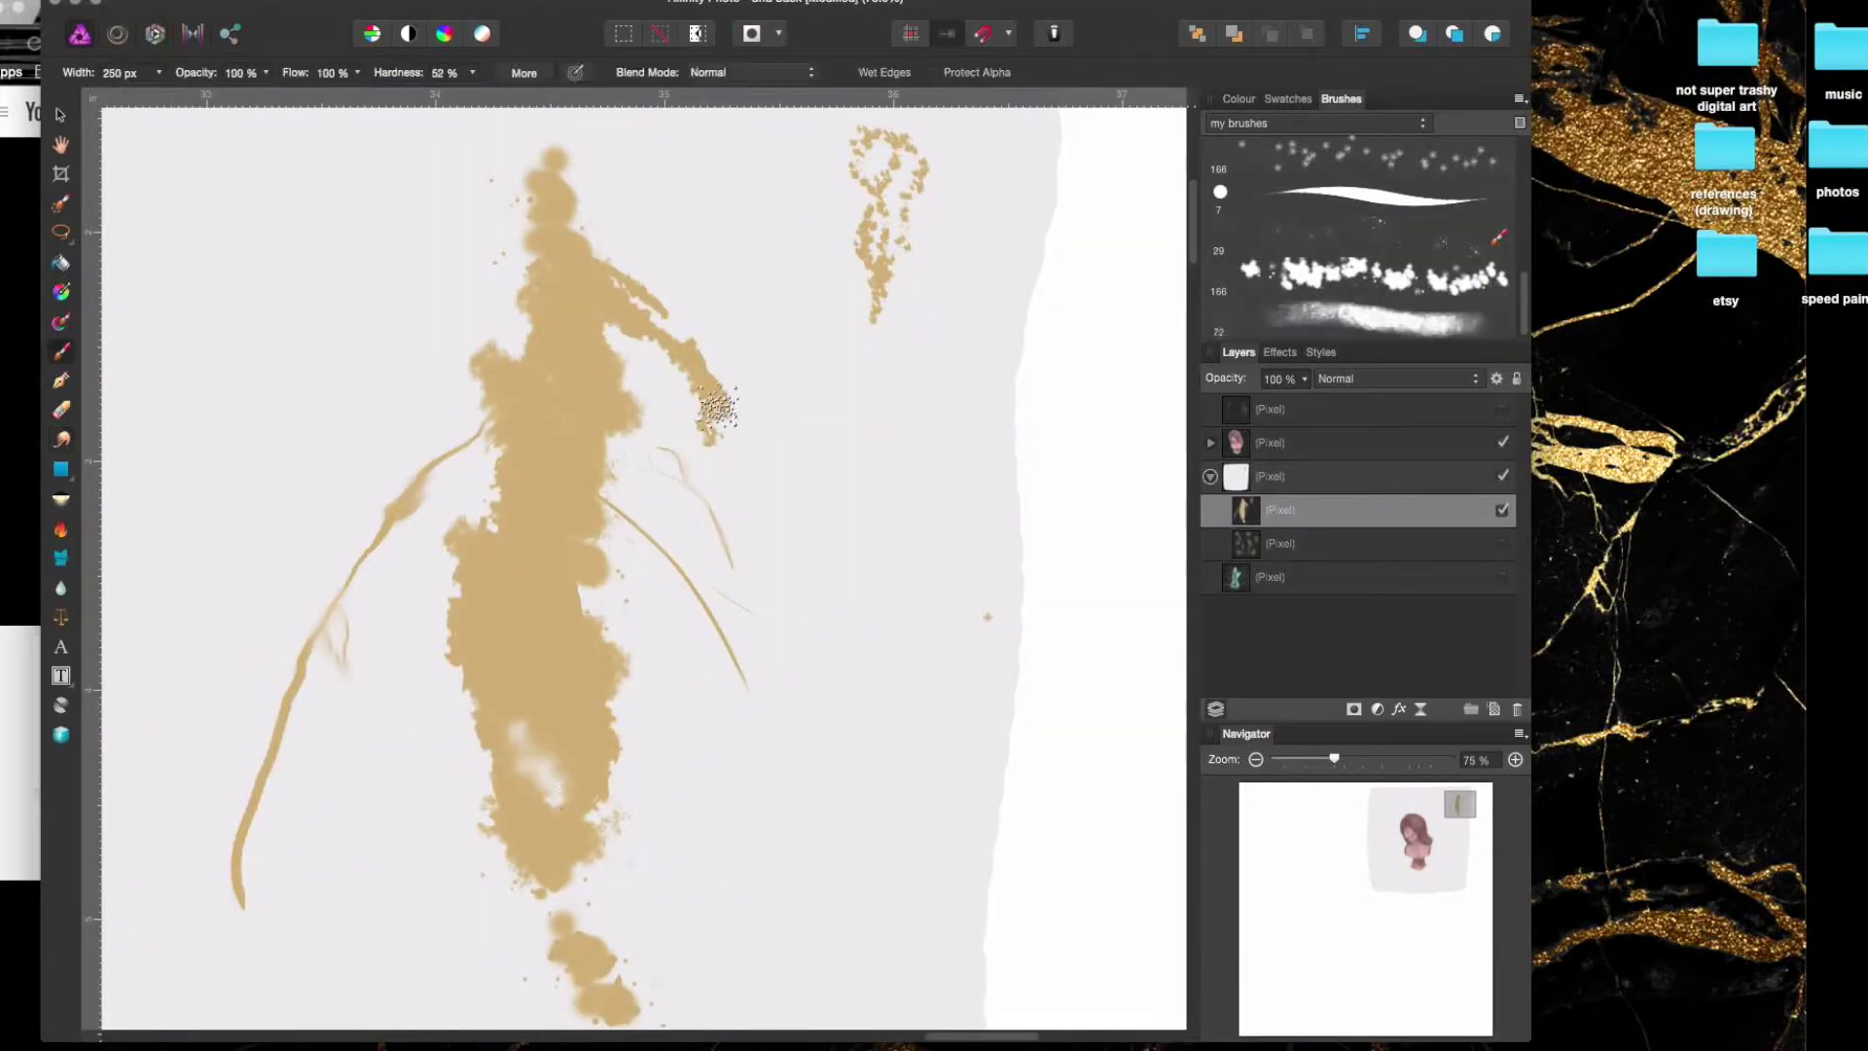
pyautogui.moveTo(637, 681); pyautogui.dragTo(750, 554)
pyautogui.press('r')
pyautogui.moveTo(826, 430); pyautogui.dragTo(1004, 562)
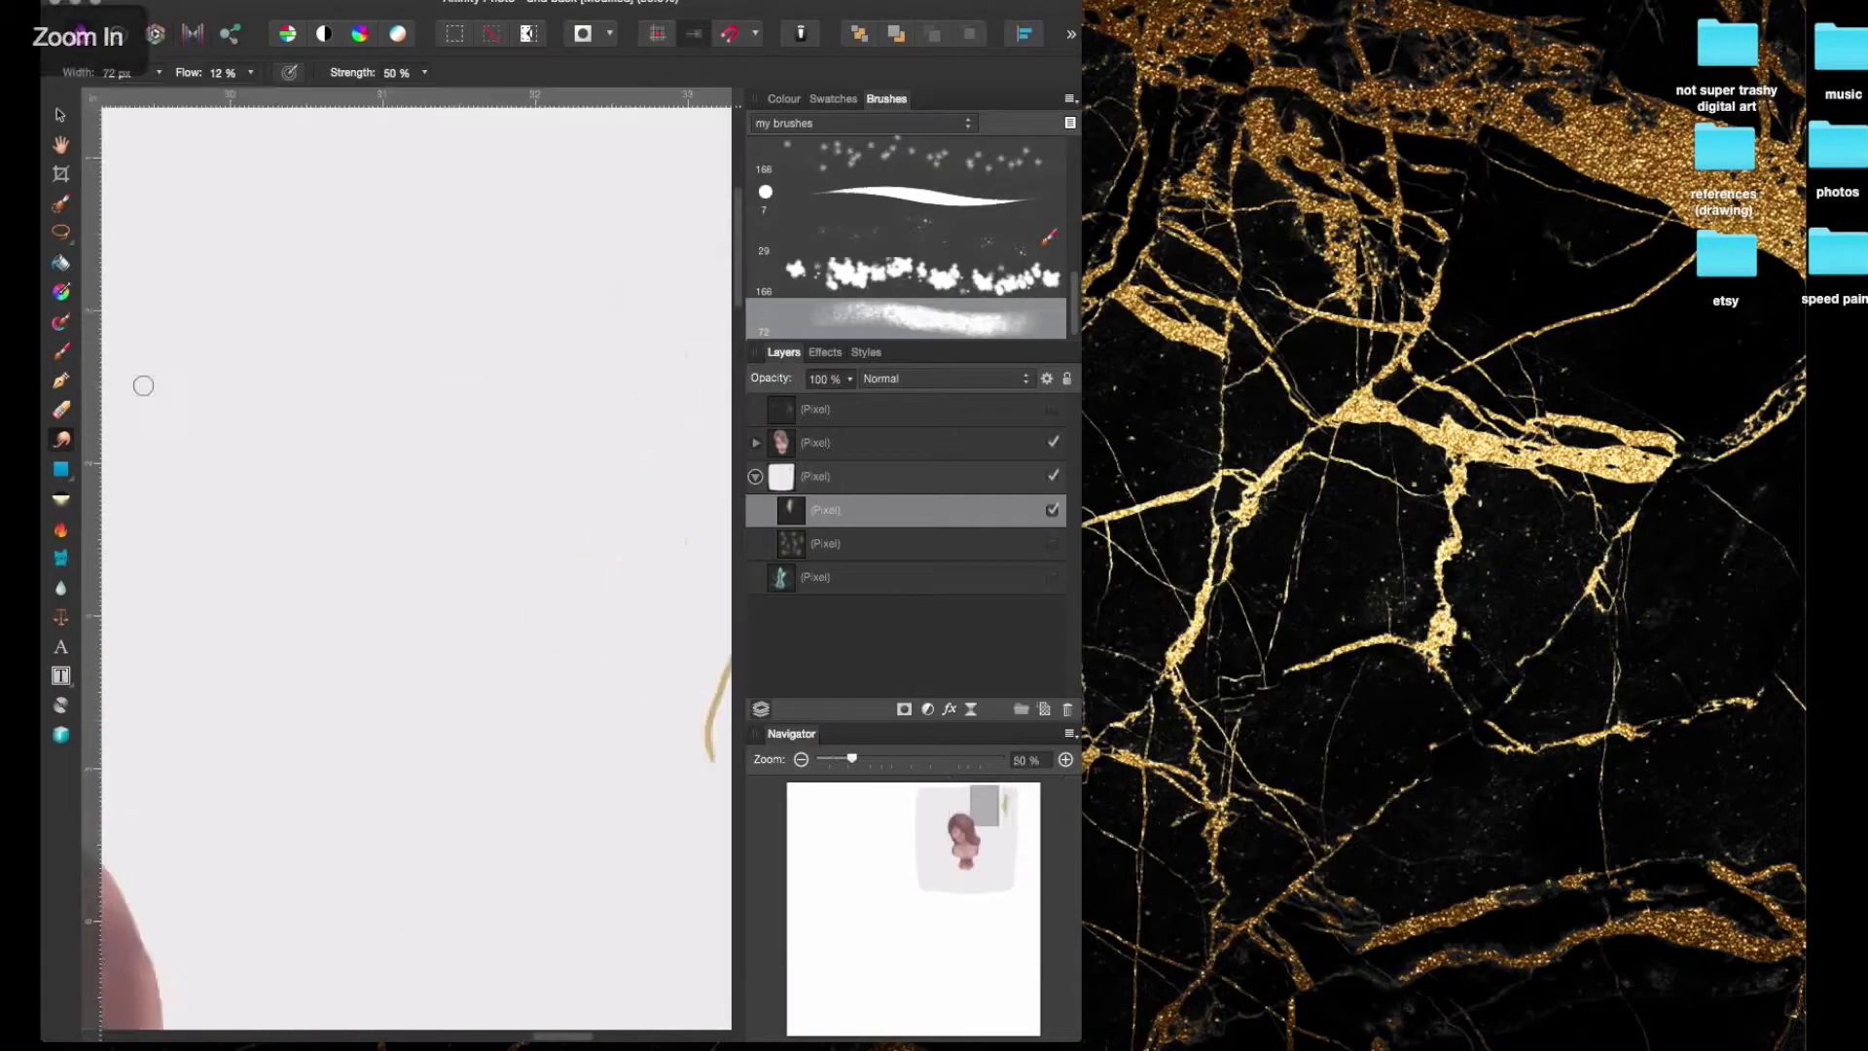
# - Edit the dynamics of the 7 px round brush, raising its X and Y scatter, shape jitter and luminosity jitter
pyautogui.doubleClick(904, 195)
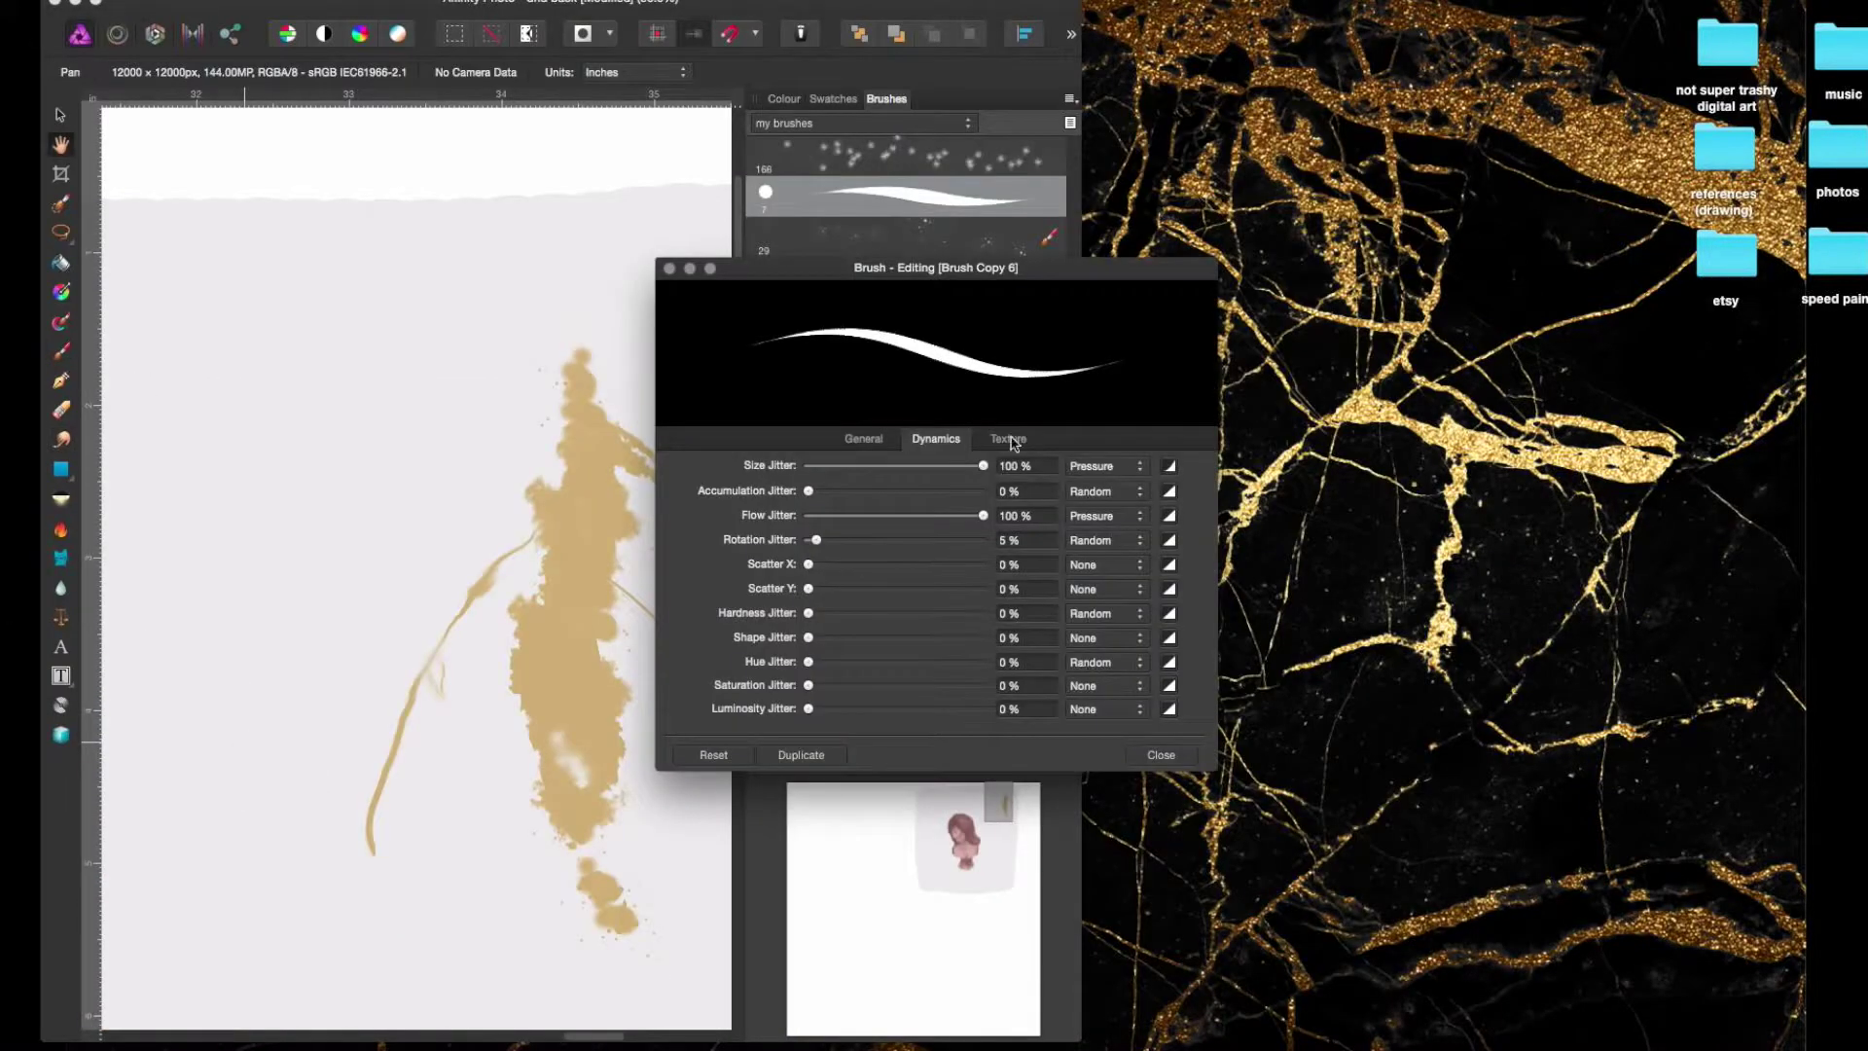
pyautogui.moveTo(808, 564); pyautogui.dragTo(834, 565)
pyautogui.moveTo(809, 589); pyautogui.dragTo(839, 589)
pyautogui.moveTo(809, 637); pyautogui.dragTo(983, 638)
pyautogui.click(864, 439)
pyautogui.click(936, 439)
pyautogui.moveTo(809, 708); pyautogui.dragTo(983, 708)
pyautogui.press('Escape')
# - Paint more branching gold veins beside the tall patch and fill out the patch on the layer below with the rough-edged brush
pyautogui.moveTo(256, 733)
pyautogui.mouseDown()
pyautogui.moveTo(283, 424)
pyautogui.moveTo(236, 411)
pyautogui.moveTo(311, 409)
pyautogui.mouseUp()
pyautogui.moveTo(467, 623); pyautogui.dragTo(351, 309)
pyautogui.hotkey('alt', '[')
pyautogui.moveTo(589, 525)
pyautogui.mouseDown()
pyautogui.moveTo(593, 427)
pyautogui.moveTo(484, 493)
pyautogui.moveTo(545, 467)
pyautogui.mouseUp()
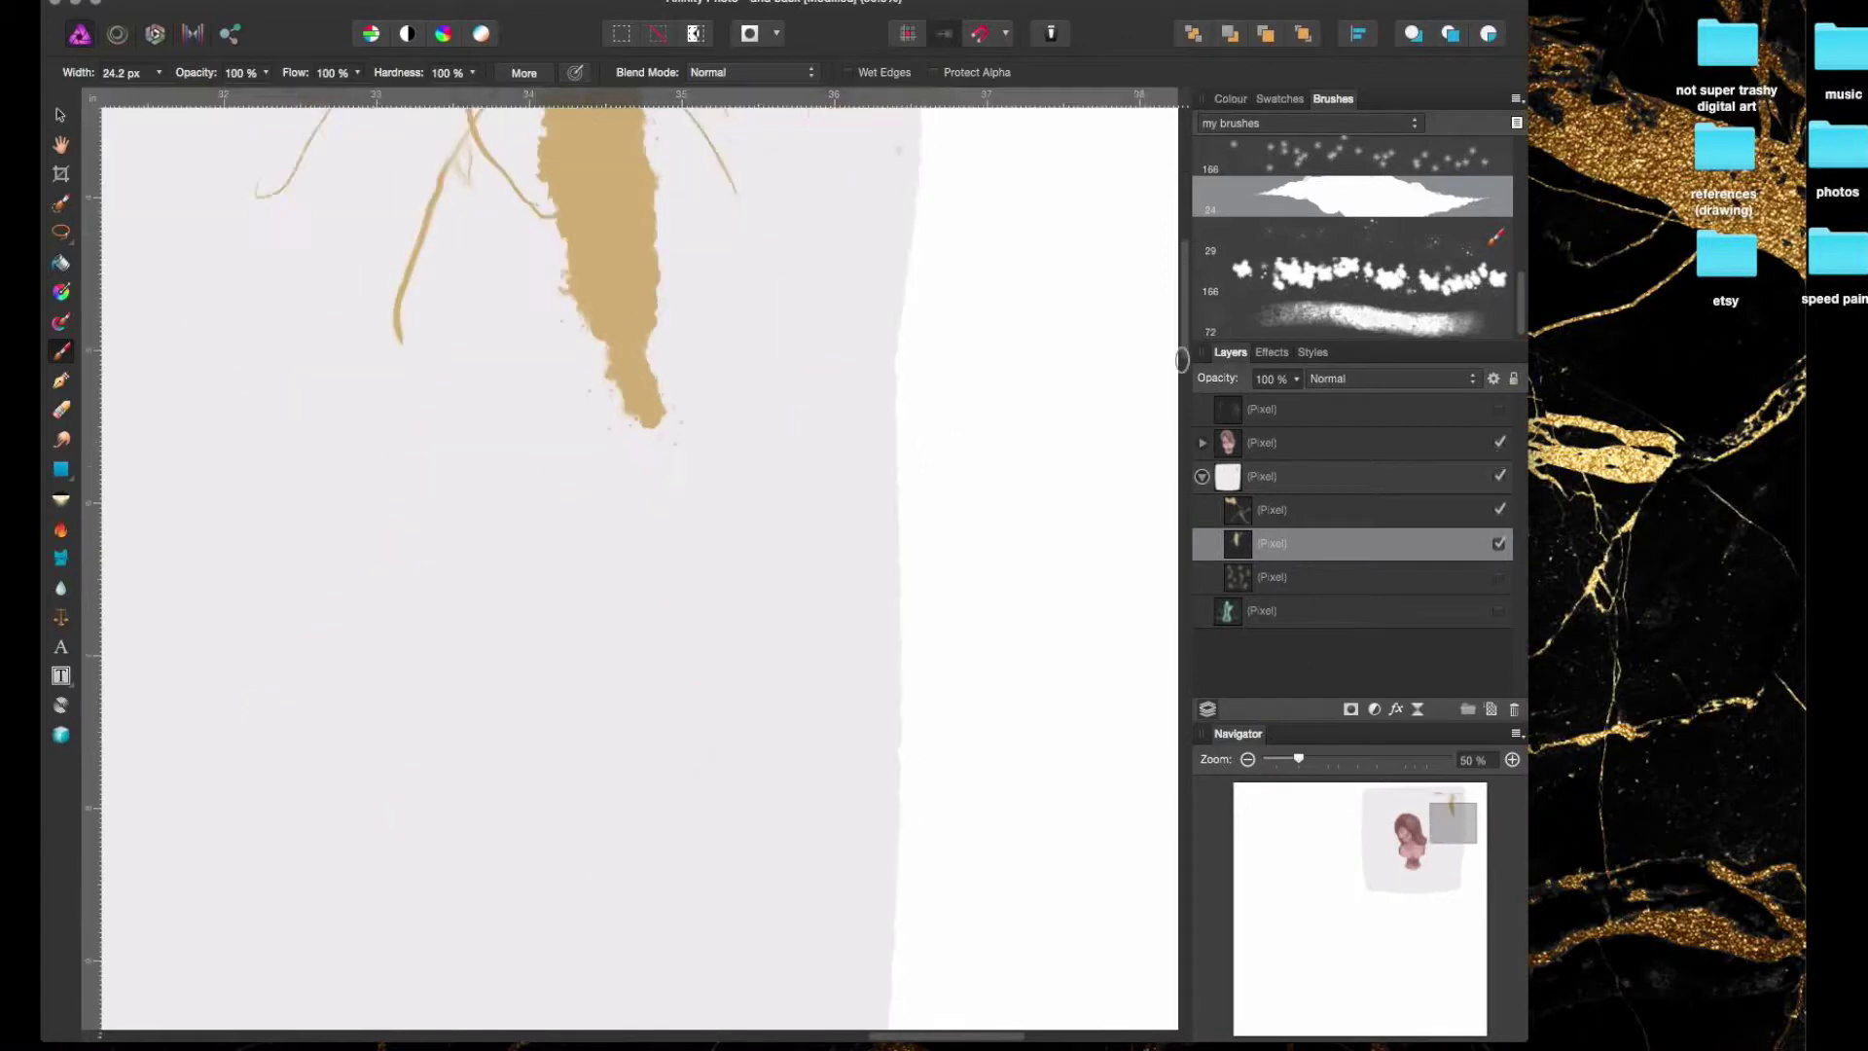
# - Rework the last gold strokes with undo and redo, and erase stray gold marks above the bust with the 150 px eraser
pyautogui.scroll(-3, 386, 535)
pyautogui.moveTo(292, 827)
pyautogui.mouseDown()
pyautogui.moveTo(583, 954)
pyautogui.moveTo(972, 681)
pyautogui.mouseUp()
pyautogui.press('super+z')
pyautogui.press('super+z')
pyautogui.press('super+z')
pyautogui.click(209, 2)
pyautogui.click(209, 2)
pyautogui.click(209, 3)
pyautogui.click(210, 3)
pyautogui.press('shift+super+z')
pyautogui.press('shift+super+z')
pyautogui.scroll(1, 800, 843)
pyautogui.press('e')
pyautogui.moveTo(940, 383); pyautogui.dragTo(489, 383)
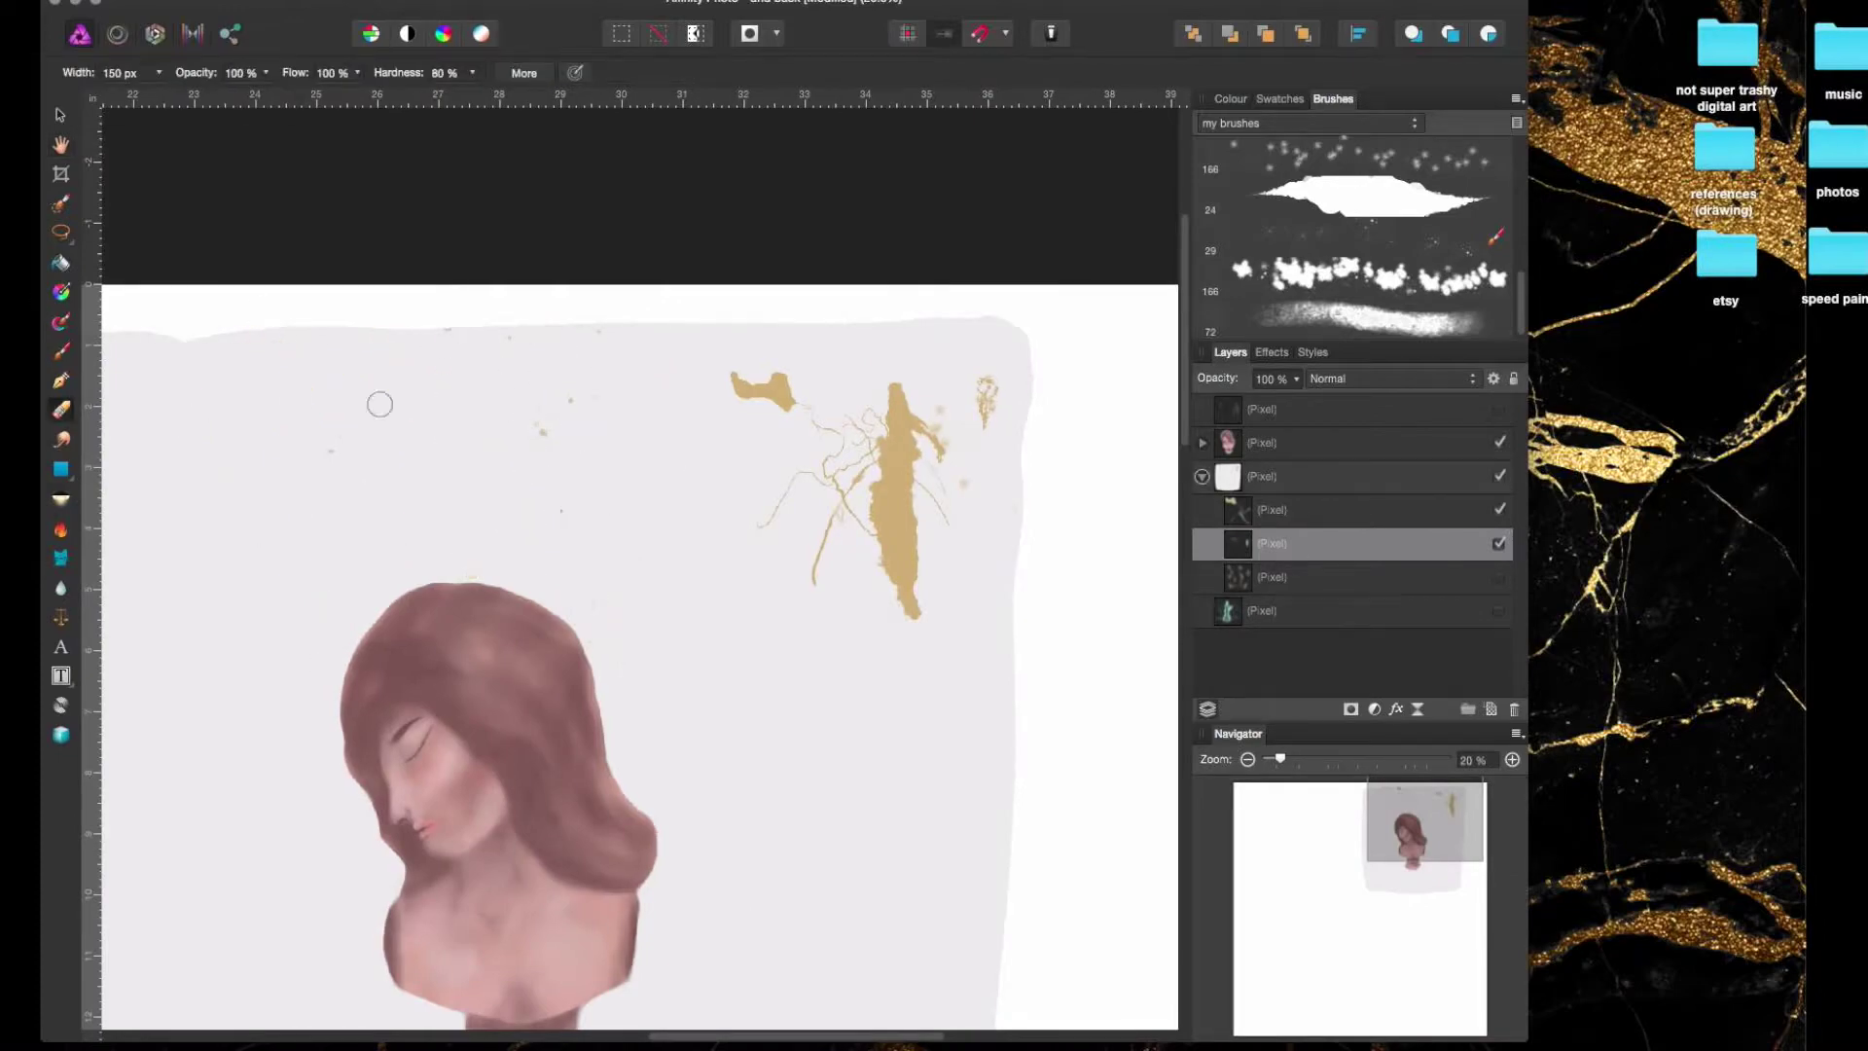
# - Extend the marble pattern around the tall gold patch with more gold patches and branching veins, using the 24.2 px brush
pyautogui.scroll(-5, 584, 681)
pyautogui.click(951, 1013)
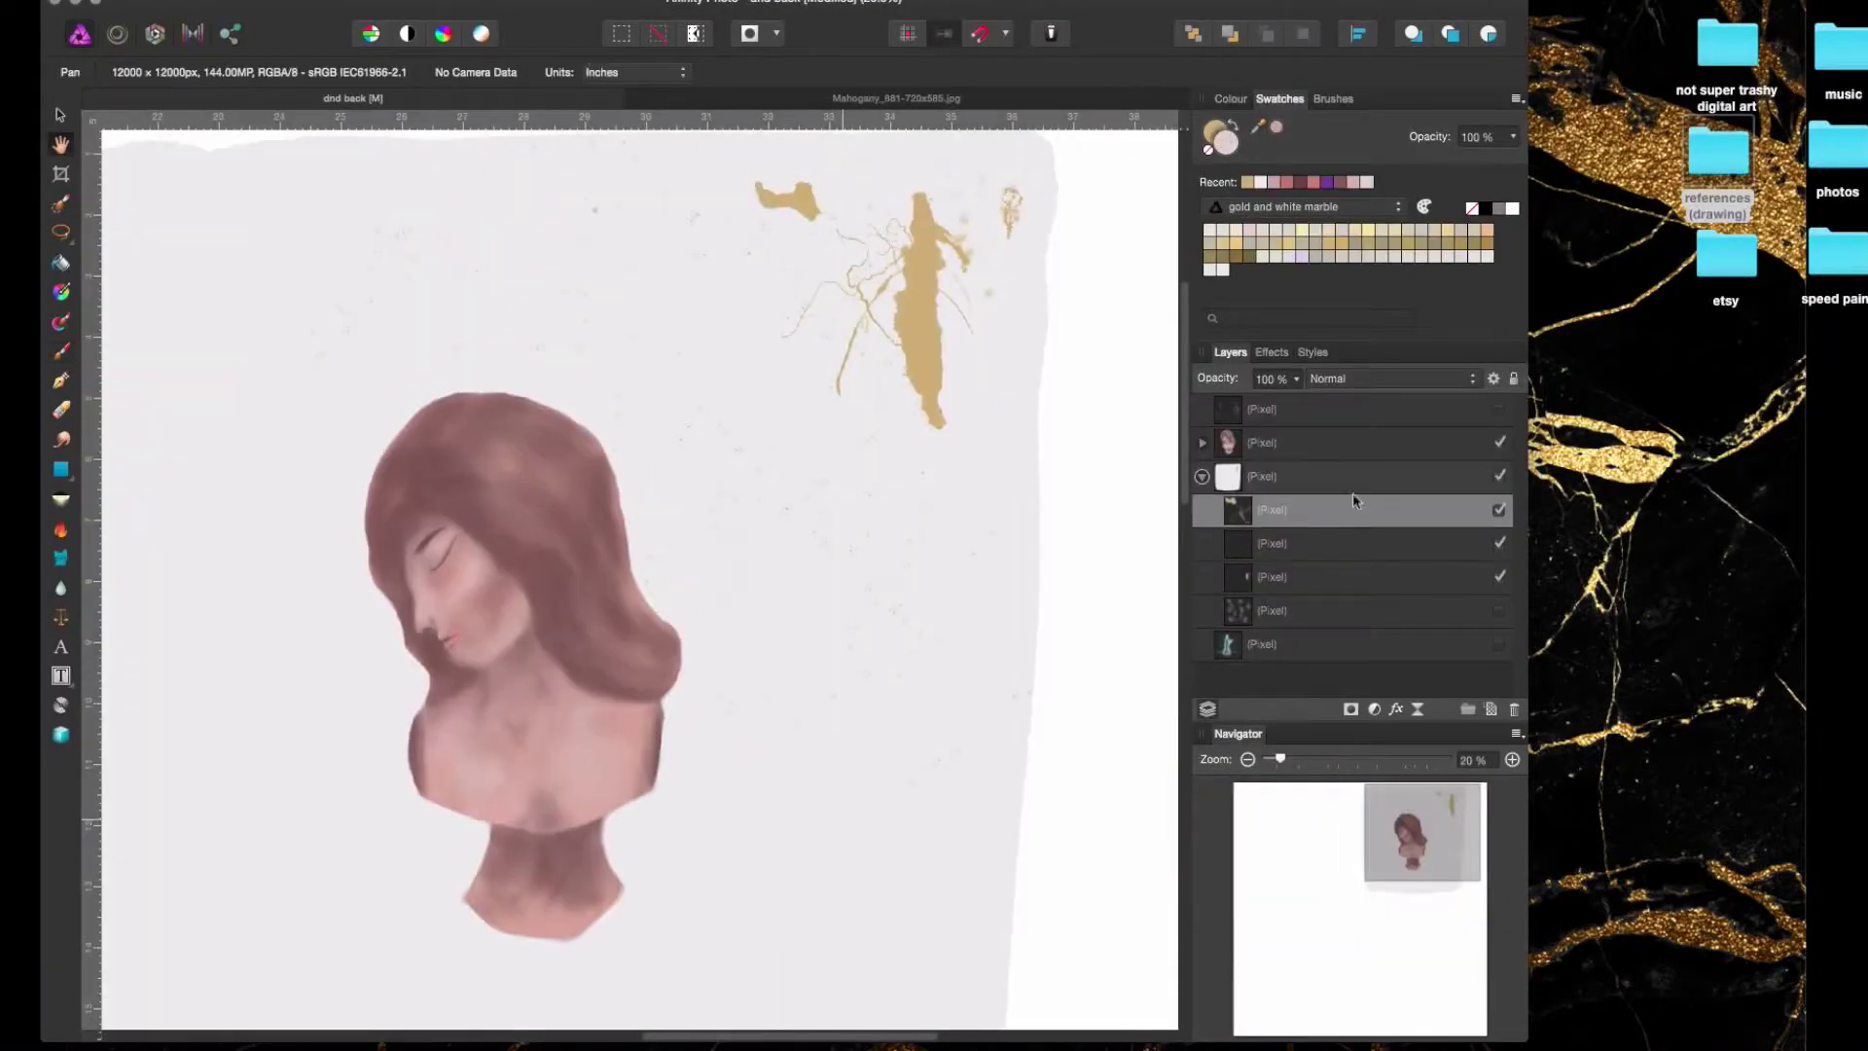
pyautogui.press('b')
pyautogui.moveTo(939, 368); pyautogui.dragTo(1039, 363)
pyautogui.moveTo(886, 399)
pyautogui.mouseDown()
pyautogui.moveTo(924, 505)
pyautogui.moveTo(948, 477)
pyautogui.mouseUp()
pyautogui.moveTo(722, 264); pyautogui.dragTo(834, 378)
pyautogui.moveTo(861, 506); pyautogui.dragTo(856, 588)
pyautogui.moveTo(681, 340); pyautogui.dragTo(750, 266)
pyautogui.moveTo(886, 183); pyautogui.dragTo(843, 136)
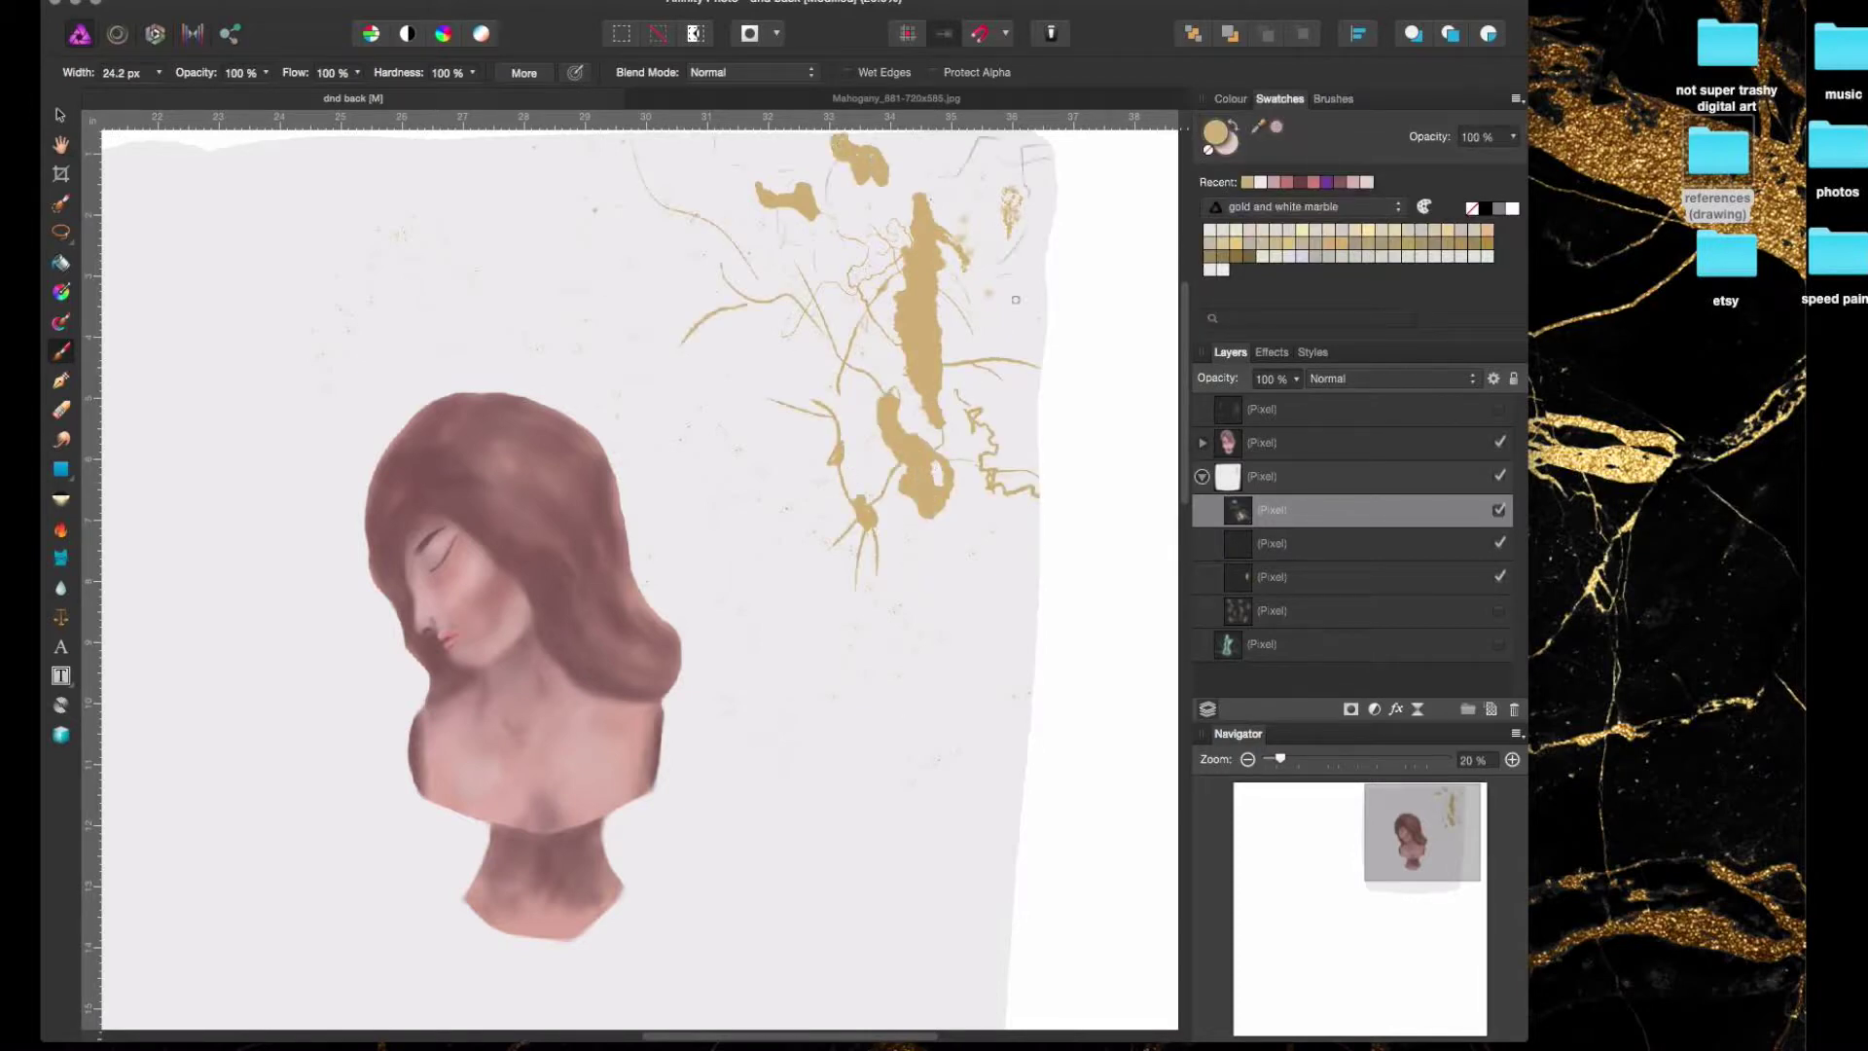
pyautogui.scroll(-2, 1016, 321)
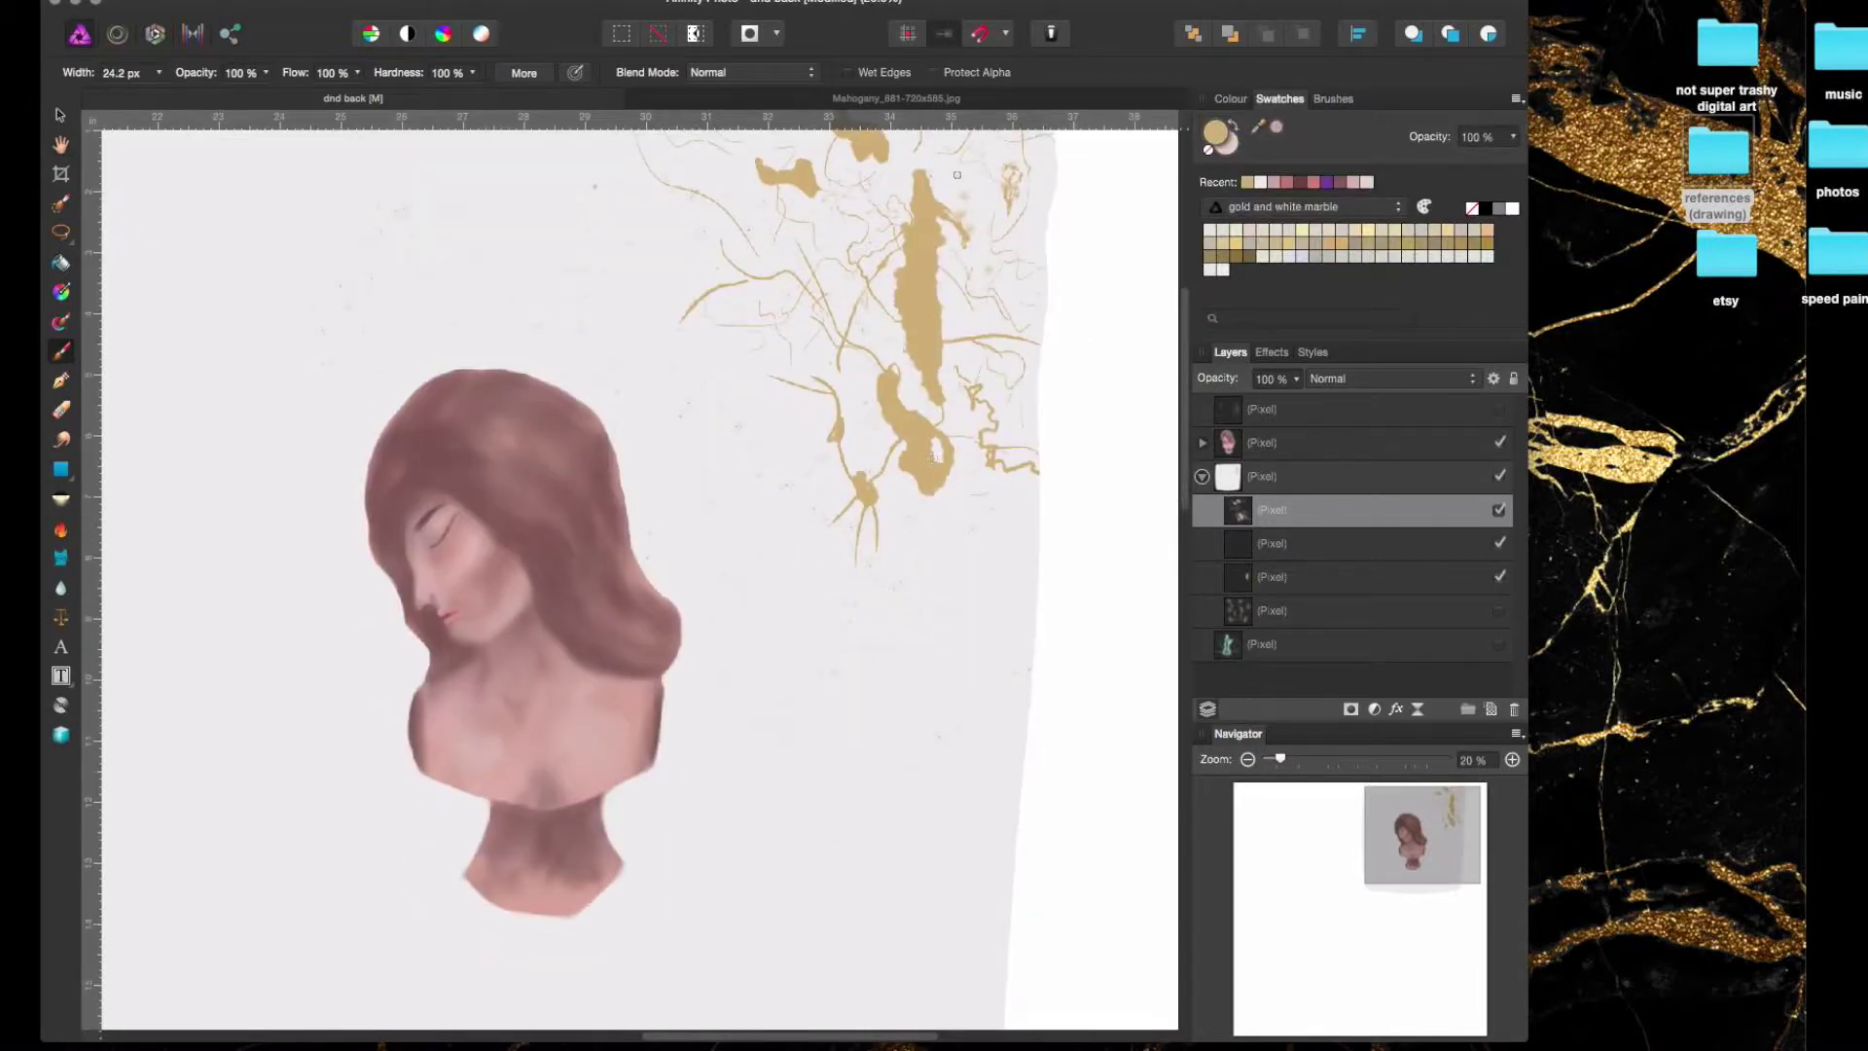
pyautogui.scroll(5, 958, 174)
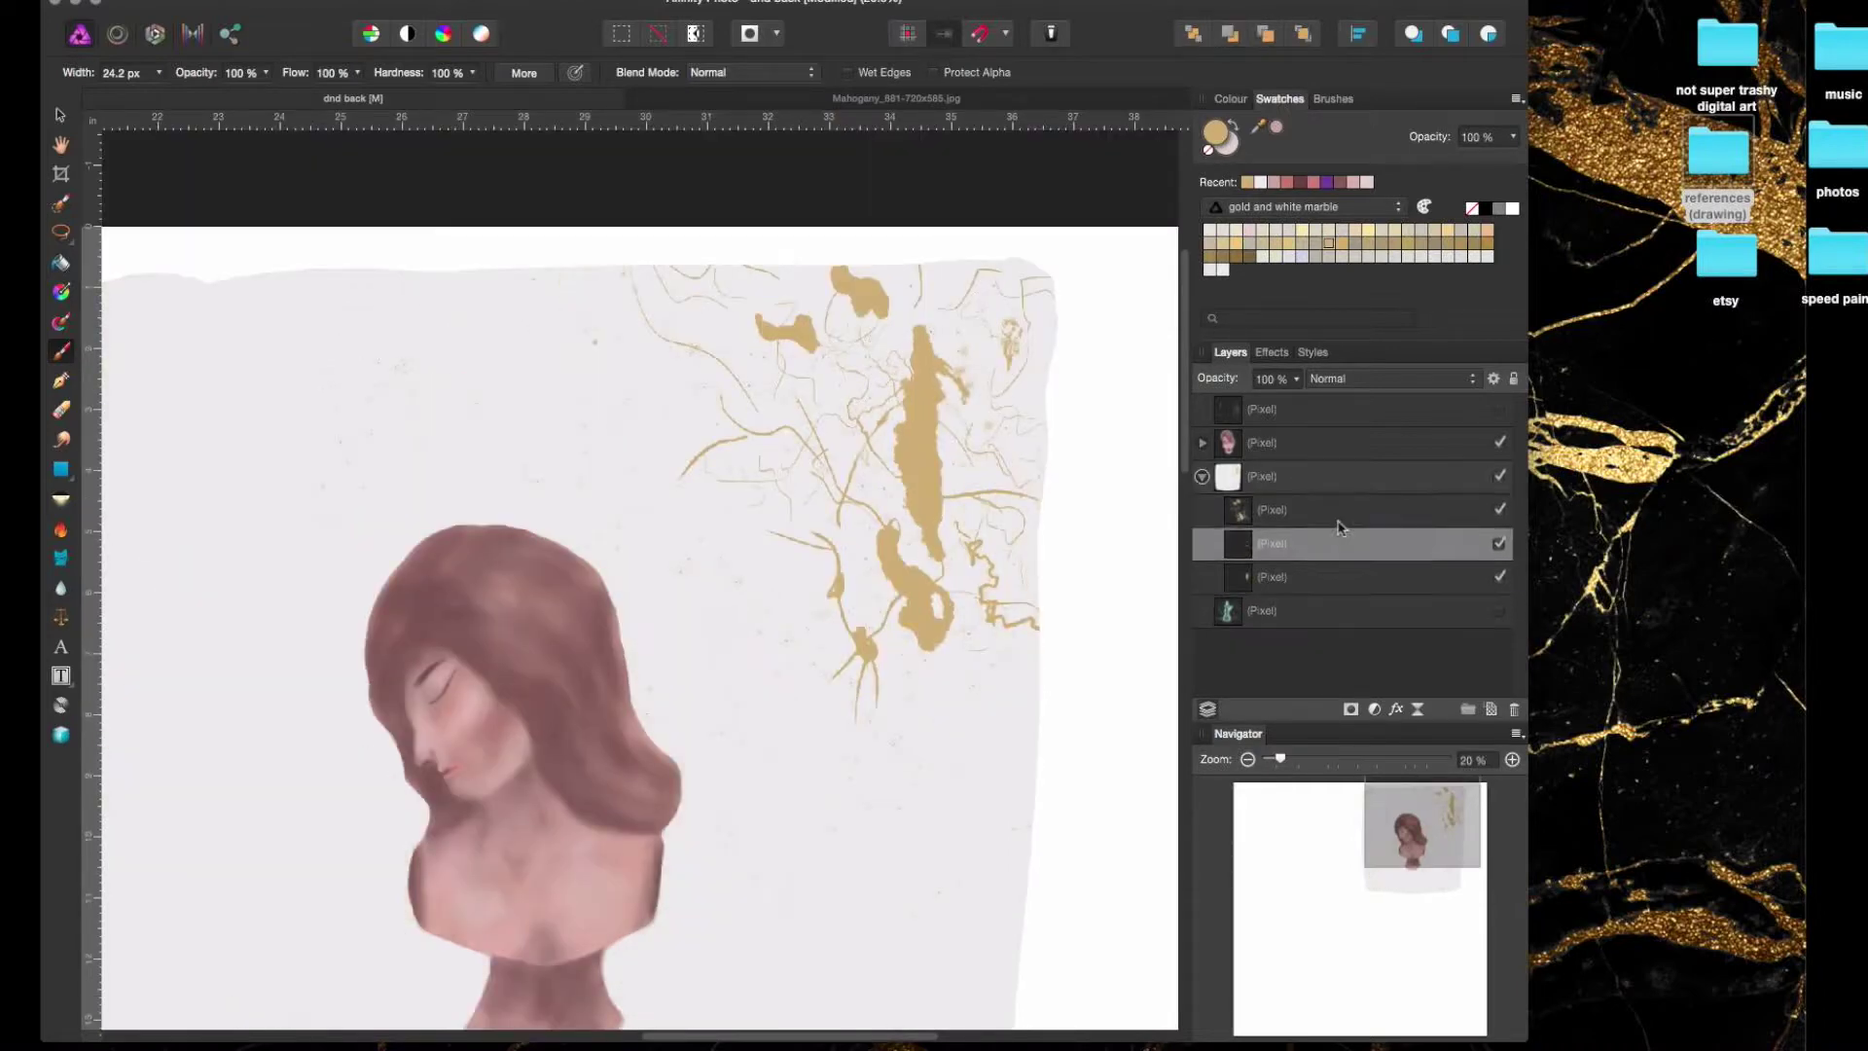
# - Choose a brush and paint dark mahogany strokes horizontally across the bust's base on a layer behind the bust
pyautogui.scroll(-8, 973, 297)
pyautogui.click(1332, 99)
pyautogui.click(1309, 122)
pyautogui.click(1335, 383)
pyautogui.hscroll(-3, 351, 674)
pyautogui.moveTo(1163, 510)
pyautogui.mouseDown()
pyautogui.moveTo(146, 584)
pyautogui.moveTo(1177, 788)
pyautogui.moveTo(923, 611)
pyautogui.moveTo(1173, 728)
pyautogui.mouseUp()
# - Smear the mahogany strokes sideways with the 300 px smudge brush to suggest wood grain
pyautogui.press('r')
pyautogui.moveTo(467, 537); pyautogui.dragTo(127, 550)
pyautogui.moveTo(311, 559)
pyautogui.mouseDown()
pyautogui.moveTo(127, 613)
pyautogui.moveTo(291, 642)
pyautogui.moveTo(194, 686)
pyautogui.moveTo(545, 647)
pyautogui.moveTo(419, 545)
pyautogui.moveTo(564, 578)
pyautogui.moveTo(428, 681)
pyautogui.moveTo(545, 720)
pyautogui.mouseUp()
pyautogui.moveTo(924, 613)
pyautogui.mouseDown()
pyautogui.moveTo(720, 667)
pyautogui.moveTo(701, 559)
pyautogui.mouseUp()
pyautogui.scroll(2, 1164, 413)
pyautogui.moveTo(1157, 574); pyautogui.dragTo(1110, 603)
pyautogui.moveTo(856, 598)
pyautogui.mouseDown()
pyautogui.moveTo(1061, 622)
pyautogui.moveTo(876, 628)
pyautogui.moveTo(1167, 652)
pyautogui.mouseUp()
pyautogui.moveTo(880, 627)
pyautogui.mouseDown()
pyautogui.moveTo(754, 686)
pyautogui.moveTo(1148, 701)
pyautogui.moveTo(710, 715)
pyautogui.moveTo(754, 623)
pyautogui.moveTo(719, 691)
pyautogui.moveTo(438, 720)
pyautogui.moveTo(195, 779)
pyautogui.moveTo(342, 690)
pyautogui.mouseUp()
pyautogui.moveTo(409, 759)
pyautogui.mouseDown()
pyautogui.moveTo(574, 807)
pyautogui.moveTo(496, 812)
pyautogui.moveTo(924, 835)
pyautogui.moveTo(1128, 769)
pyautogui.moveTo(1022, 739)
pyautogui.moveTo(797, 744)
pyautogui.moveTo(711, 725)
pyautogui.mouseUp()
# - Draw a dark mahogany rectangle across the bust's base and nest the wood-grain strokes inside it to form a table
pyautogui.click(1261, 510)
pyautogui.click(1279, 98)
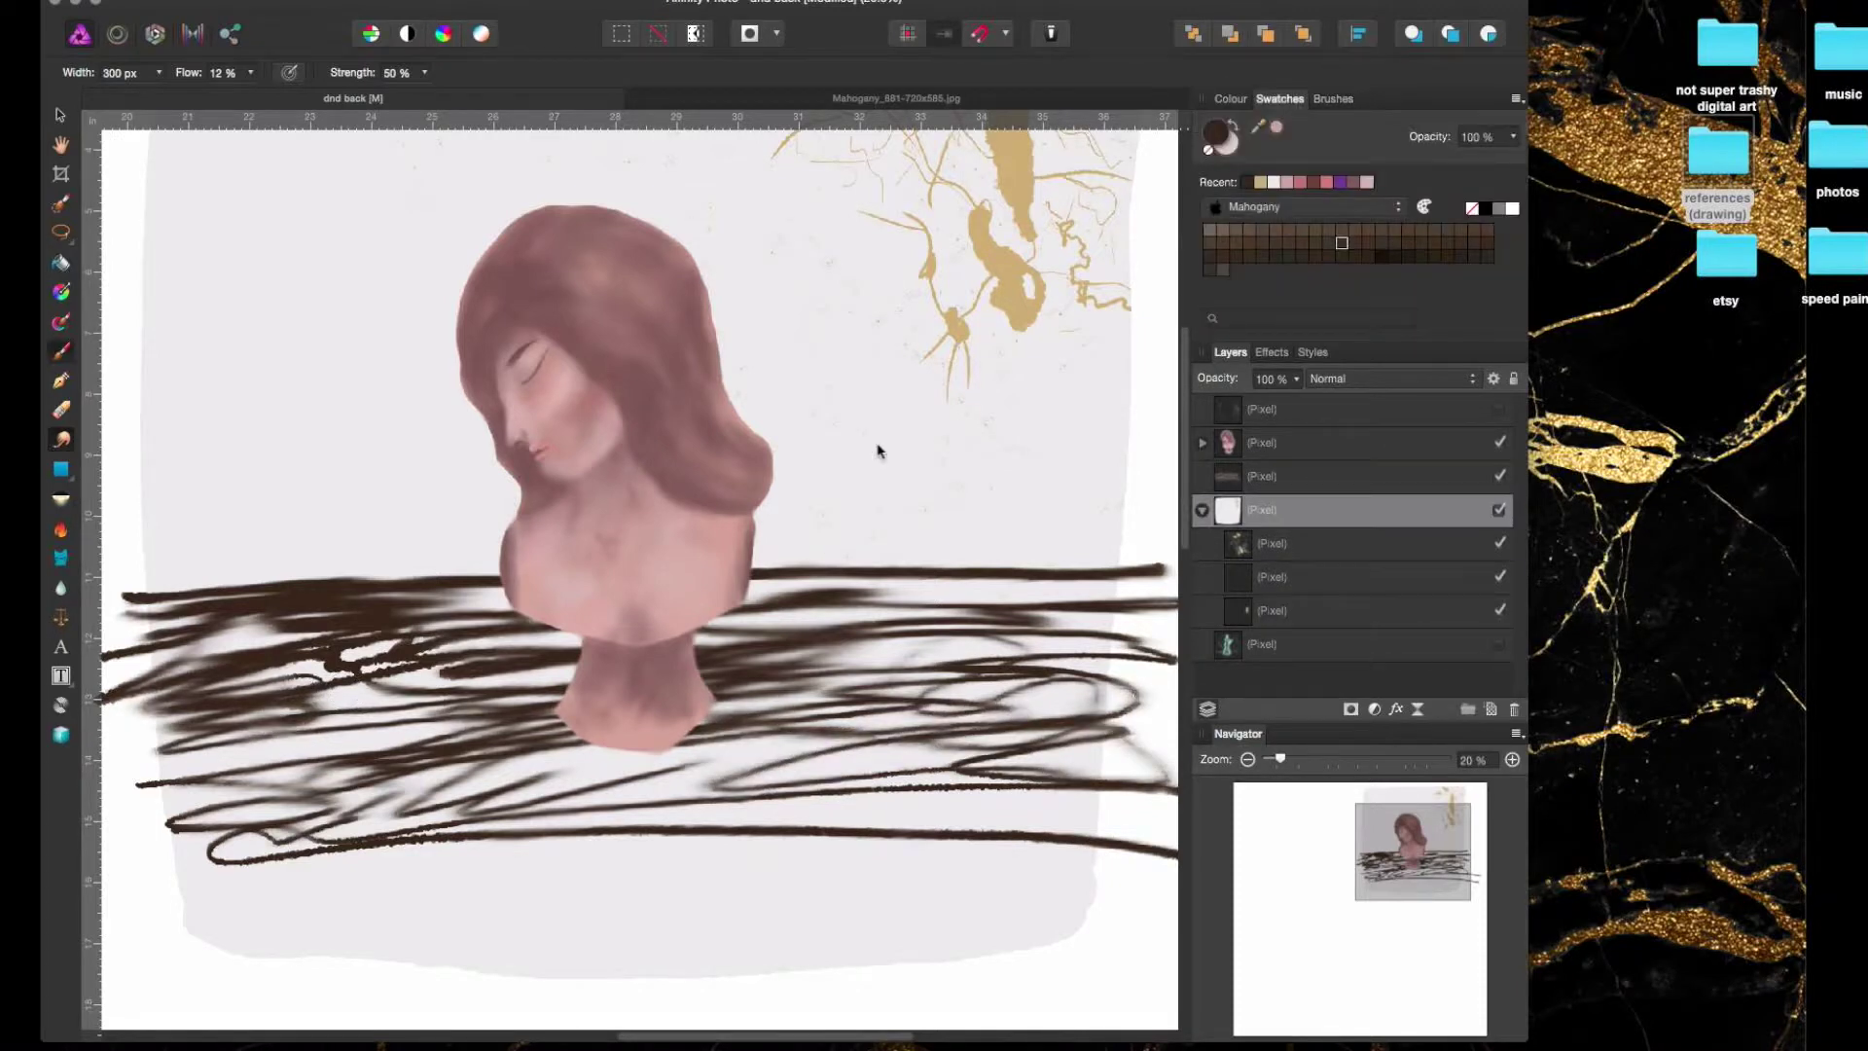
pyautogui.press('b')
pyautogui.press('r')
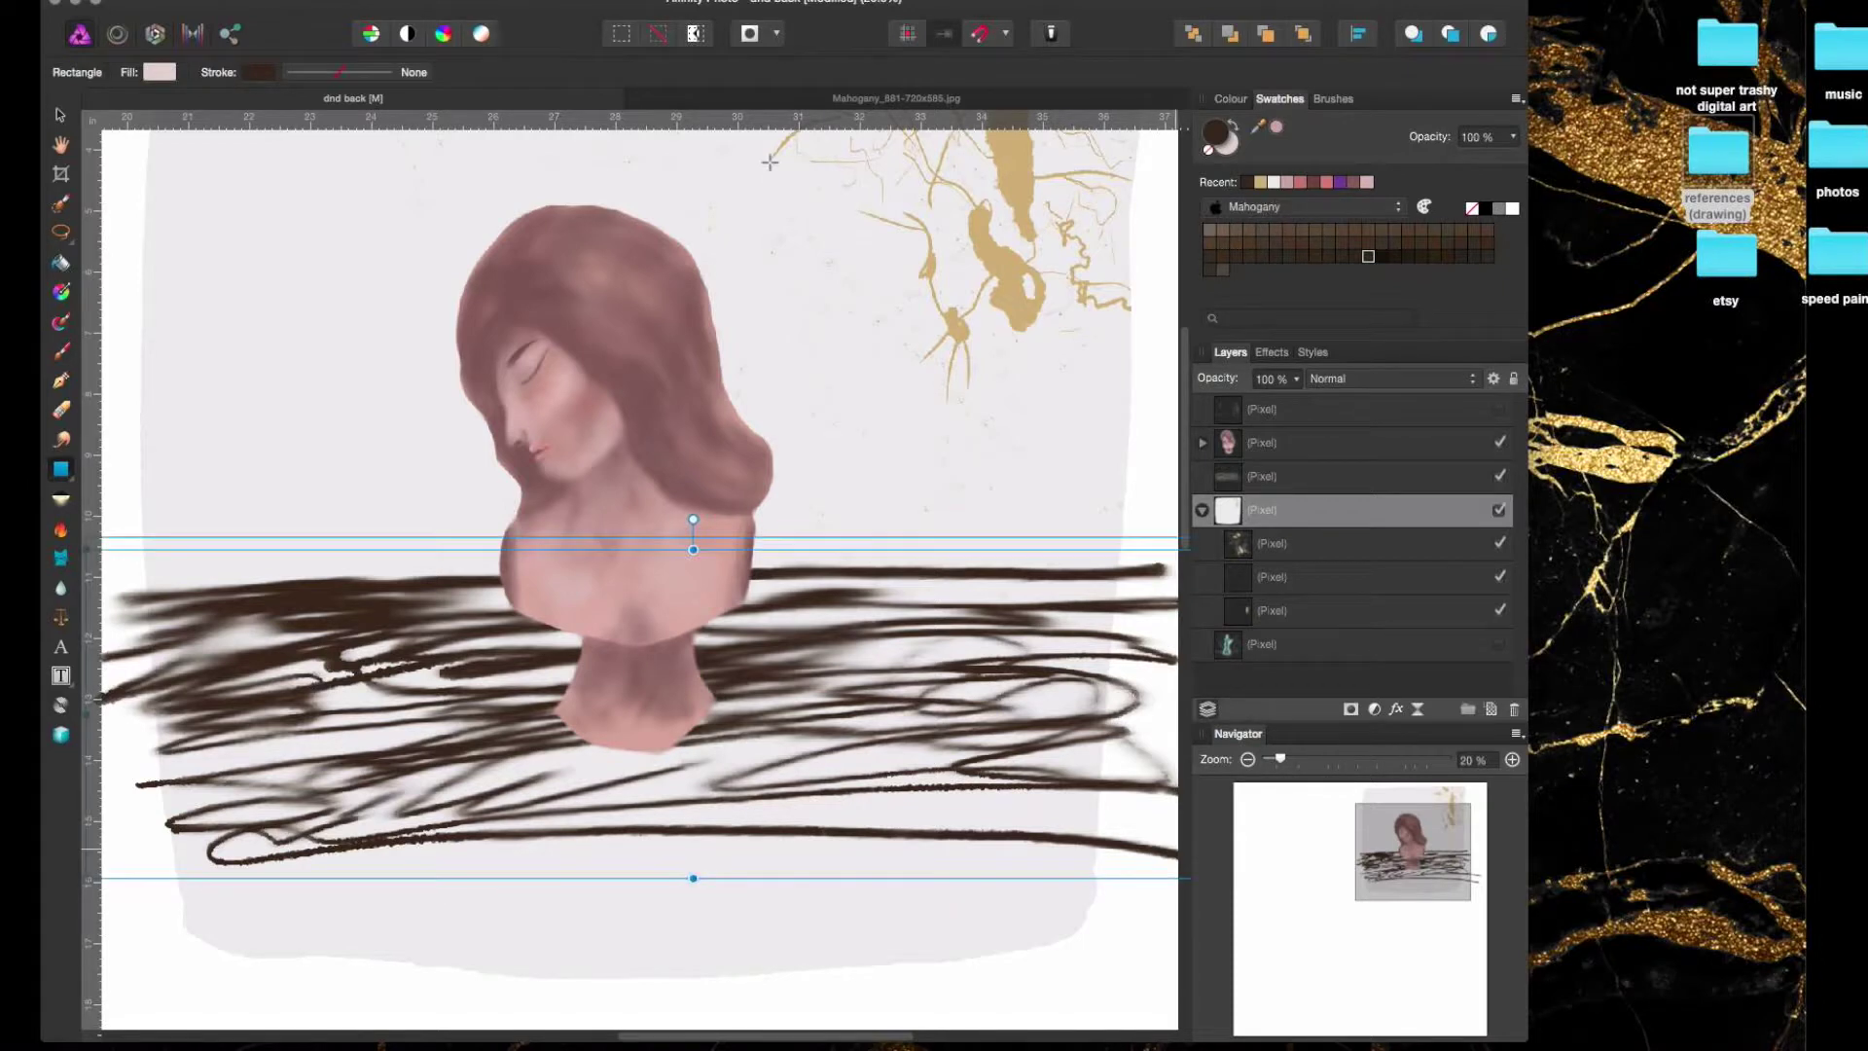
pyautogui.click(160, 71)
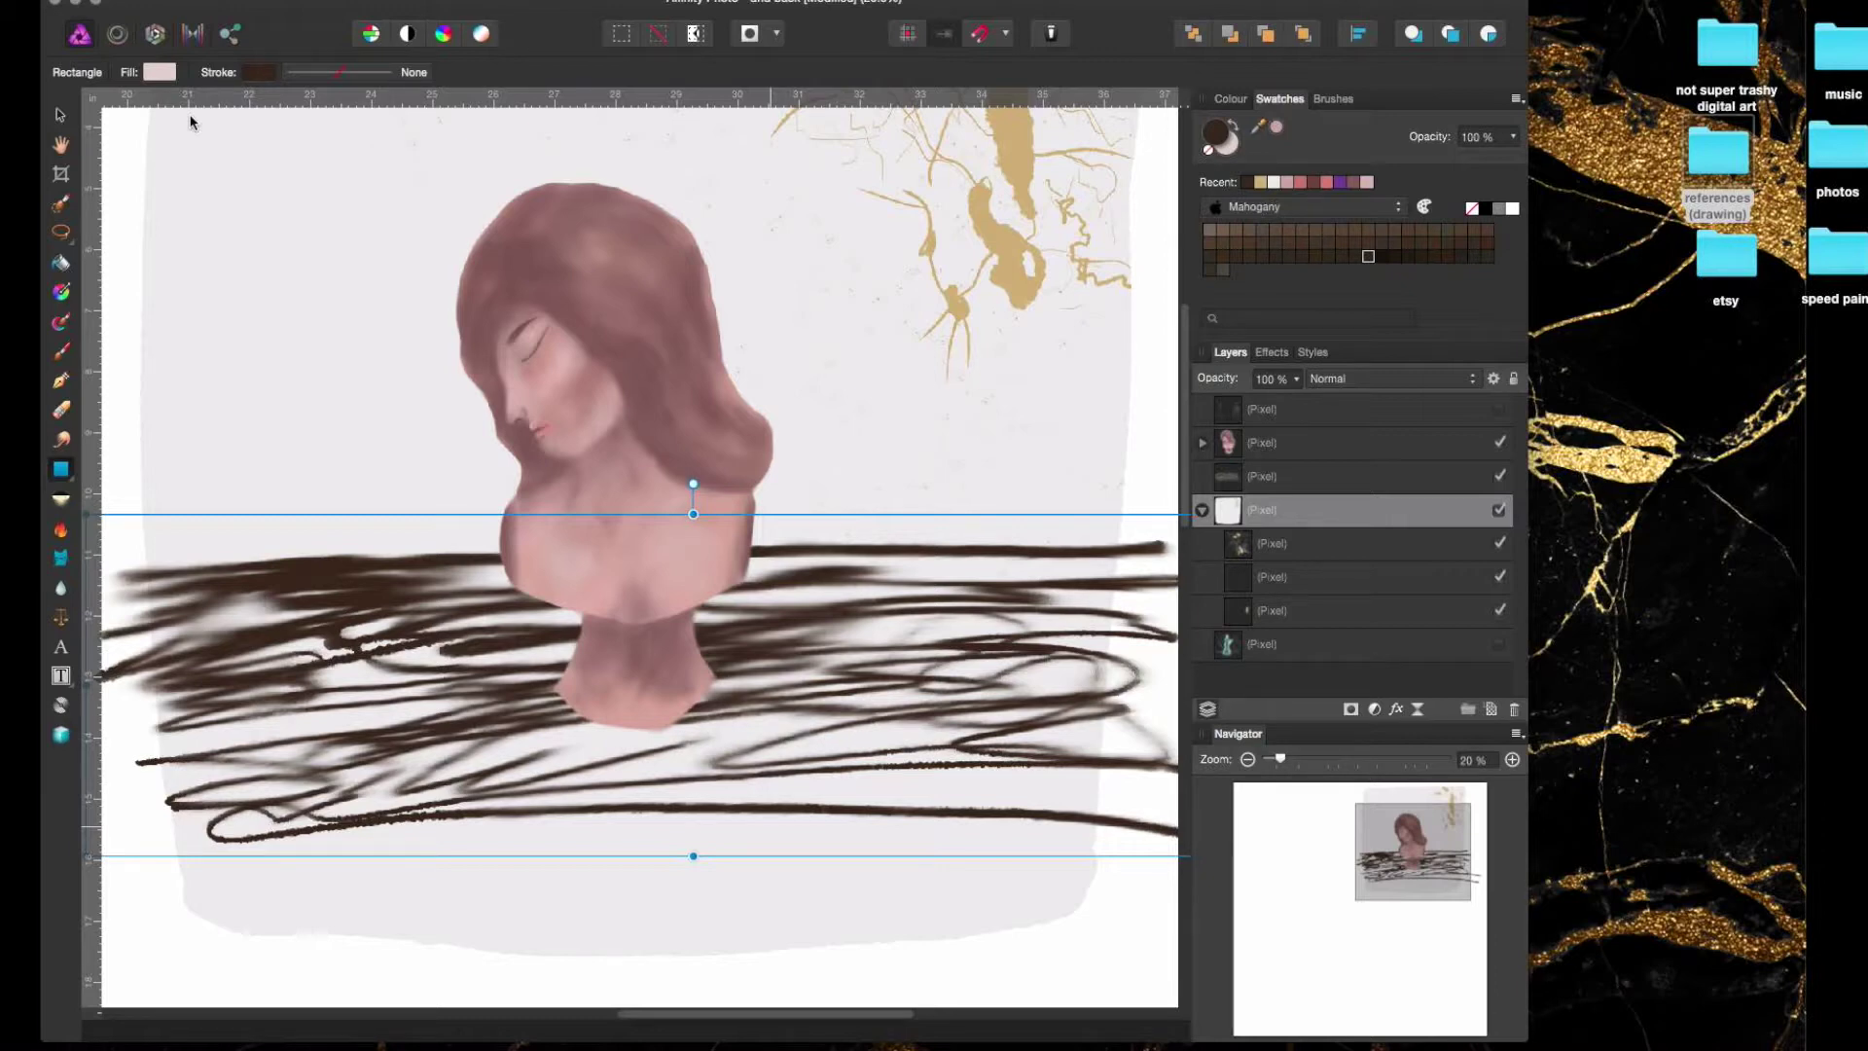
pyautogui.hotkey('alt', ']')
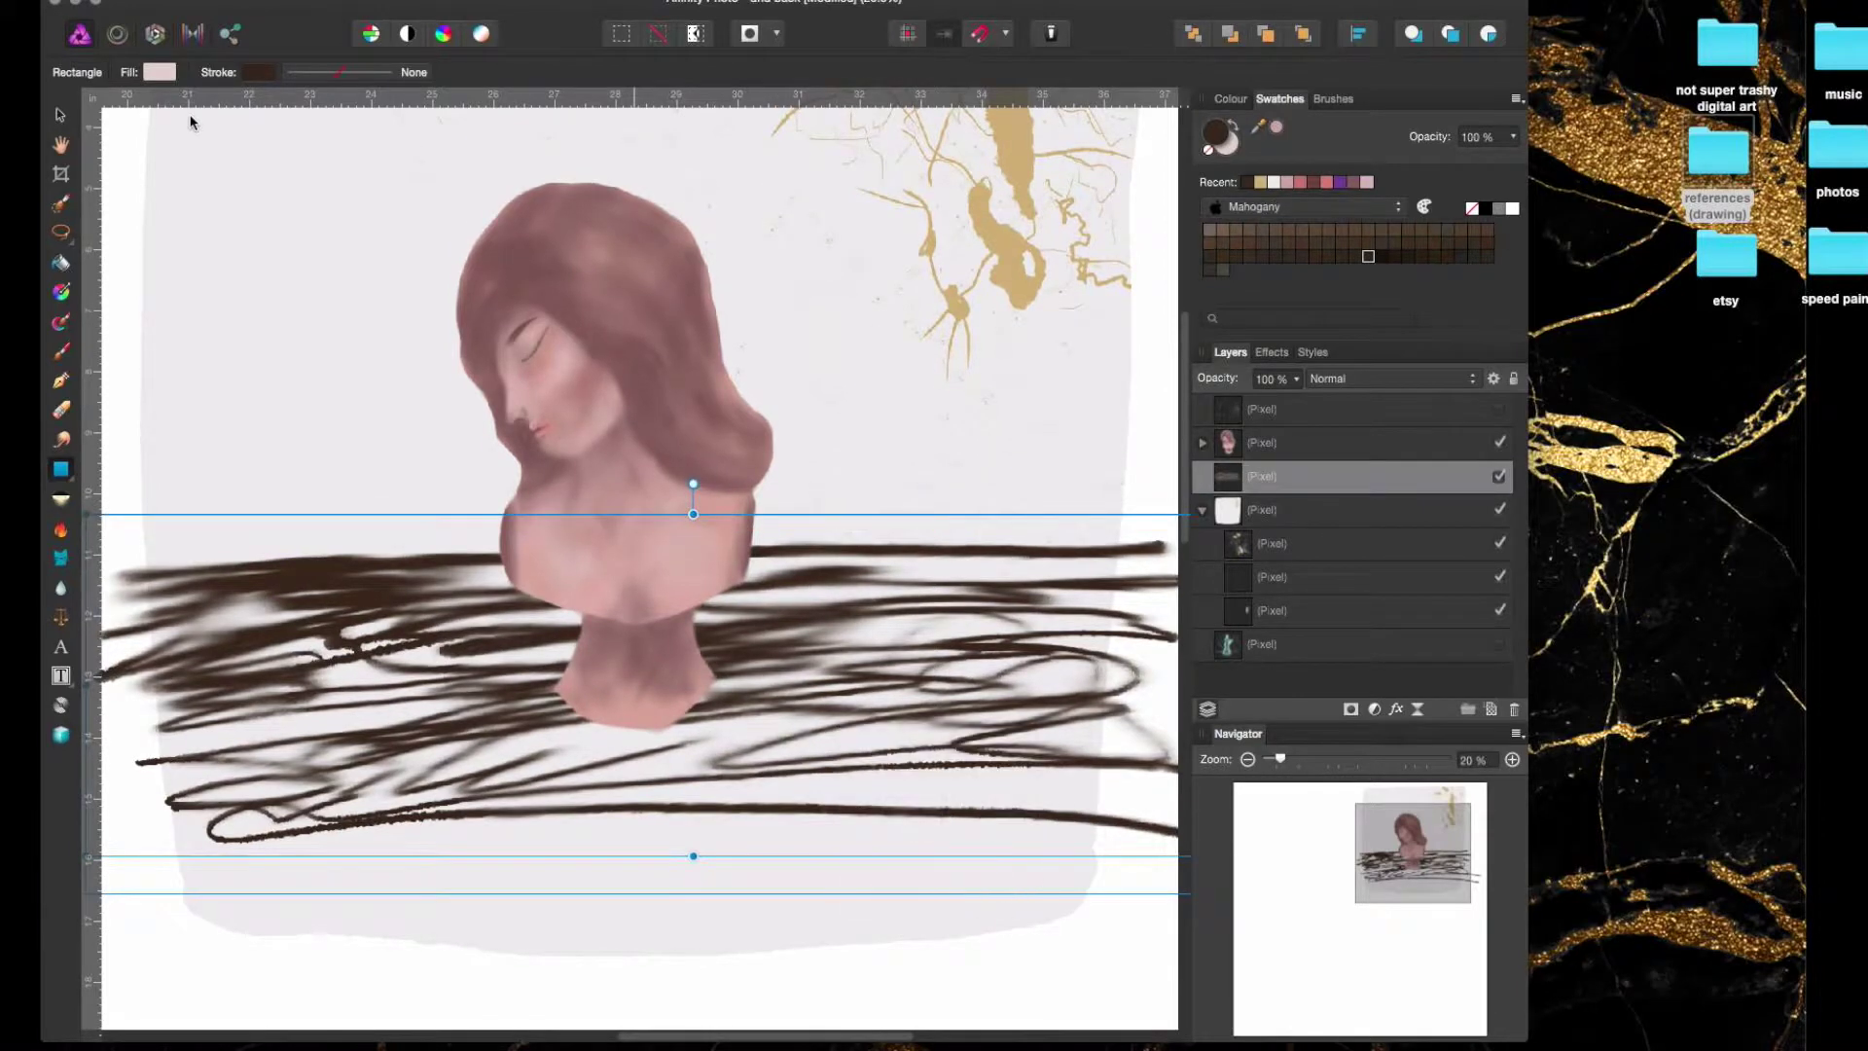
pyautogui.moveTo(529, 26); pyautogui.dragTo(533, 37)
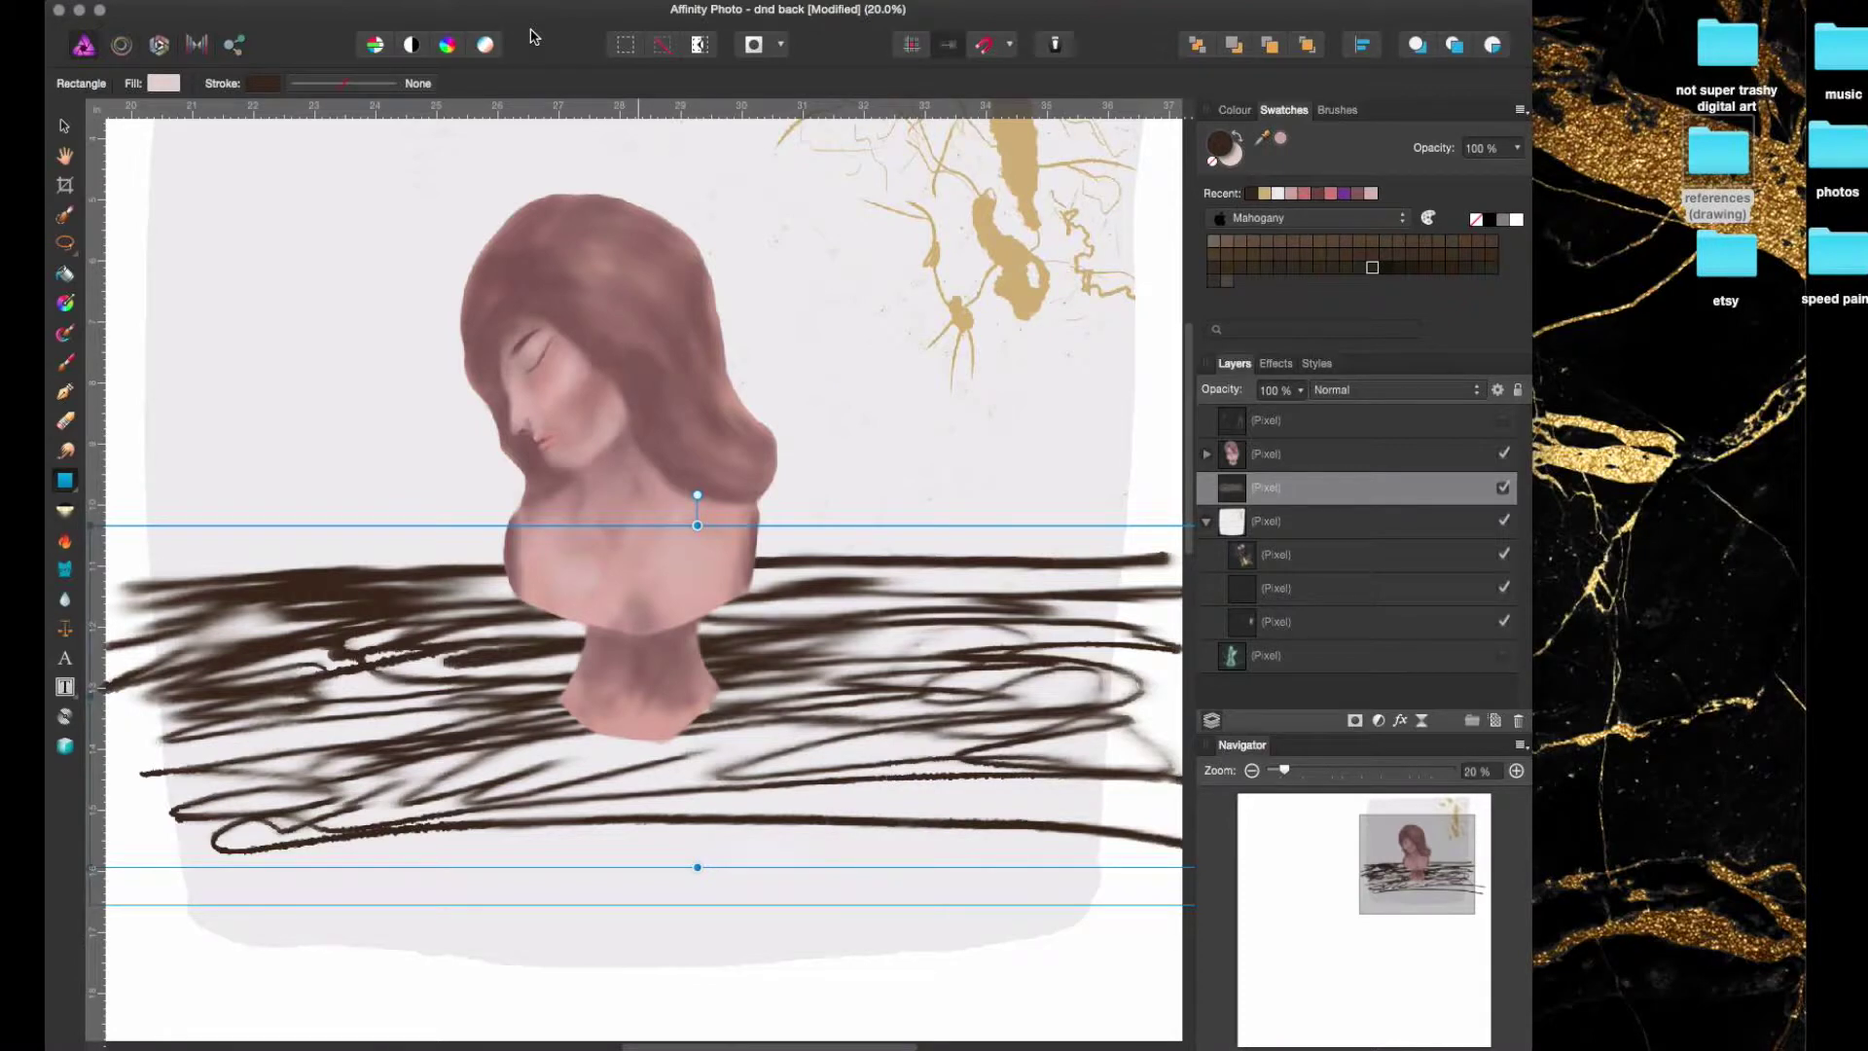
pyautogui.press('super+v')
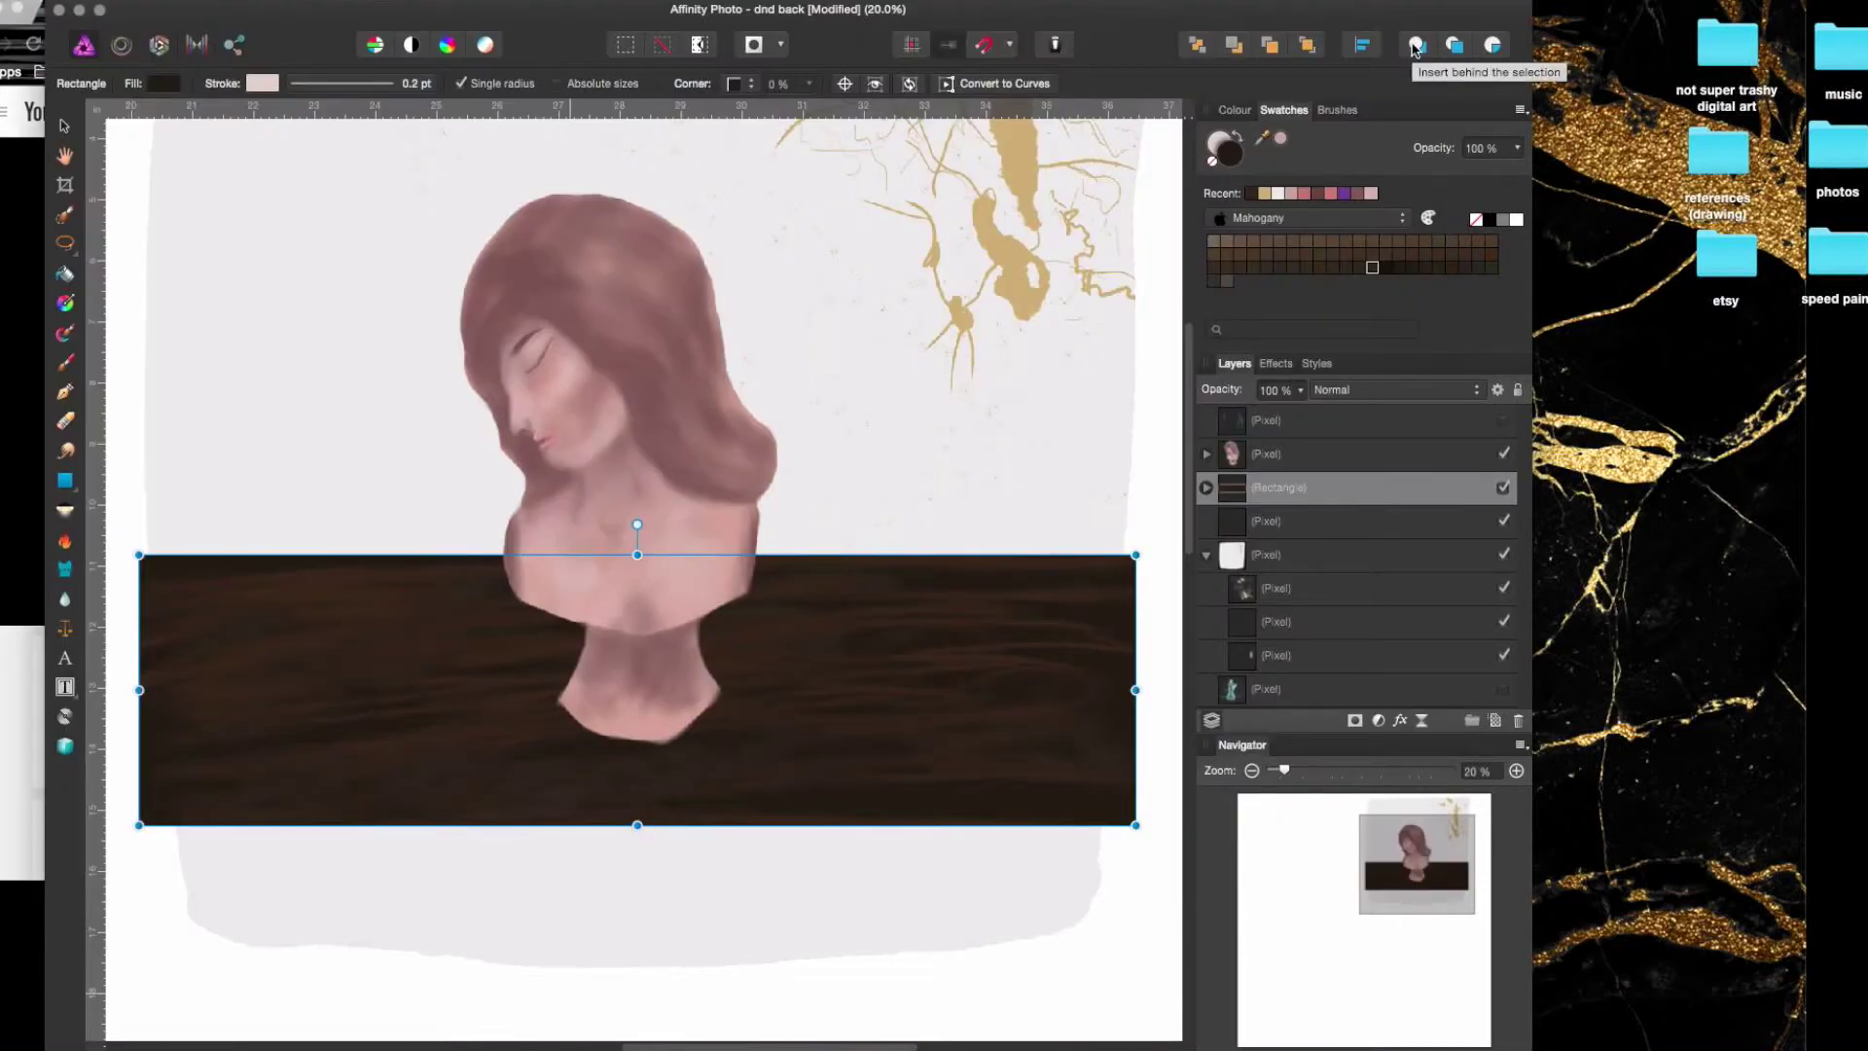
pyautogui.click(1164, 454)
# - Draw wavy grain lines and round knots over the wooden table on a nested layer with the 24.2 px brush in mahogany browns
pyautogui.press('b')
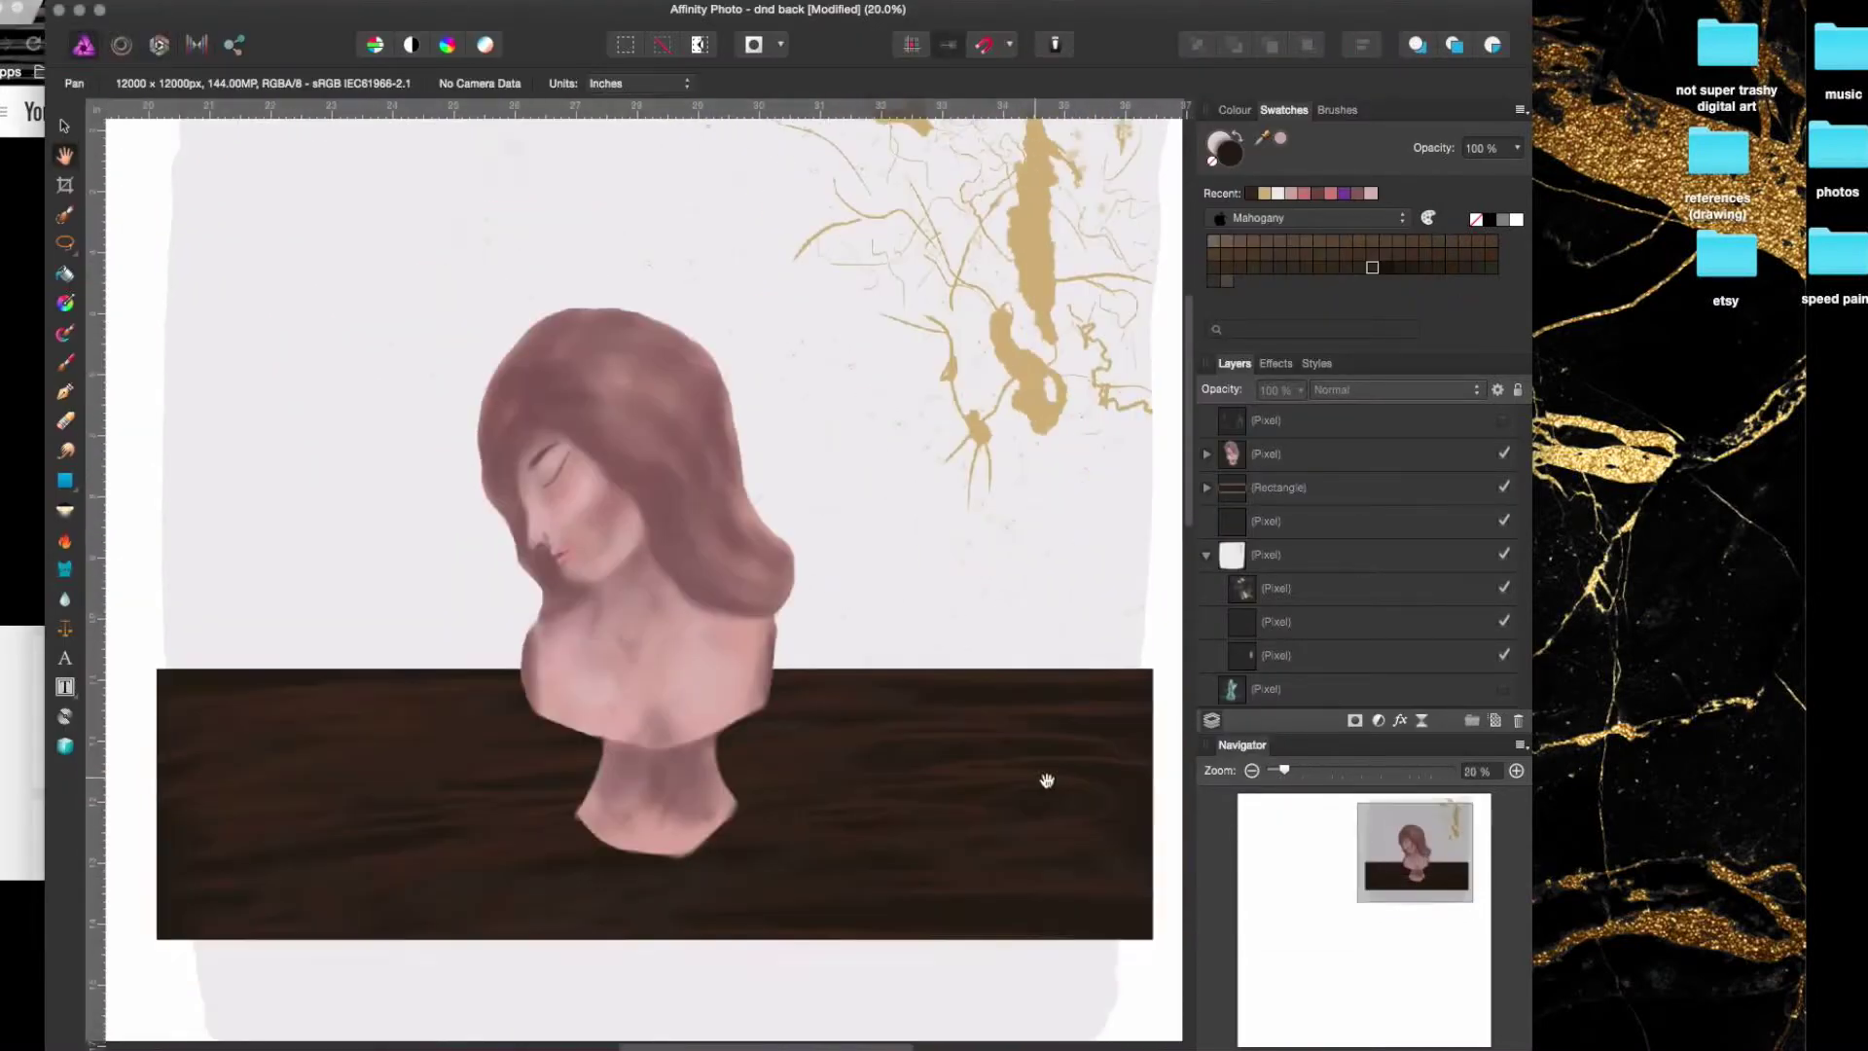
pyautogui.moveTo(224, 717); pyautogui.dragTo(292, 702)
pyautogui.click(1438, 266)
pyautogui.moveTo(165, 807); pyautogui.dragTo(350, 798)
pyautogui.moveTo(768, 768); pyautogui.dragTo(1128, 739)
pyautogui.moveTo(496, 866); pyautogui.dragTo(564, 827)
pyautogui.moveTo(817, 808); pyautogui.dragTo(1012, 788)
pyautogui.moveTo(925, 871); pyautogui.dragTo(1045, 866)
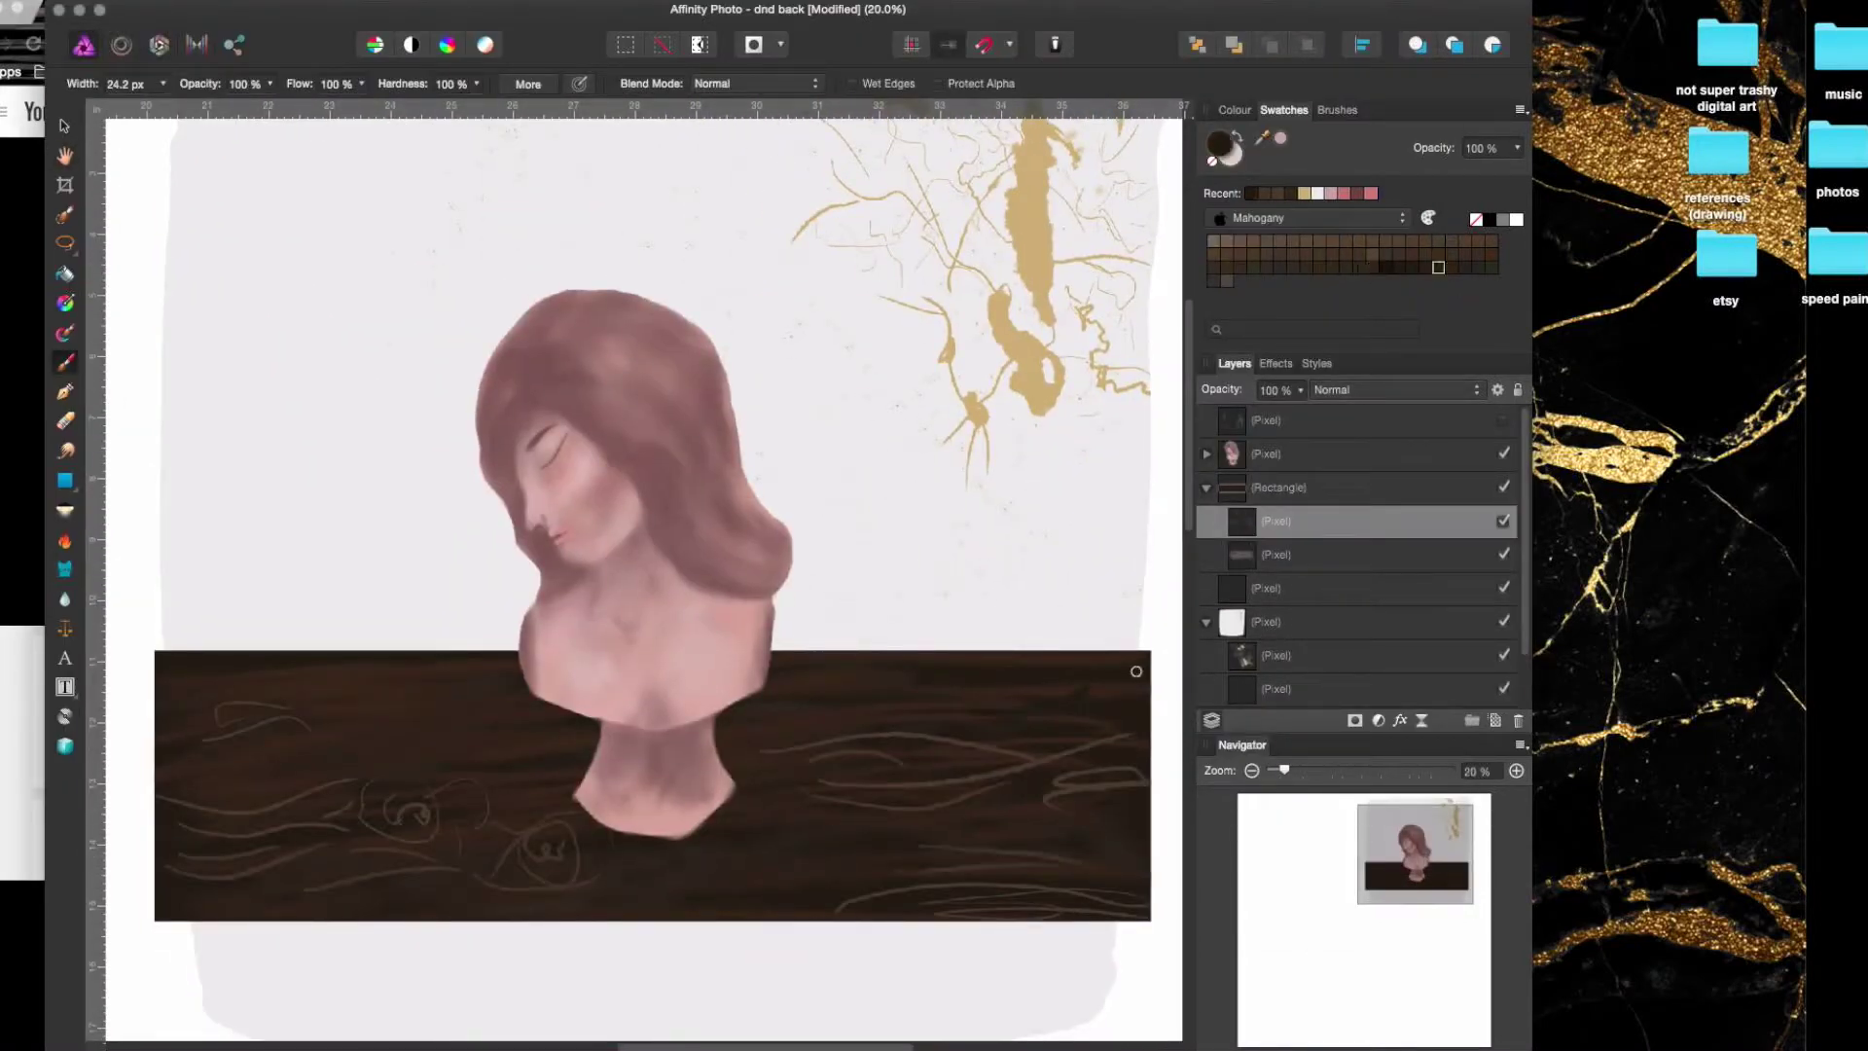
pyautogui.click(1306, 254)
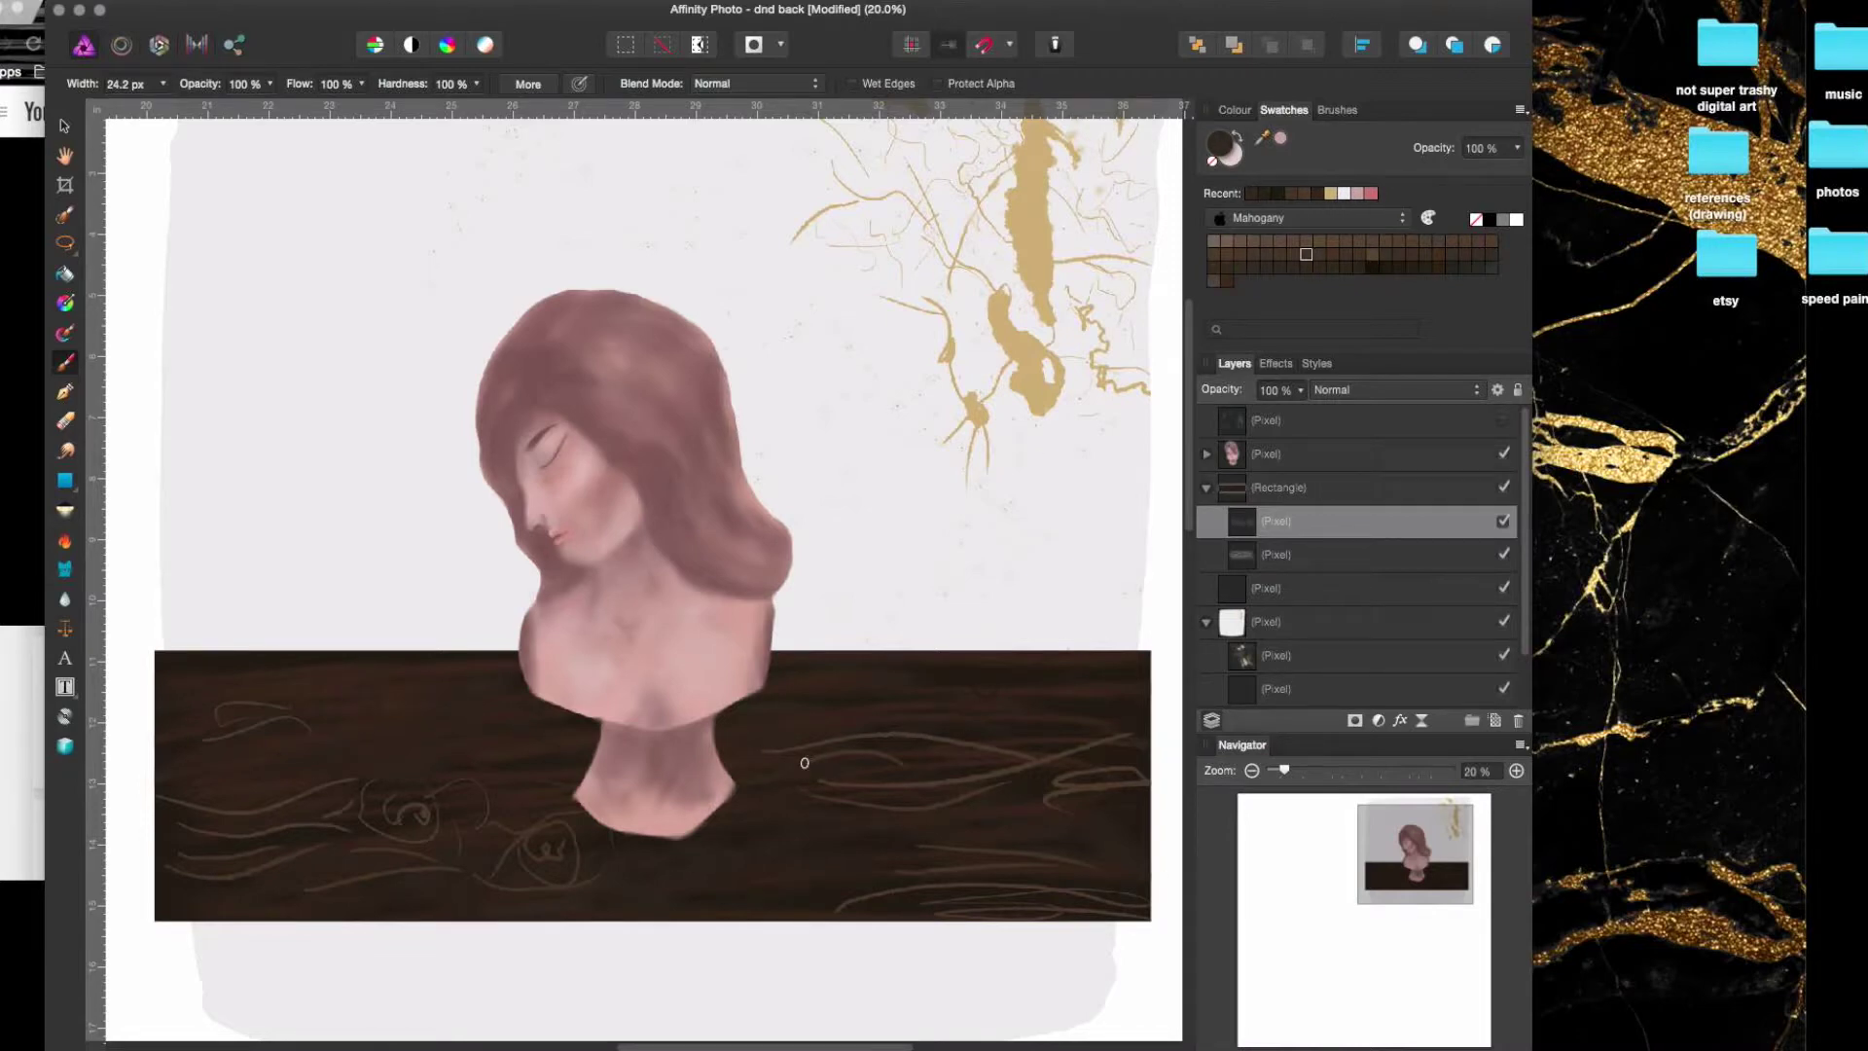
# - Blend the drawn grain lines and knots into the table with the 290 px smudge brush
pyautogui.press('r')
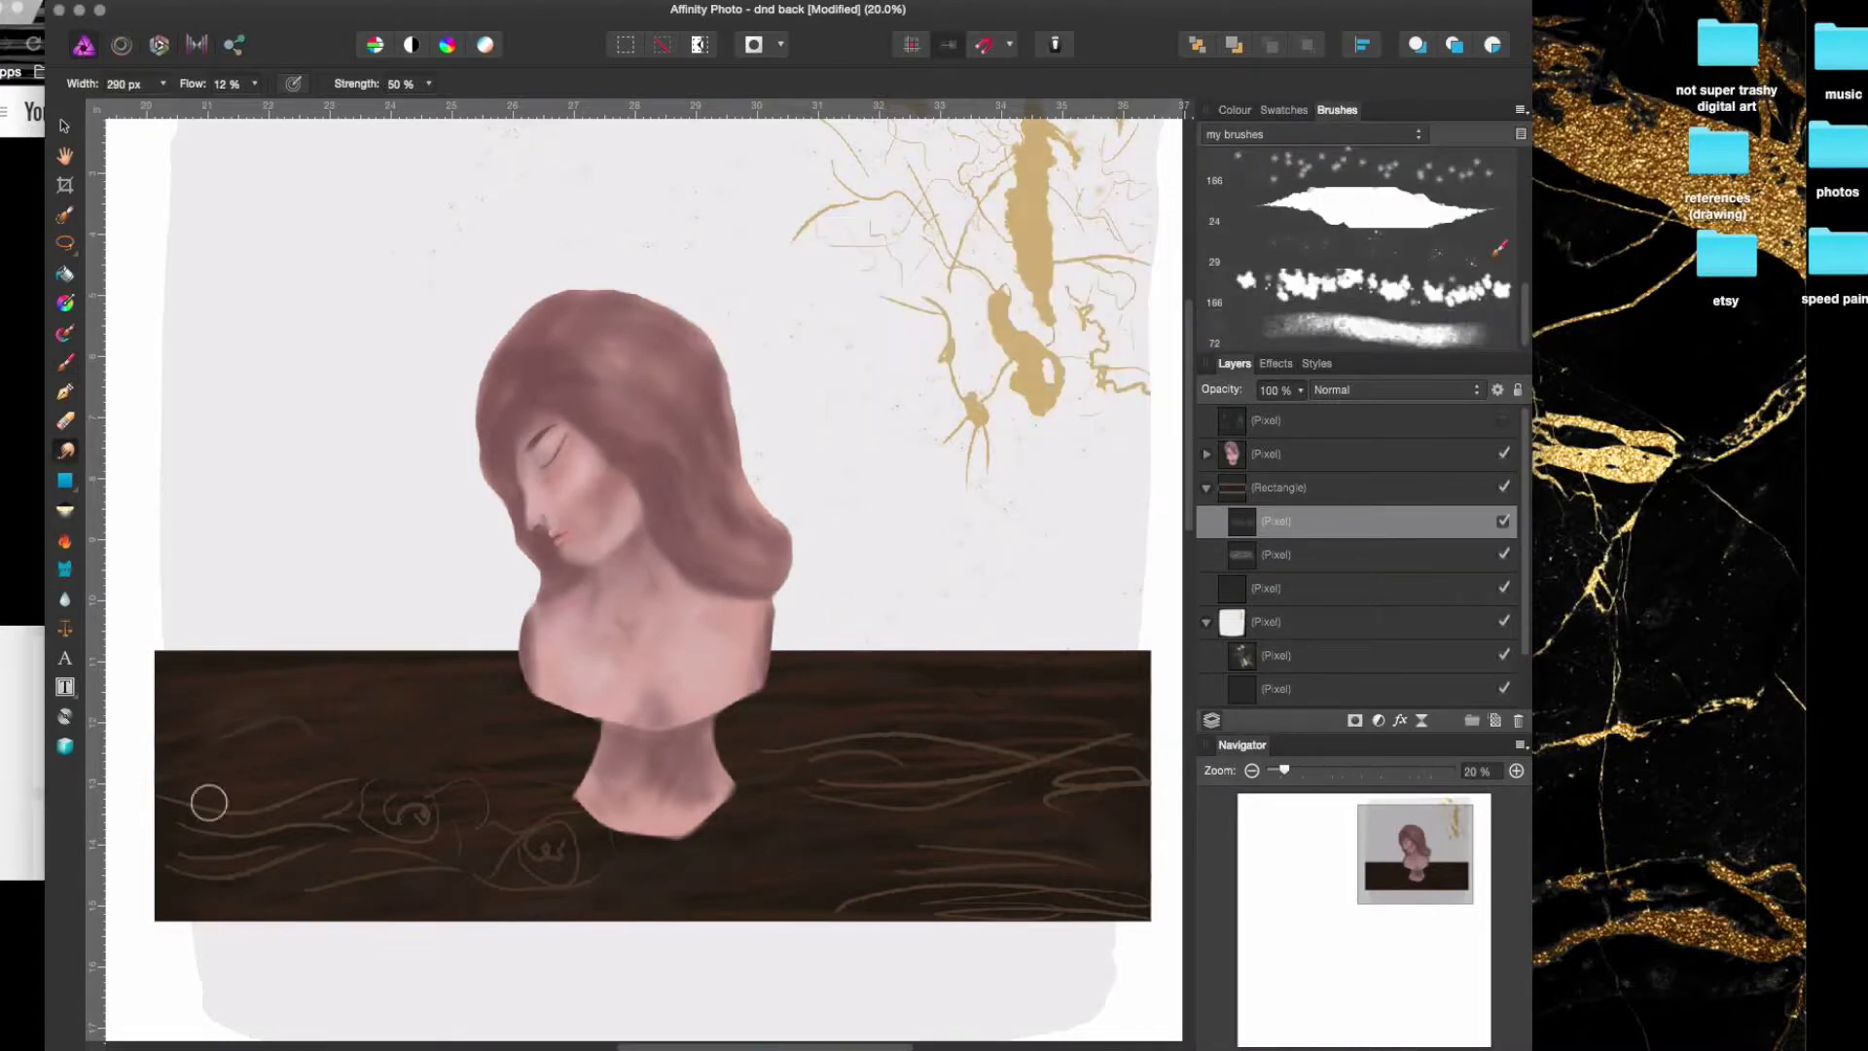
pyautogui.press('super+Tab')
pyautogui.press('super+Tab')
pyautogui.scroll(2, 642, 584)
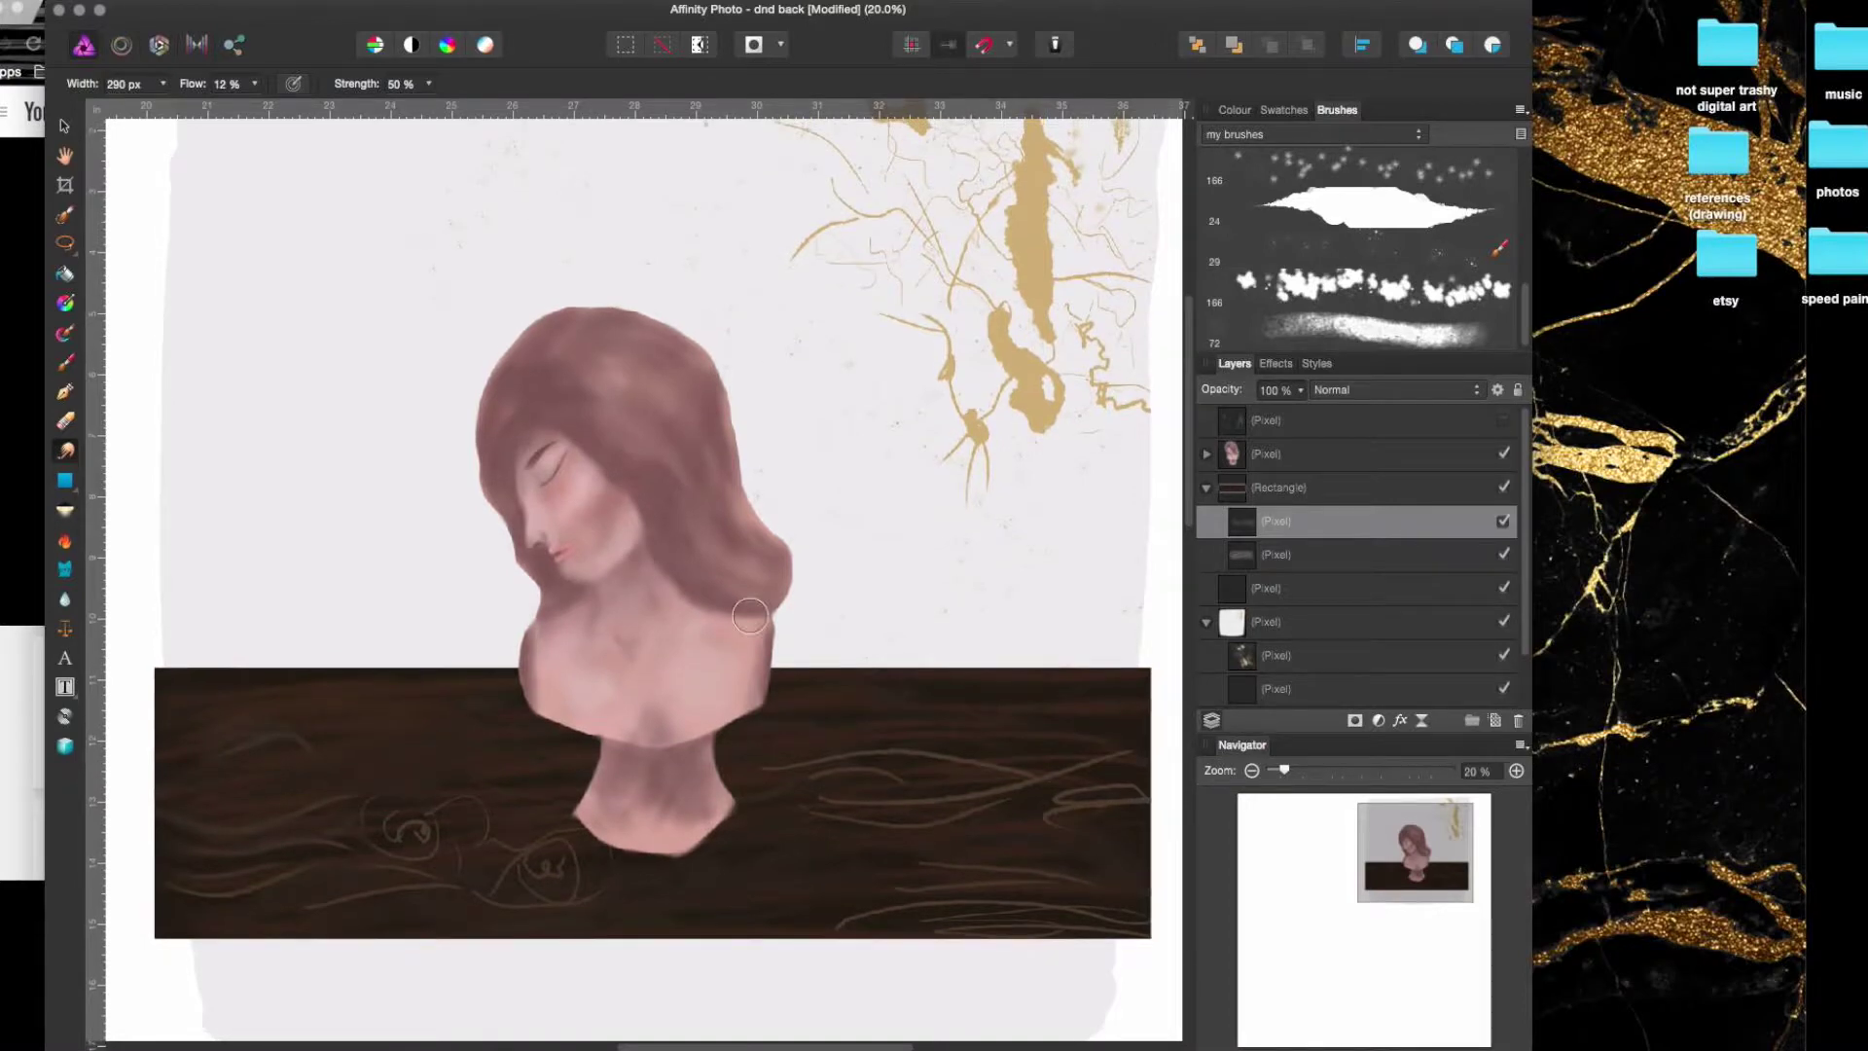
pyautogui.scroll(1, 188, 237)
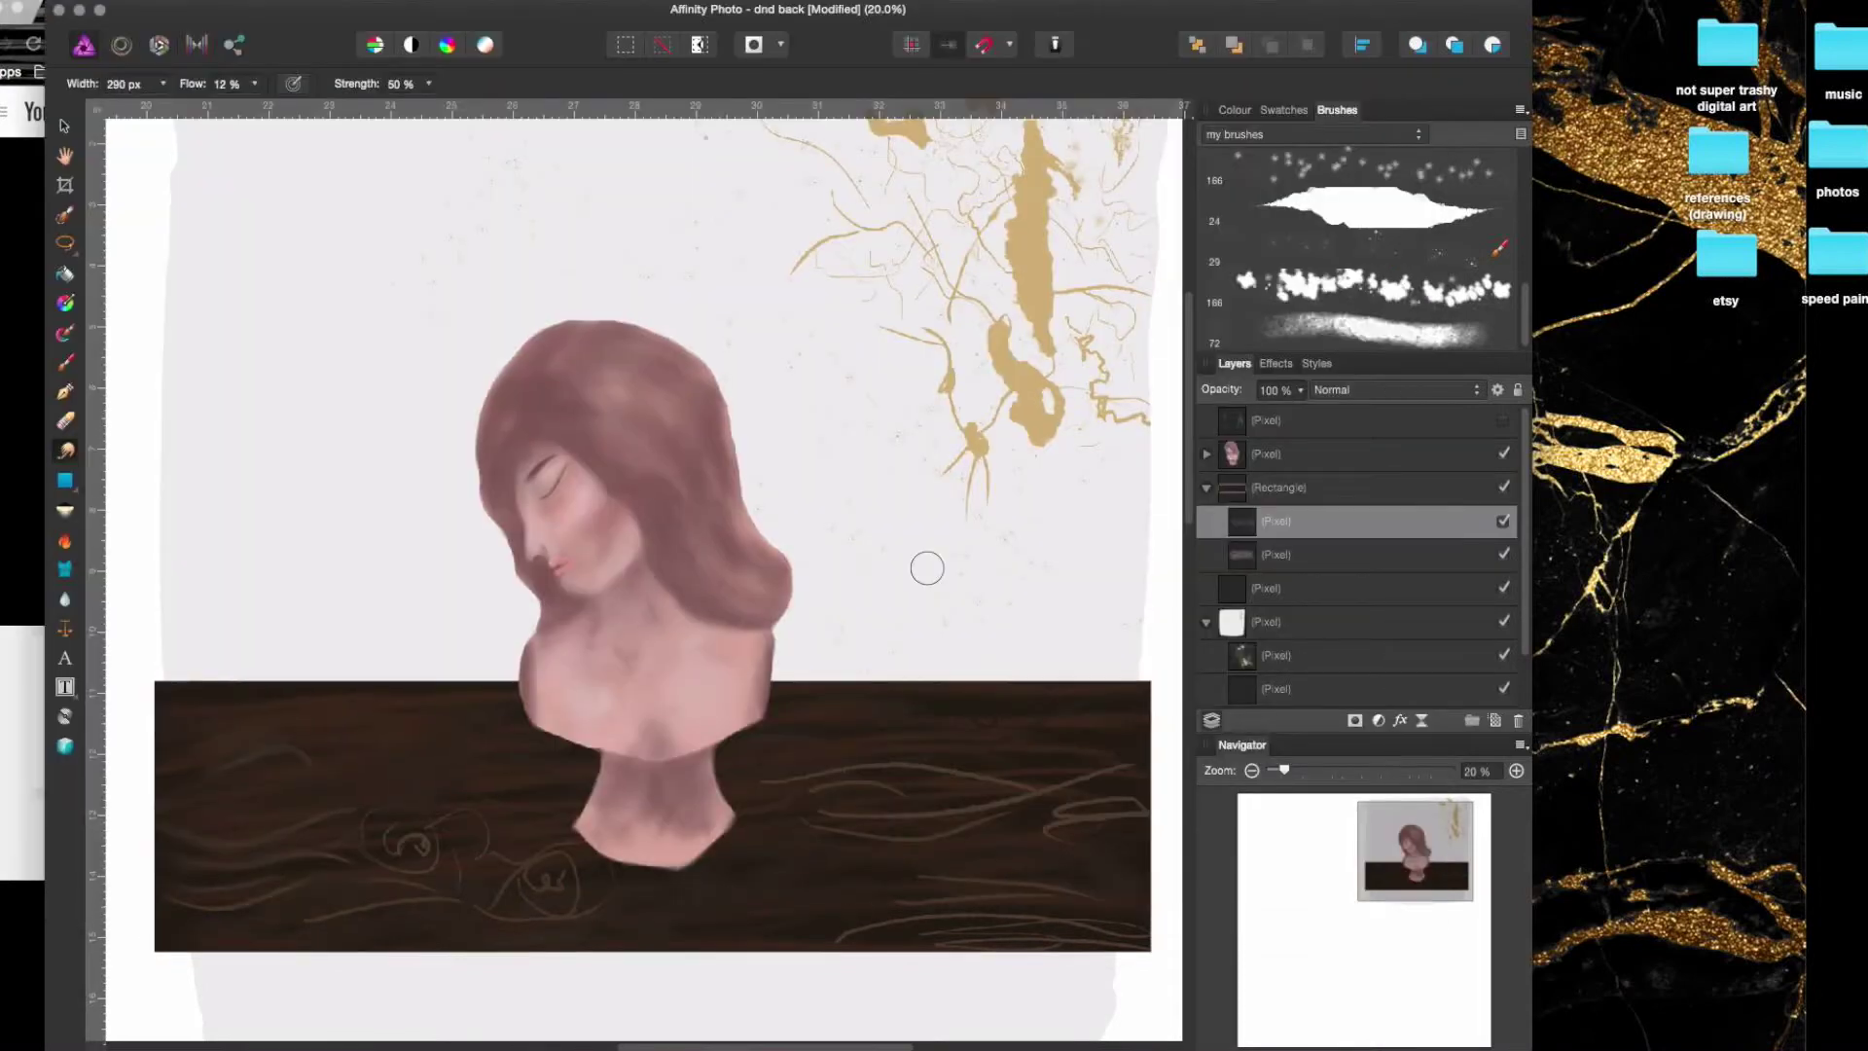
pyautogui.scroll(1, 927, 568)
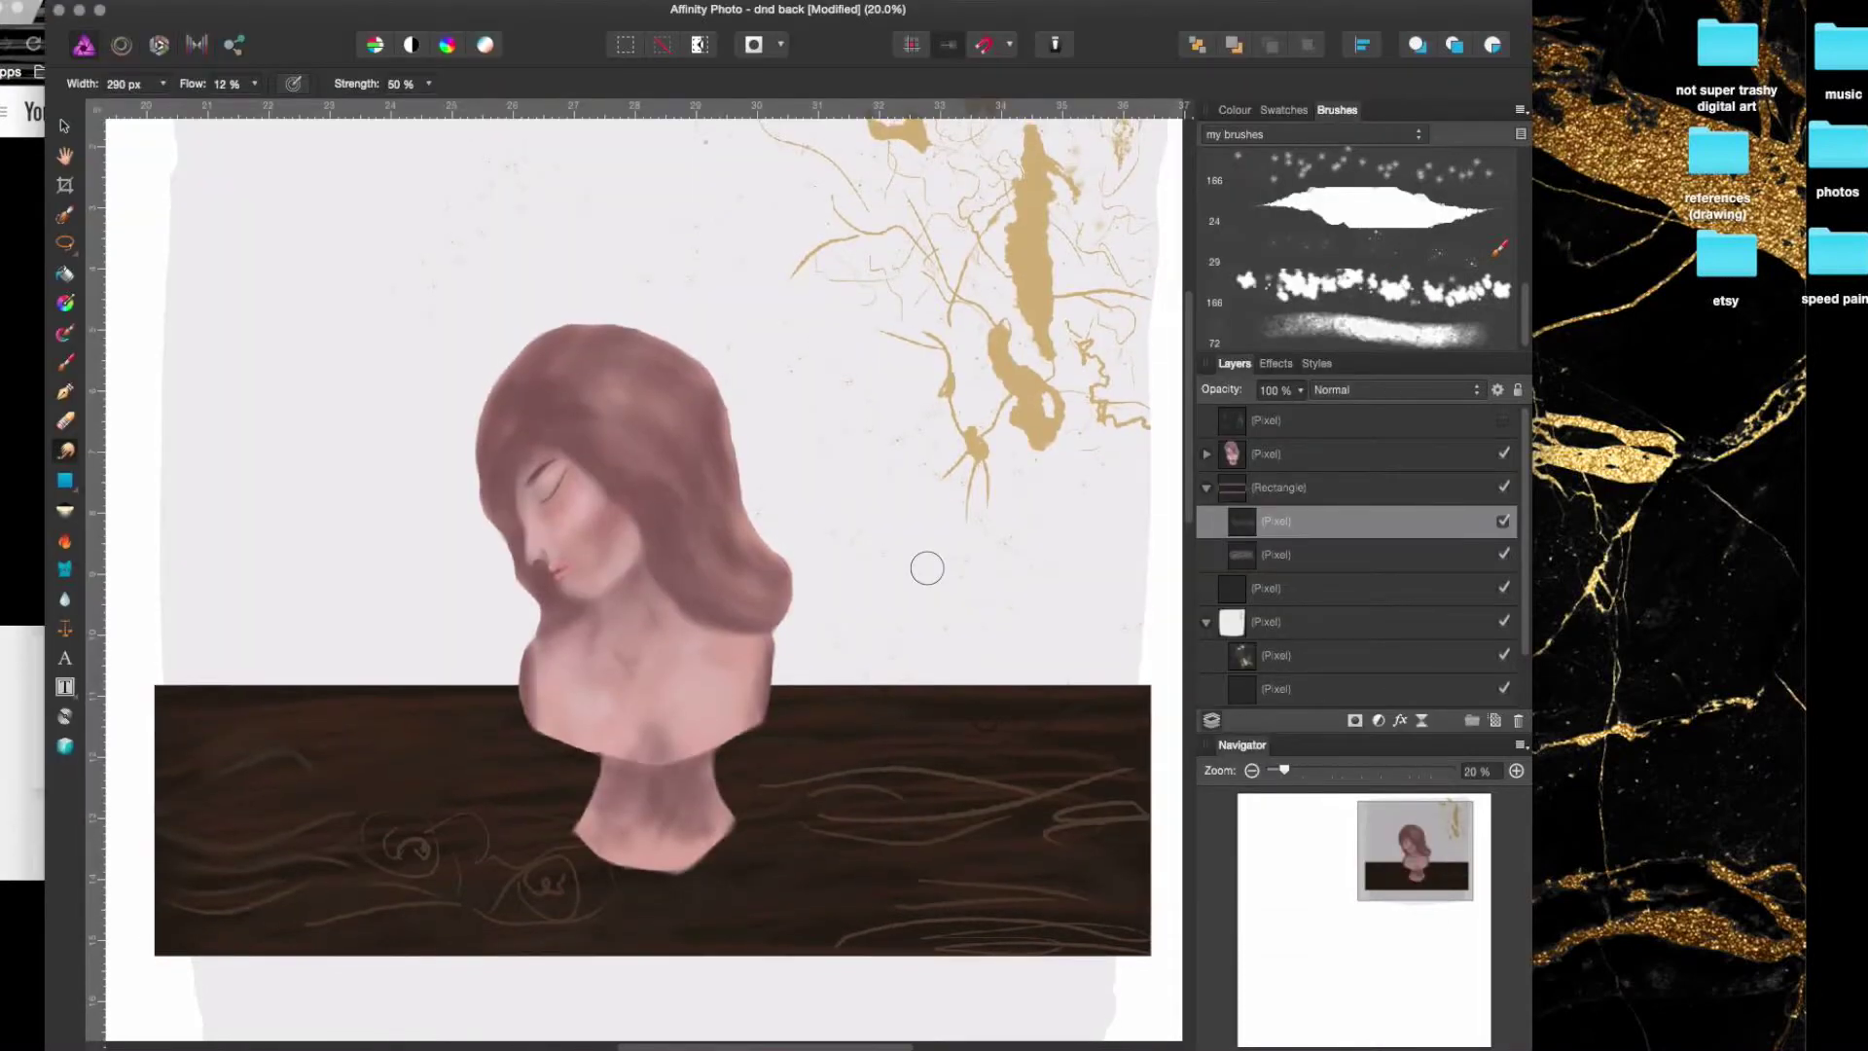
pyautogui.scroll(1, 956, 490)
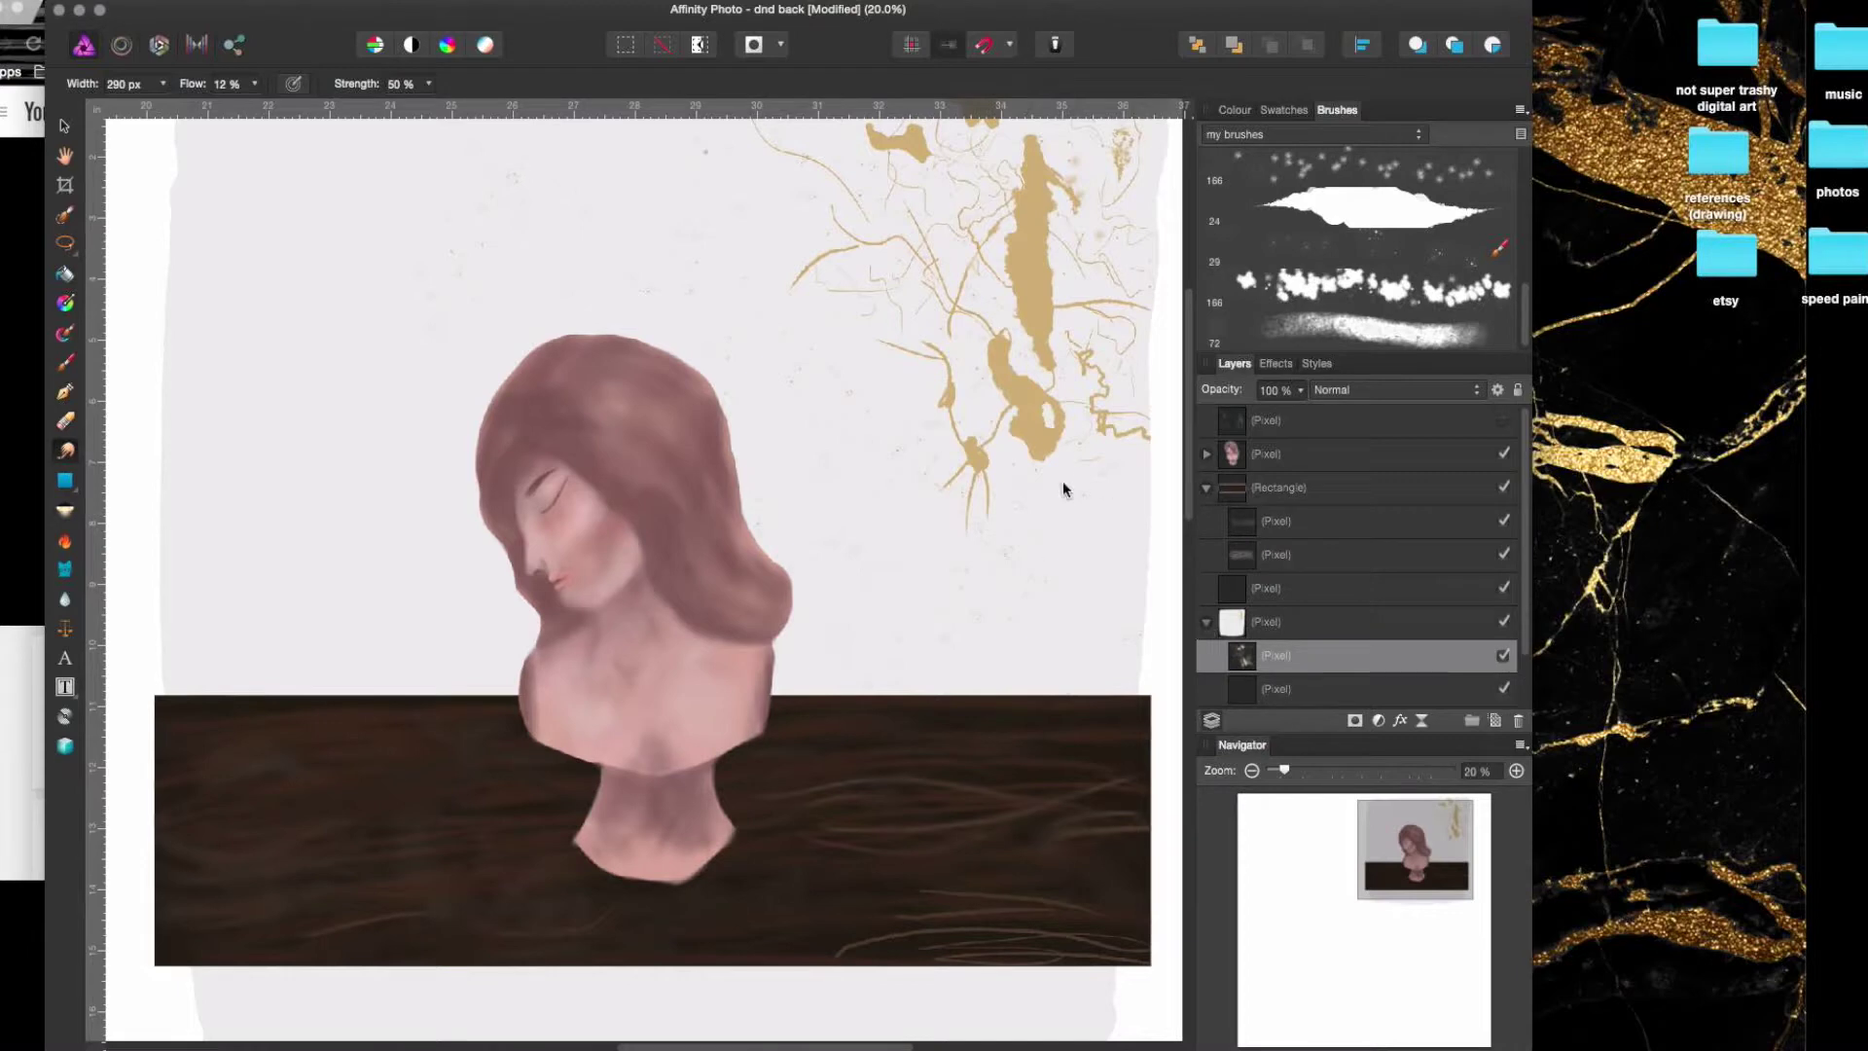
# - Toggle the visibility of the bust's nested shading layers to check which part of the face each one holds
pyautogui.scroll(-5, 1521, 540)
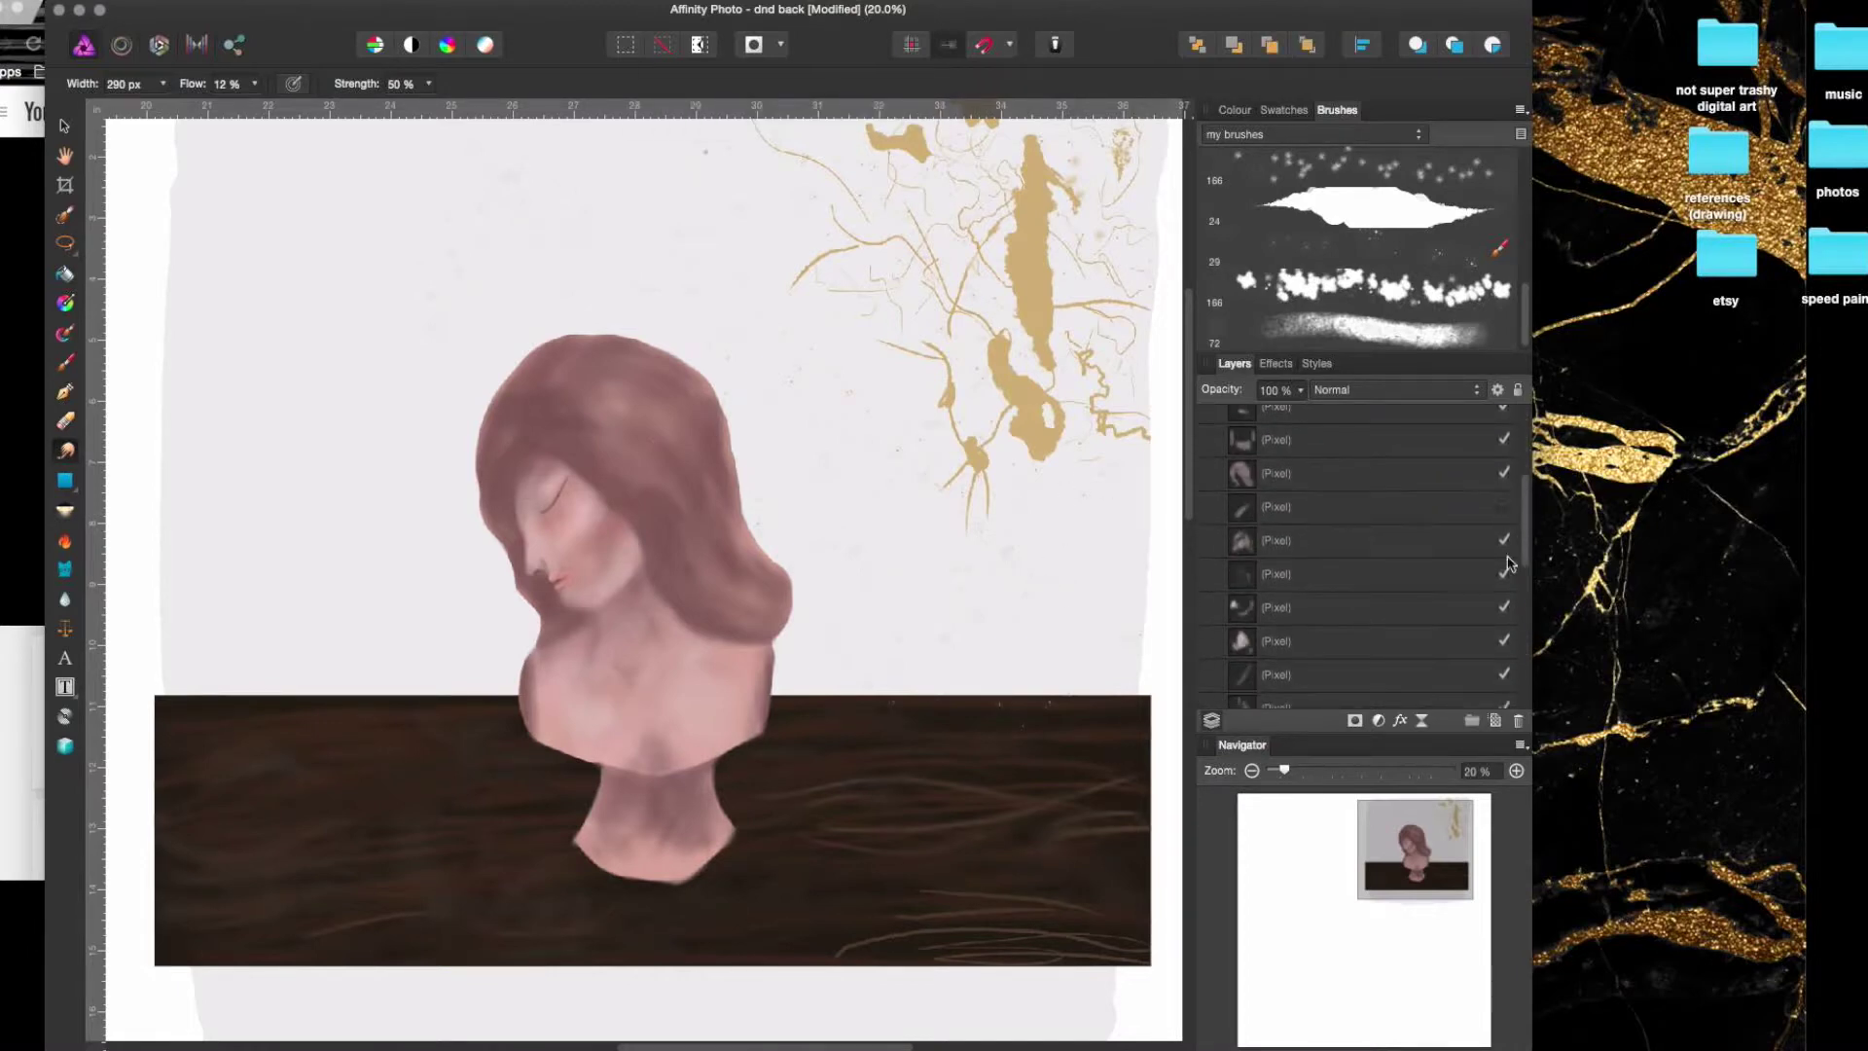
pyautogui.scroll(-3, 1521, 540)
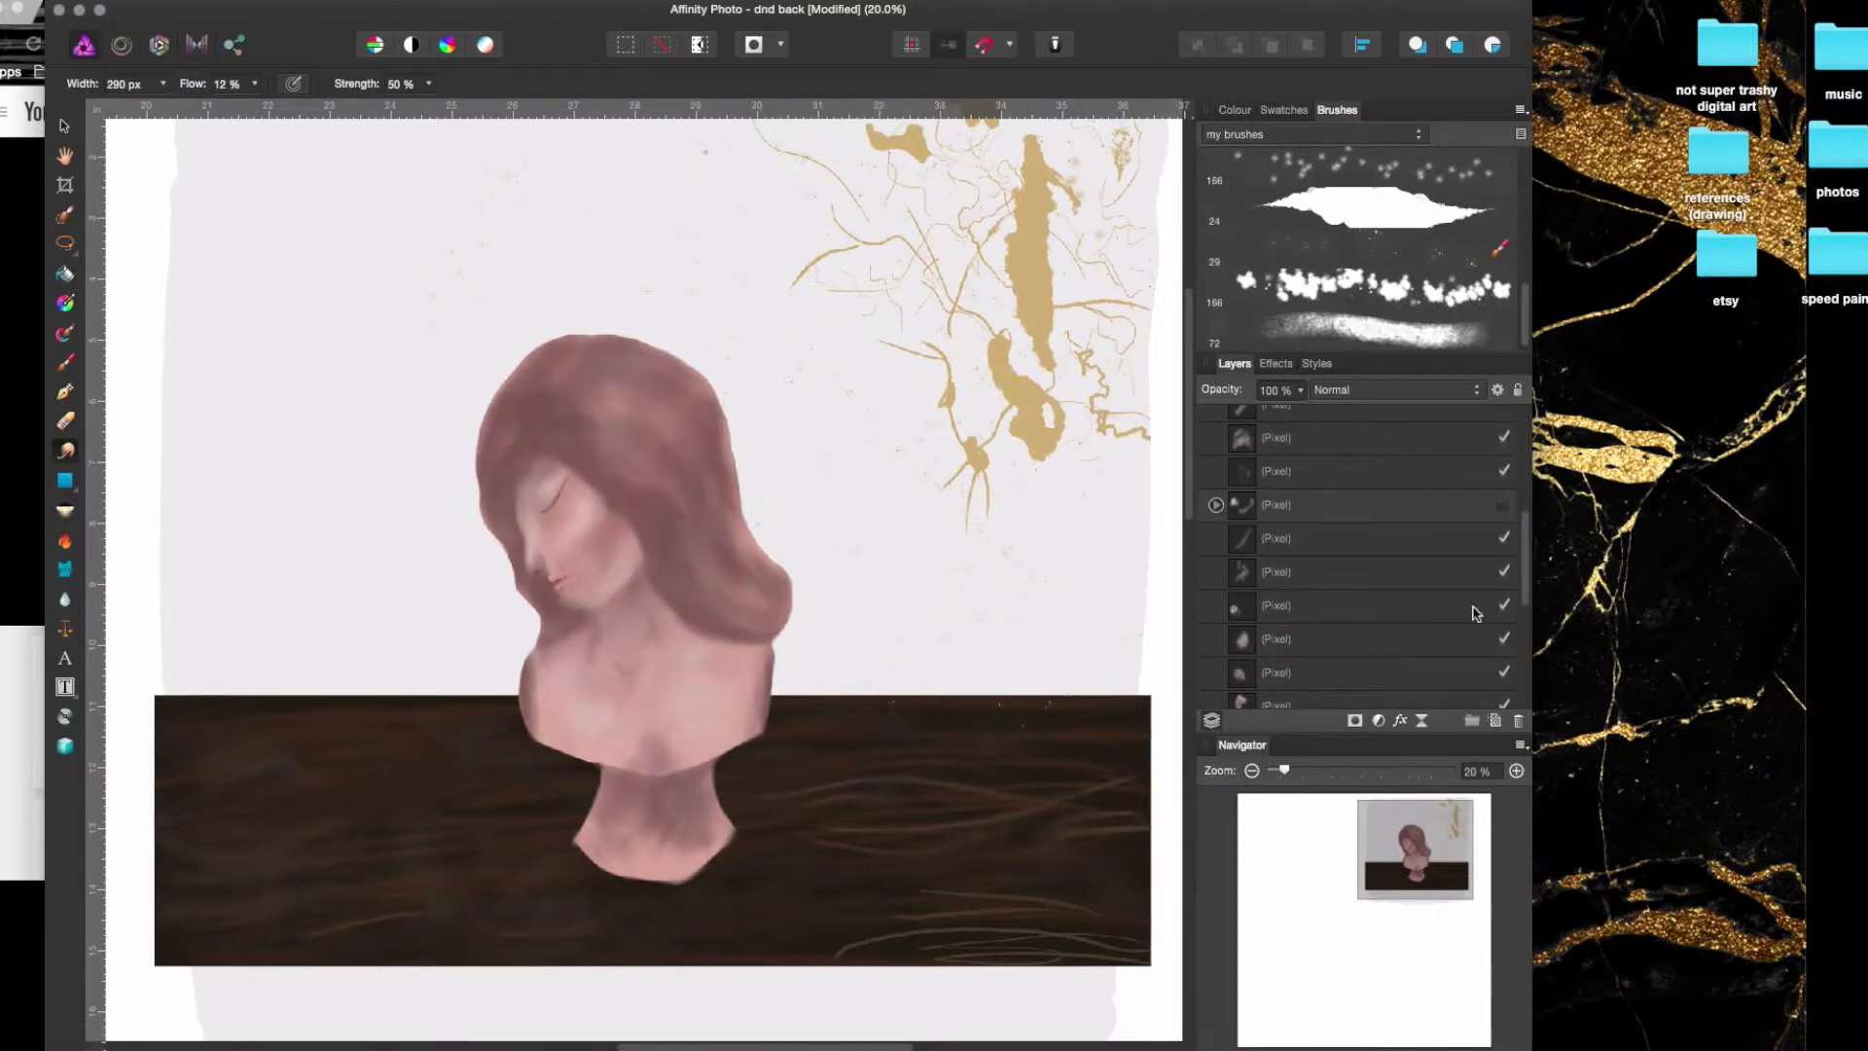
pyautogui.click(1459, 605)
pyautogui.press('v')
pyautogui.press('w')
pyautogui.click(1504, 638)
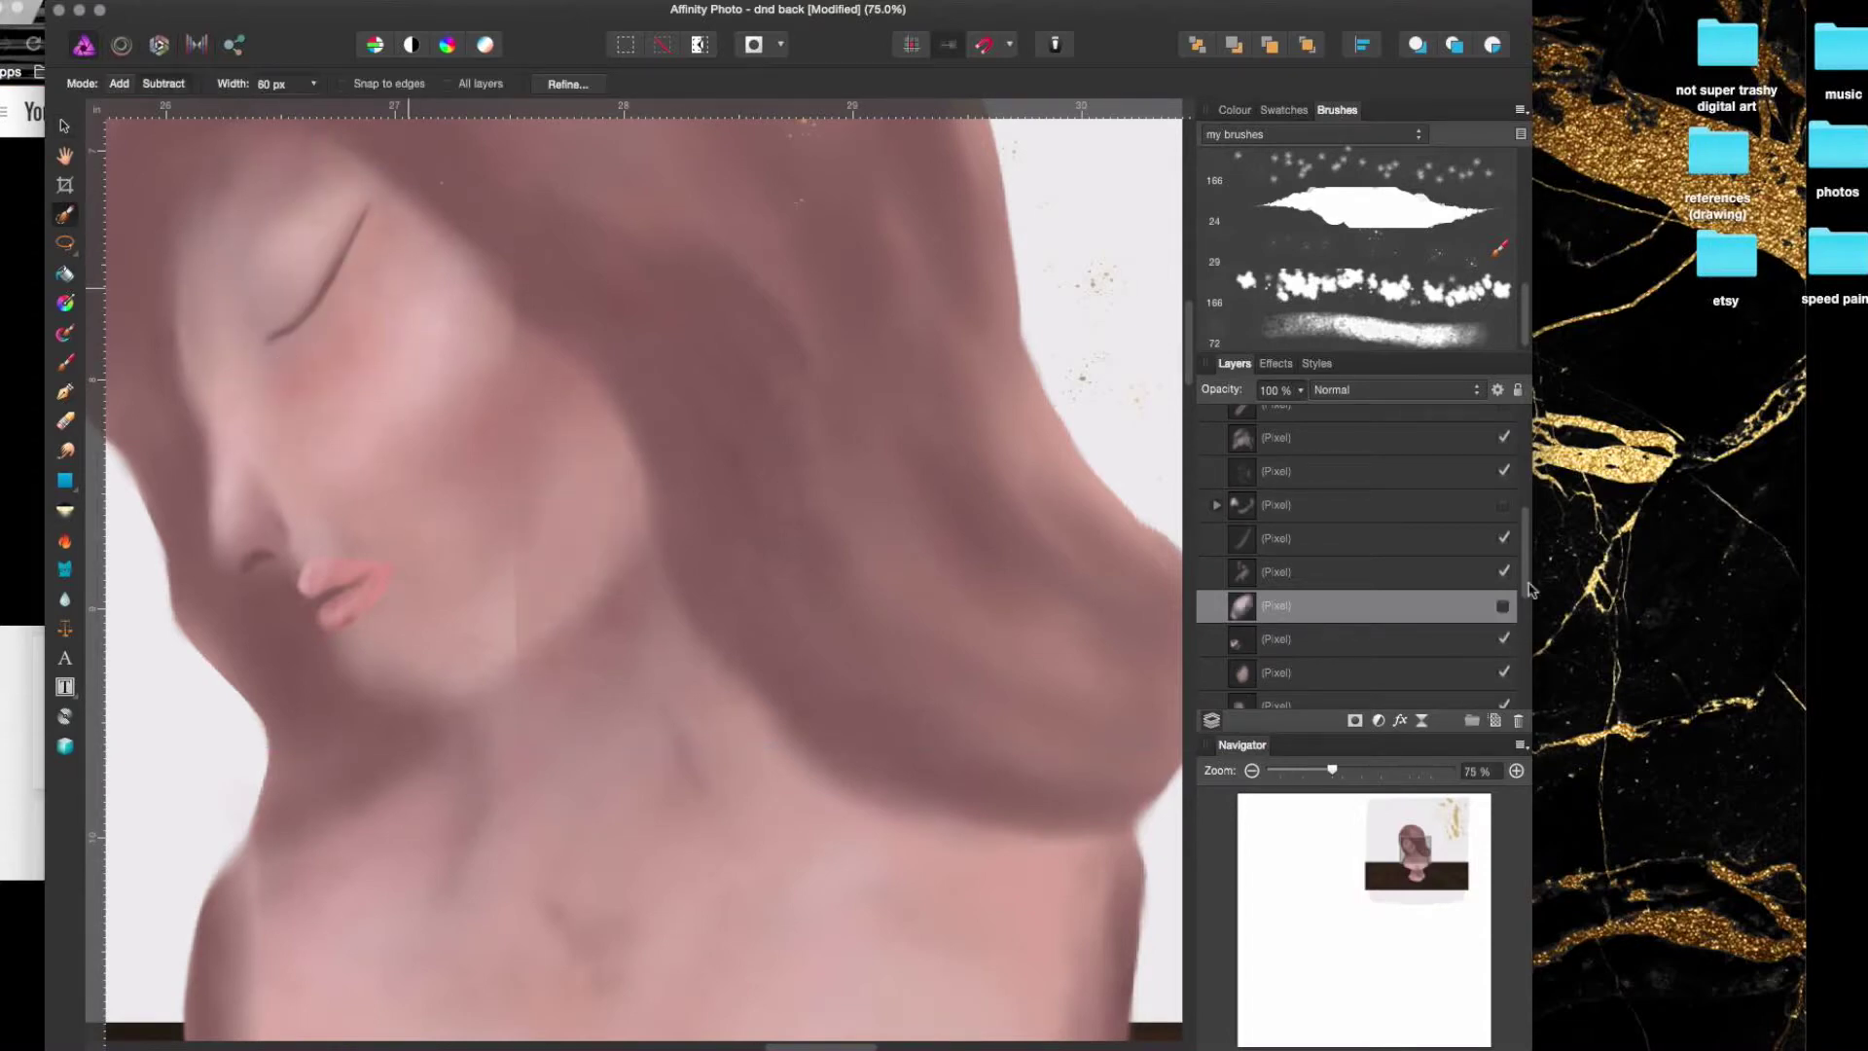
pyautogui.scroll(1, 1530, 588)
pyautogui.press('super+minus')
pyautogui.click(1508, 676)
pyautogui.scroll(-2, 1512, 671)
pyautogui.press('r')
pyautogui.press('super+plus')
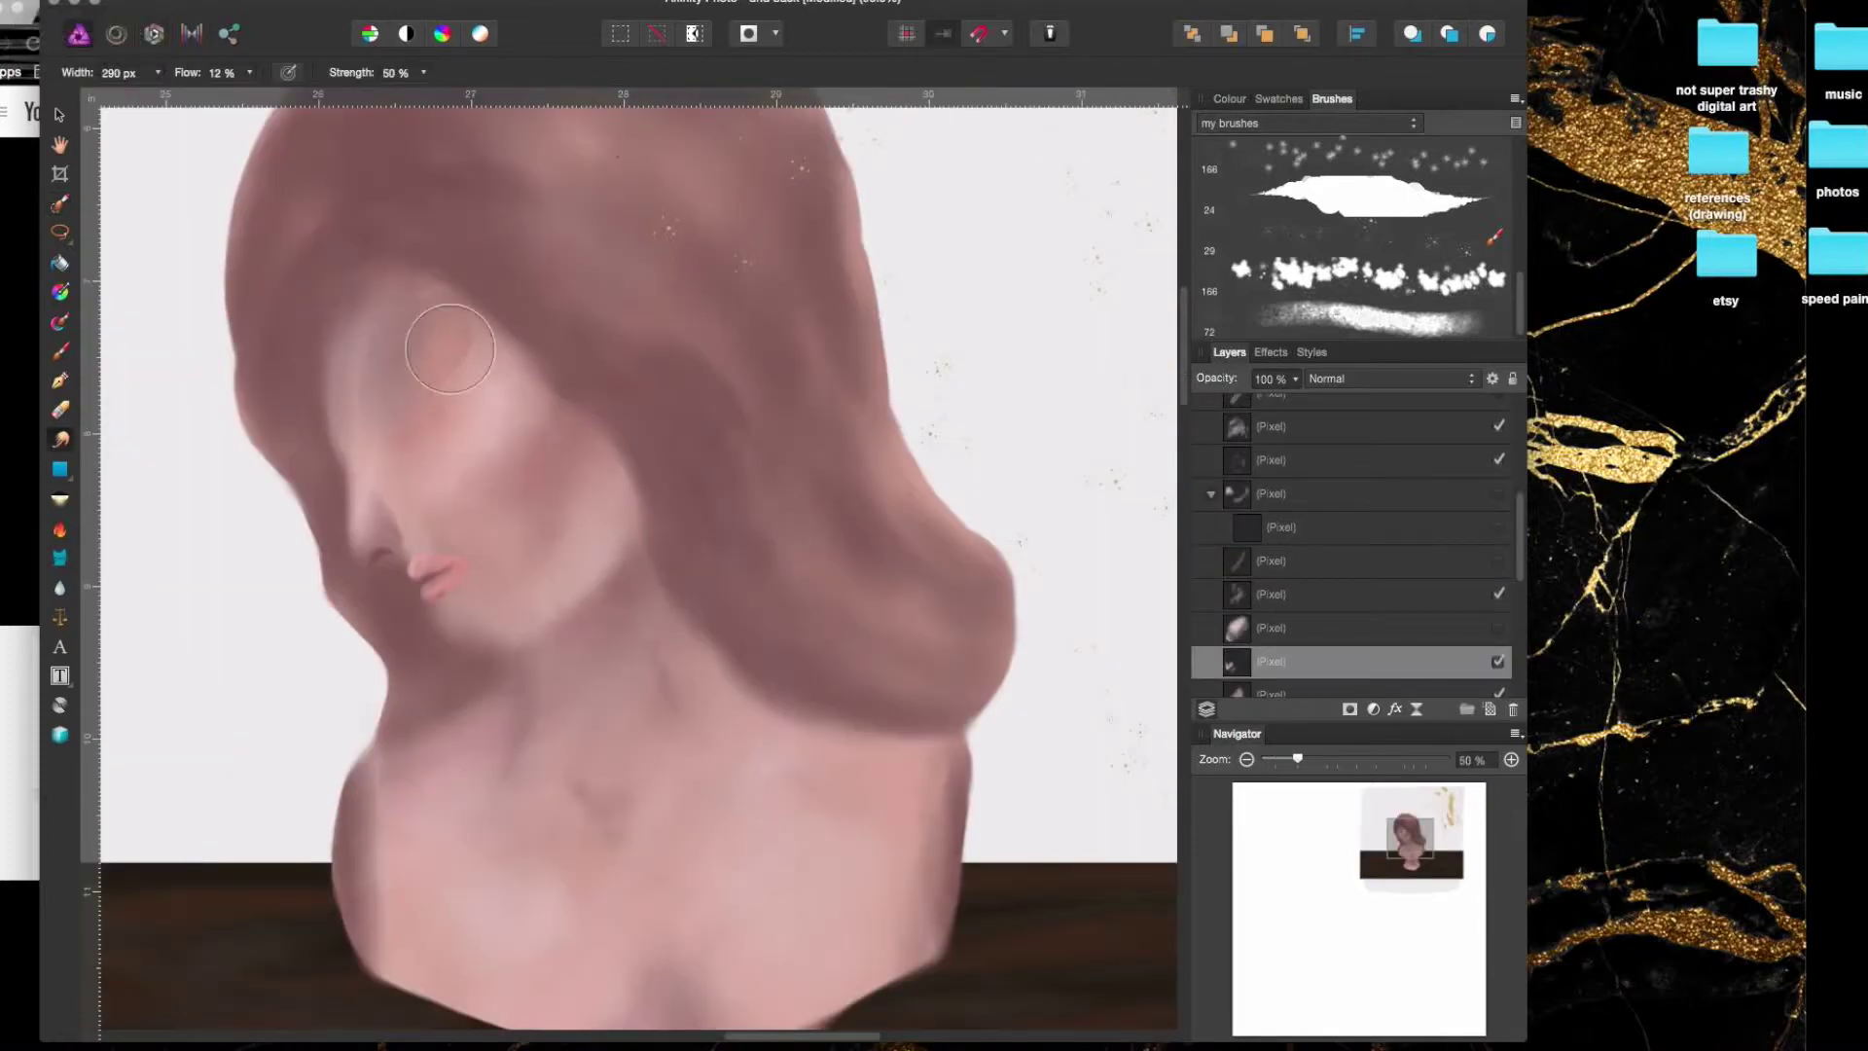
# - Turn the bust's hidden face and shading layers back on and clear the selection
pyautogui.scroll(3, 1489, 486)
pyautogui.click(1477, 545)
pyautogui.press('v')
pyautogui.click(1497, 535)
pyautogui.scroll(-1, 1362, 583)
pyautogui.click(1362, 659)
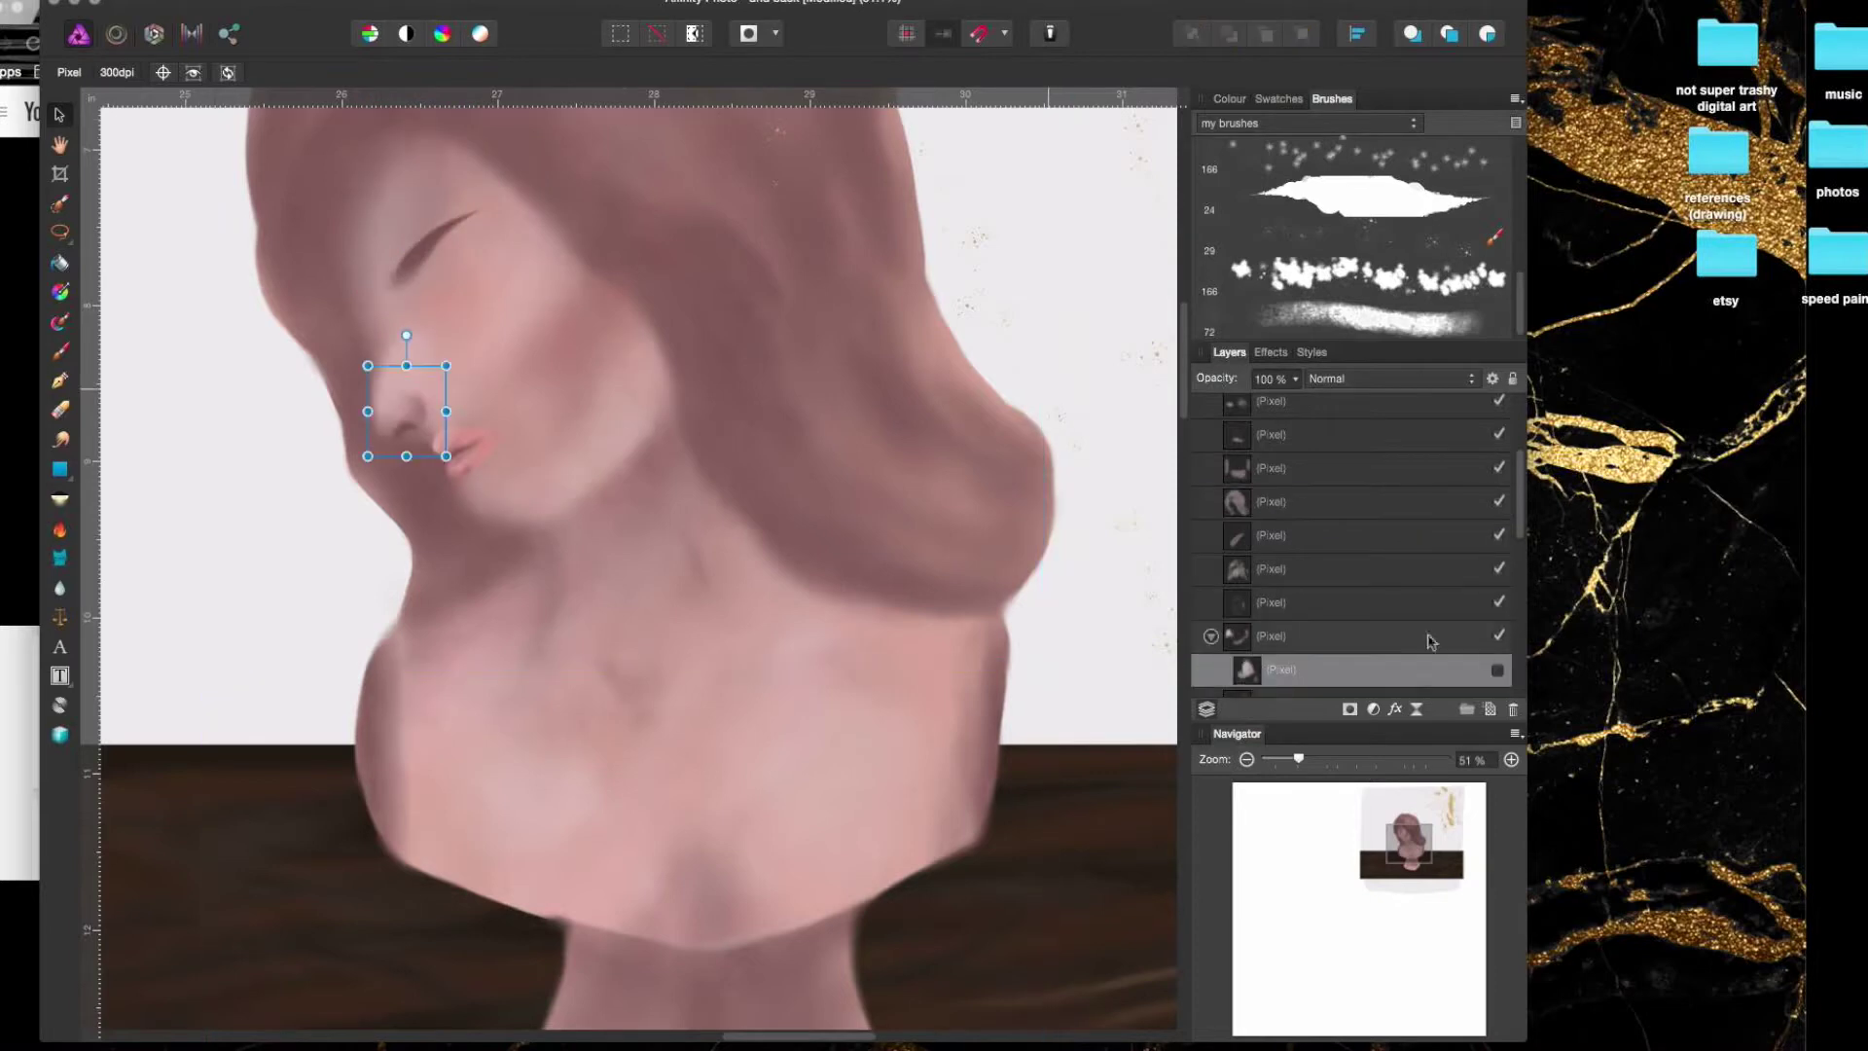
pyautogui.click(1362, 580)
pyautogui.press('super+d')
pyautogui.click(450, 261)
pyautogui.press('super+plus')
pyautogui.scroll(3, 283, 292)
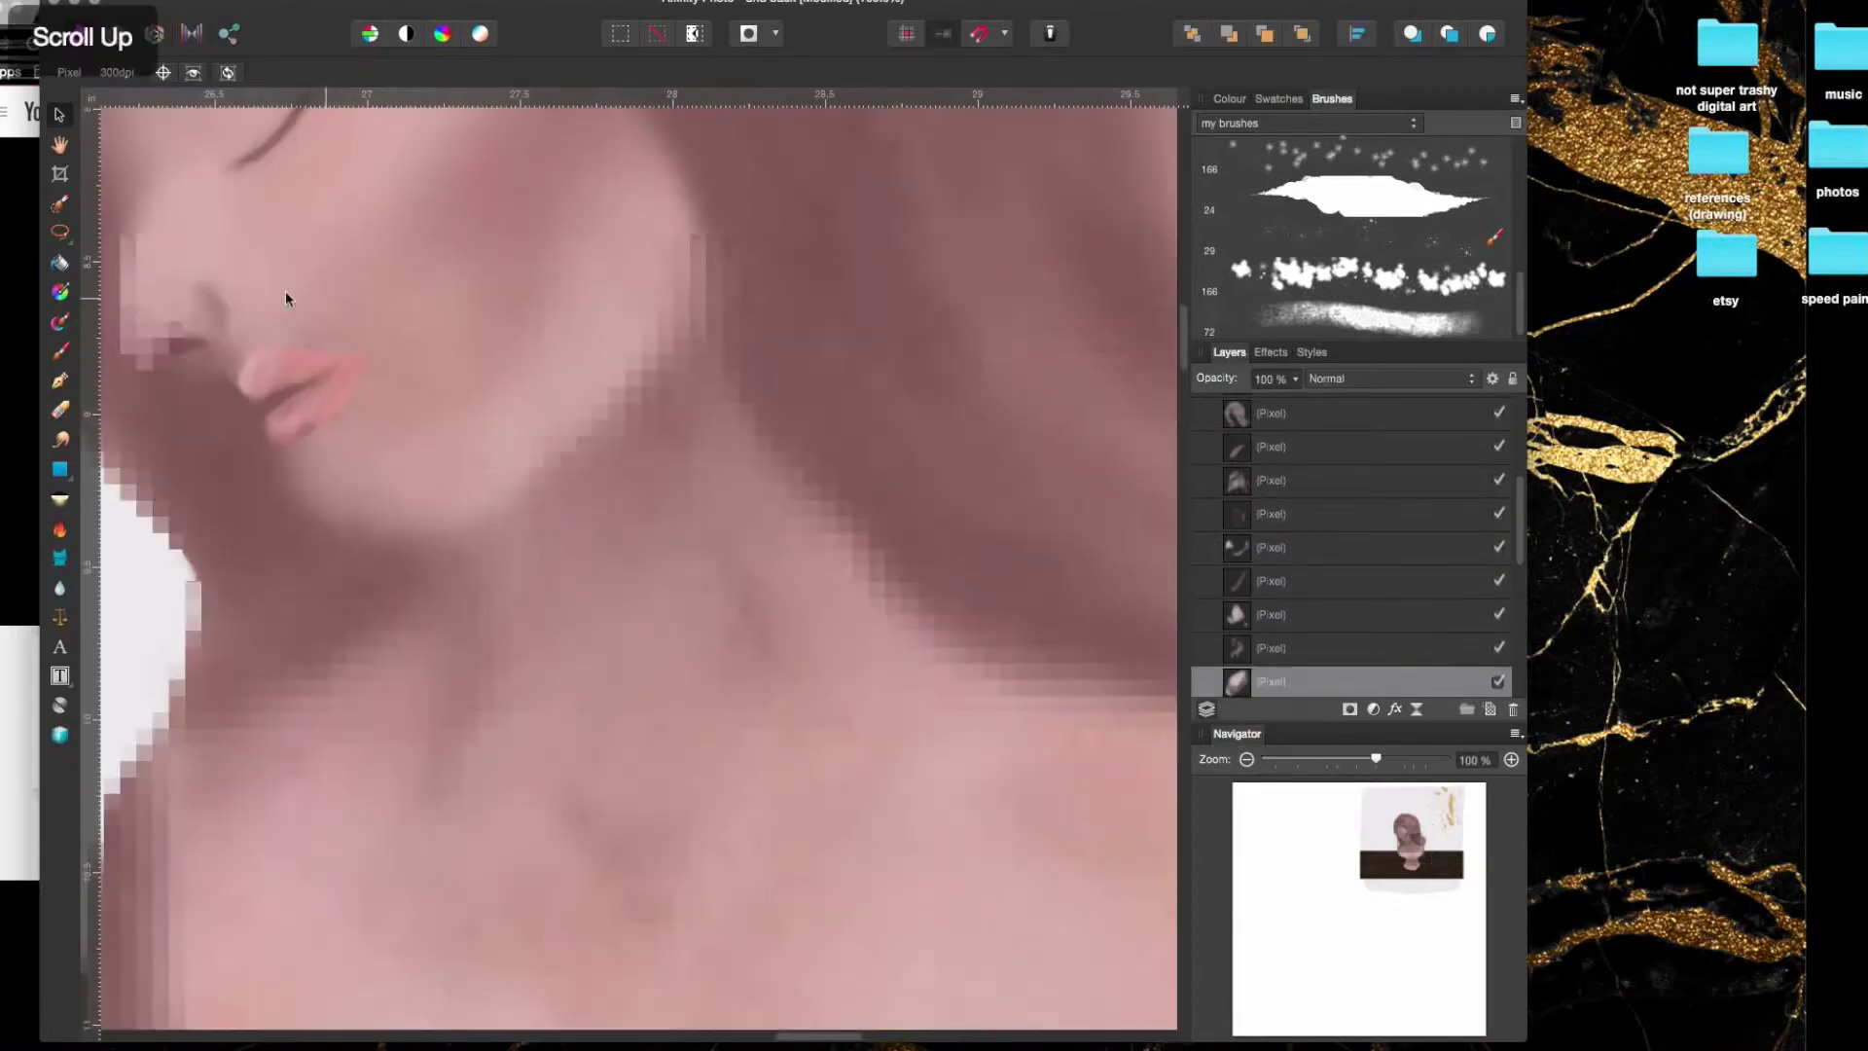
# - Add a nested pixel layer near the top of the bust's layers and blend pale pink shading into the face with the 72 px brush
pyautogui.press('r')
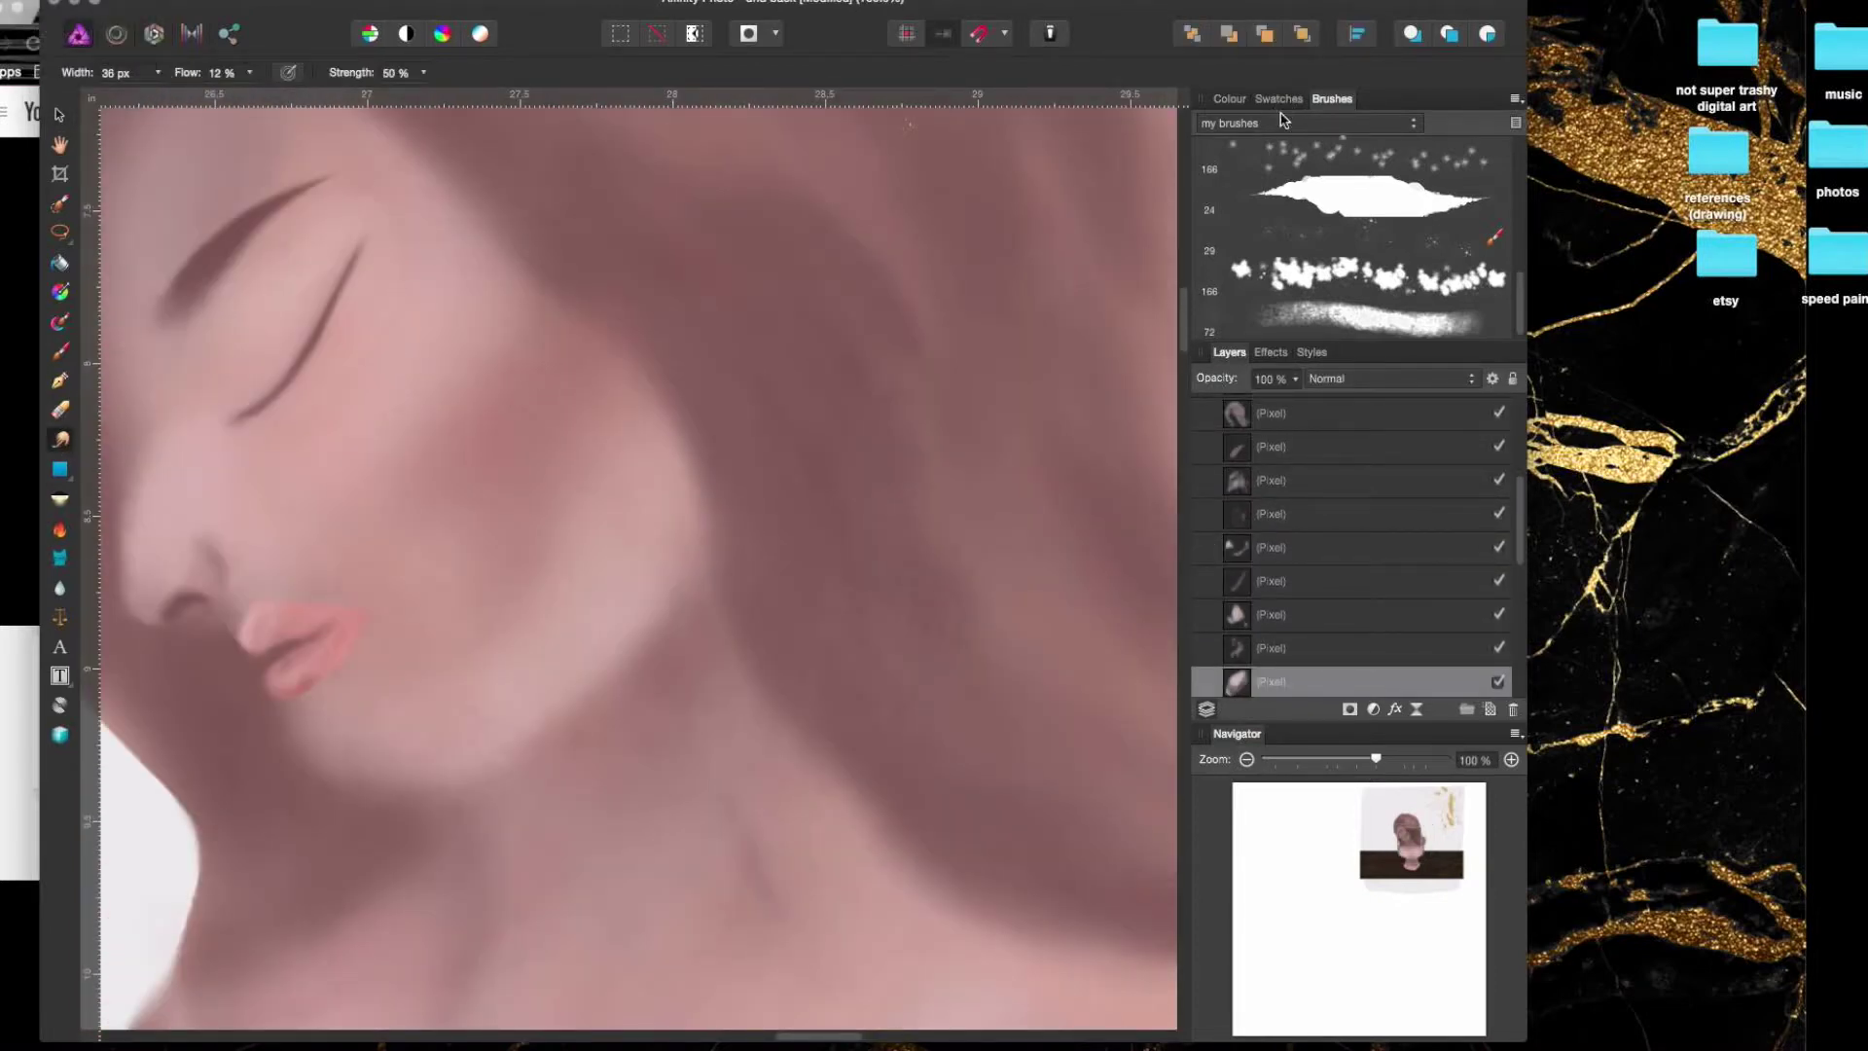
pyautogui.click(1362, 316)
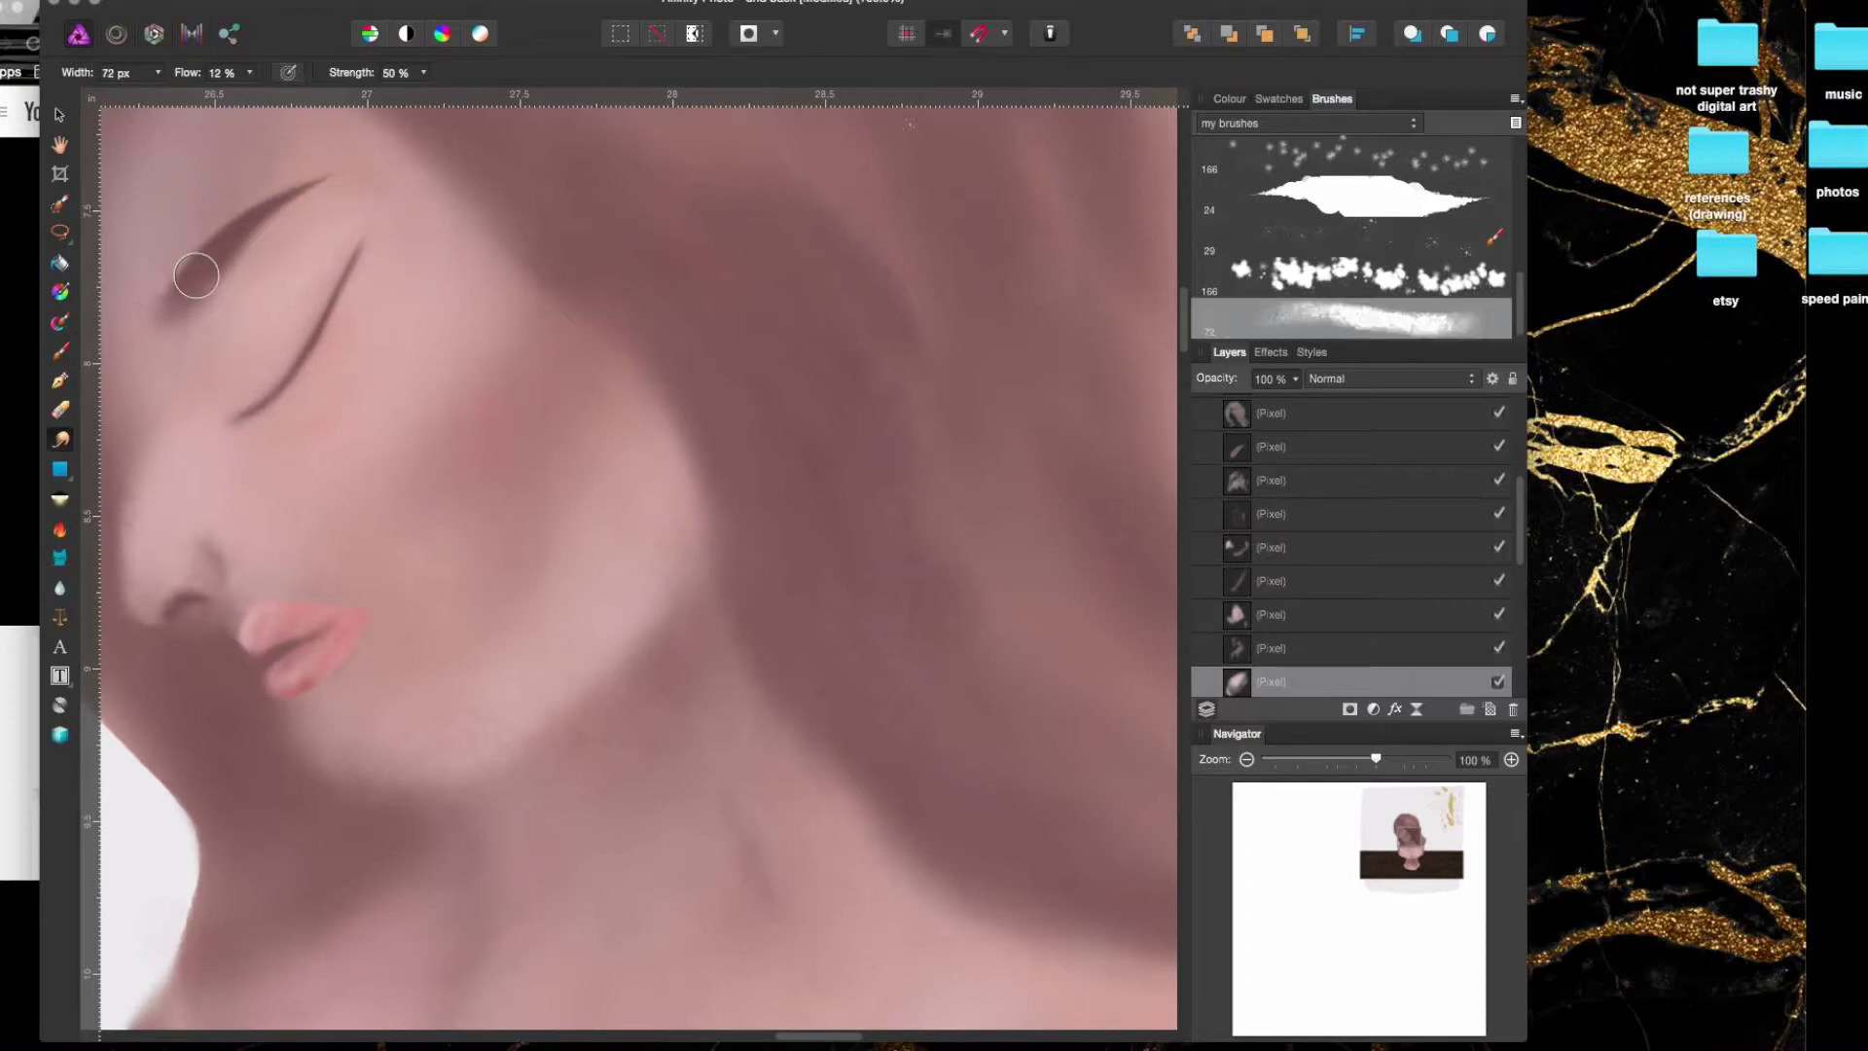
pyautogui.scroll(2, 1217, 487)
pyautogui.click(1265, 543)
pyautogui.click(1278, 99)
pyautogui.hscroll(-5, 416, 354)
pyautogui.scroll(2, 417, 354)
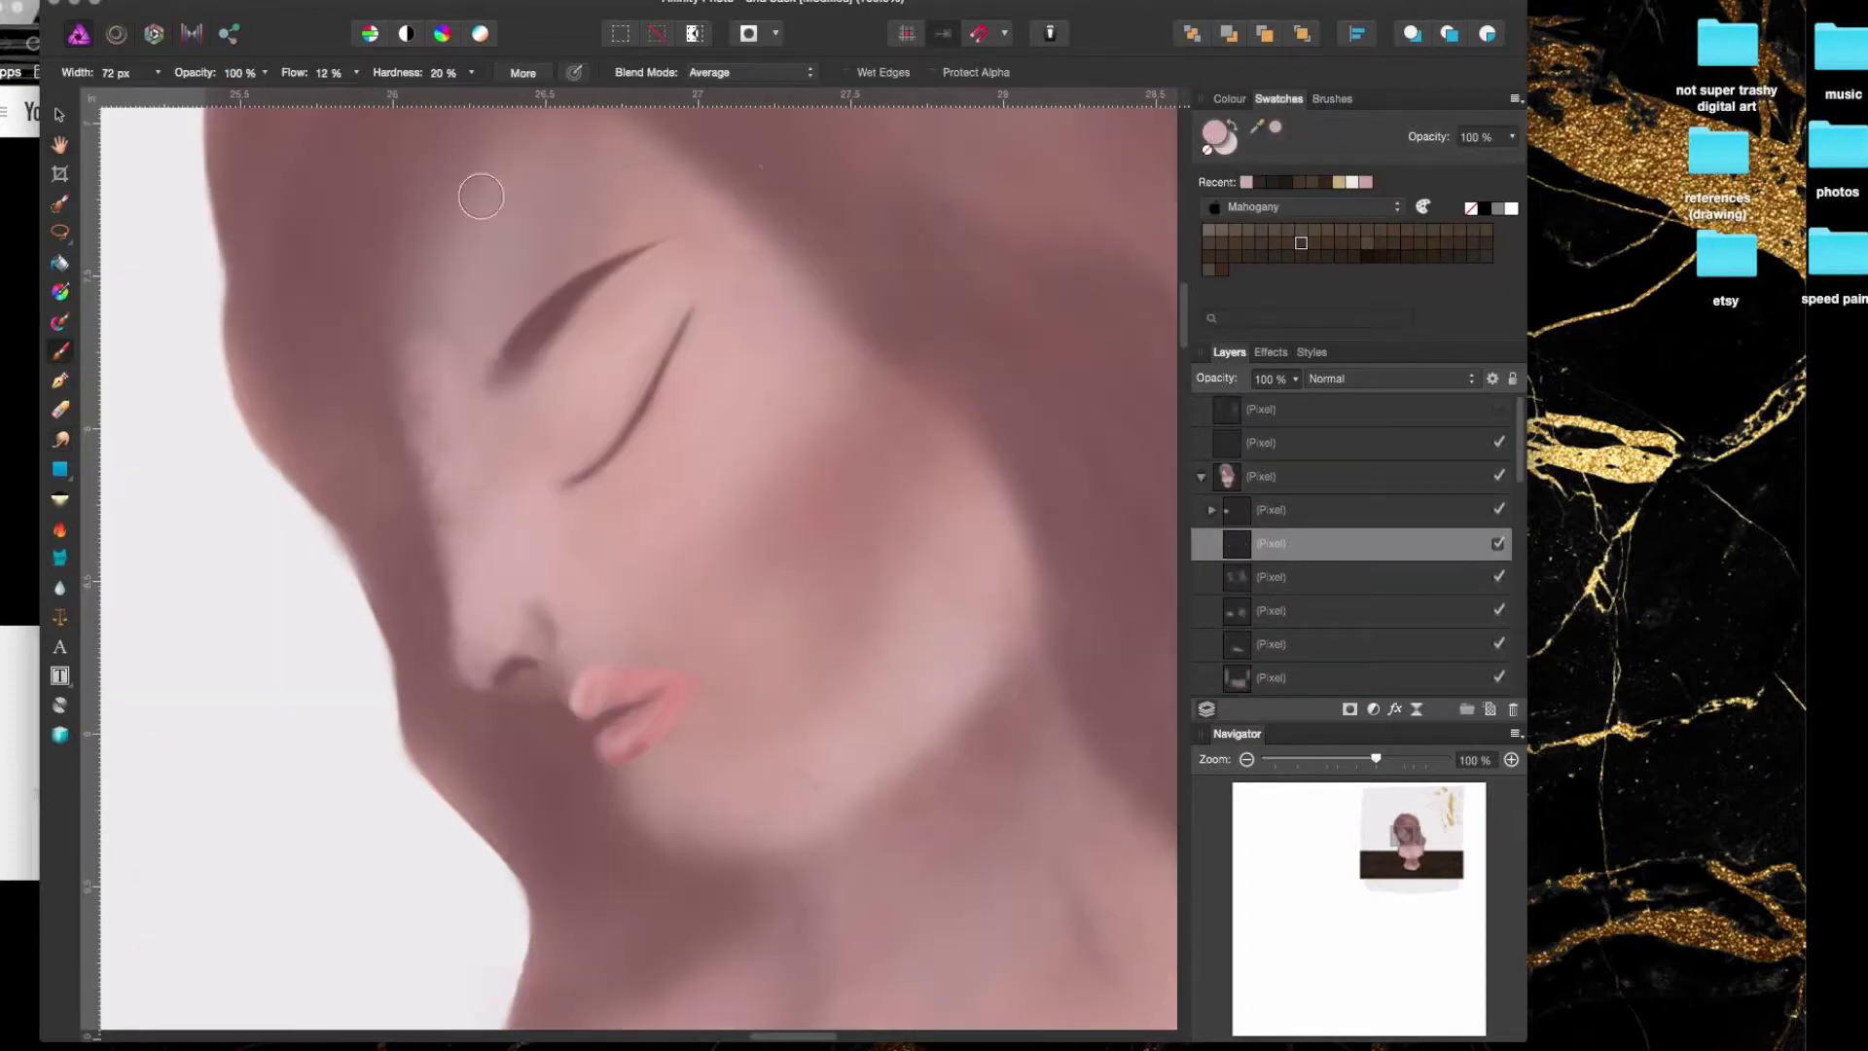
pyautogui.press('super+minus')
pyautogui.press('super+minus')
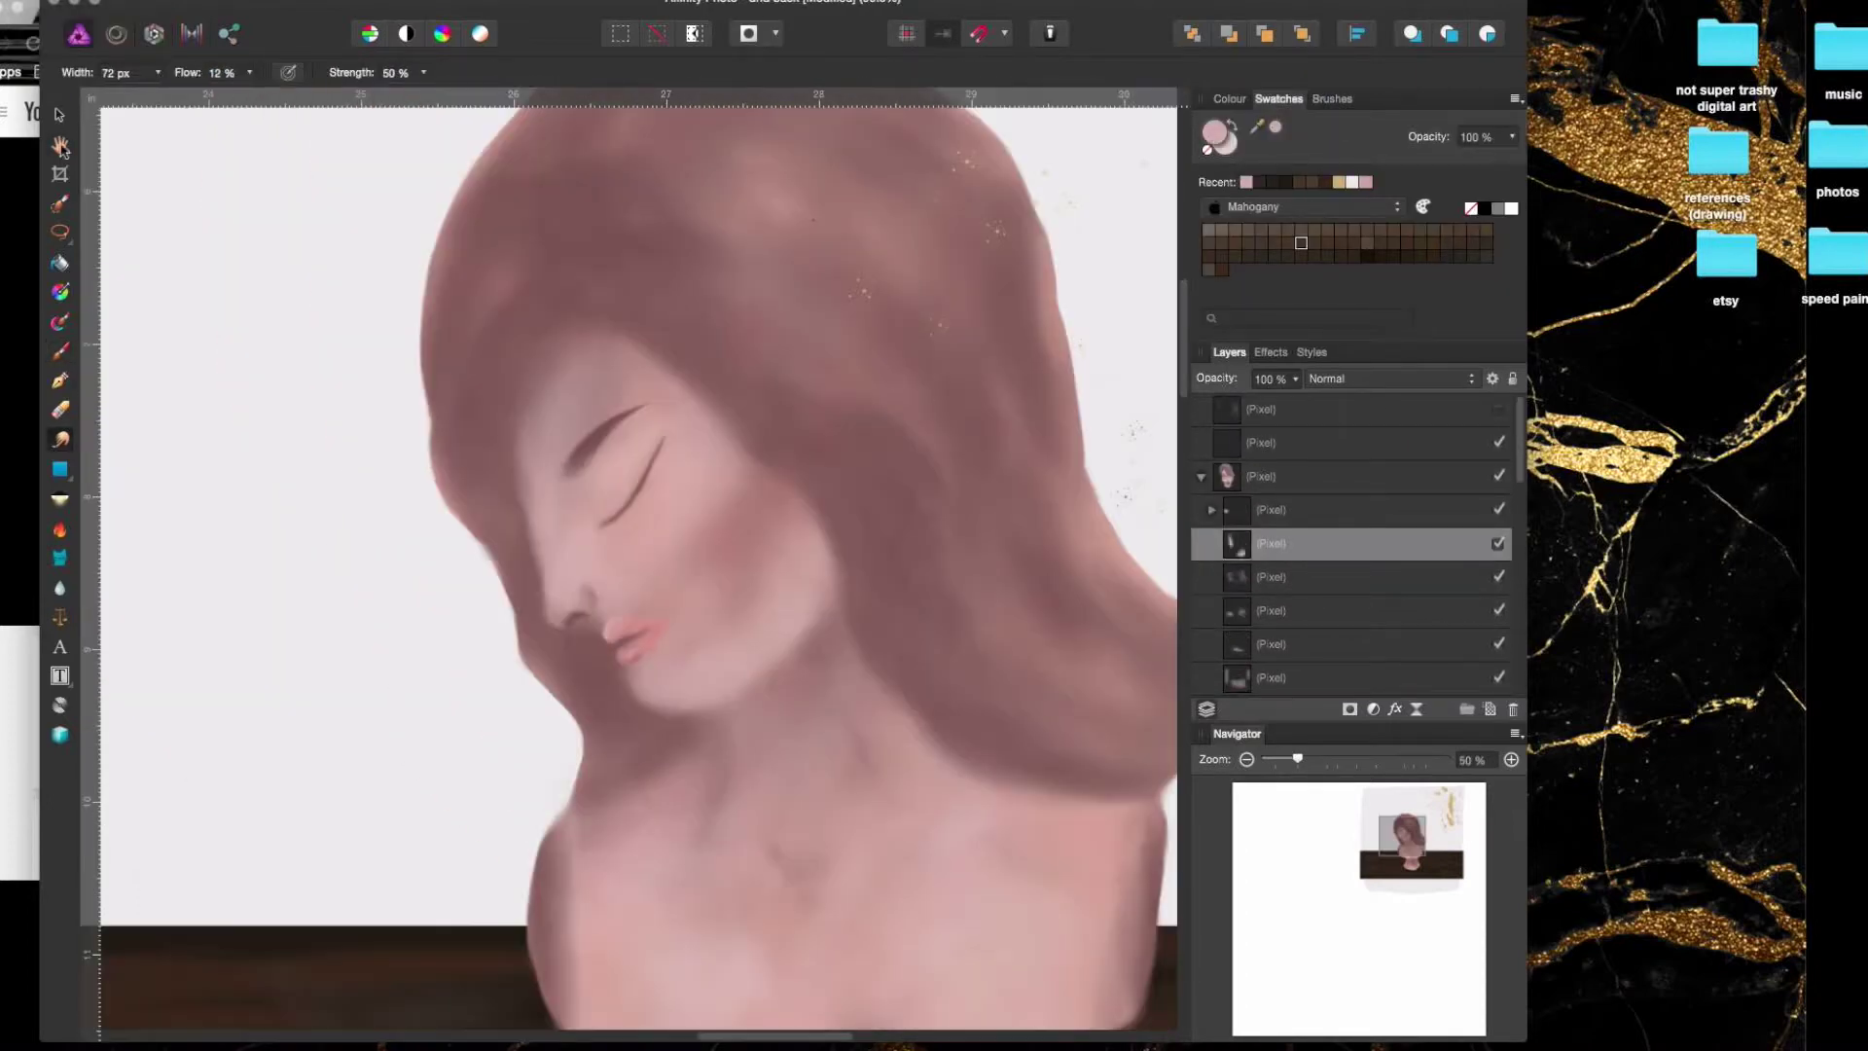
pyautogui.press('h')
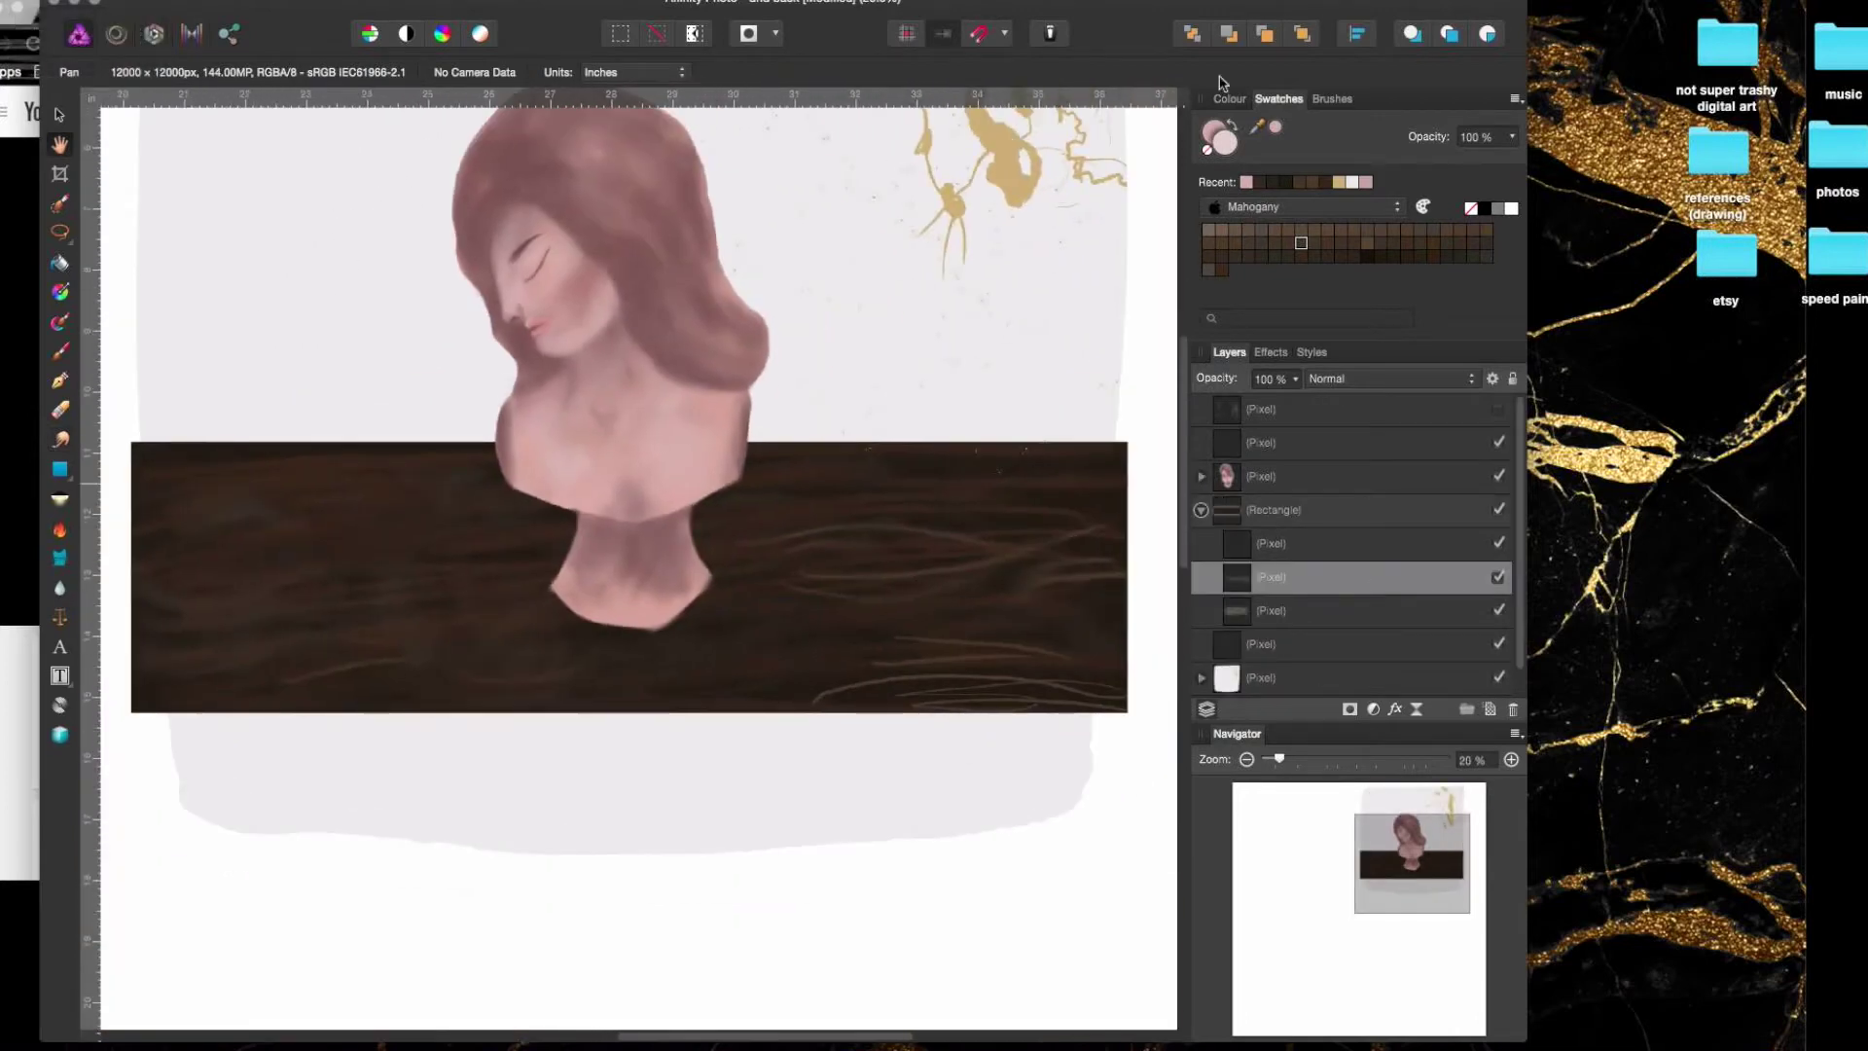
# - Blend the remaining light grain lines into the table with the 390 px smudge brush and save the document
pyautogui.press('r')
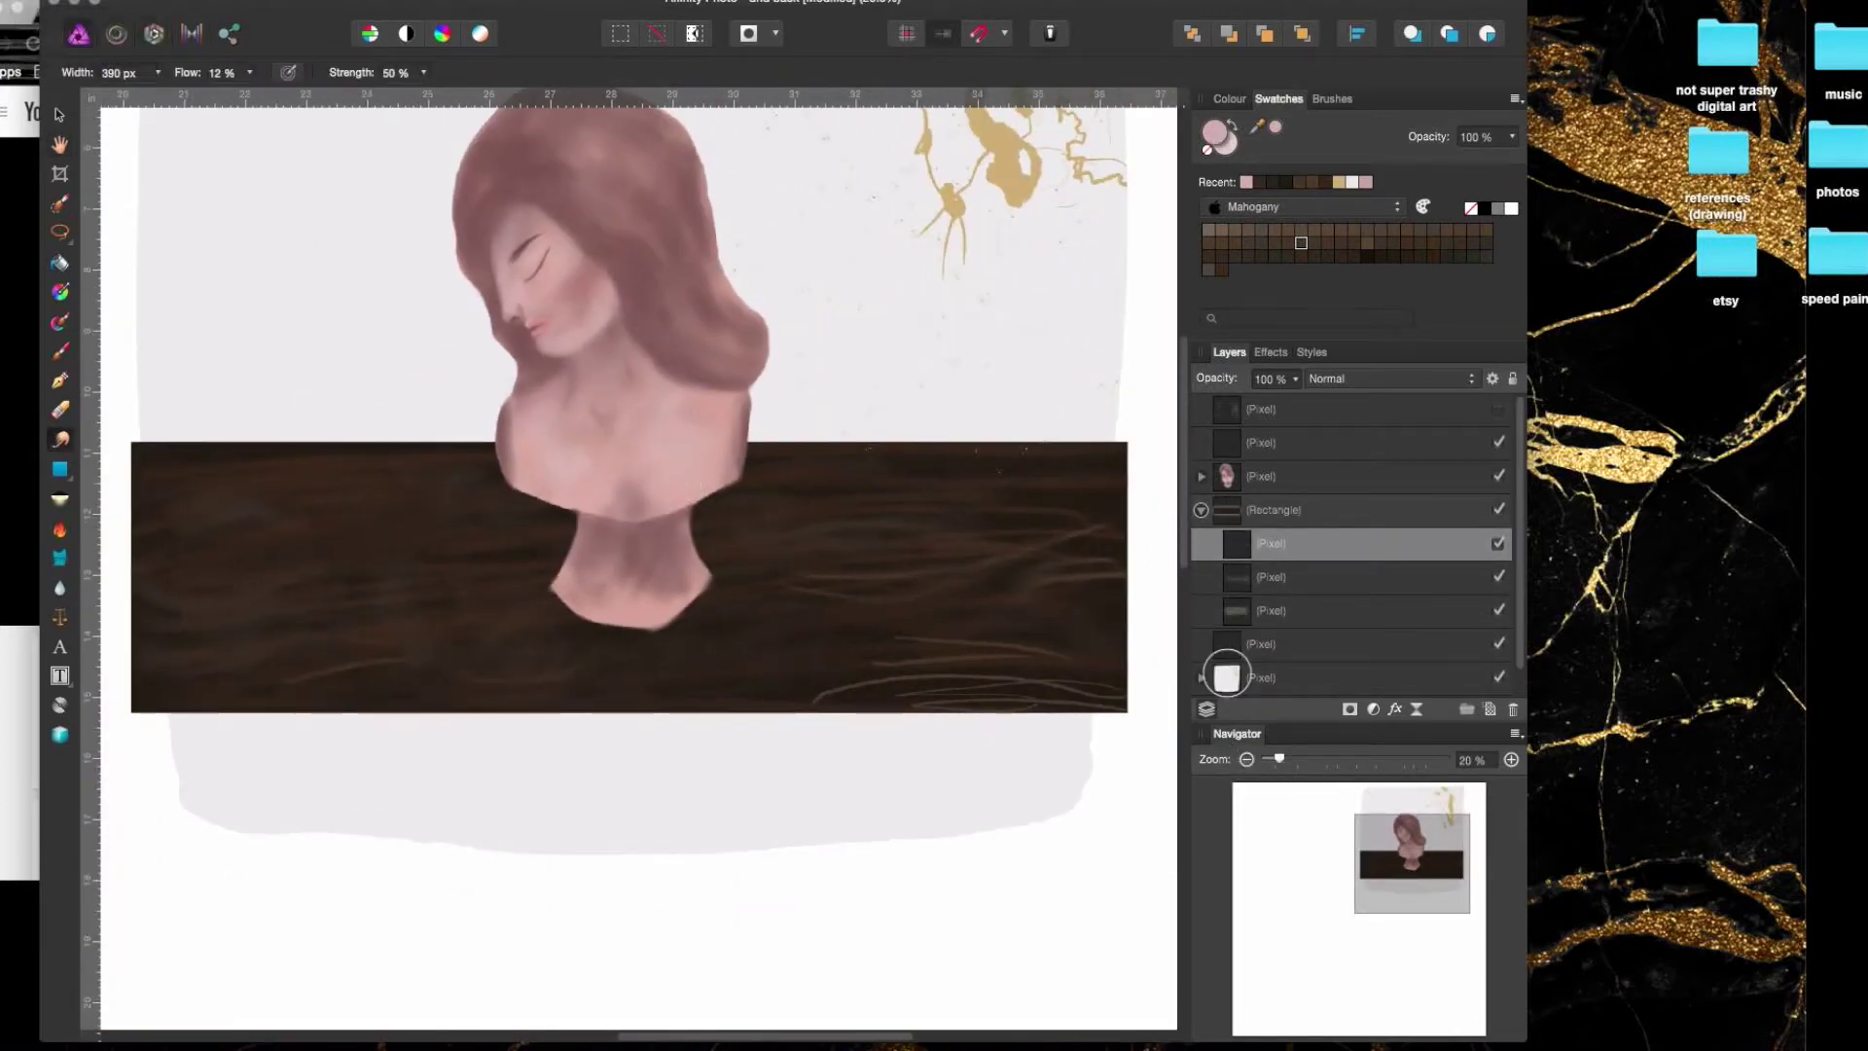
pyautogui.scroll(2, 927, 623)
pyautogui.press('super+s')
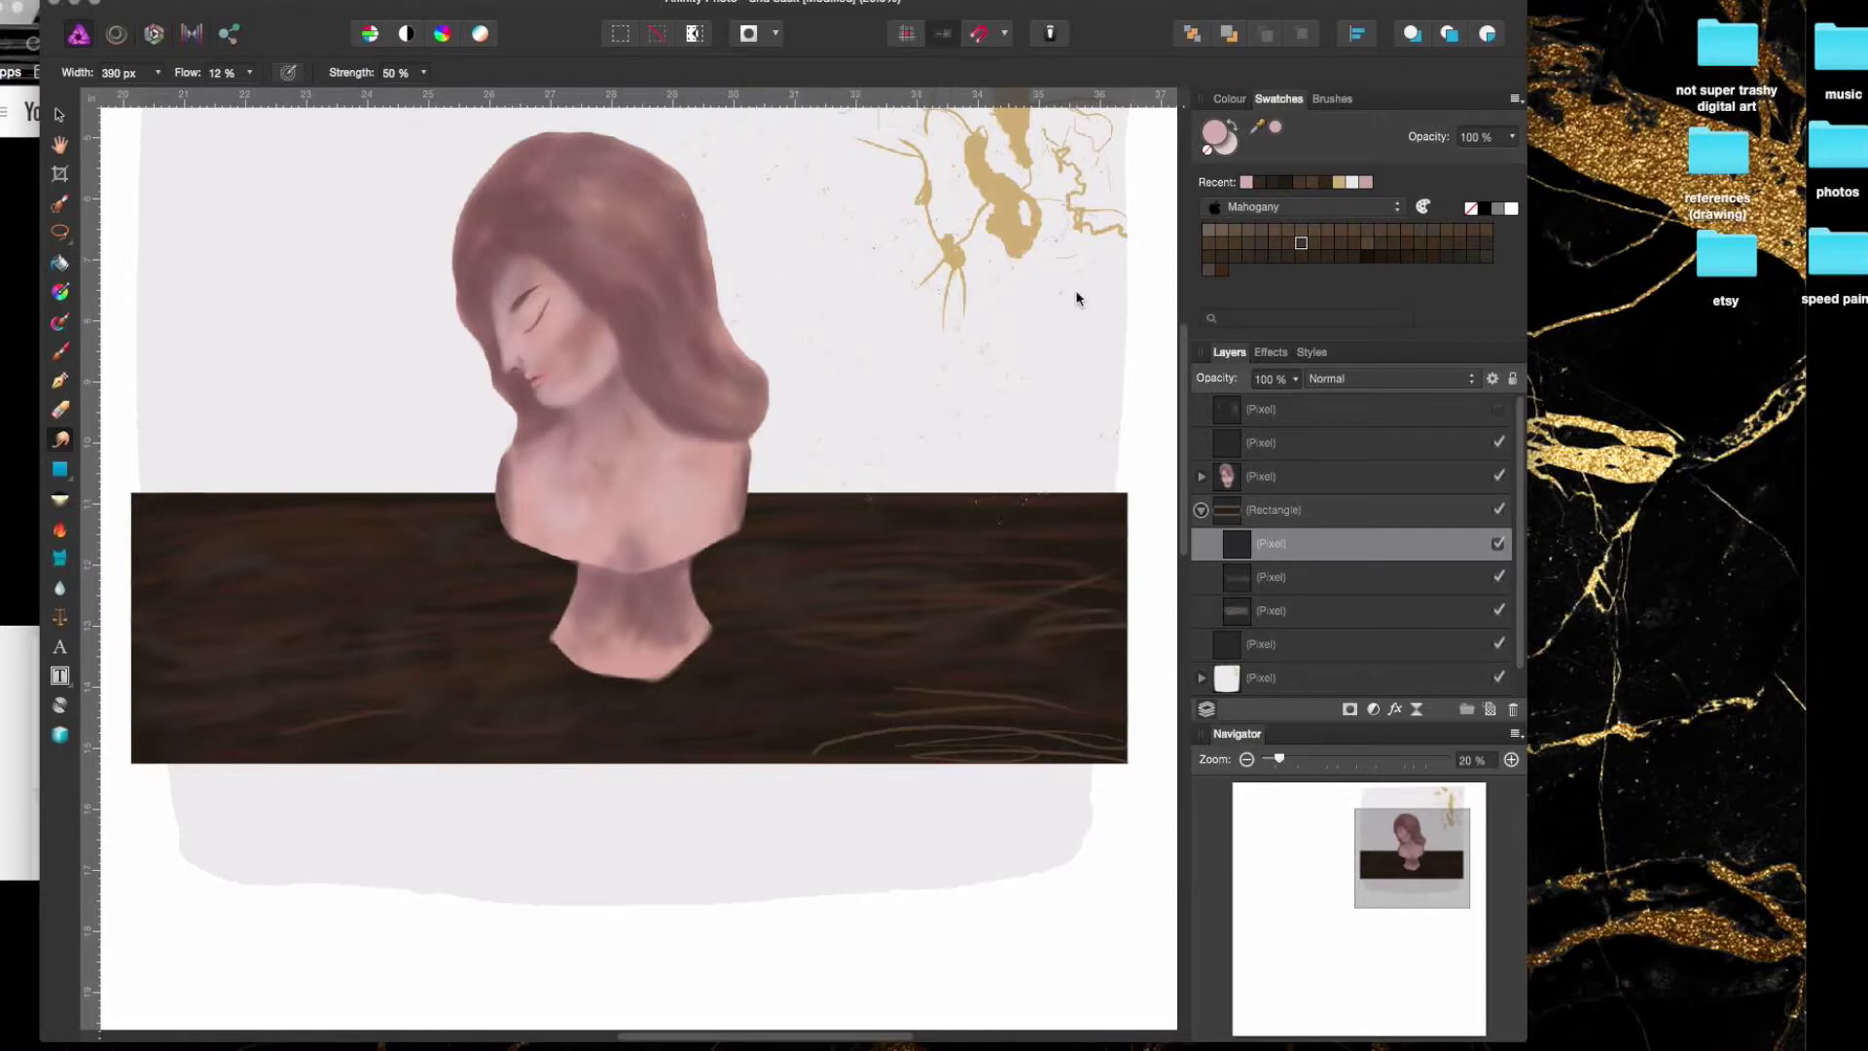
pyautogui.hotkey('alt', '[')
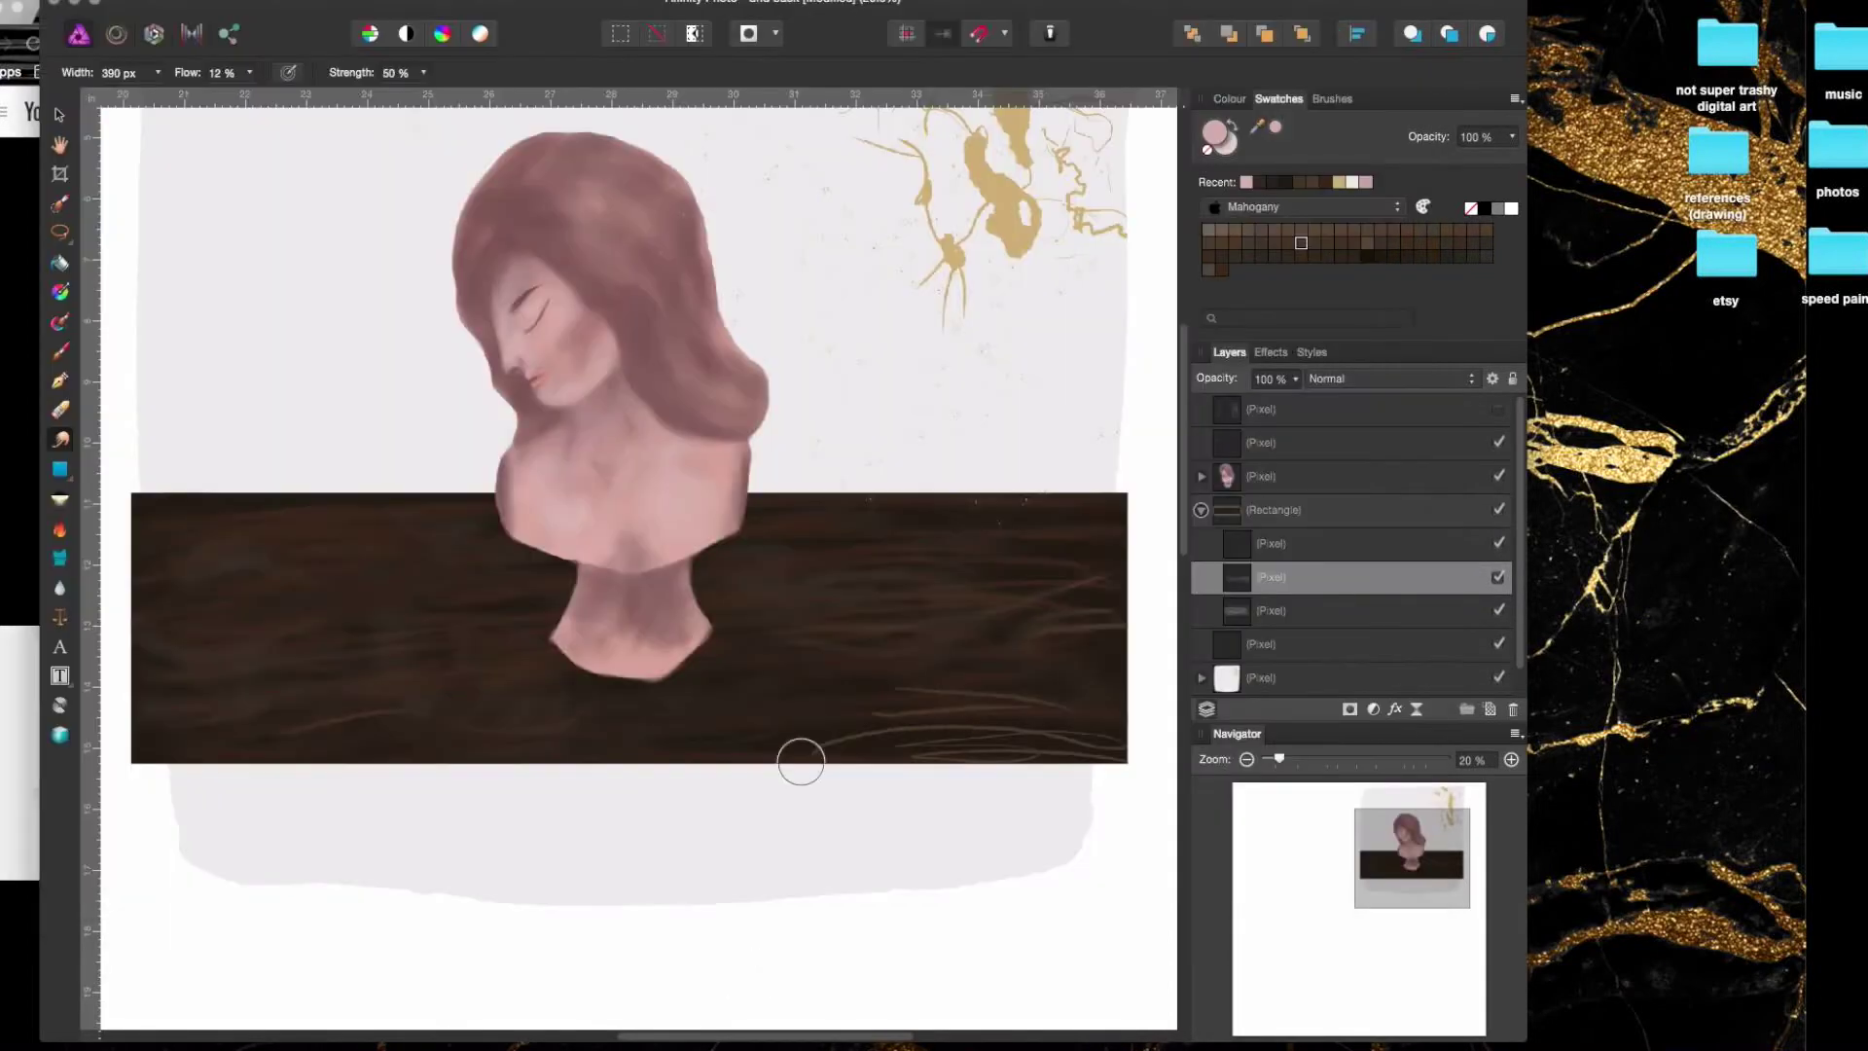
pyautogui.scroll(-6, 800, 762)
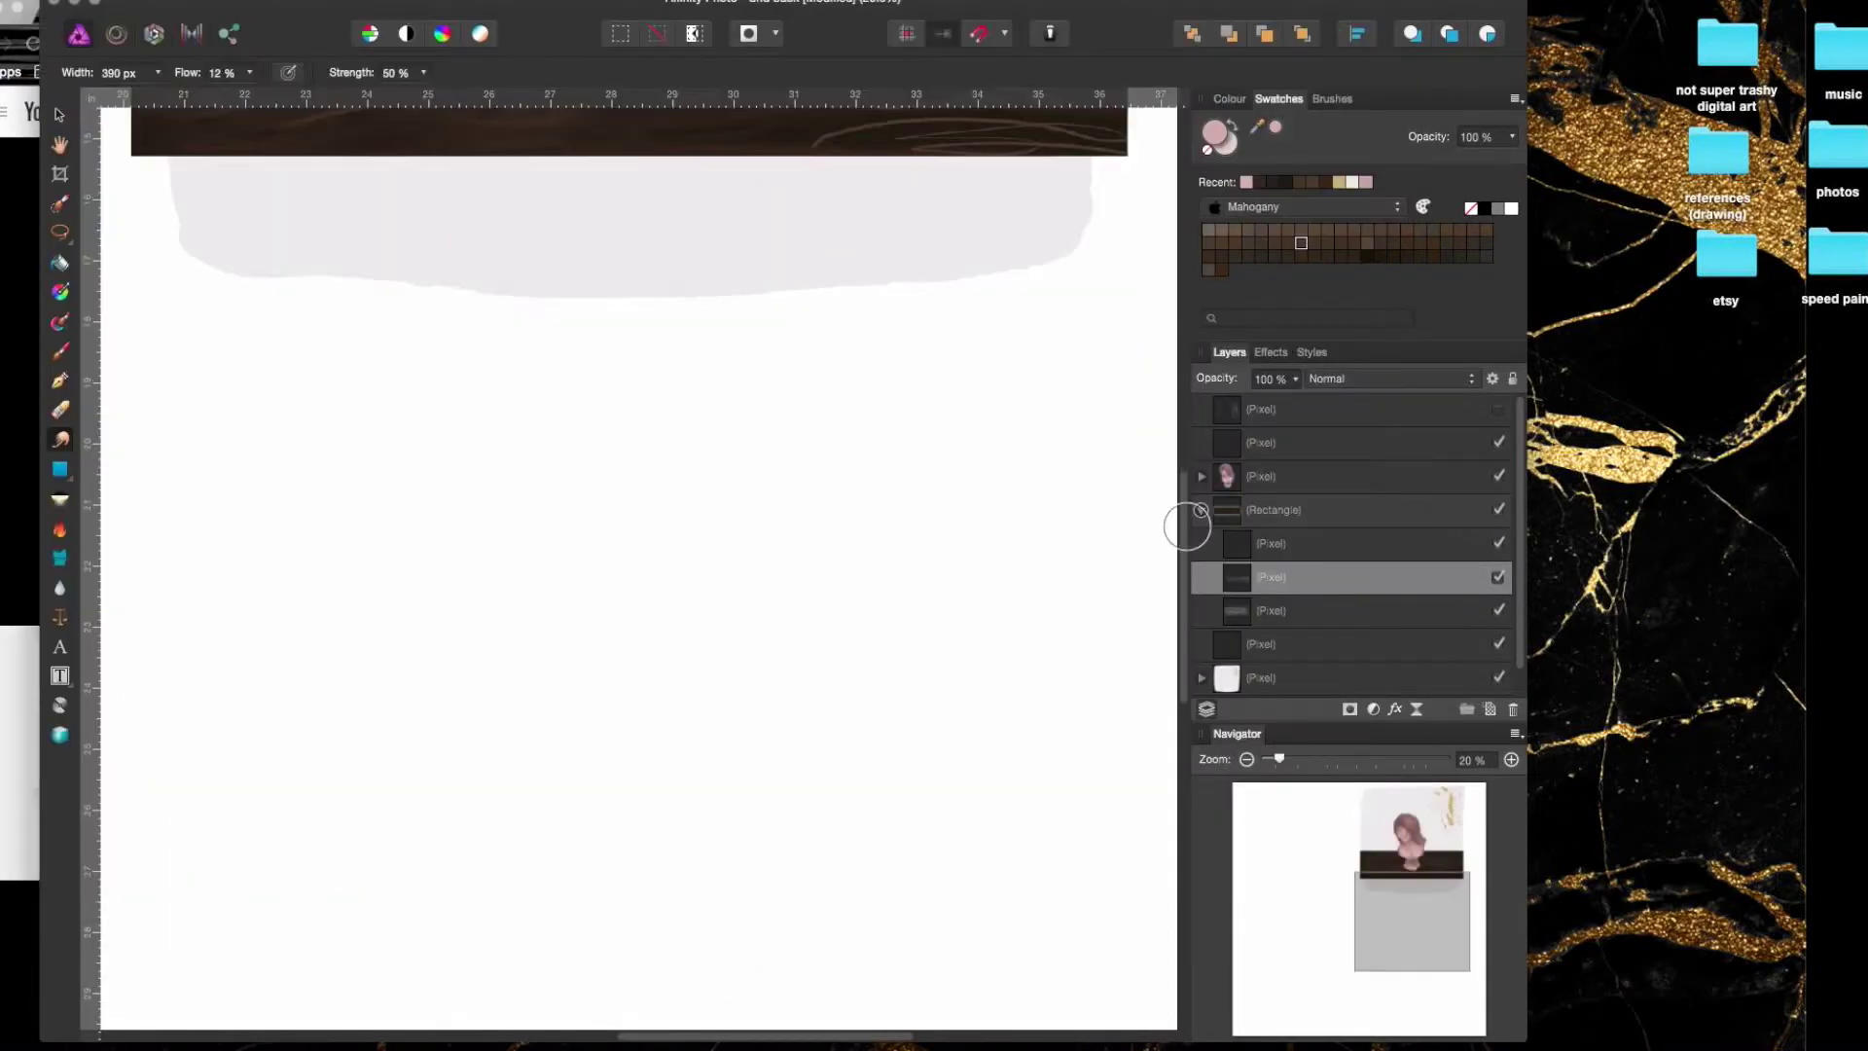
pyautogui.scroll(1, 1187, 526)
pyautogui.scroll(1, 1187, 526)
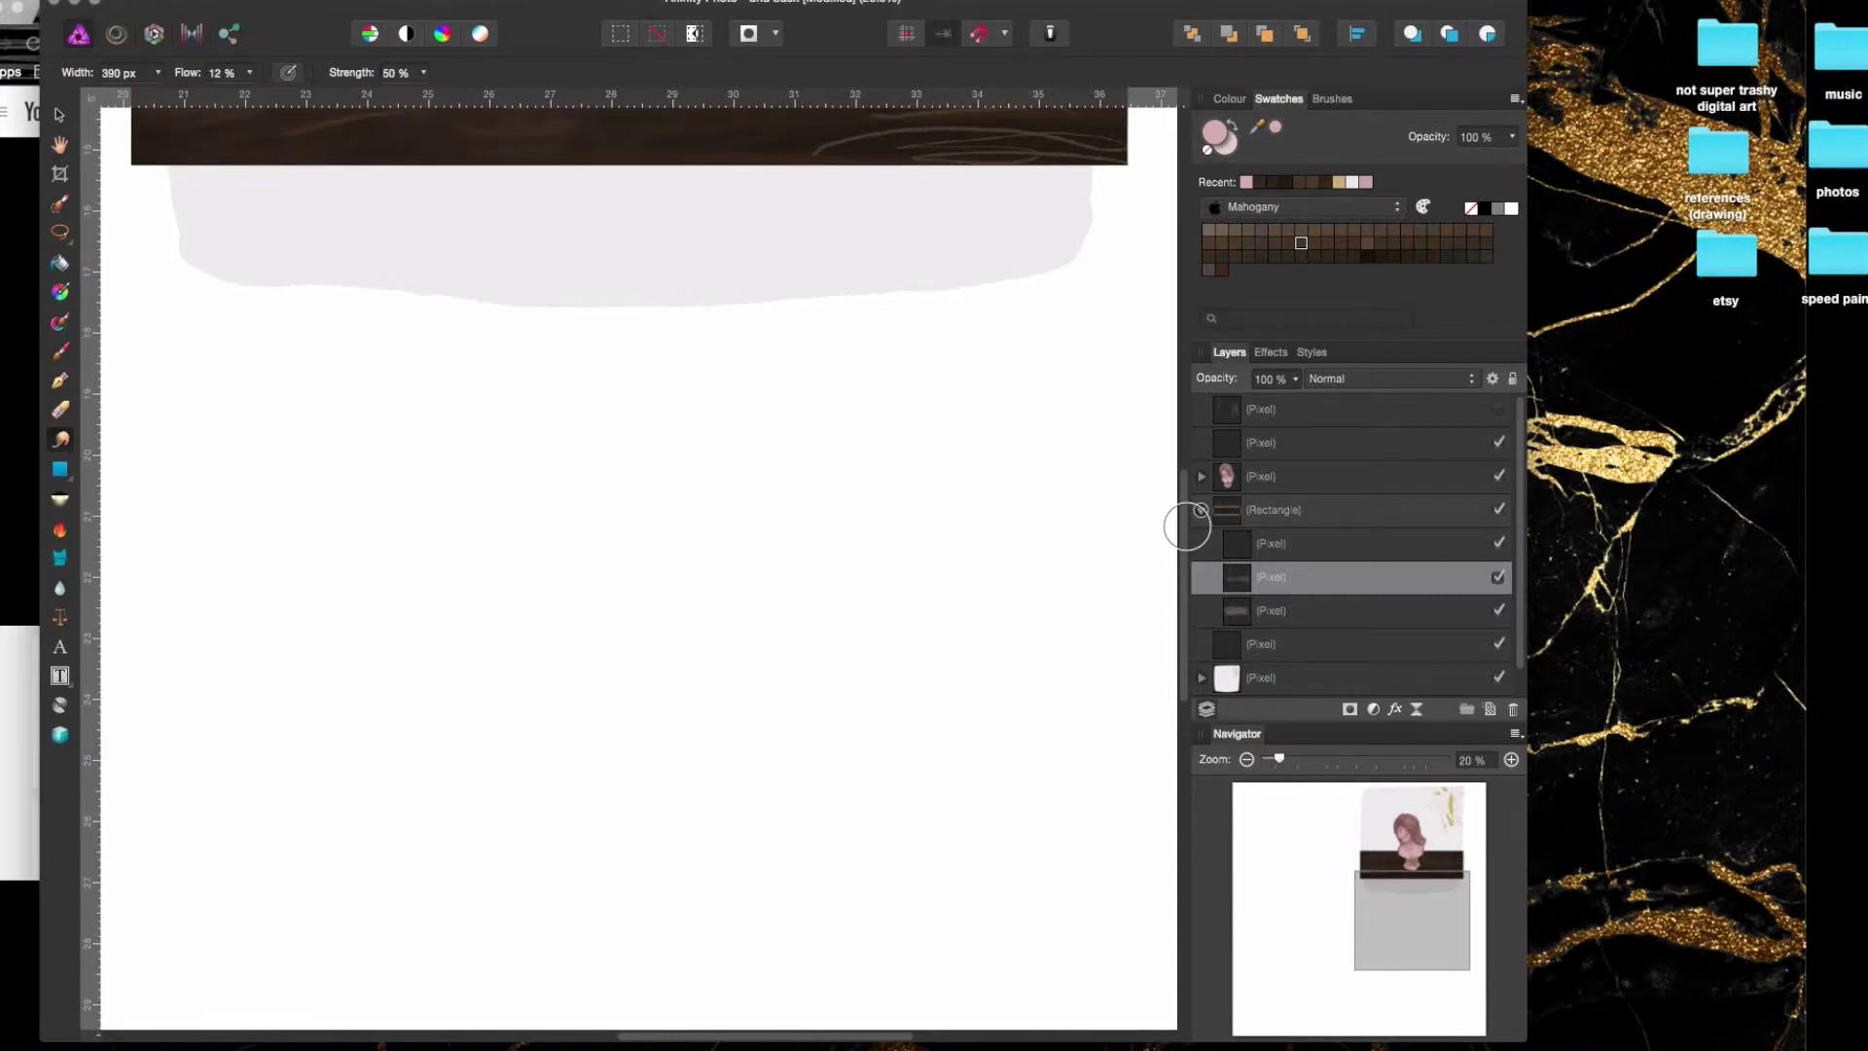
pyautogui.scroll(5, 1187, 526)
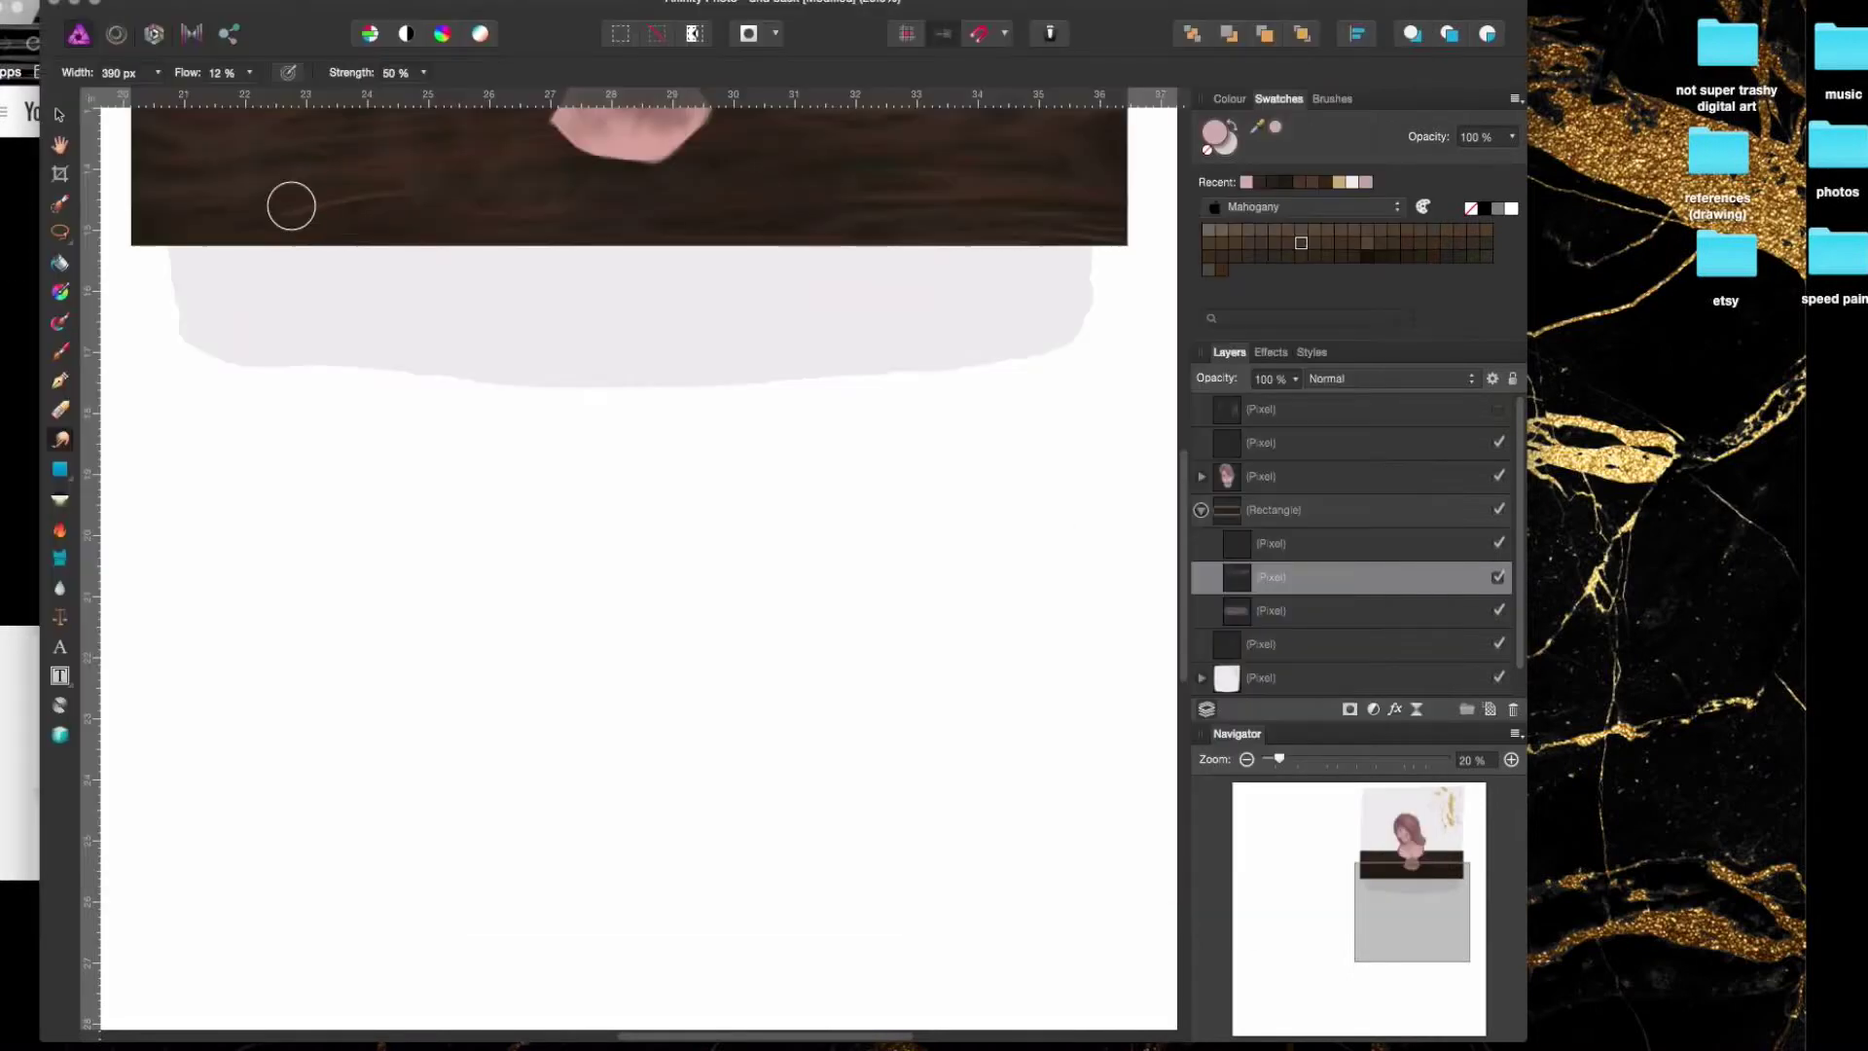
pyautogui.scroll(20, 1023, 730)
# - Switch to YouTube in the browser and play "Sia - The Greatest" from the liked videos
pyautogui.press('super+Tab')
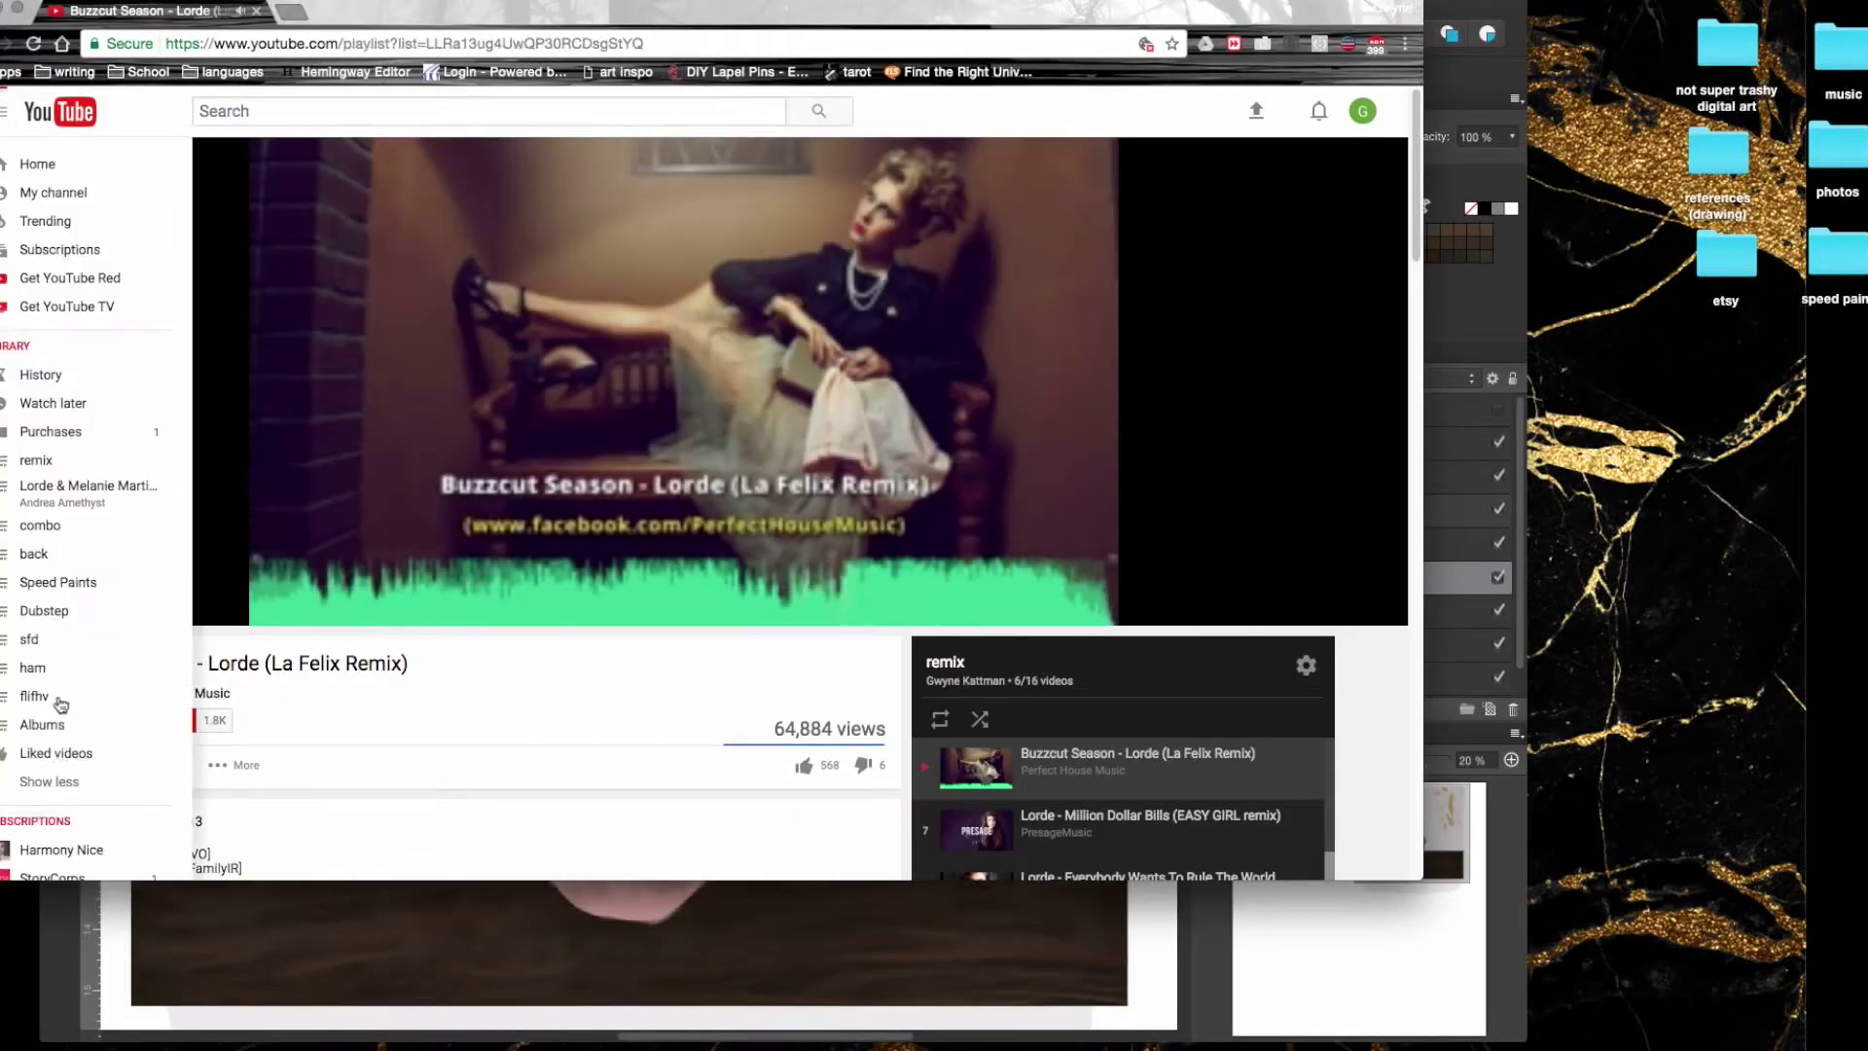
pyautogui.click(55, 752)
pyautogui.scroll(-10, 342, 859)
pyautogui.scroll(7, 342, 858)
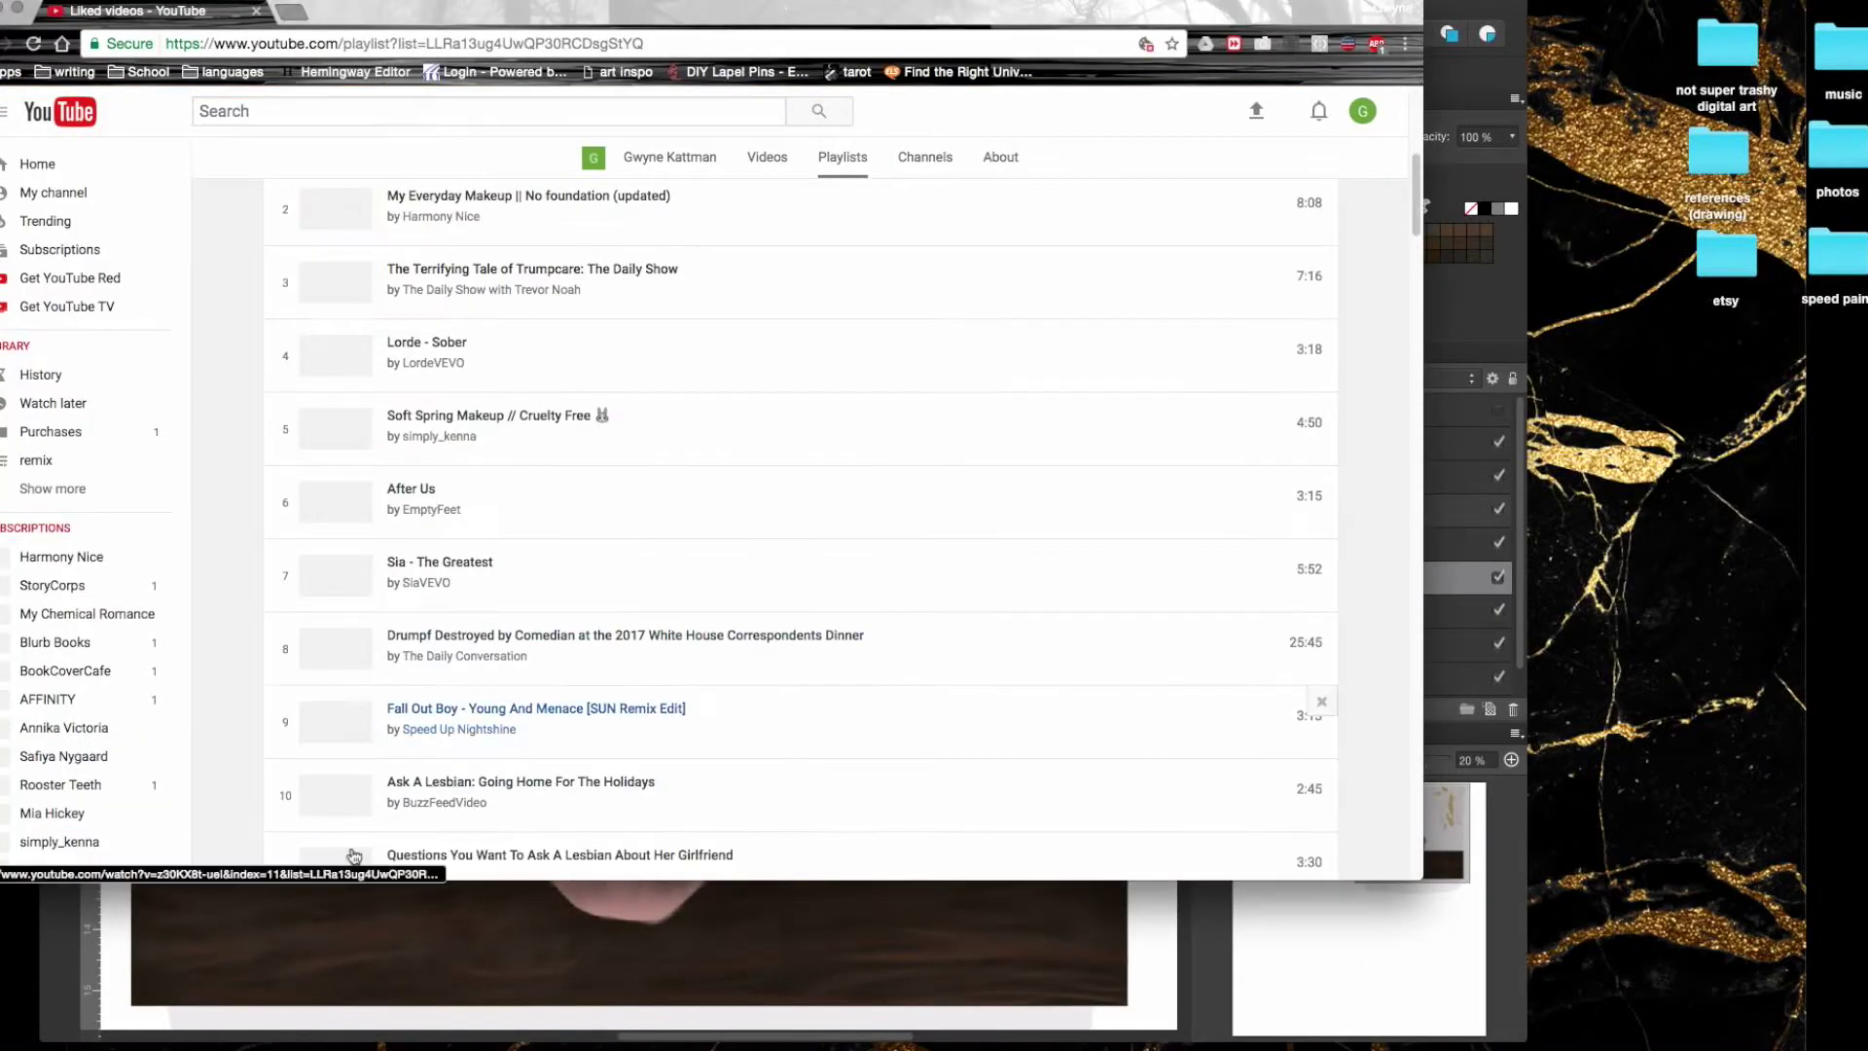
pyautogui.click(680, 976)
# - Duplicate the selected table layer and set its opacity to 68% to mute the wood grain
pyautogui.click(1264, 583)
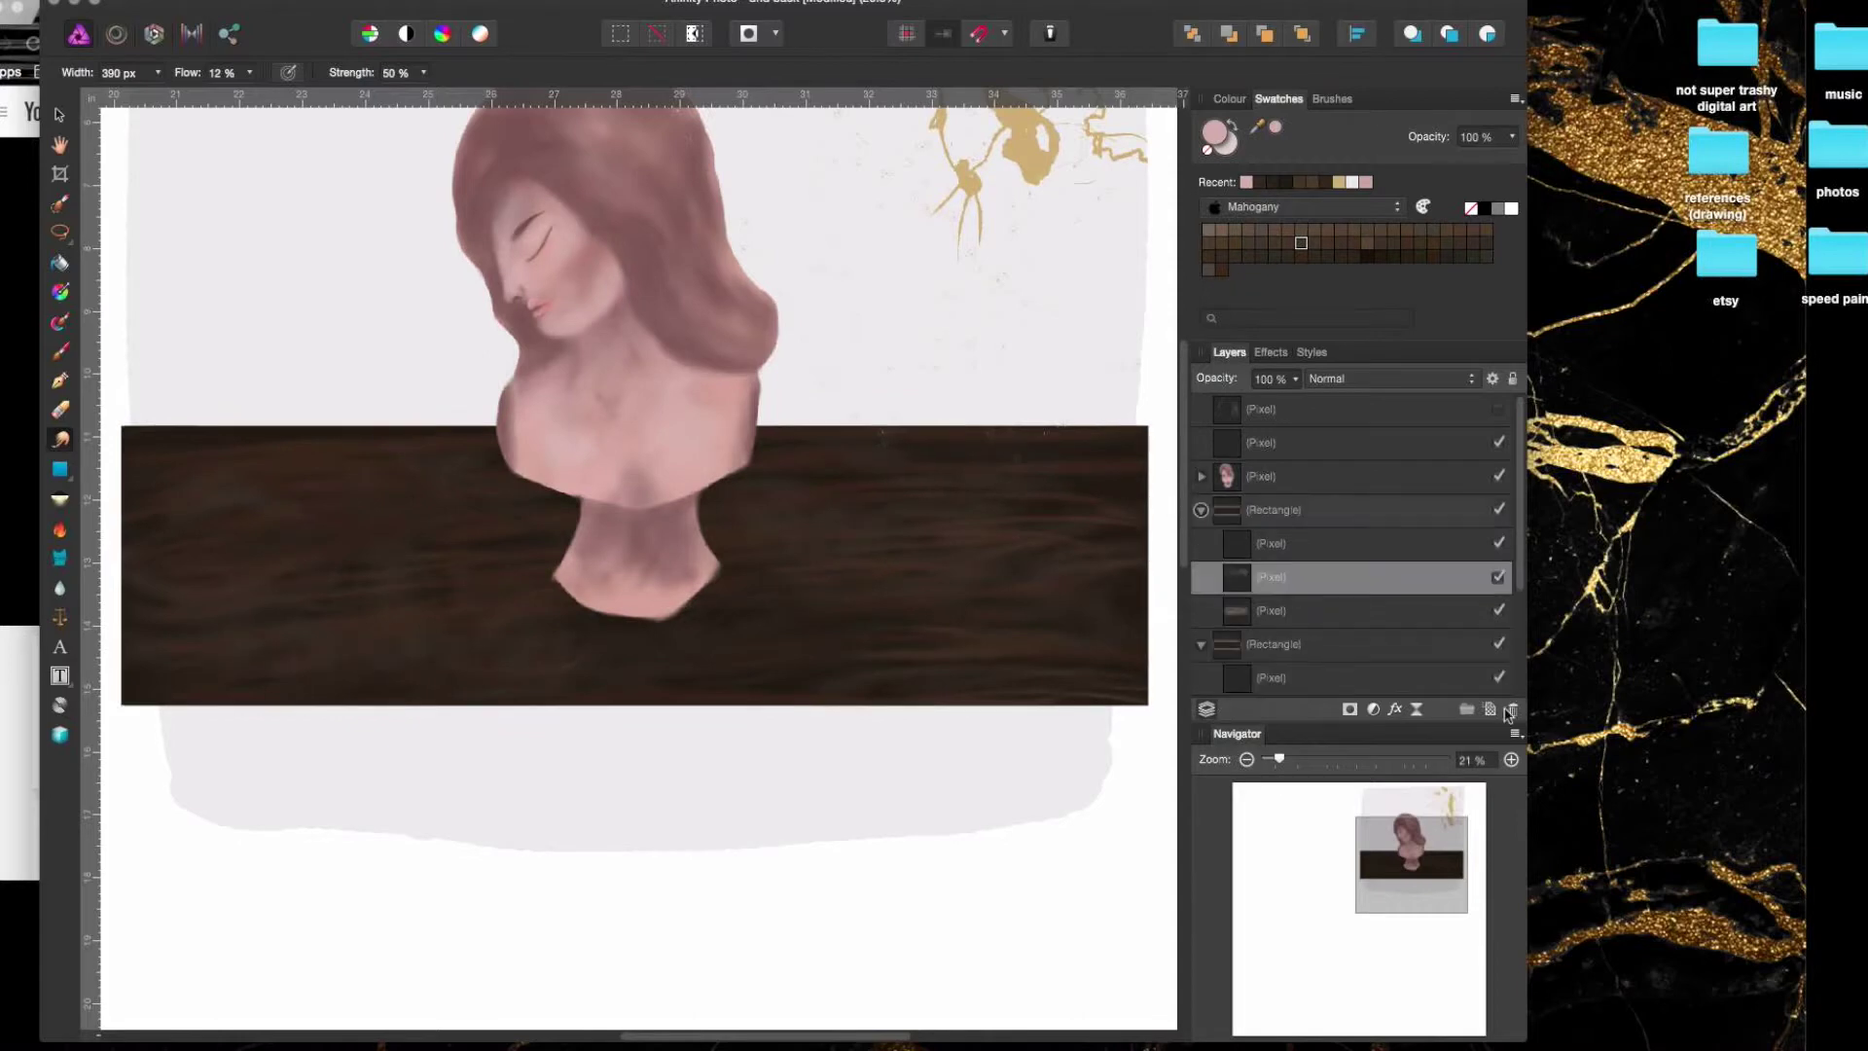
pyautogui.hotkey('ctrl', 'j')
pyautogui.press('6')
pyautogui.press('8')
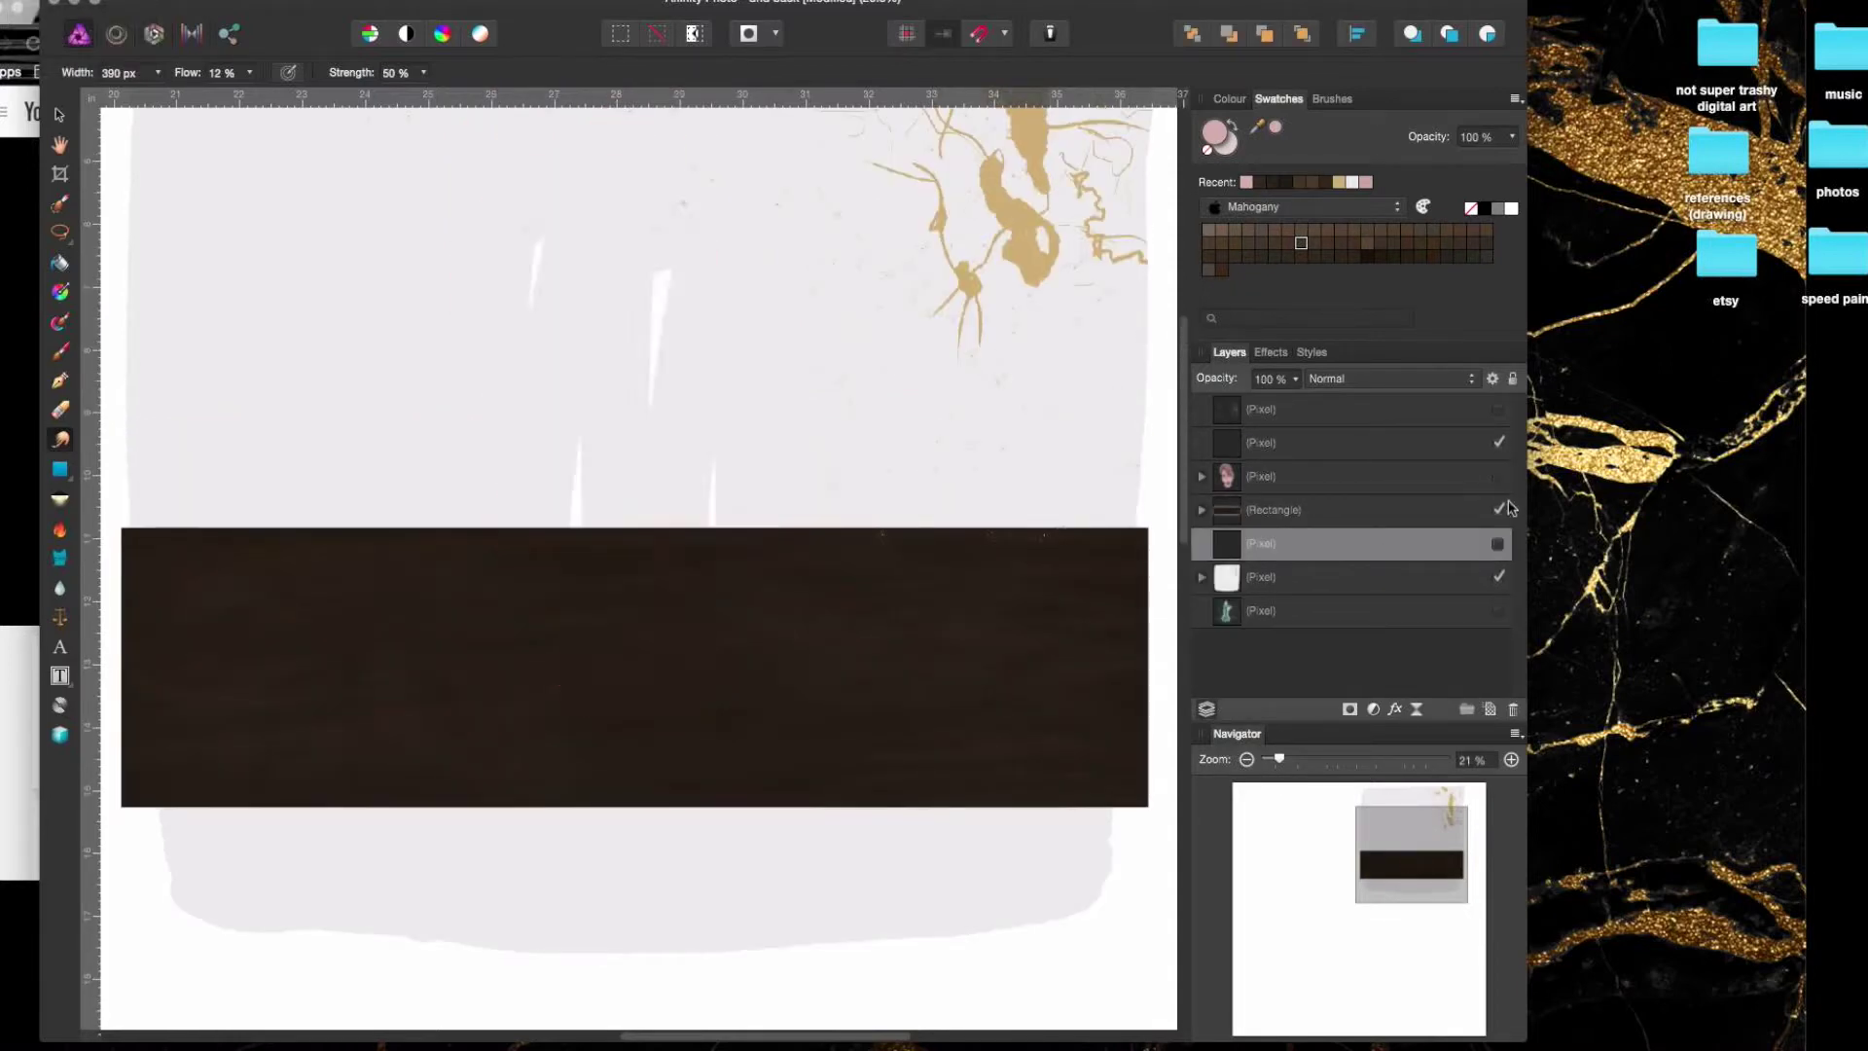
# - Sketch rough blue outlines of two vases and a teacup with saucer on the table around the bust
pyautogui.press('h')
pyautogui.moveTo(900, 613)
pyautogui.mouseDown()
pyautogui.moveTo(887, 819)
pyautogui.moveTo(915, 643)
pyautogui.moveTo(837, 847)
pyautogui.moveTo(992, 847)
pyautogui.mouseUp()
pyautogui.press('b')
pyautogui.press('x')
pyautogui.moveTo(255, 854)
pyautogui.mouseDown()
pyautogui.moveTo(304, 662)
pyautogui.moveTo(255, 854)
pyautogui.mouseUp()
pyautogui.moveTo(409, 798)
pyautogui.mouseDown()
pyautogui.moveTo(515, 861)
pyautogui.moveTo(496, 846)
pyautogui.mouseUp()
# - Block in the tapered vase and the teacup with its saucer in tan on new layers using the 29 px brush
pyautogui.press('super+shift+n')
pyautogui.click(1332, 98)
pyautogui.press('h')
pyautogui.press('super+plus')
pyautogui.click(59, 351)
pyautogui.moveTo(329, 710); pyautogui.dragTo(457, 354)
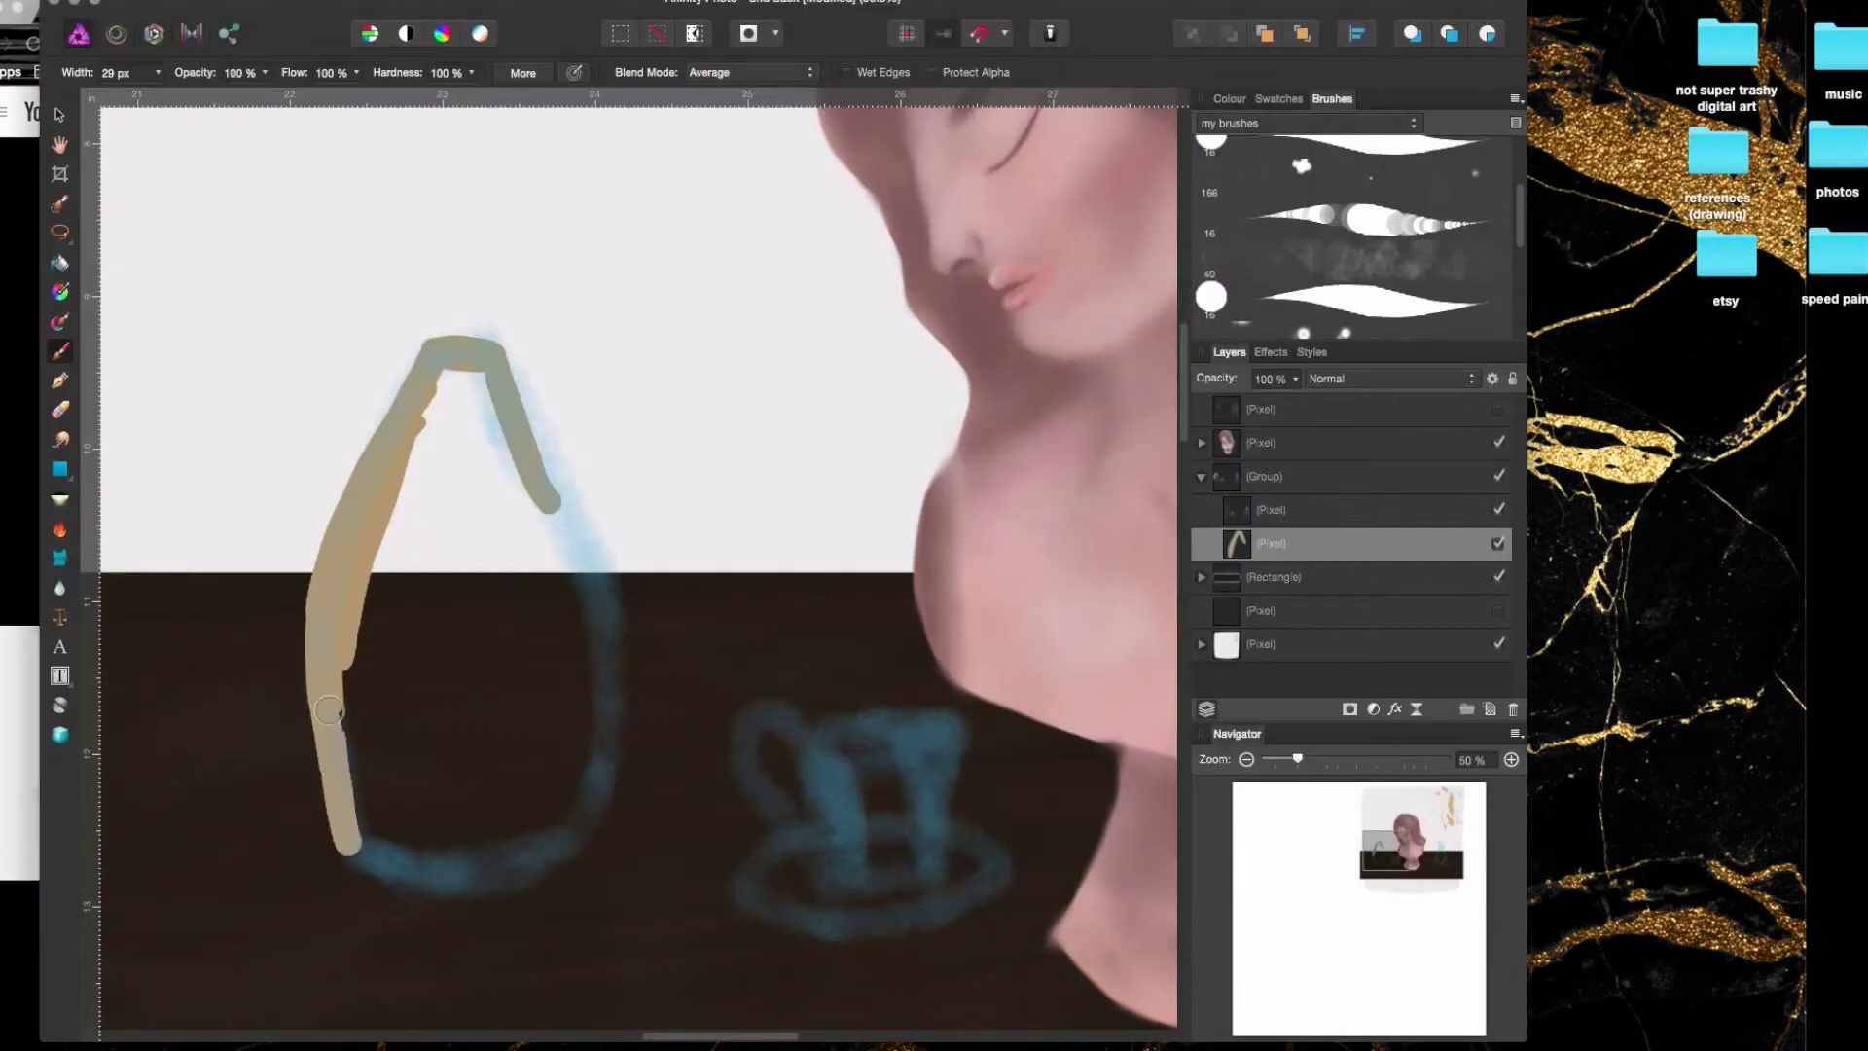
pyautogui.moveTo(329, 710)
pyautogui.mouseDown()
pyautogui.moveTo(597, 625)
pyautogui.moveTo(408, 583)
pyautogui.moveTo(467, 730)
pyautogui.mouseUp()
pyautogui.press('super+shift+n')
pyautogui.moveTo(809, 779)
pyautogui.mouseDown()
pyautogui.moveTo(961, 737)
pyautogui.moveTo(876, 827)
pyautogui.moveTo(983, 875)
pyautogui.mouseUp()
# - Block in the long-necked vase and the dish beneath it in tan on separate new layers
pyautogui.hscroll(10, 681, 583)
pyautogui.press('super+shift+n')
pyautogui.moveTo(778, 667); pyautogui.dragTo(928, 358)
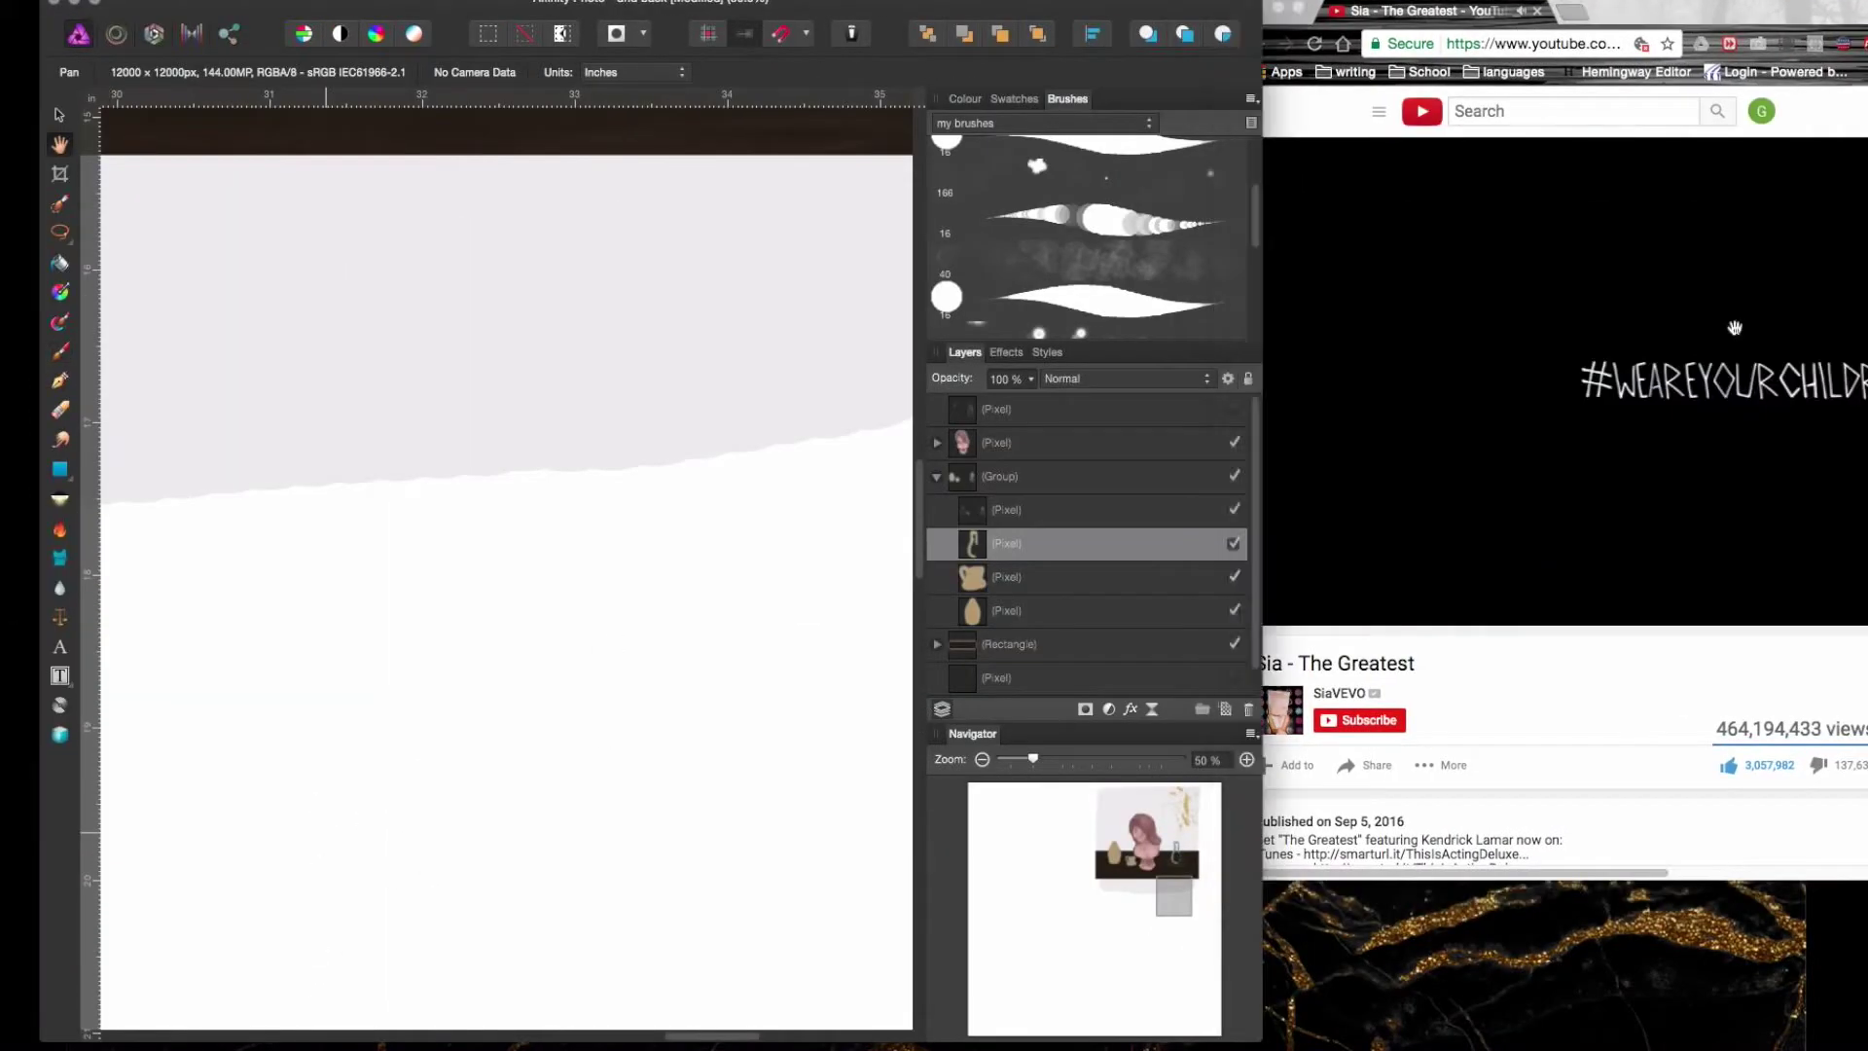
pyautogui.moveTo(658, 407); pyautogui.dragTo(659, 837)
pyautogui.press('b')
pyautogui.moveTo(321, 856); pyautogui.dragTo(632, 846)
pyautogui.moveTo(535, 604)
pyautogui.mouseDown()
pyautogui.moveTo(525, 856)
pyautogui.moveTo(440, 673)
pyautogui.mouseUp()
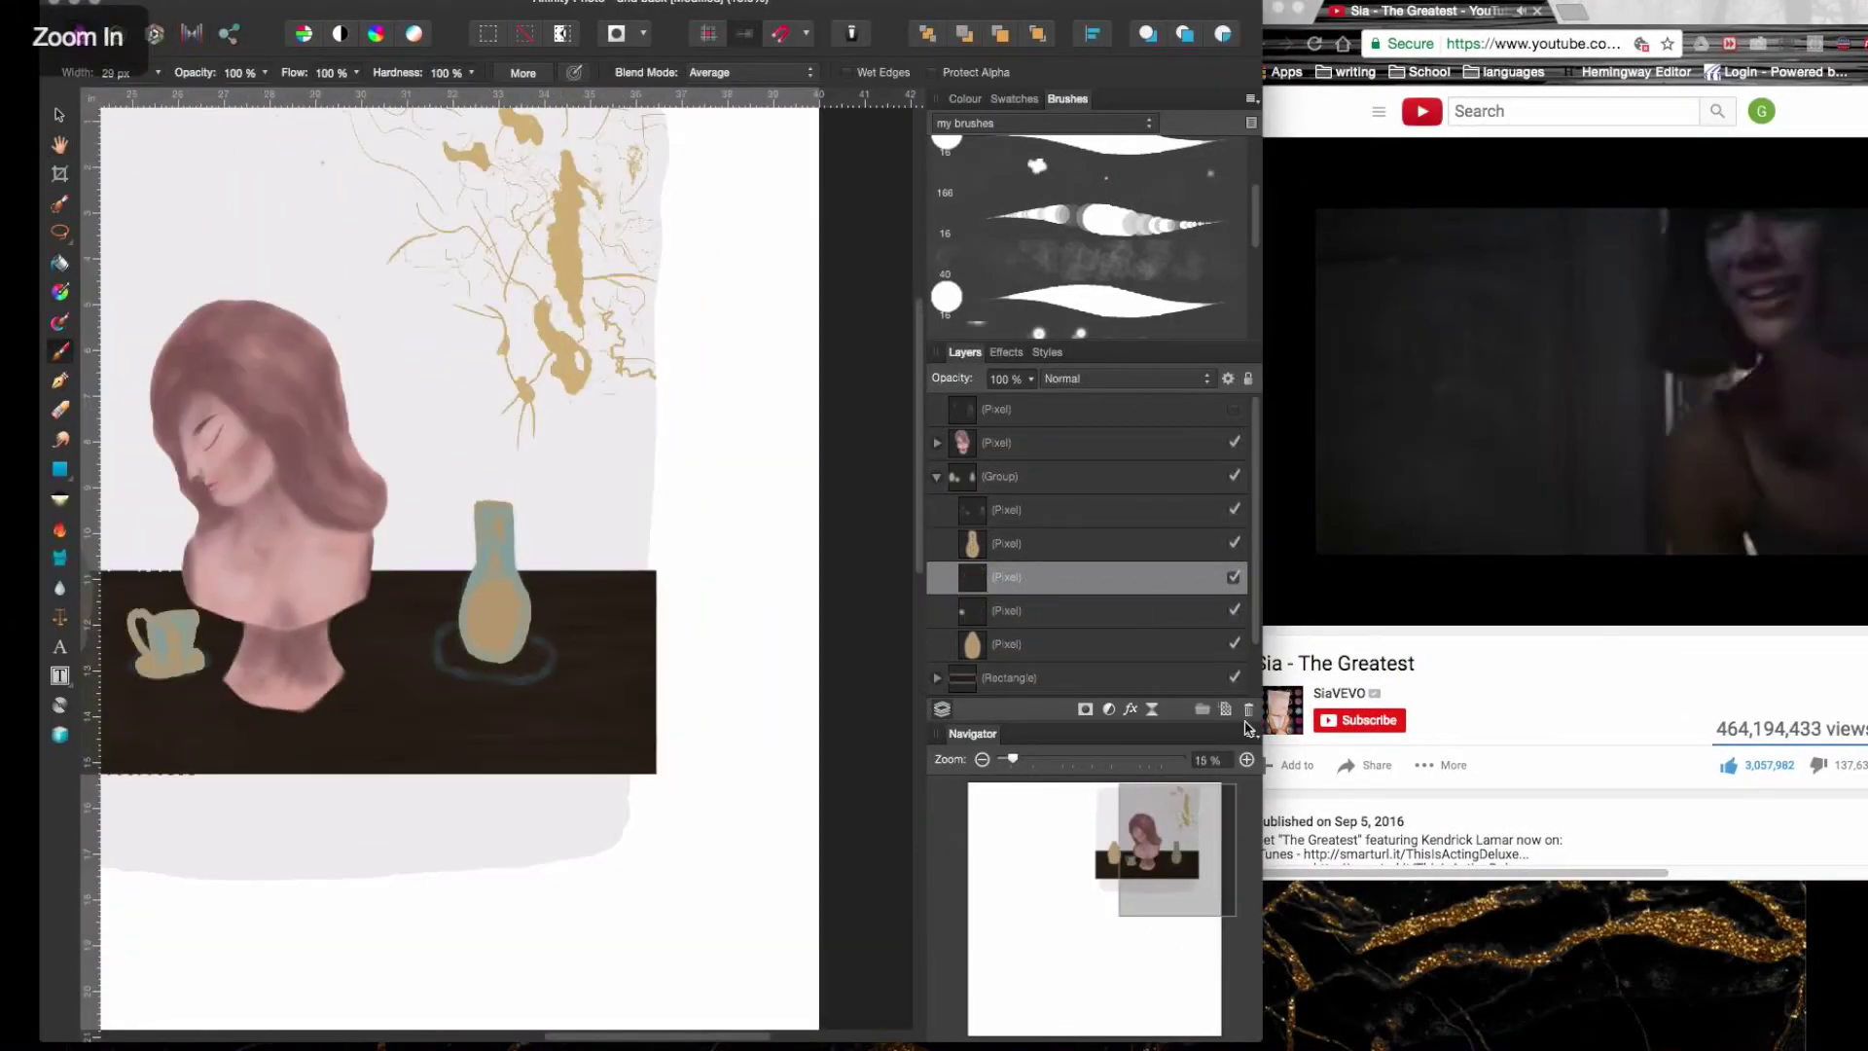
pyautogui.moveTo(292, 779); pyautogui.dragTo(623, 798)
pyautogui.moveTo(321, 856); pyautogui.dragTo(623, 860)
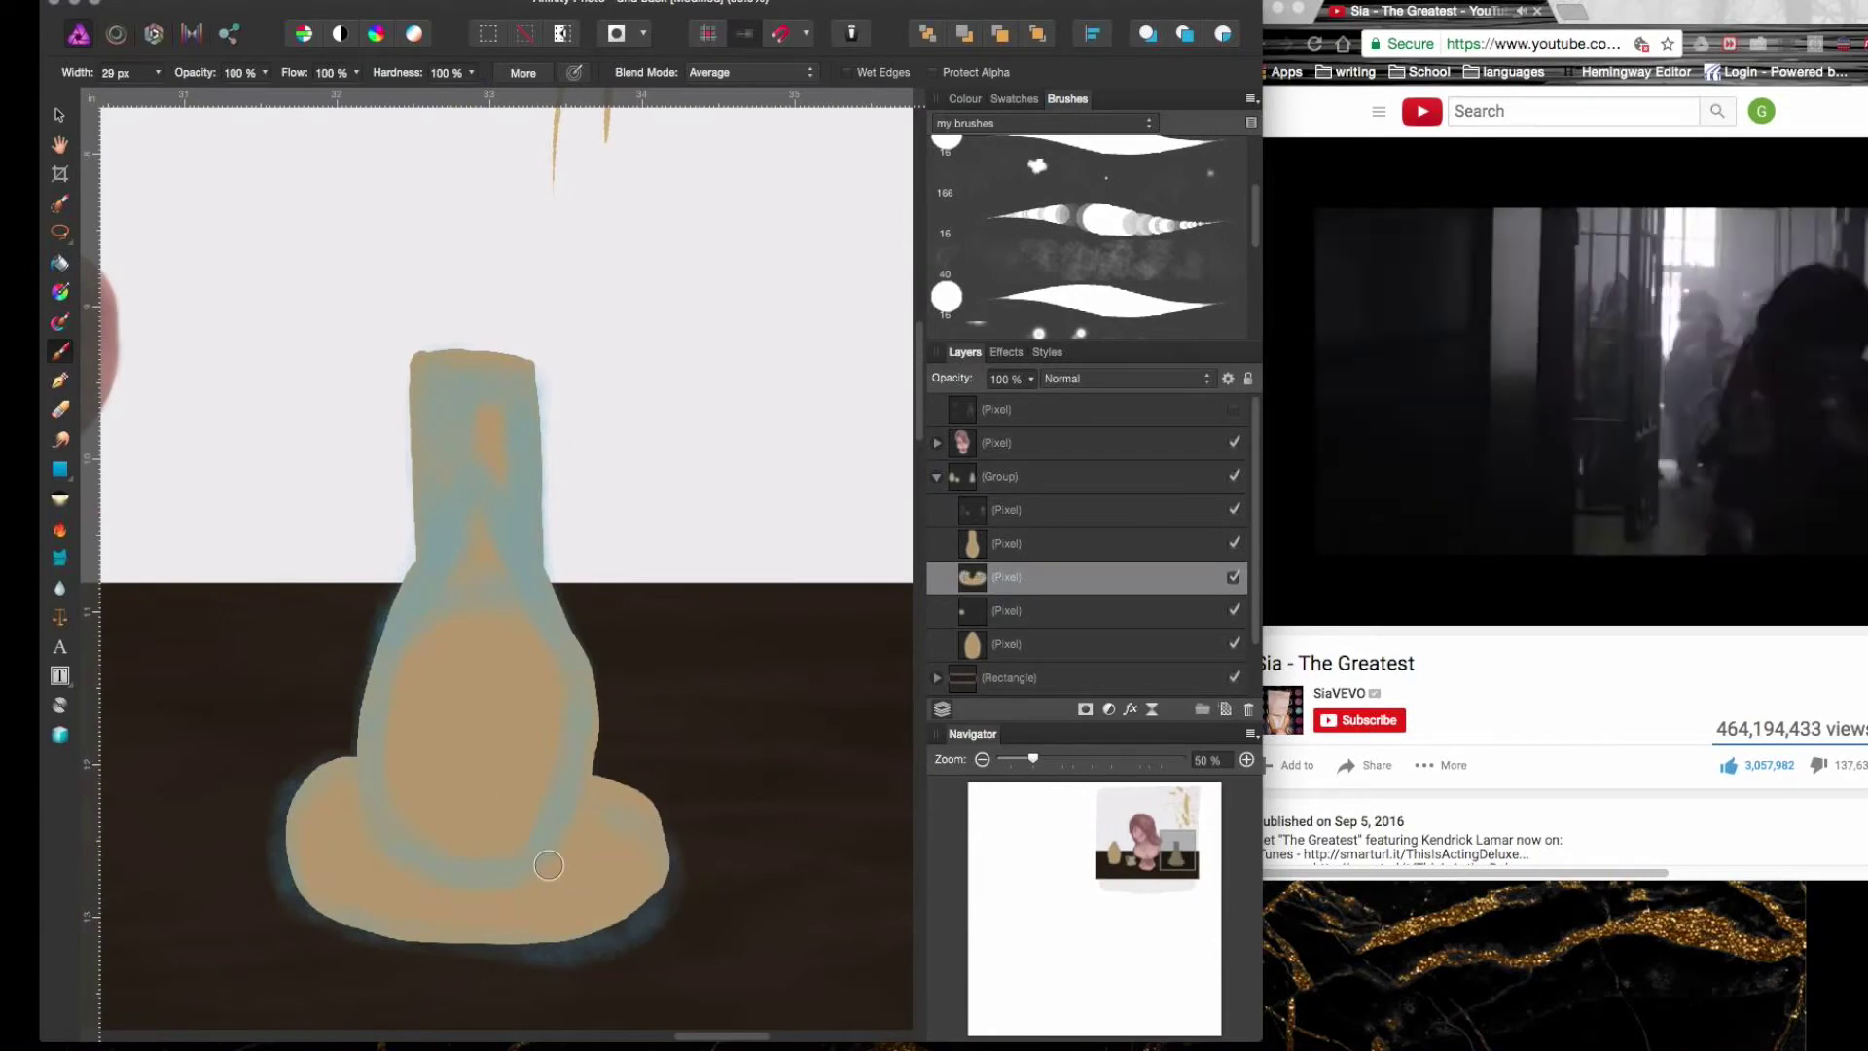
# - Hide the blue sketch layer and nest a new pixel layer inside the tapered vase's layer
pyautogui.press('h')
pyautogui.moveTo(194, 487); pyautogui.dragTo(875, 506)
pyautogui.click(1234, 510)
pyautogui.click(1009, 687)
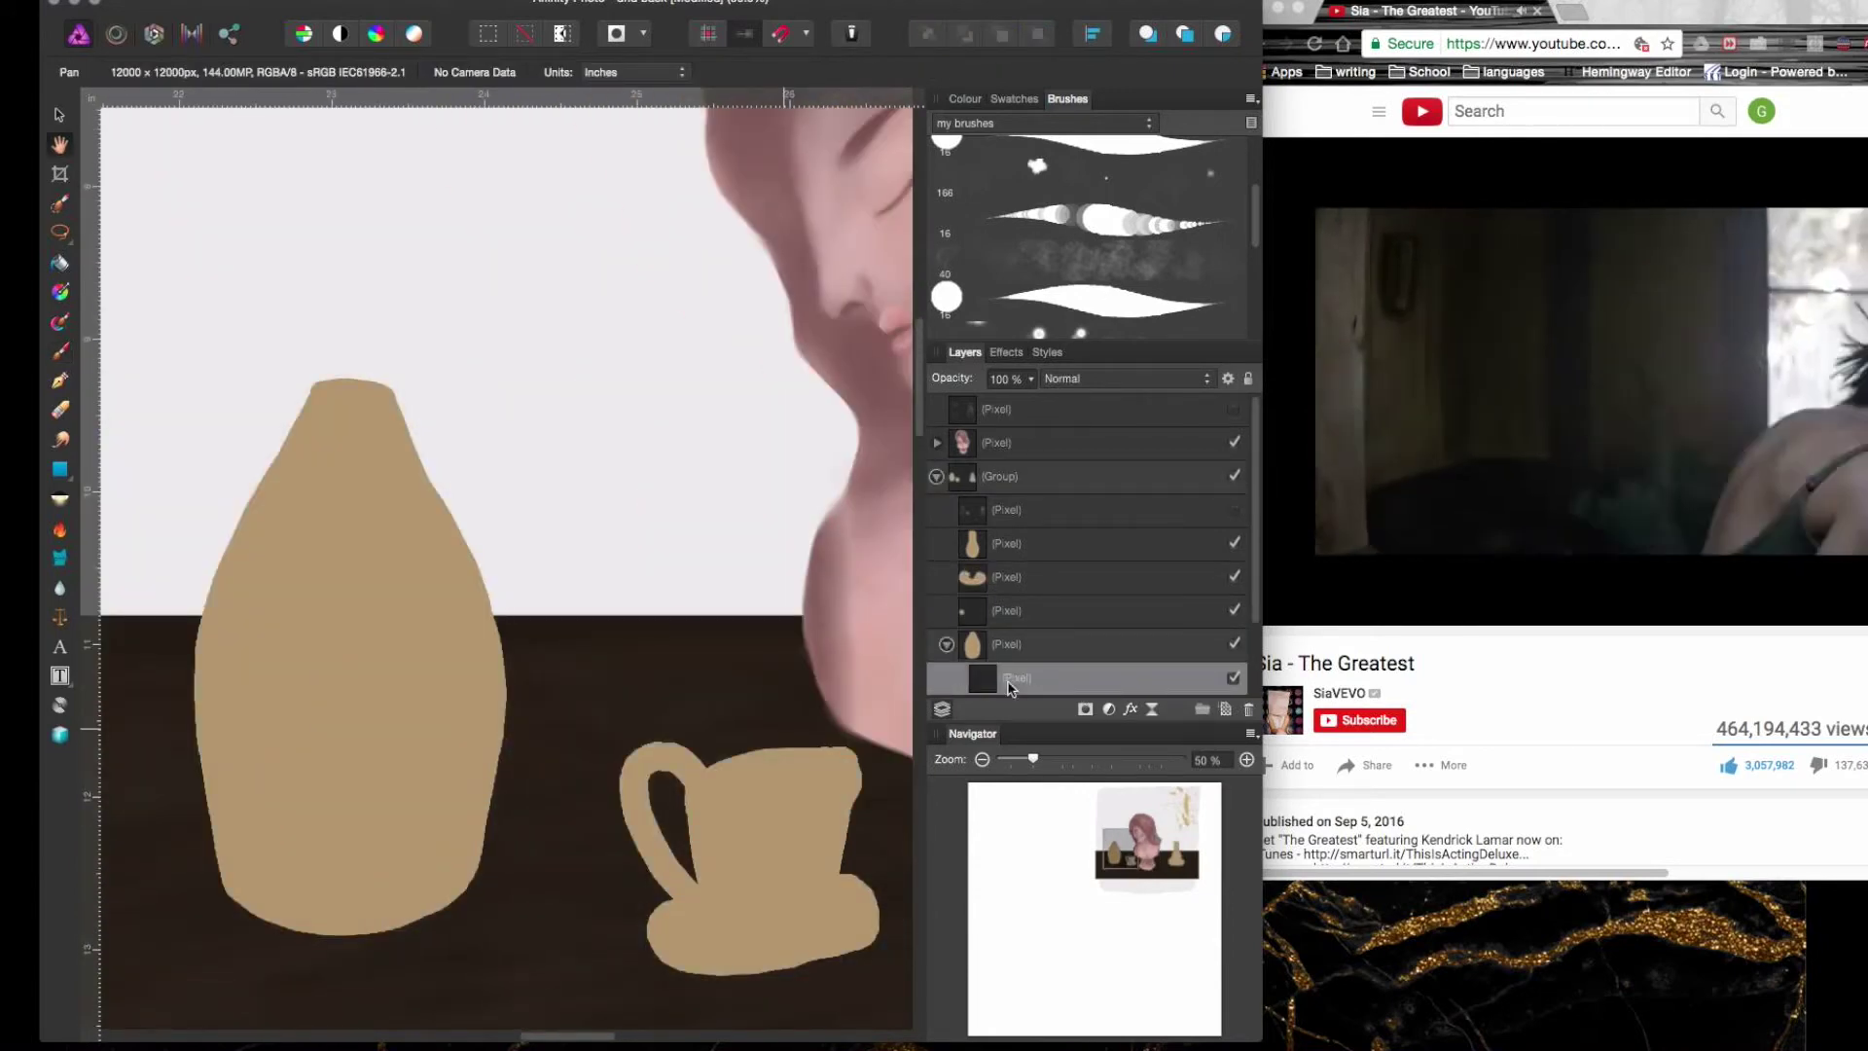
# - Paint yellow and white highlights and a brown base shadow on the tapered vase from the gold and white marble palette at 16 px
pyautogui.moveTo(583, 487); pyautogui.dragTo(597, 498)
pyautogui.press('b')
pyautogui.click(1014, 98)
pyautogui.moveTo(389, 467)
pyautogui.mouseDown()
pyautogui.moveTo(380, 612)
pyautogui.moveTo(406, 650)
pyautogui.moveTo(419, 603)
pyautogui.mouseUp()
pyautogui.moveTo(238, 817); pyautogui.dragTo(287, 910)
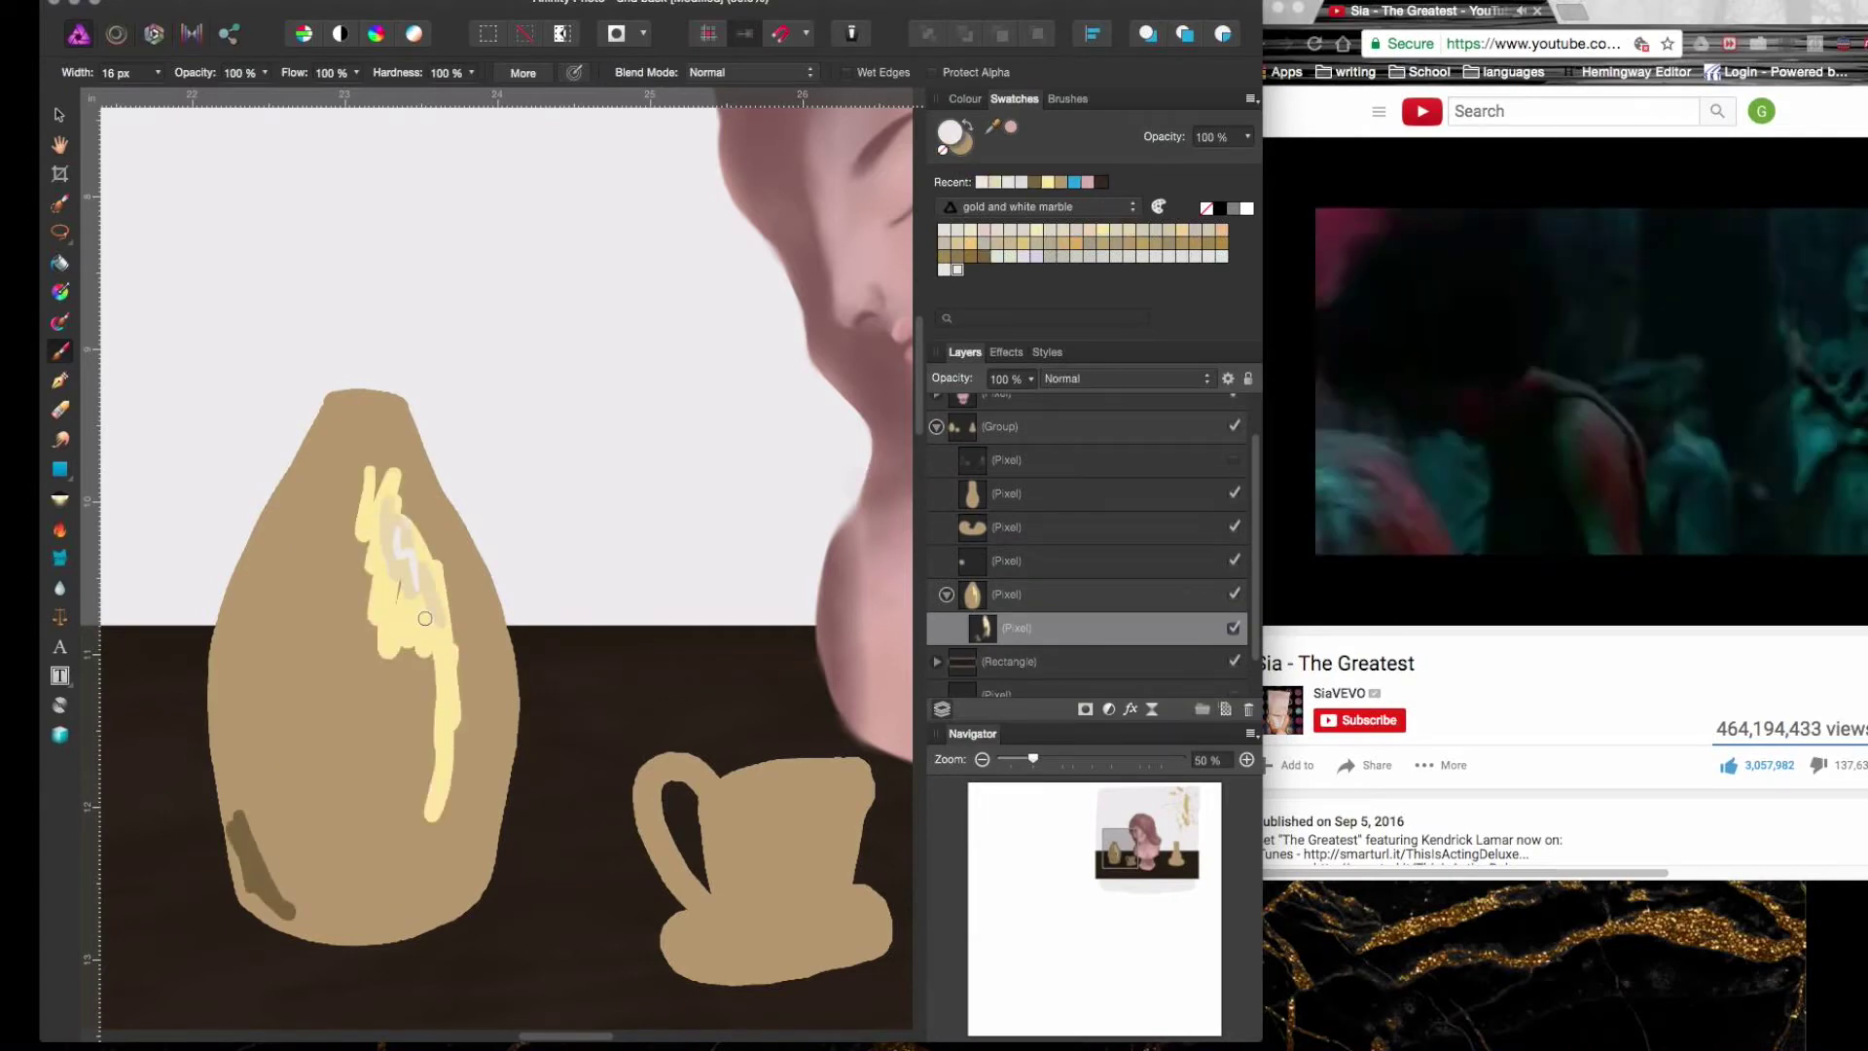
# - Blend the tapered vase's highlights and shadow with the 390 px smudge brush and widen the painting window
pyautogui.click(59, 440)
pyautogui.moveTo(389, 487); pyautogui.dragTo(428, 672)
pyautogui.moveTo(1258, 52); pyautogui.dragTo(1498, 51)
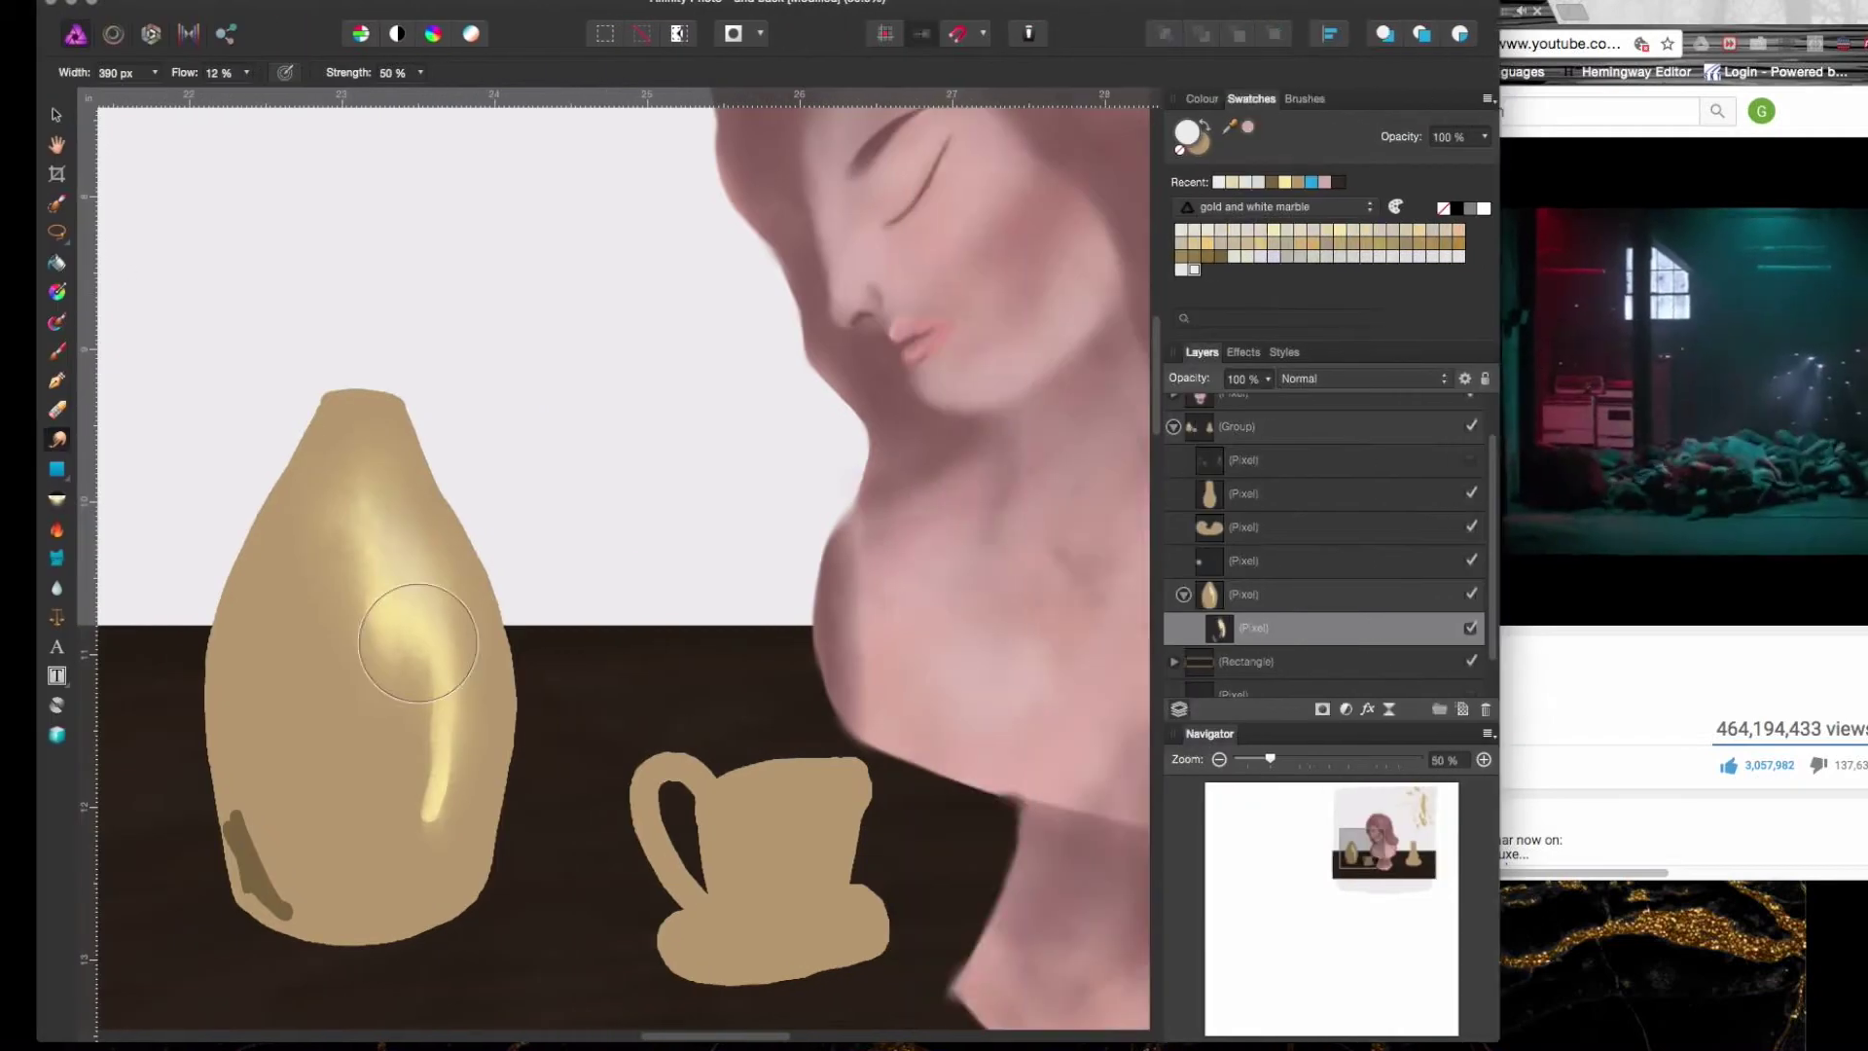
pyautogui.moveTo(233, 779); pyautogui.dragTo(325, 938)
pyautogui.moveTo(1511, 140); pyautogui.dragTo(1867, 139)
# - Paint yellow, white and light orange highlights and brown shadows on a layer nested in the long-necked vase with the 16 px brush
pyautogui.hscroll(10, 778, 487)
pyautogui.scroll(-3, 778, 486)
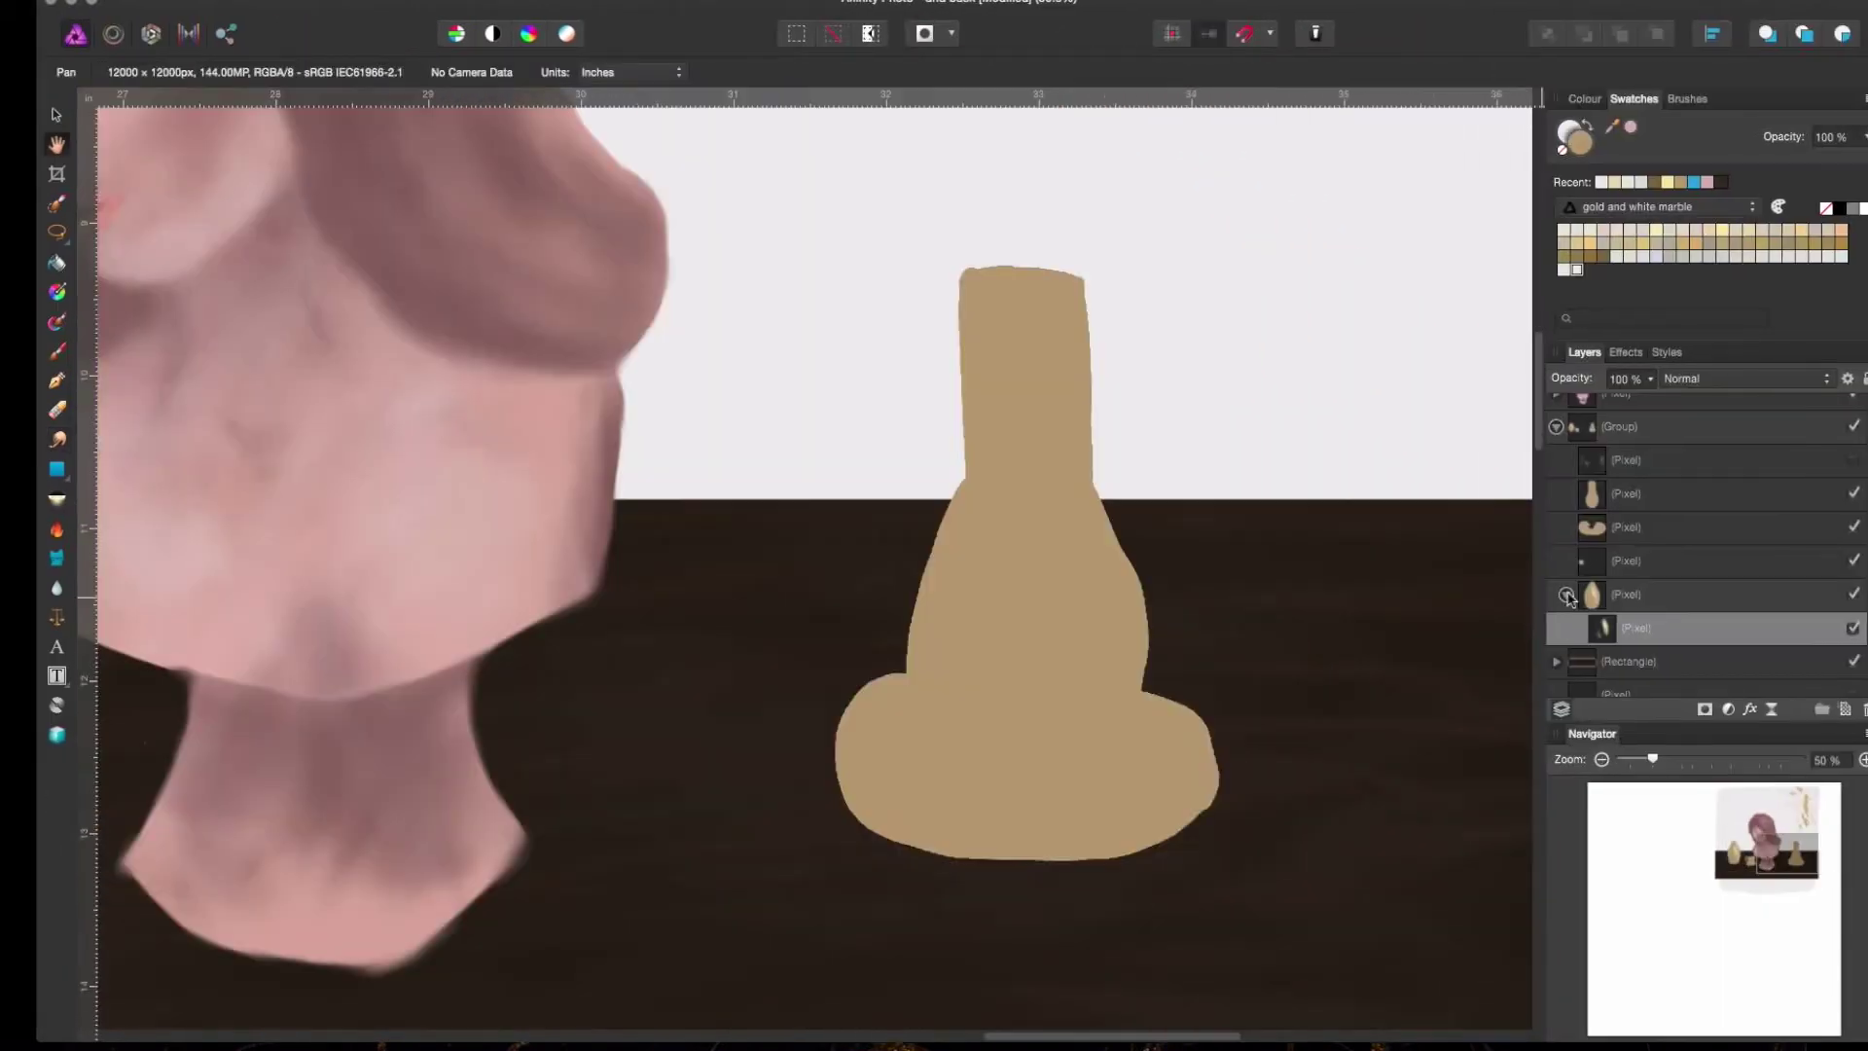
pyautogui.press('b')
pyautogui.moveTo(1050, 292); pyautogui.dragTo(1050, 458)
pyautogui.moveTo(1070, 525); pyautogui.dragTo(1090, 710)
pyautogui.moveTo(1060, 492)
pyautogui.mouseDown()
pyautogui.moveTo(981, 493)
pyautogui.moveTo(944, 740)
pyautogui.mouseUp()
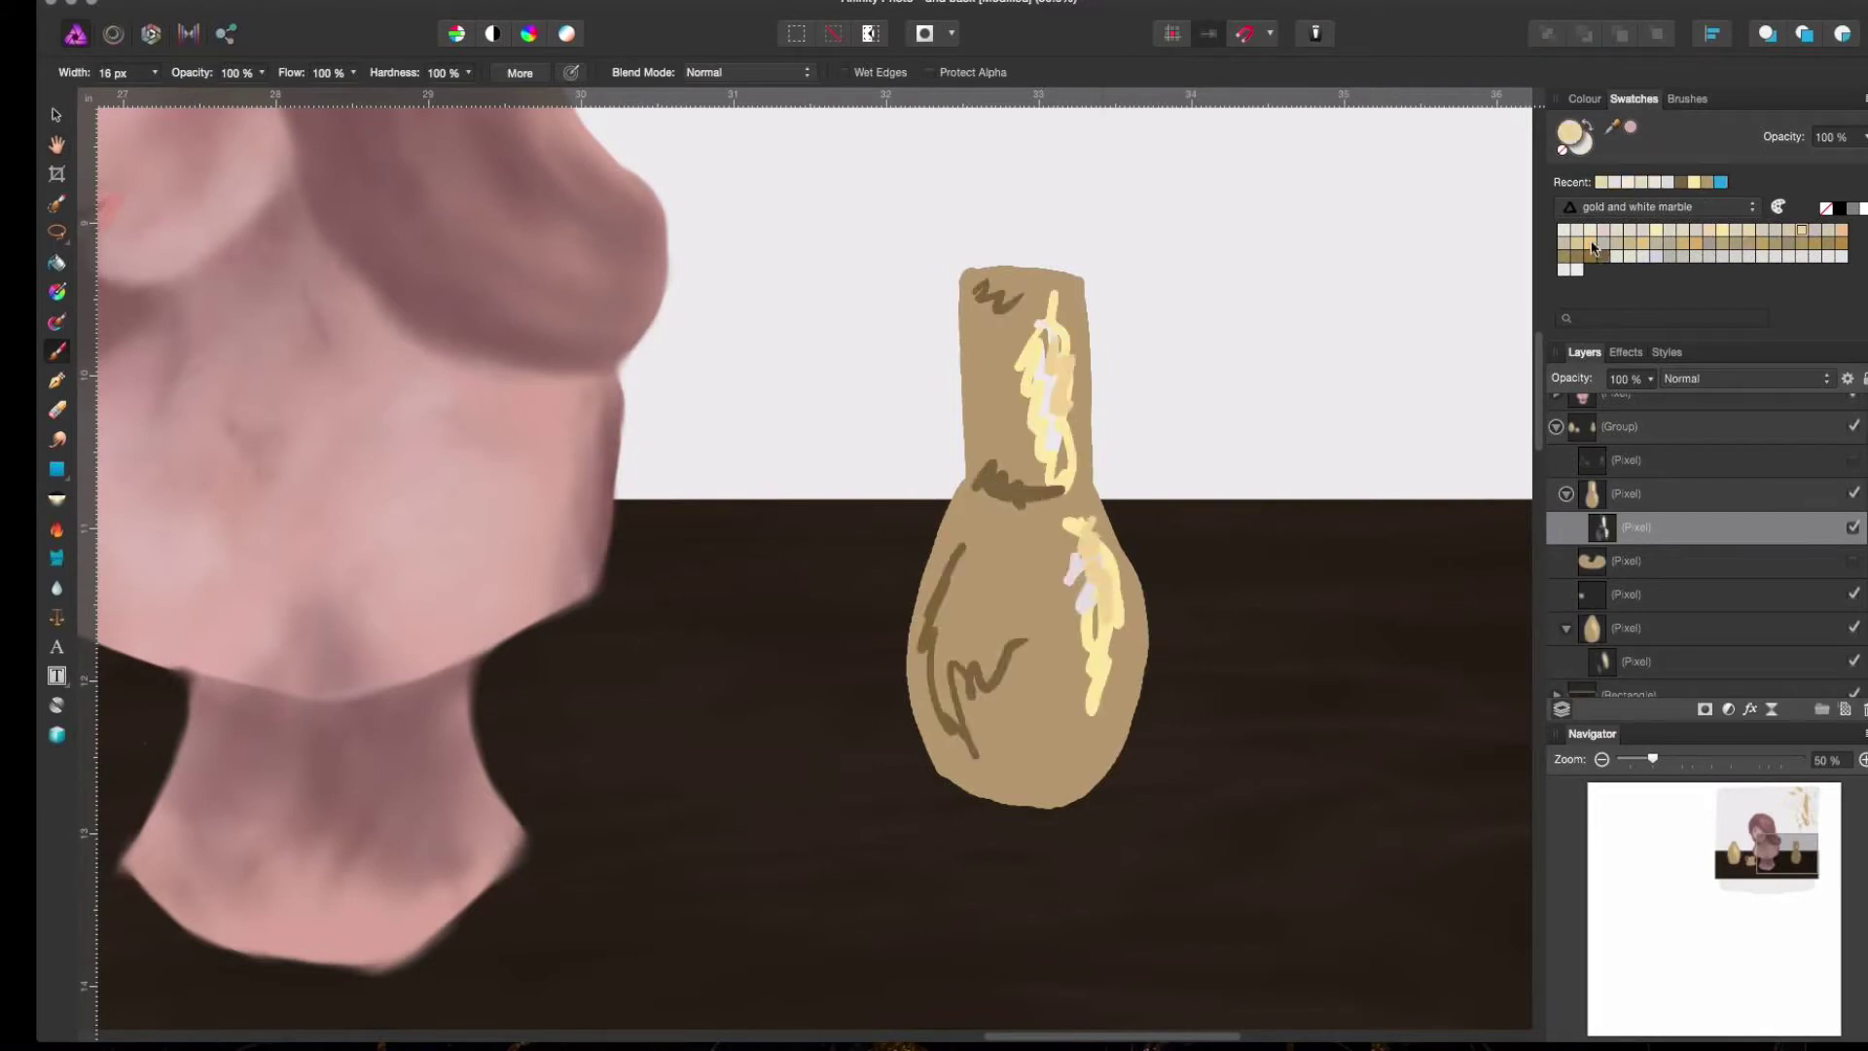
pyautogui.moveTo(1060, 340); pyautogui.dragTo(1100, 613)
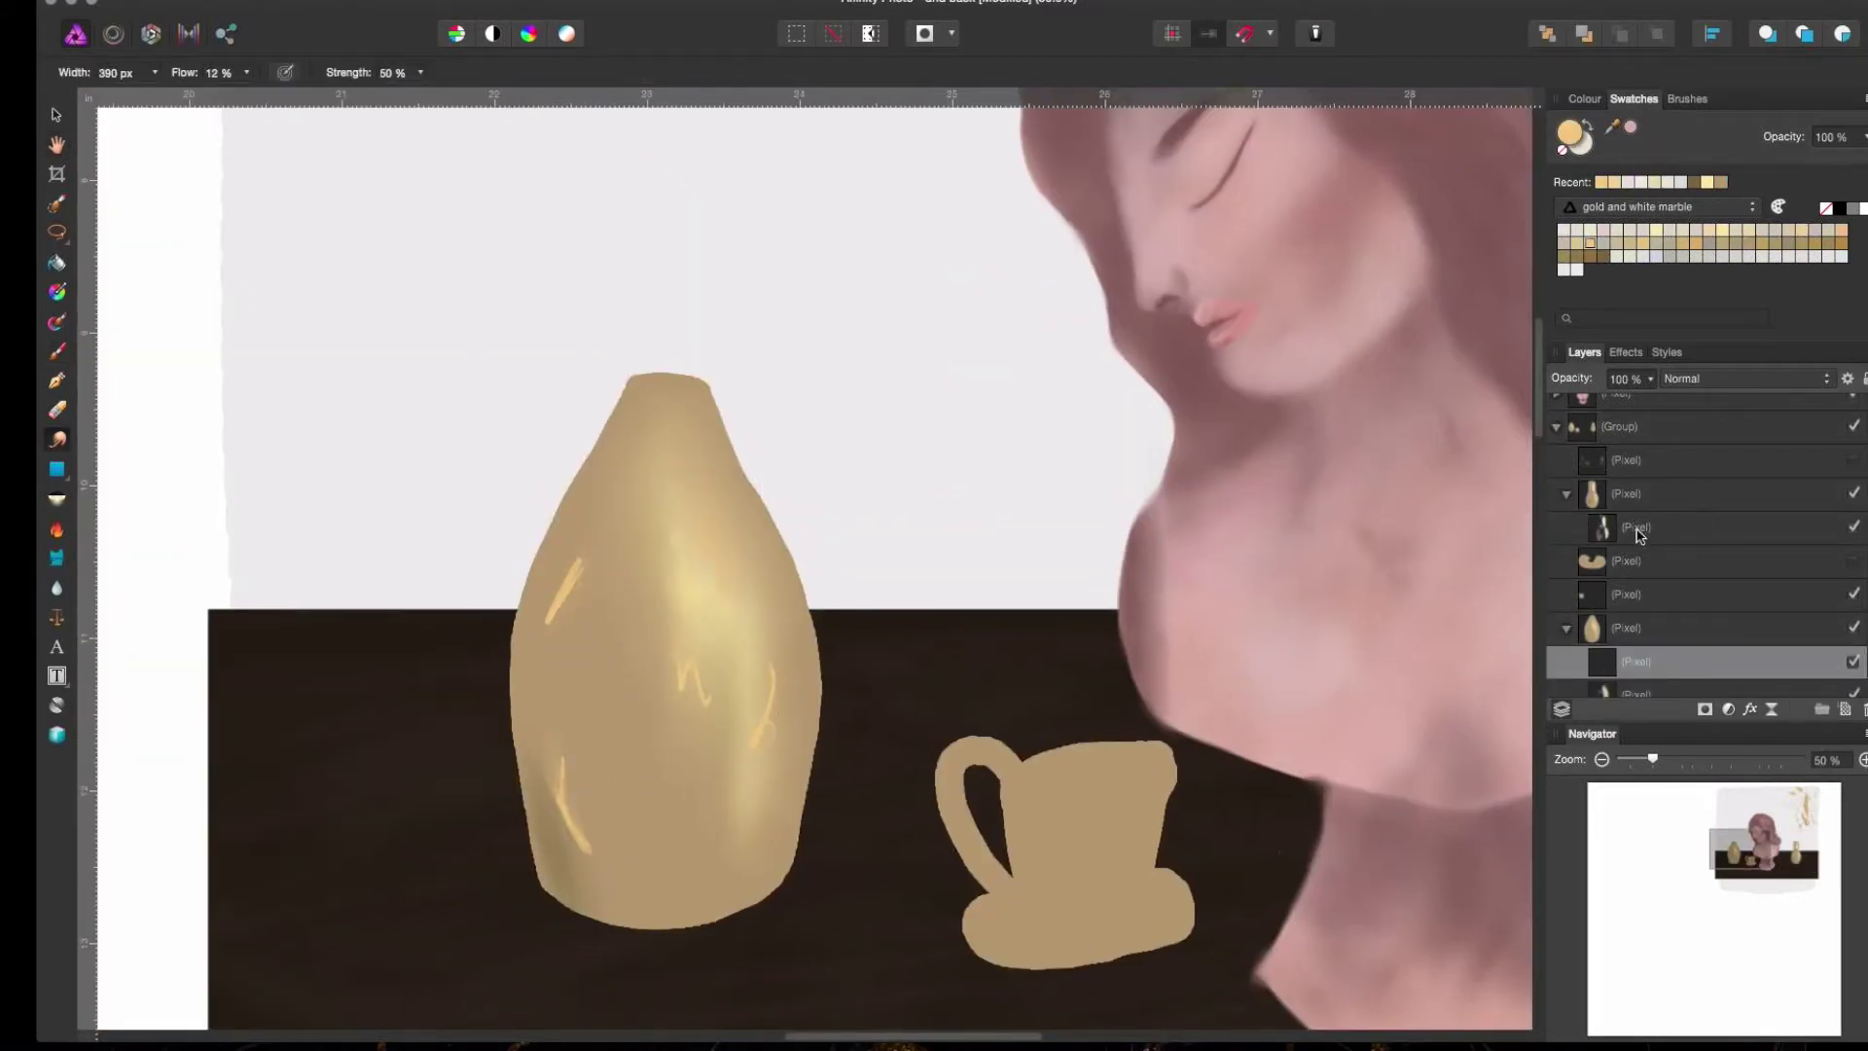
# - Blend the light orange accent strokes into the tapered vase with the 390 px smudge brush
pyautogui.click(1567, 494)
pyautogui.click(1634, 661)
pyautogui.moveTo(560, 564); pyautogui.dragTo(569, 628)
pyautogui.moveTo(686, 637); pyautogui.dragTo(769, 666)
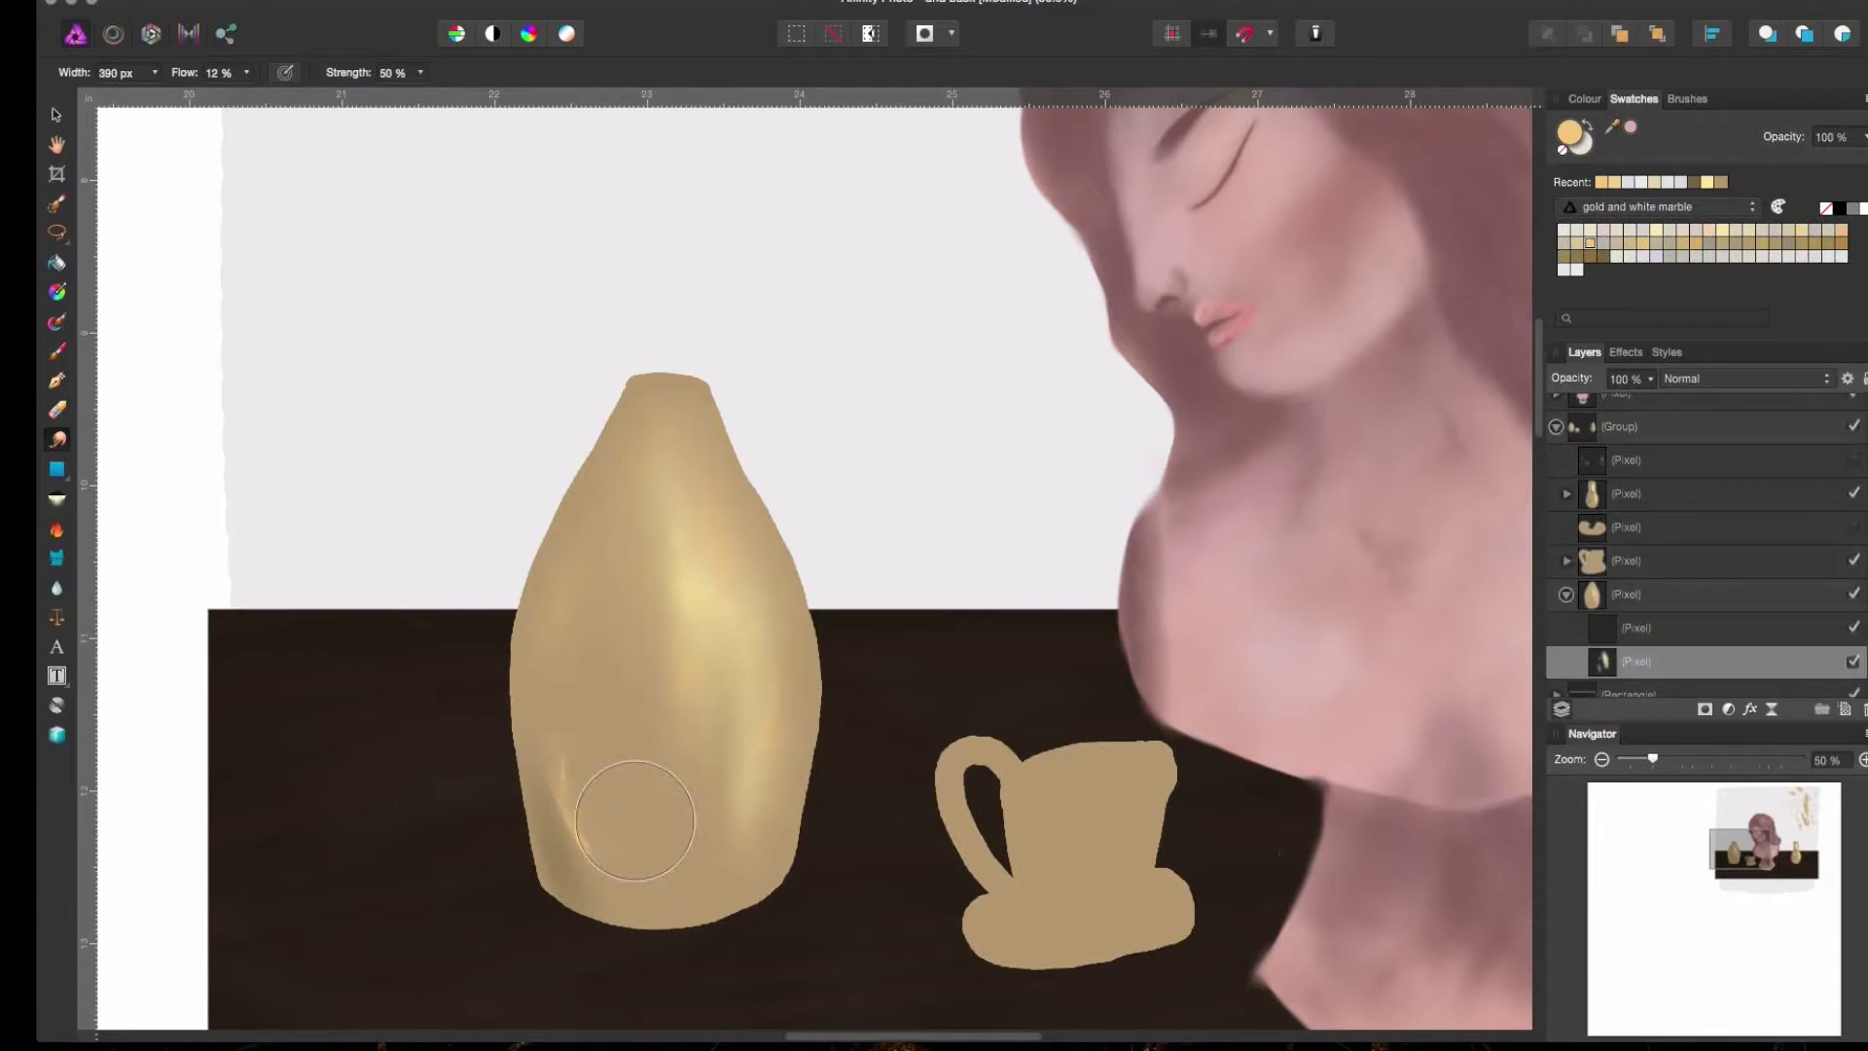
# - Paint a dark brown opening at the tapered vase's mouth, trim it with the 16 px eraser and soften its edges
pyautogui.hotkey('alt', ']')
pyautogui.press('b')
pyautogui.moveTo(671, 387); pyautogui.dragTo(686, 389)
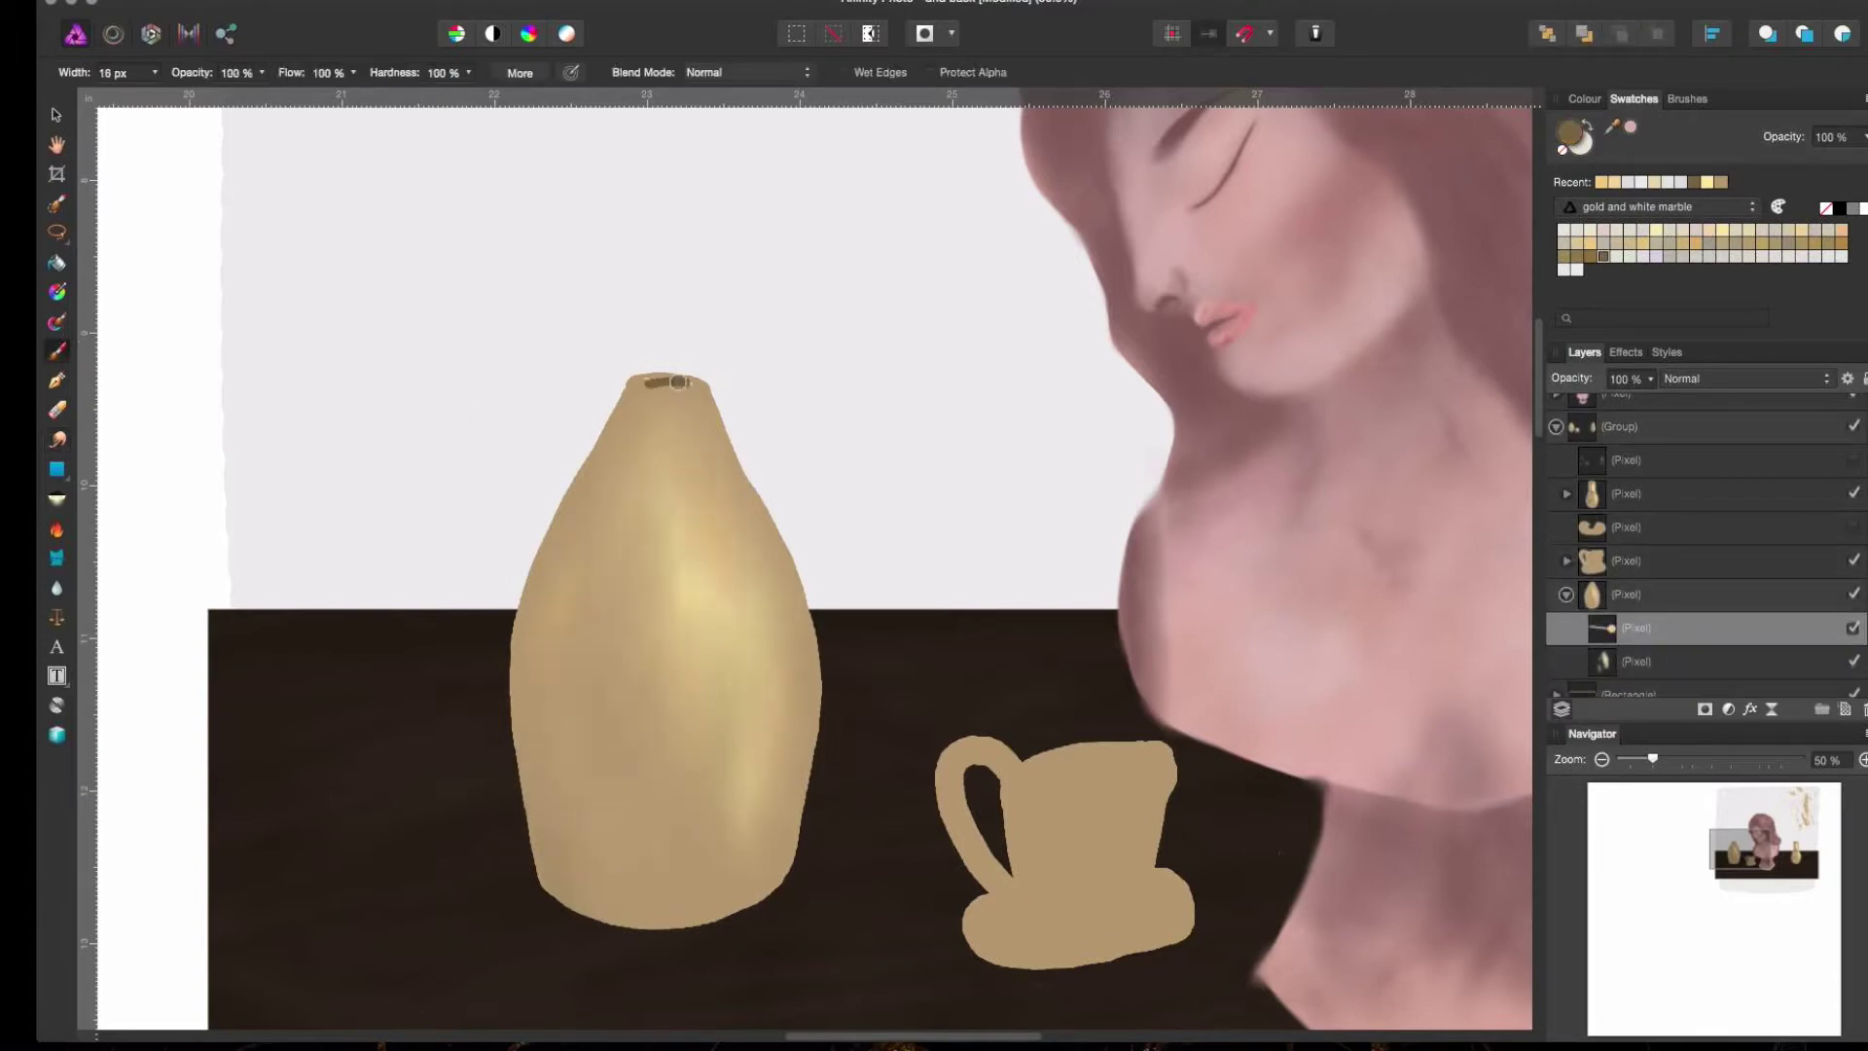
pyautogui.scroll(5, 686, 389)
pyautogui.press('e')
pyautogui.click(1687, 99)
pyautogui.click(1619, 230)
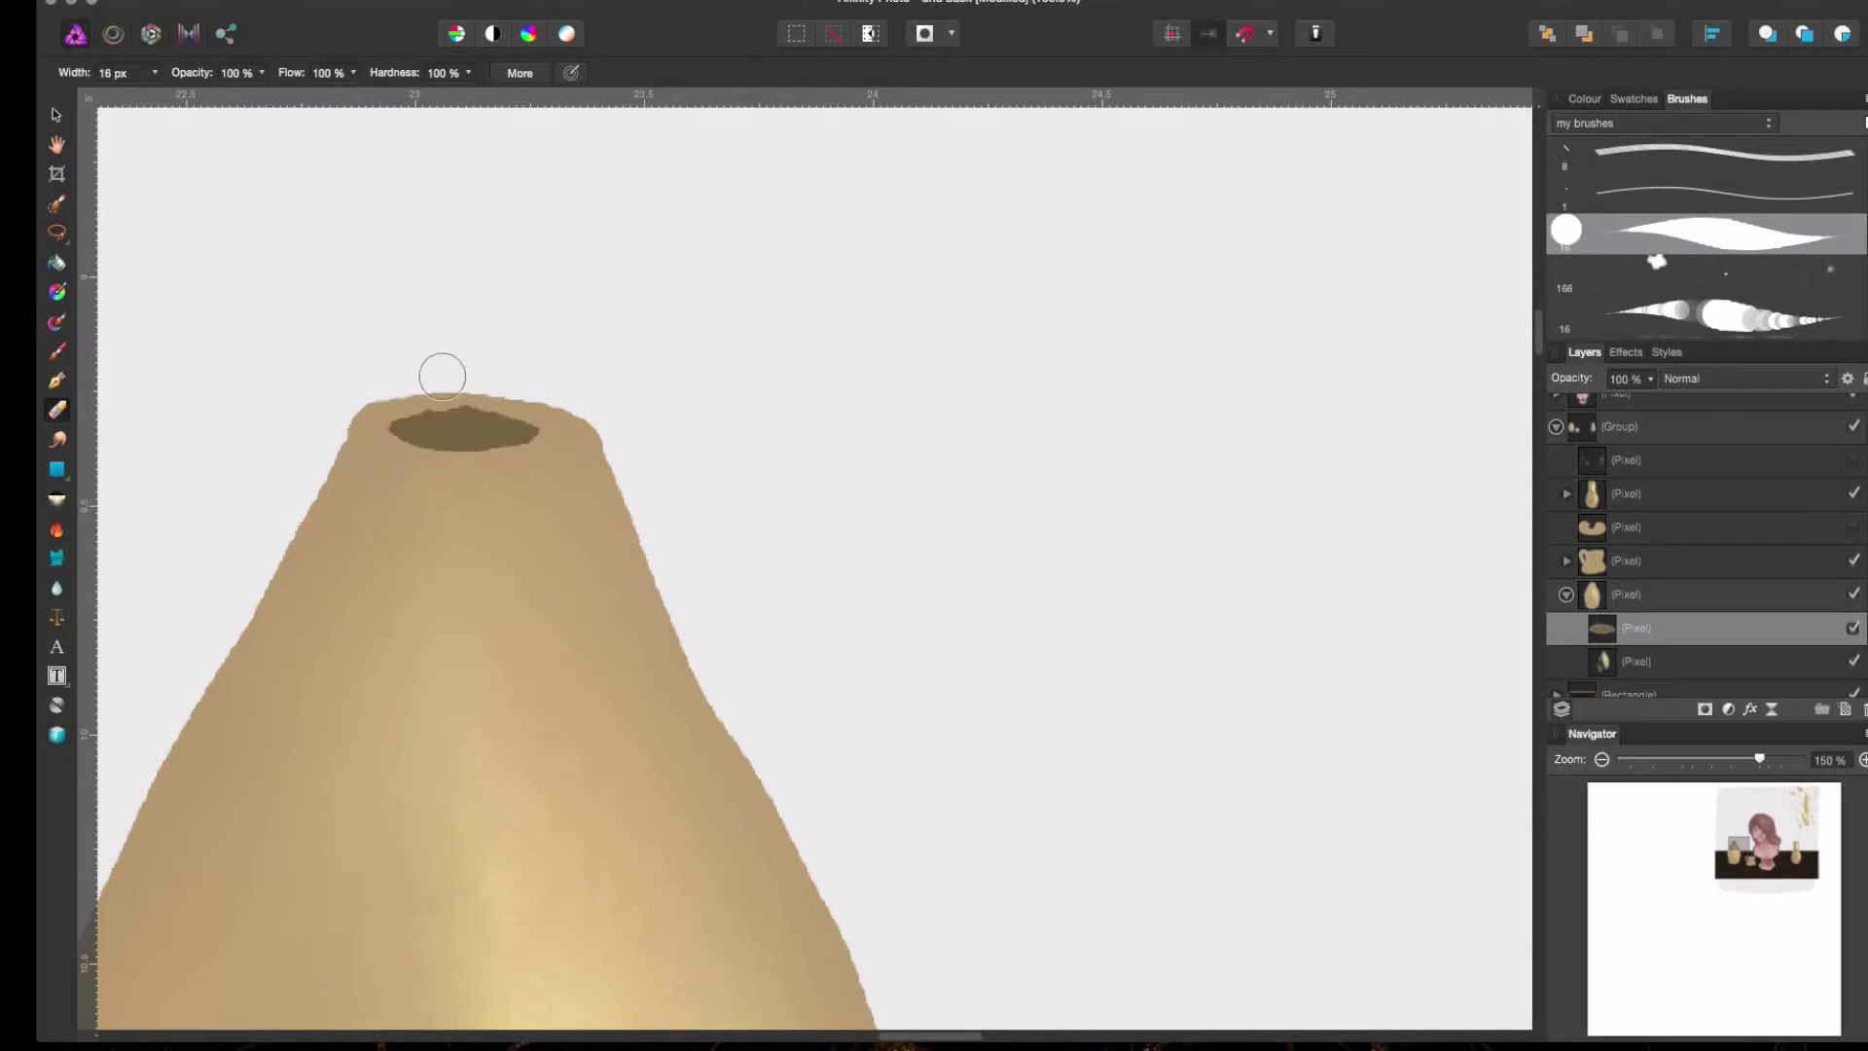
pyautogui.press('r')
# - Try to paint pale yellow highlights around the tapered vase's rim and blend them with the 21 px smudge brush
pyautogui.click(1728, 671)
pyautogui.click(1633, 98)
pyautogui.click(1656, 230)
pyautogui.press('b')
pyautogui.moveTo(476, 477); pyautogui.dragTo(569, 428)
pyautogui.moveTo(418, 401)
pyautogui.mouseDown()
pyautogui.moveTo(506, 467)
pyautogui.moveTo(400, 358)
pyautogui.mouseUp()
pyautogui.press('r')
pyautogui.moveTo(410, 458); pyautogui.dragTo(551, 425)
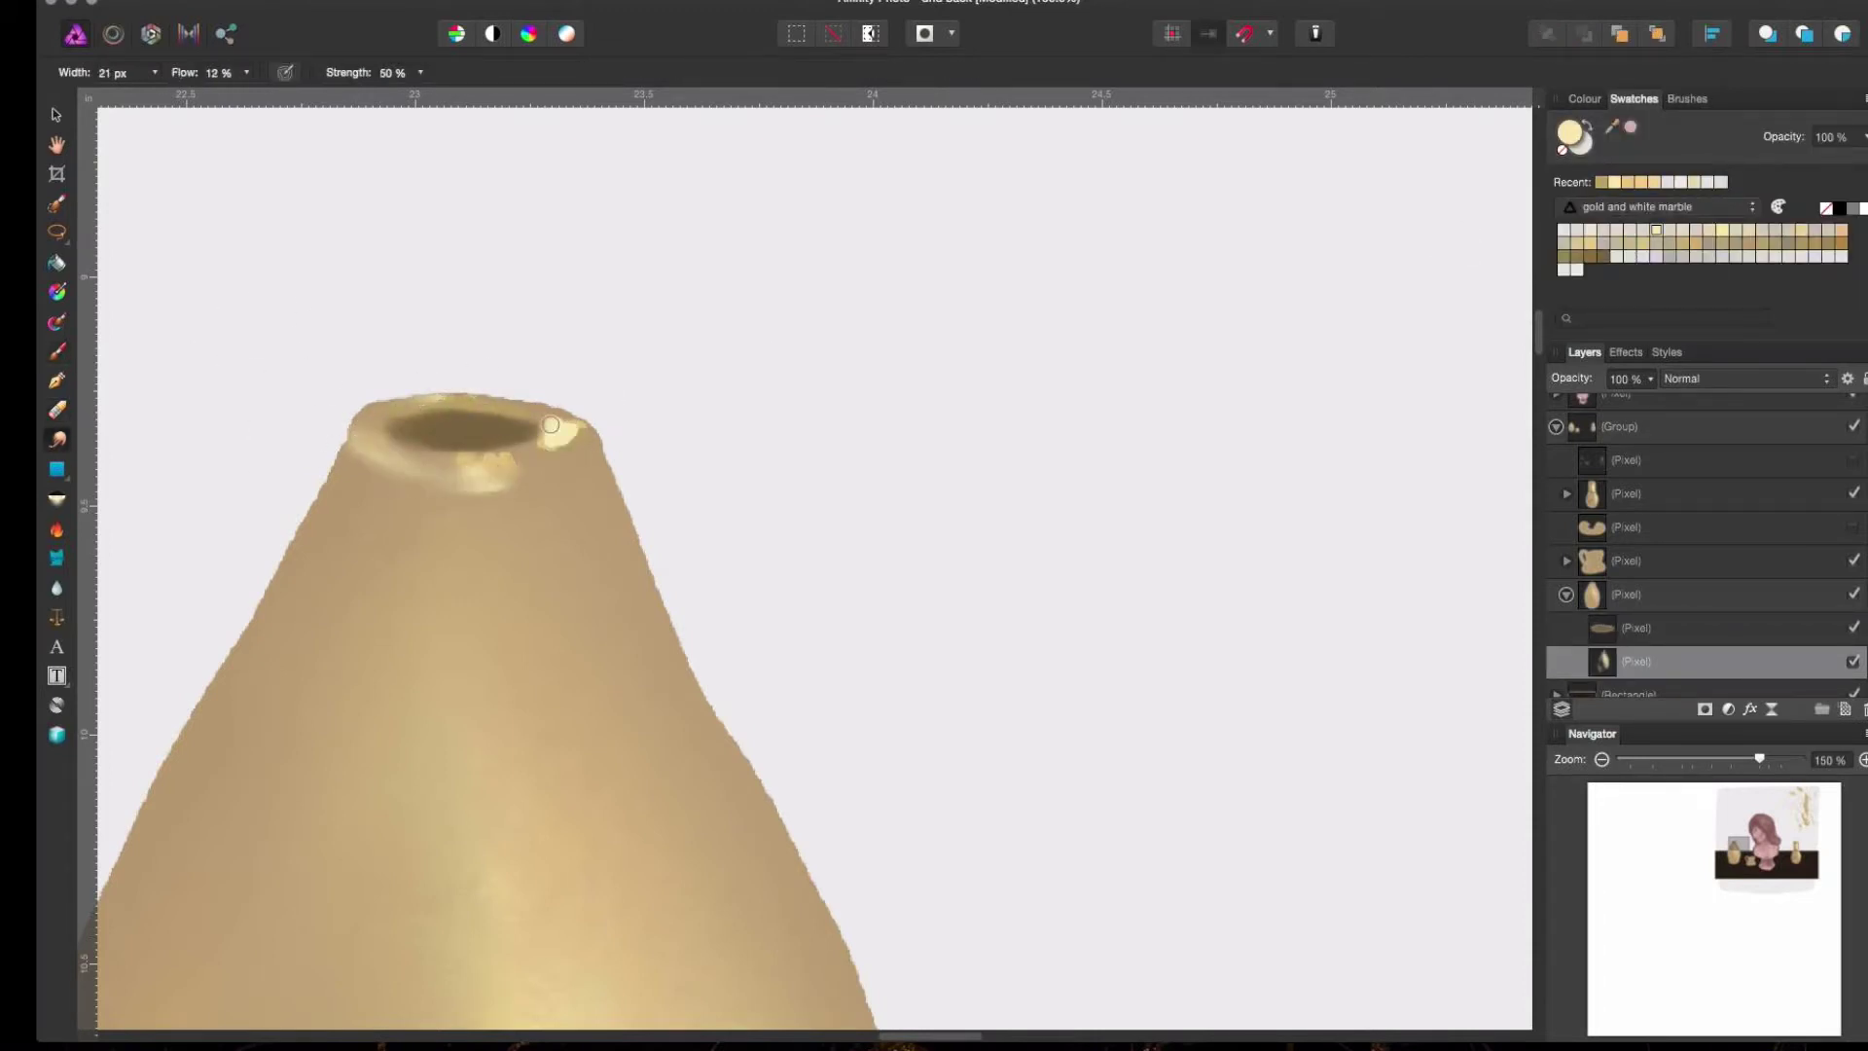
pyautogui.hotkey('ctrl', 'z')
pyautogui.hotkey('ctrl', 'z')
# - Cover the tapered vase's rim with sampled tan on a new layer at 84% opacity and blend it with the 47 px smudge brush
pyautogui.press('b')
pyautogui.keyDown('alt'); pyautogui.click(451, 793); pyautogui.keyUp('alt')
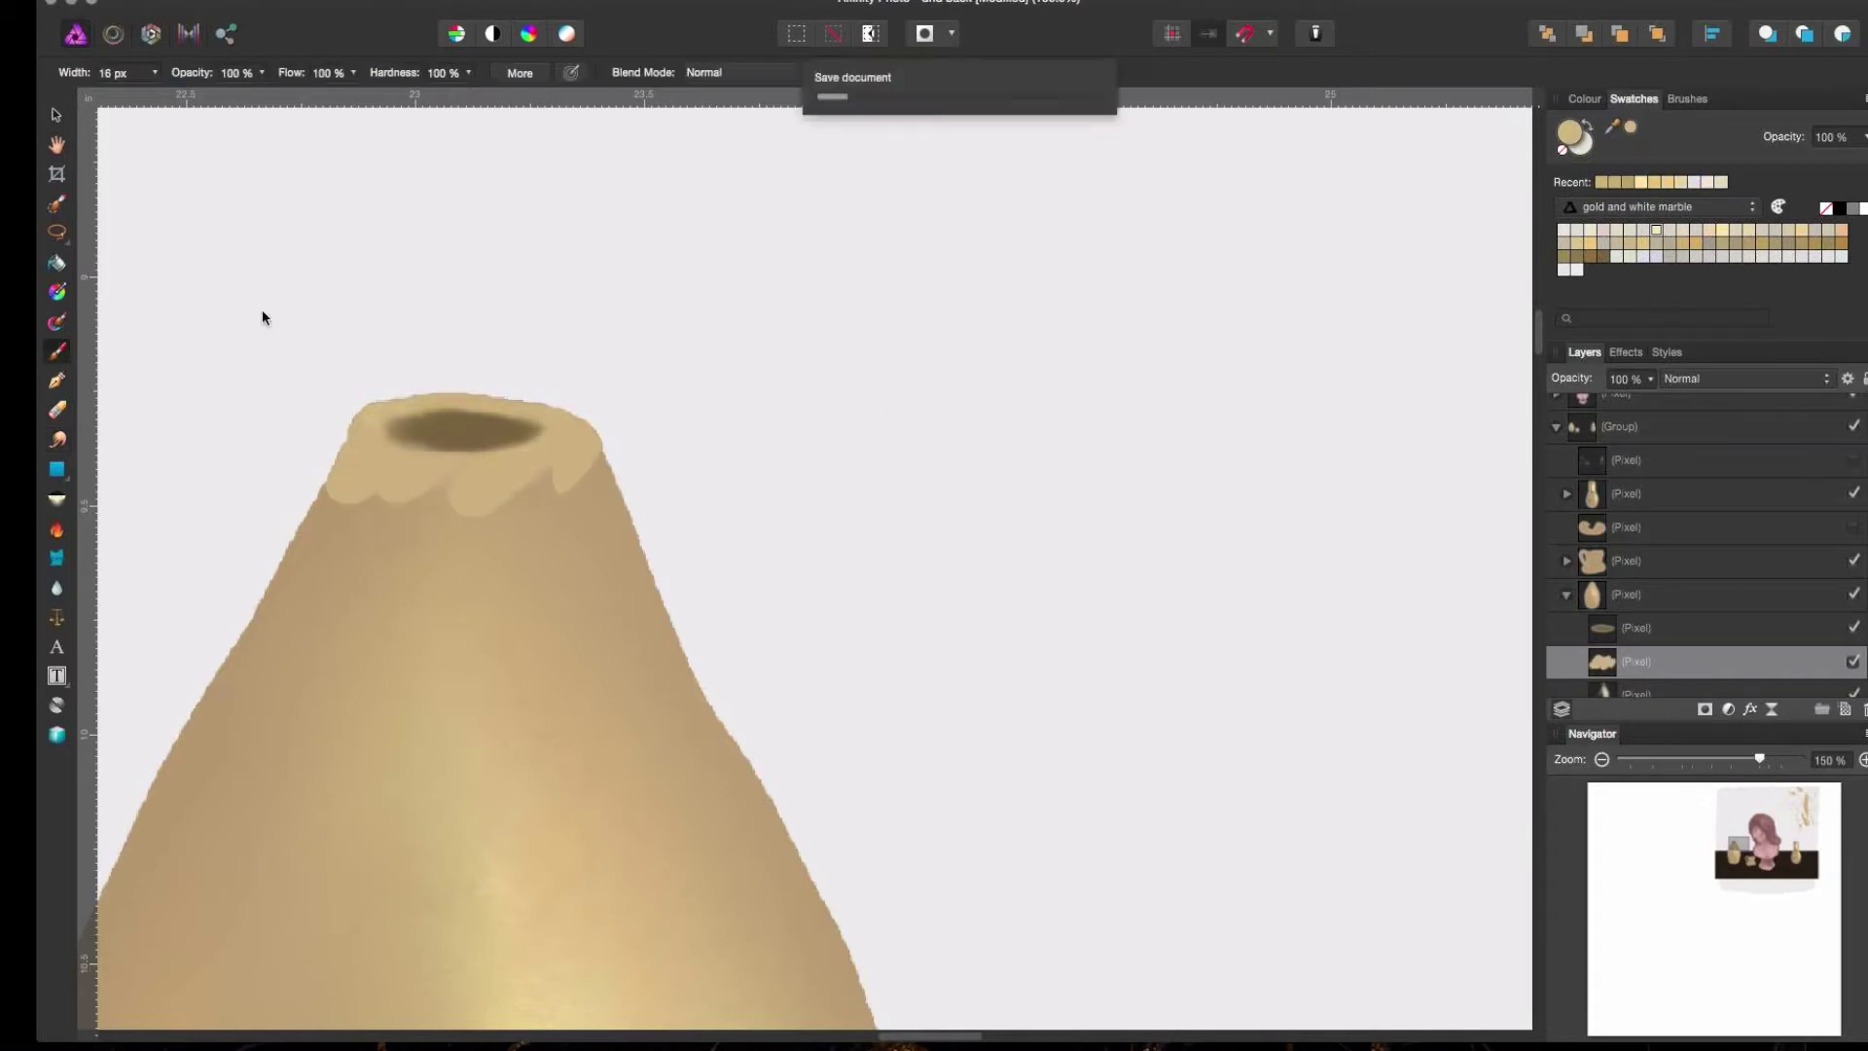
pyautogui.hotkey('ctrl', 'shift', 'z')
pyautogui.press('r')
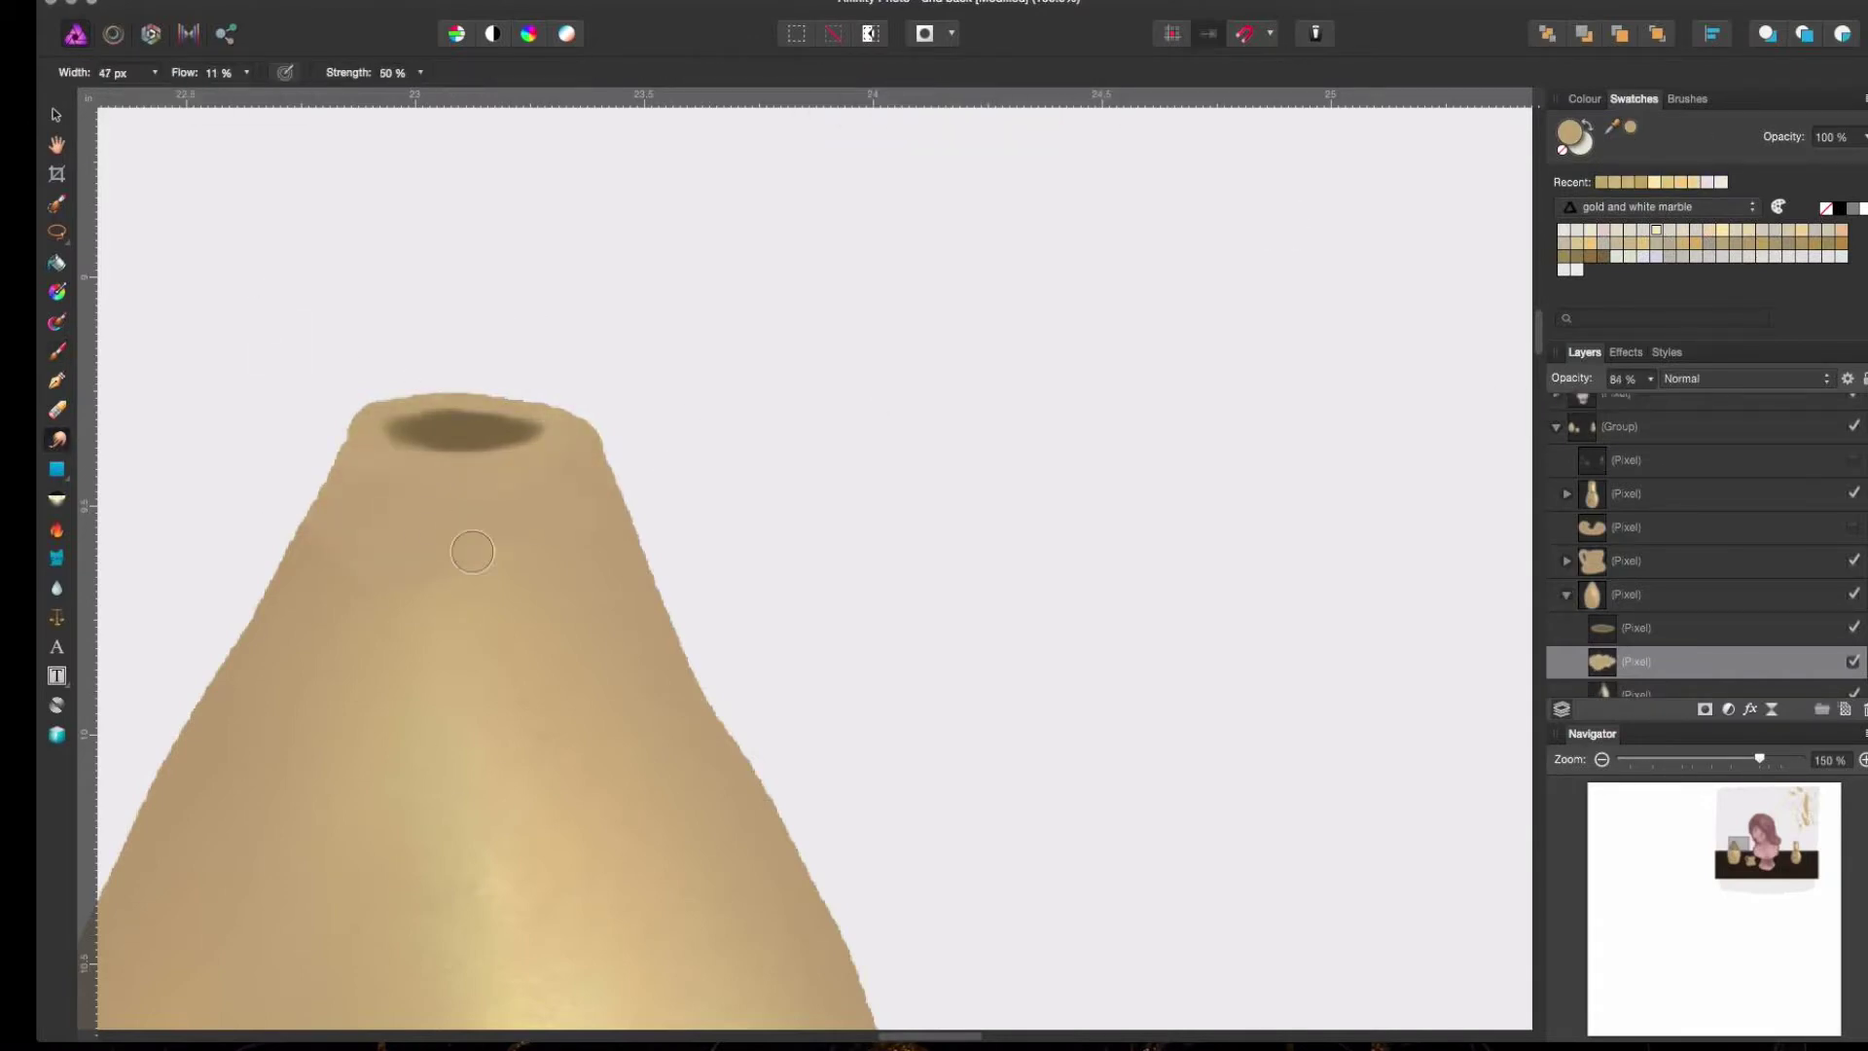
# - Blend the highlights and shadows on the long-necked vase's neck and the brown shading on its body with the 170 px smudge brush
pyautogui.hotkey('ctrl', '-')
pyautogui.hotkey('ctrl', '-')
pyautogui.click(1634, 517)
pyautogui.scroll(3, 925, 604)
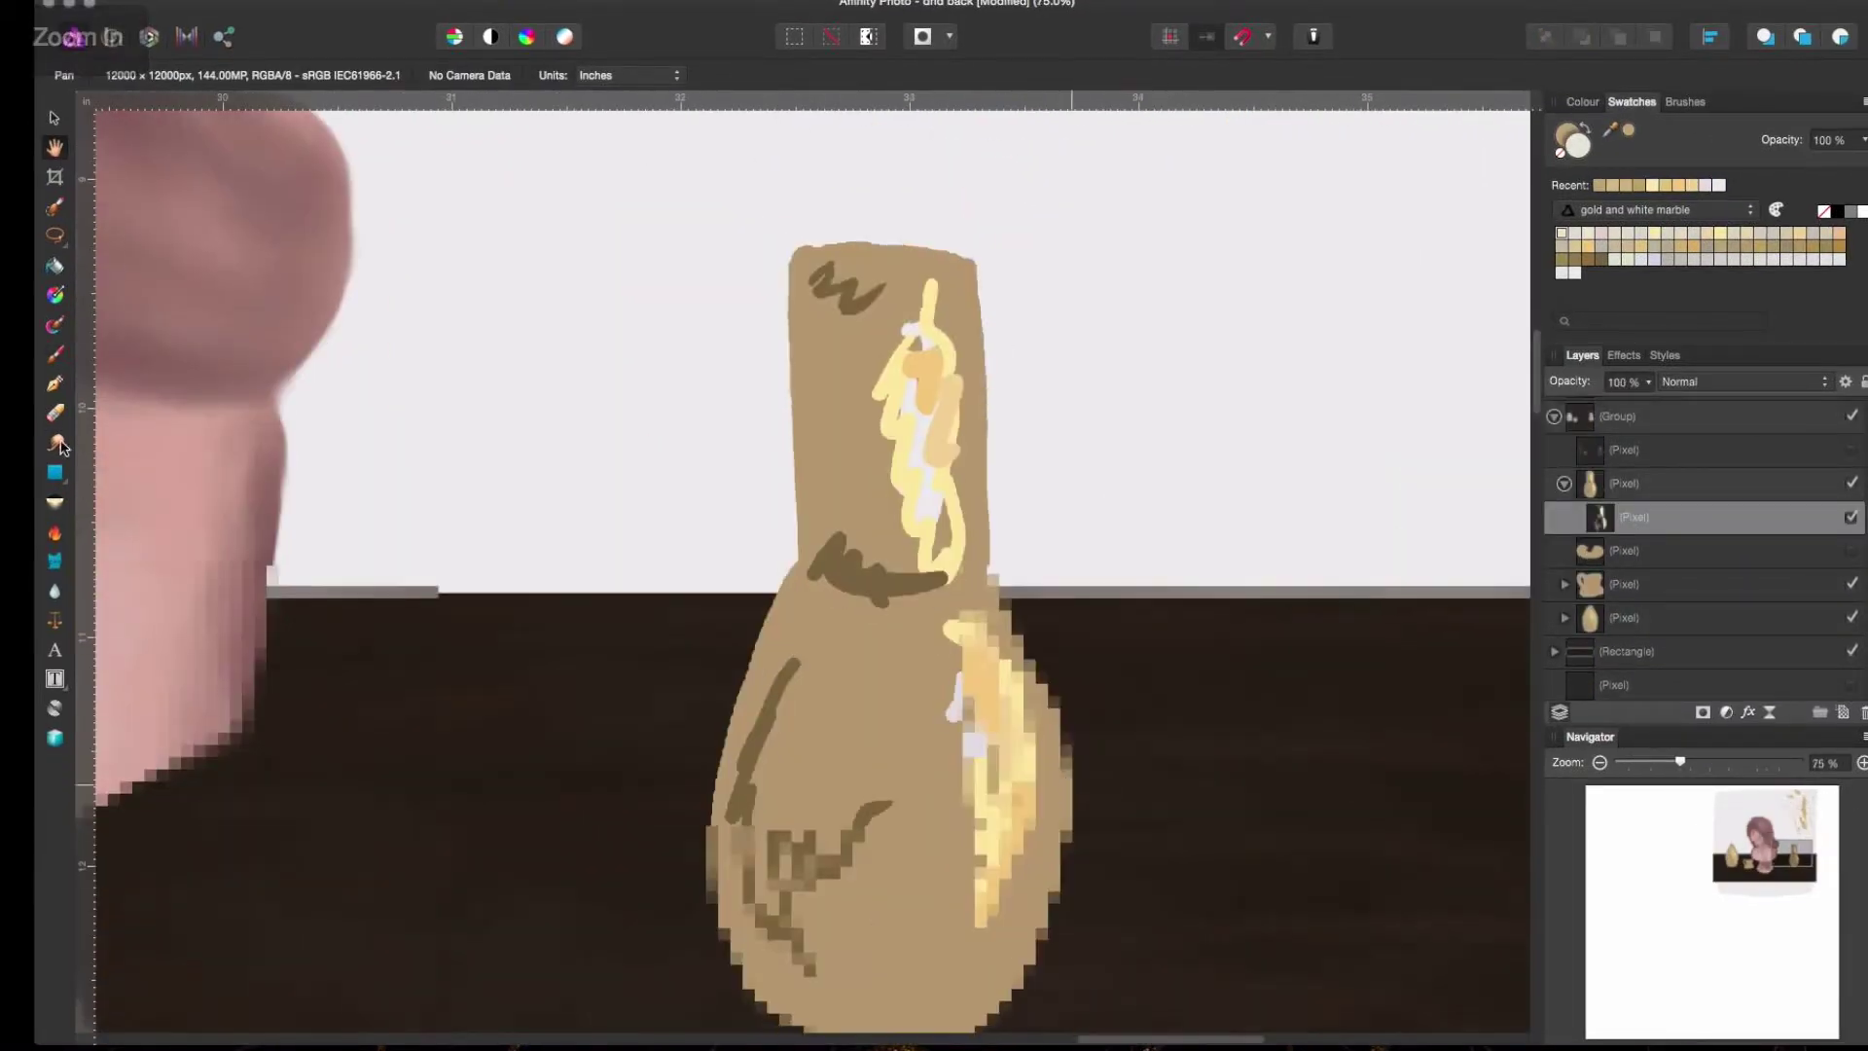
pyautogui.press(']')
pyautogui.press(']')
pyautogui.press(']')
pyautogui.press(']')
pyautogui.moveTo(929, 292)
pyautogui.mouseDown()
pyautogui.moveTo(924, 438)
pyautogui.moveTo(856, 565)
pyautogui.mouseUp()
pyautogui.moveTo(768, 827); pyautogui.dragTo(808, 963)
pyautogui.moveTo(934, 302); pyautogui.dragTo(952, 329)
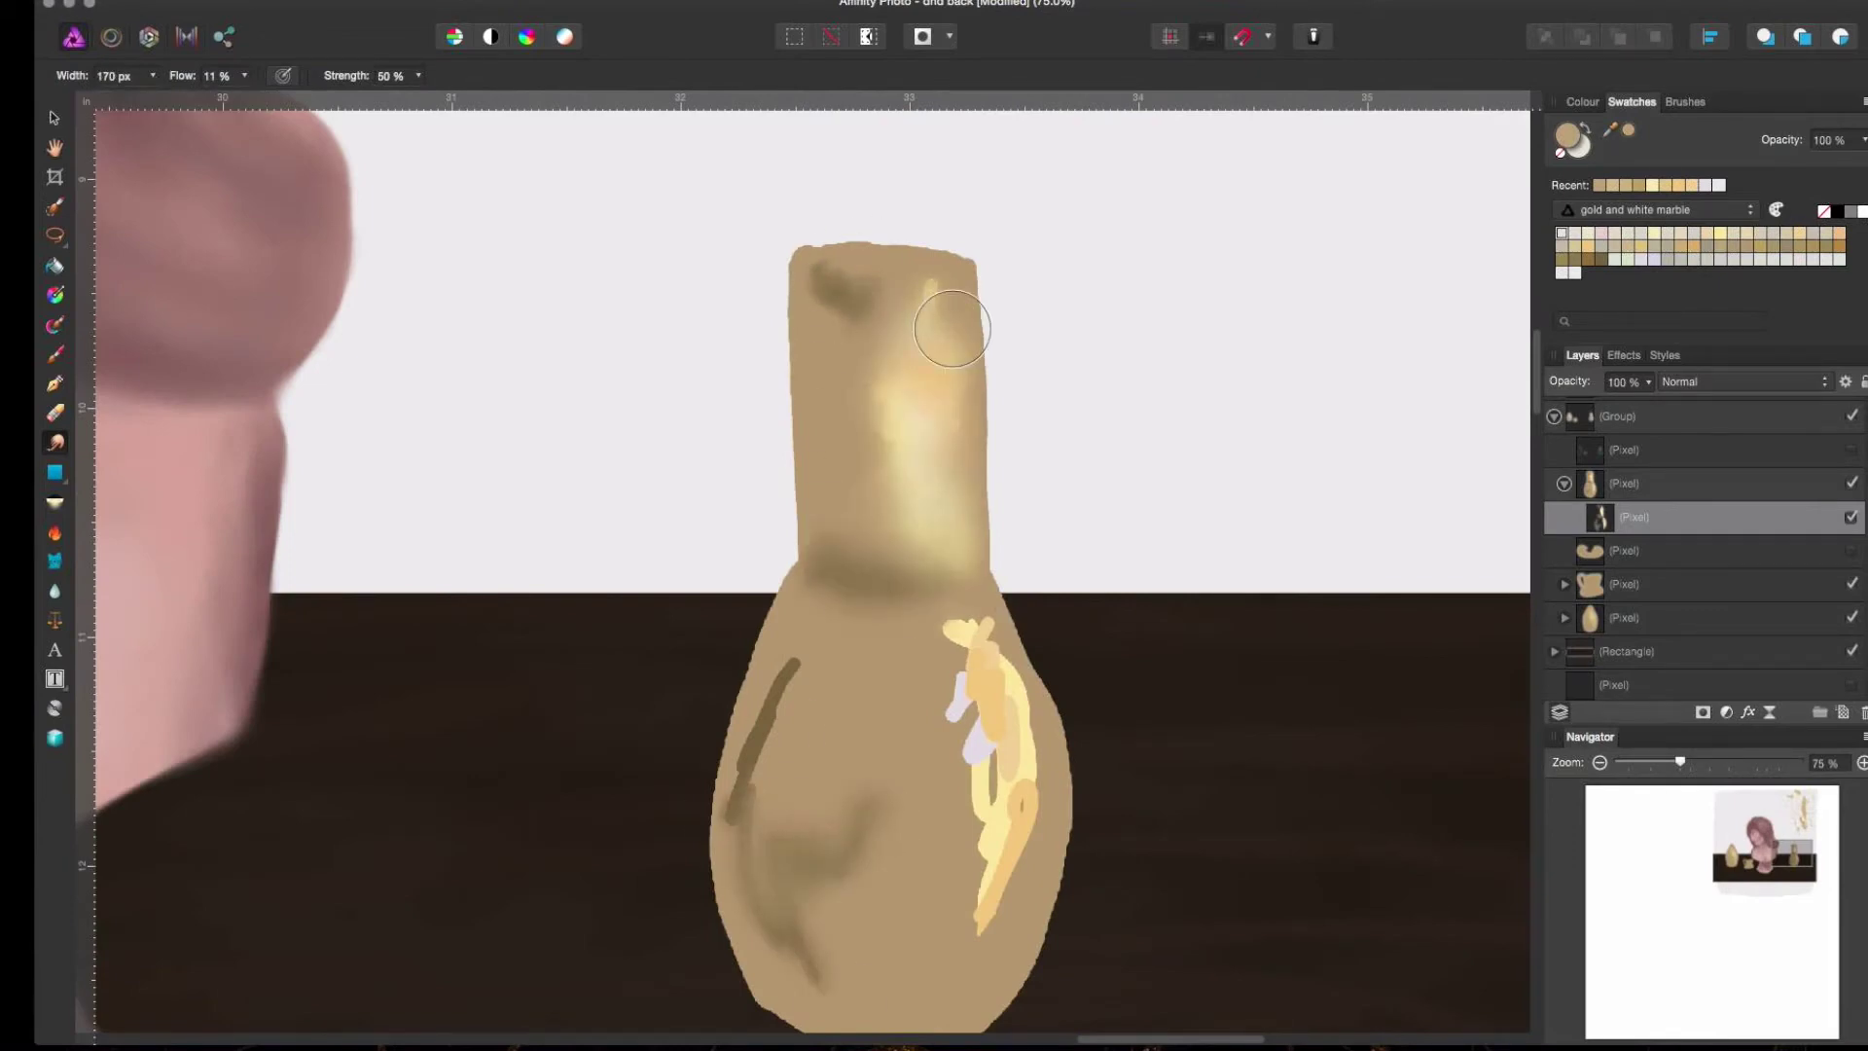
# - Blend the highlights and side shadow on the long-necked vase's rounded body
pyautogui.moveTo(793, 662); pyautogui.dragTo(744, 778)
pyautogui.moveTo(963, 623); pyautogui.dragTo(1021, 924)
pyautogui.moveTo(949, 759); pyautogui.dragTo(1012, 895)
pyautogui.moveTo(779, 679); pyautogui.dragTo(805, 965)
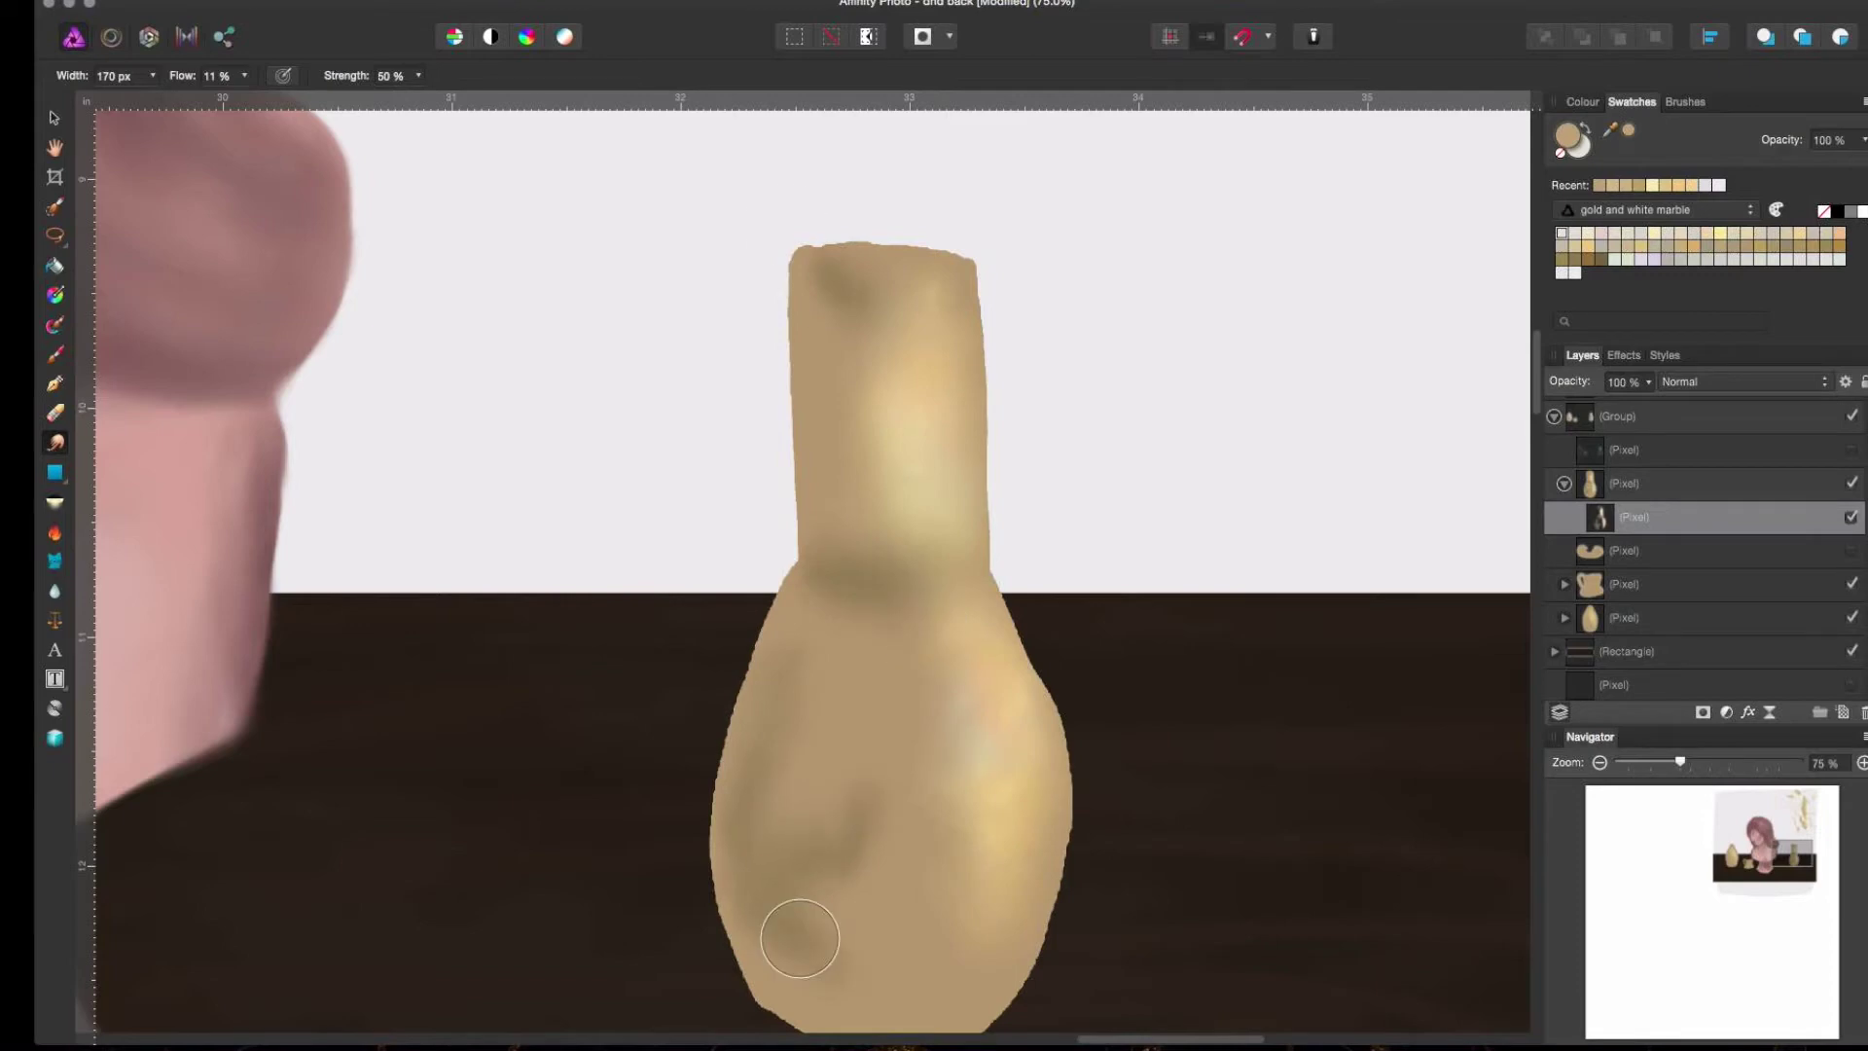
# - Add a nested layer, erase the long-necked vase's top edge into a rounded rim and paint a dark brown opening
pyautogui.click(1842, 712)
pyautogui.press('e')
pyautogui.press('super+equal')
pyautogui.press('super+equal')
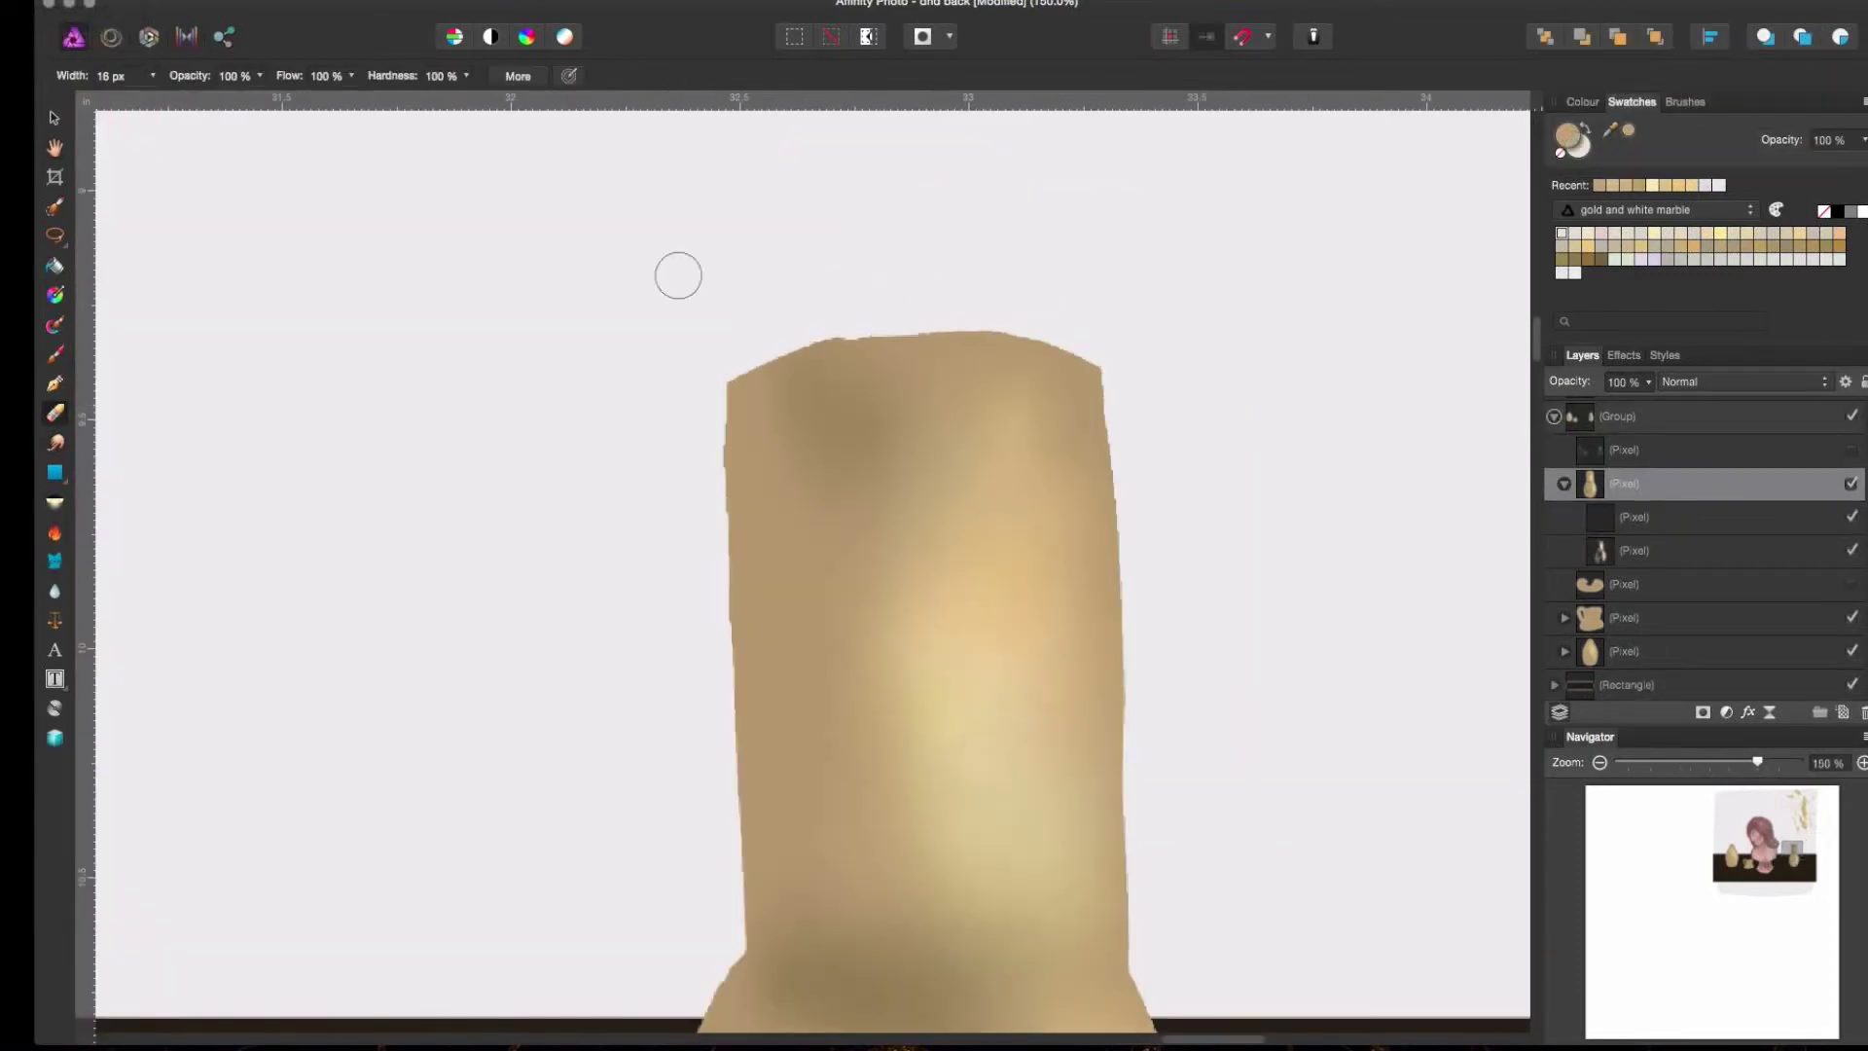
pyautogui.click(1602, 258)
pyautogui.moveTo(807, 384)
pyautogui.mouseDown()
pyautogui.moveTo(1022, 365)
pyautogui.moveTo(768, 369)
pyautogui.mouseUp()
# - Smooth the long-necked vase's outline with the 48 px smudge brush and undo the last stroke
pyautogui.press('r')
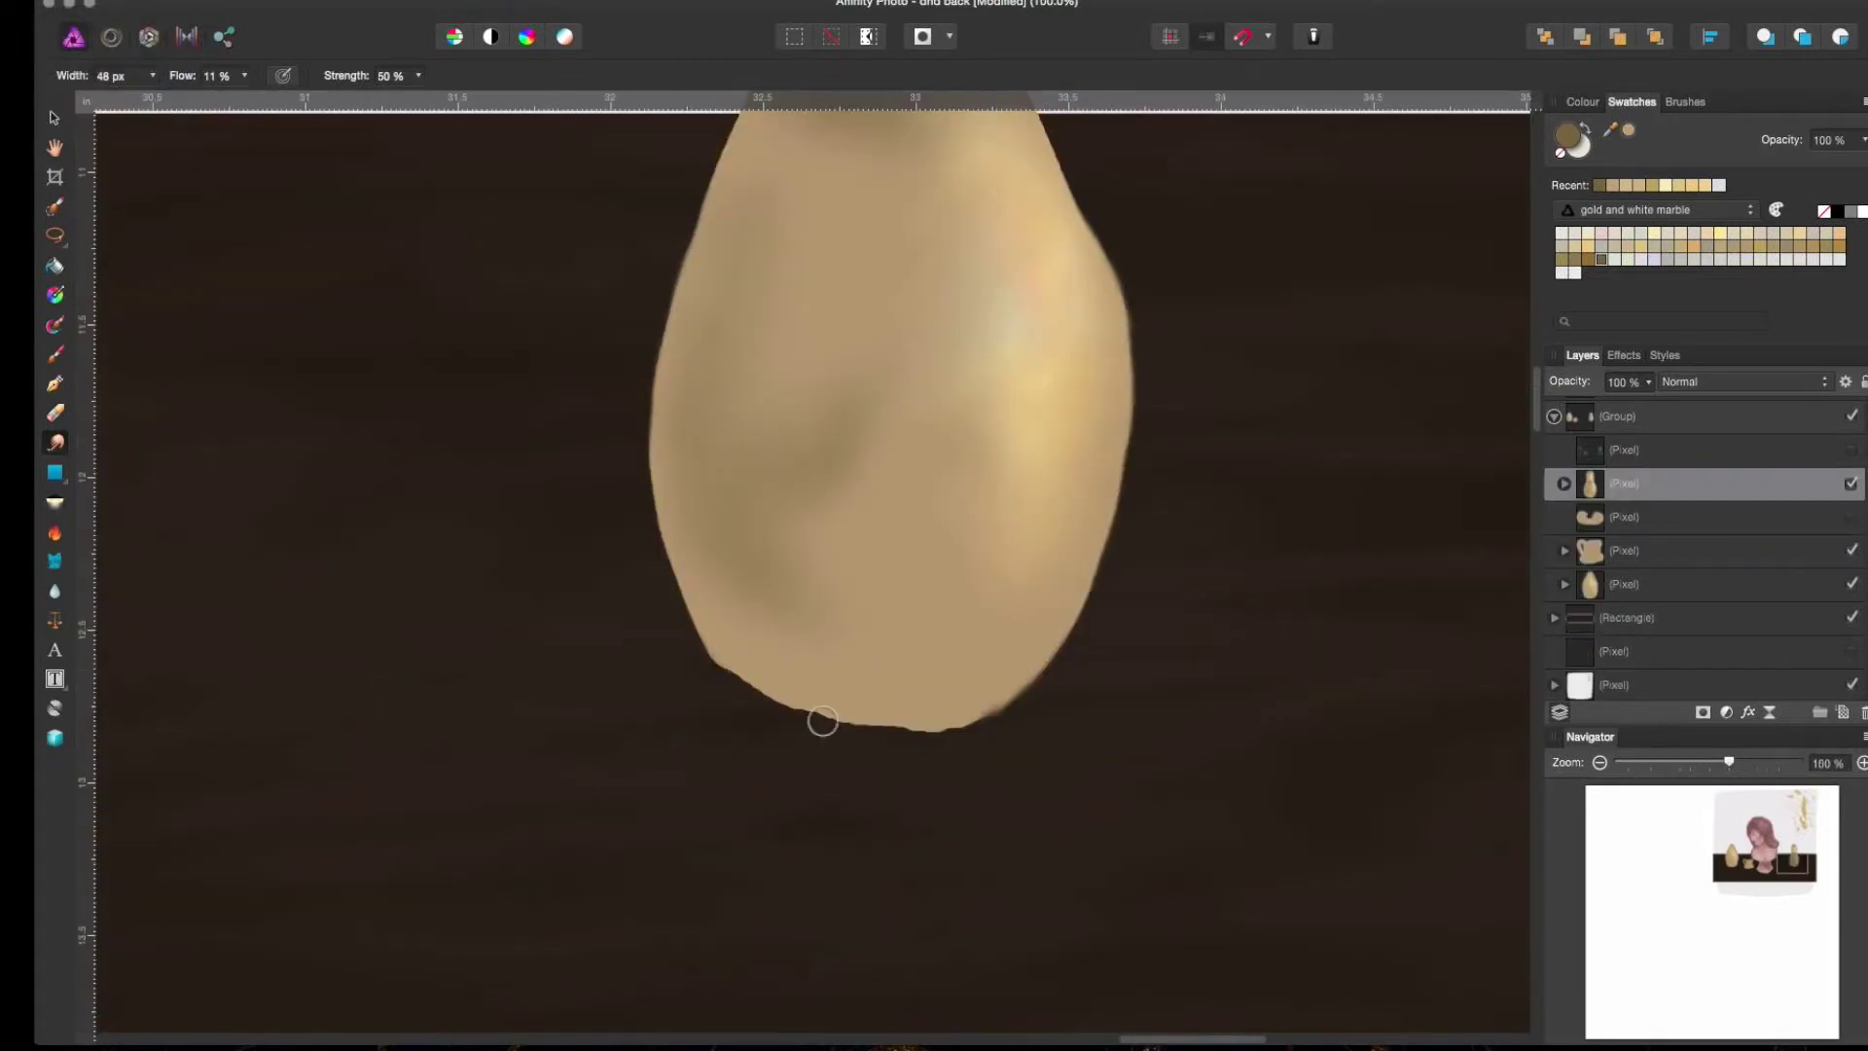
pyautogui.scroll(5, 701, 647)
pyautogui.moveTo(1031, 613); pyautogui.dragTo(1055, 696)
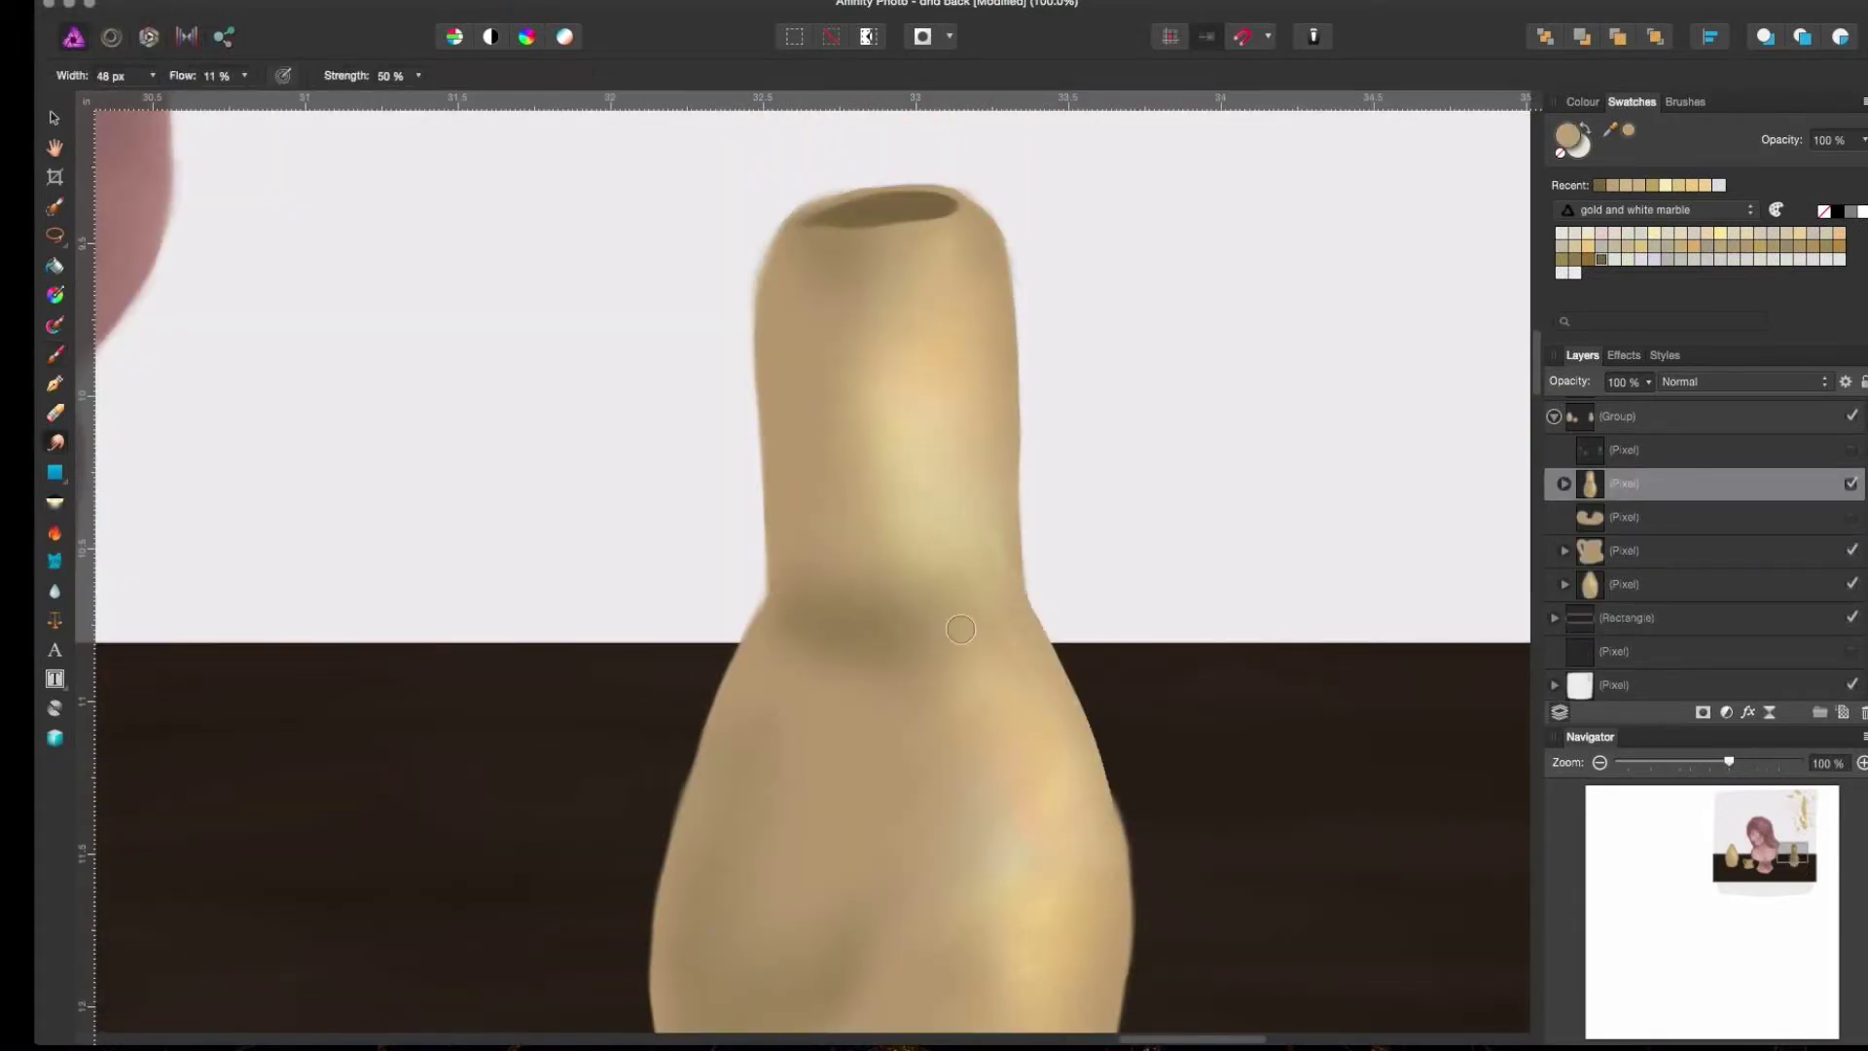
pyautogui.press('super+z')
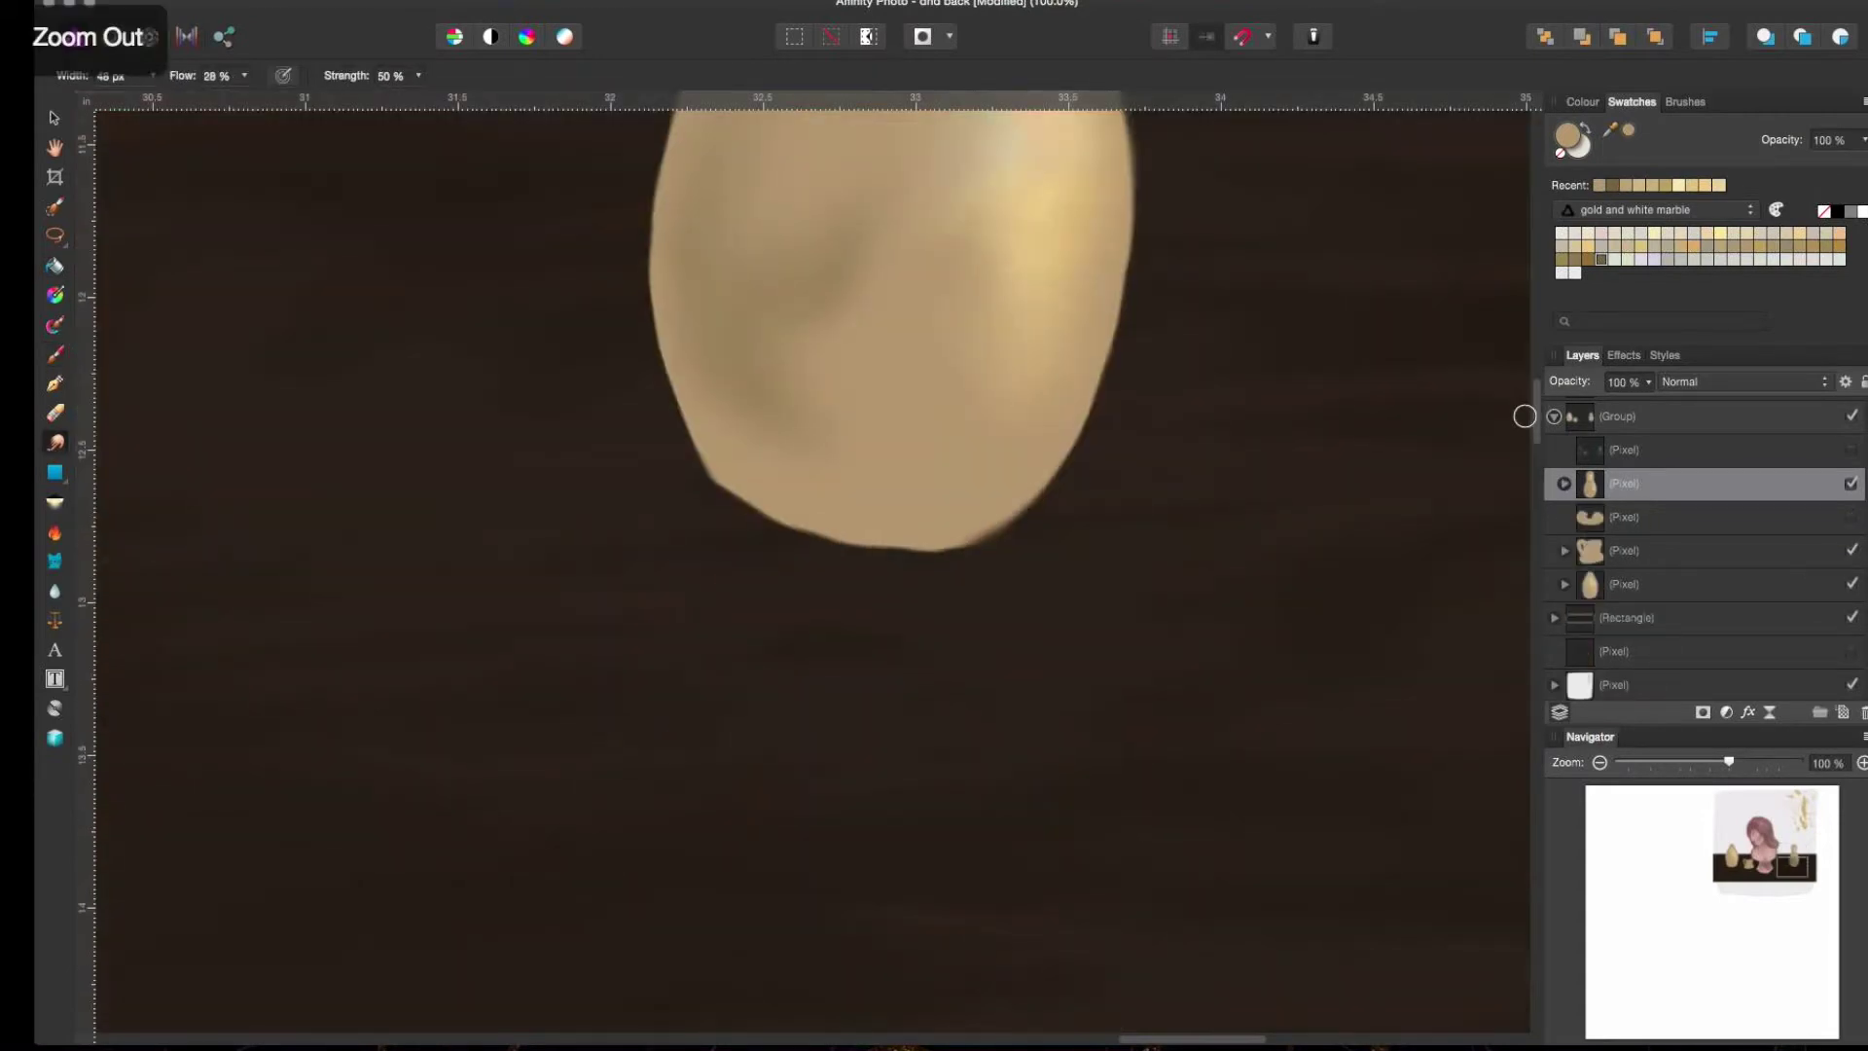
pyautogui.press('super+minus')
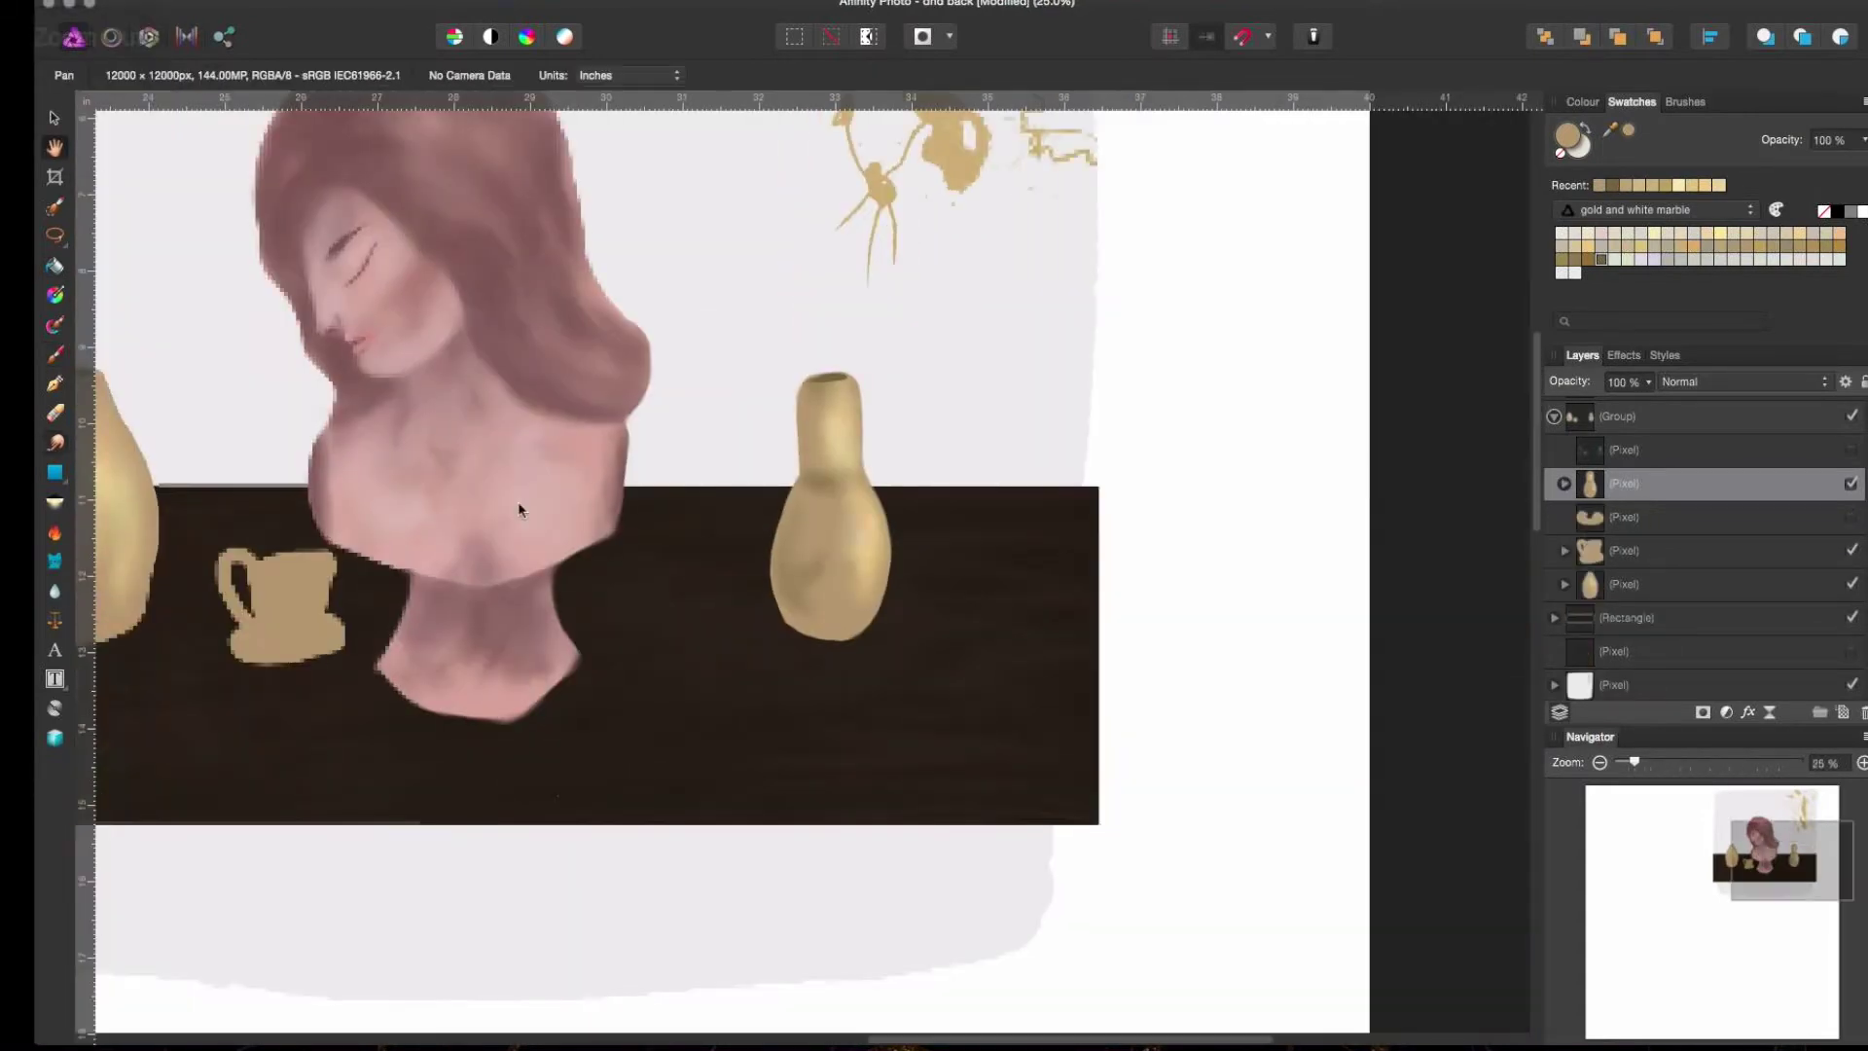
pyautogui.scroll(5, 669, 468)
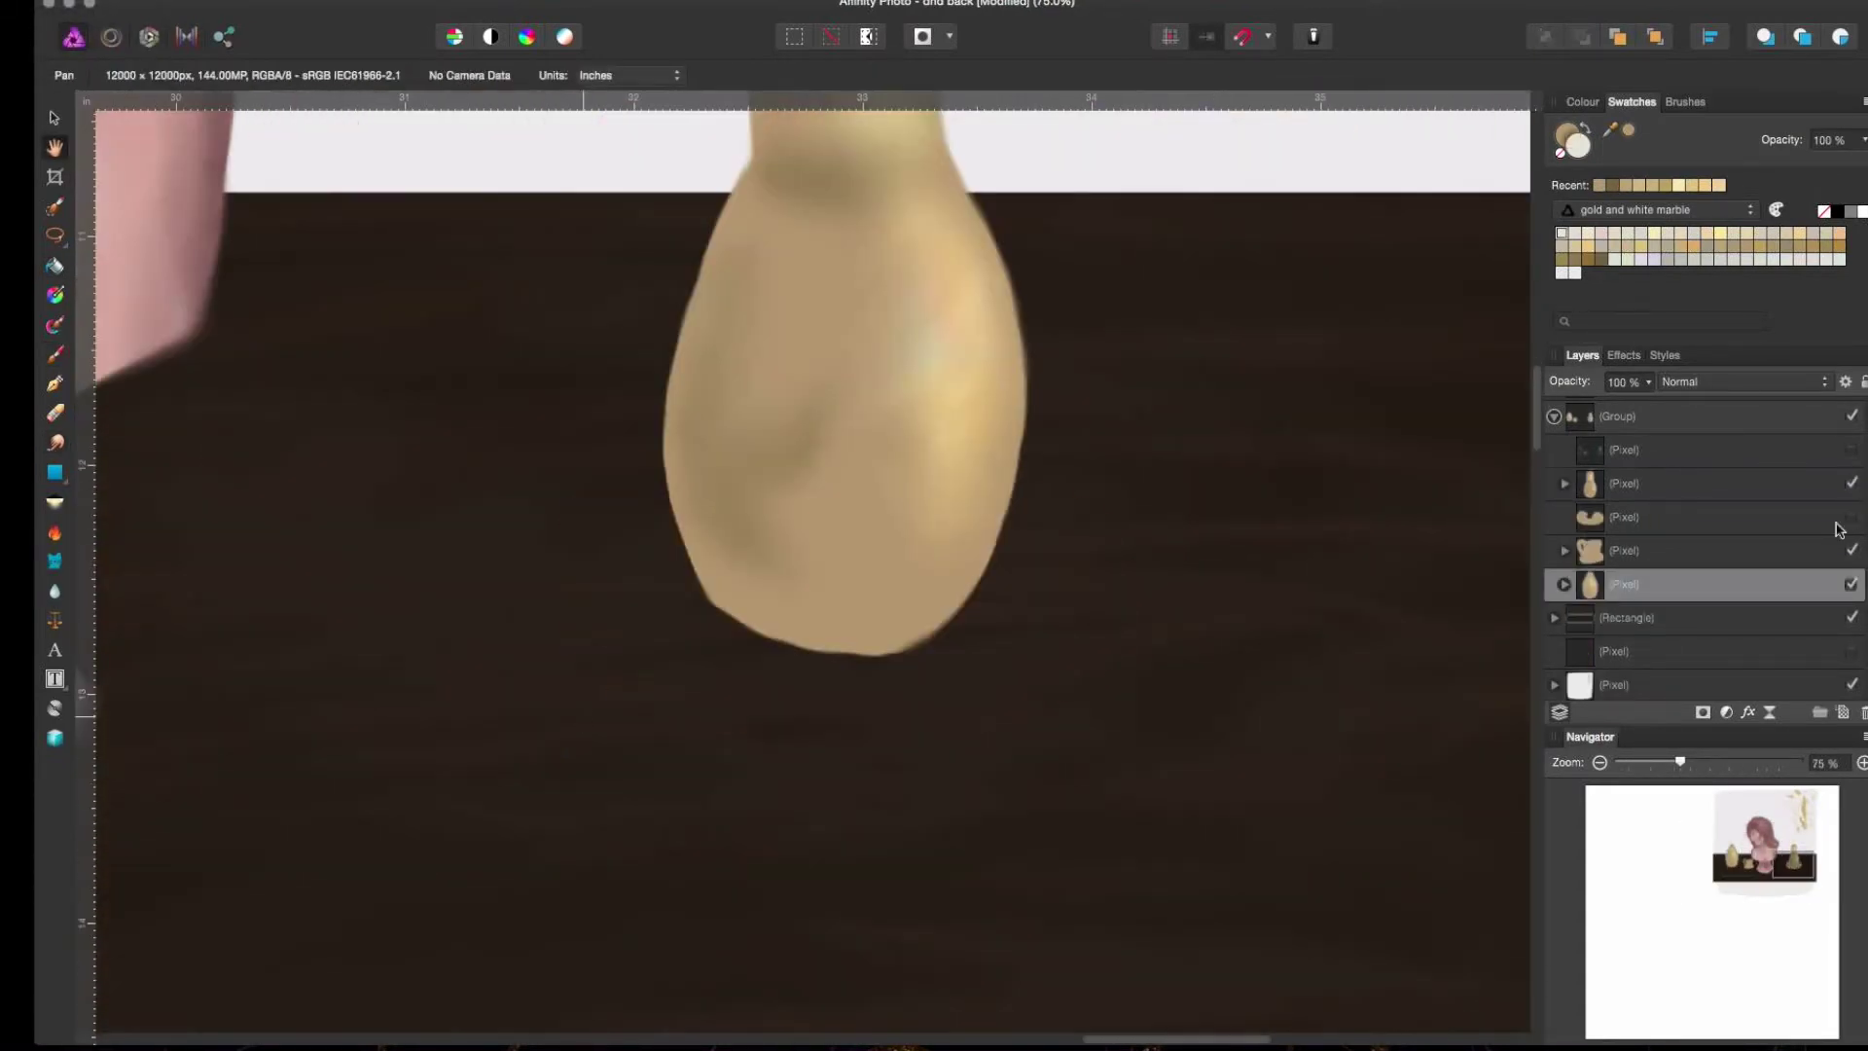
# - On a nested layer, paint and blend brown shading on the saucer around the long-necked vase's base, and hide the sketch layer
pyautogui.click(1662, 550)
pyautogui.moveTo(622, 525); pyautogui.dragTo(836, 681)
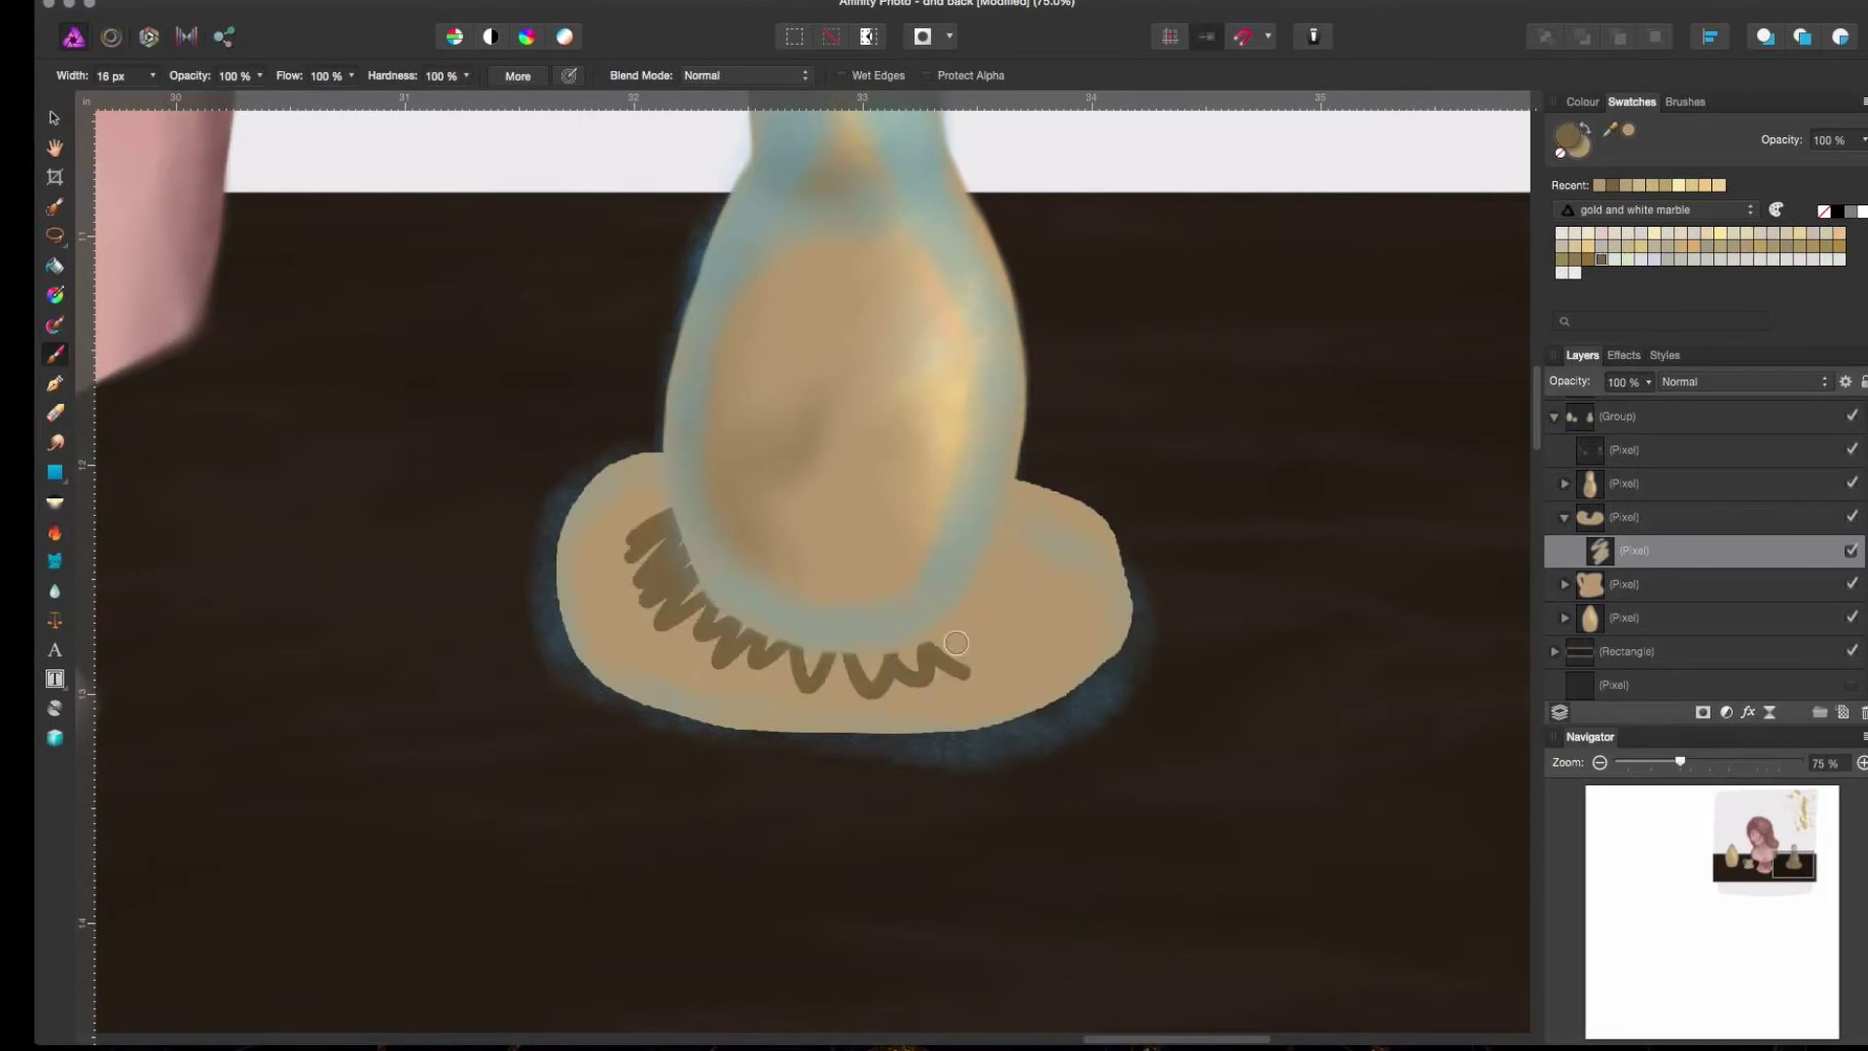
pyautogui.moveTo(944, 516); pyautogui.dragTo(1061, 671)
pyautogui.moveTo(593, 486); pyautogui.dragTo(642, 540)
pyautogui.moveTo(973, 622); pyautogui.dragTo(1056, 662)
pyautogui.click(1852, 449)
pyautogui.click(152, 75)
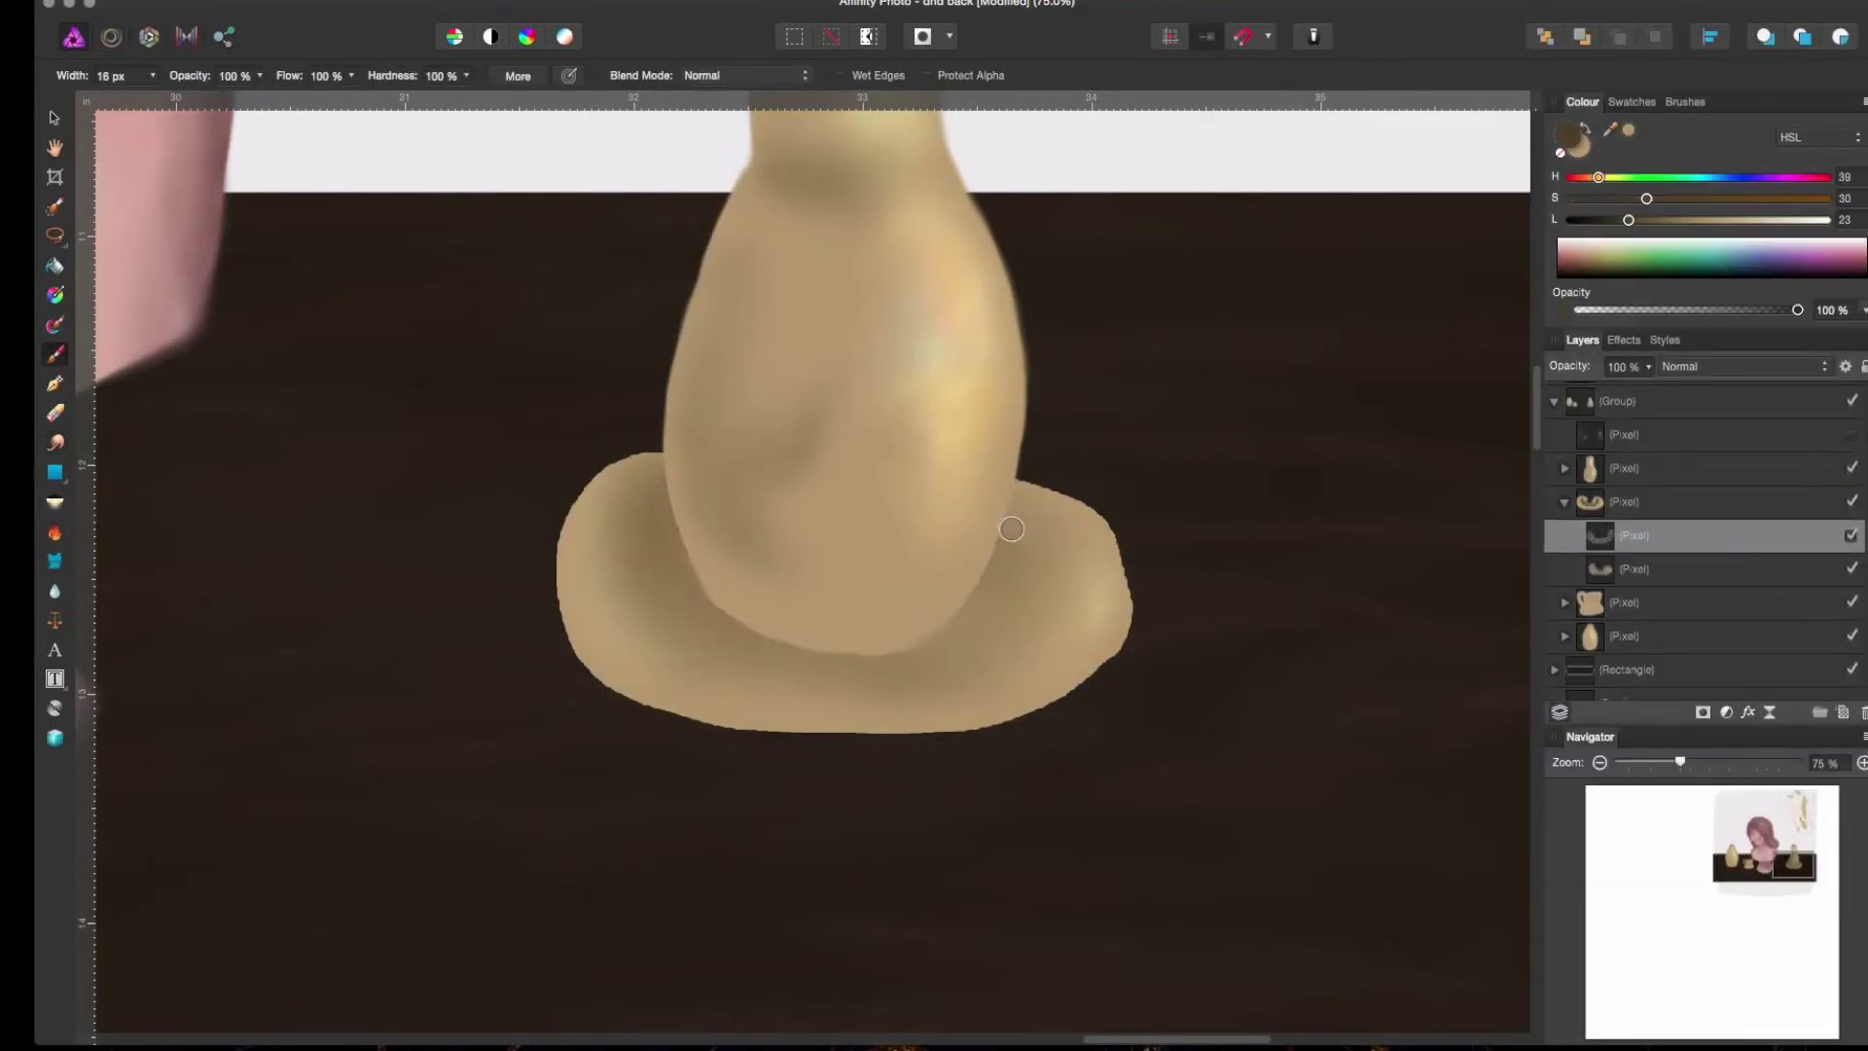
# - Paint darker brown shading around the long-necked vase's base and yellow highlights along the saucer's outer edges
pyautogui.moveTo(646, 584); pyautogui.dragTo(1022, 545)
pyautogui.moveTo(584, 564); pyautogui.dragTo(623, 642)
pyautogui.moveTo(1070, 554)
pyautogui.mouseDown()
pyautogui.moveTo(1105, 646)
pyautogui.moveTo(721, 606)
pyautogui.moveTo(875, 671)
pyautogui.moveTo(1011, 584)
pyautogui.mouseUp()
# - Hide the long-necked vase and smooth its saucer's outline with the 44 px smudge brush
pyautogui.click(1564, 517)
pyautogui.click(1851, 484)
pyautogui.press('[')
pyautogui.press('[')
pyautogui.press('[')
pyautogui.press('[')
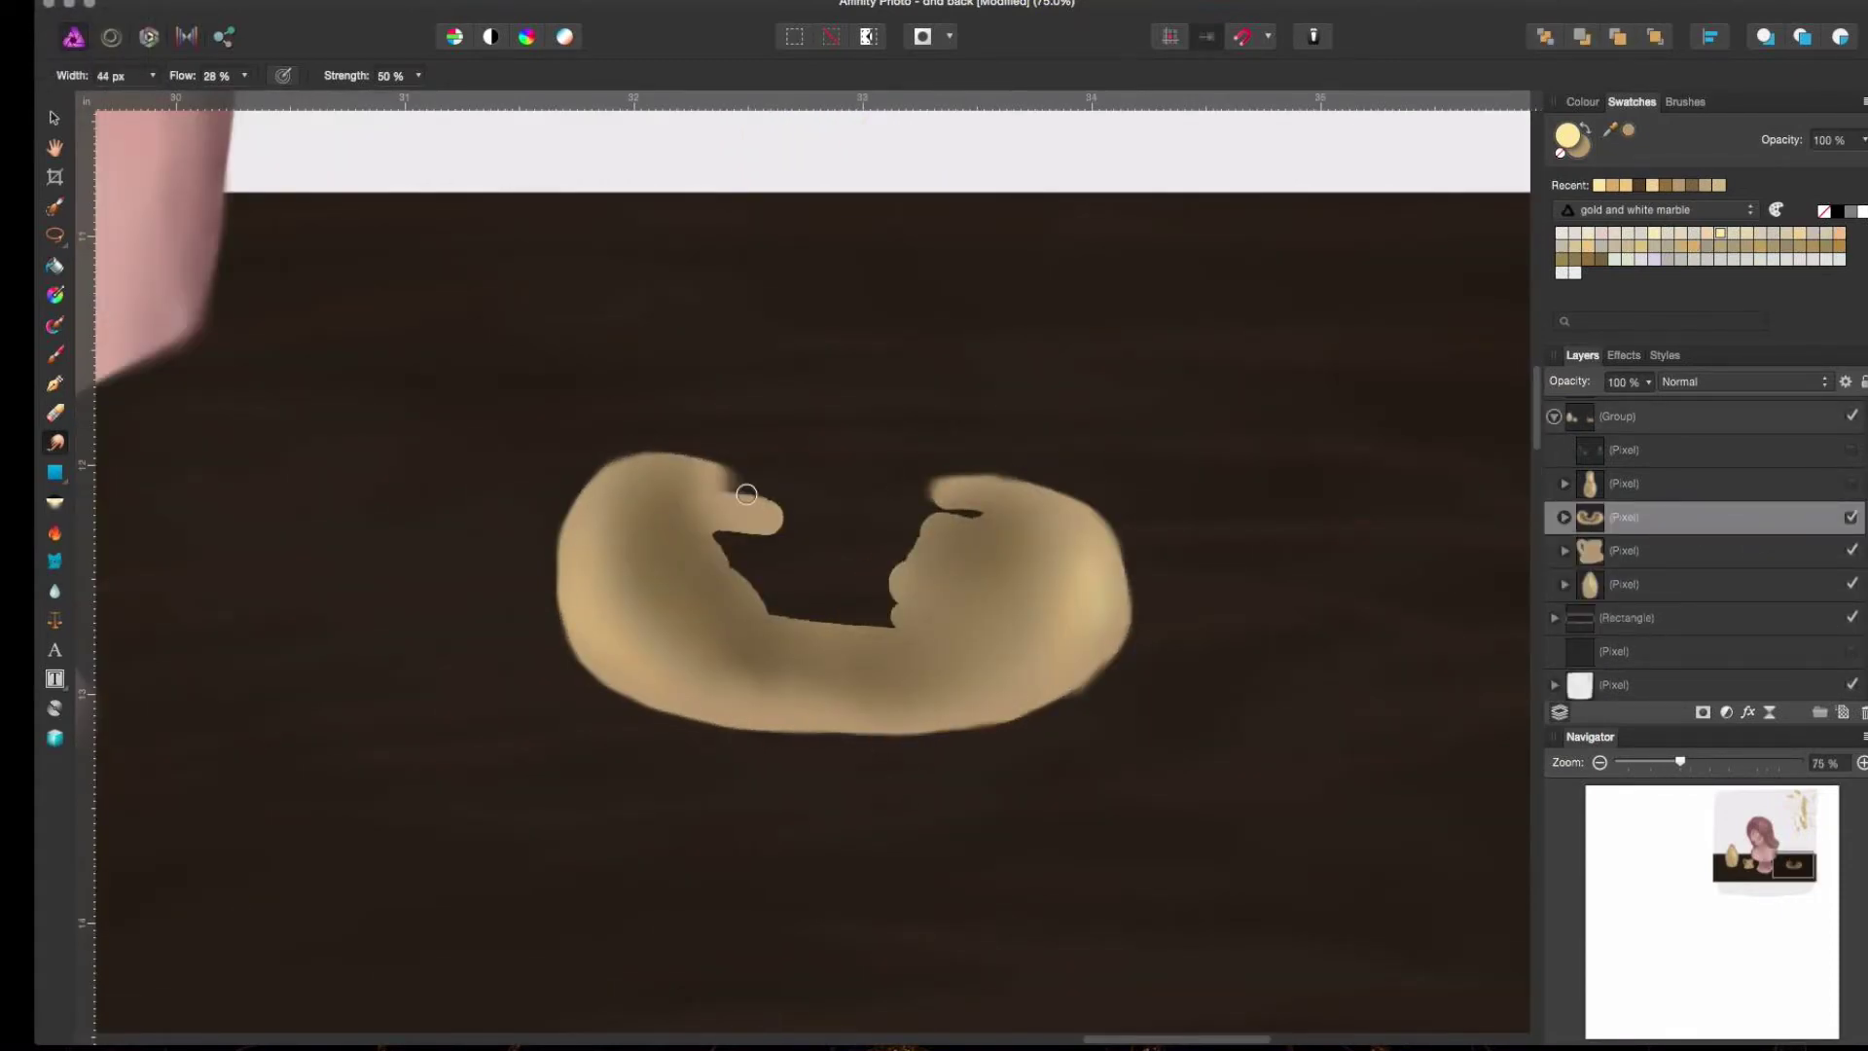
# - Select the teacup layer and erase the saucer shape from around the cup's base
pyautogui.press('super+minus')
pyautogui.scroll(5, 646, 623)
pyautogui.click(1644, 551)
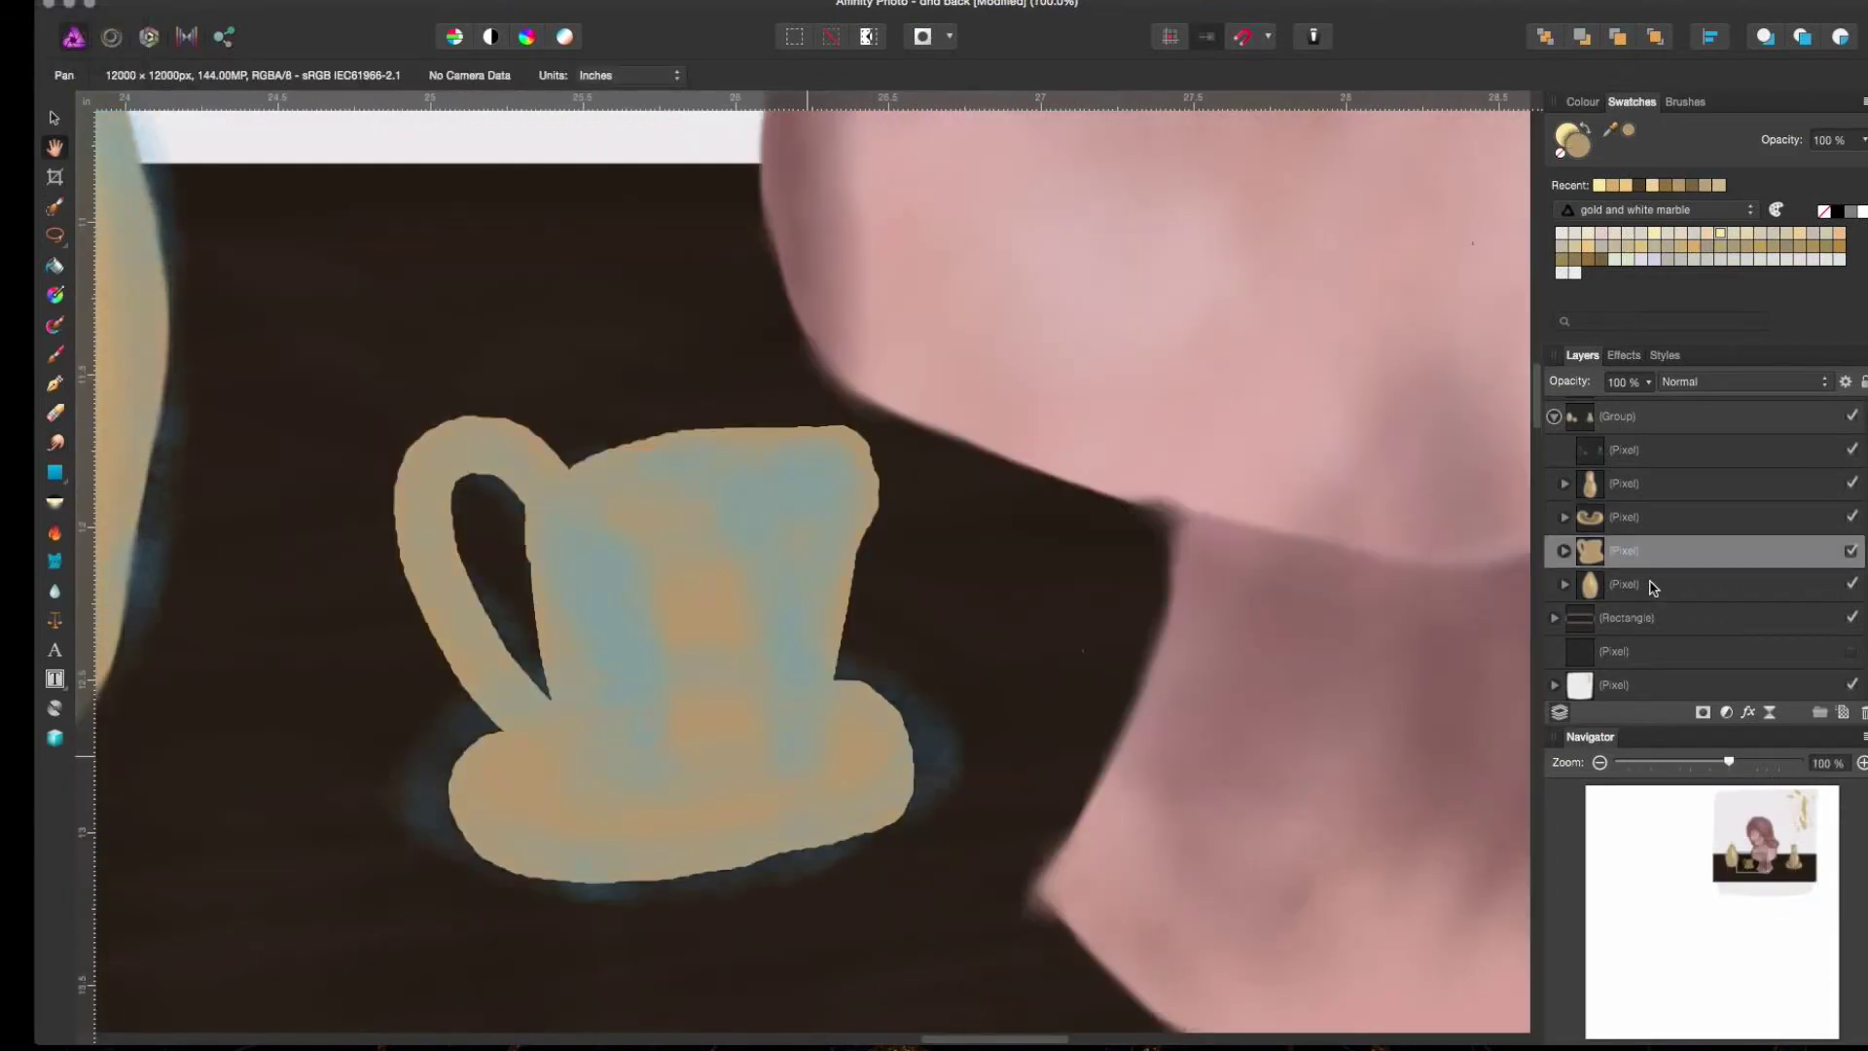
pyautogui.press('e')
pyautogui.moveTo(856, 701)
pyautogui.mouseDown()
pyautogui.moveTo(542, 772)
pyautogui.moveTo(778, 856)
pyautogui.mouseUp()
# - Sample the teacup's tan and repaint the saucer under the cup on a new separate layer
pyautogui.press('b')
pyautogui.keyDown('alt'); pyautogui.click(750, 779); pyautogui.keyUp('alt')
pyautogui.press('super+shift+n')
pyautogui.moveTo(467, 693); pyautogui.dragTo(562, 864)
pyautogui.moveTo(817, 691)
pyautogui.mouseDown()
pyautogui.moveTo(682, 860)
pyautogui.moveTo(512, 799)
pyautogui.moveTo(728, 849)
pyautogui.moveTo(762, 898)
pyautogui.moveTo(849, 814)
pyautogui.moveTo(574, 719)
pyautogui.moveTo(771, 851)
pyautogui.moveTo(903, 791)
pyautogui.mouseUp()
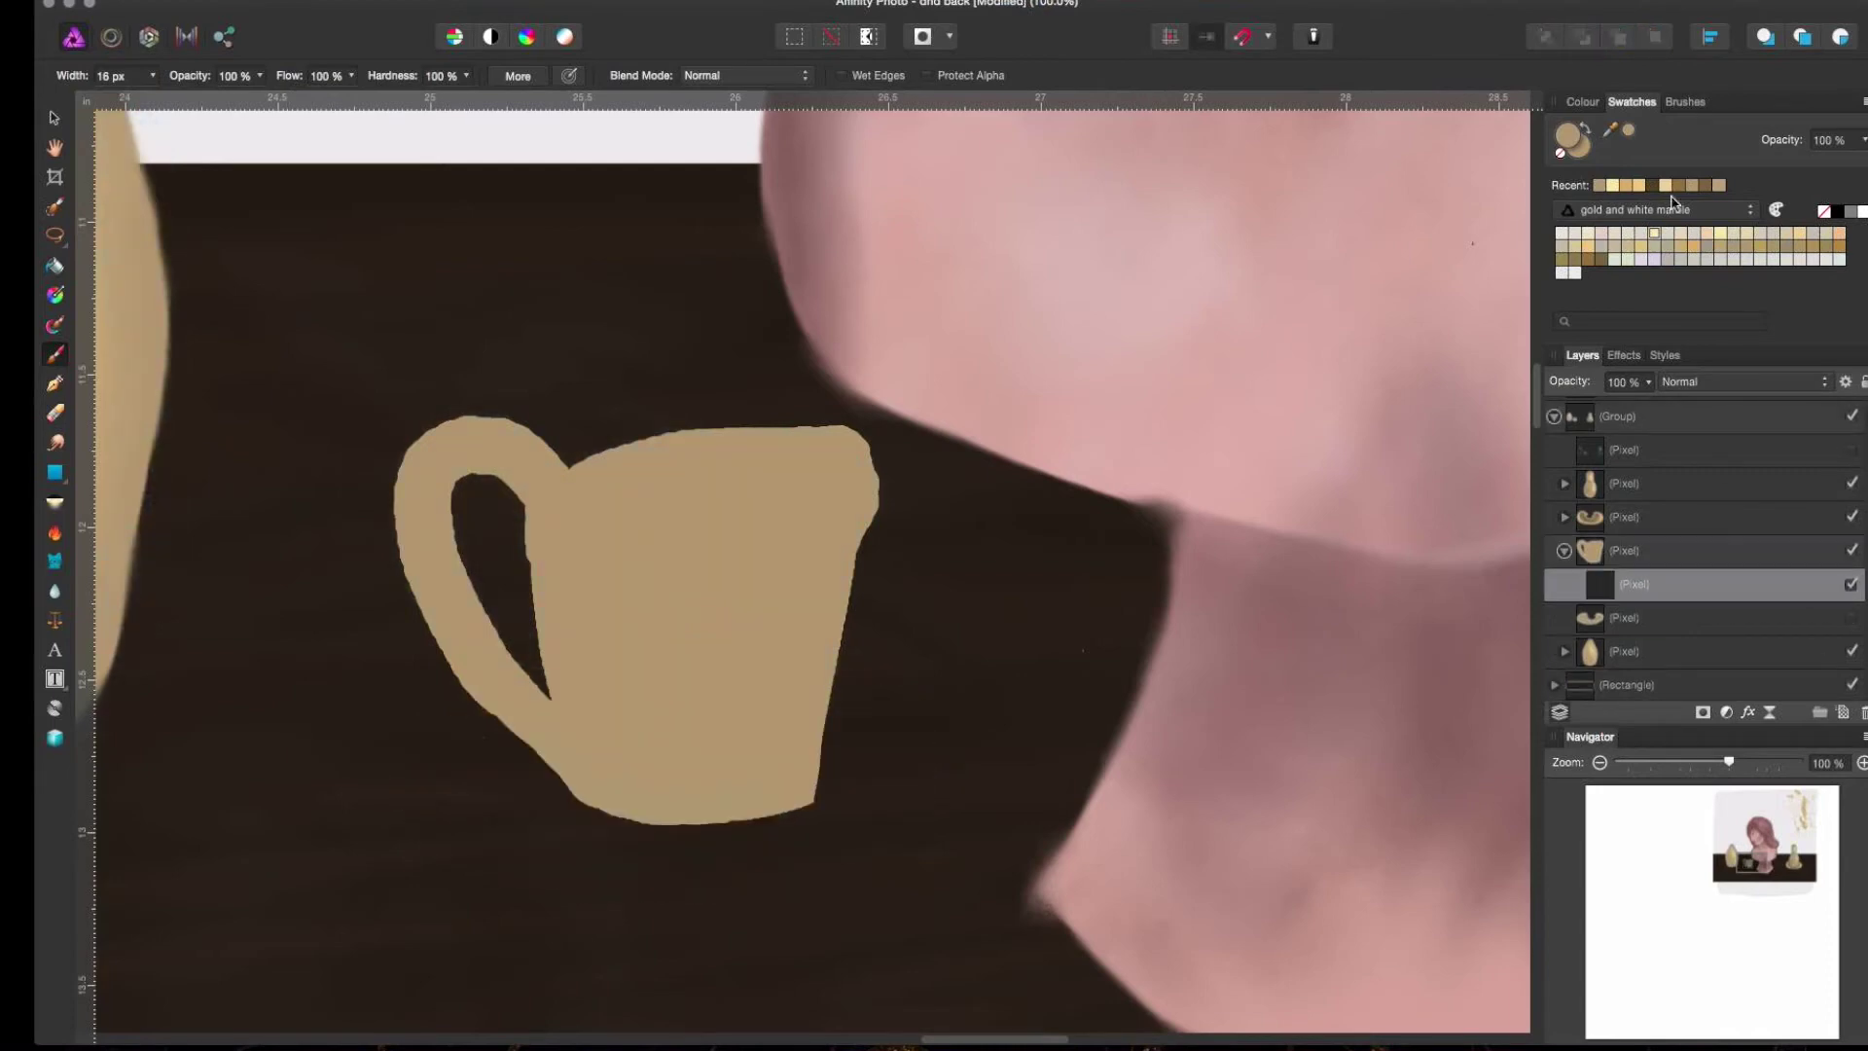
# - Paint pale yellow and whitish highlight strokes on the teacup's upper body, rim corner and handle
pyautogui.moveTo(559, 525); pyautogui.dragTo(637, 511)
pyautogui.moveTo(699, 516); pyautogui.dragTo(783, 492)
pyautogui.moveTo(803, 520); pyautogui.dragTo(847, 472)
pyautogui.moveTo(728, 570); pyautogui.dragTo(778, 608)
pyautogui.moveTo(409, 457); pyautogui.dragTo(486, 423)
pyautogui.moveTo(401, 496); pyautogui.dragTo(418, 574)
pyautogui.moveTo(492, 428); pyautogui.dragTo(545, 452)
pyautogui.click(1647, 243)
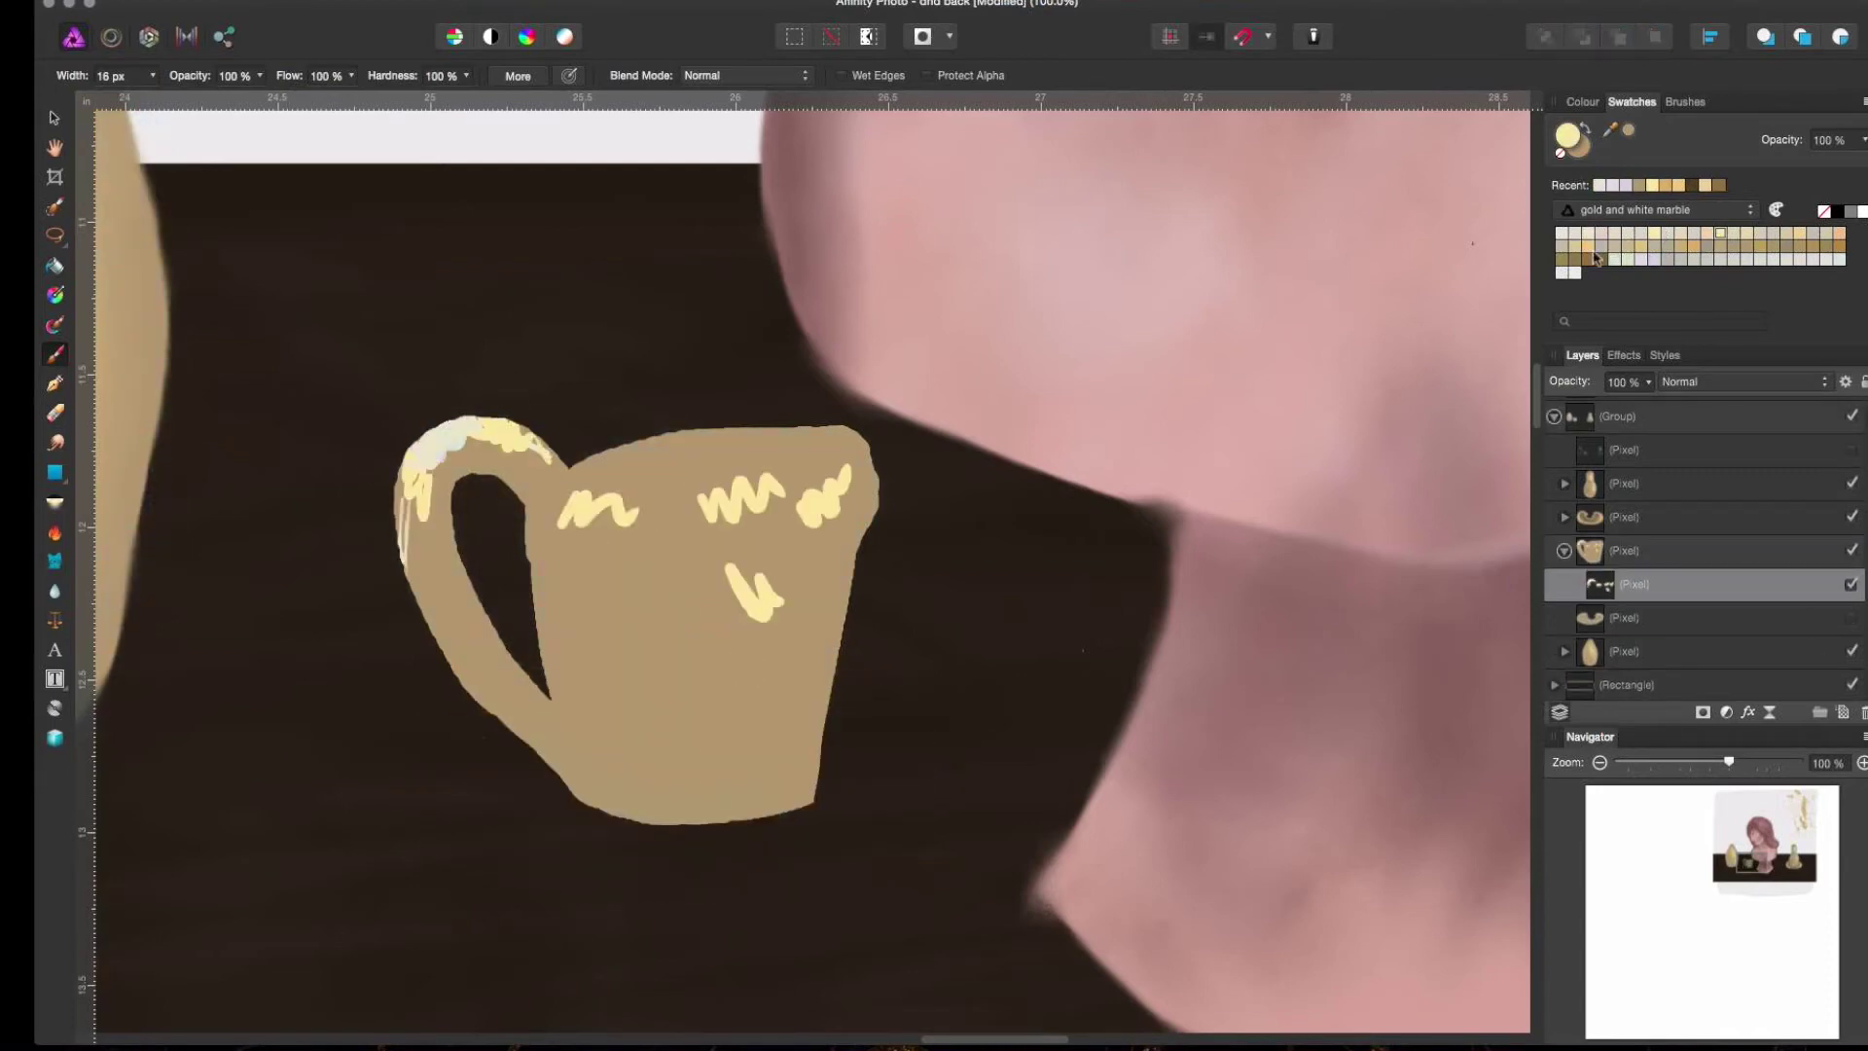
# - Paint brown shading on the teacup's handle and sides, and add a brown opening inside the rim on a new nested layer
pyautogui.moveTo(428, 545); pyautogui.dragTo(545, 701)
pyautogui.moveTo(865, 497); pyautogui.dragTo(822, 754)
pyautogui.moveTo(545, 662); pyautogui.dragTo(701, 798)
pyautogui.moveTo(807, 510)
pyautogui.mouseDown()
pyautogui.moveTo(759, 588)
pyautogui.moveTo(813, 681)
pyautogui.mouseUp()
pyautogui.moveTo(822, 438); pyautogui.dragTo(865, 457)
pyautogui.press('super+shift+n')
pyautogui.moveTo(579, 478)
pyautogui.mouseDown()
pyautogui.moveTo(820, 445)
pyautogui.moveTo(780, 420)
pyautogui.moveTo(618, 469)
pyautogui.moveTo(721, 473)
pyautogui.moveTo(594, 504)
pyautogui.moveTo(820, 449)
pyautogui.mouseUp()
# - Blend the teacup's shading and highlights with the 90 px smudge brush and smooth its outline at 25 px
pyautogui.hotkey('alt', '[')
pyautogui.press('r')
pyautogui.moveTo(418, 467)
pyautogui.mouseDown()
pyautogui.moveTo(395, 493)
pyautogui.moveTo(565, 643)
pyautogui.moveTo(684, 826)
pyautogui.mouseUp()
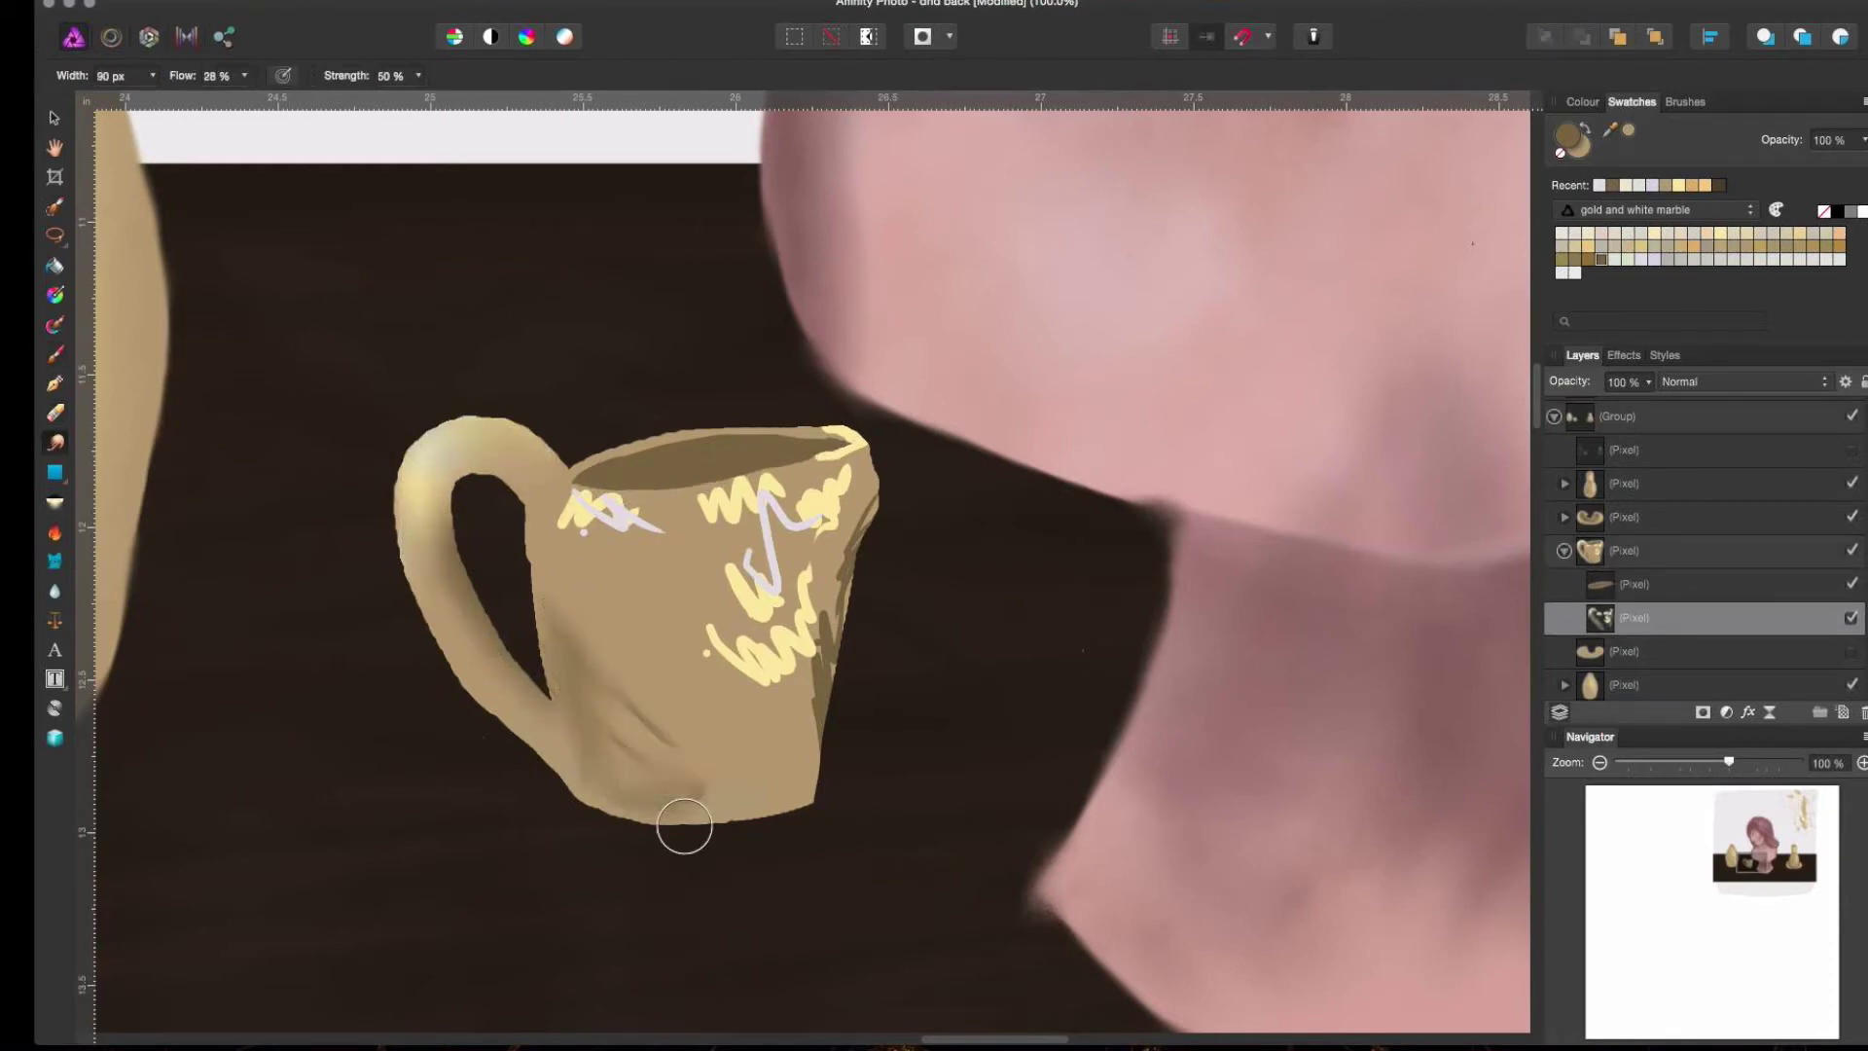
pyautogui.moveTo(812, 611)
pyautogui.mouseDown()
pyautogui.moveTo(833, 675)
pyautogui.moveTo(742, 562)
pyautogui.moveTo(792, 667)
pyautogui.moveTo(778, 681)
pyautogui.mouseUp()
pyautogui.hotkey('alt', ']')
pyautogui.moveTo(153, 76); pyautogui.dragTo(127, 97)
pyautogui.hotkey('alt', ']')
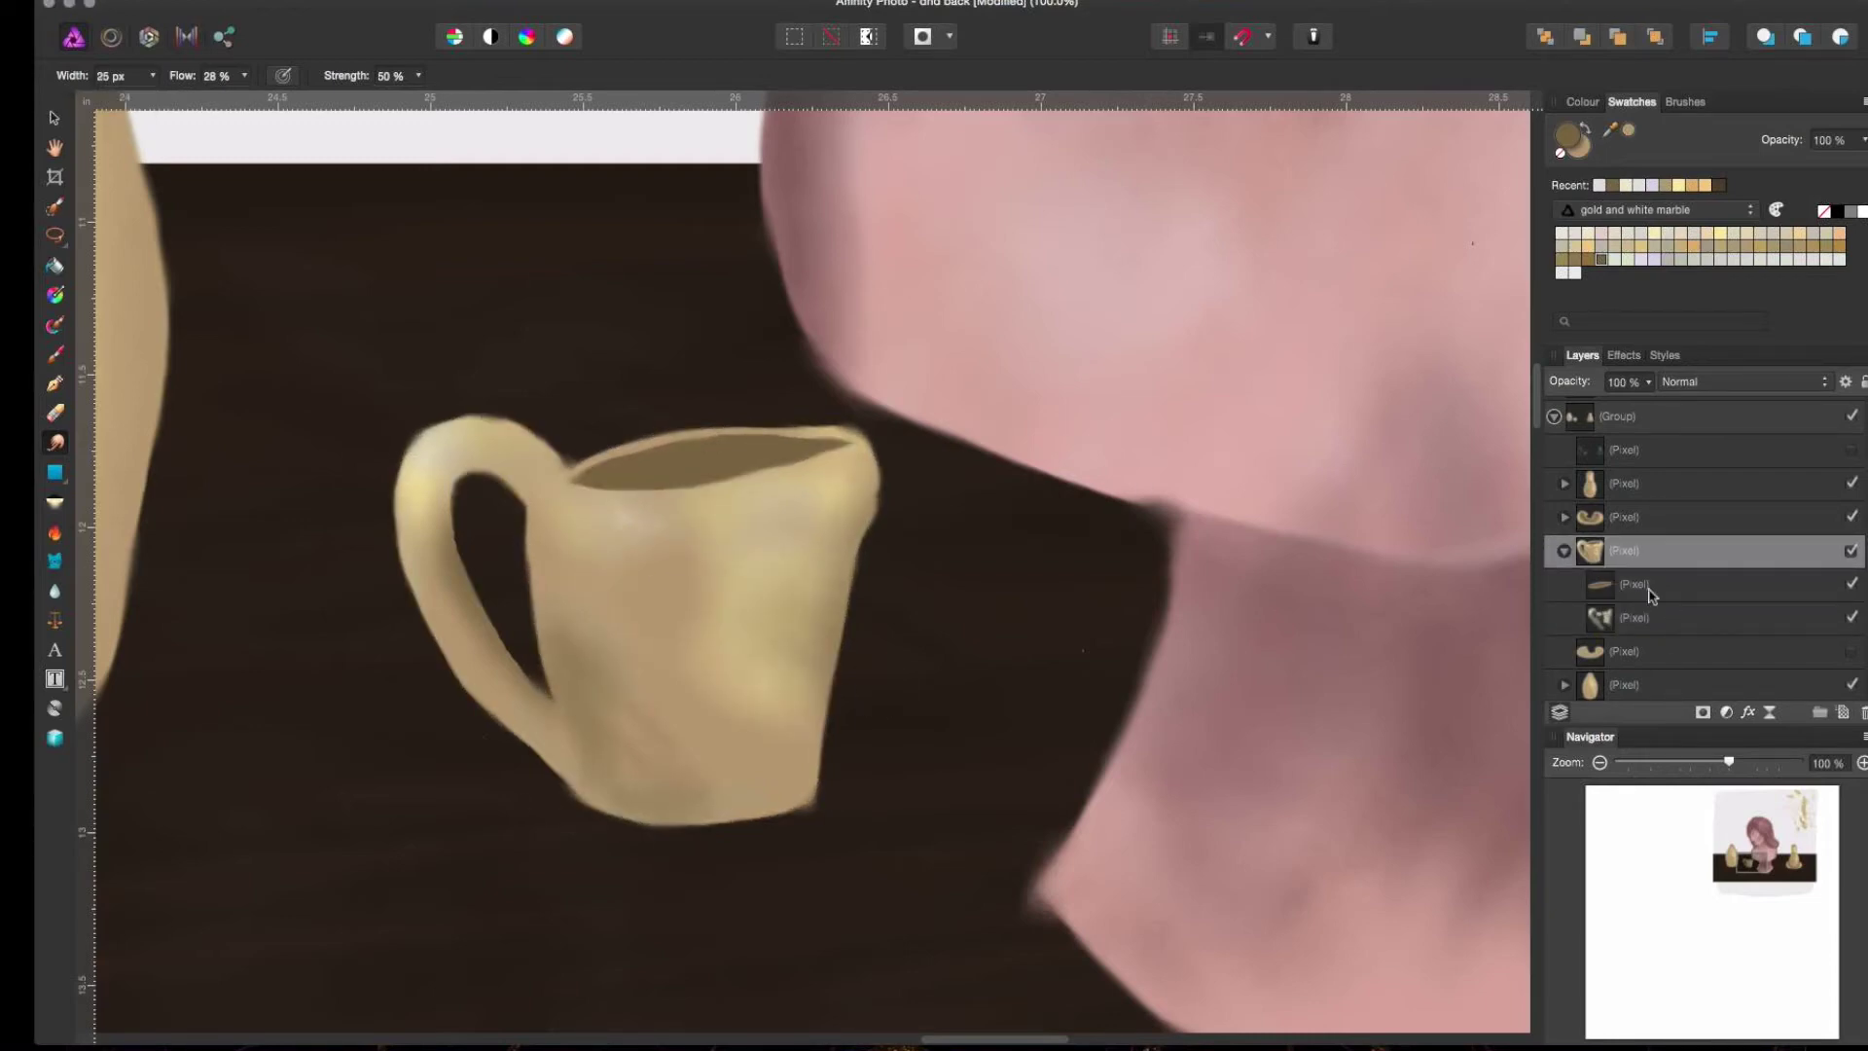
# - Move the teacup in front of the wide vase's lower edge and position the saucer beneath it
pyautogui.press('super+minus')
pyautogui.press('v')
pyautogui.moveTo(763, 583); pyautogui.dragTo(564, 617)
pyautogui.press('super+plus')
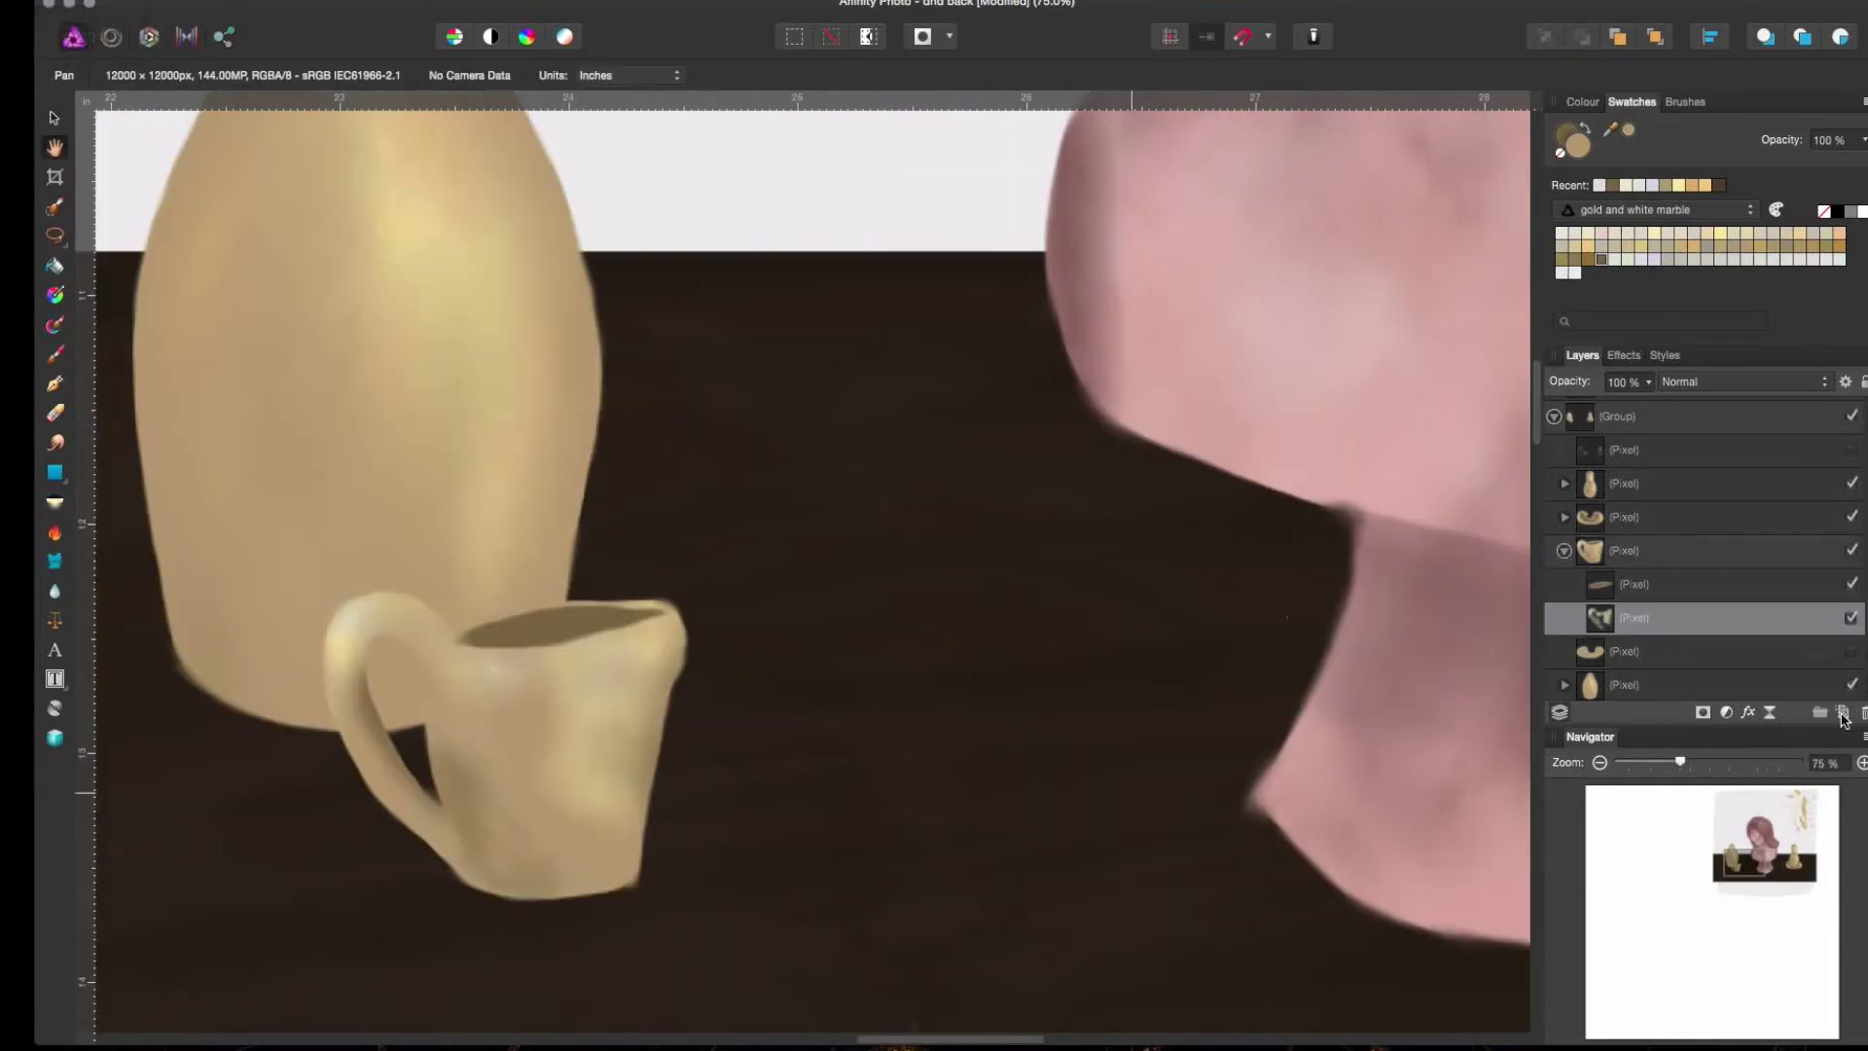
pyautogui.moveTo(600, 864); pyautogui.dragTo(815, 899)
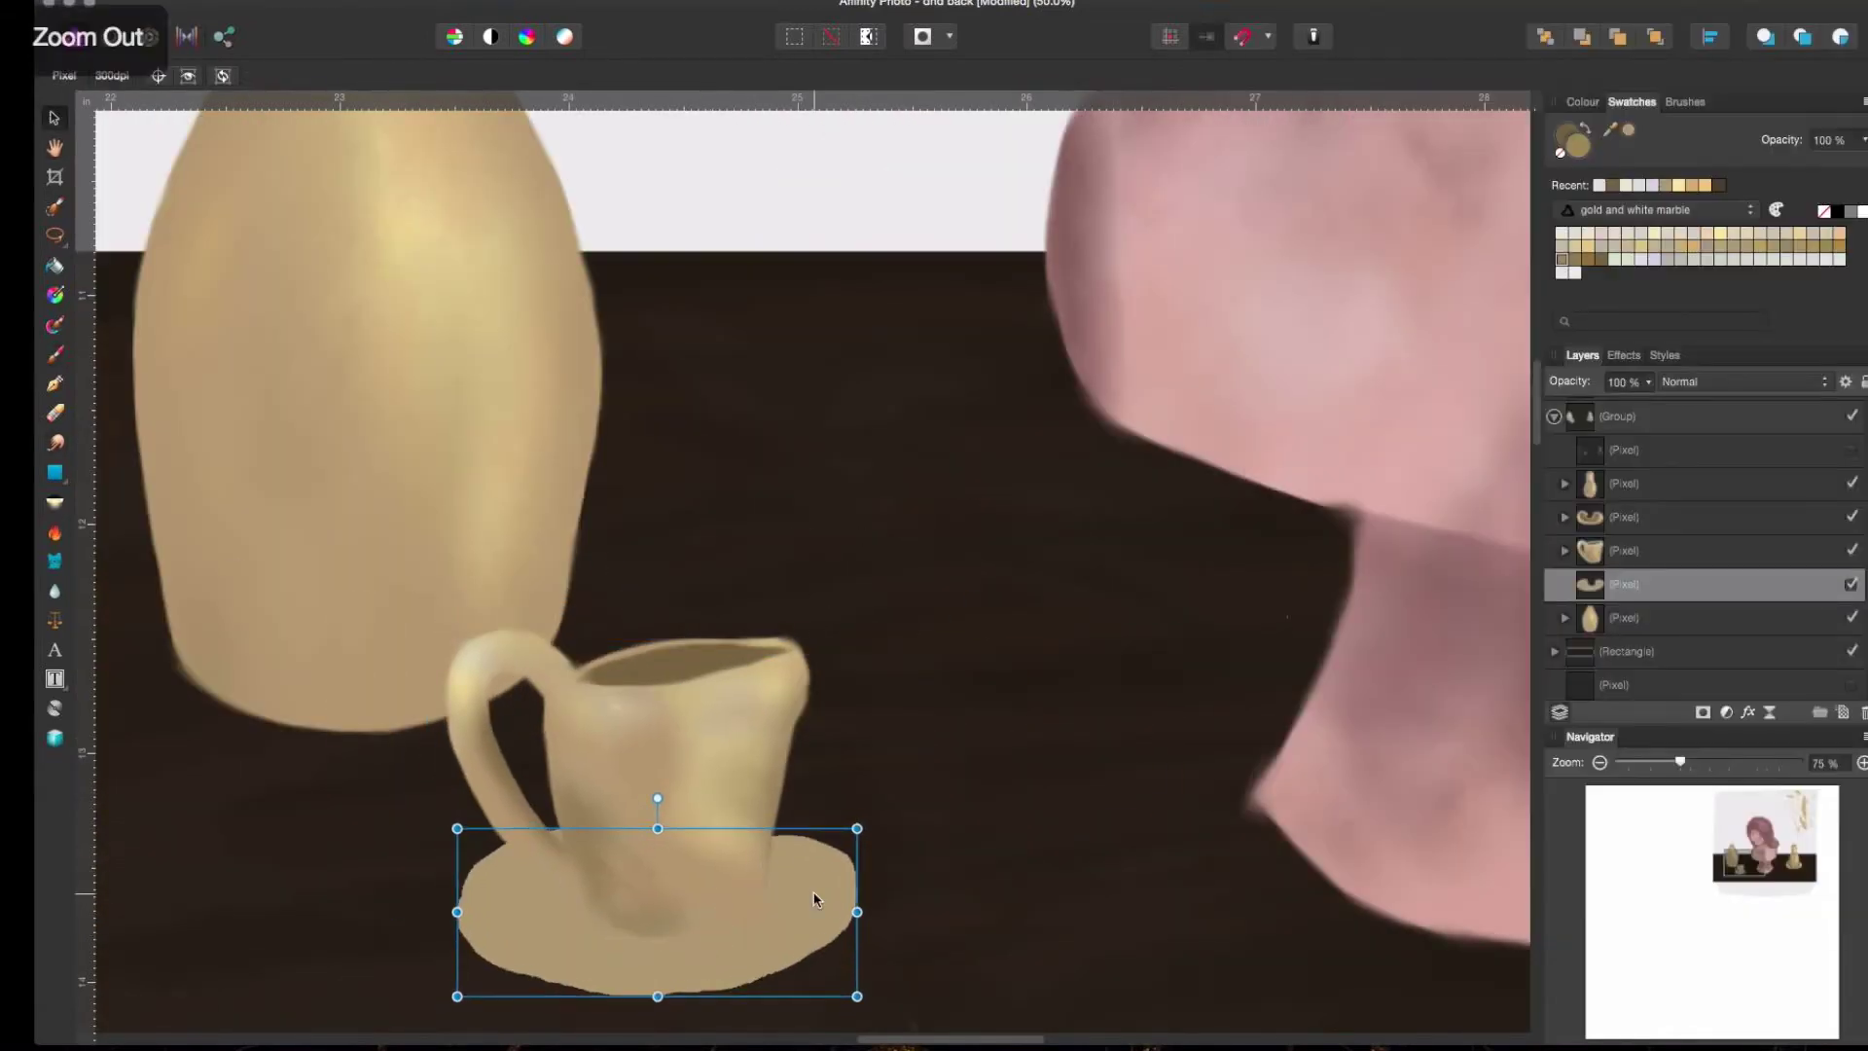
# - Smooth the teacup saucer's outline with the 25 px smudge brush
pyautogui.press('super+minus')
pyautogui.press('super+minus')
pyautogui.press('super+minus')
pyautogui.click(54, 443)
pyautogui.press('super+1')
pyautogui.moveTo(525, 554); pyautogui.dragTo(554, 725)
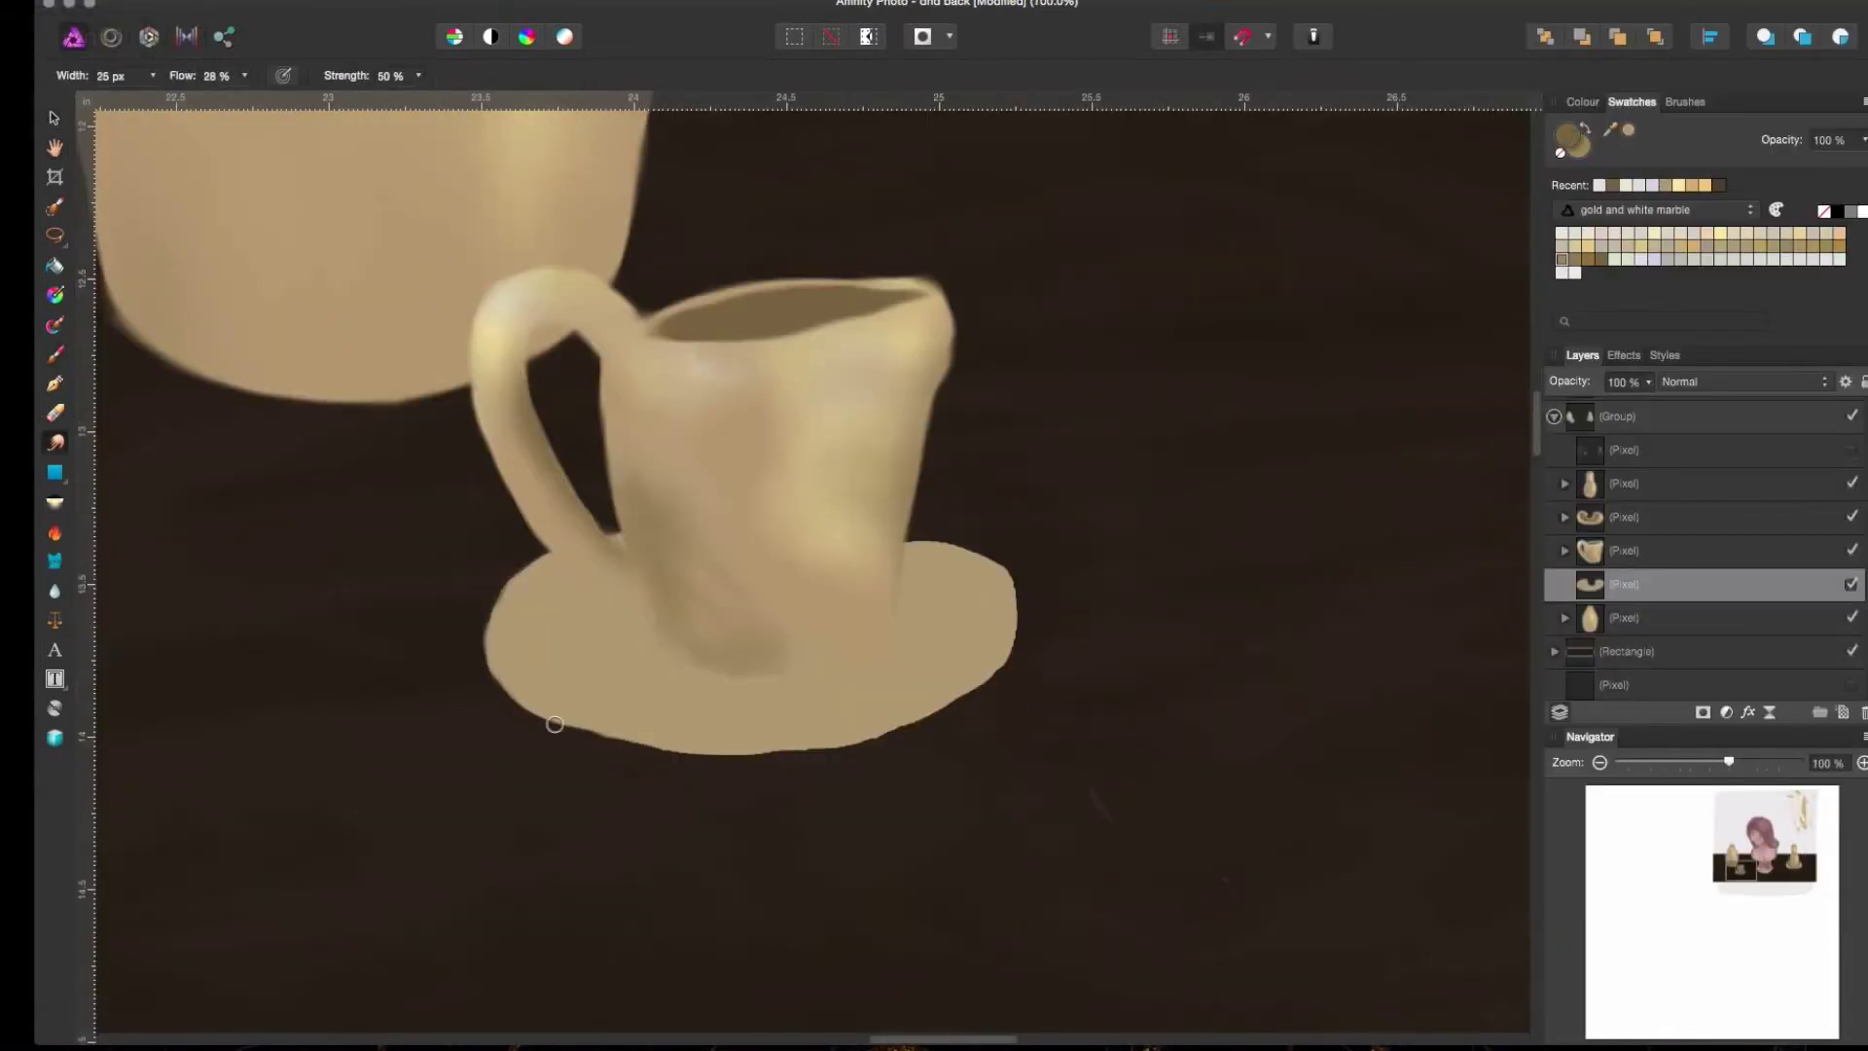
# - Nest a new layer in the teacup's saucer layer and paint olive-brown shading around the cup's base
pyautogui.press('super+shift+n')
pyautogui.moveTo(1654, 583); pyautogui.dragTo(1590, 618)
pyautogui.press('b')
pyautogui.moveTo(550, 613)
pyautogui.mouseDown()
pyautogui.moveTo(924, 593)
pyautogui.moveTo(739, 696)
pyautogui.mouseUp()
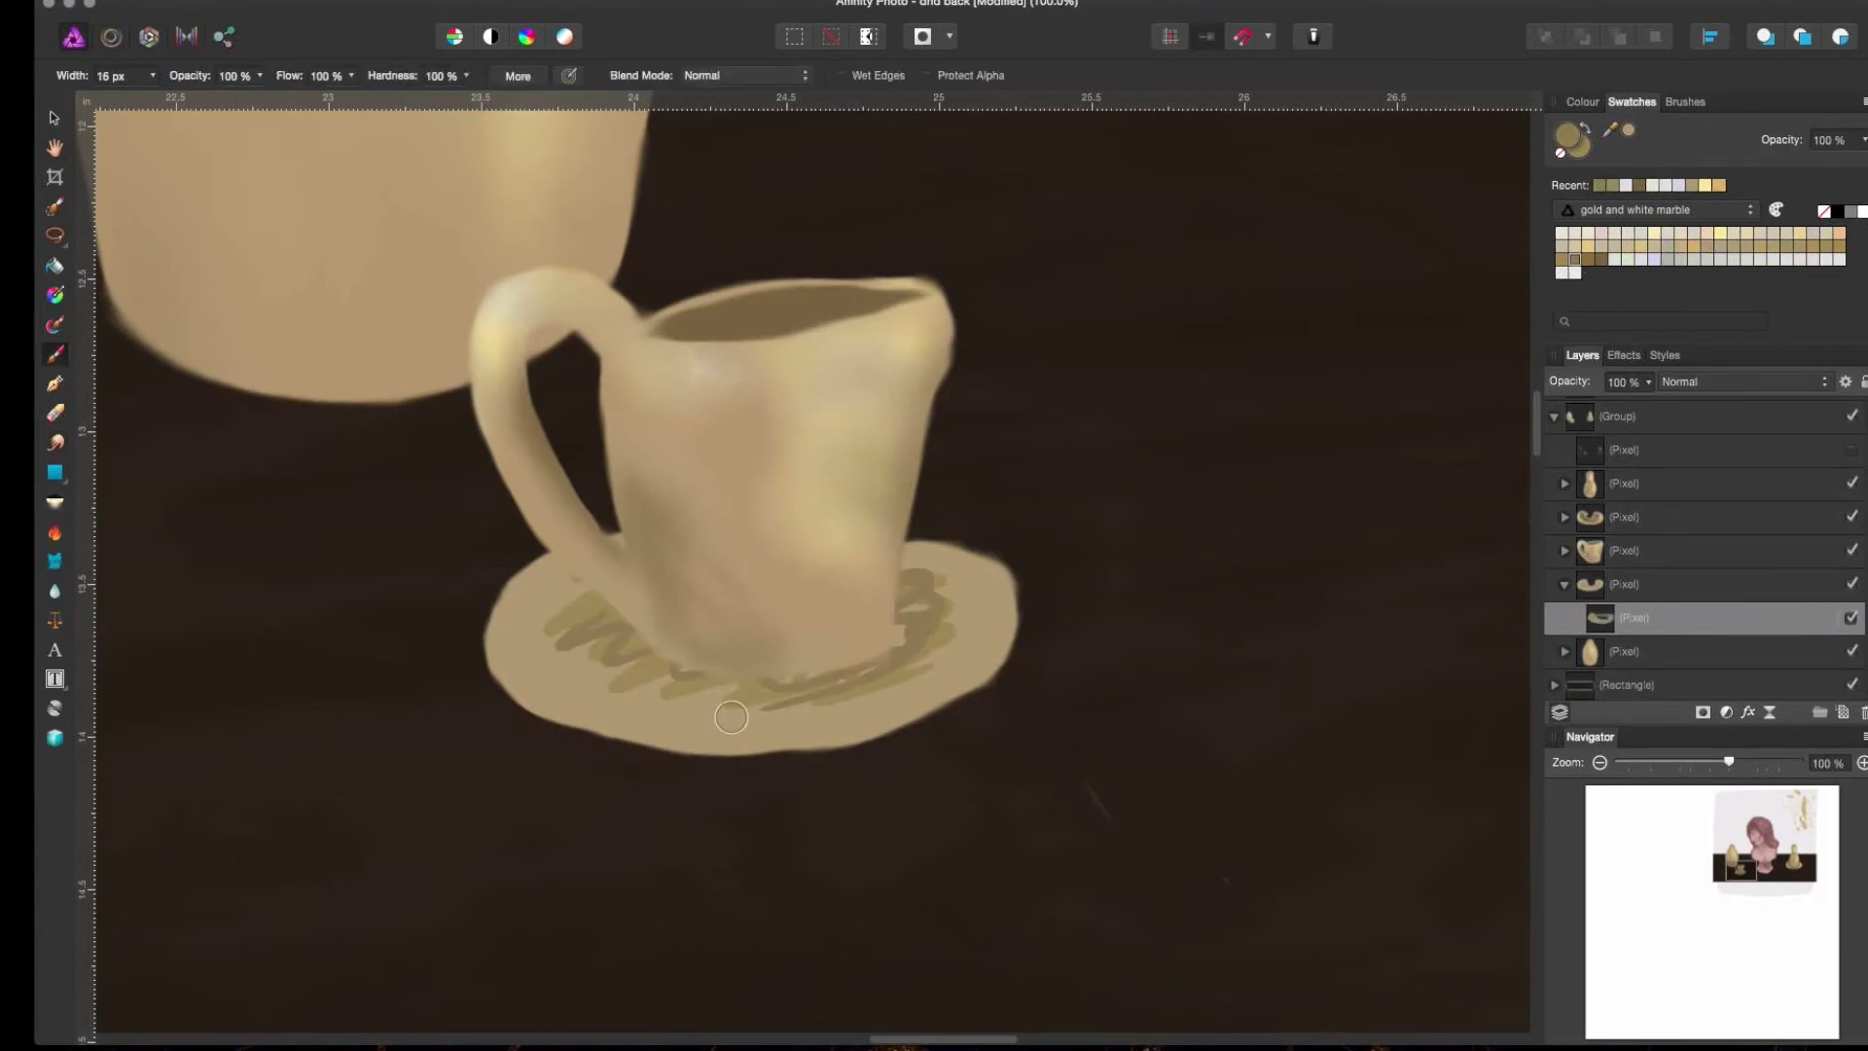
pyautogui.press('super+minus')
pyautogui.press('super+minus')
pyautogui.press('super+minus')
pyautogui.press('super+minus')
pyautogui.press('super+minus')
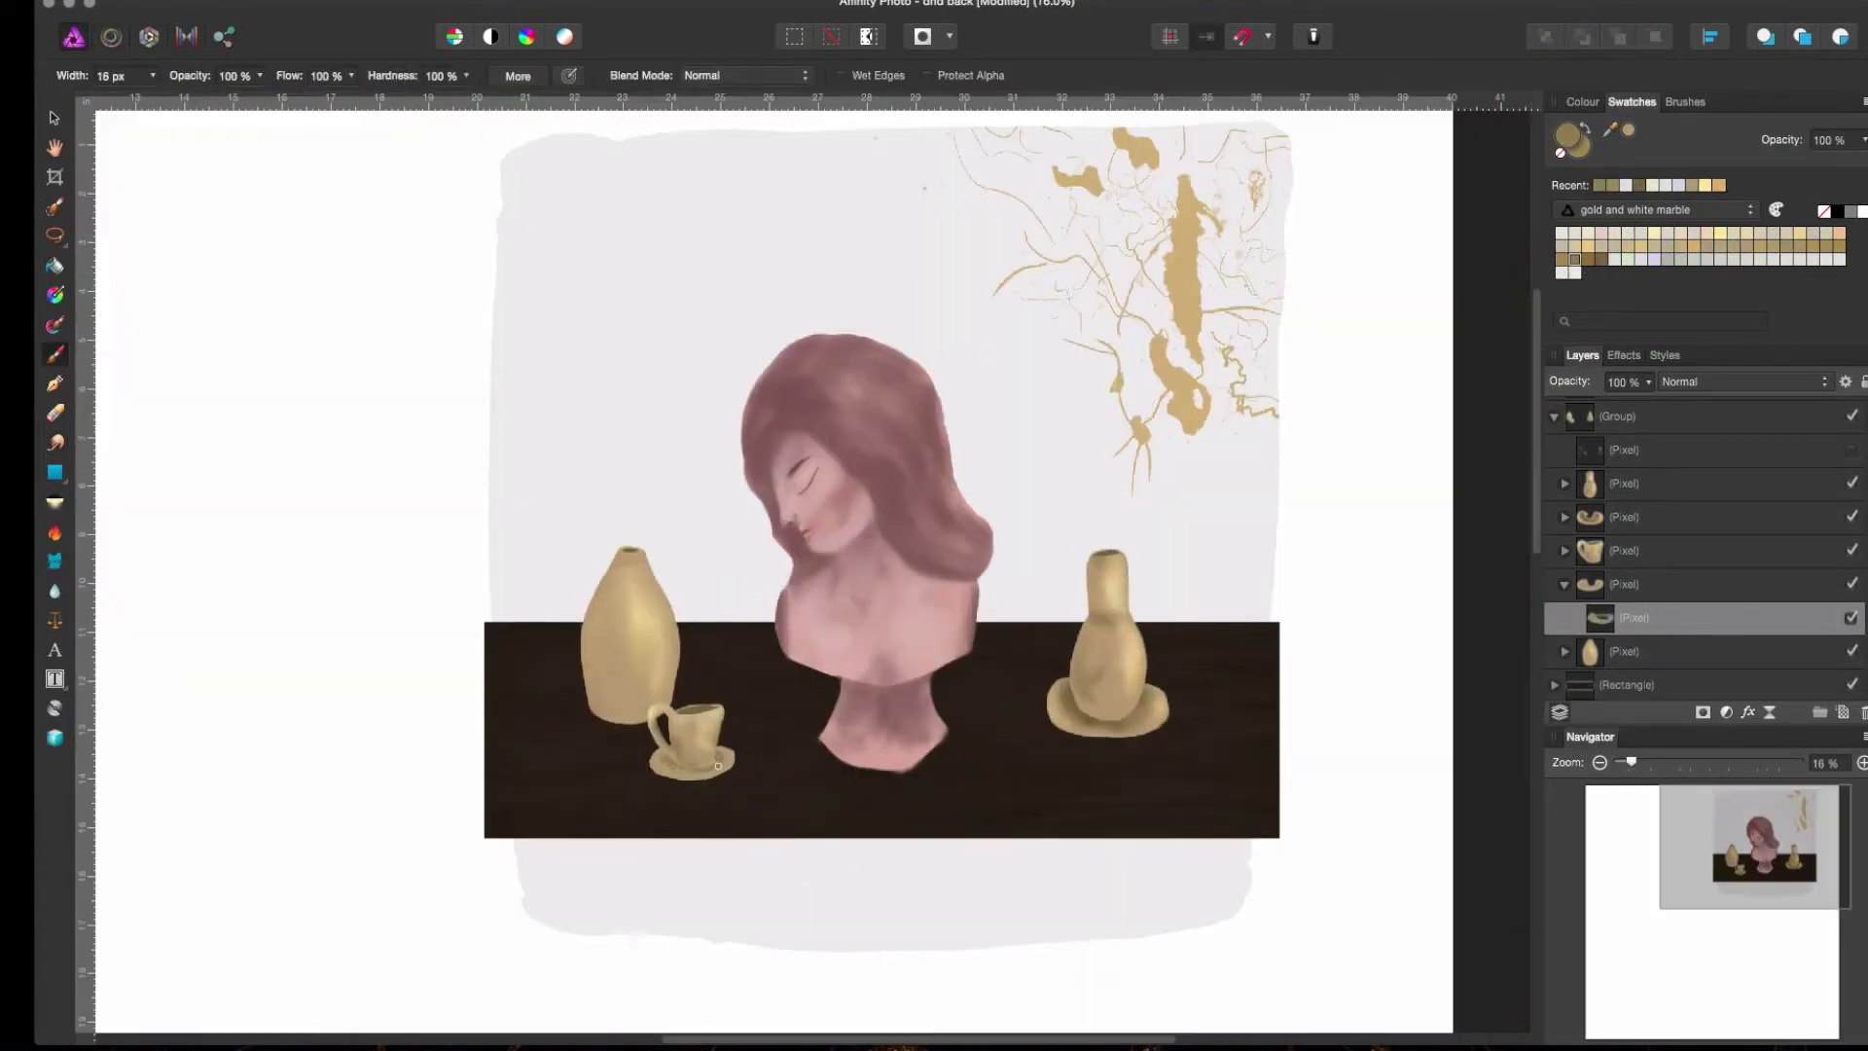
# - Blend the teacup saucer's shading and edge highlights with the 250 px smudge brush, undoing two strokes
pyautogui.press('super+plus')
pyautogui.press('super+plus')
pyautogui.press('super+plus')
pyautogui.press('super+plus')
pyautogui.press('r')
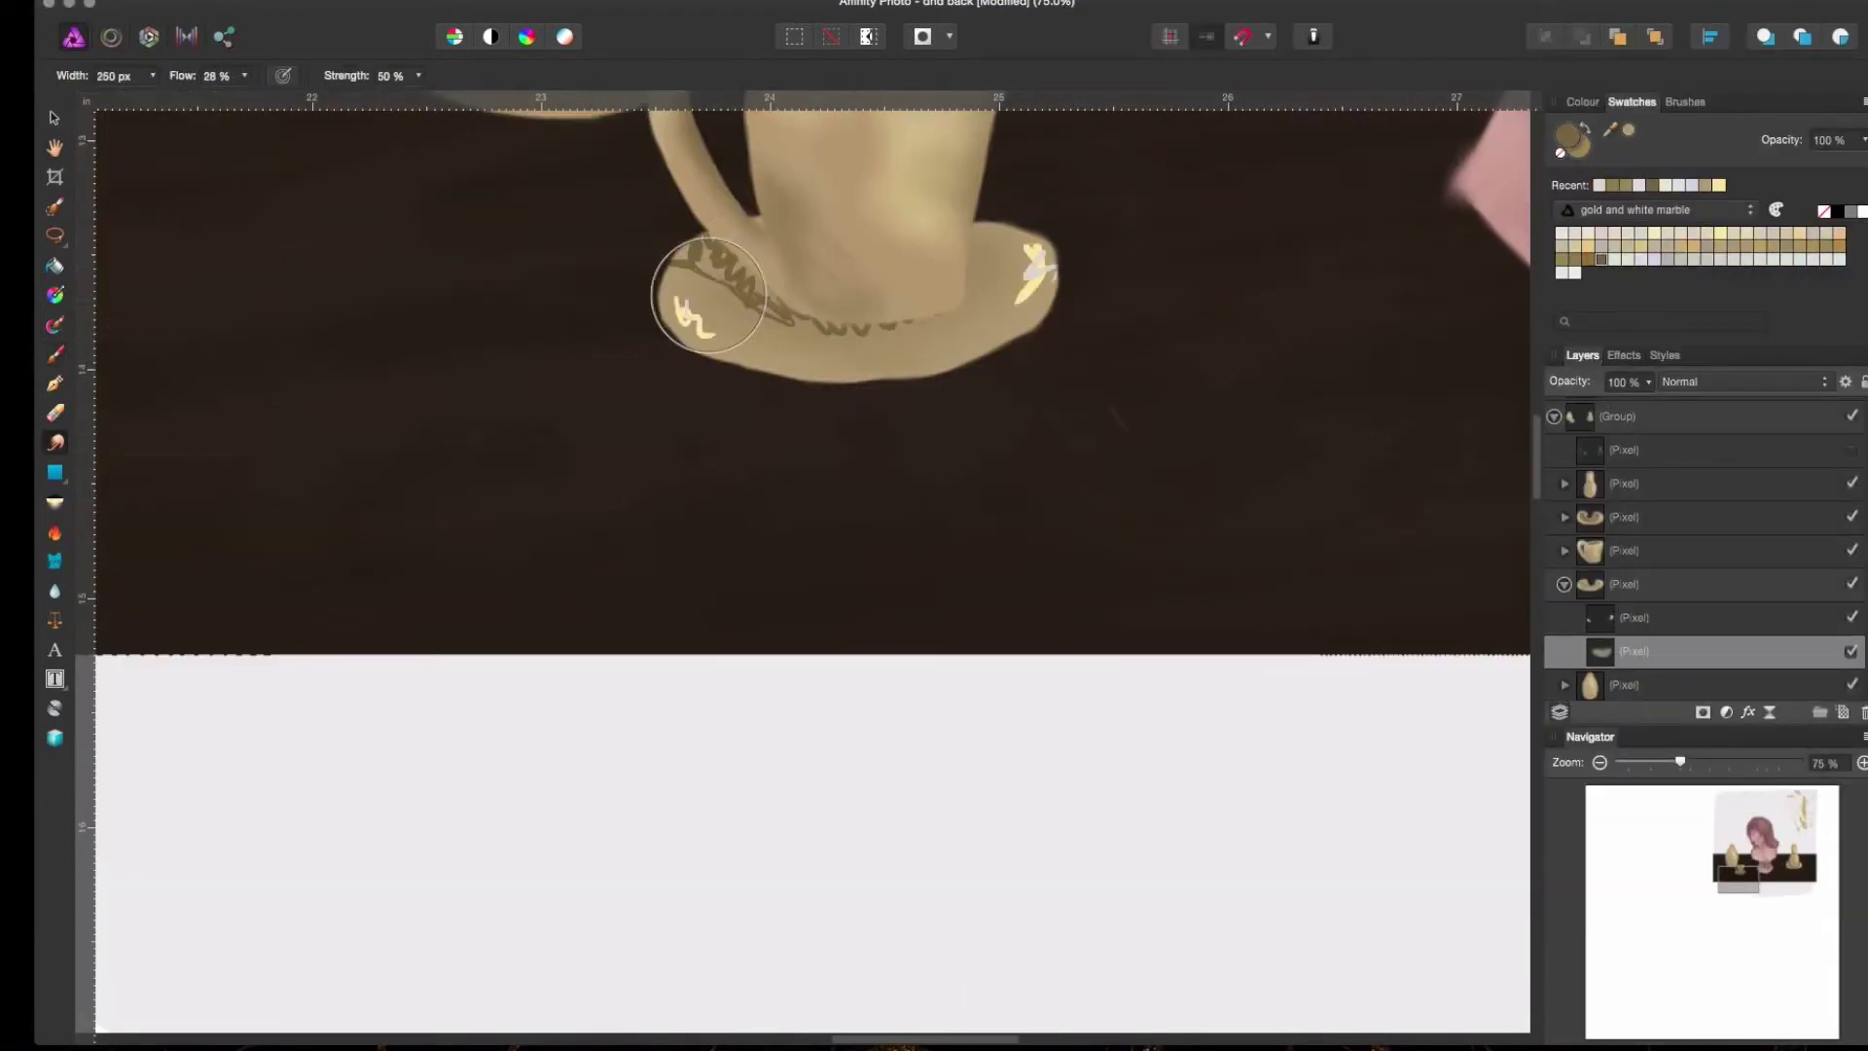
pyautogui.moveTo(808, 292); pyautogui.dragTo(839, 334)
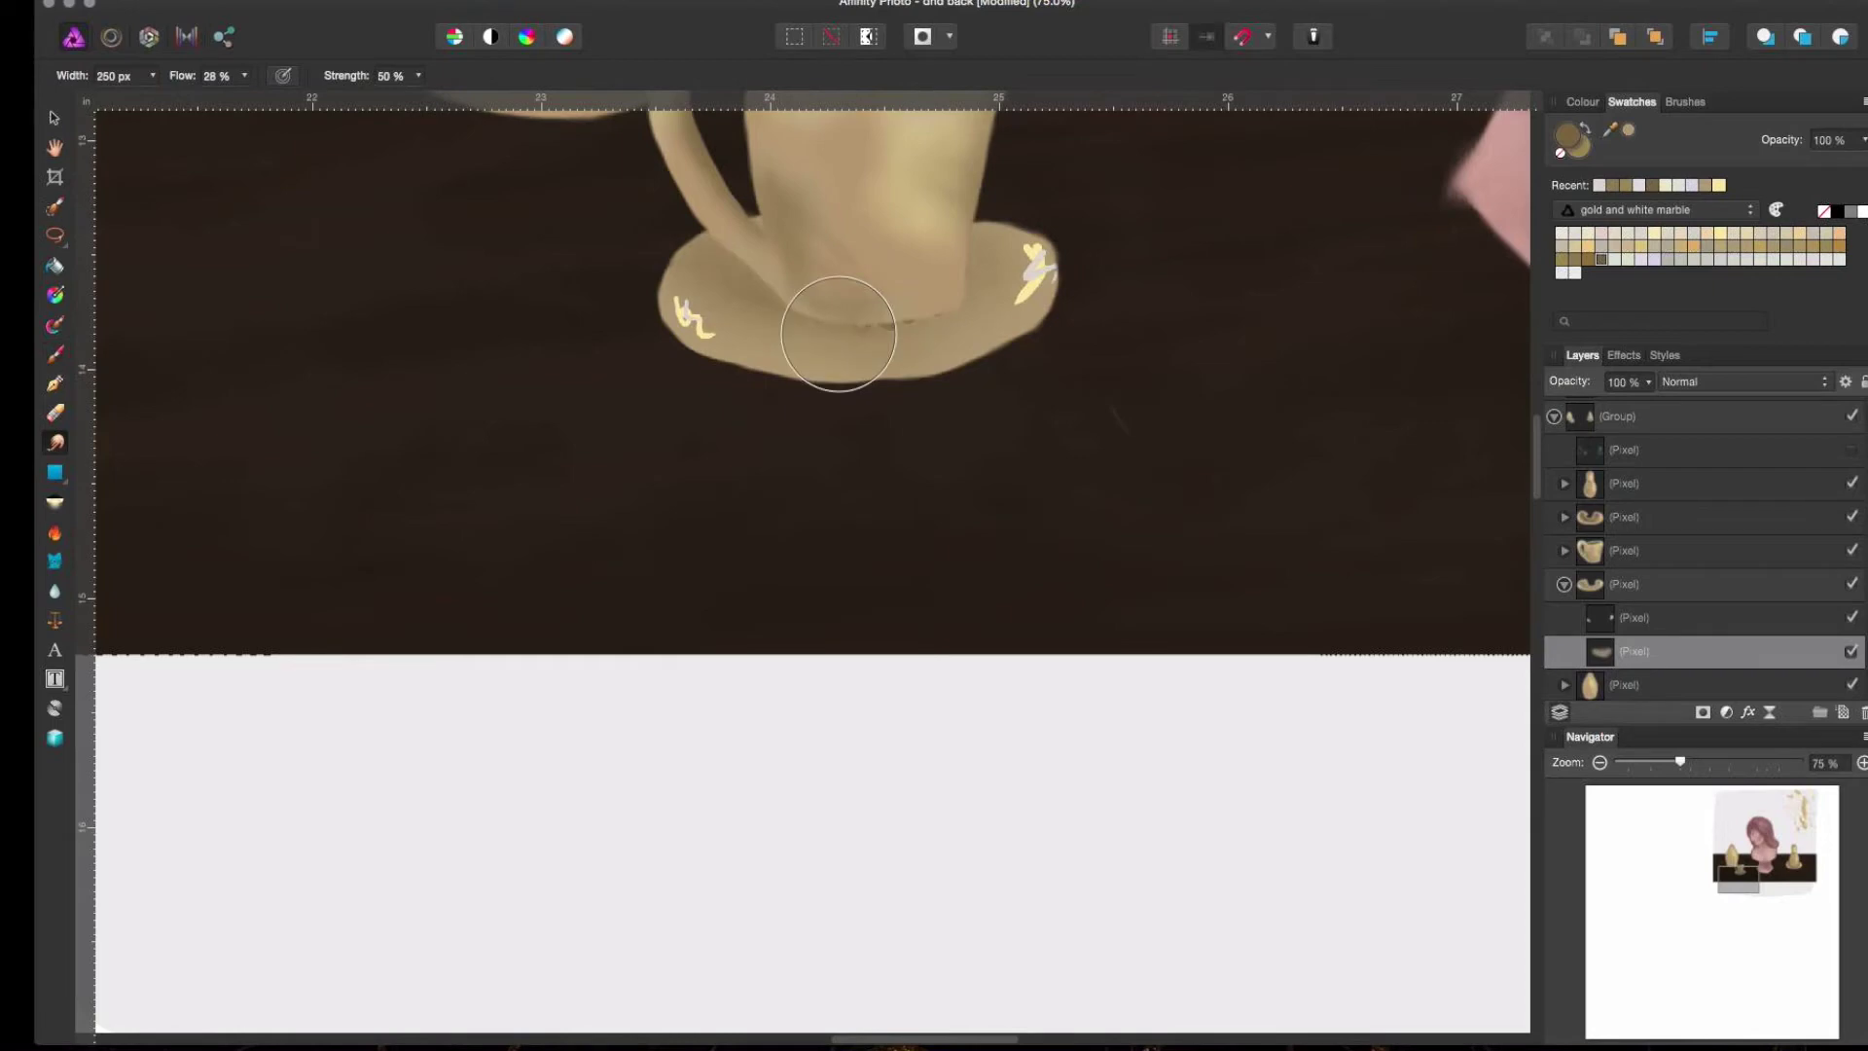
pyautogui.press('super+z')
pyautogui.press('super+z')
pyautogui.scroll(5, 1019, 332)
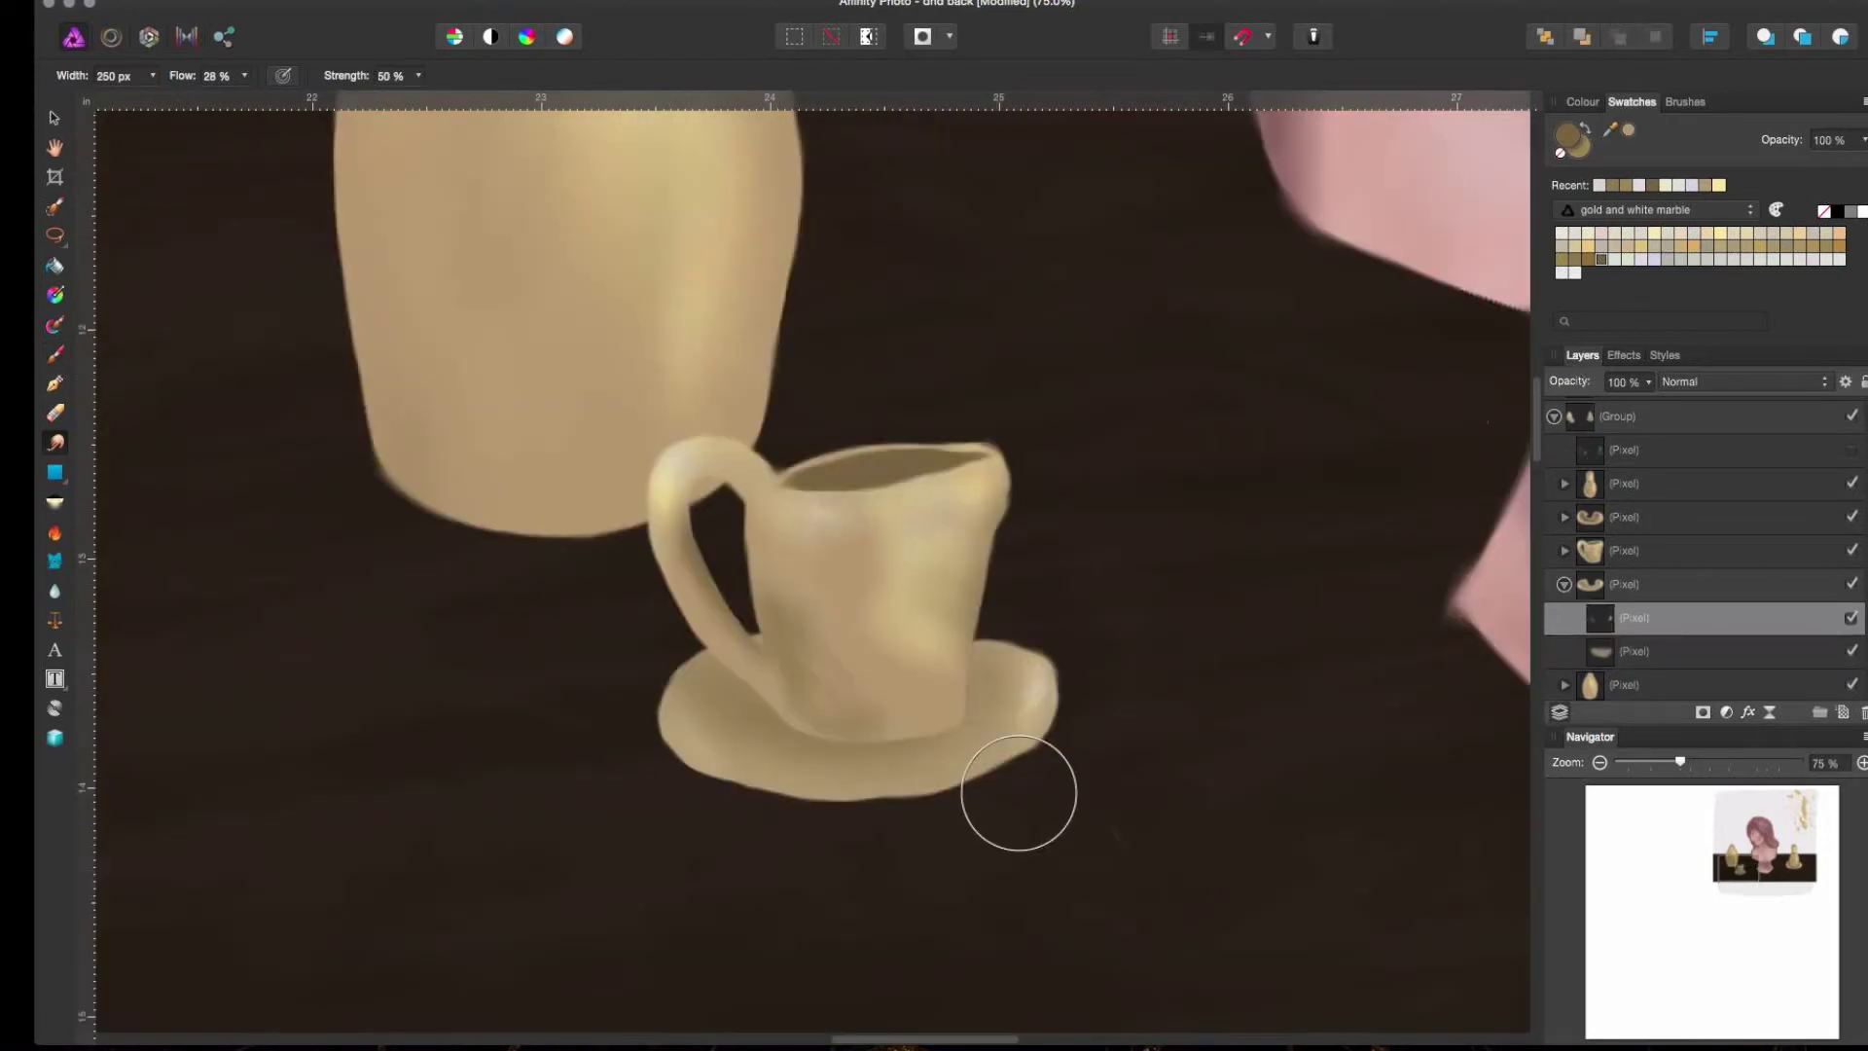
# - Draw a rectangular frame around the composition with no fill and a 25 pt black stroke
pyautogui.scroll(-10, 1019, 793)
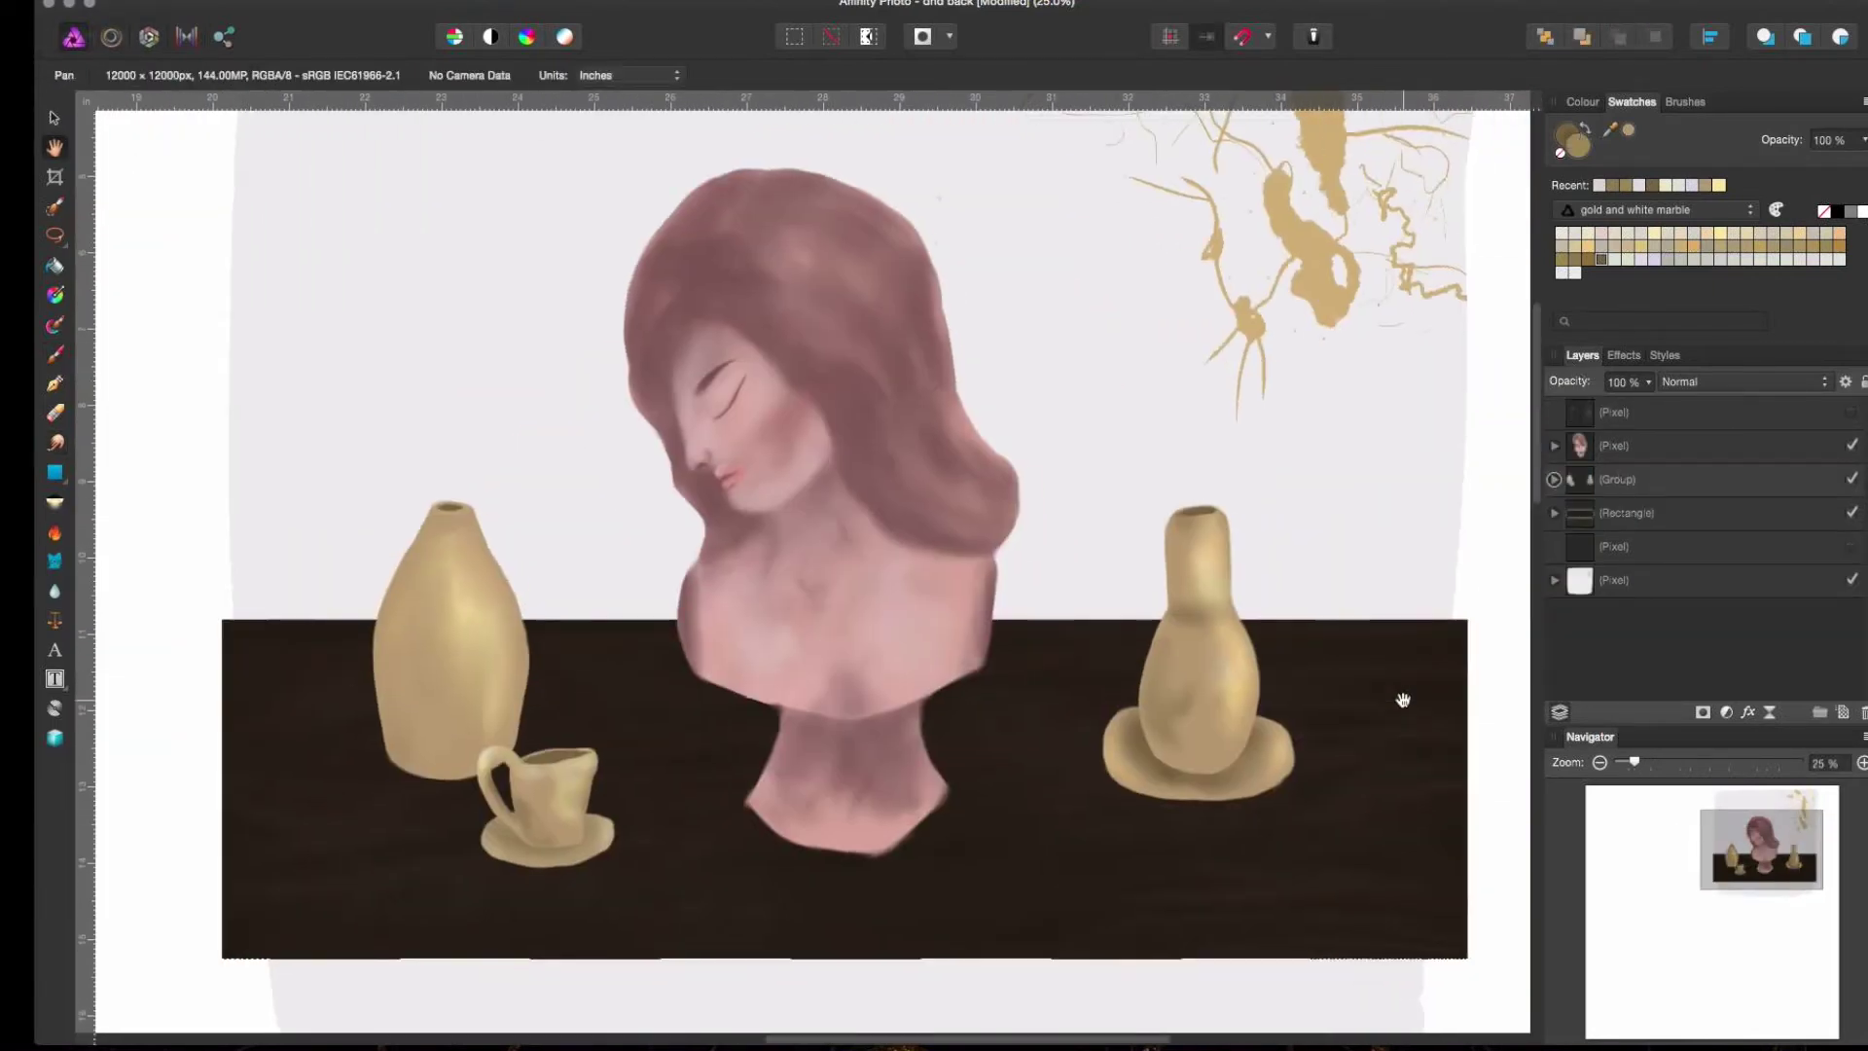
pyautogui.press('m')
pyautogui.moveTo(376, 131)
pyautogui.mouseDown()
pyautogui.moveTo(1177, 829)
pyautogui.moveTo(1207, 793)
pyautogui.mouseUp()
pyautogui.click(154, 74)
pyautogui.click(252, 75)
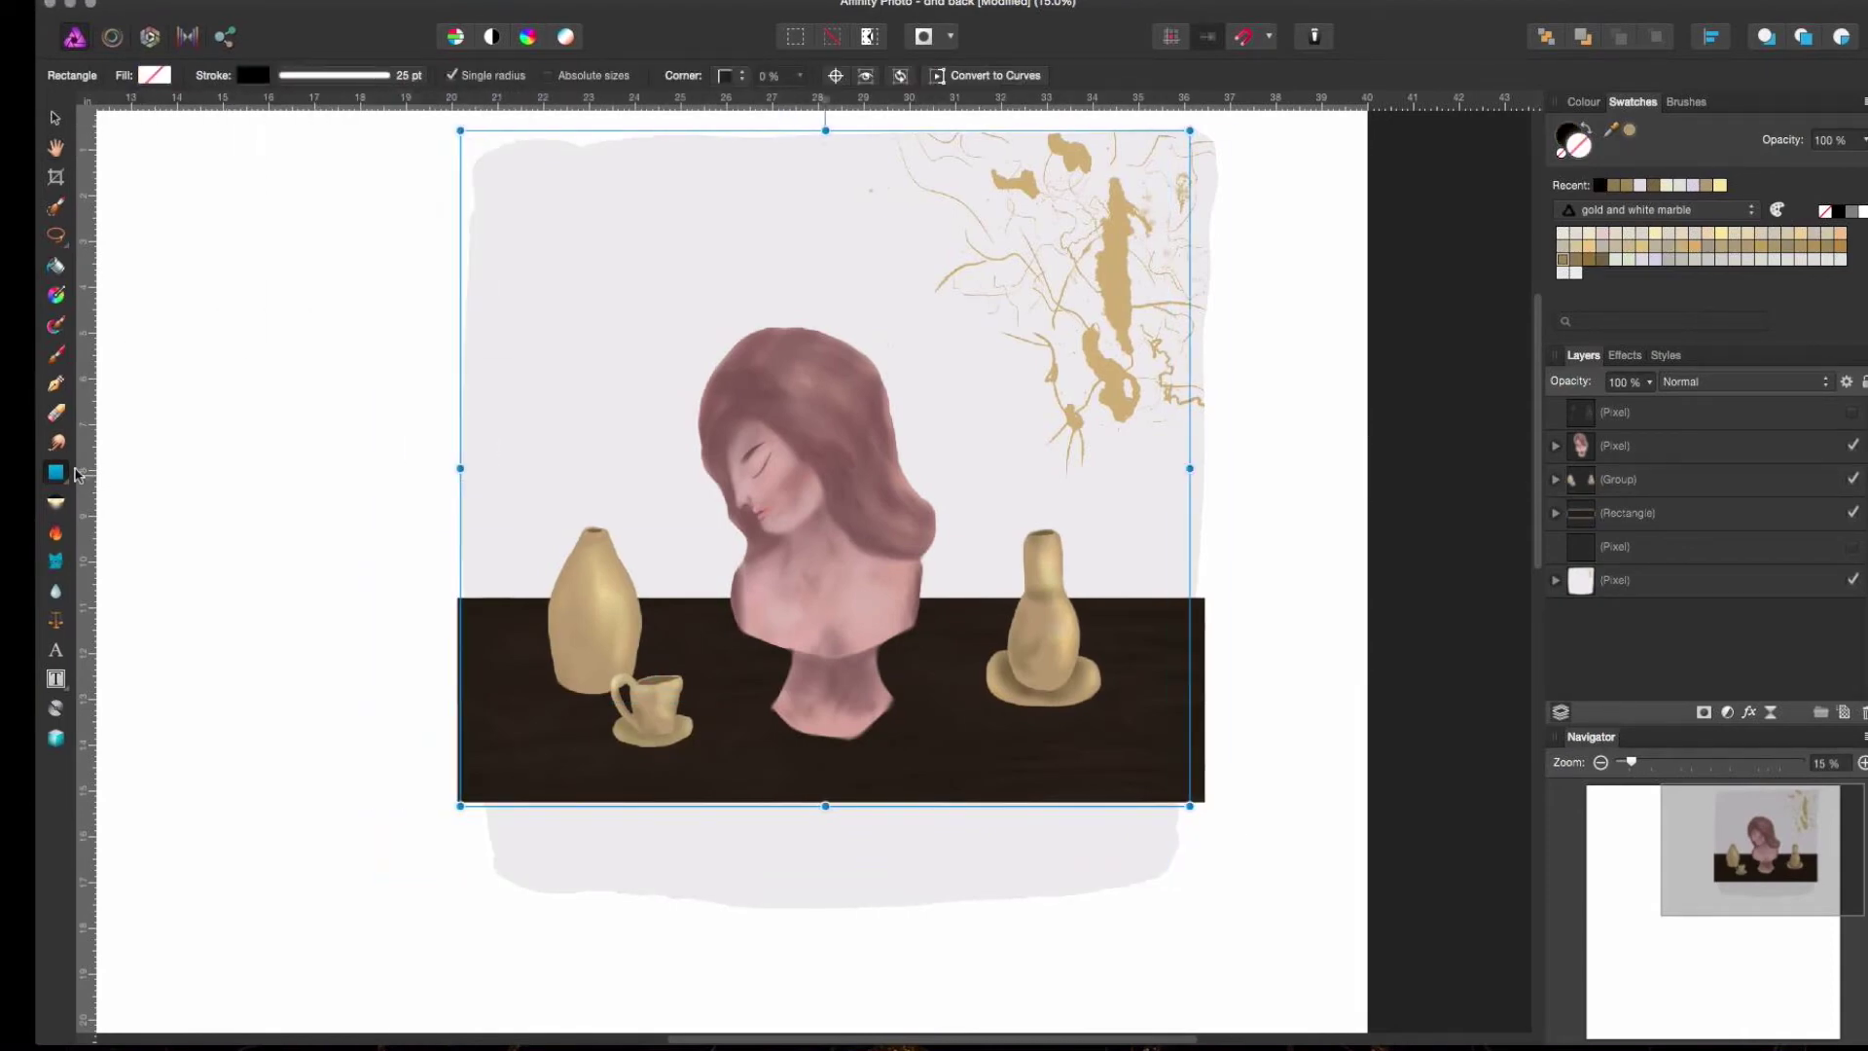
pyautogui.moveTo(459, 136); pyautogui.dragTo(1206, 798)
pyautogui.click(334, 75)
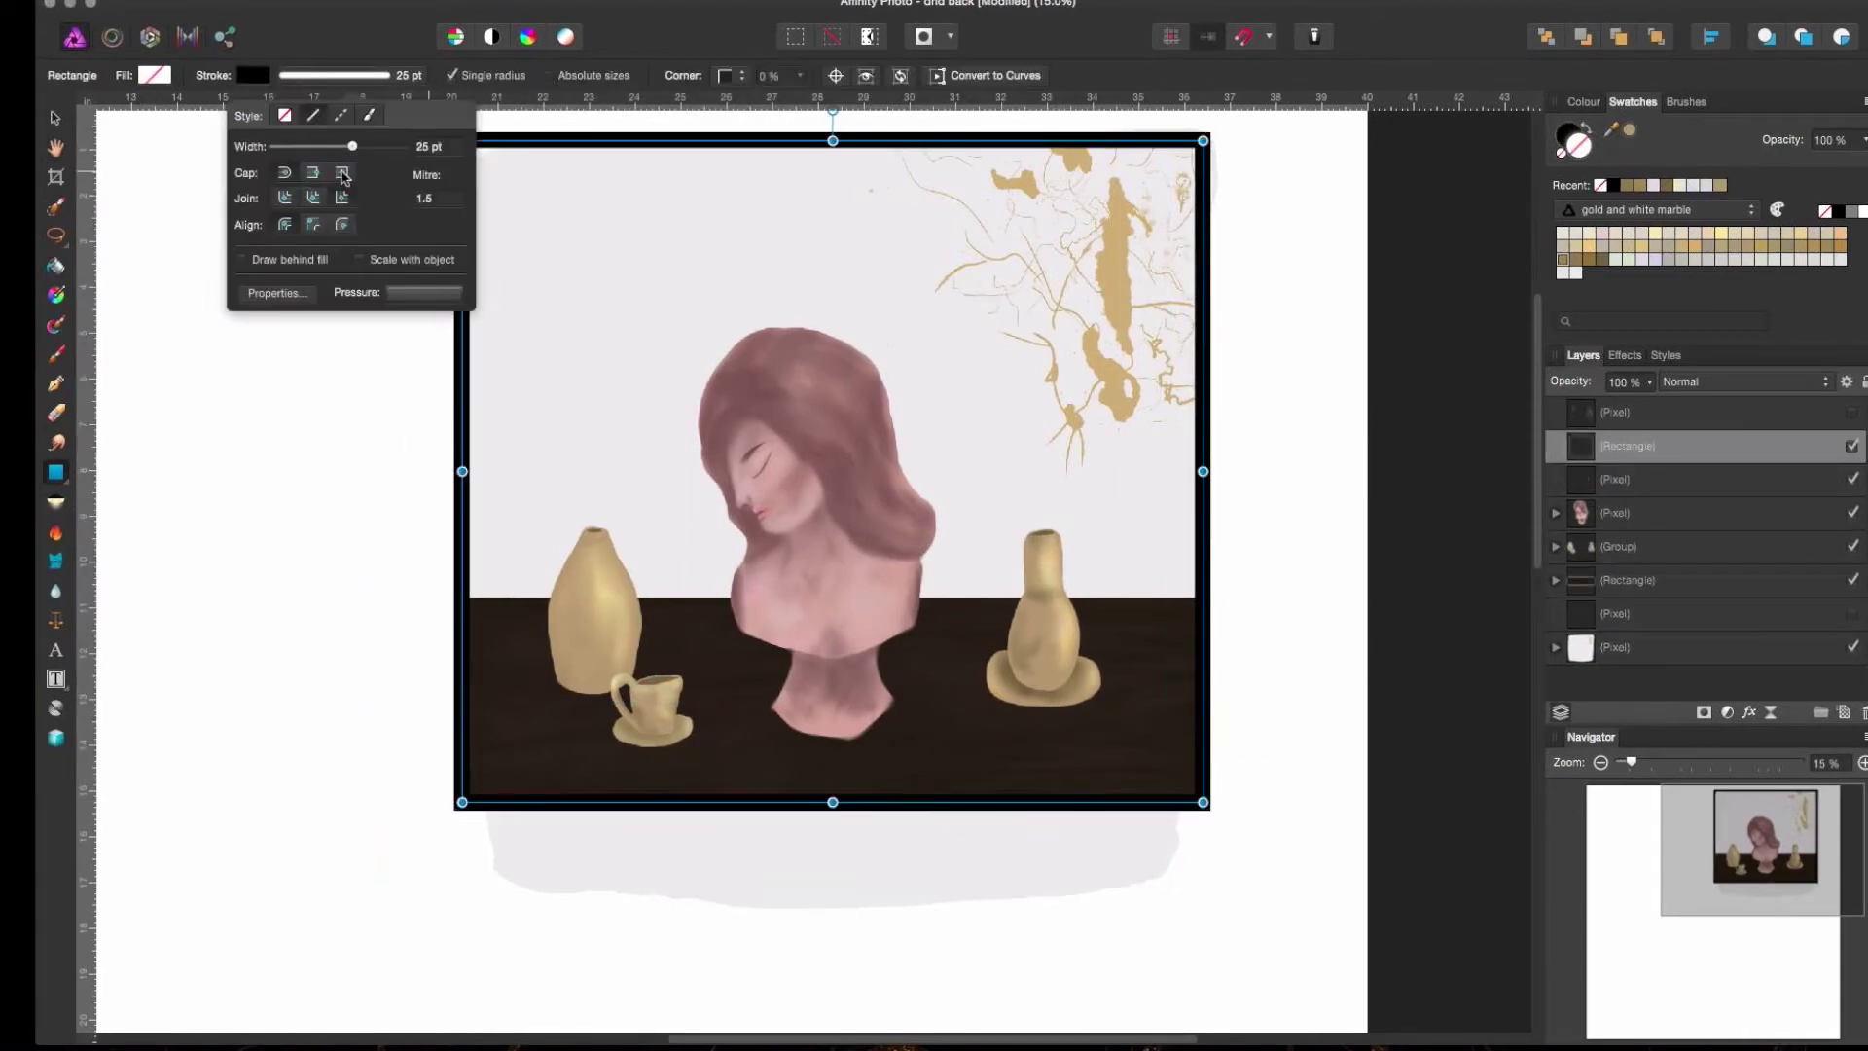
# - Erase the marble background that extends below and beside the black frame
pyautogui.press('e')
pyautogui.moveTo(506, 856)
pyautogui.mouseDown()
pyautogui.moveTo(888, 830)
pyautogui.moveTo(1129, 880)
pyautogui.mouseUp()
pyautogui.press('b')
pyautogui.press('x')
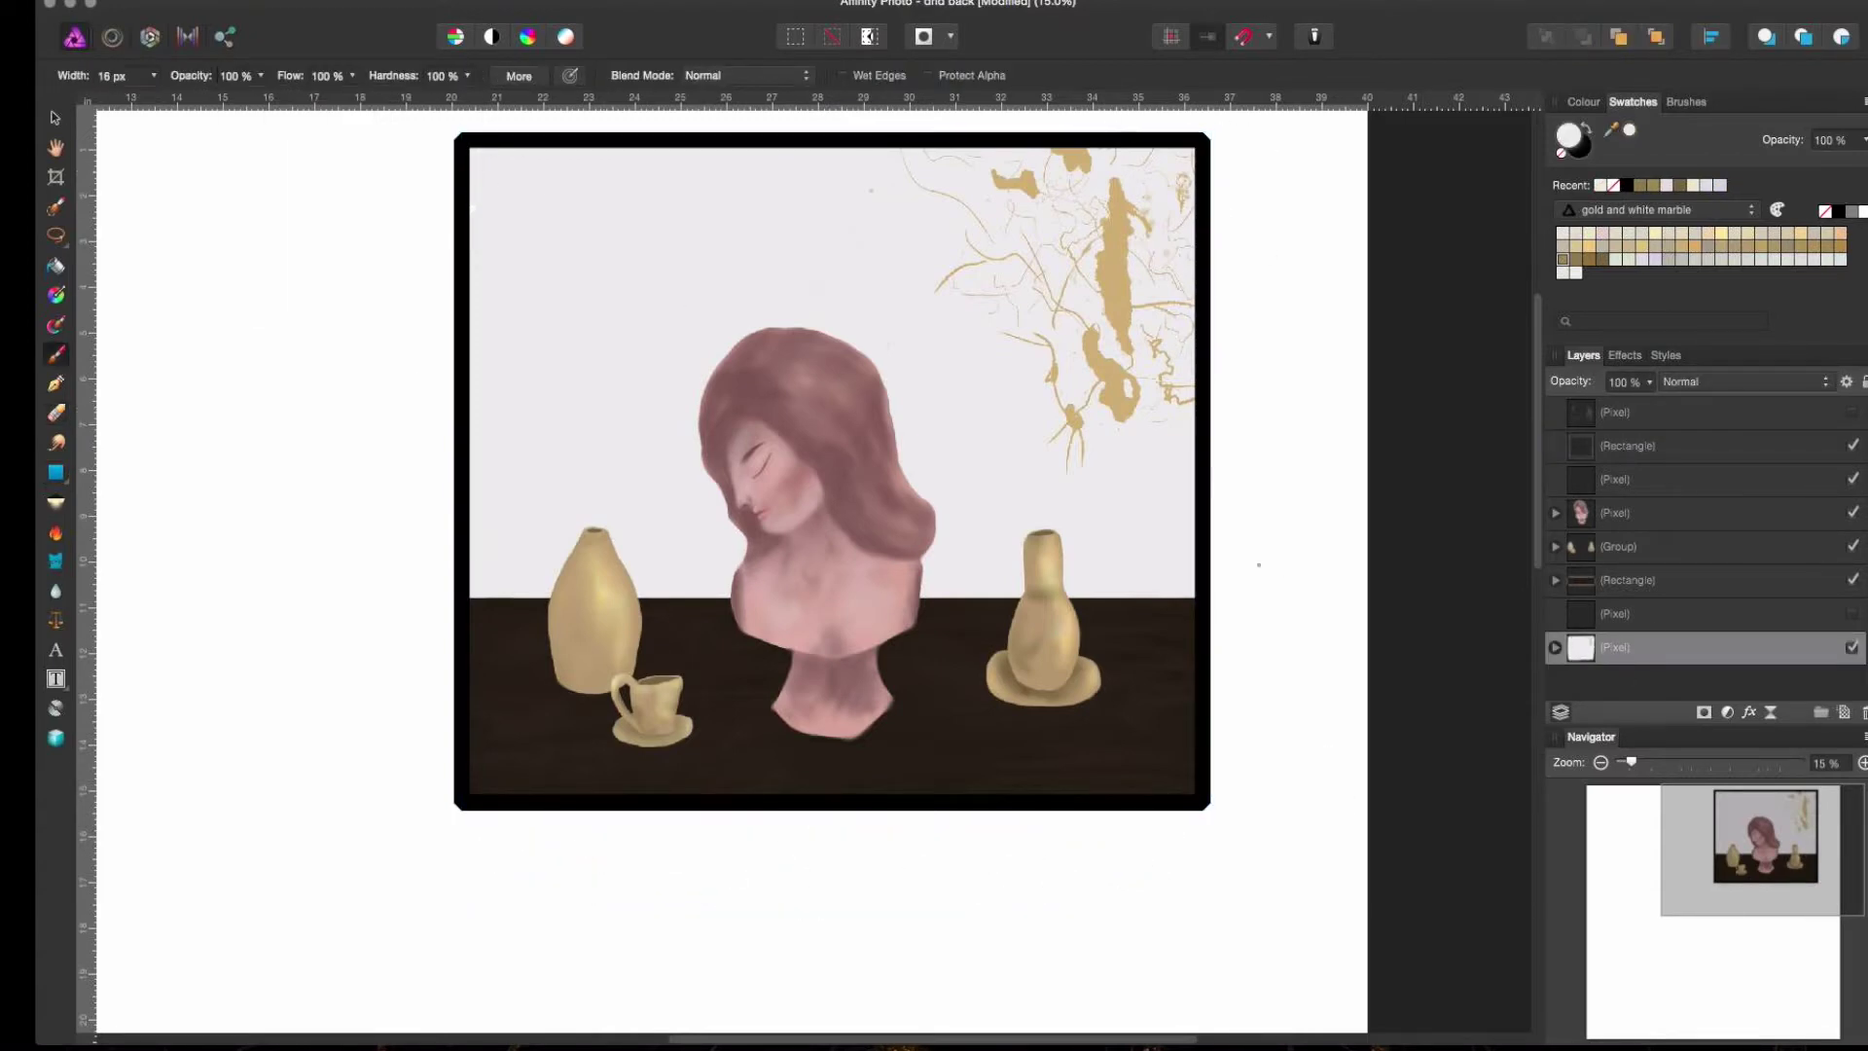
# - Flood-fill a new bottom layer with grey and make the marble layer active for erasing
pyautogui.press('super+shift+n')
pyautogui.press('super+shift+bracketleft')
pyautogui.press('g')
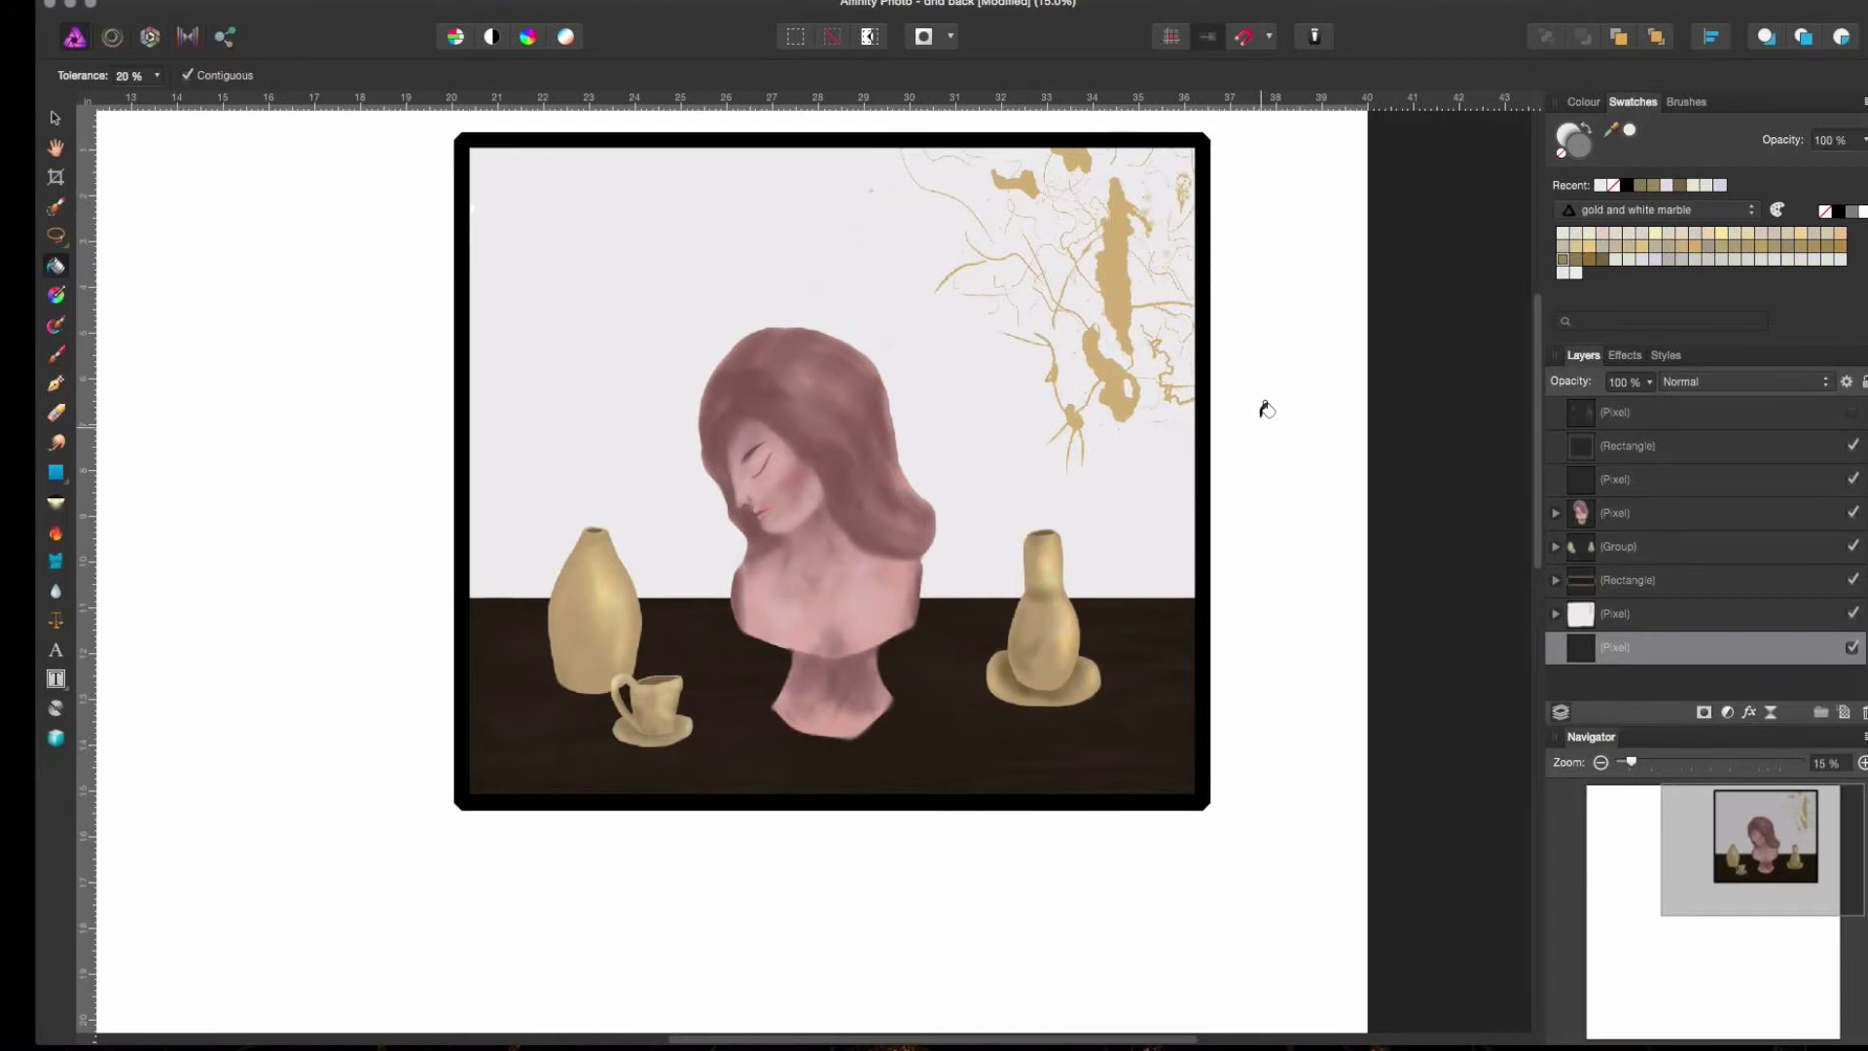
pyautogui.click(1265, 409)
pyautogui.hotkey('alt', ']')
pyautogui.press('e')
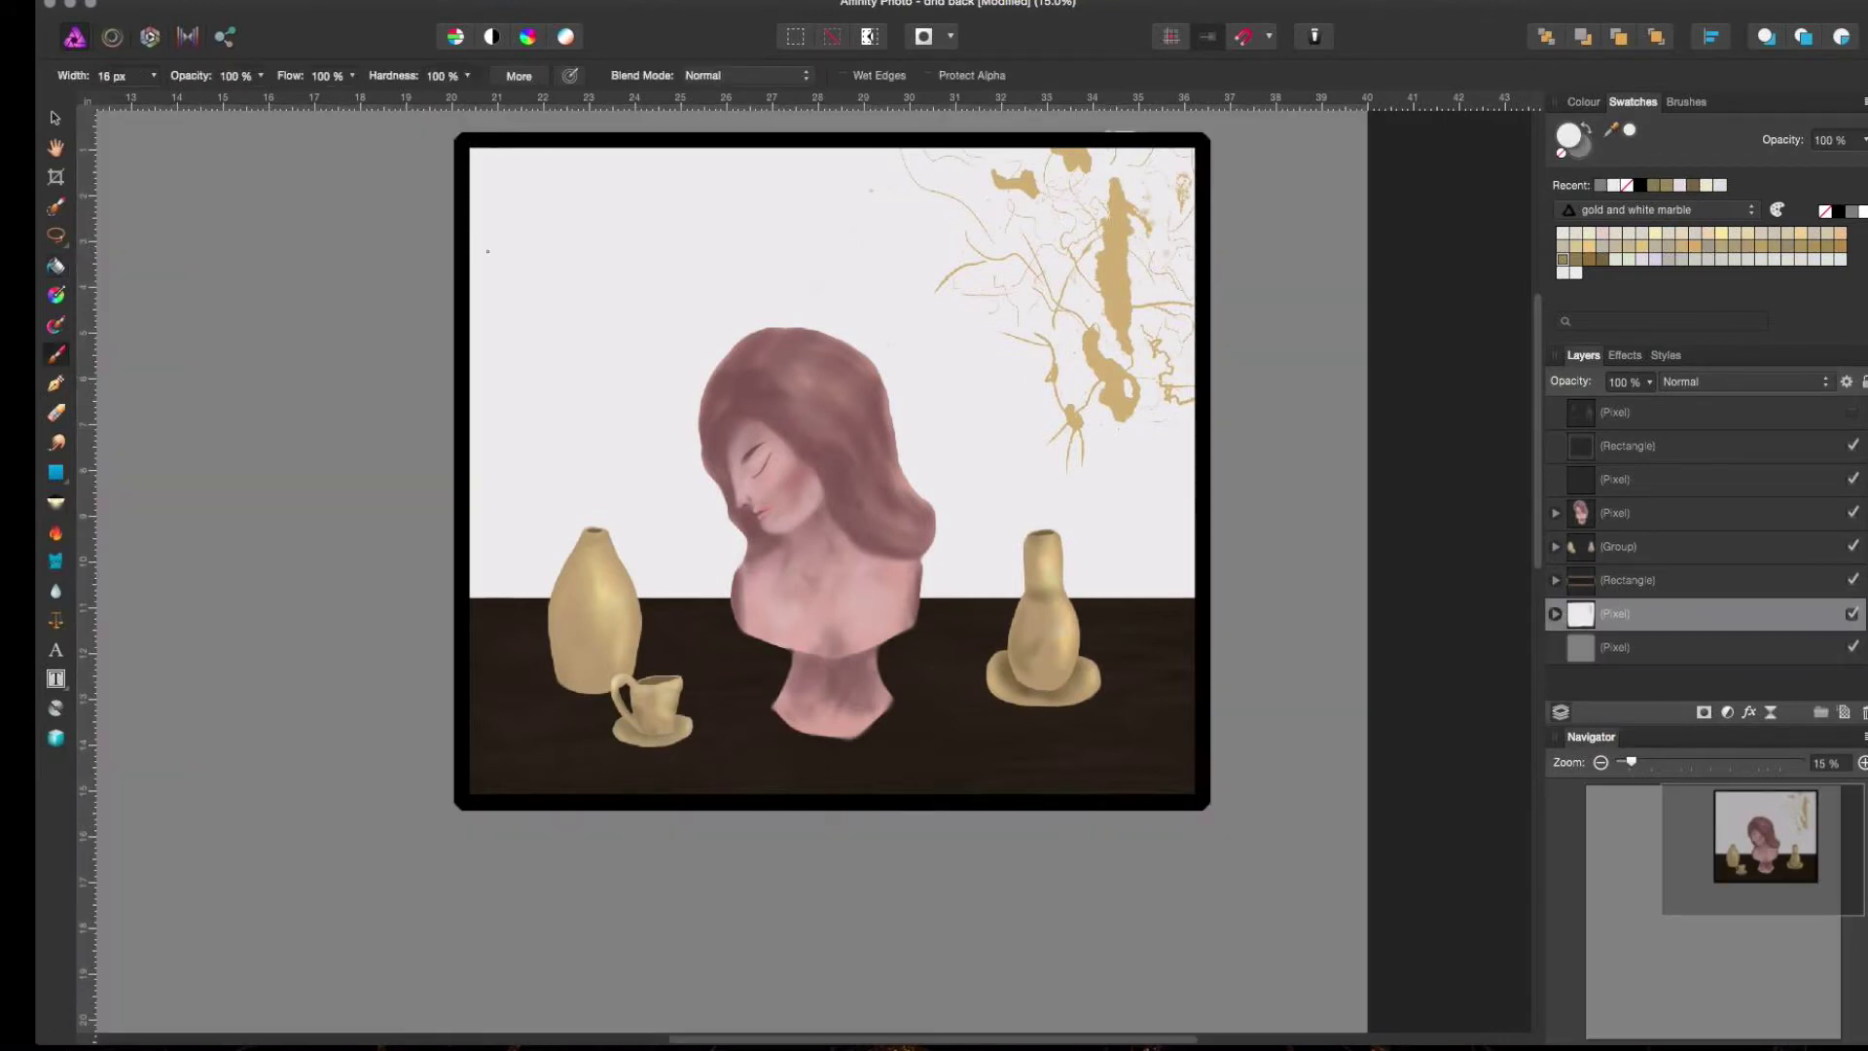
# - Scribble black shadow strokes on new layers between the wide vase and bust, beside the long-necked vase and along the wide vase's outer side
pyautogui.press('b')
pyautogui.press('super+shift+n')
pyautogui.moveTo(642, 594)
pyautogui.mouseDown()
pyautogui.moveTo(730, 545)
pyautogui.moveTo(681, 428)
pyautogui.mouseUp()
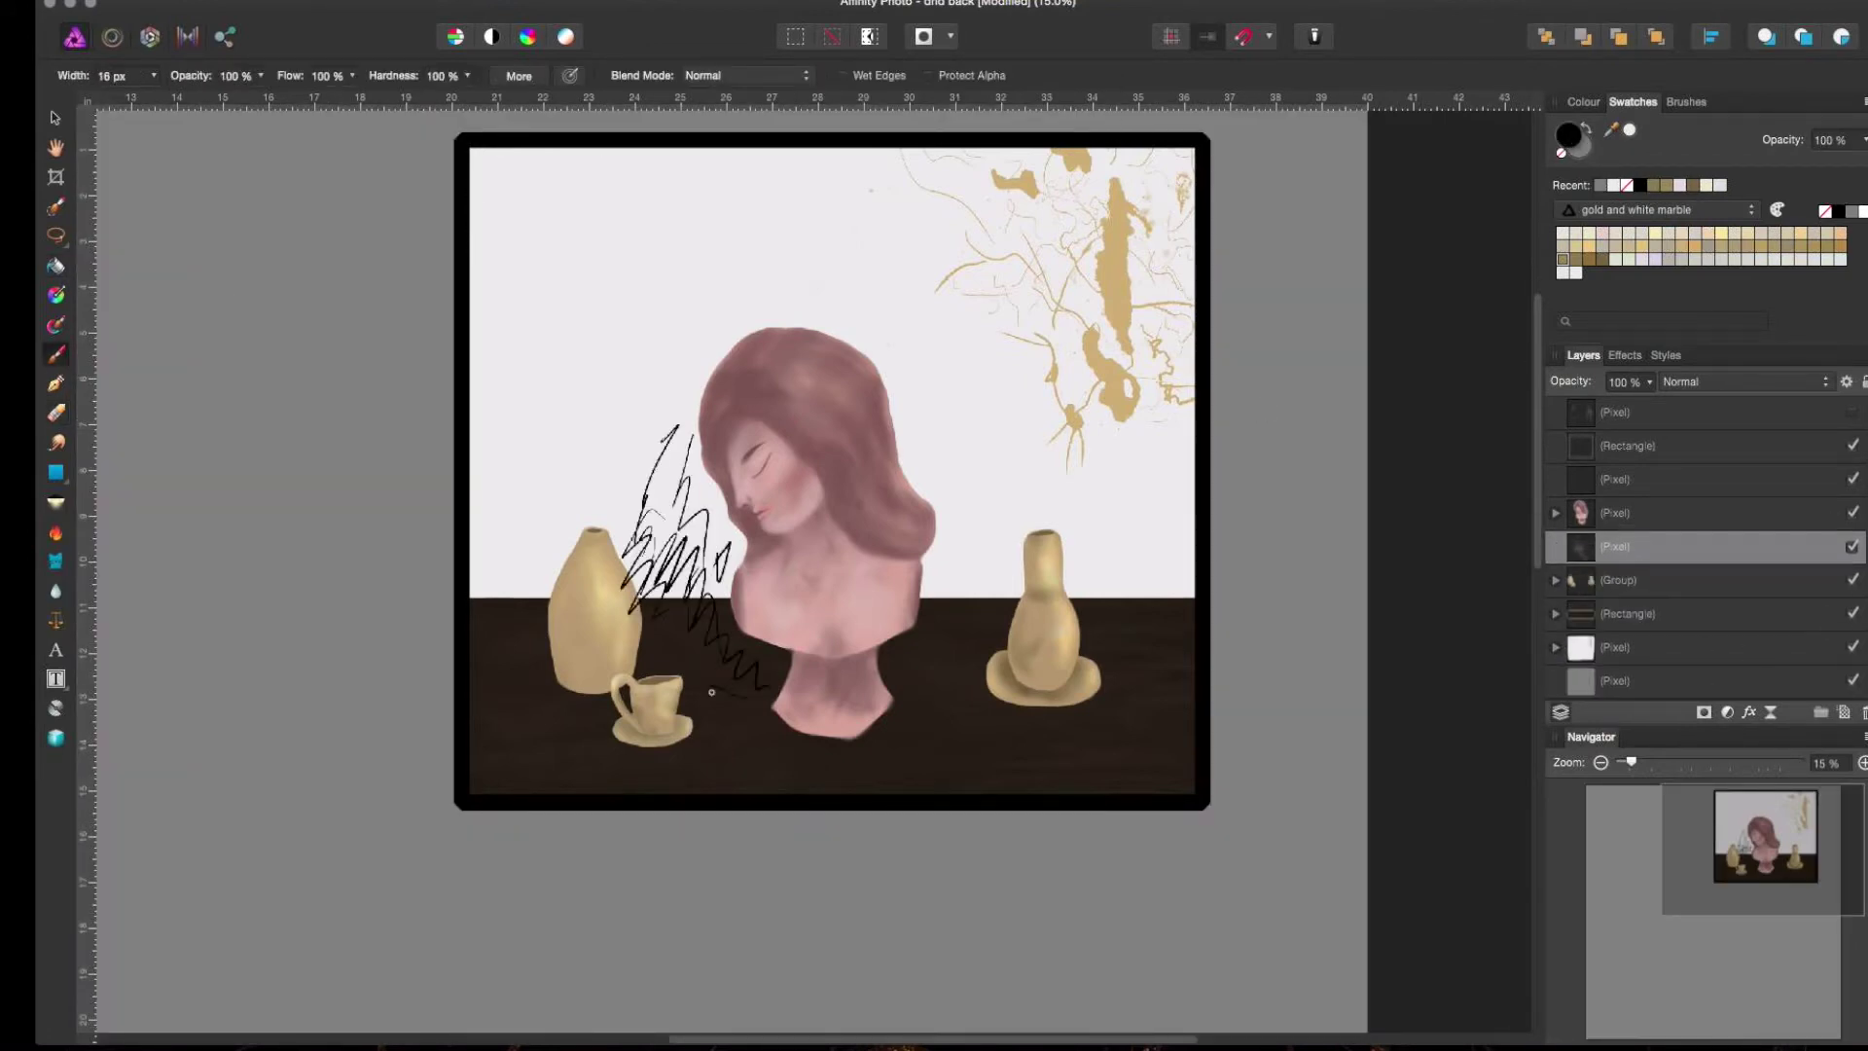
pyautogui.moveTo(992, 564); pyautogui.dragTo(904, 681)
pyautogui.moveTo(515, 593); pyautogui.dragTo(537, 675)
pyautogui.moveTo(696, 419); pyautogui.dragTo(613, 555)
# - Blend the black shadows beside both vases with the 420 px smudge brush and save the document
pyautogui.press('r')
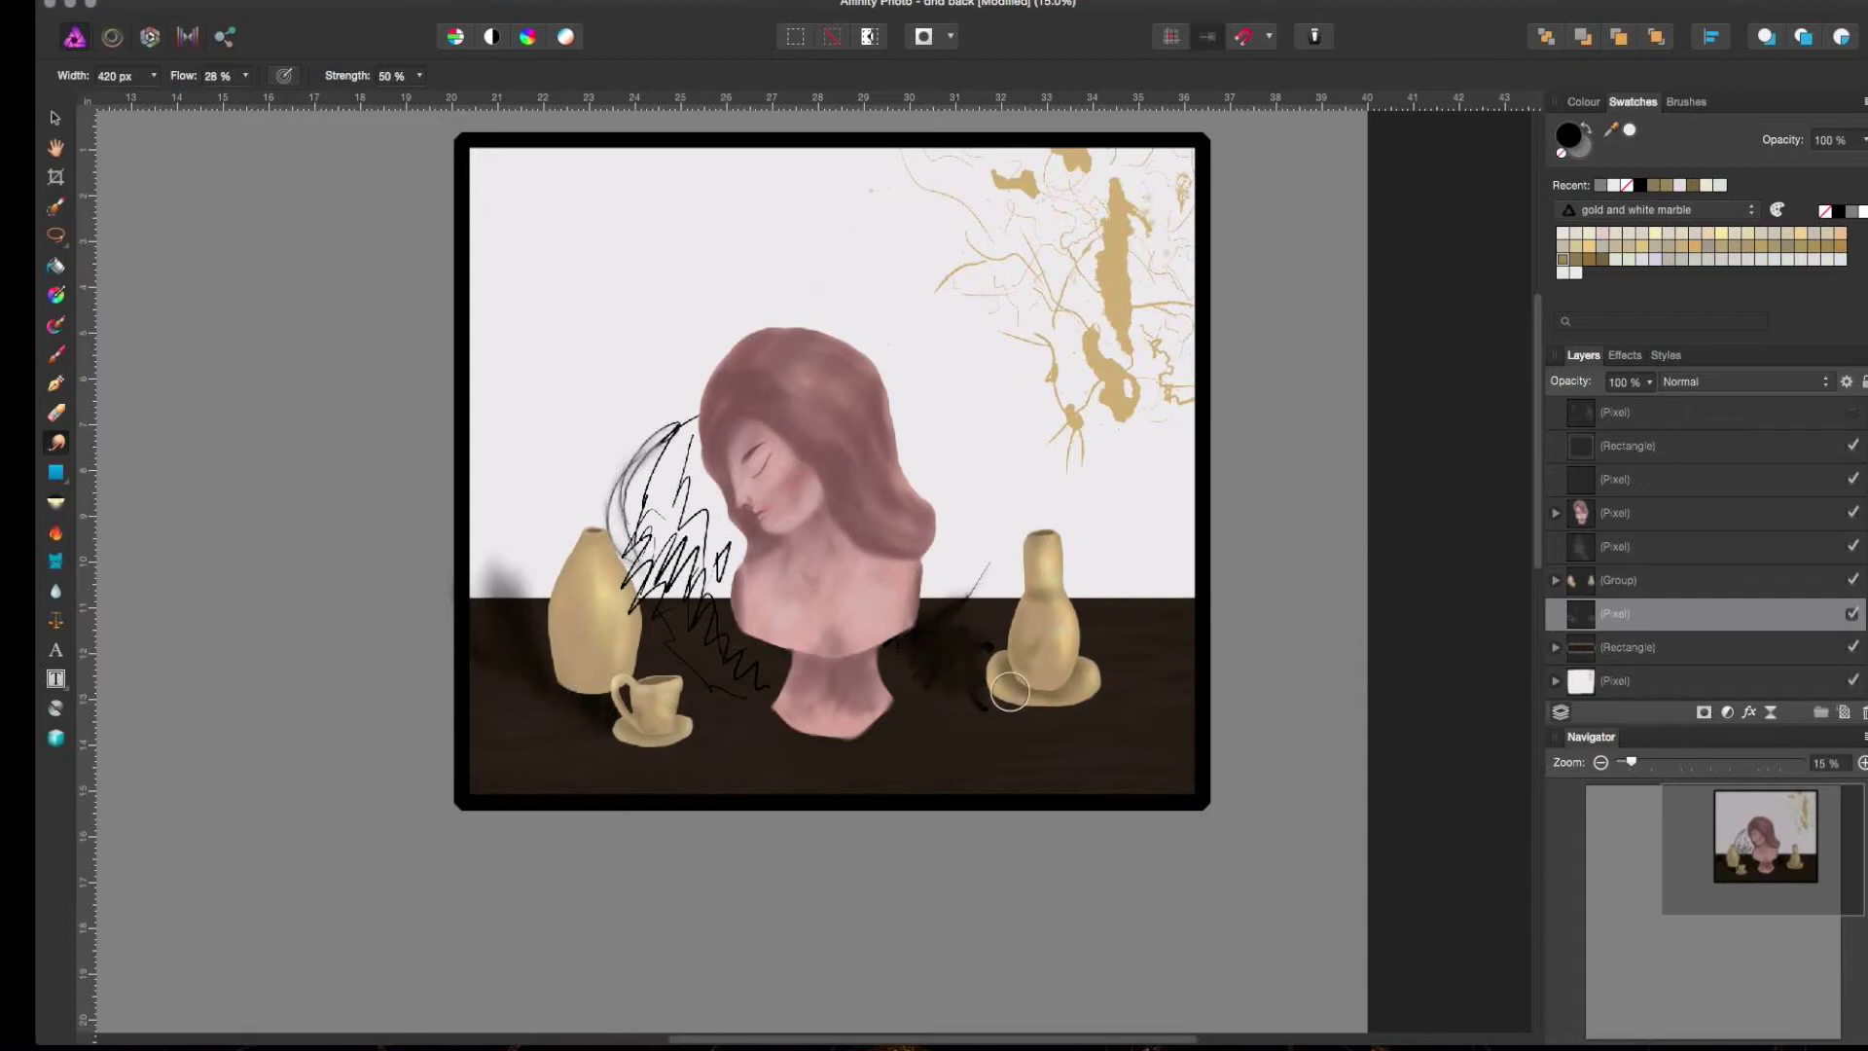
pyautogui.press('super+s')
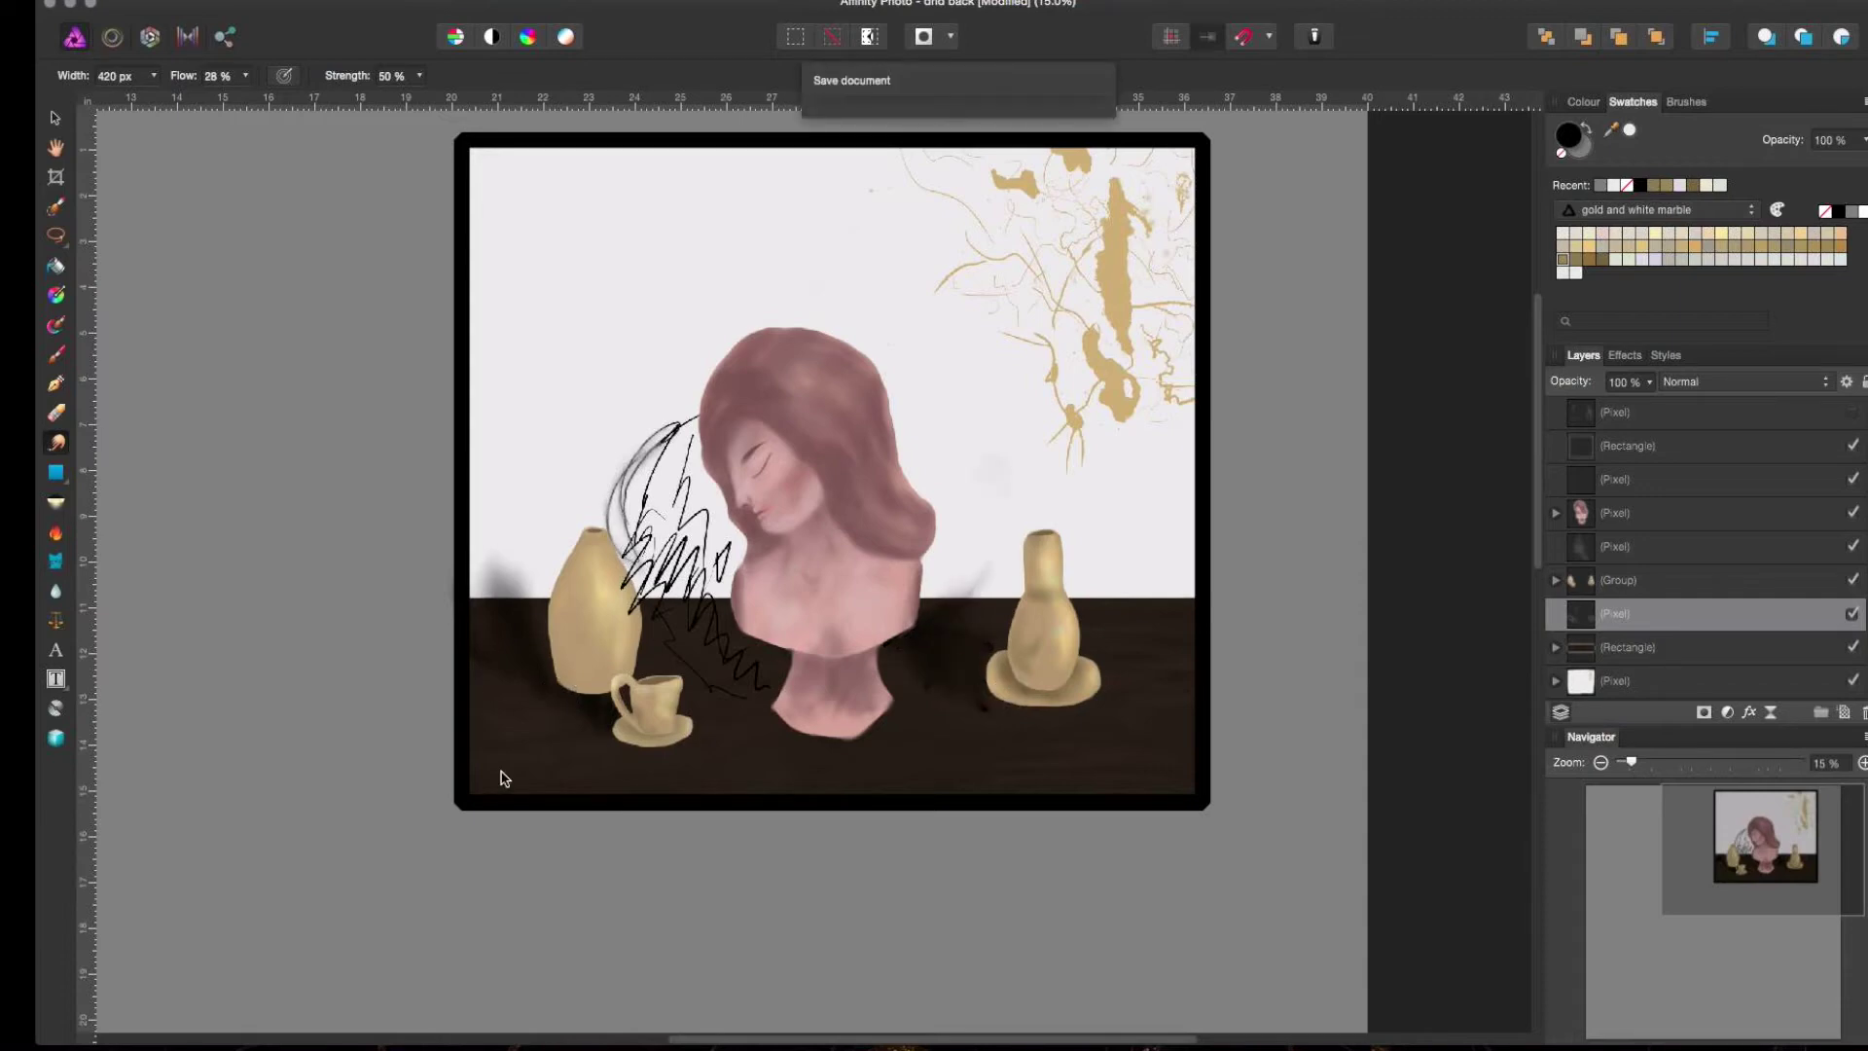
# - Soften the scribbled shadow between the wide vase and the bust with the 340 px smudge brush at 12% flow
pyautogui.click(1687, 101)
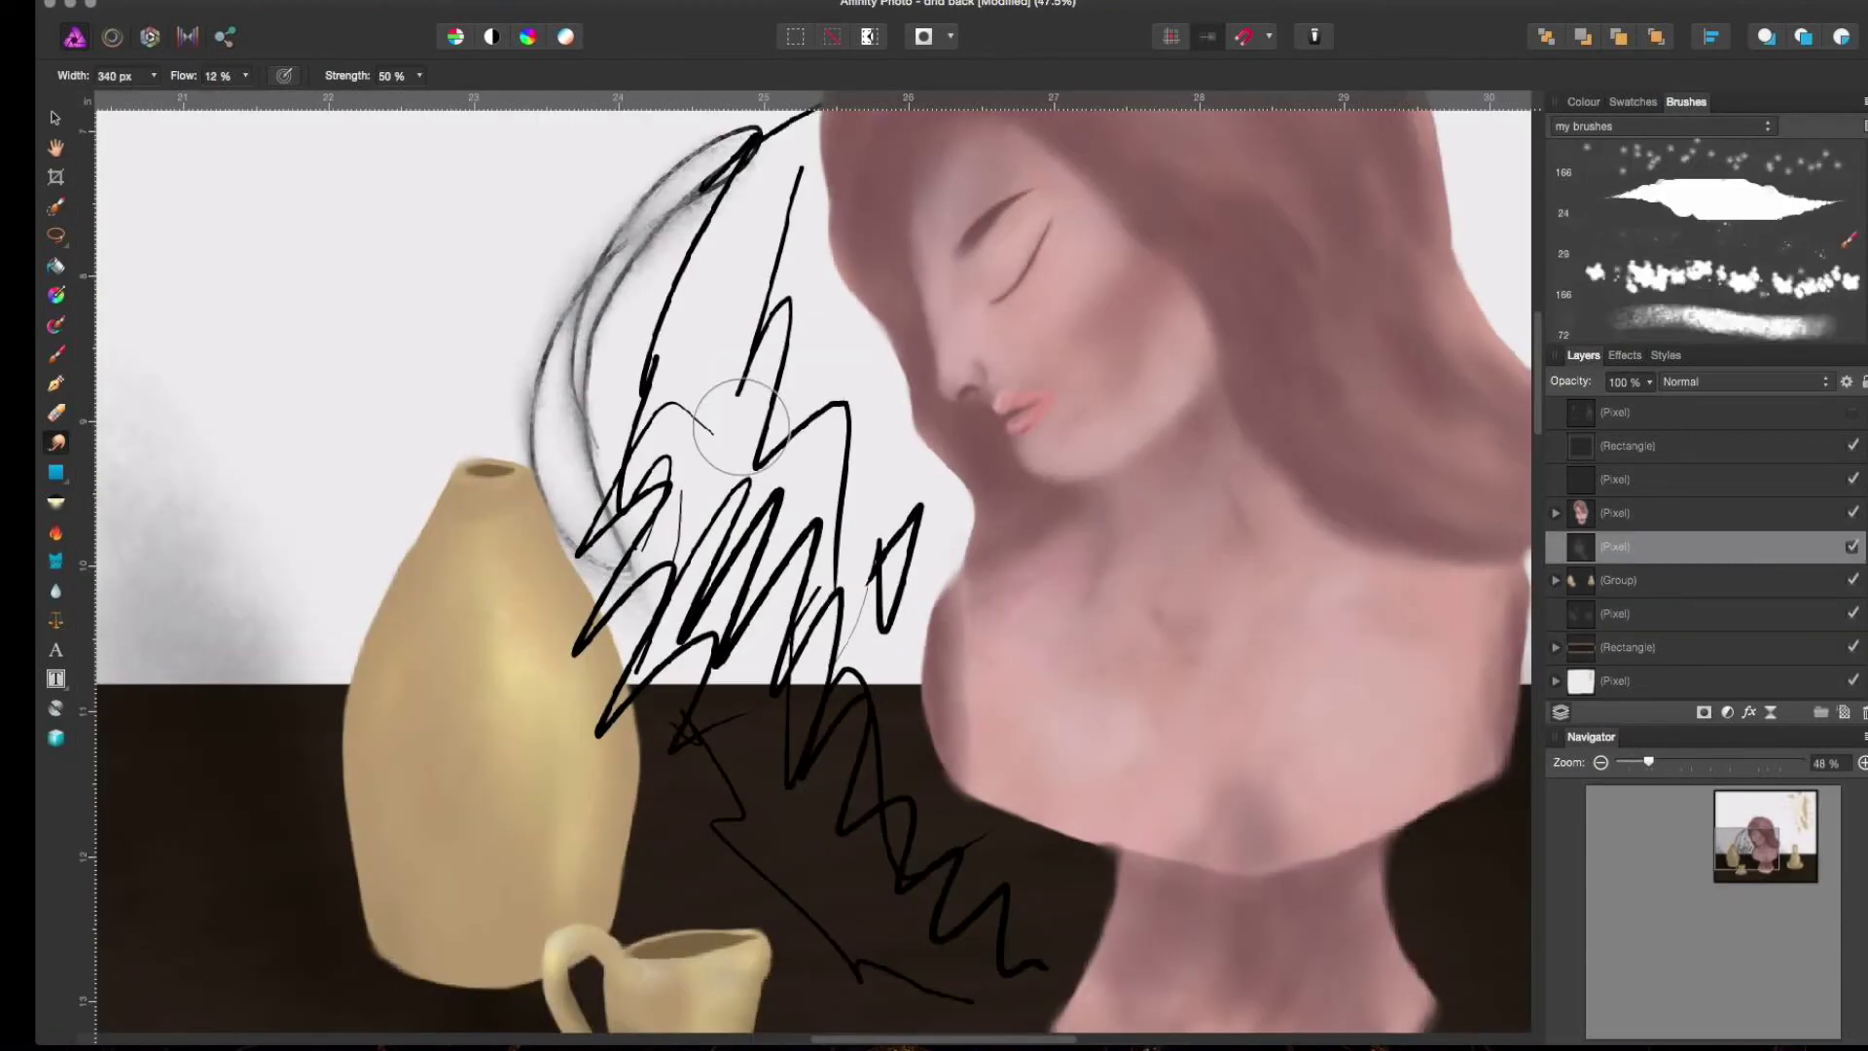
pyautogui.moveTo(1000, 922); pyautogui.dragTo(785, 763)
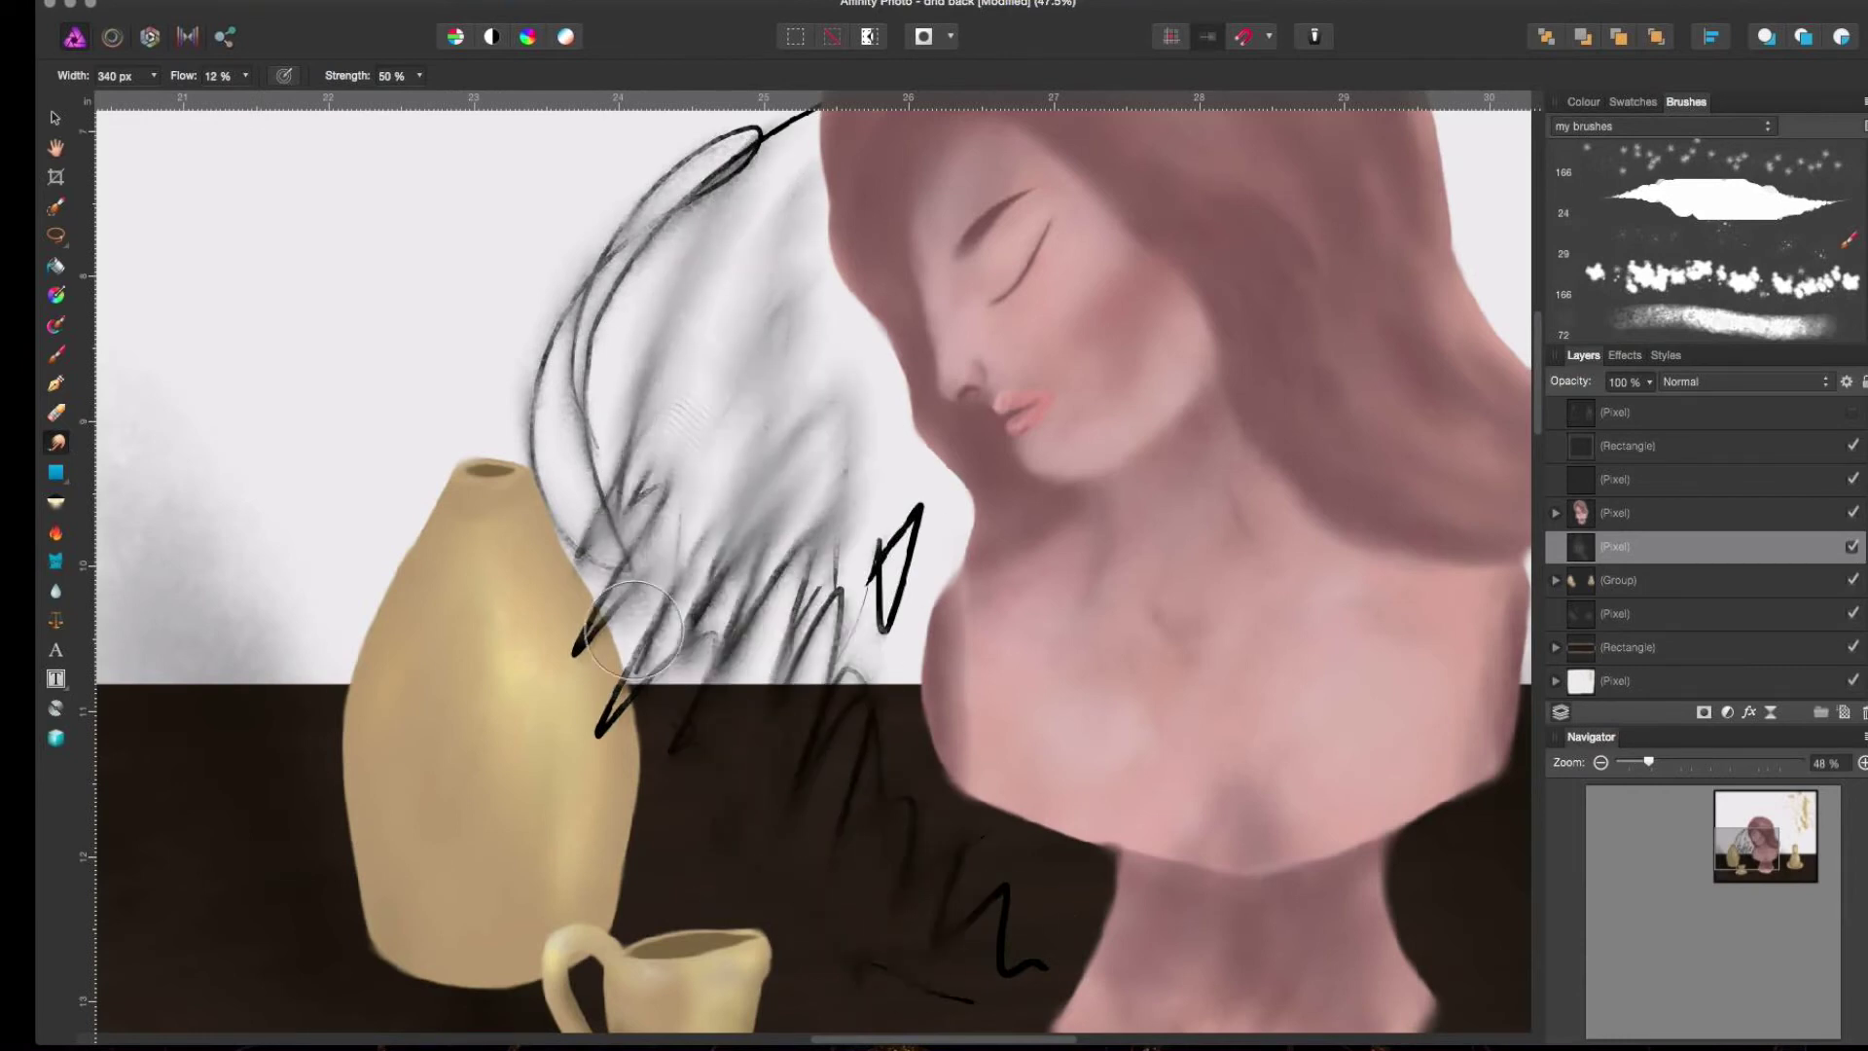
pyautogui.moveTo(722, 547)
pyautogui.mouseDown()
pyautogui.moveTo(709, 429)
pyautogui.moveTo(771, 159)
pyautogui.mouseUp()
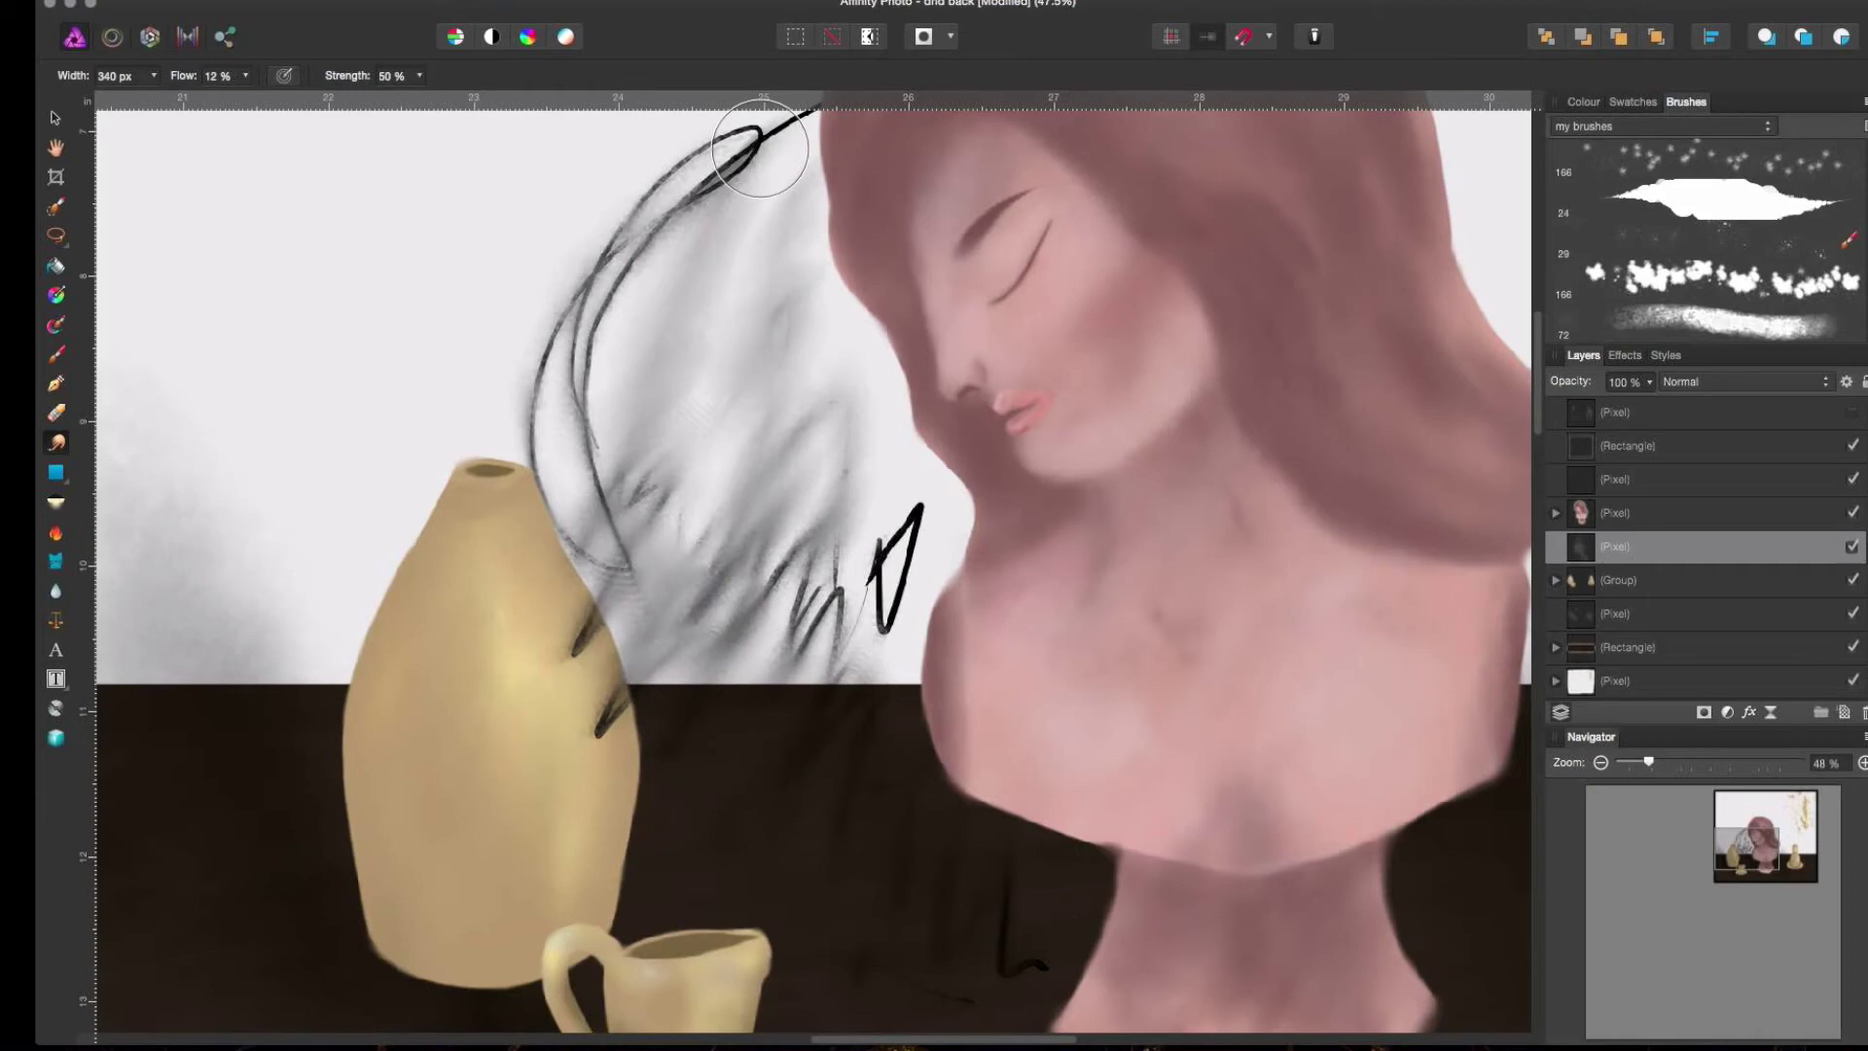
pyautogui.scroll(2, 838, 570)
pyautogui.scroll(1, 839, 570)
pyautogui.scroll(-6, 834, 542)
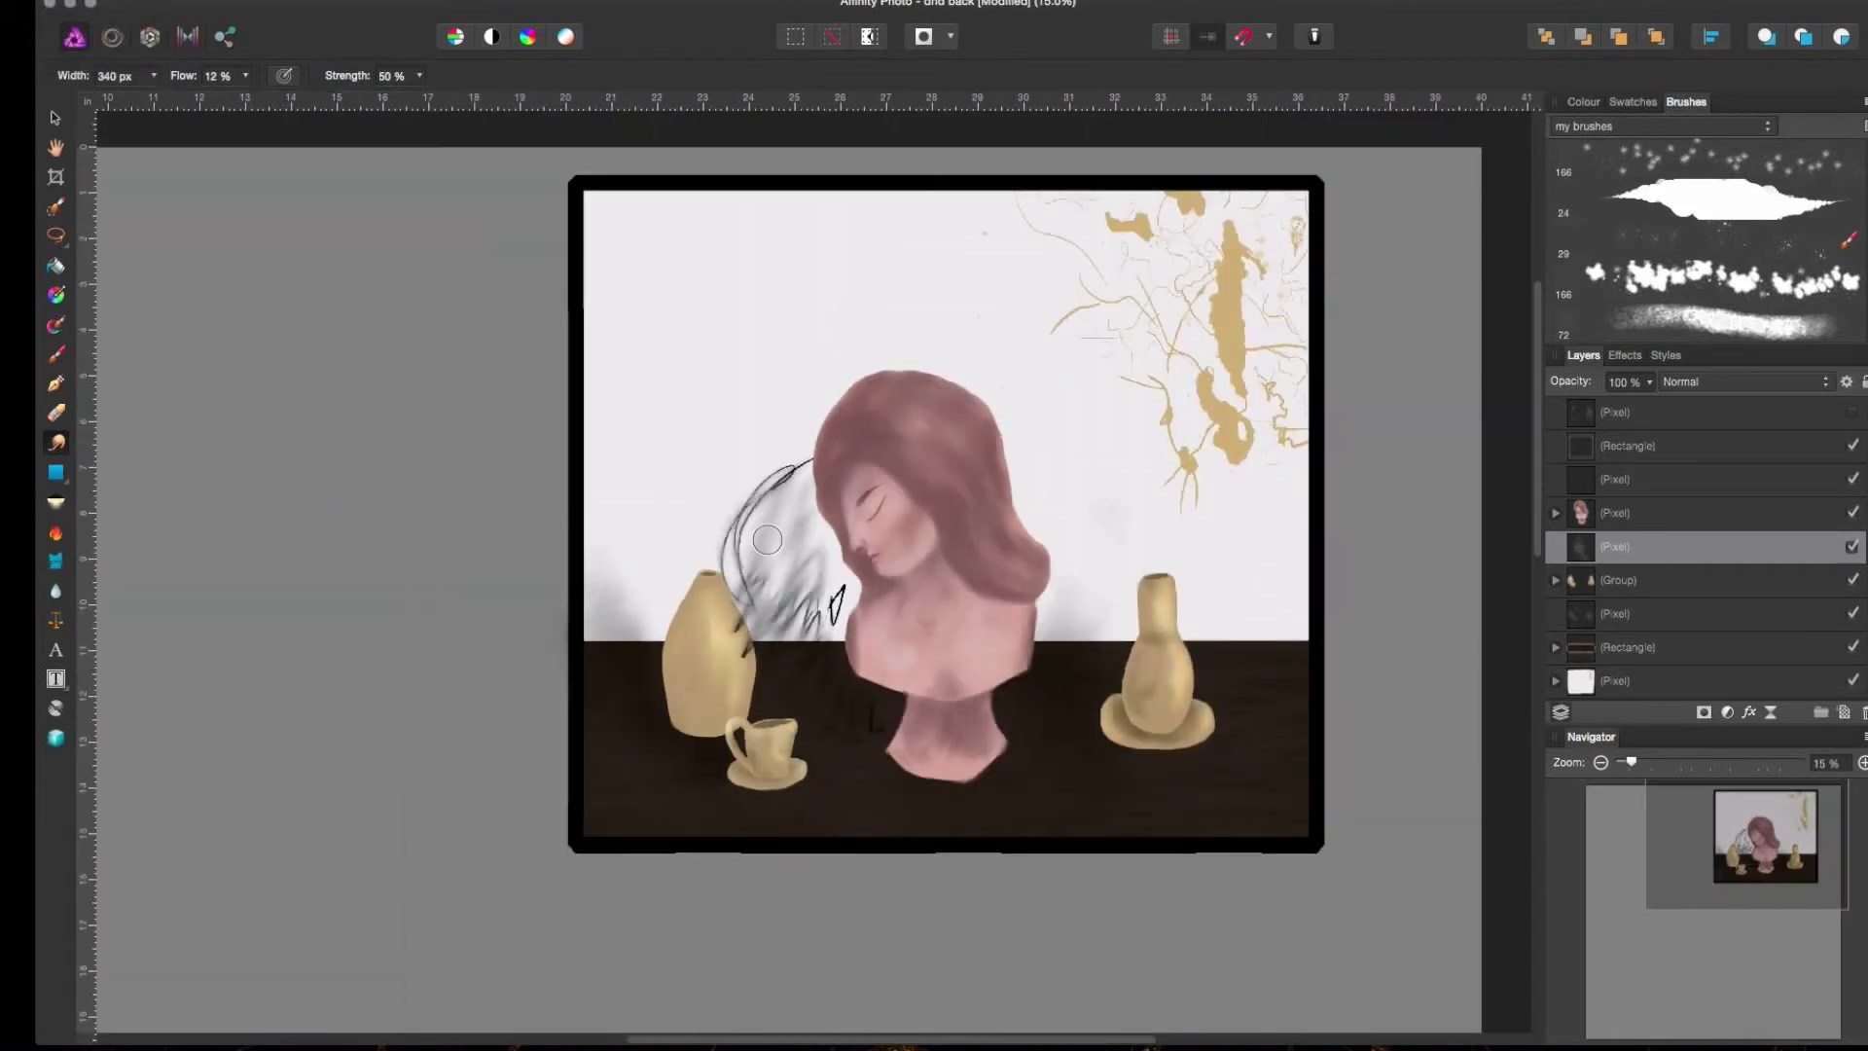
# - Blend the remaining dark strokes beside the bust's shoulder and over the wide vase into the soft shadow
pyautogui.scroll(1, 769, 539)
pyautogui.scroll(-1, 768, 539)
pyautogui.moveTo(767, 539); pyautogui.dragTo(790, 533)
pyautogui.press('super+equal')
pyautogui.press('super+equal')
pyautogui.press('super+equal')
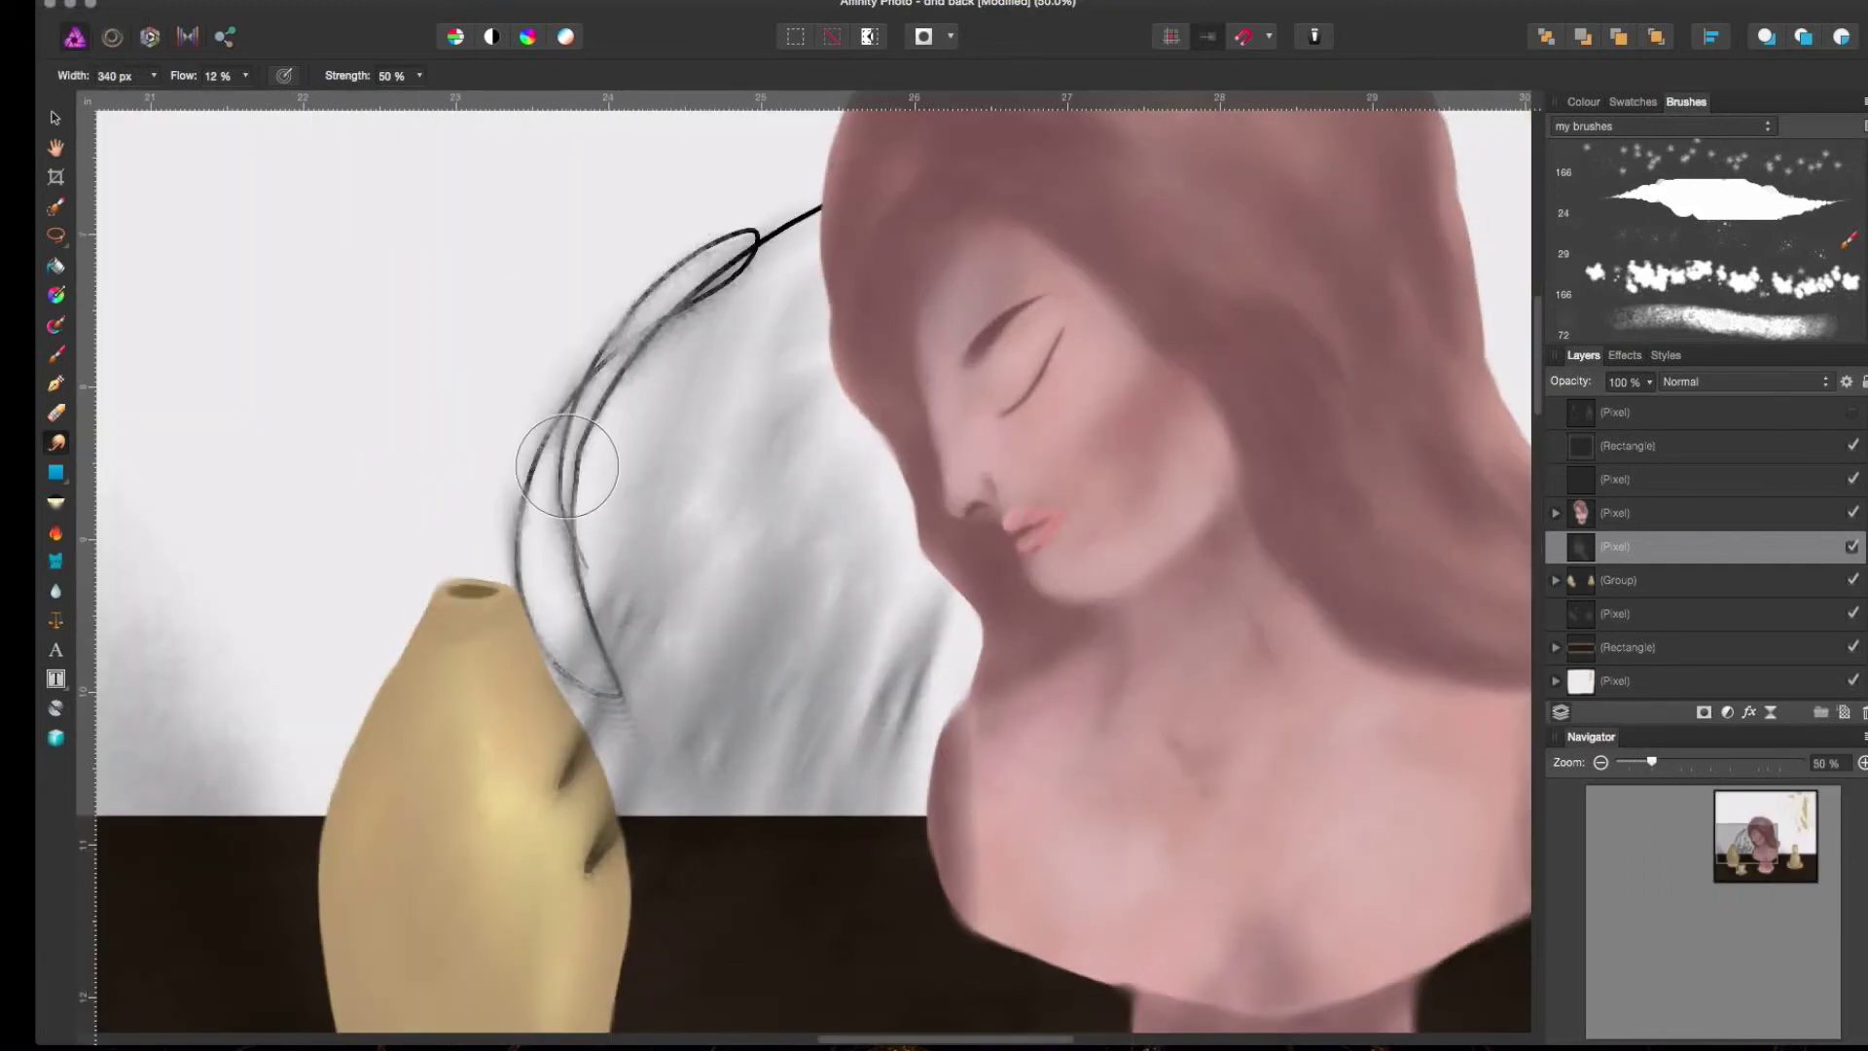
pyautogui.hotkey('alt', '[')
pyautogui.hotkey('alt', '[')
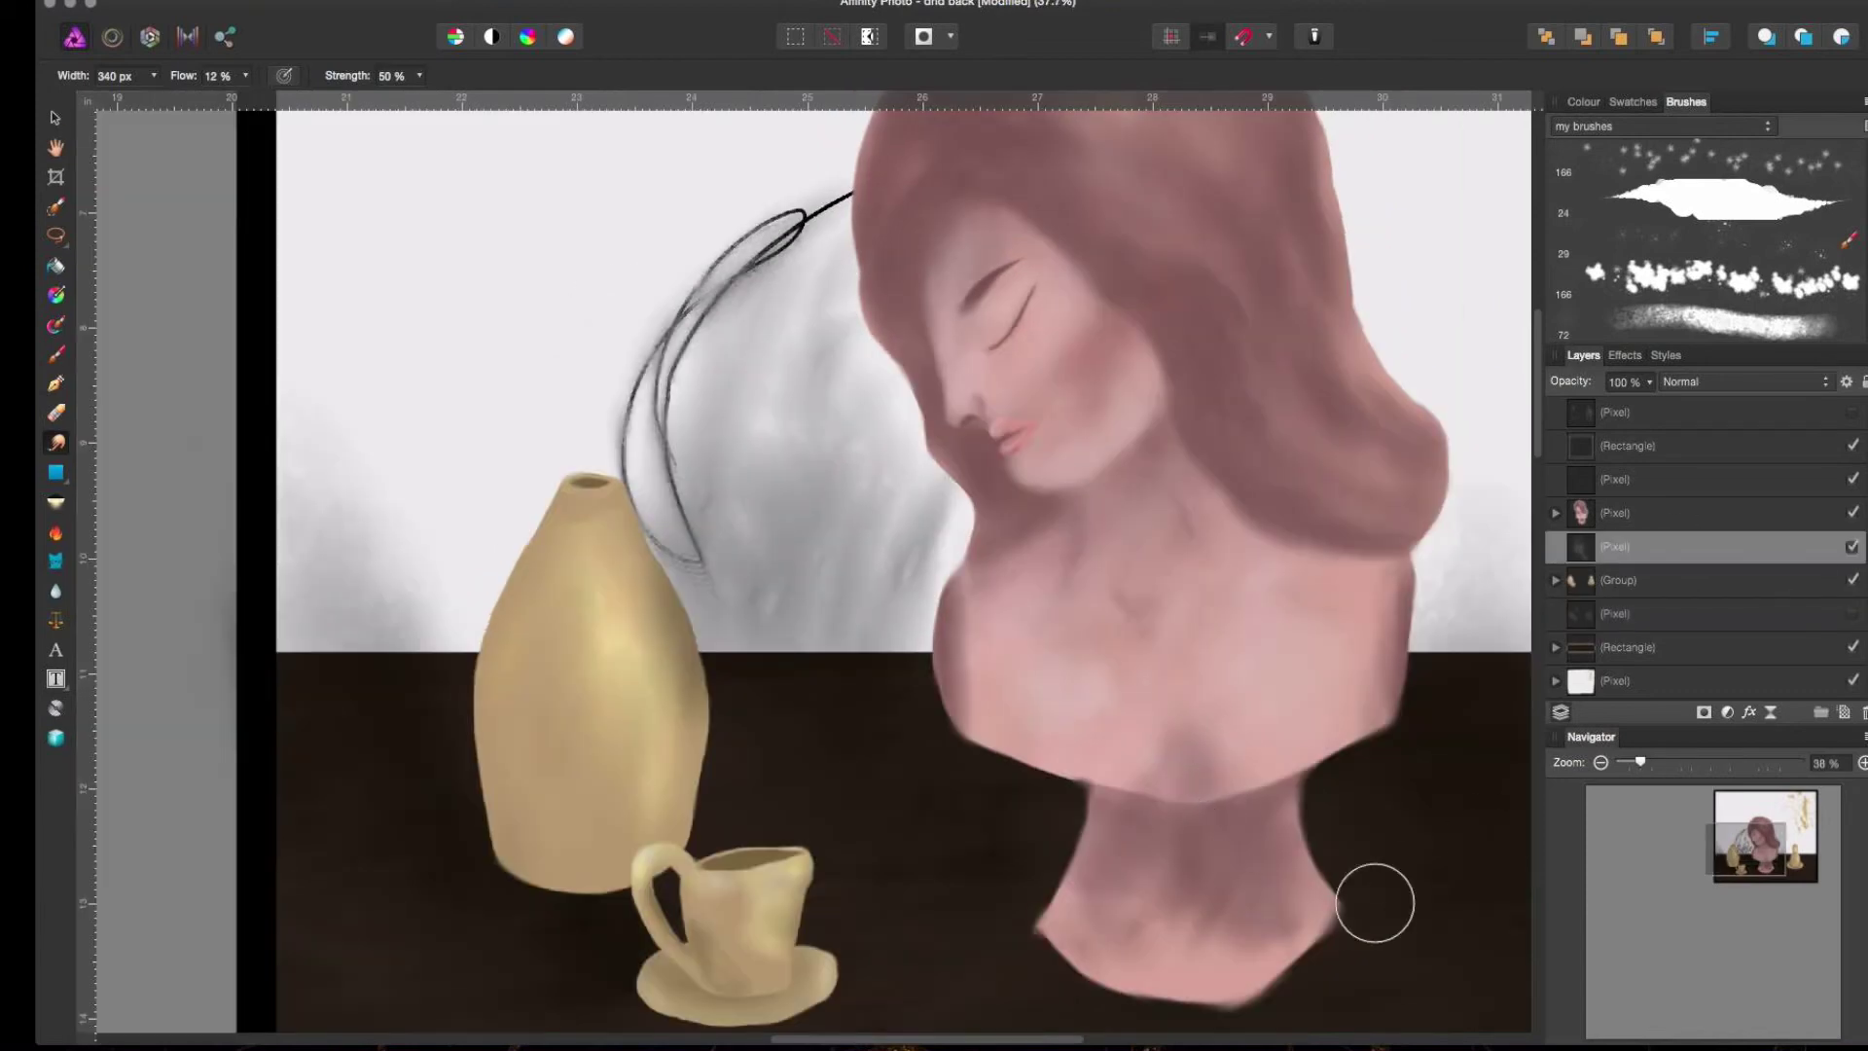
# - Select the shadow layer behind the bust and pick the textured cloudy brush for smudging at 40 px and 34% flow
pyautogui.moveTo(1722, 831); pyautogui.dragTo(1561, 840)
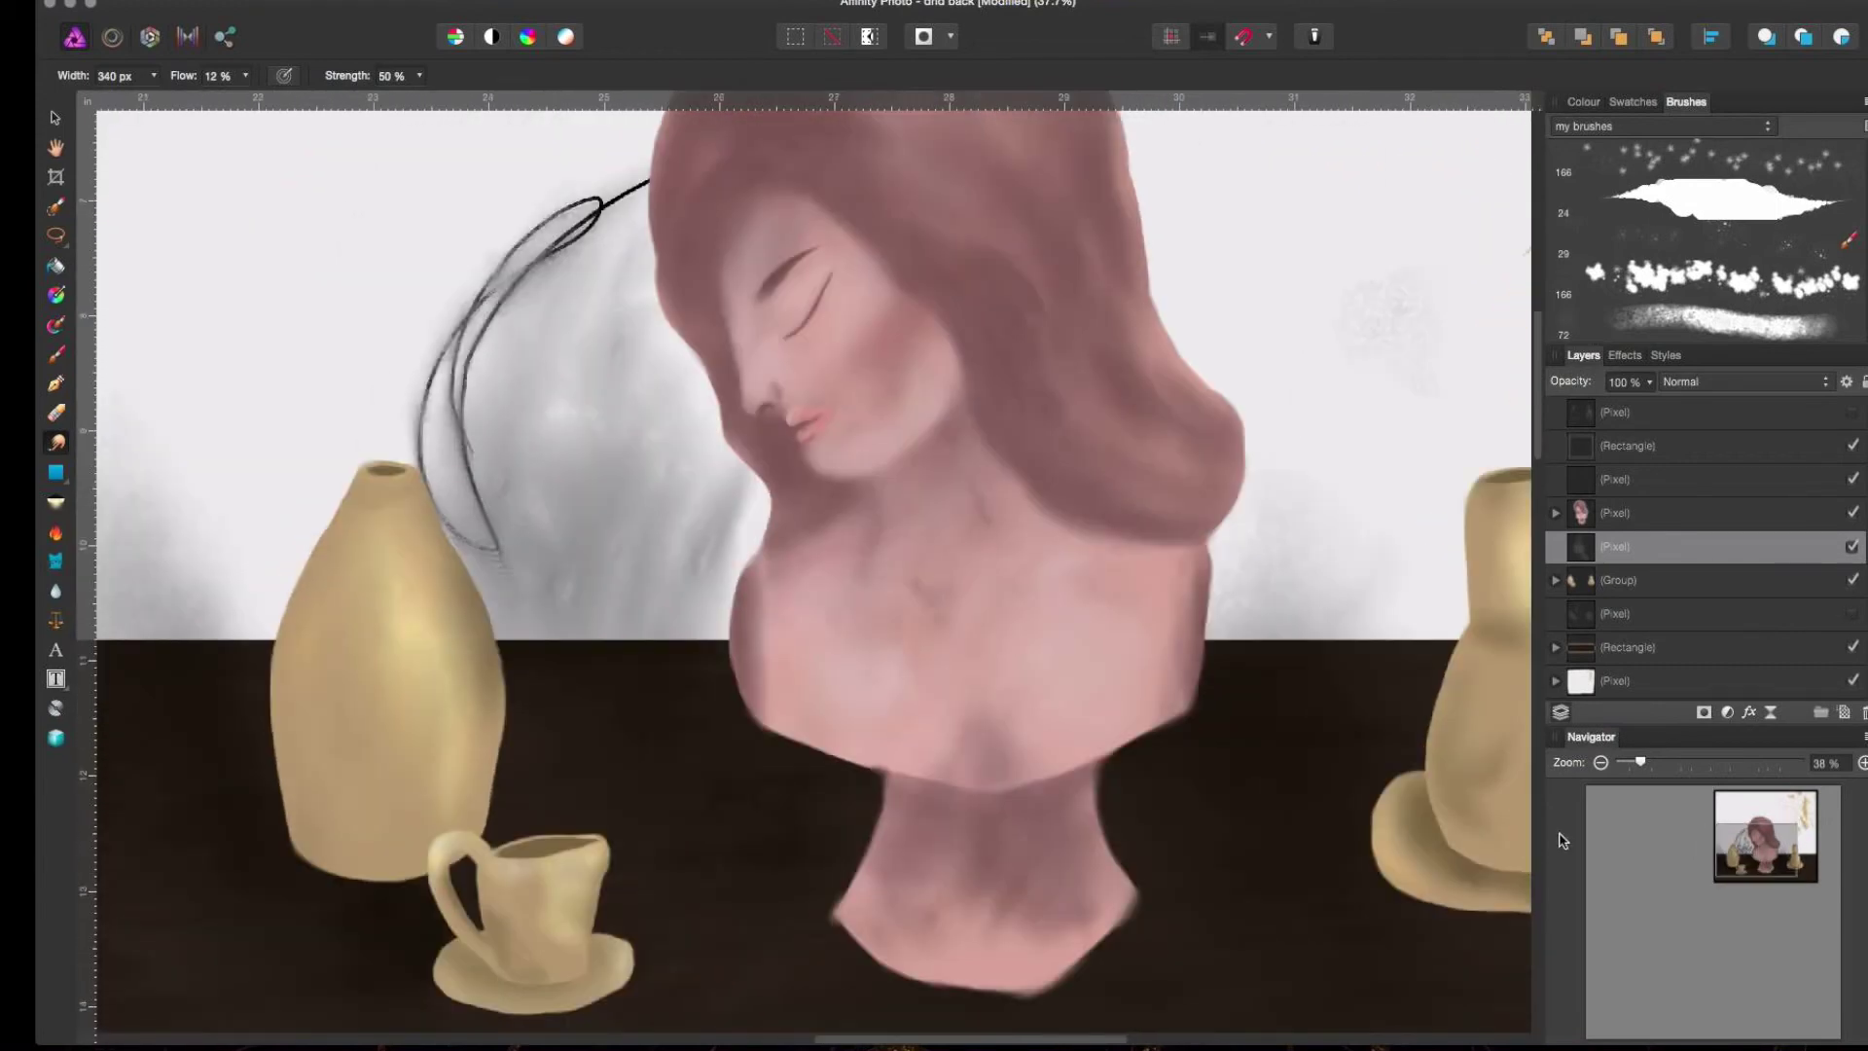
pyautogui.press('super+minus')
pyautogui.press('super+minus')
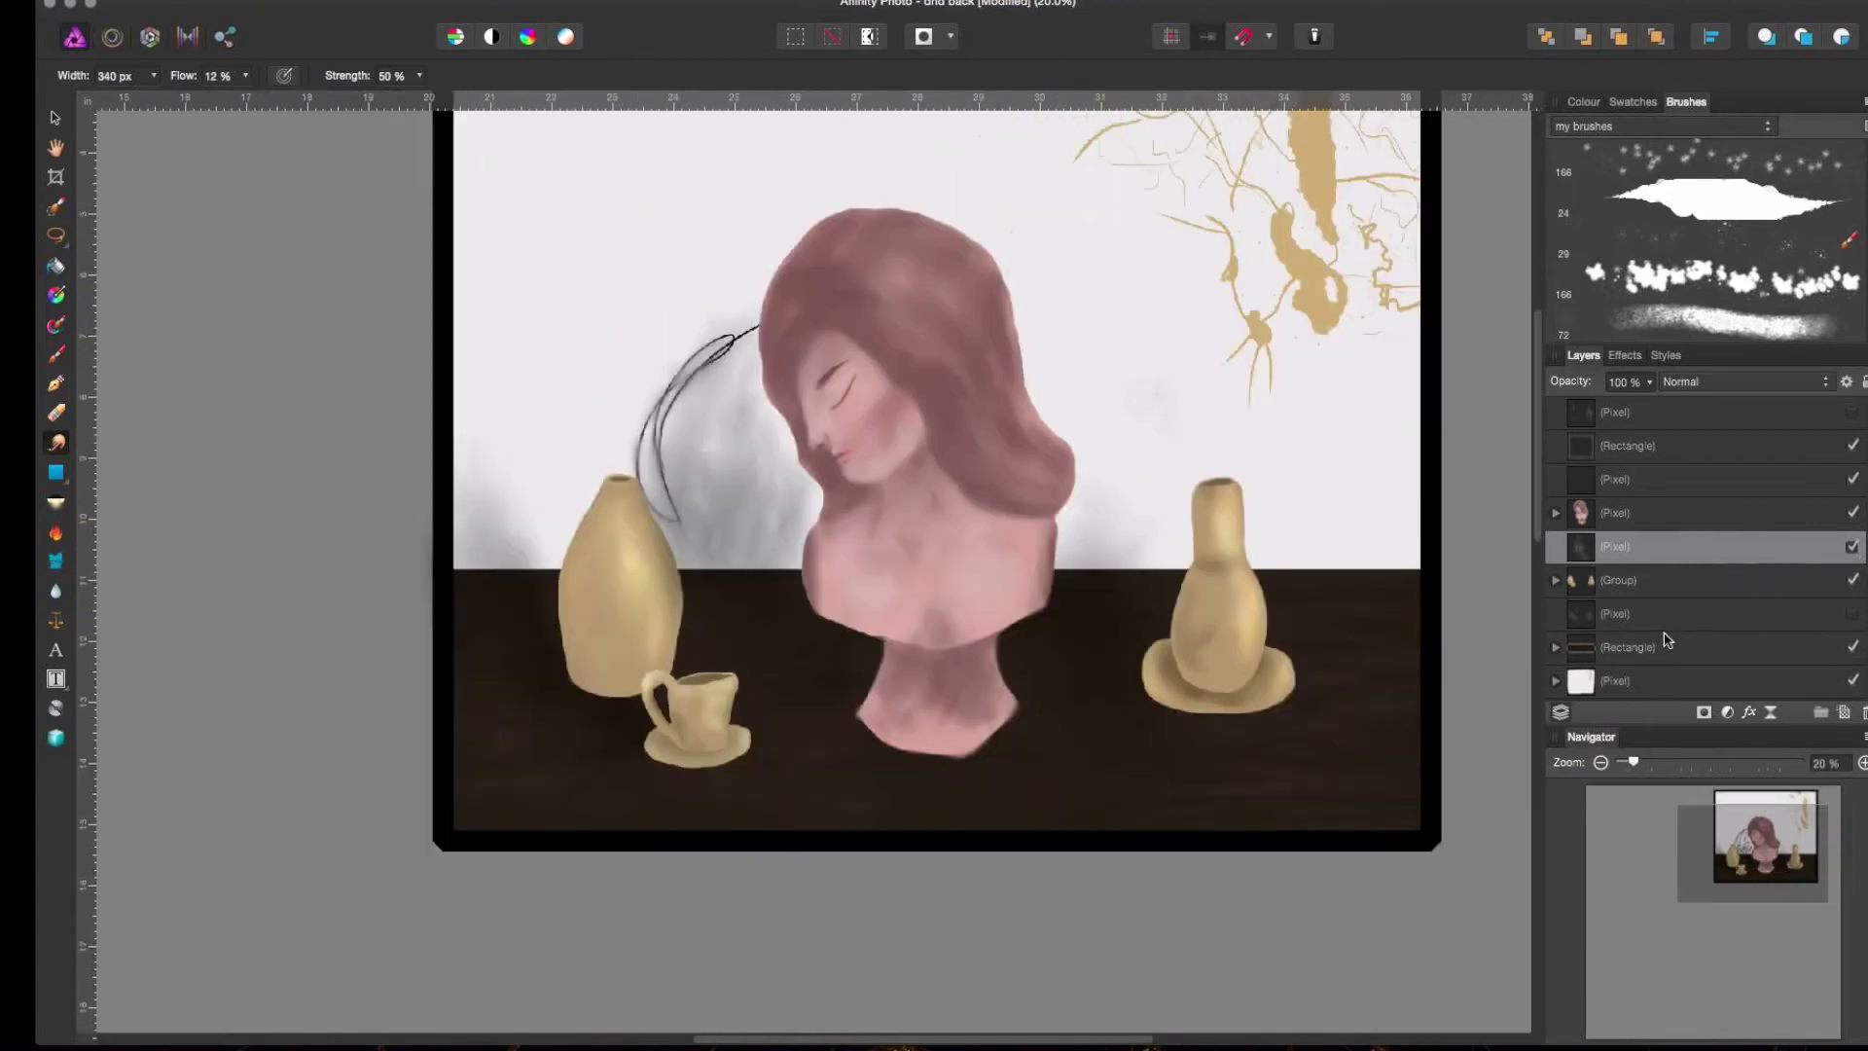
pyautogui.click(1781, 611)
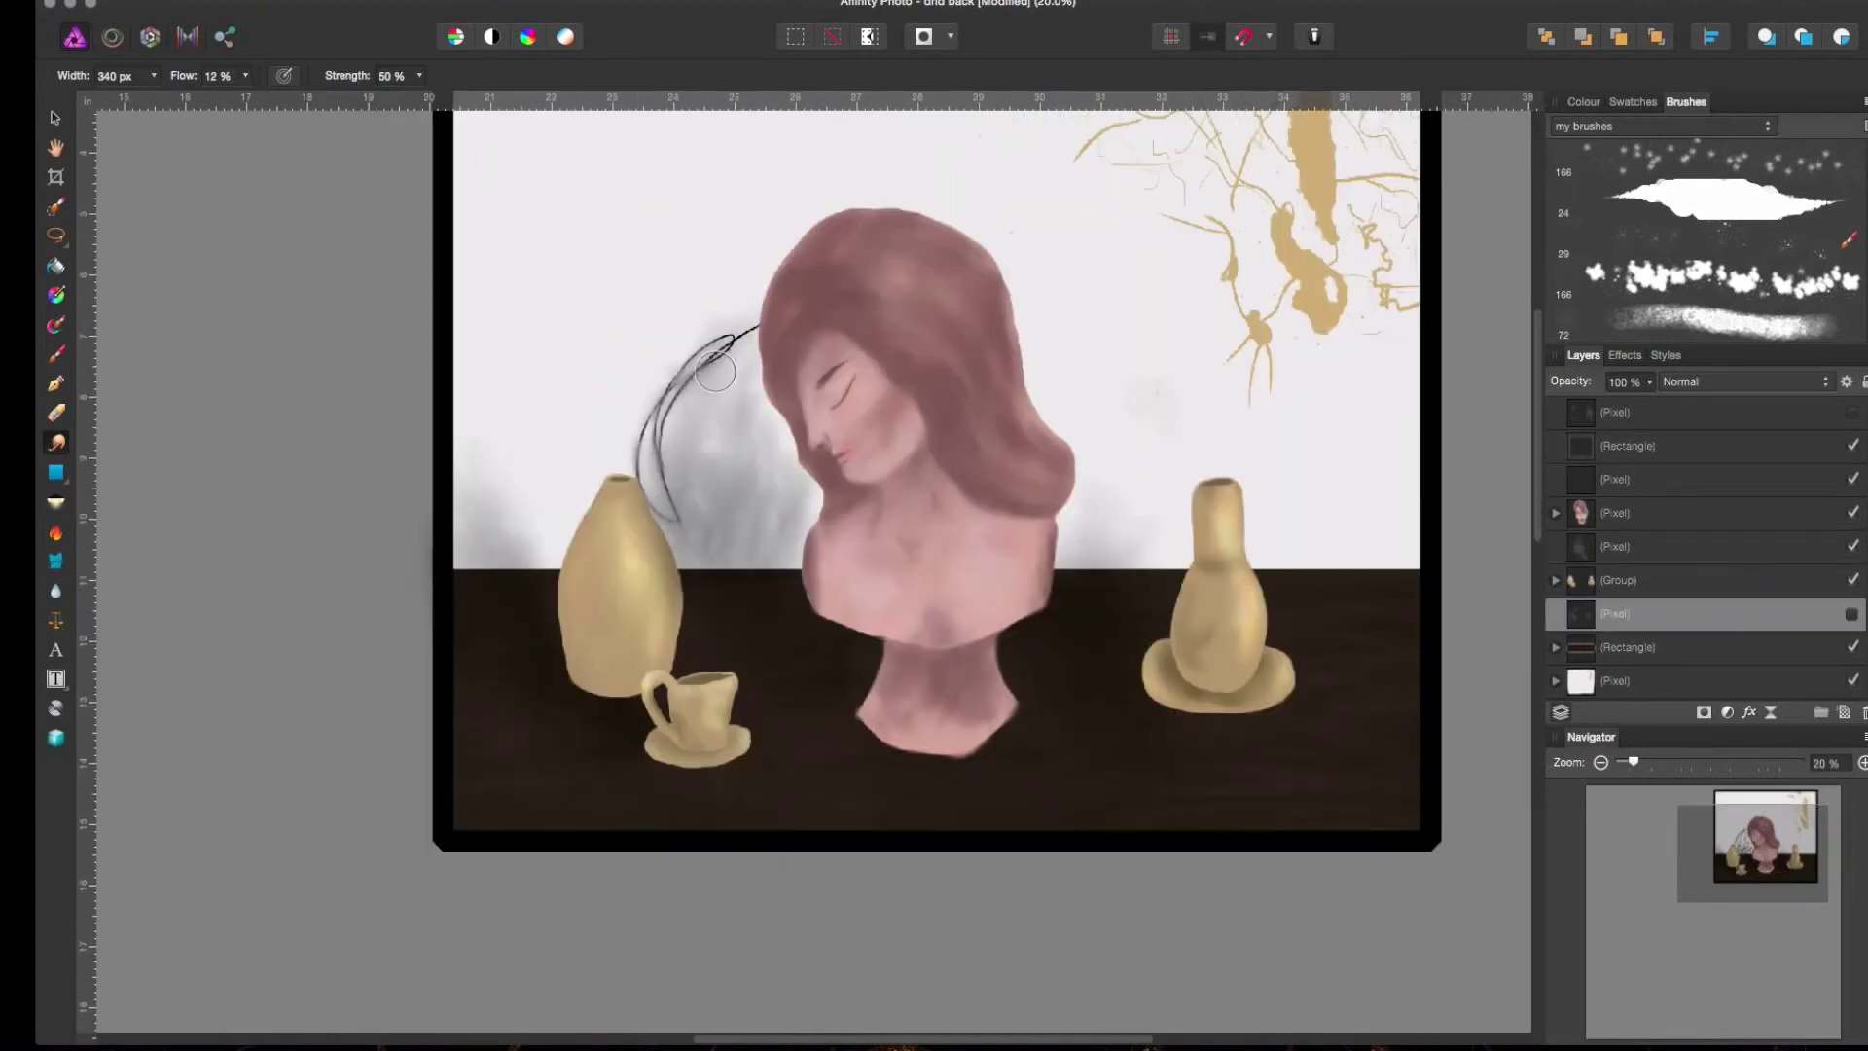
pyautogui.click(1662, 545)
pyautogui.click(1801, 310)
pyautogui.scroll(-3, 1801, 309)
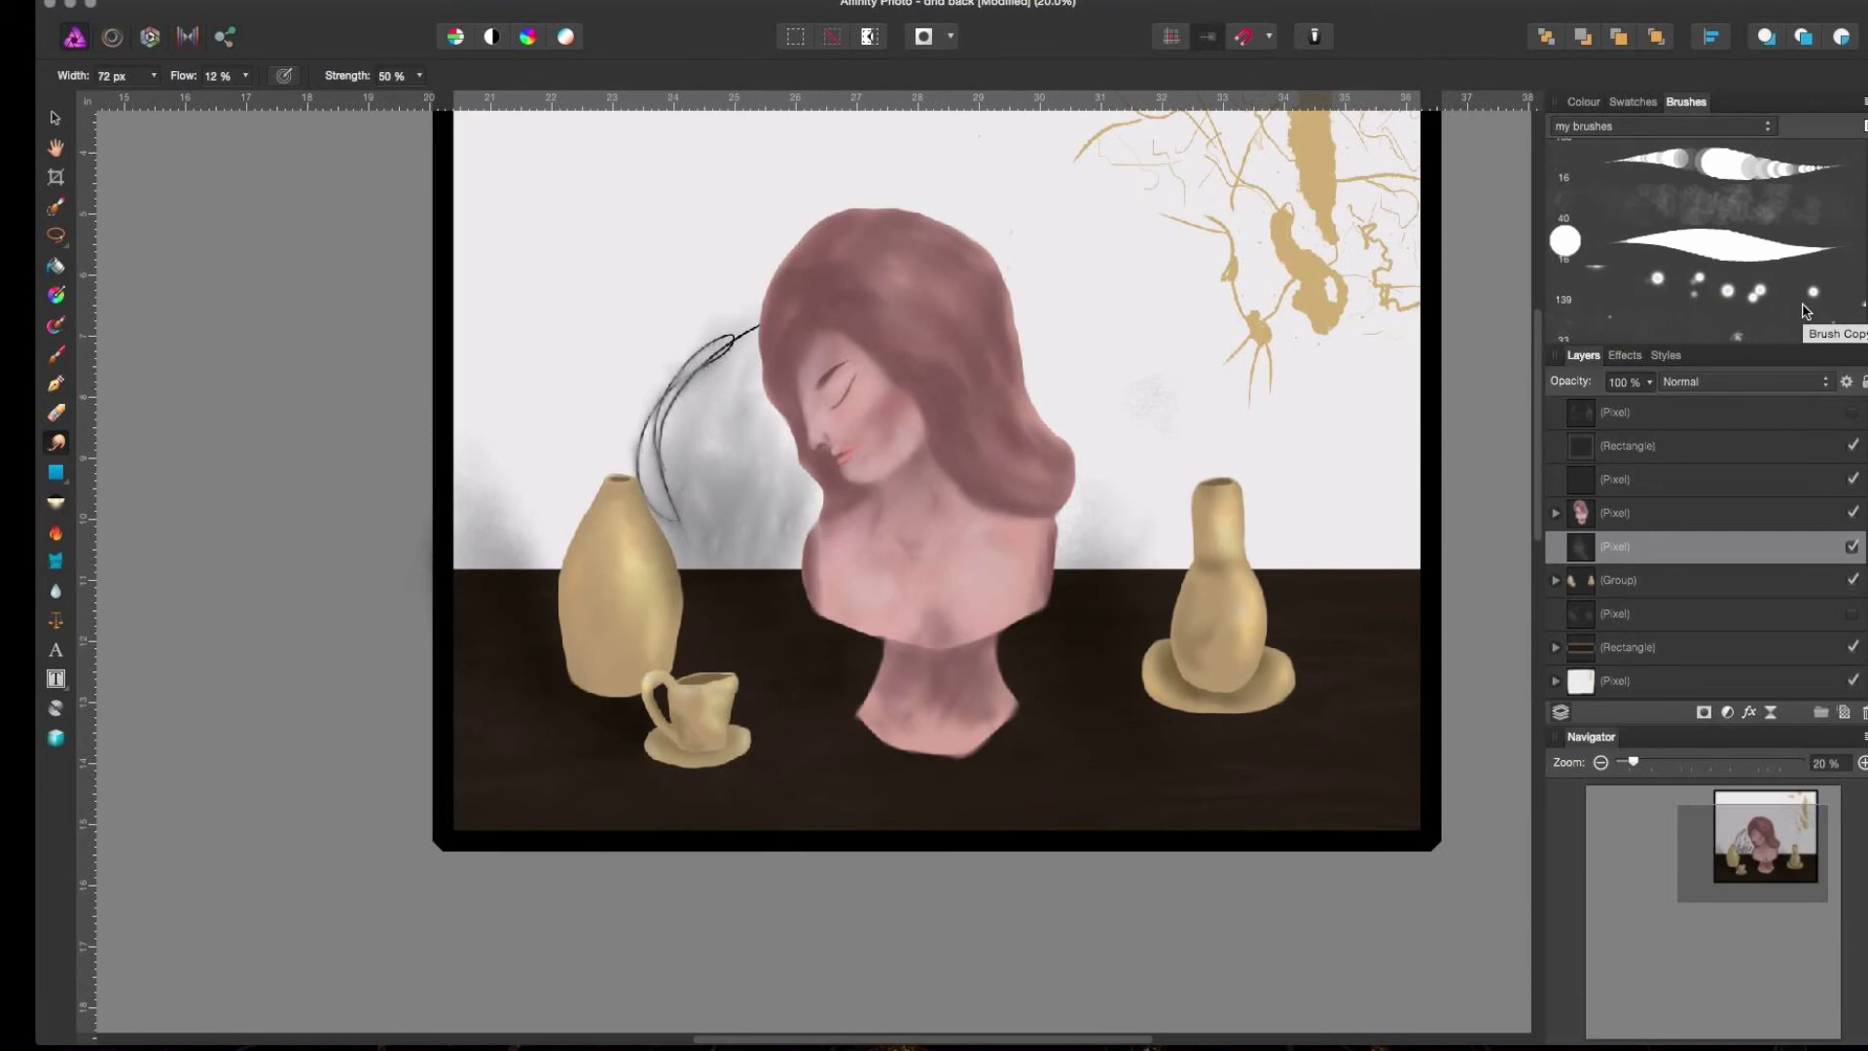
pyautogui.click(1791, 209)
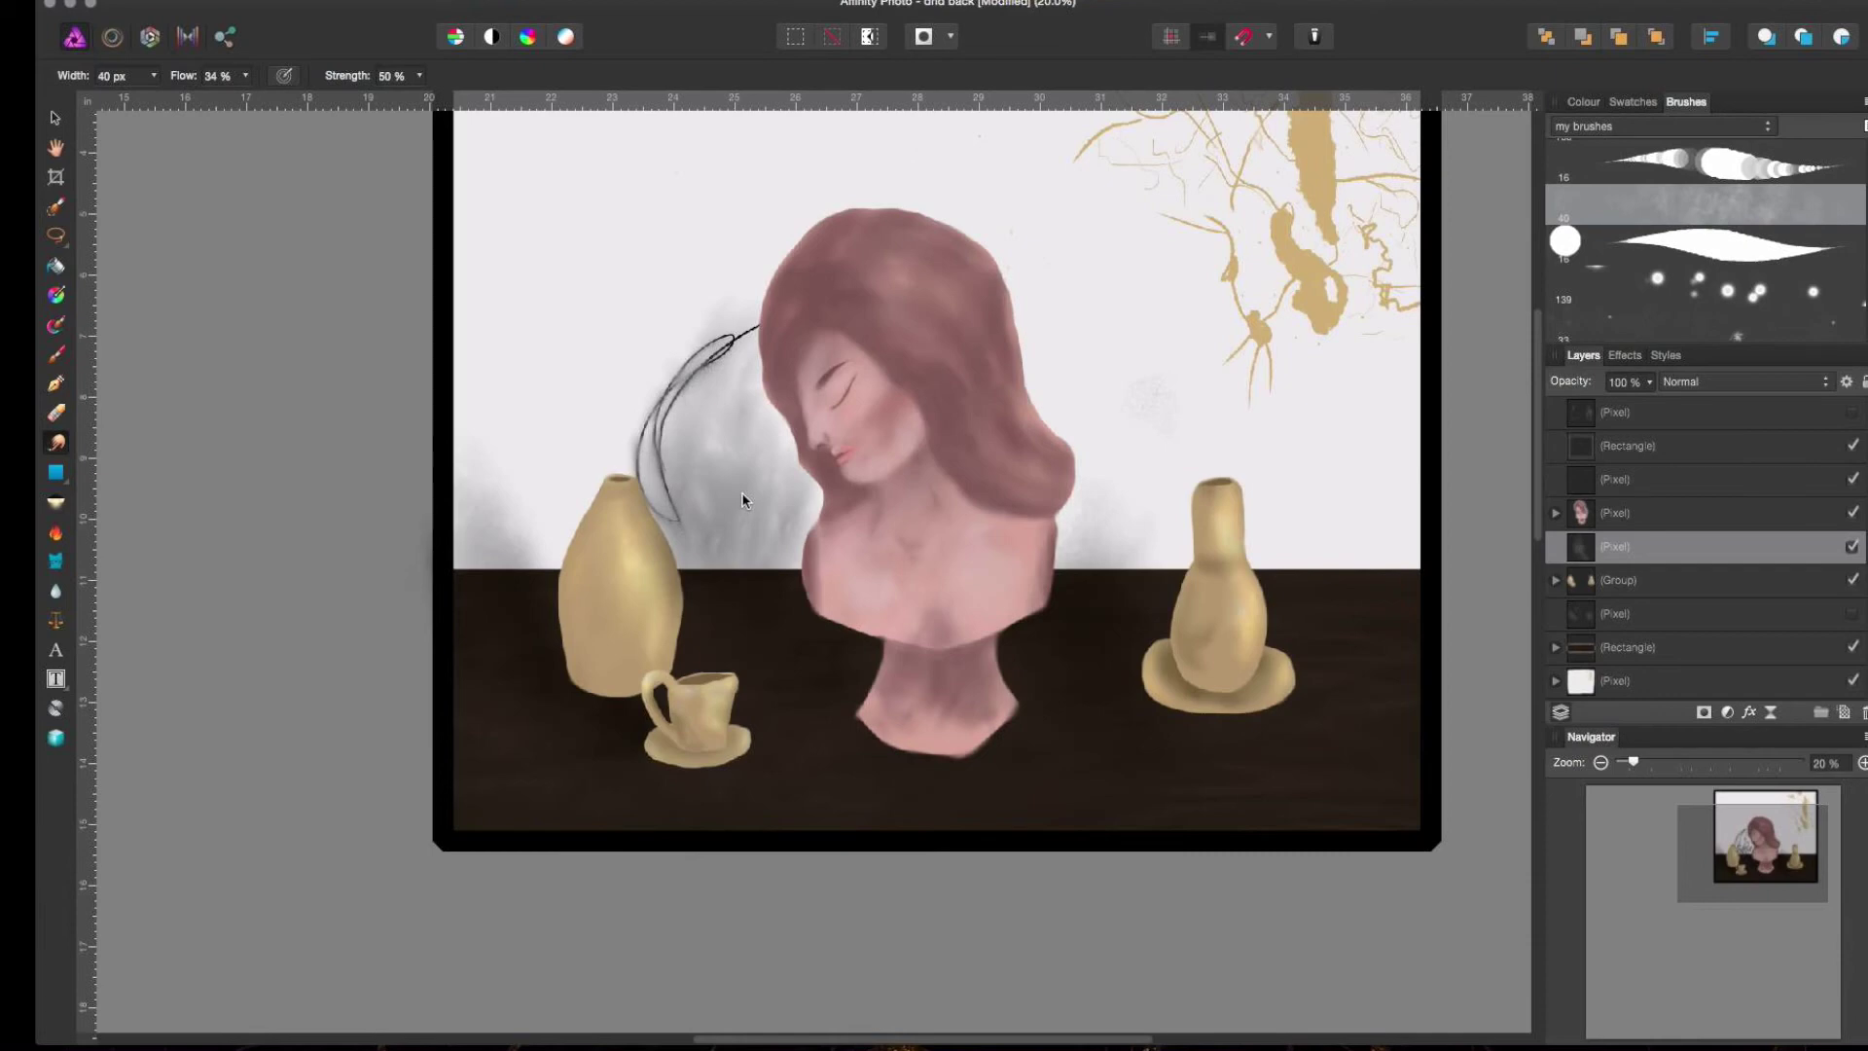
# - Undo the cast shadows painted behind the bust and vases and save the document
pyautogui.scroll(3, 1128, 481)
pyautogui.press('super+z')
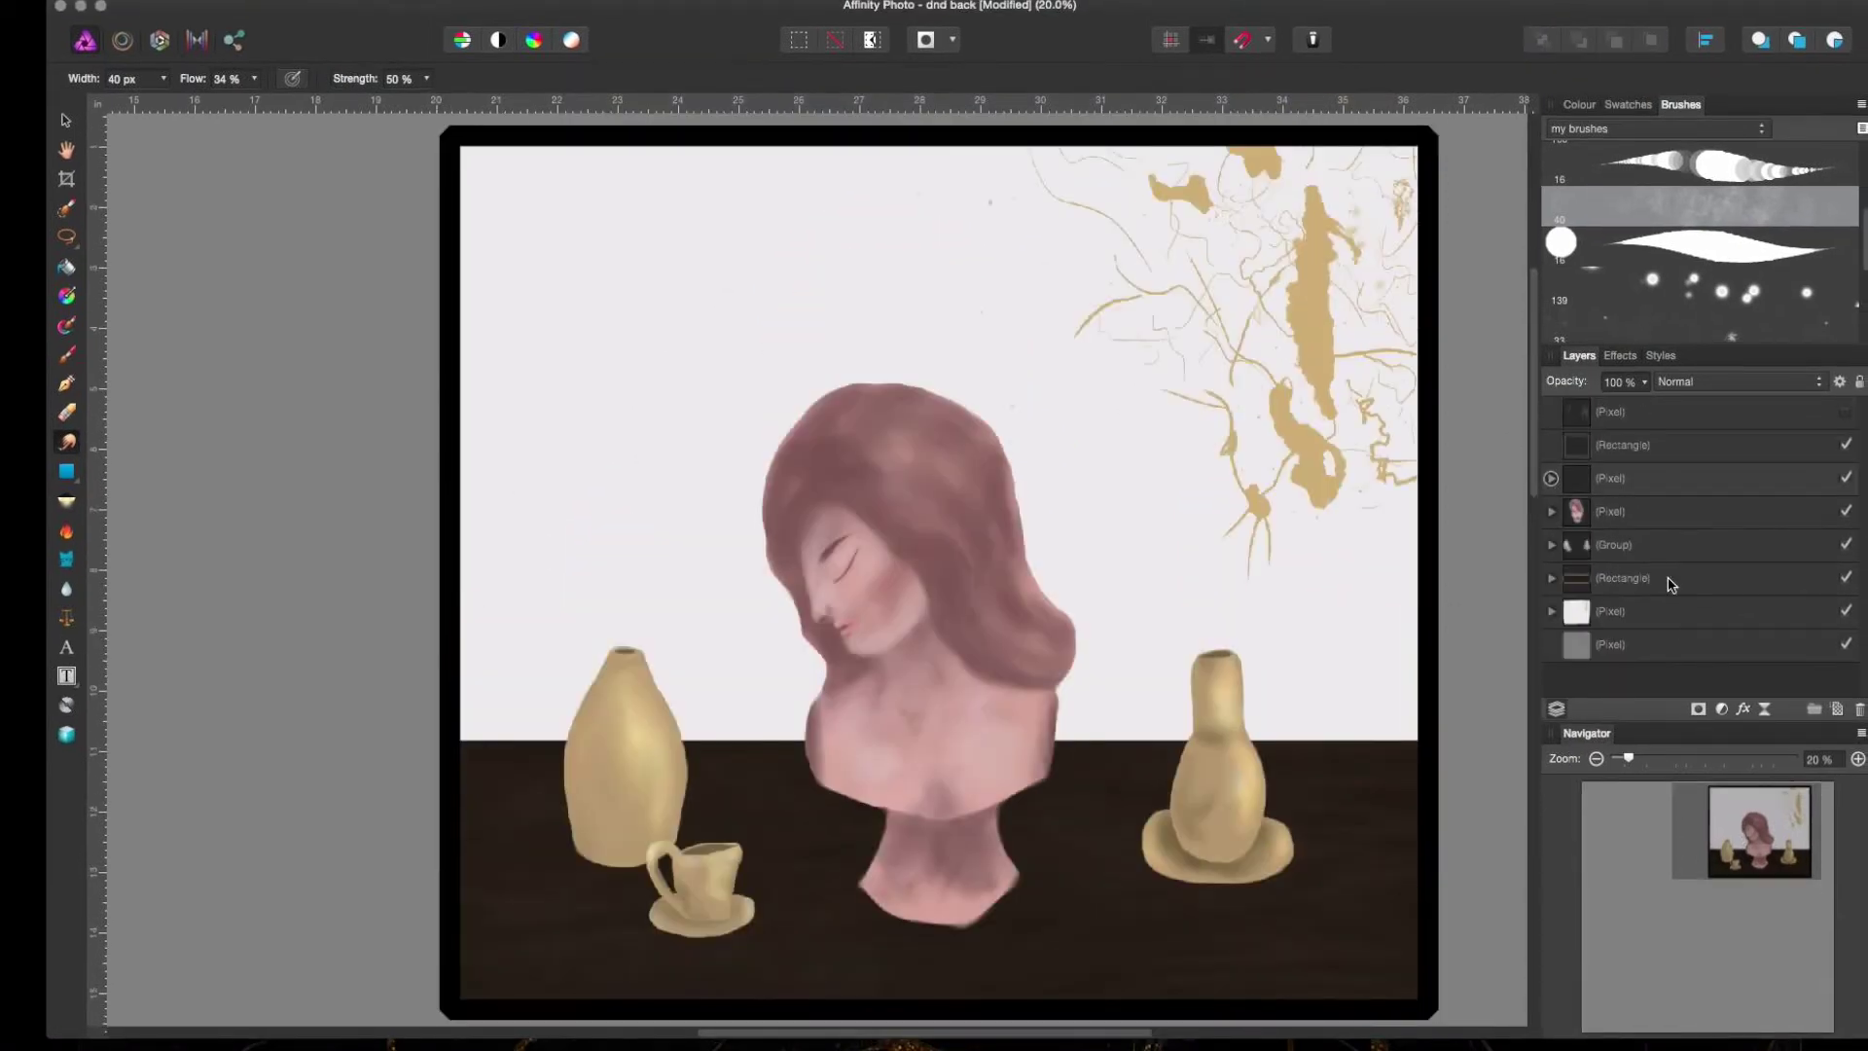
pyautogui.press('super+s')
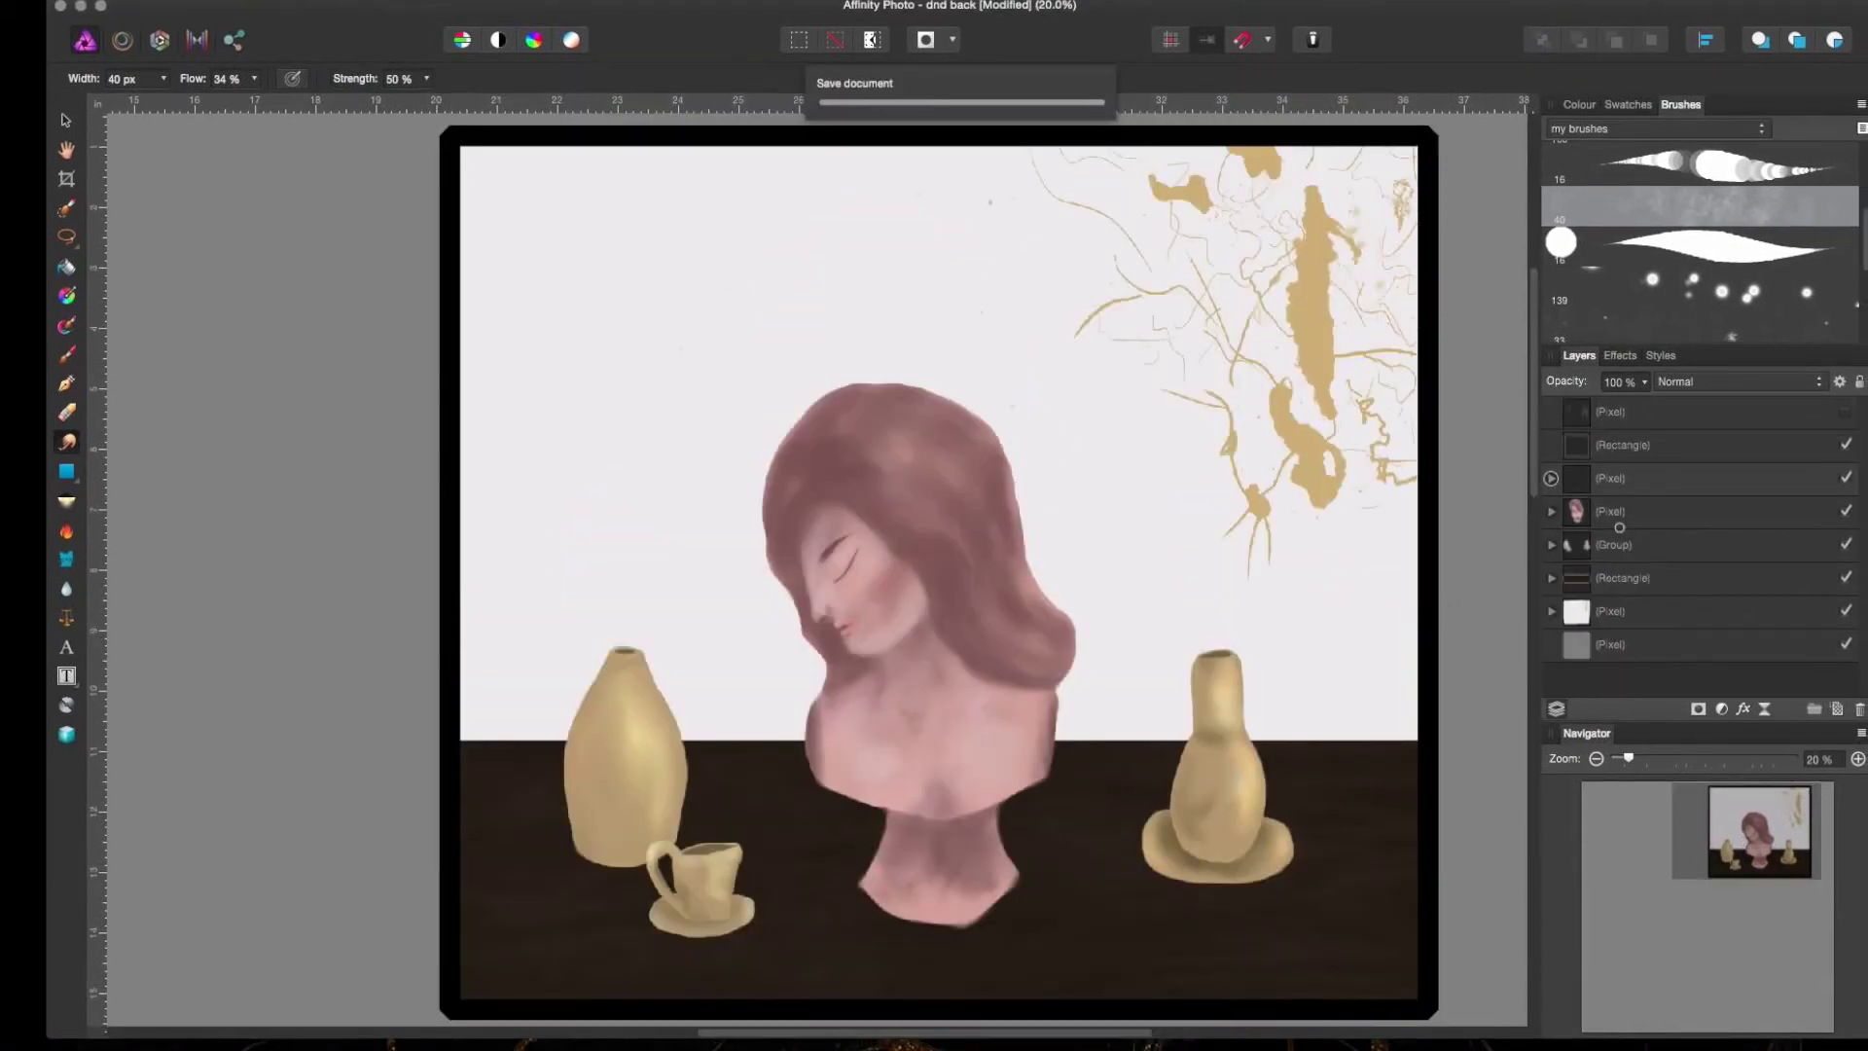
# - Repaint the shadows on new layers behind the bust and vases and blend them with the smudge brush enlarged to 330 px
pyautogui.click(1551, 478)
pyautogui.click(1560, 511)
pyautogui.click(1654, 545)
pyautogui.moveTo(1654, 545)
pyautogui.mouseDown()
pyautogui.moveTo(1599, 496)
pyautogui.moveTo(1598, 584)
pyautogui.moveTo(1600, 534)
pyautogui.mouseUp()
pyautogui.press(']')
pyautogui.press(']')
pyautogui.press(']')
pyautogui.press(']')
pyautogui.press(']')
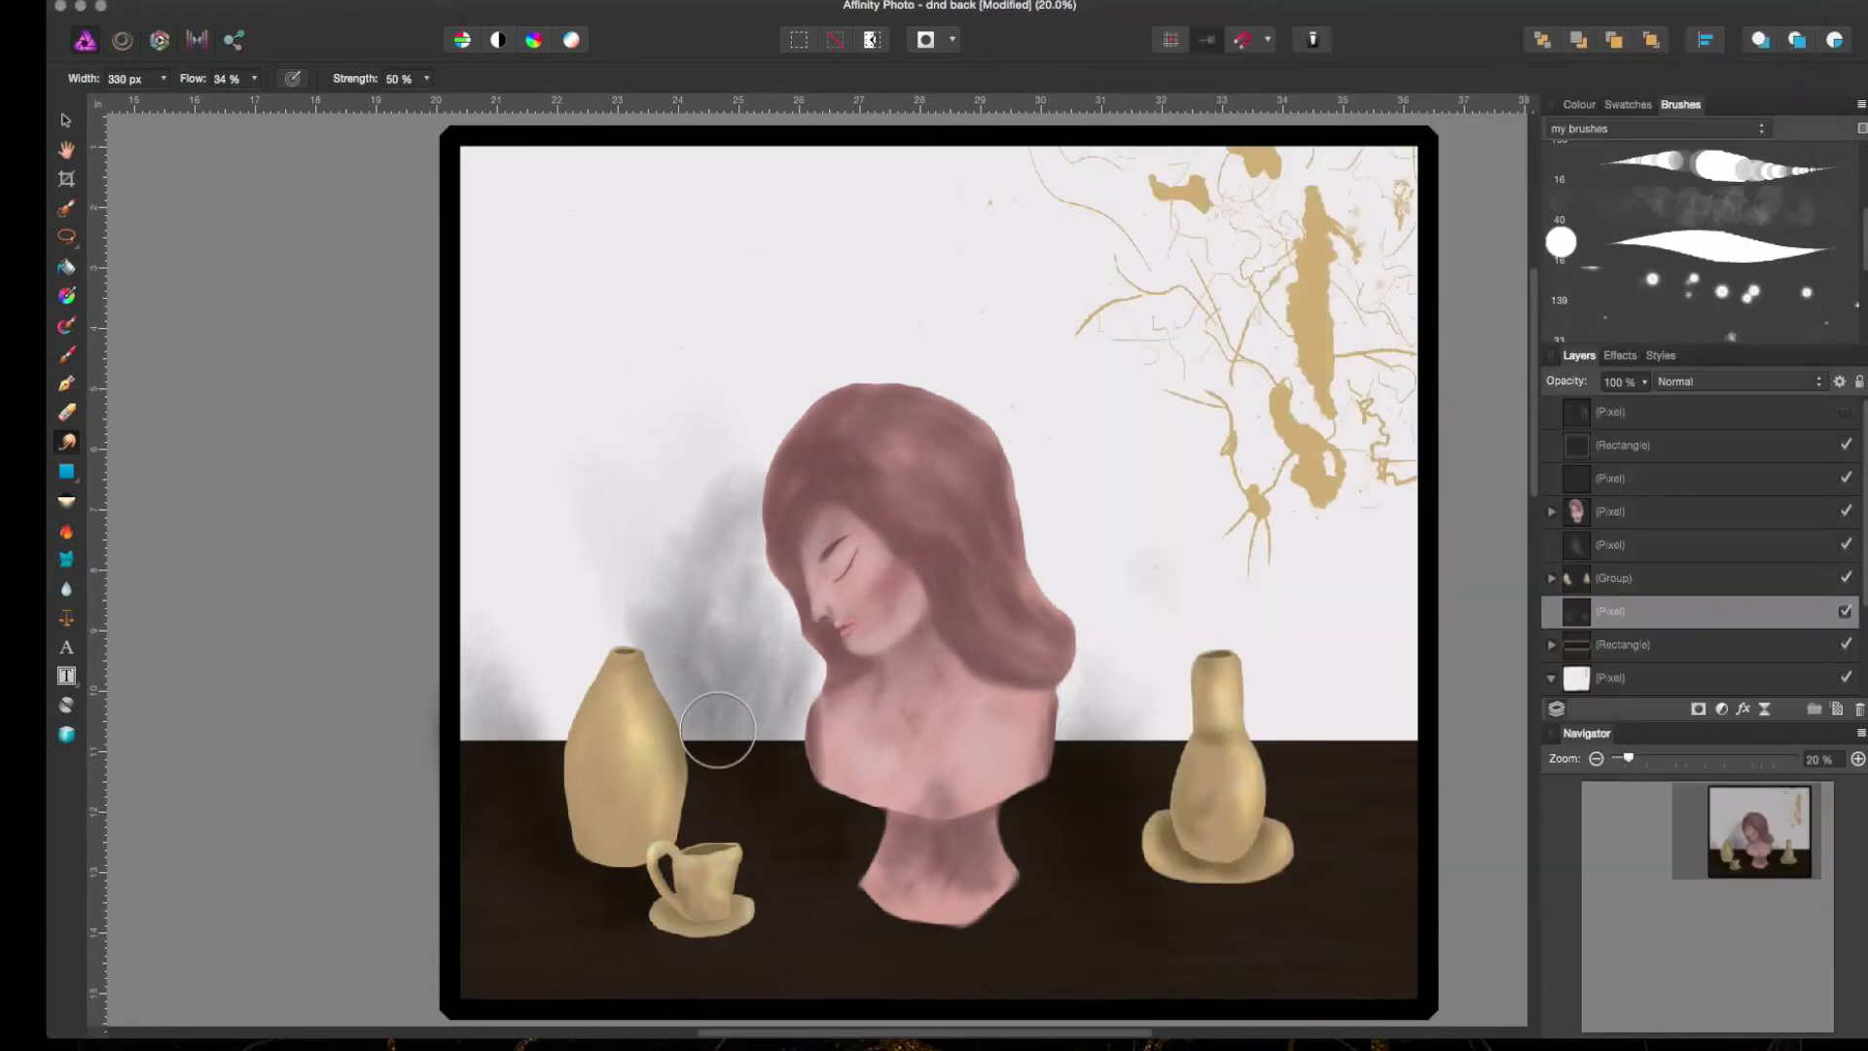
pyautogui.moveTo(717, 730); pyautogui.dragTo(752, 667)
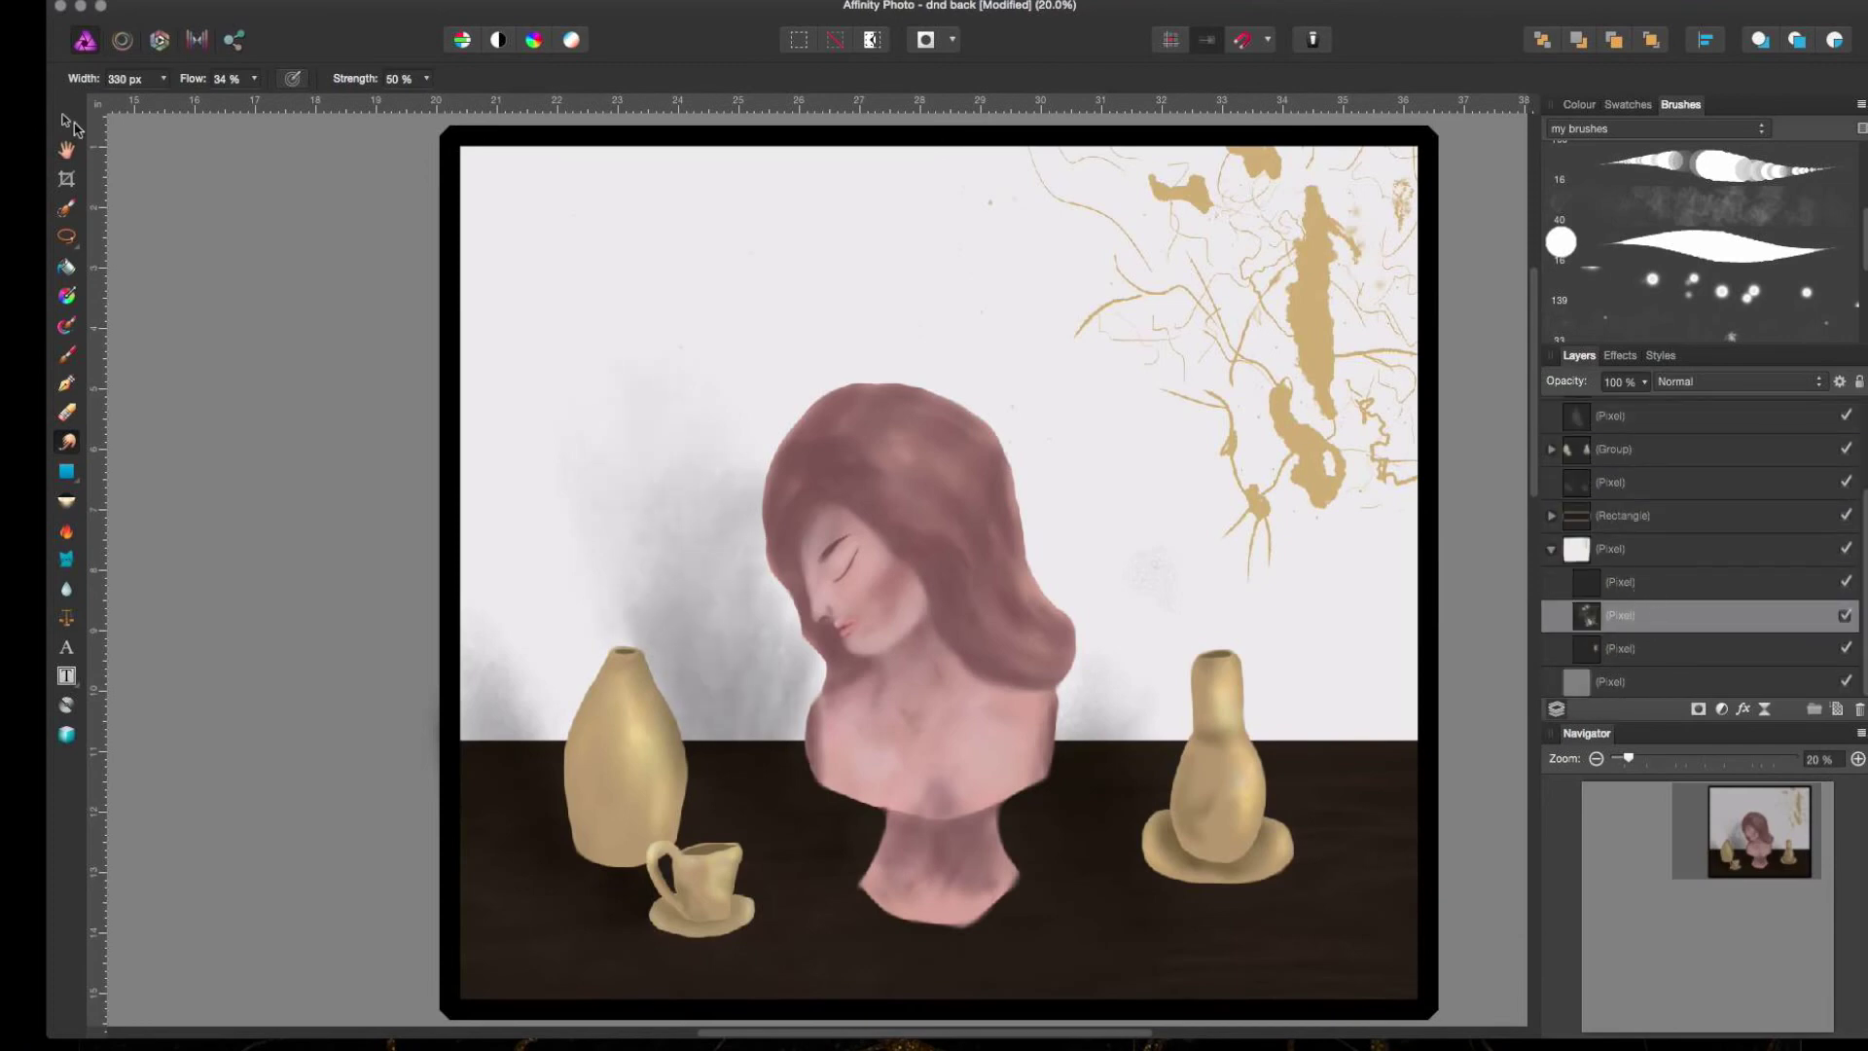
# - Paint gold patches and fine veins on the marble above the long-necked vase with the 24.2 px rough-edged brush on a nested layer
pyautogui.scroll(-2, 1703, 243)
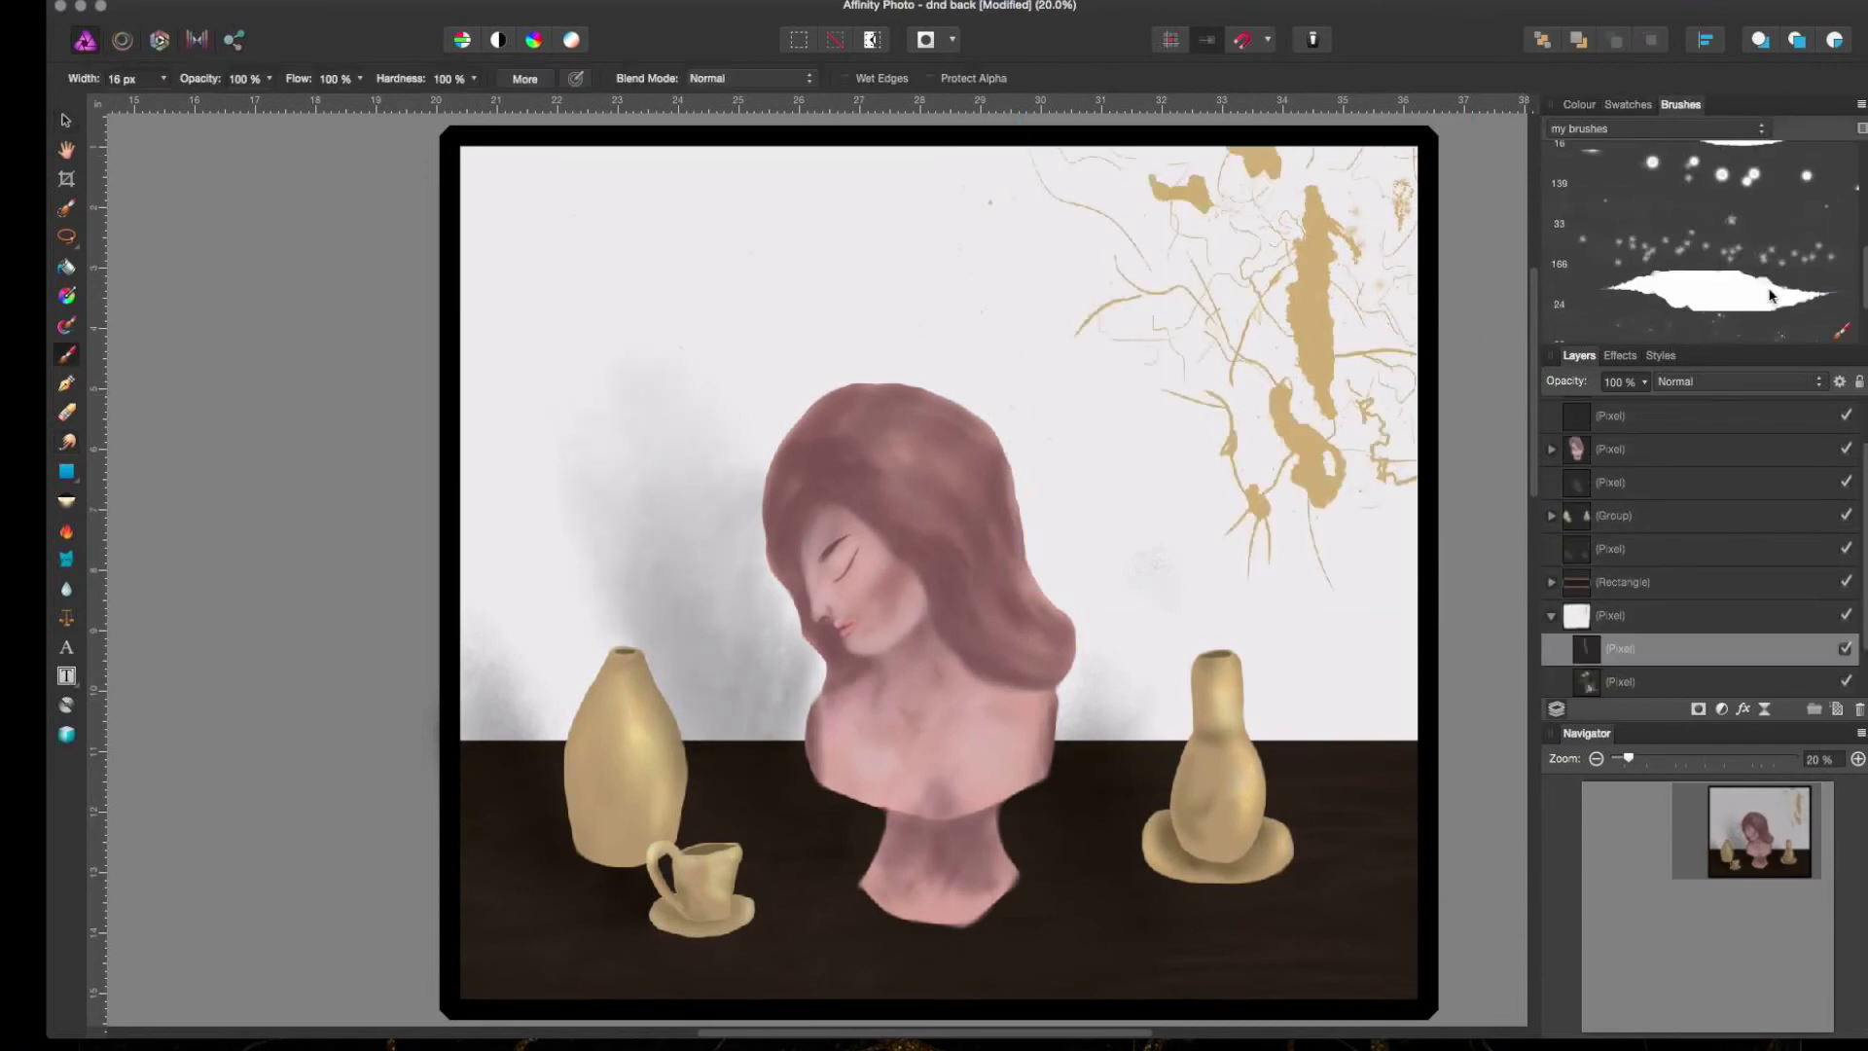
pyautogui.click(1712, 290)
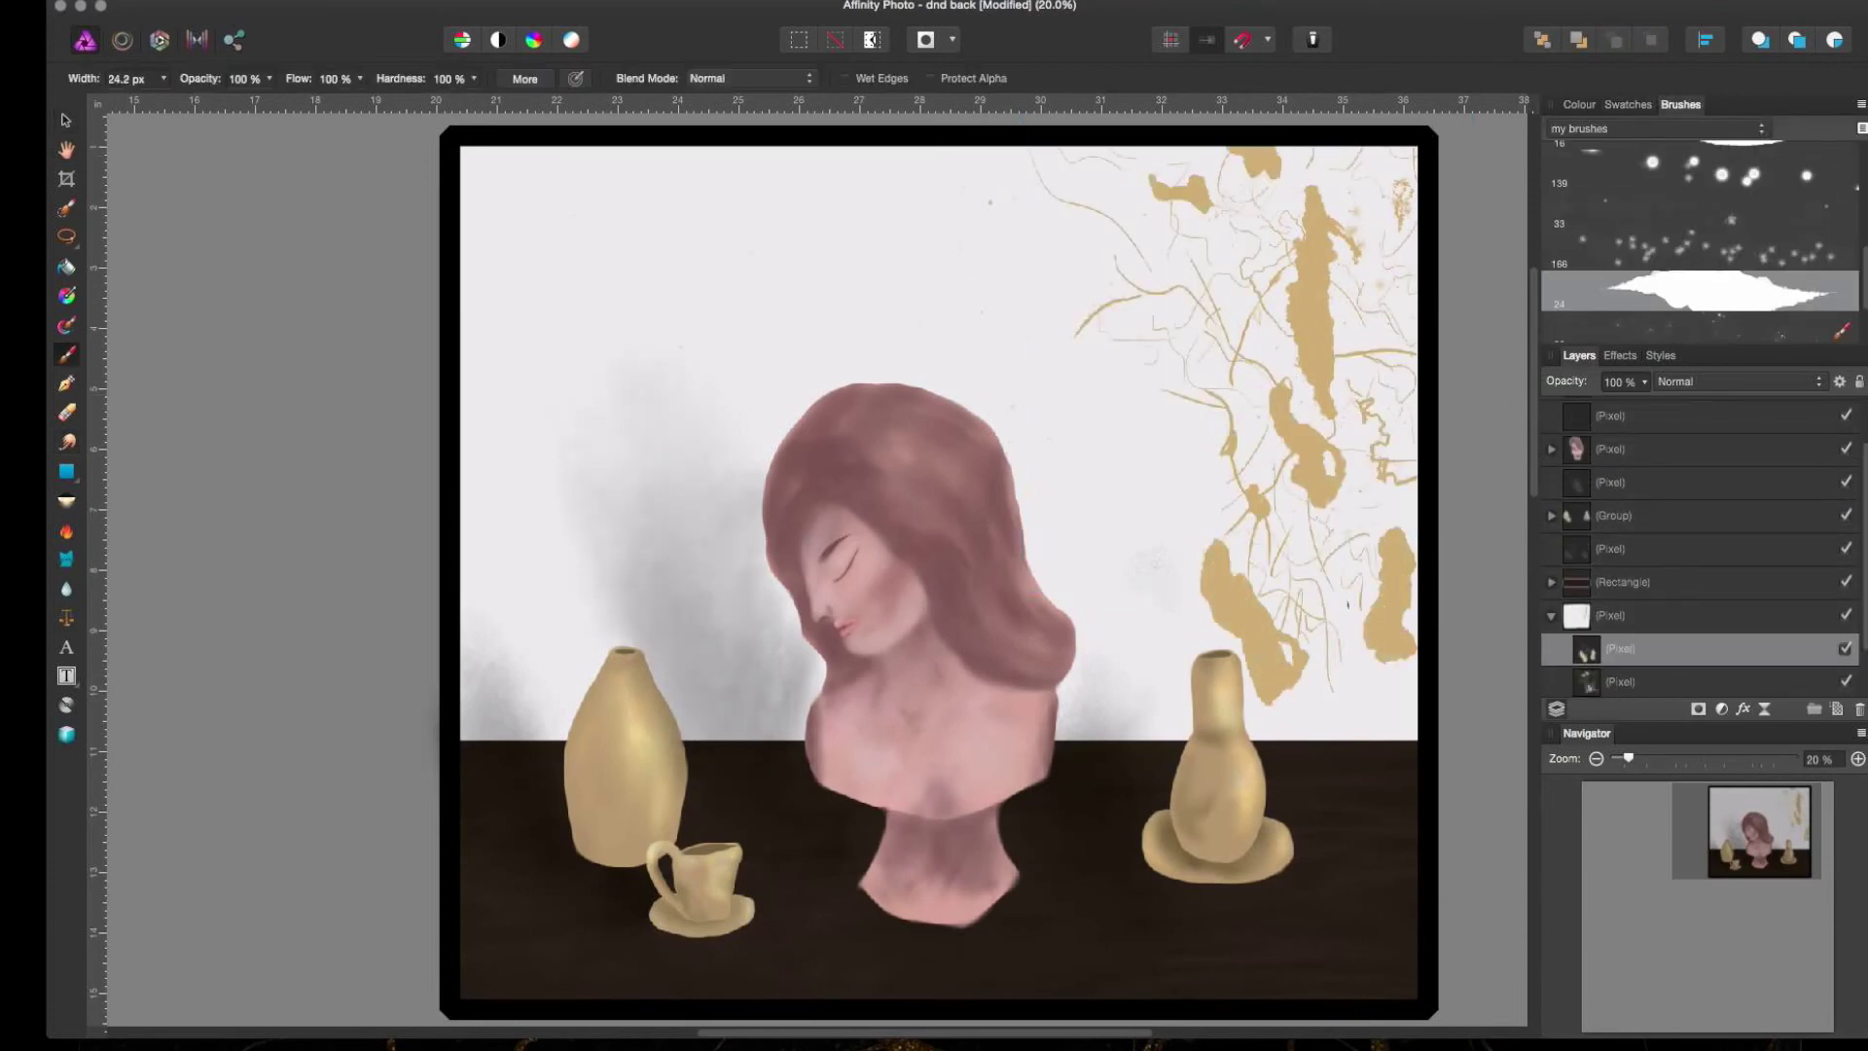
pyautogui.press('super+Tab')
pyautogui.press('super+Tab')
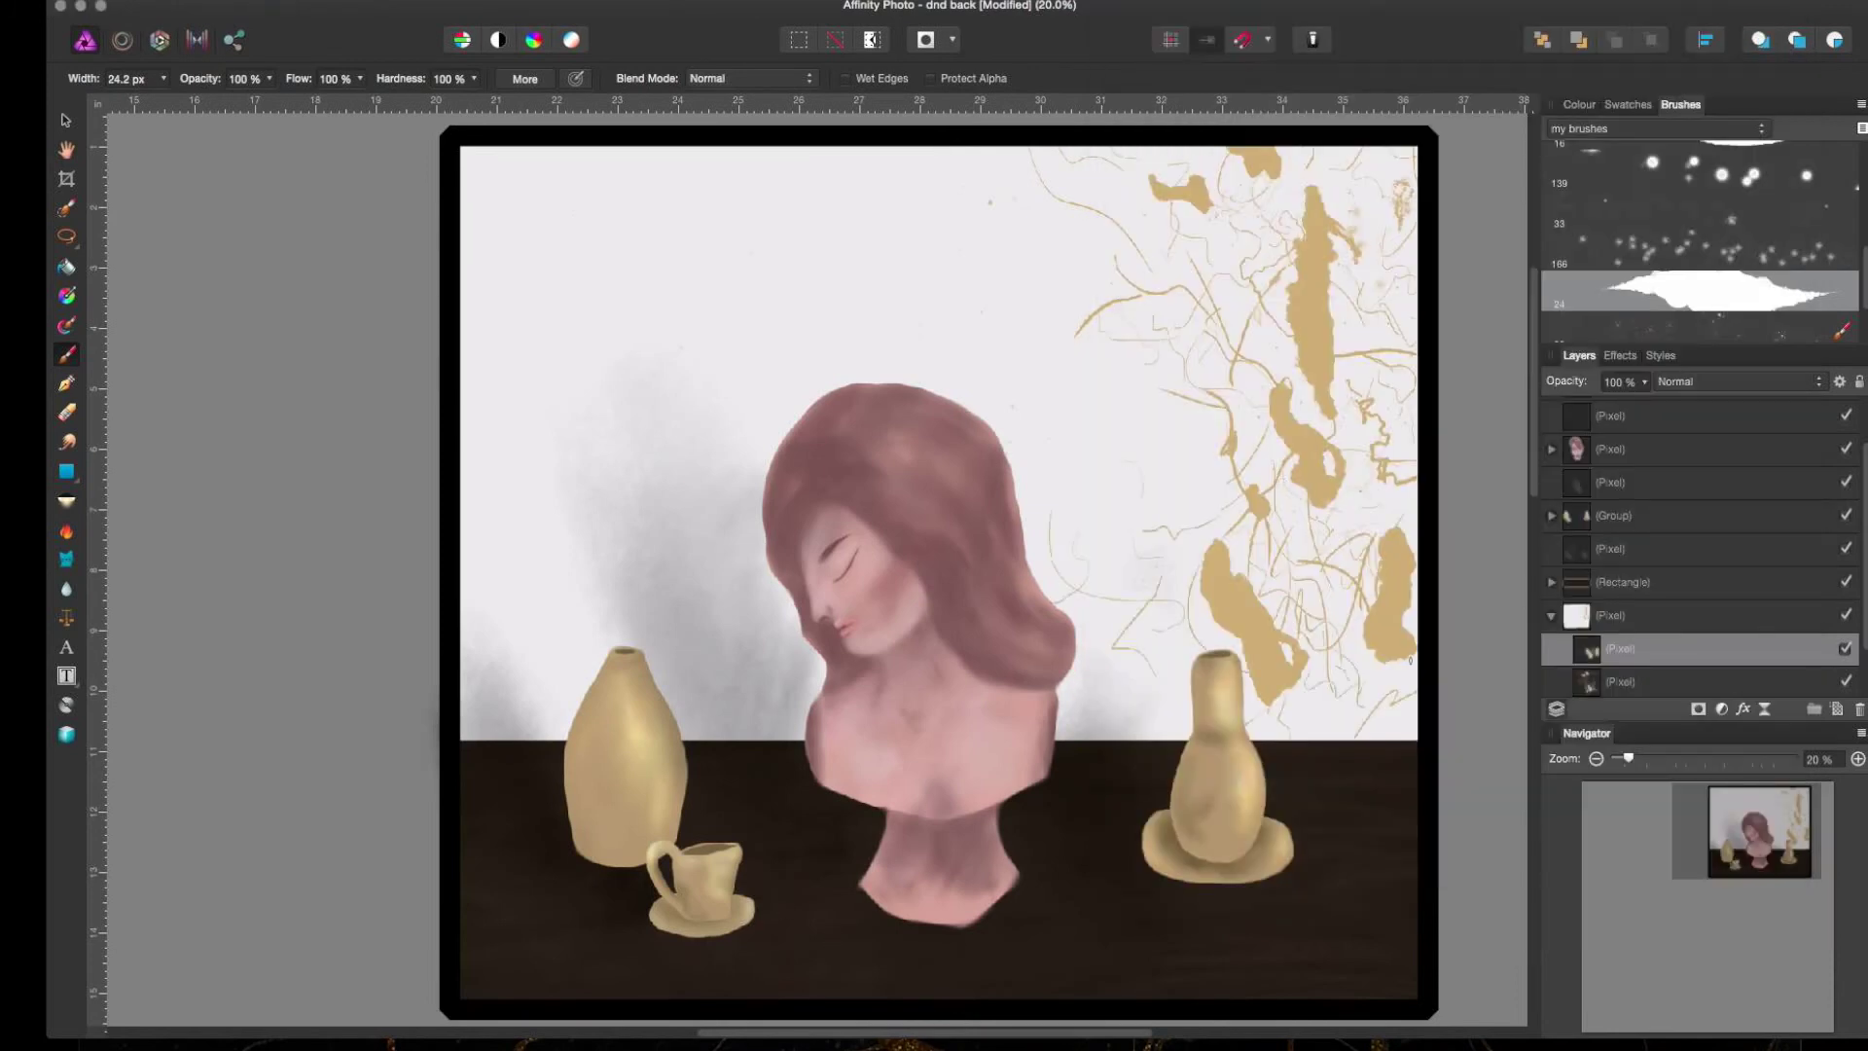
# - Paint large gold patches and branching veins across the marble above, beside and behind the bust
pyautogui.moveTo(1070, 506); pyautogui.dragTo(973, 360)
pyautogui.moveTo(798, 156); pyautogui.dragTo(914, 253)
pyautogui.moveTo(467, 156); pyautogui.dragTo(720, 195)
pyautogui.moveTo(983, 370)
pyautogui.mouseDown()
pyautogui.moveTo(1075, 506)
pyautogui.moveTo(1080, 482)
pyautogui.mouseUp()
pyautogui.moveTo(807, 166); pyautogui.dragTo(895, 262)
pyautogui.moveTo(773, 695); pyautogui.dragTo(793, 744)
pyautogui.moveTo(895, 243); pyautogui.dragTo(1033, 289)
pyautogui.moveTo(487, 409); pyautogui.dragTo(564, 467)
pyautogui.moveTo(873, 374); pyautogui.dragTo(727, 316)
pyautogui.moveTo(703, 307); pyautogui.dragTo(787, 238)
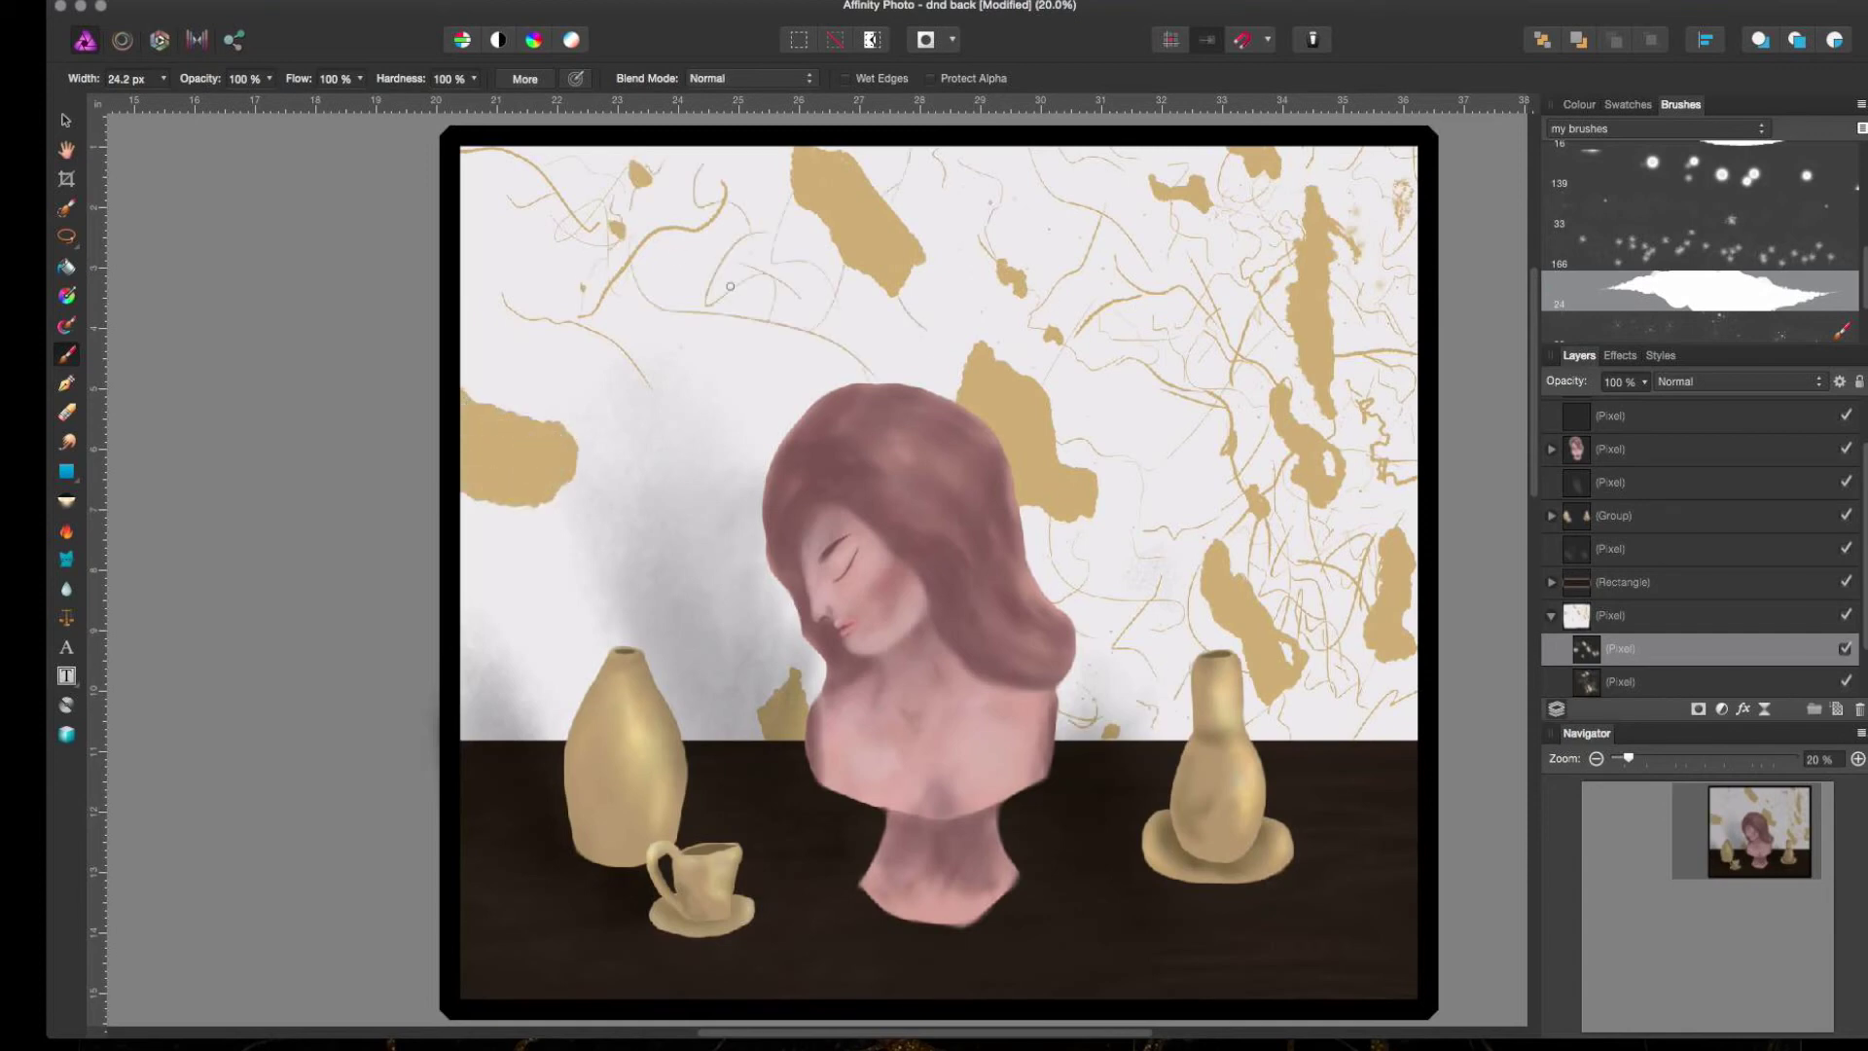
# - Add further gold veins and a small patch above the wide vase, and tint the white marble with a 460 px brush
pyautogui.moveTo(564, 615); pyautogui.dragTo(579, 638)
pyautogui.moveTo(854, 323); pyautogui.dragTo(697, 590)
pyautogui.moveTo(604, 362); pyautogui.dragTo(669, 421)
pyautogui.moveTo(647, 367); pyautogui.dragTo(692, 390)
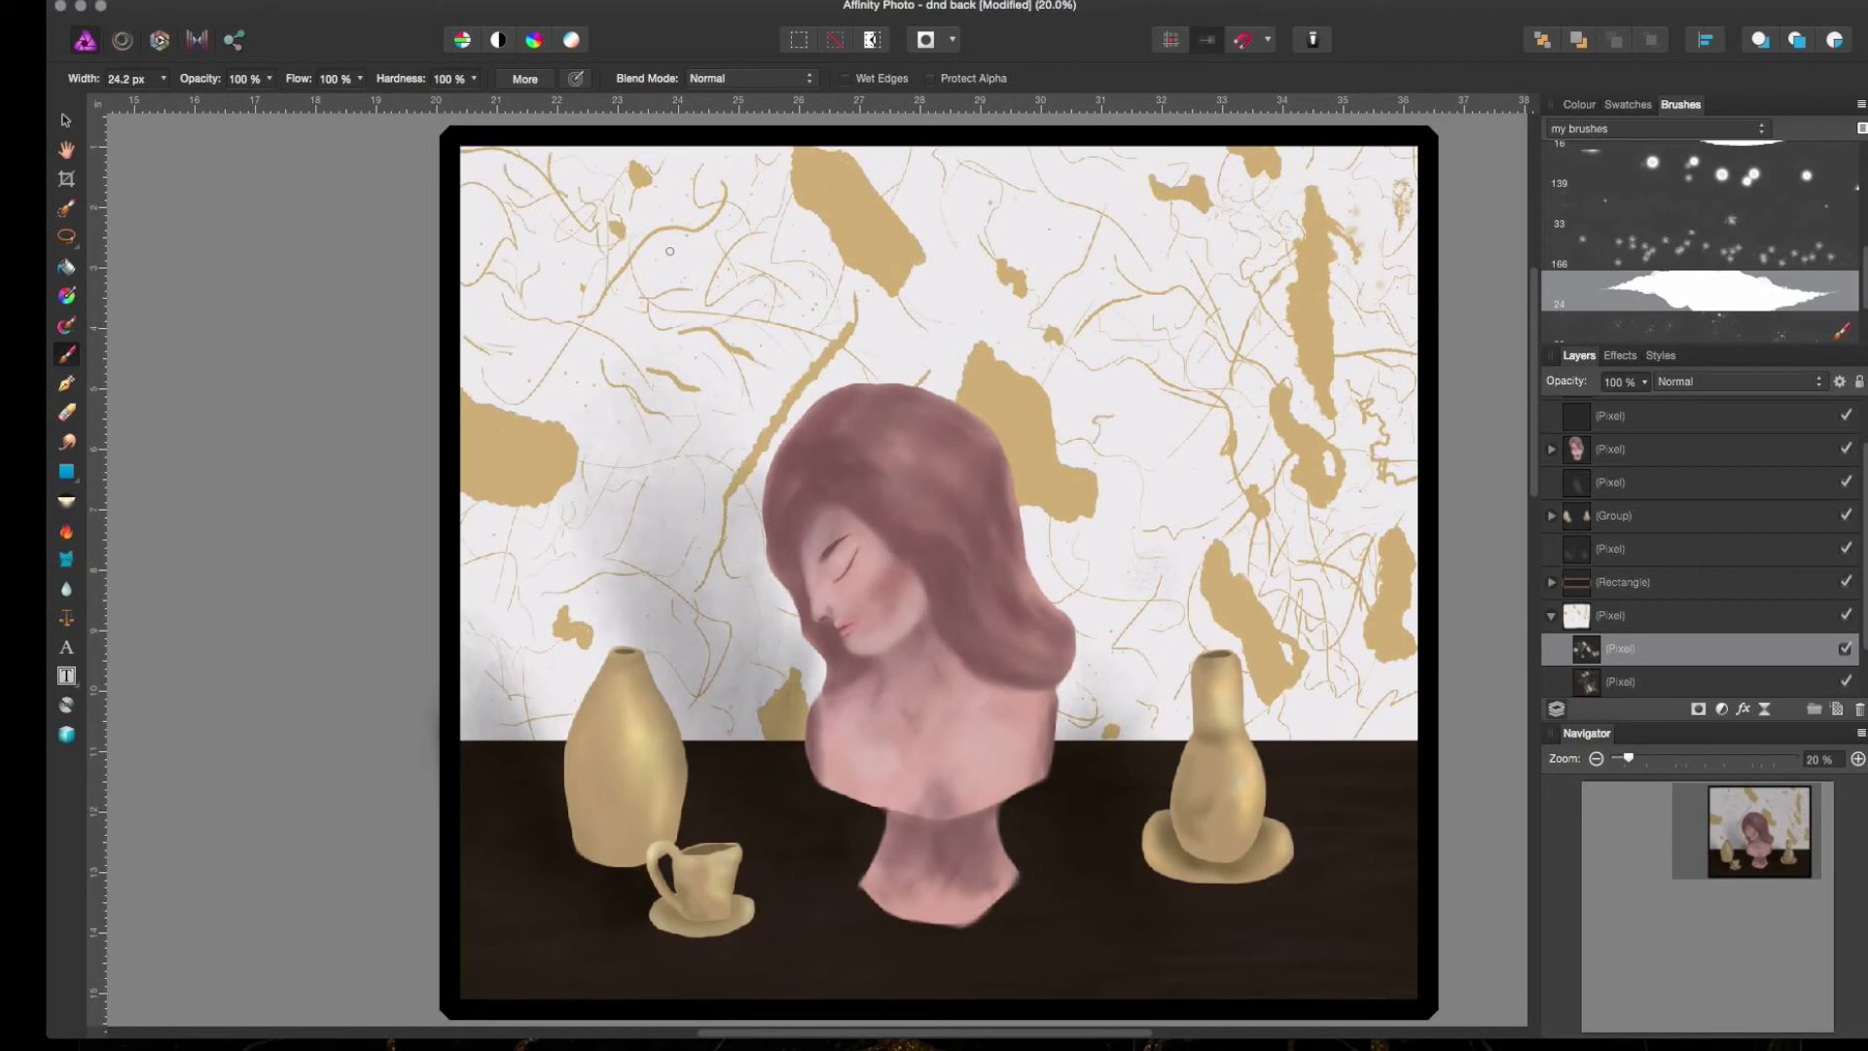
pyautogui.click(1712, 302)
pyautogui.moveTo(438, 367)
pyautogui.mouseDown()
pyautogui.moveTo(1265, 292)
pyautogui.moveTo(681, 633)
pyautogui.moveTo(876, 292)
pyautogui.mouseUp()
# - Switch to the web browser and search YouTube for "the greatest sia"
pyautogui.moveTo(1559, 1012)
pyautogui.click(957, 1019)
pyautogui.write('the greatest sia')
pyautogui.press('Return')
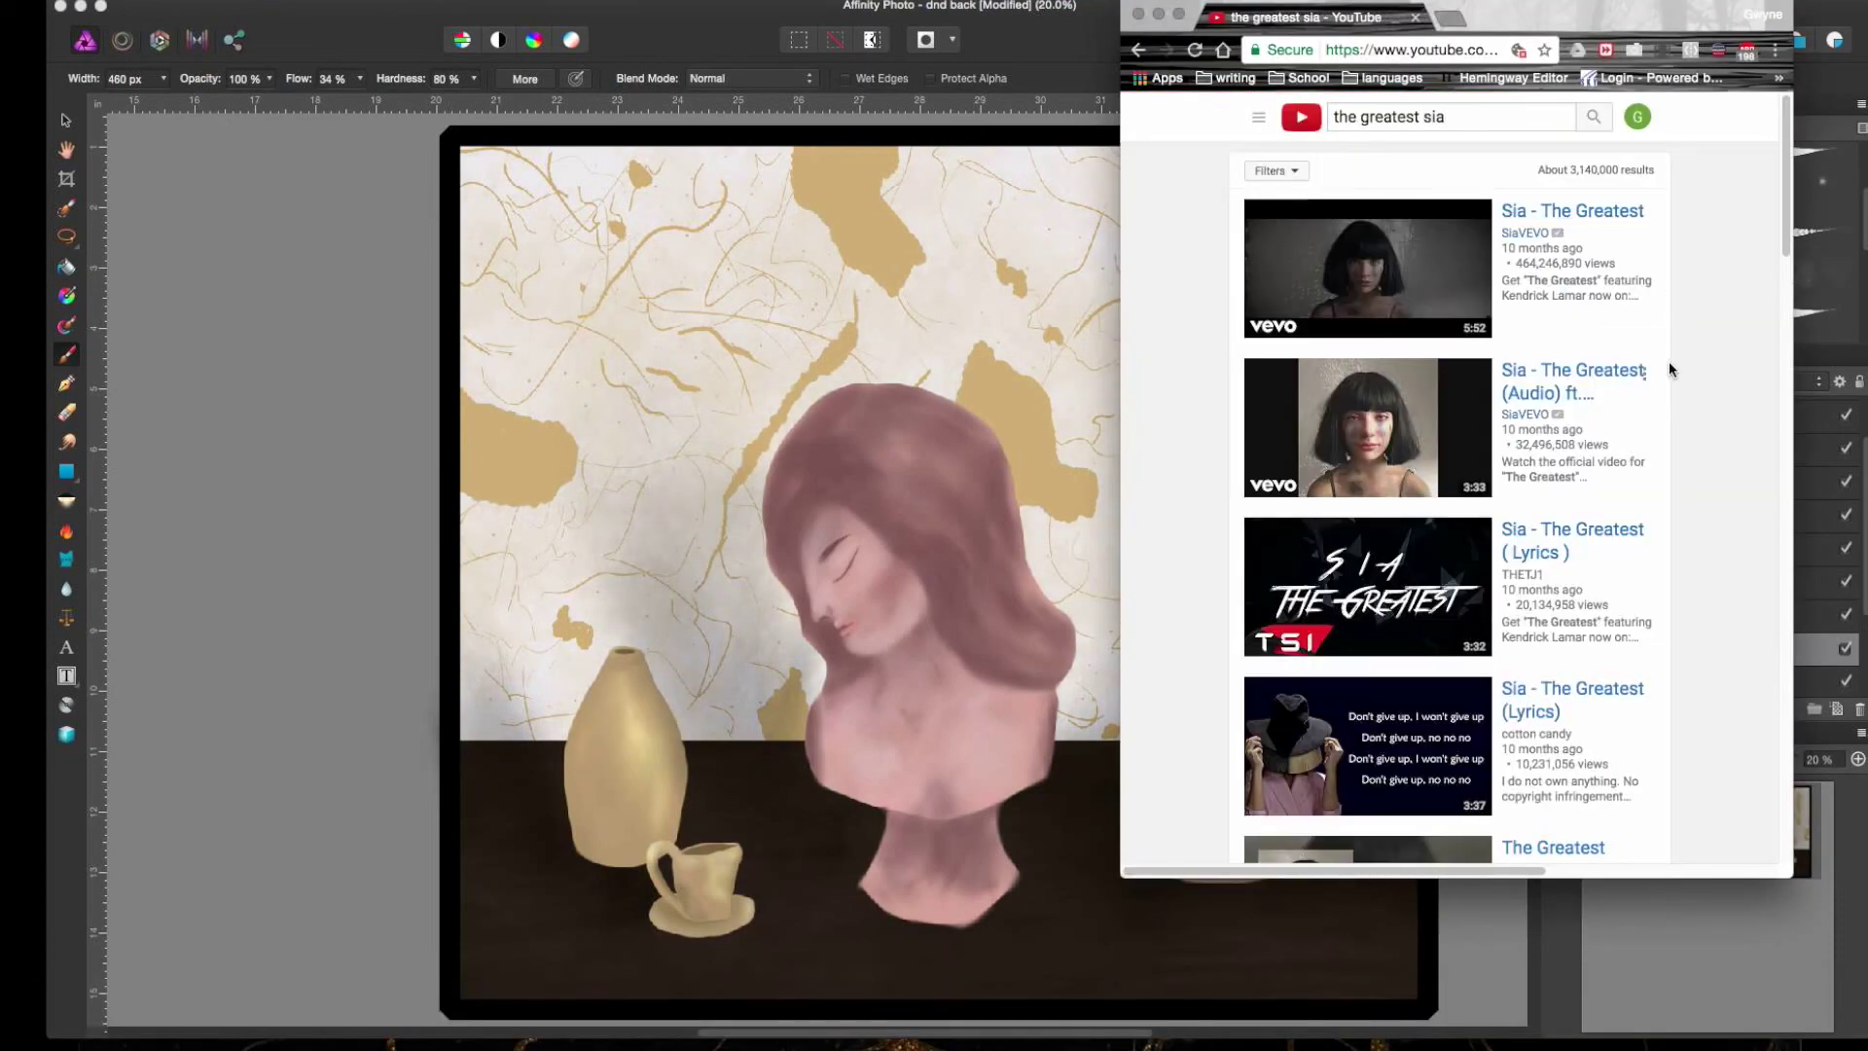
# - Switch back to Affinity Photo, hide the newer marble layers and scribble 16 px pale yellow highlights on the upper-right gold patches
pyautogui.press('super+Tab')
pyautogui.click(1628, 104)
pyautogui.click(1638, 261)
pyautogui.scroll(-2, 1703, 584)
pyautogui.click(1849, 681)
pyautogui.click(1680, 104)
pyautogui.scroll(-1, 1702, 583)
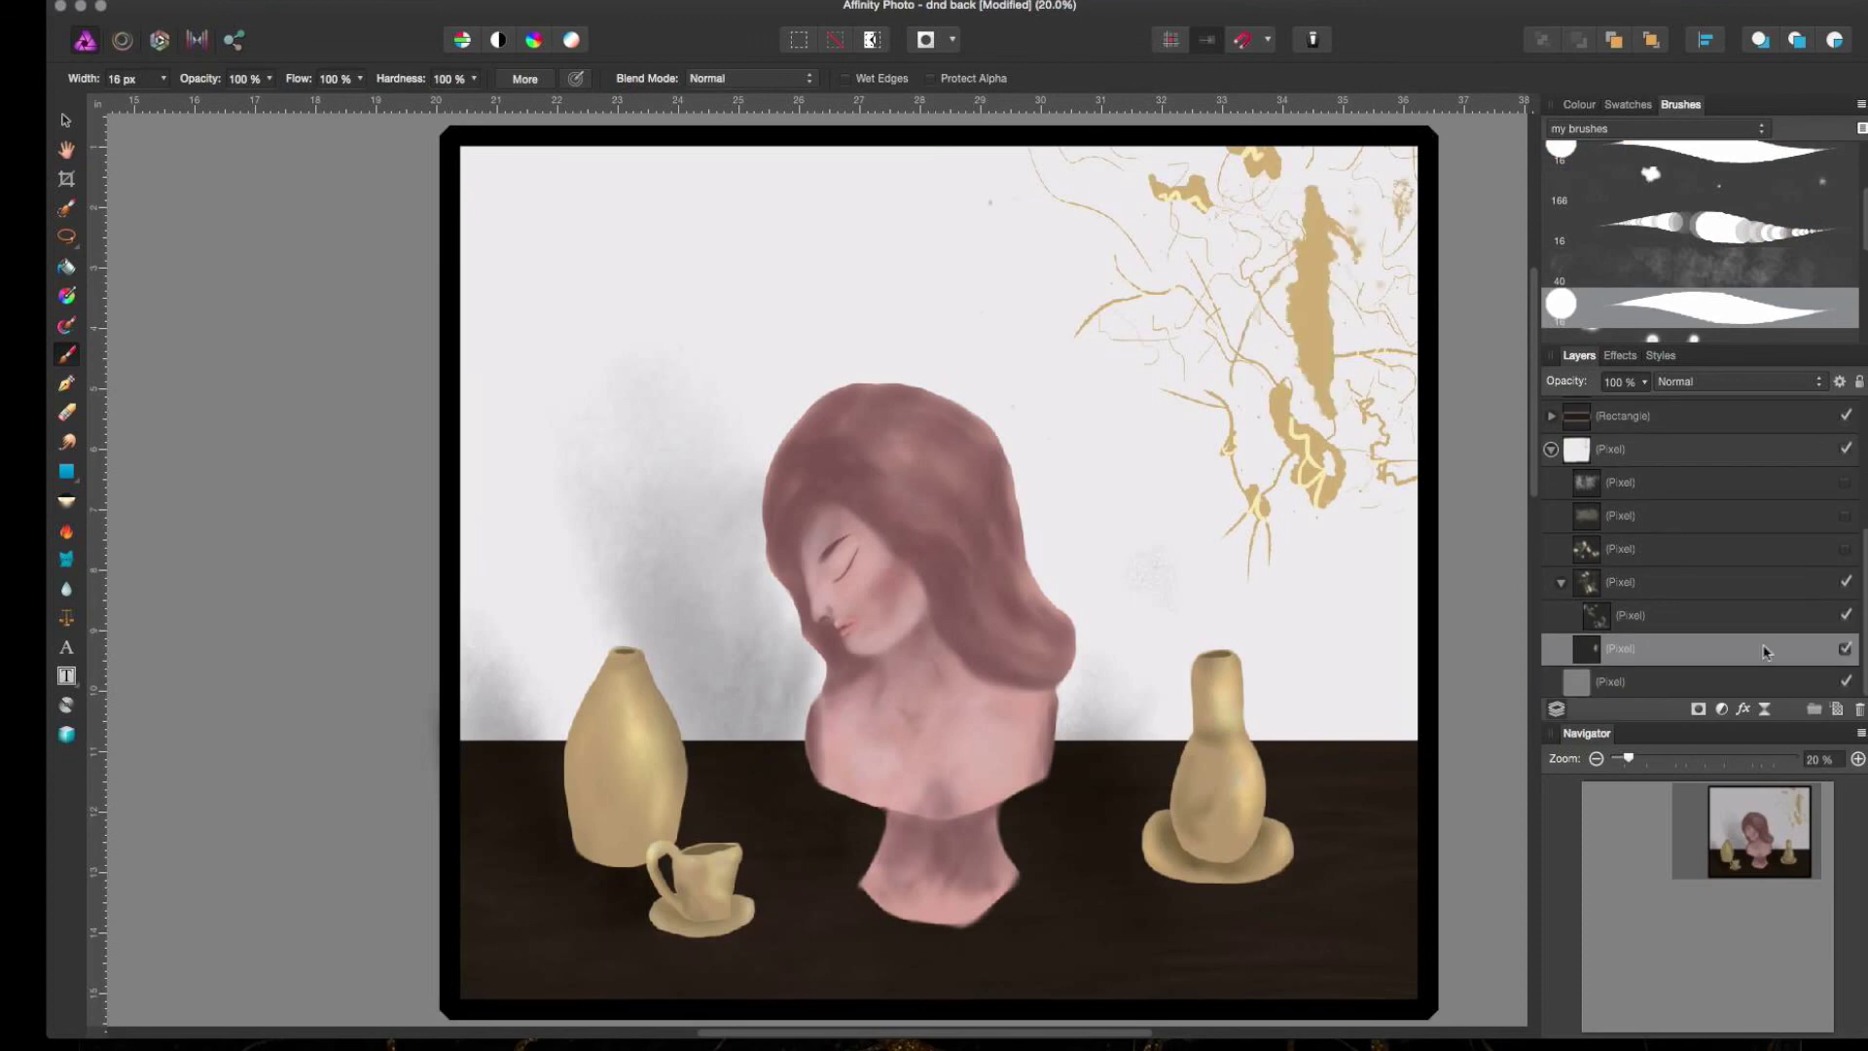
# - Smudge the highlights into the upper-right gold patches and work a swatch colour from the gold and white marble palette into the tall patch
pyautogui.click(66, 441)
pyautogui.moveTo(1299, 444); pyautogui.dragTo(1228, 423)
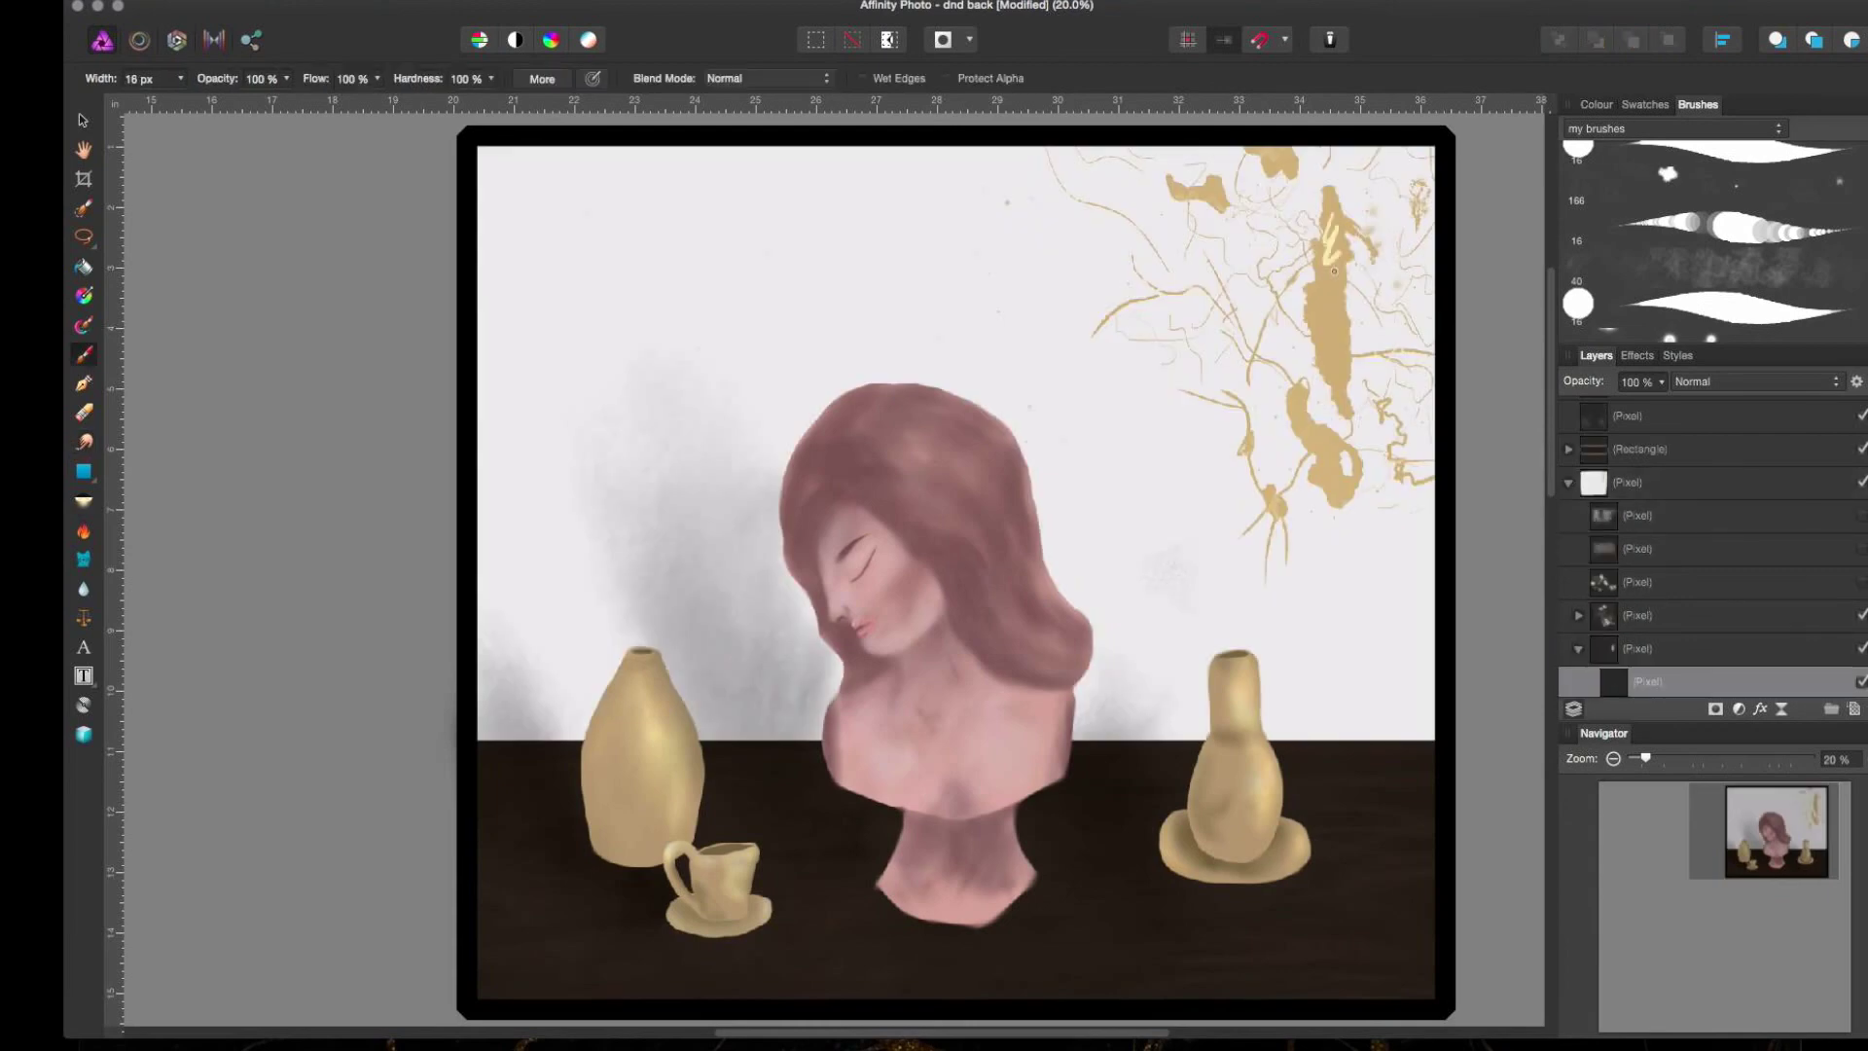
pyautogui.click(1645, 104)
pyautogui.click(1810, 247)
pyautogui.moveTo(1351, 423); pyautogui.dragTo(1311, 261)
# - Show the large gold patches and scribble 16 px darker gold strokes over them on a nested layer
pyautogui.moveTo(1578, 648); pyautogui.dragTo(1604, 582)
pyautogui.press('e')
pyautogui.press('b')
pyautogui.click(1648, 615)
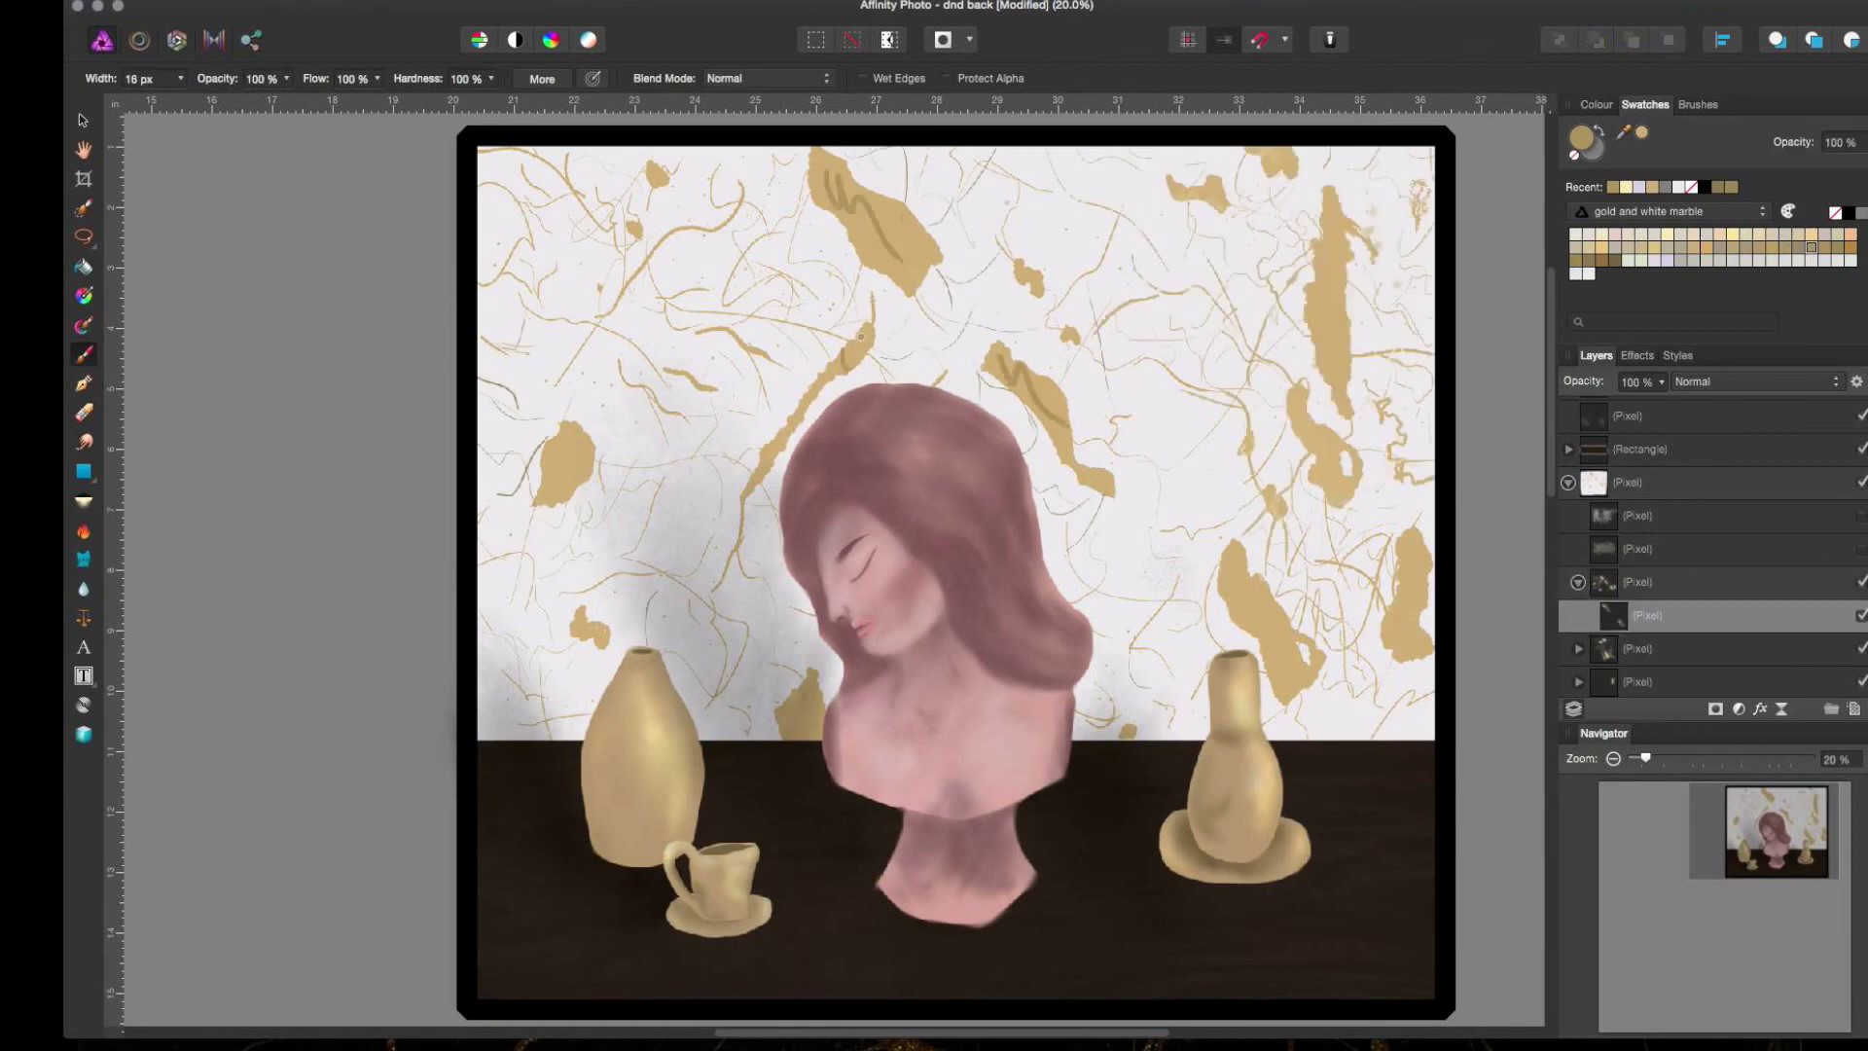
# - Blend the dark and pale strokes into the large gold patches with the 330 px smudge brush at 34% flow
pyautogui.click(85, 446)
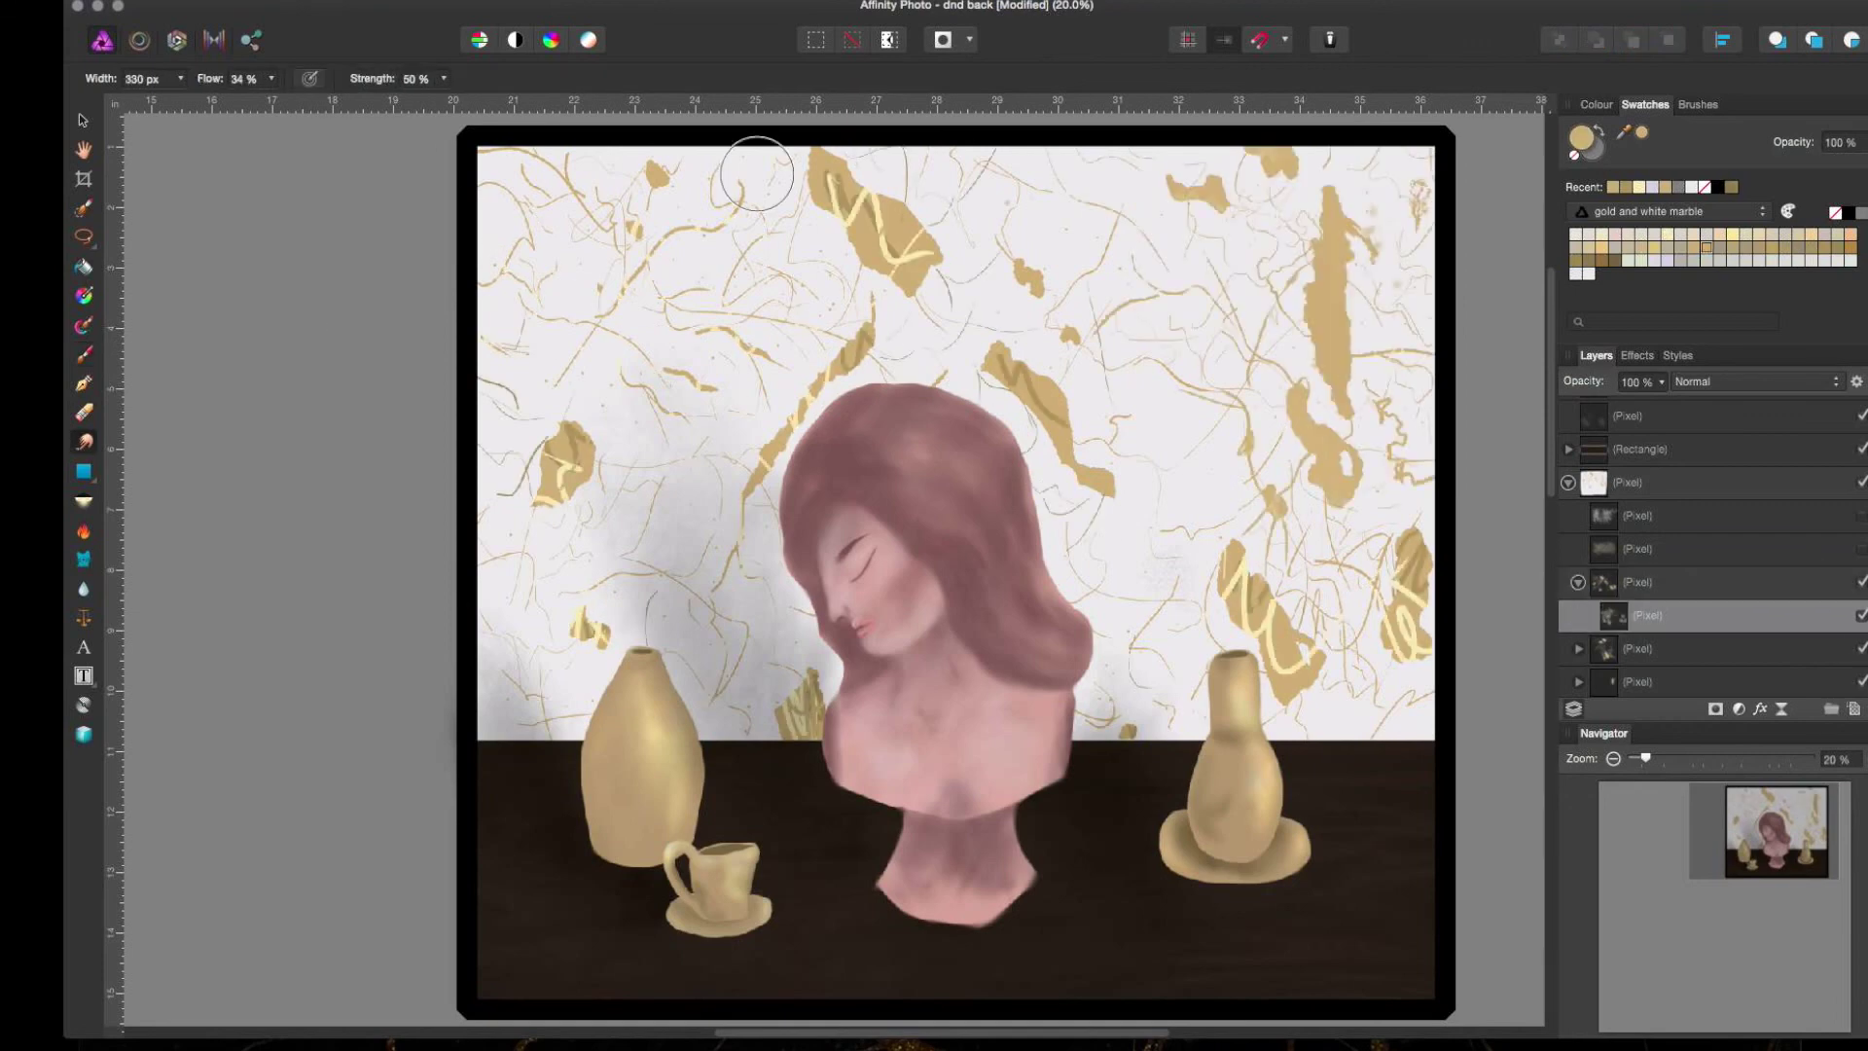
pyautogui.moveTo(1294, 662); pyautogui.dragTo(1236, 565)
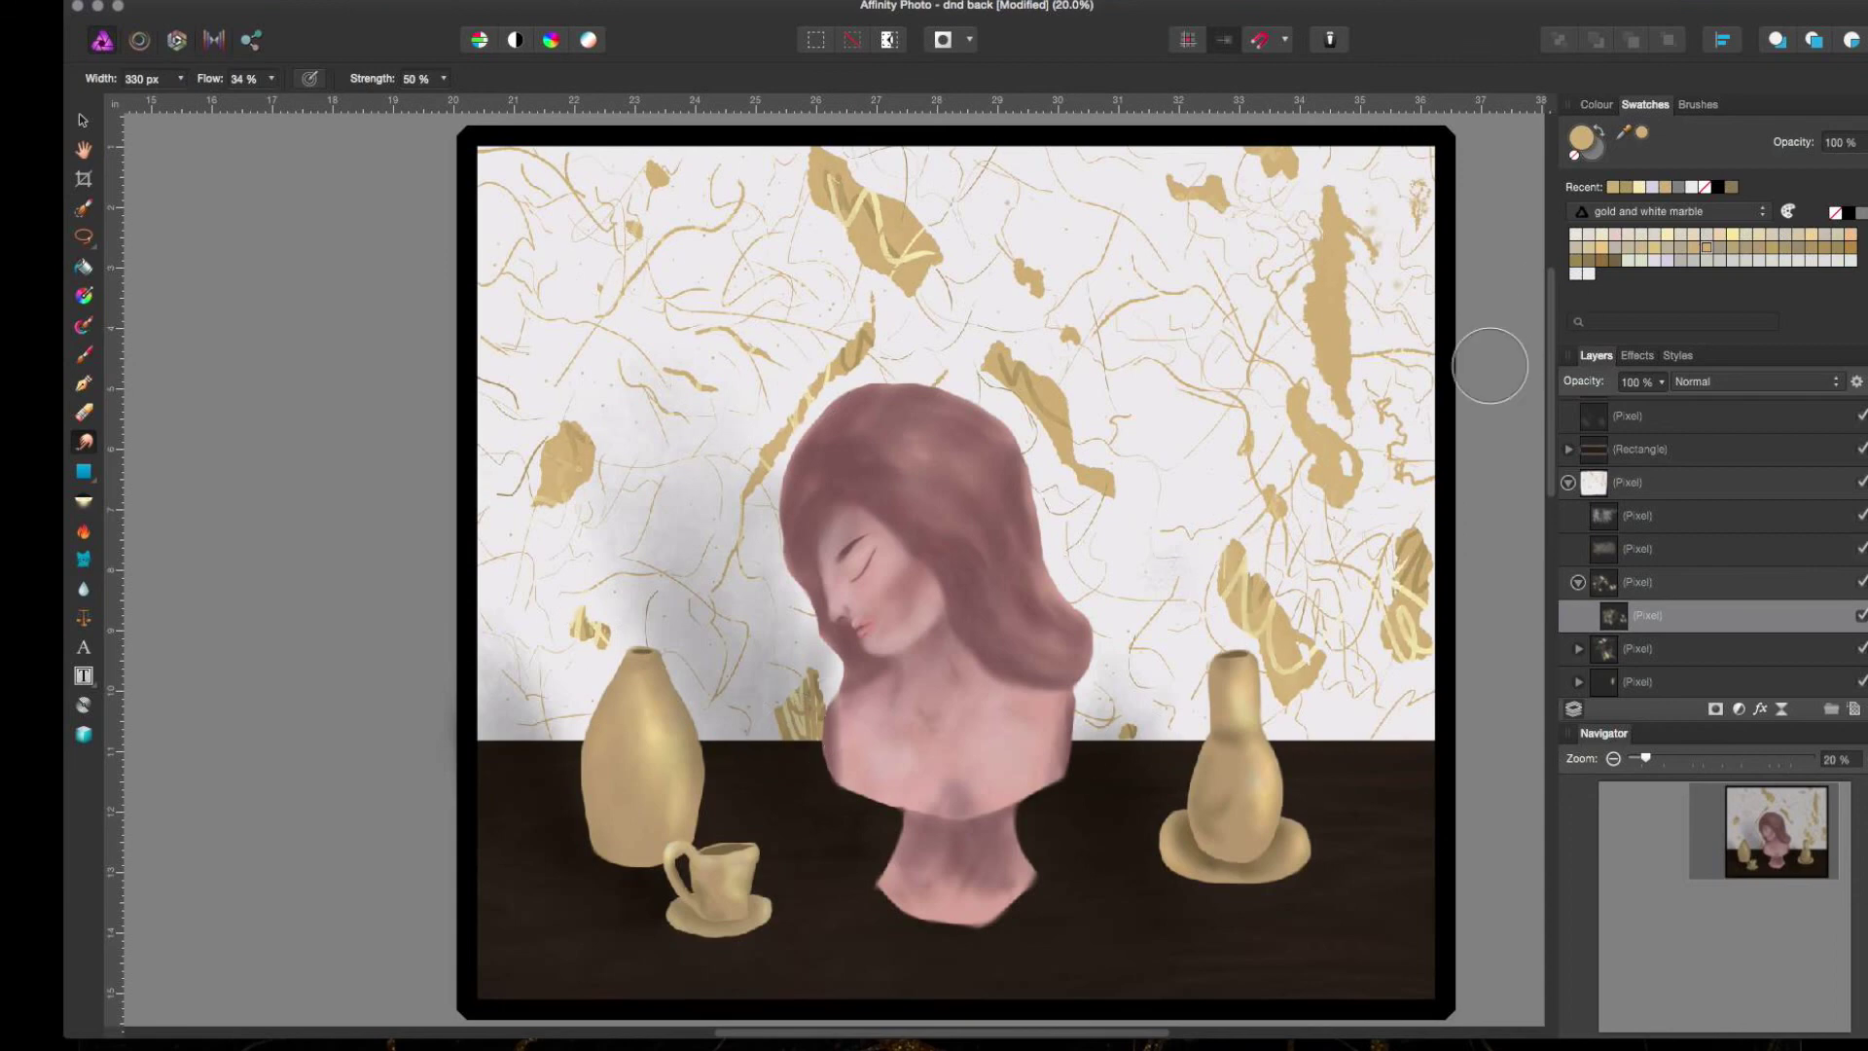
pyautogui.scroll(-2, 1253, 447)
pyautogui.press('super+Tab')
pyautogui.click(1107, 938)
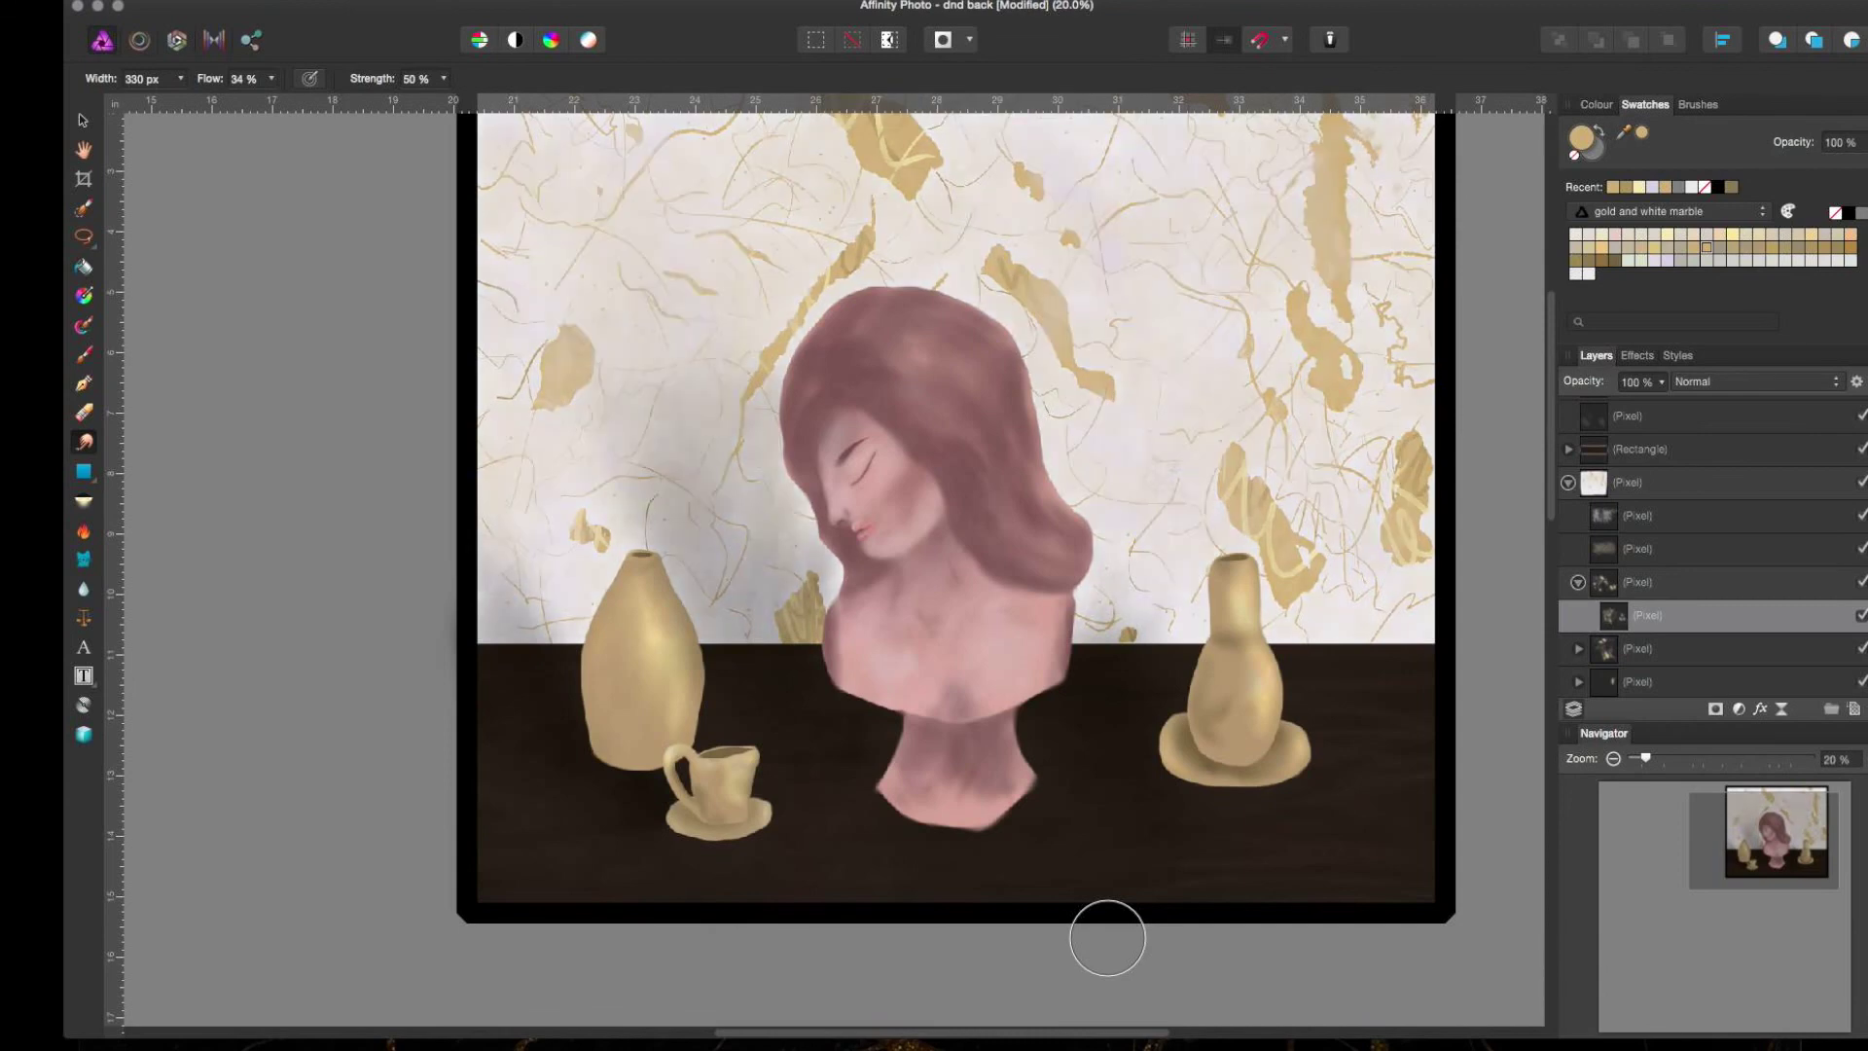
pyautogui.scroll(3, 1542, 269)
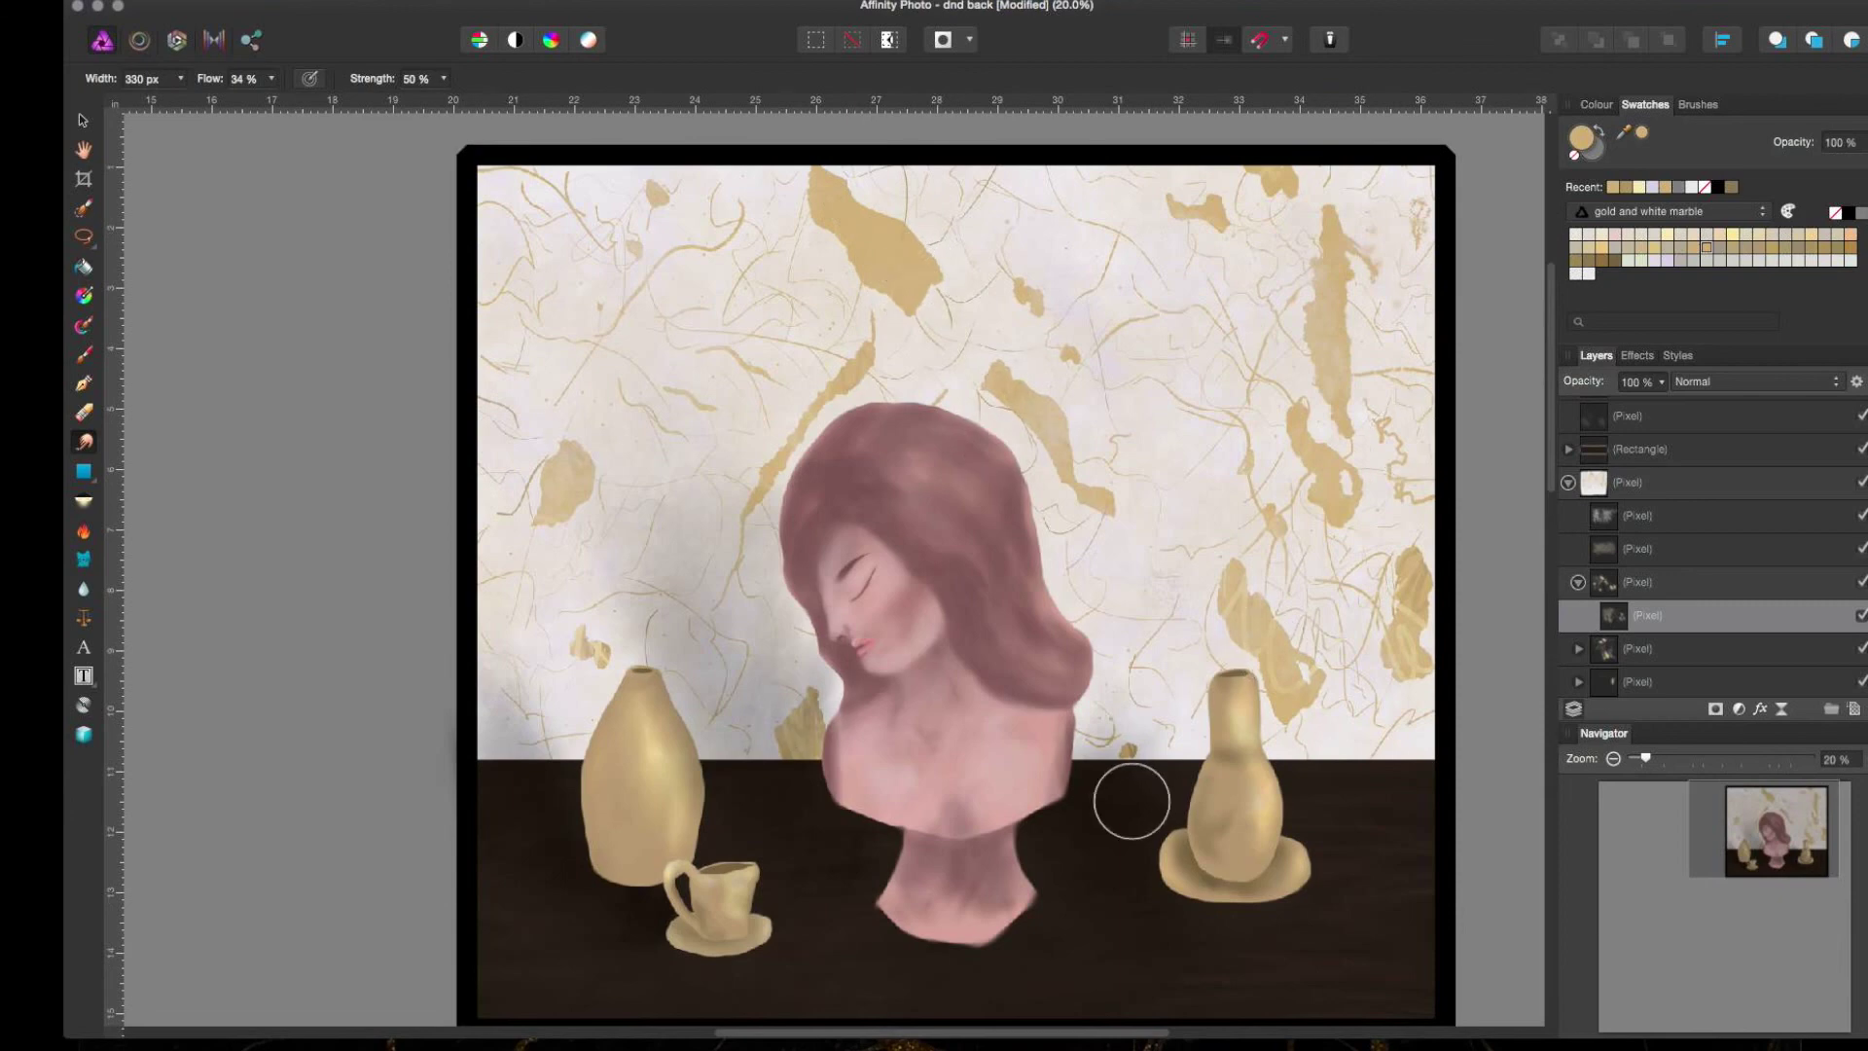
pyautogui.moveTo(806, 729); pyautogui.dragTo(788, 730)
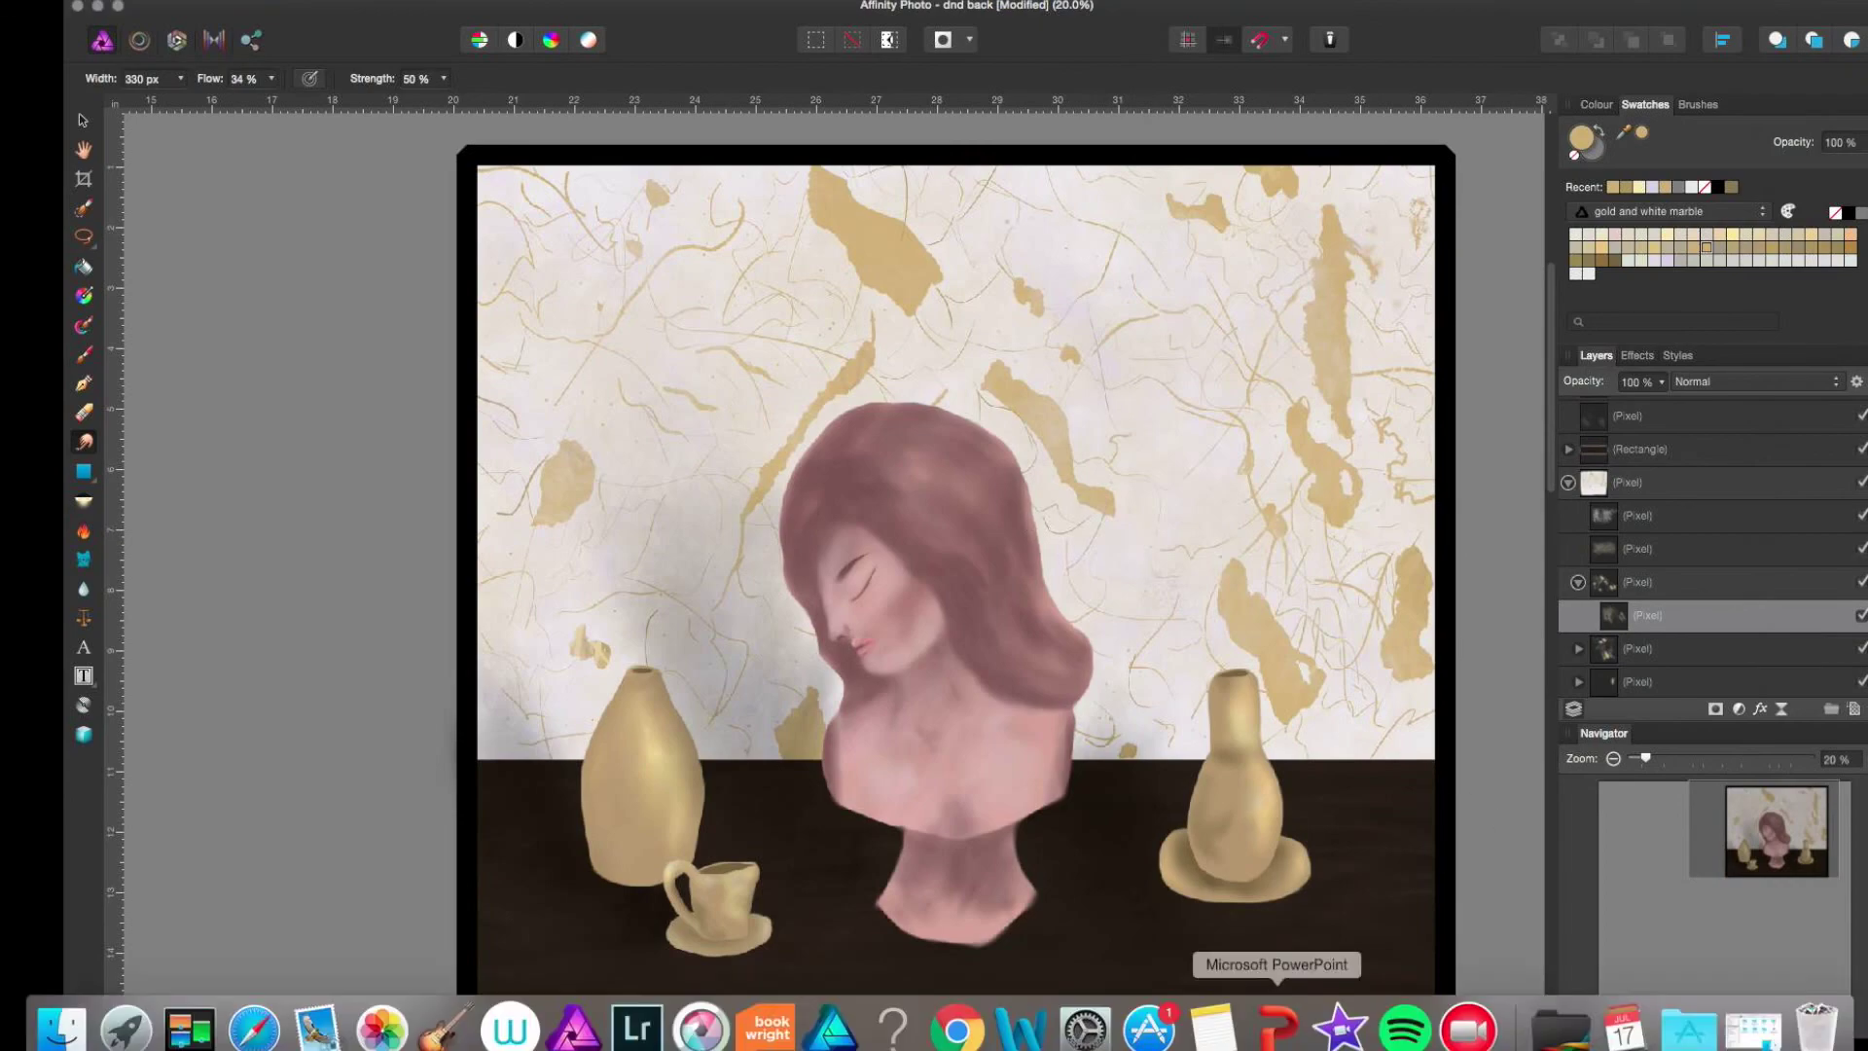
# - Cover the marble wall with a white rectangle nested in the marble layer and lower its opacity to 47%
pyautogui.click(1644, 516)
pyautogui.press('m')
pyautogui.moveTo(470, 153)
pyautogui.mouseDown()
pyautogui.moveTo(1181, 521)
pyautogui.moveTo(1443, 780)
pyautogui.mouseUp()
pyautogui.click(362, 78)
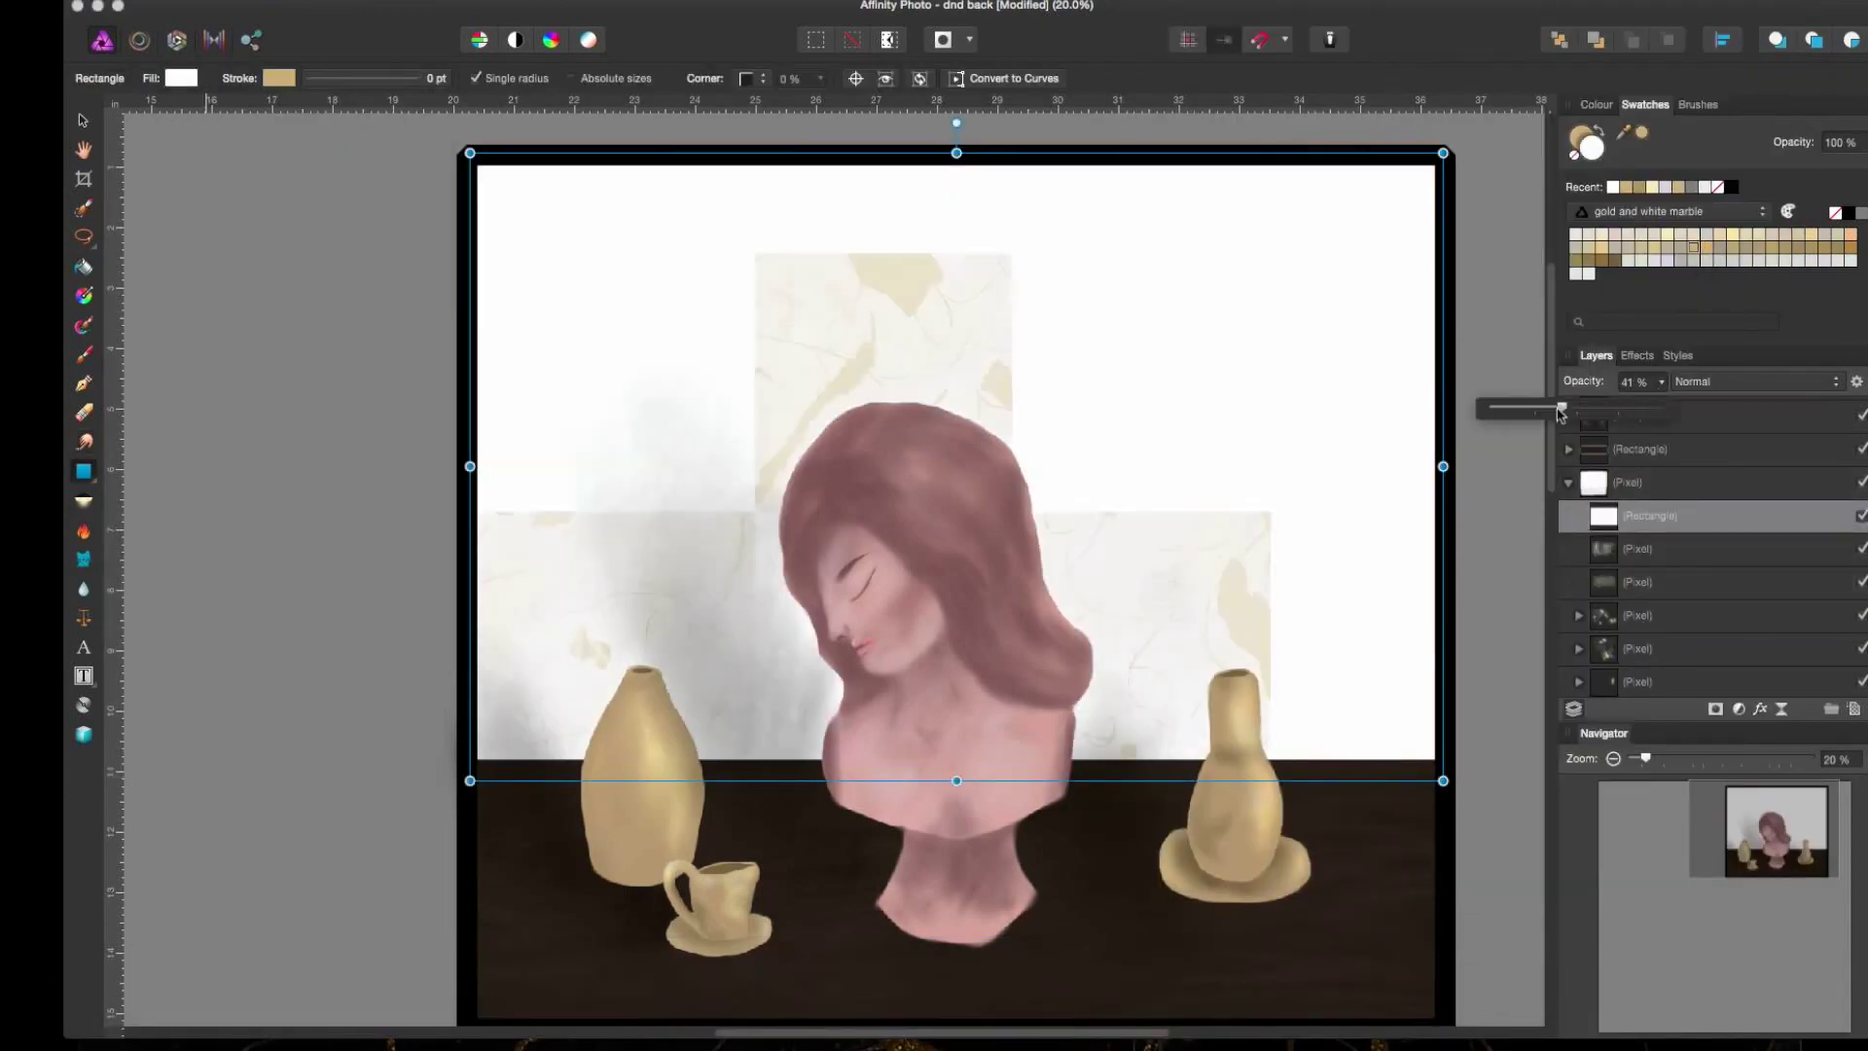
pyautogui.press('super+minus')
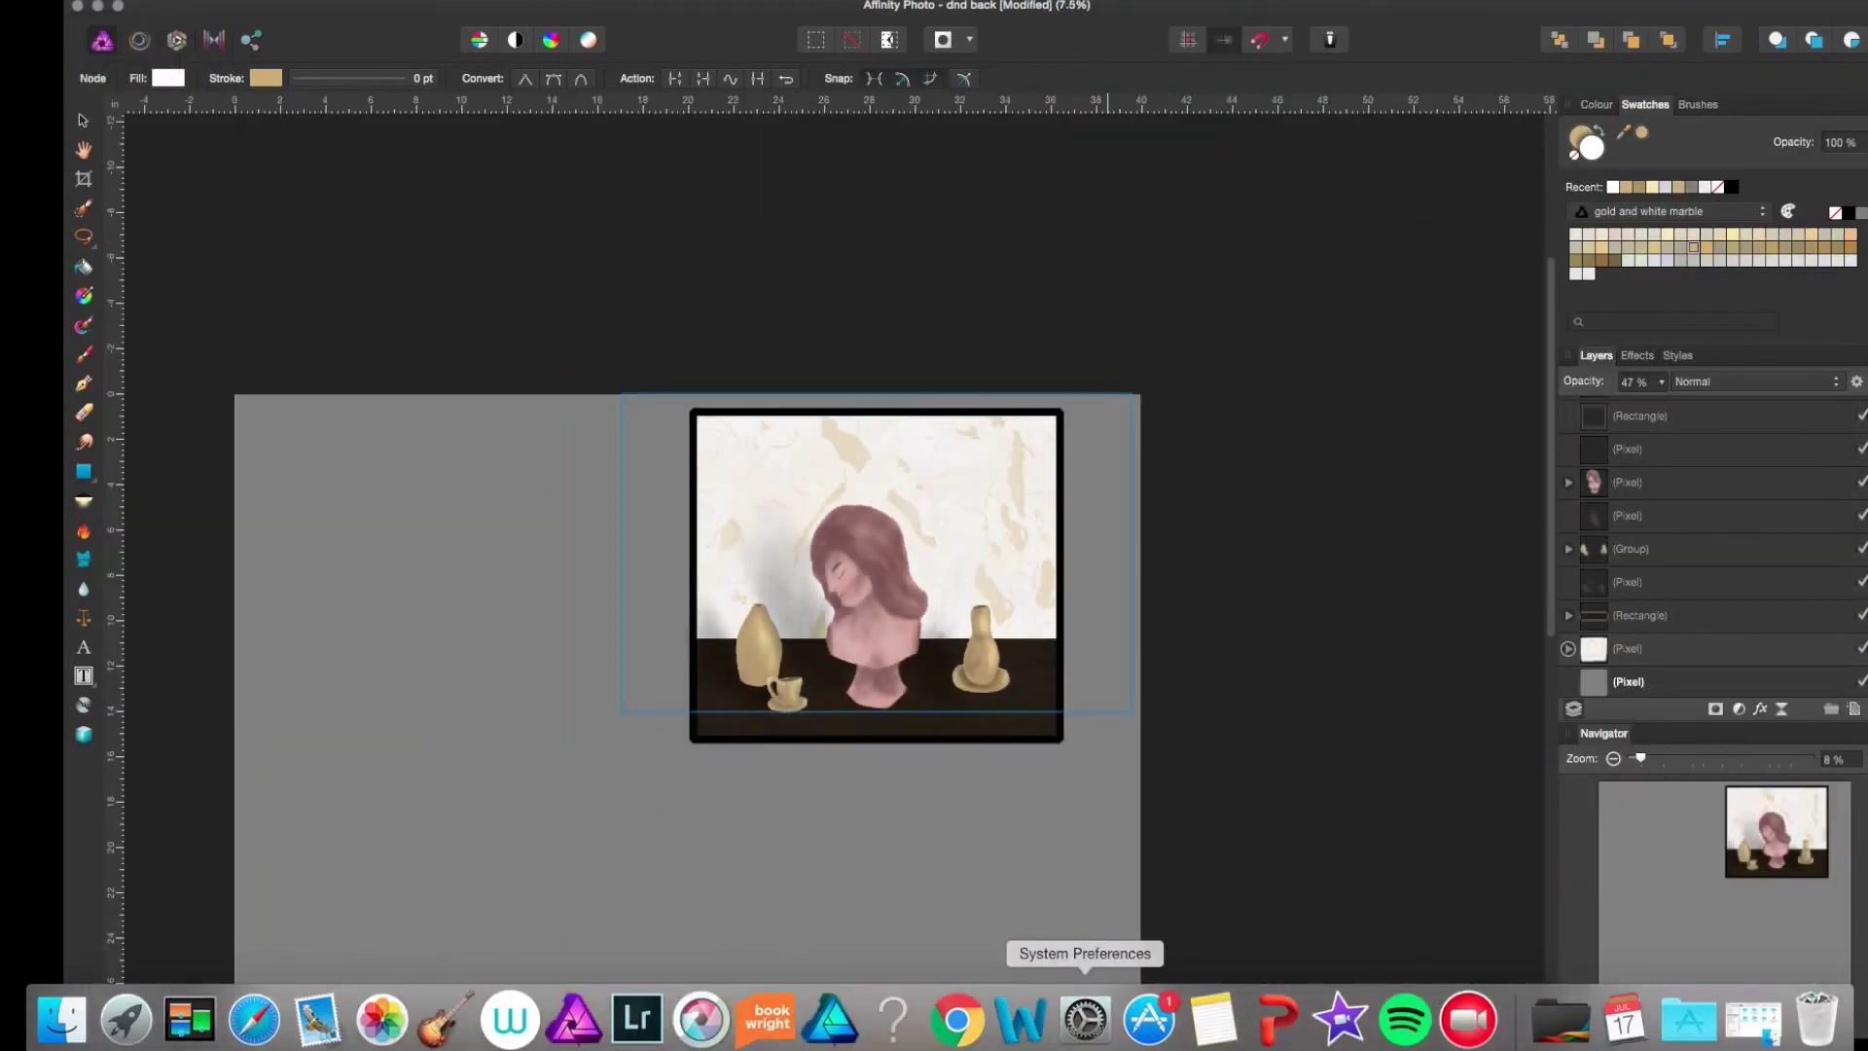